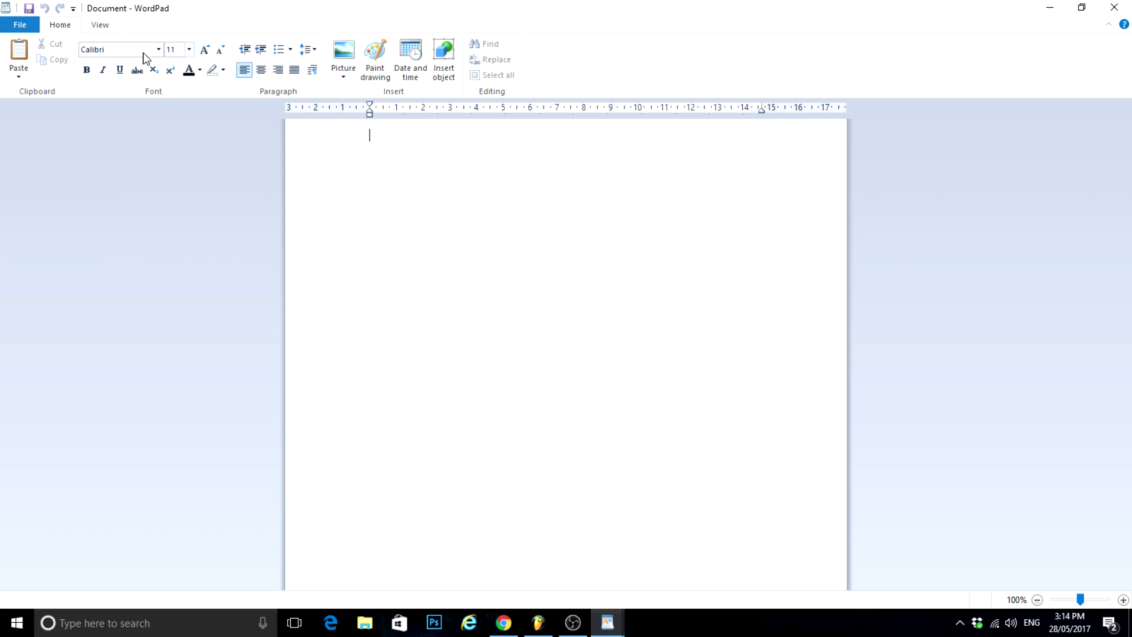
Step: Write a "YO Friends" note explaining that there is no voice over today and that a track will be started
left_click(189, 49)
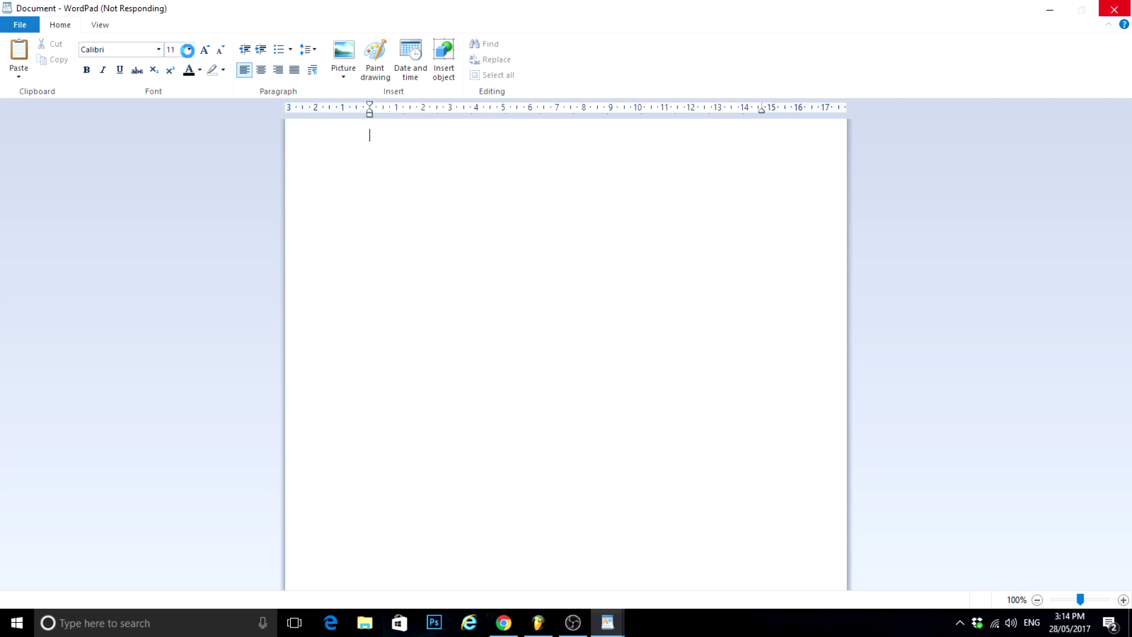
left_click(422, 178)
type("f")
left_click(189, 49)
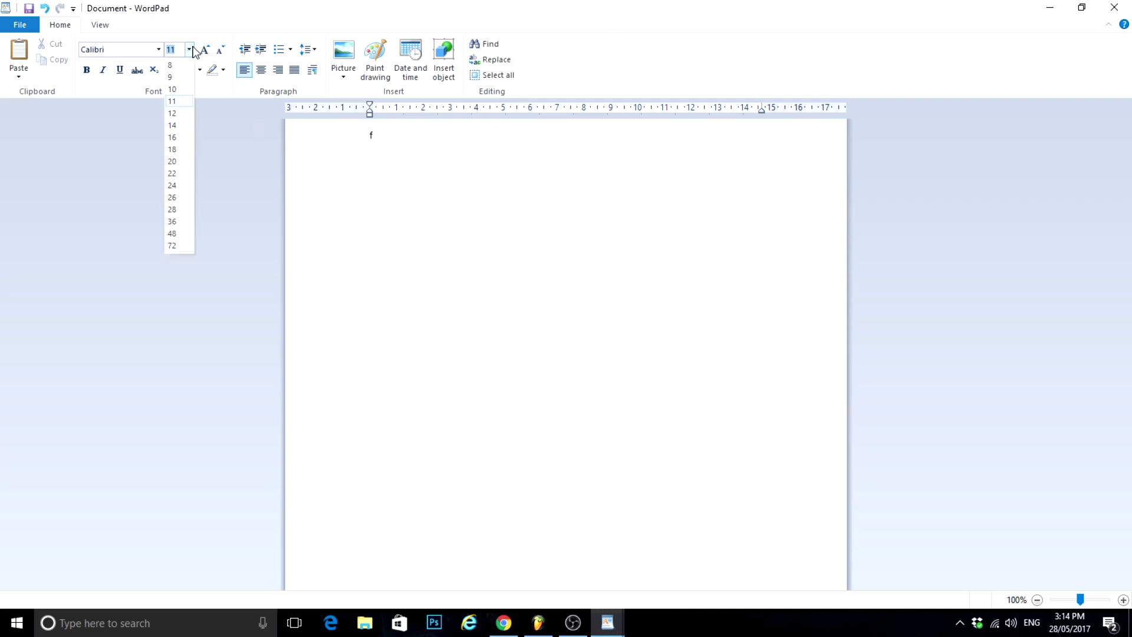
left_click(171, 196)
left_click(327, 155)
type("YO Friends")
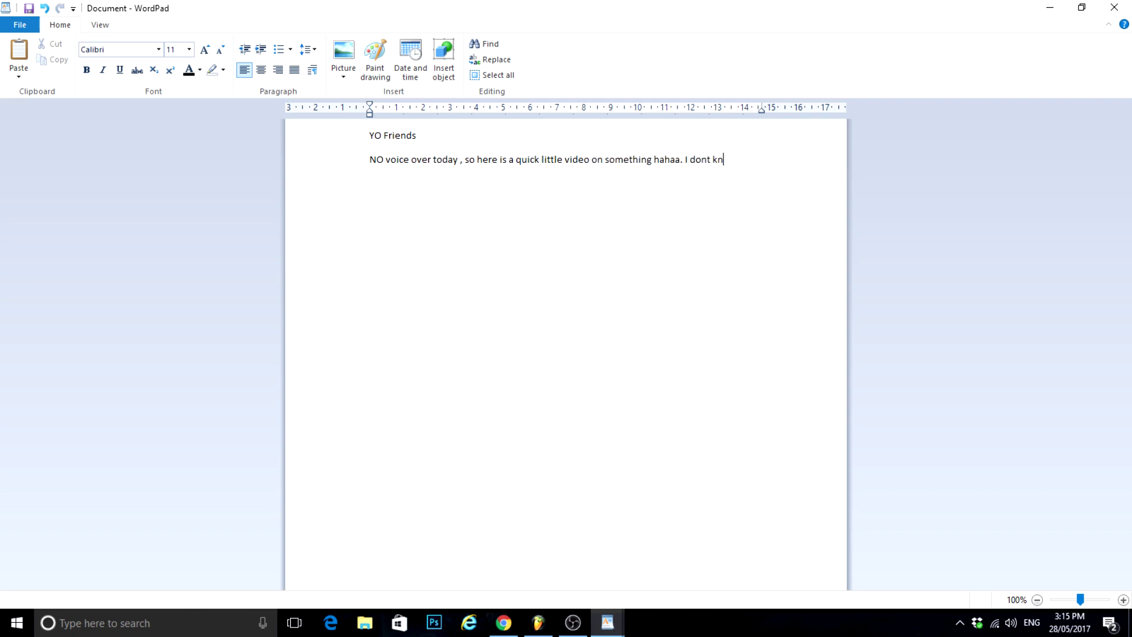
type("i")
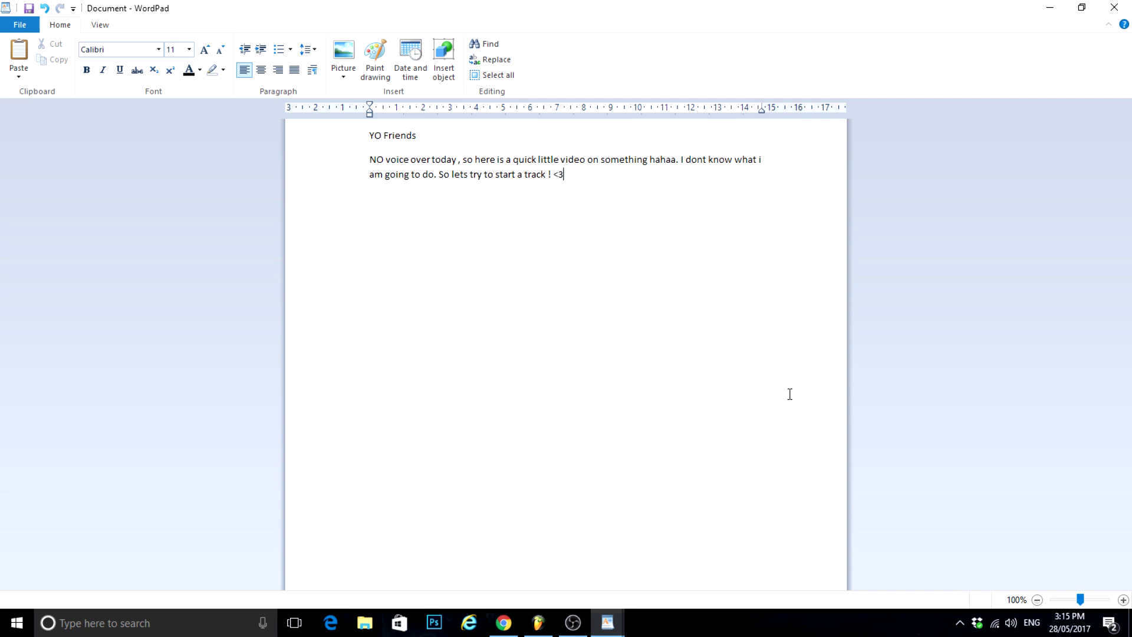
Step: Close the WordPad documents without saving the note and return to FL Studio
left_click(1126, 7)
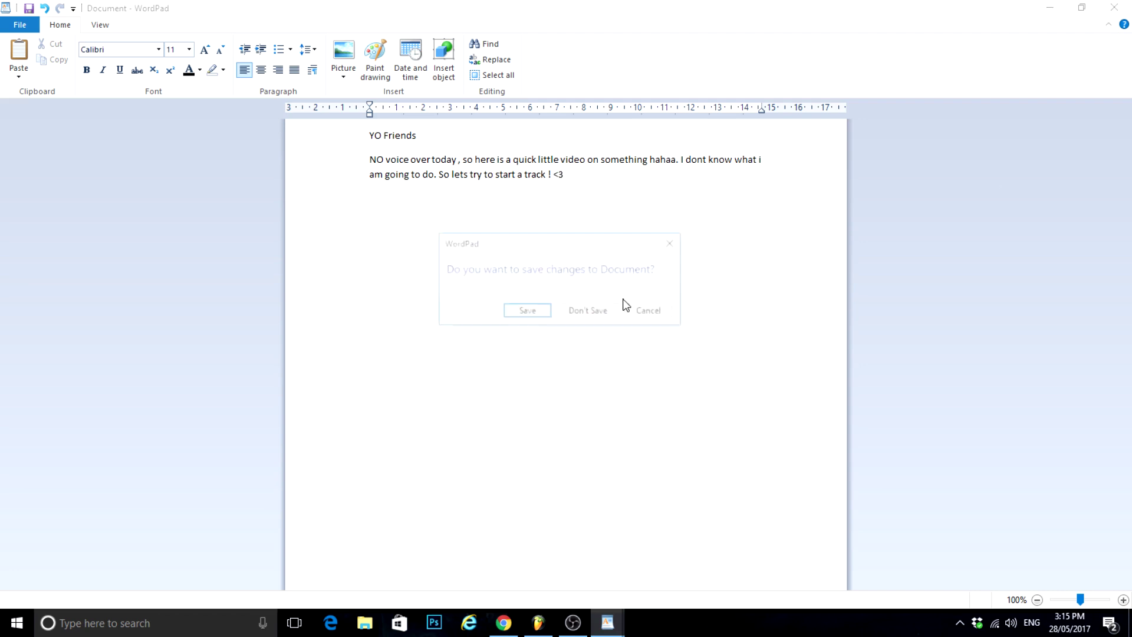
left_click(590, 311)
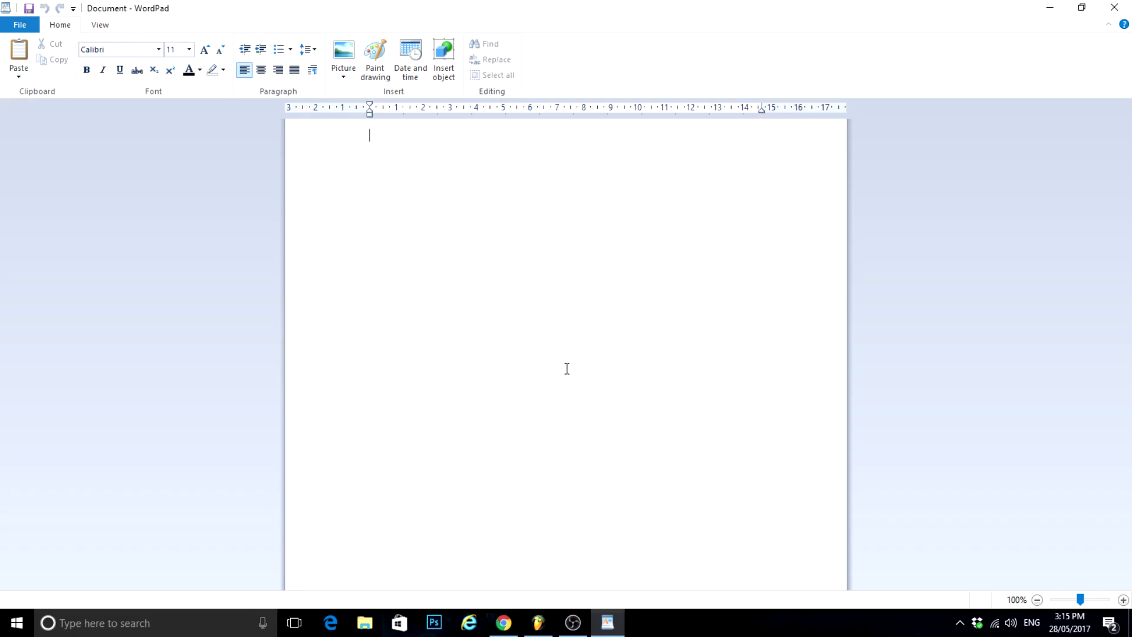
left_click(1114, 7)
Step: Play the drum arrangement in the playlist to hear it
key("space")
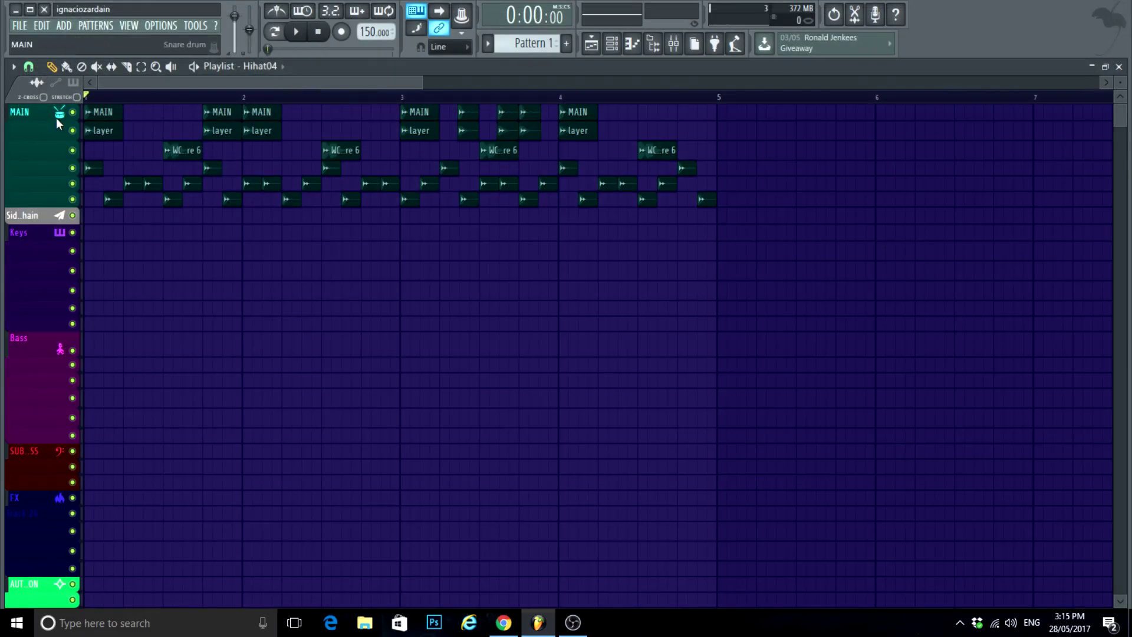
scroll(207, 326, "up", 3)
scroll(259, 419, "down", 3)
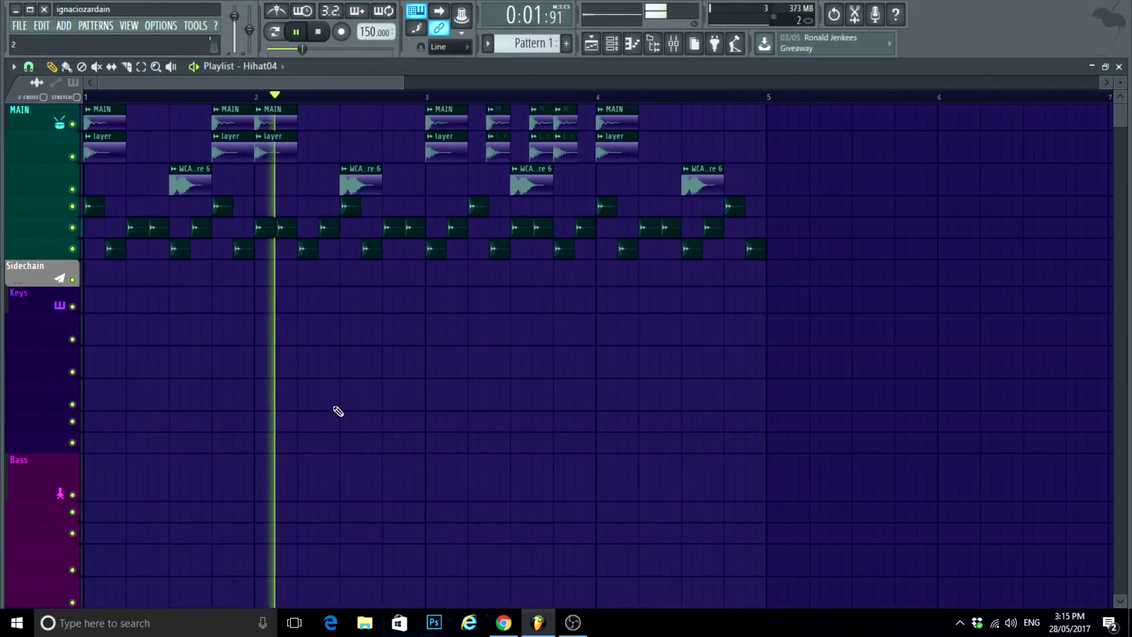
Step: Stop playback and add a Serum [64bit] instrument from the plugin database to the channel rack's Bass group
left_click(632, 43)
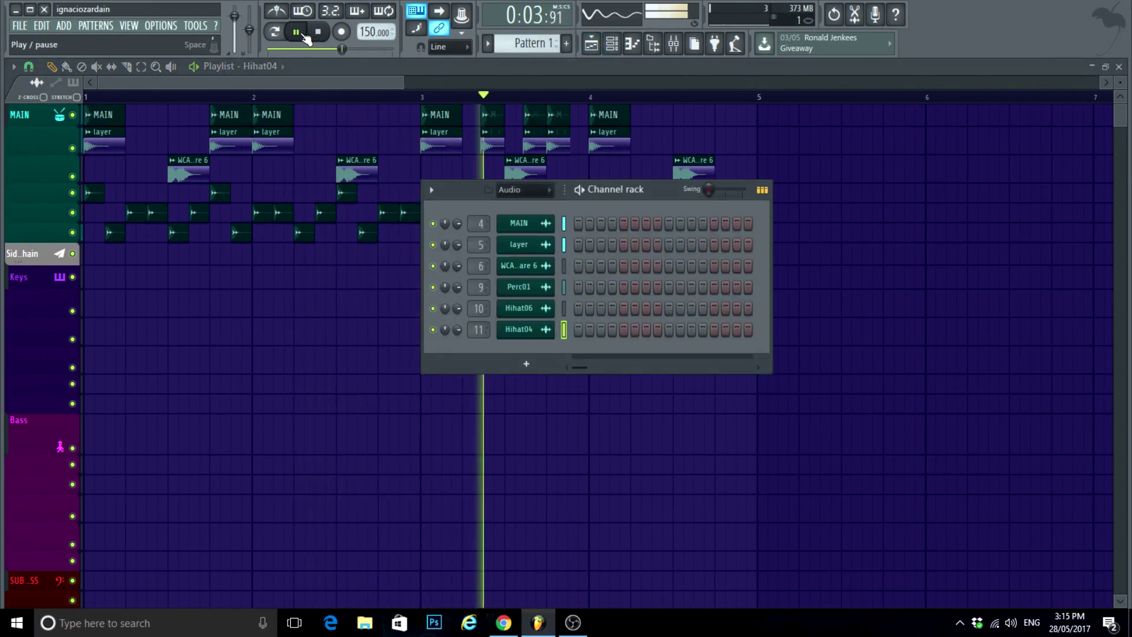
key("space")
left_click(519, 189)
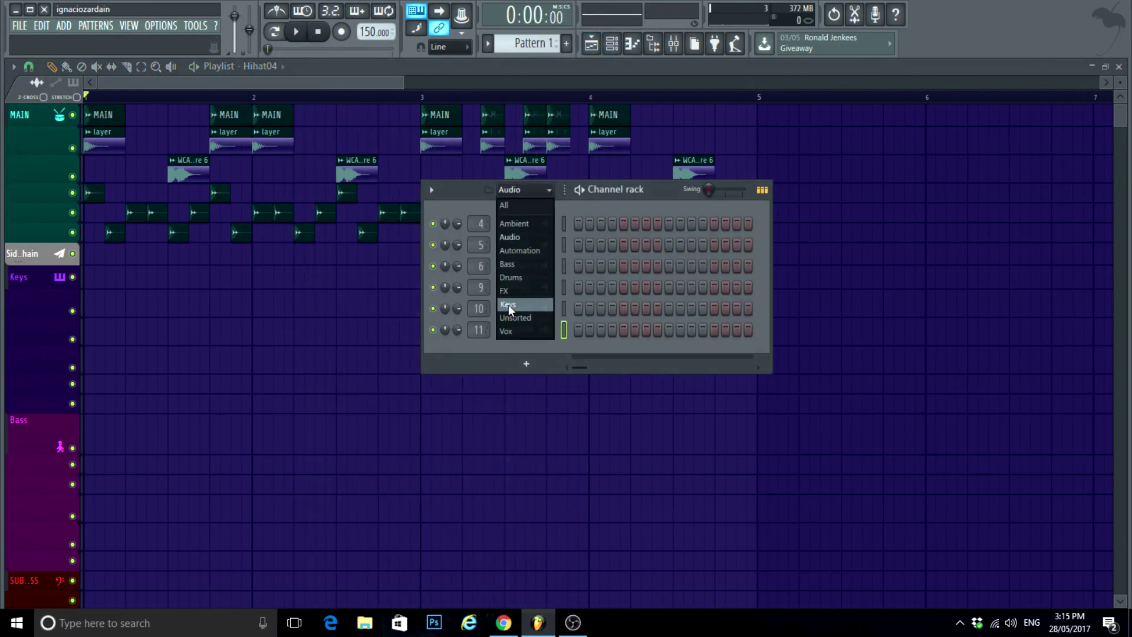
left_click(514, 262)
key("alt+F8")
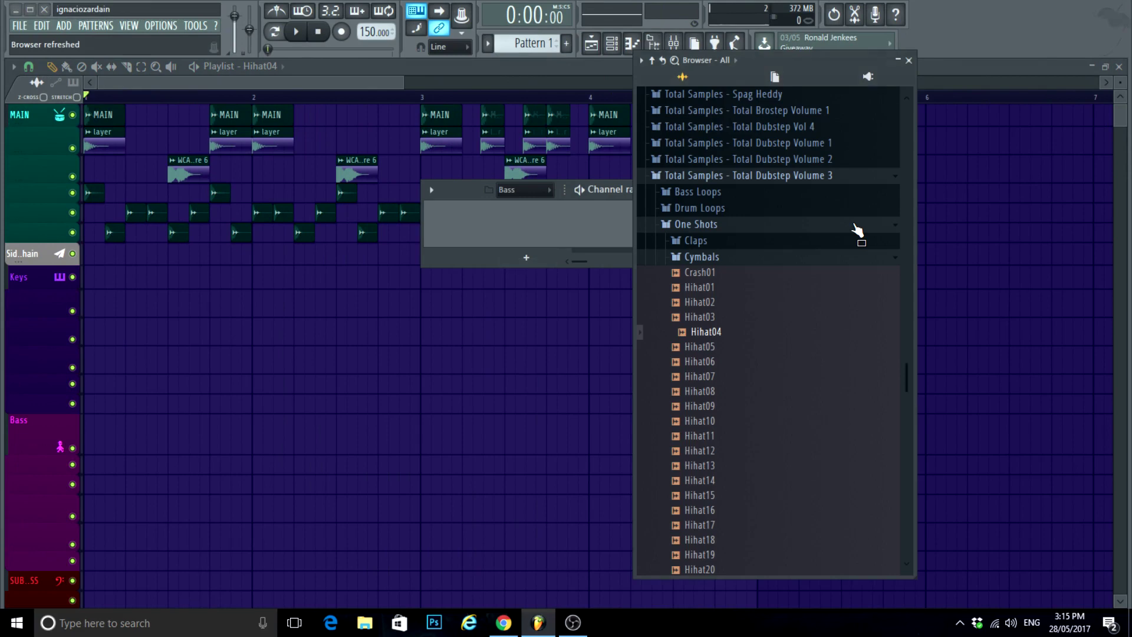
left_click(868, 75)
left_click_drag(699, 550, 560, 348)
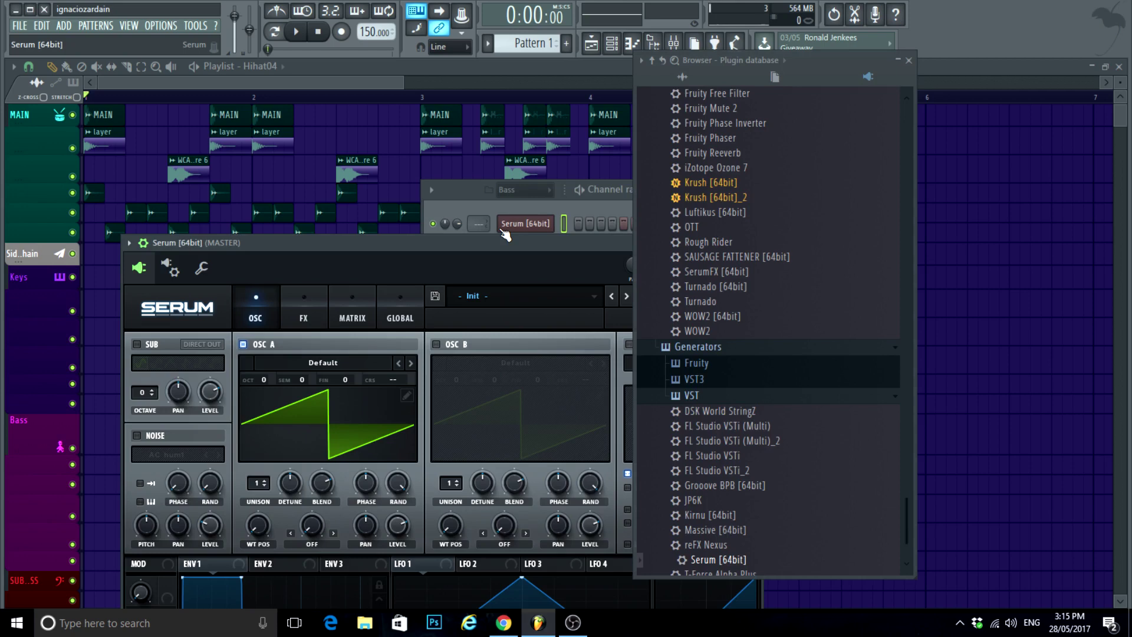
Step: Play the drums briefly with Serum open, close the browser and move the Serum window into clear view
key("z")
key("space")
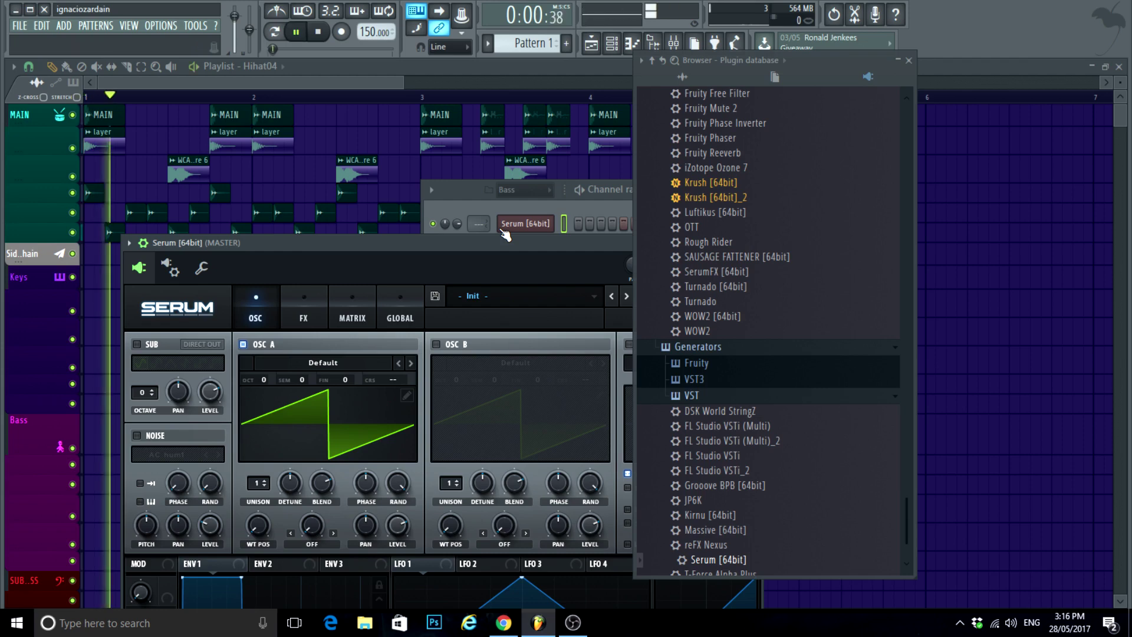
left_click_drag(508, 245, 545, 99)
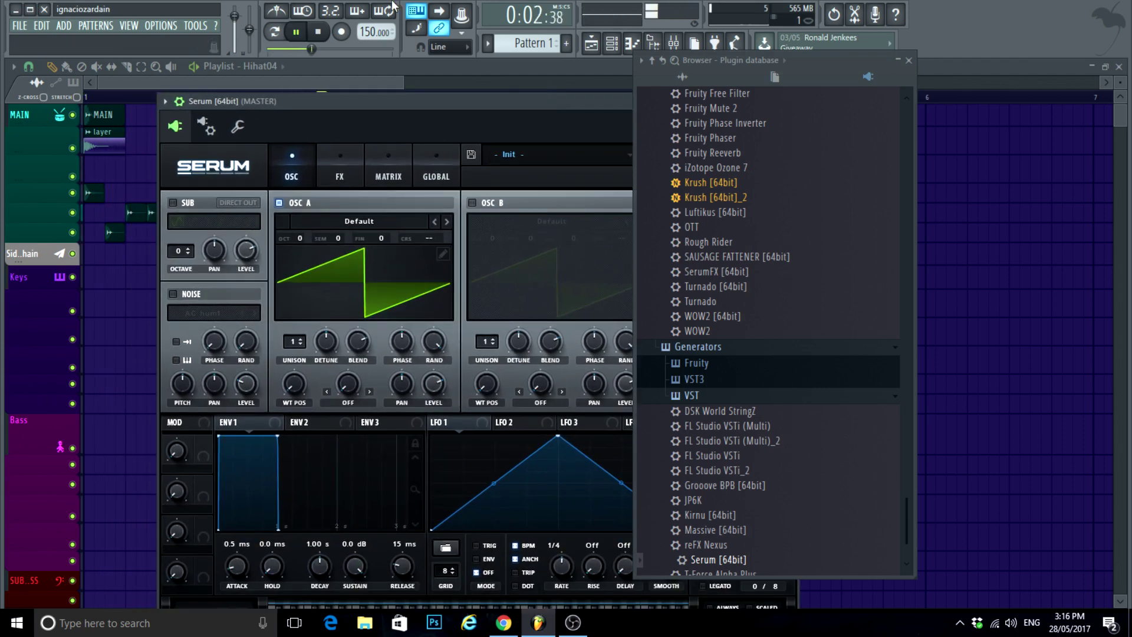
key("space")
left_click(908, 60)
left_click_drag(629, 103, 681, 81)
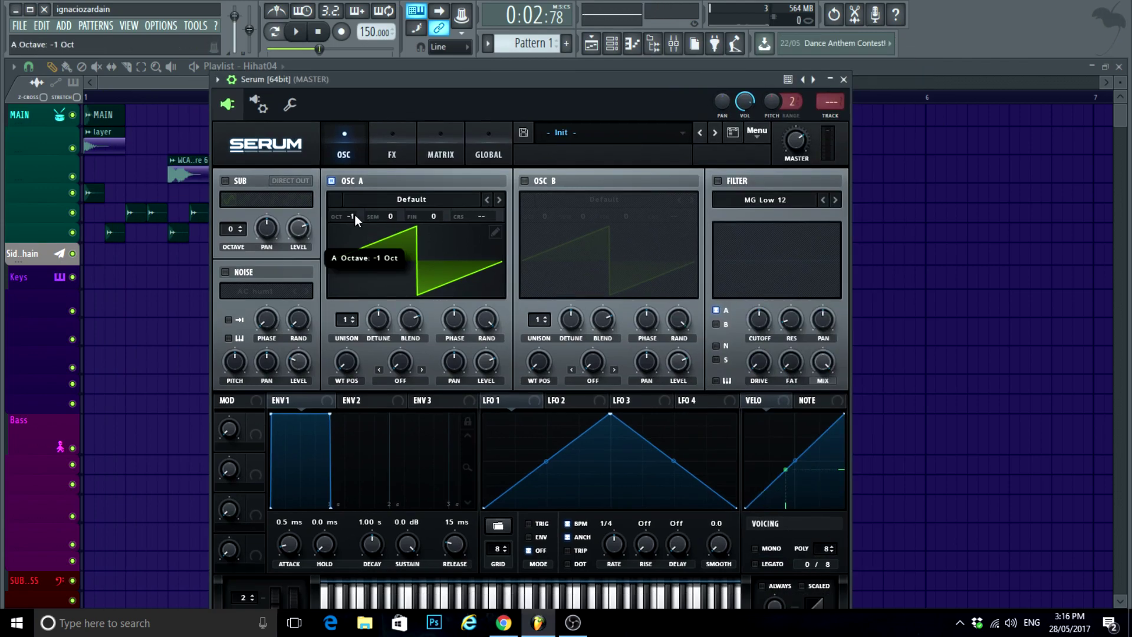
Step: Set oscillator A to octave -2 and load the No Vocoder wavetable from the RPS 100 Wavetables folder
left_click(367, 204)
mouse_move(385, 263)
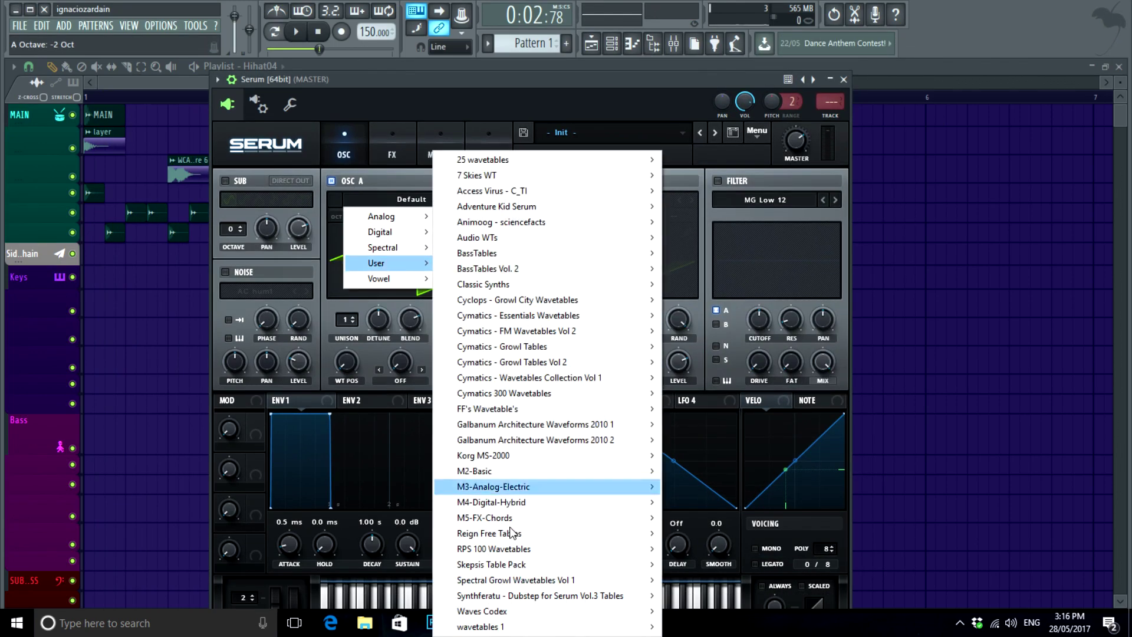
mouse_move(495, 549)
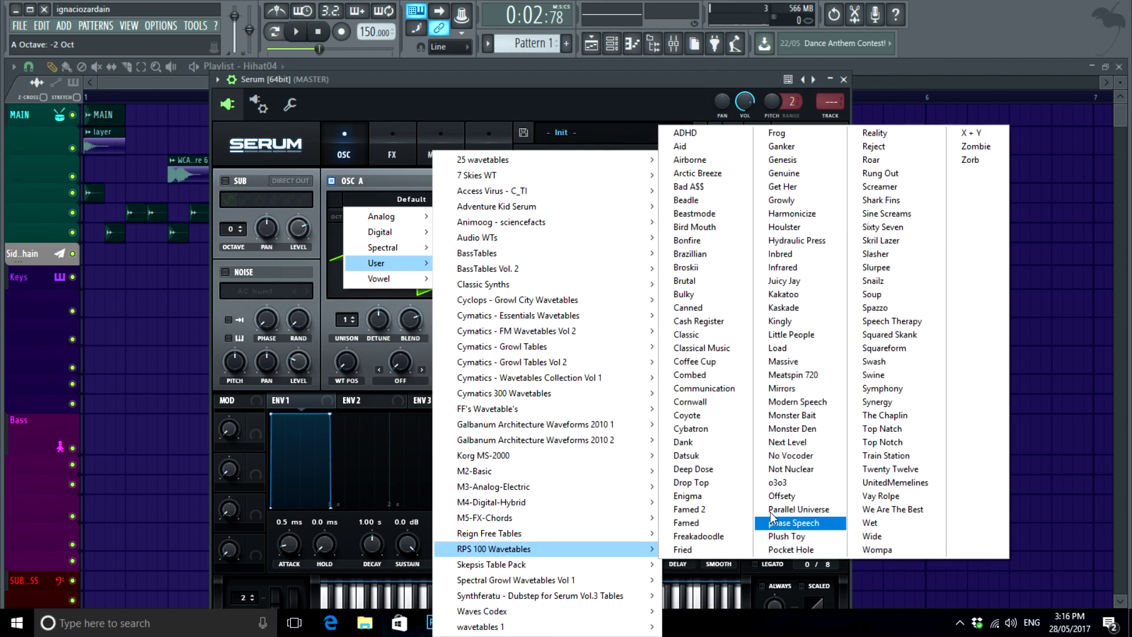
left_click(790, 457)
Step: Modulate oscillator A's wavetable position with LFO 1, change the wavetable to Modern Speech and readjust the position
left_click_drag(347, 365, 335, 423)
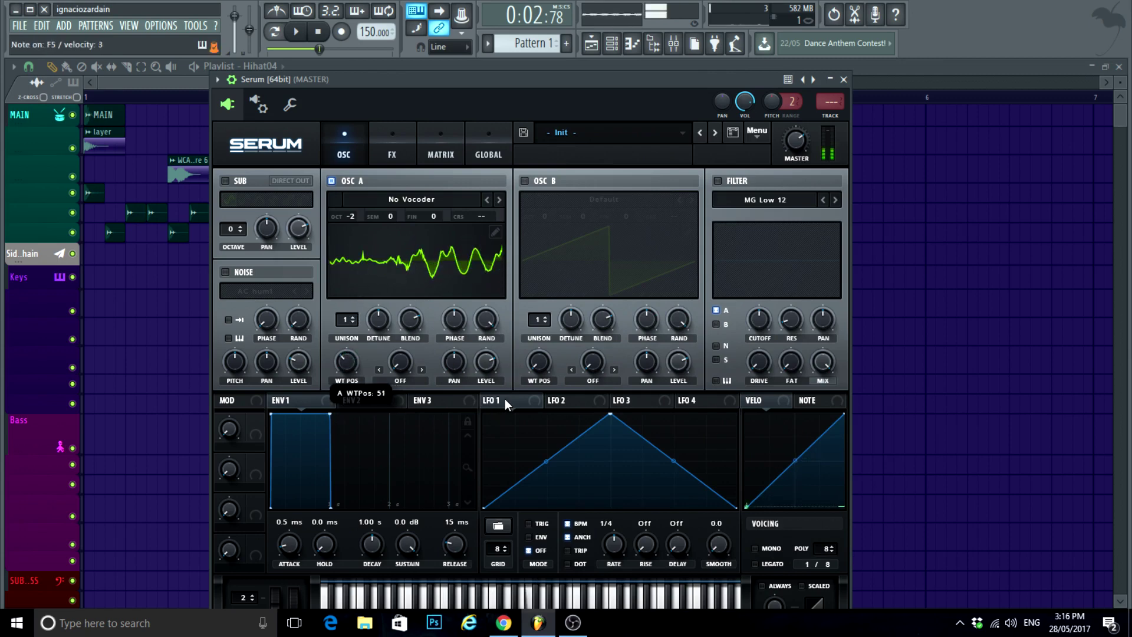
left_click_drag(504, 399, 349, 370)
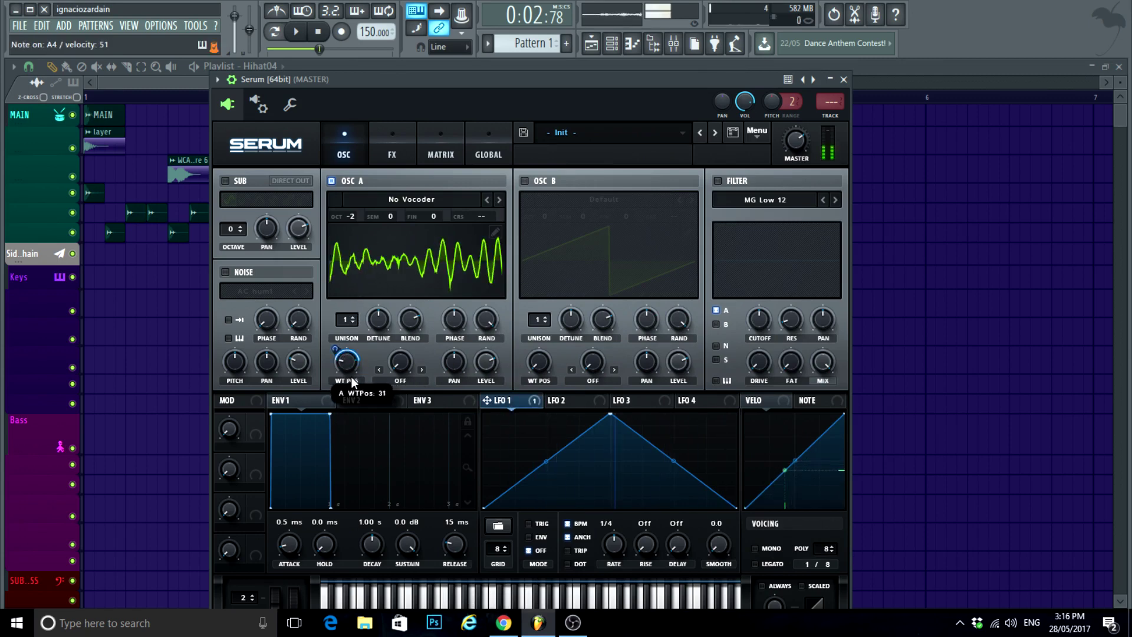
left_click(484, 199)
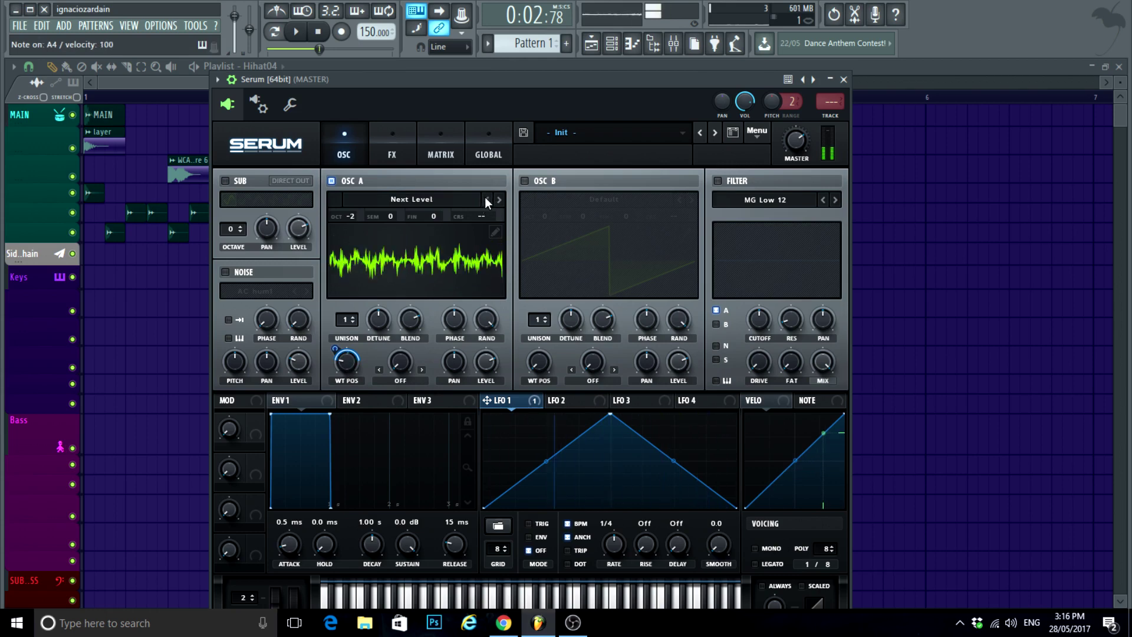
left_click(484, 198)
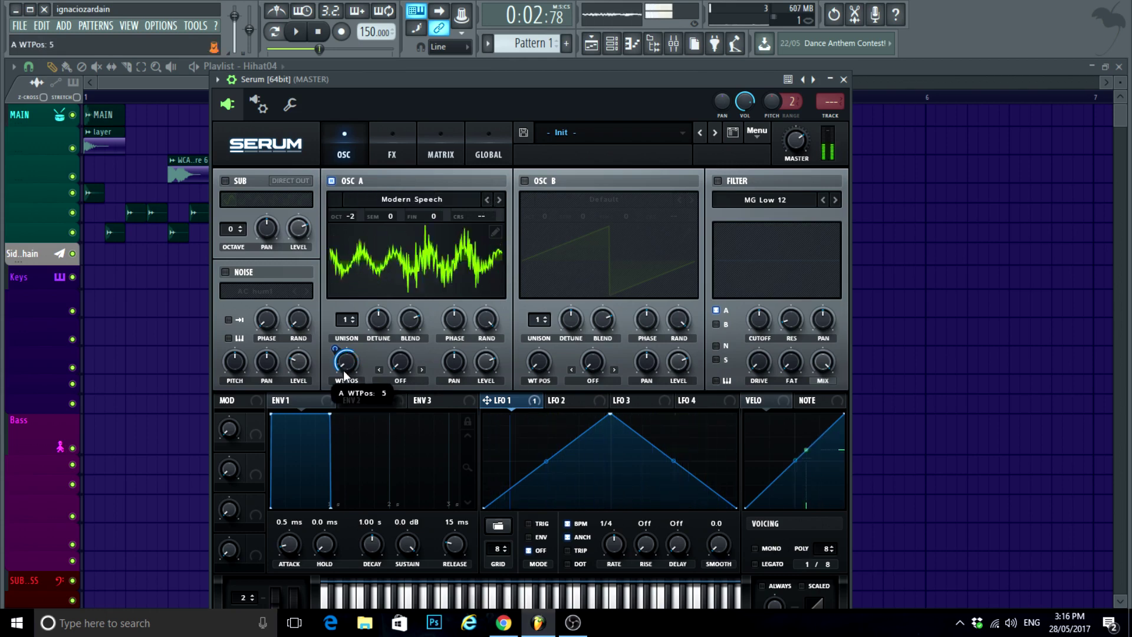
left_click_drag(347, 361, 344, 396)
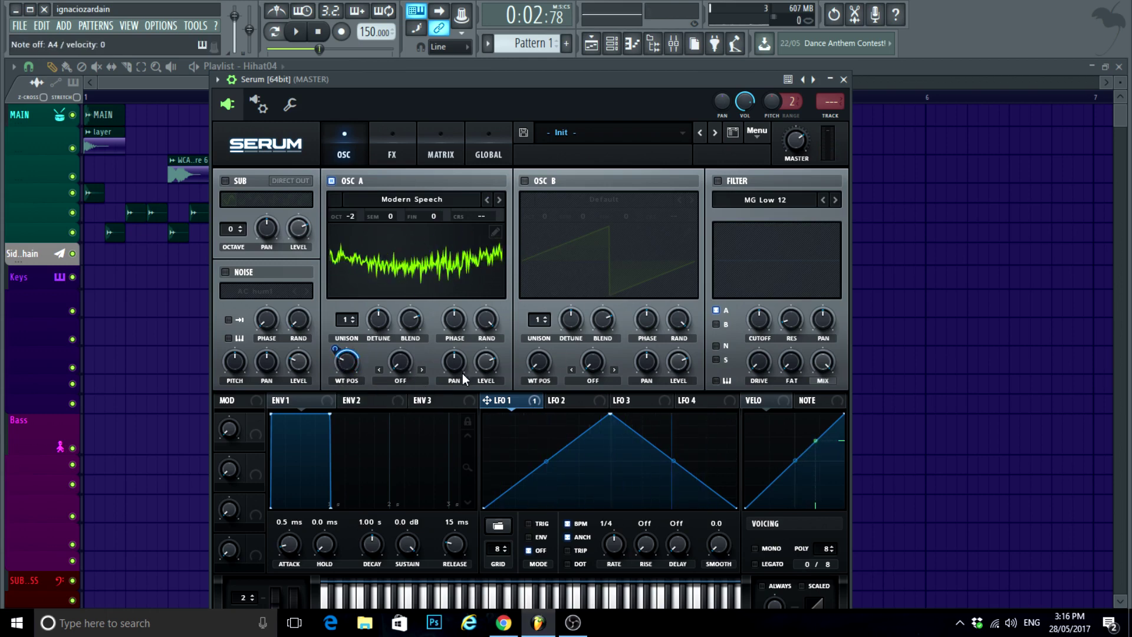
Step: Set oscillator A's warp mode to Bend + and modulate the warp with LFO 1 at an amount of about 94
left_click_drag(453, 83, 455, 61)
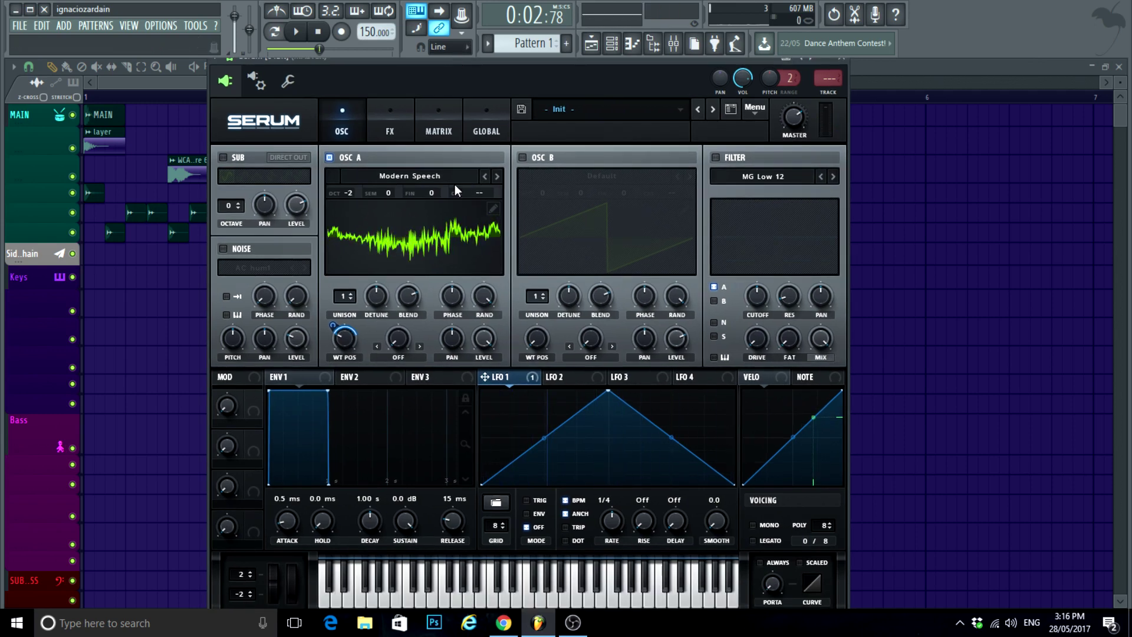
left_click(420, 346)
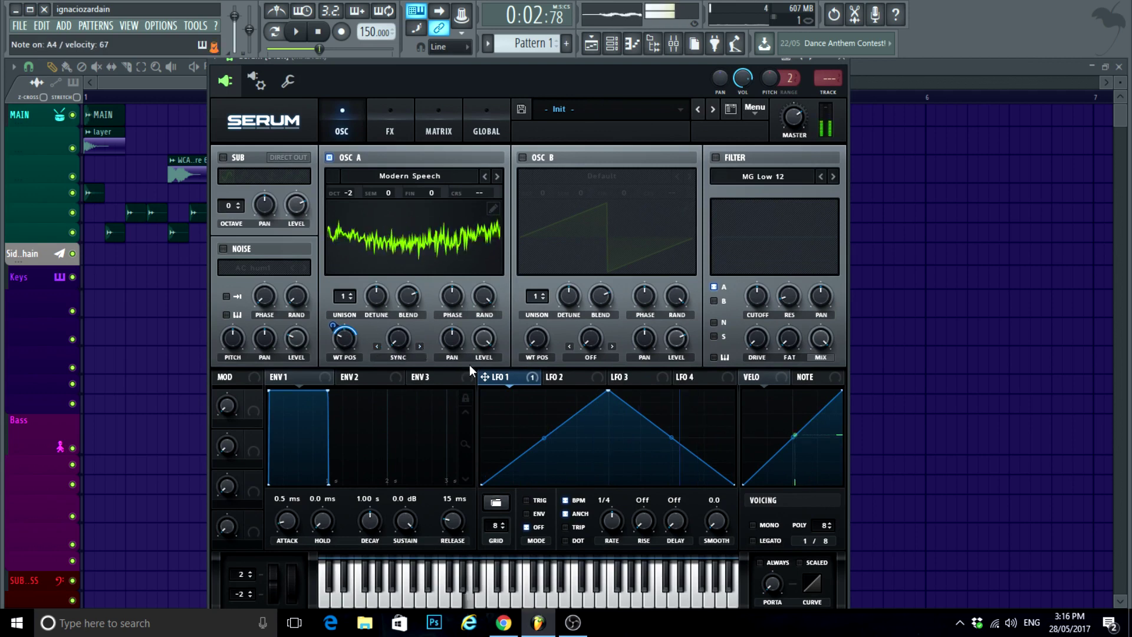
left_click_drag(485, 376, 393, 343)
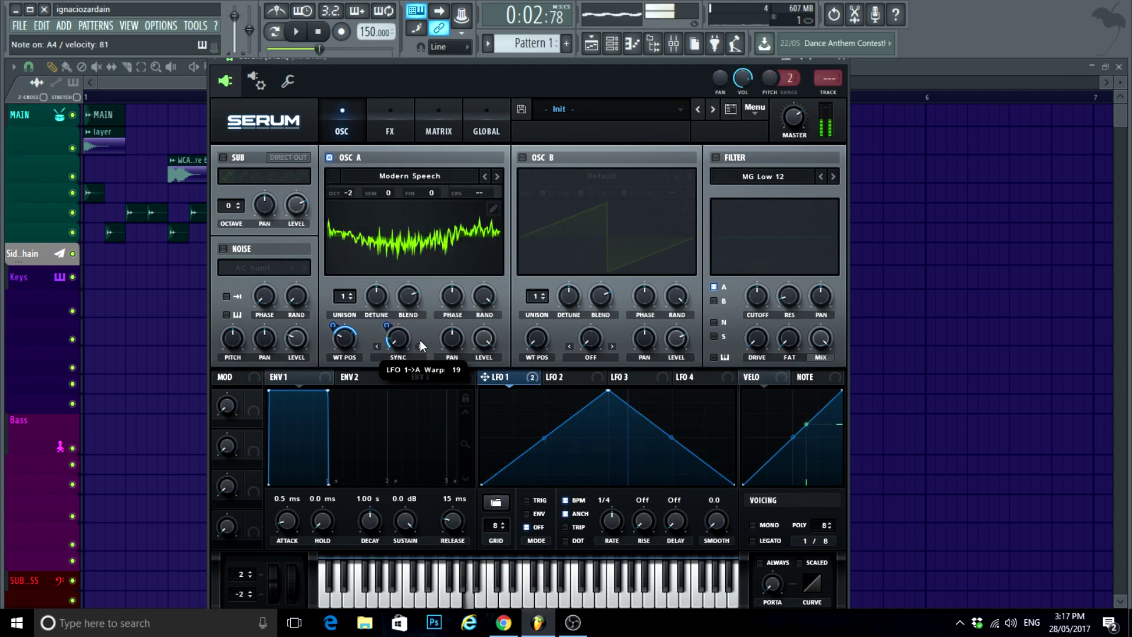
left_click(419, 346)
left_click(419, 346)
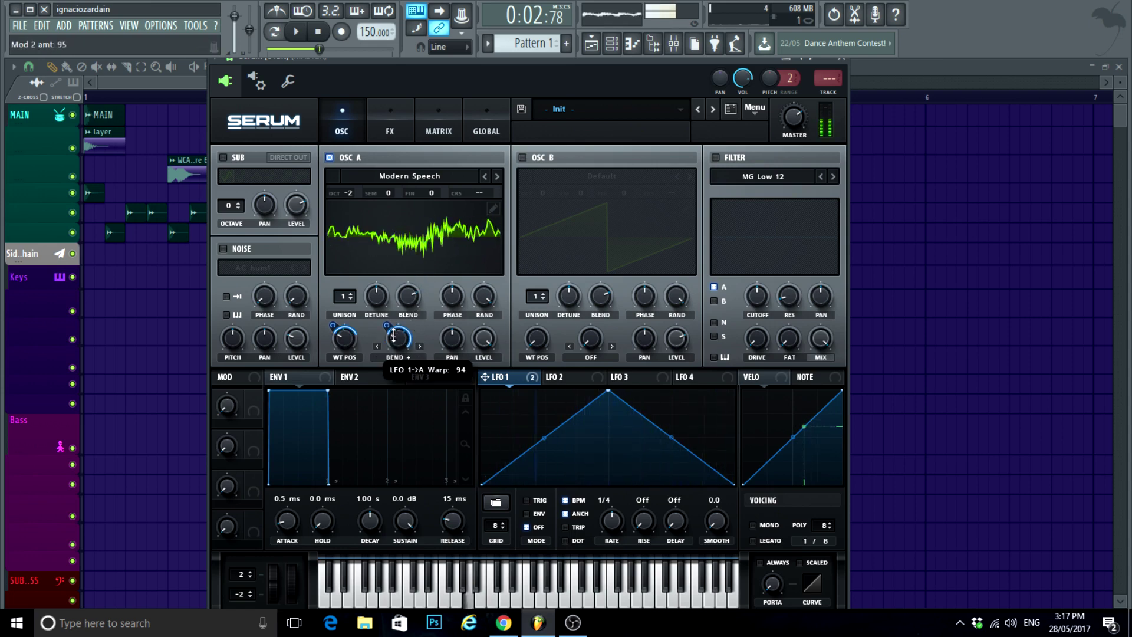
Step: Set LFO 1 to Trig mode with a rate of bar, and reshape its curve to peak near the start
left_click(526, 499)
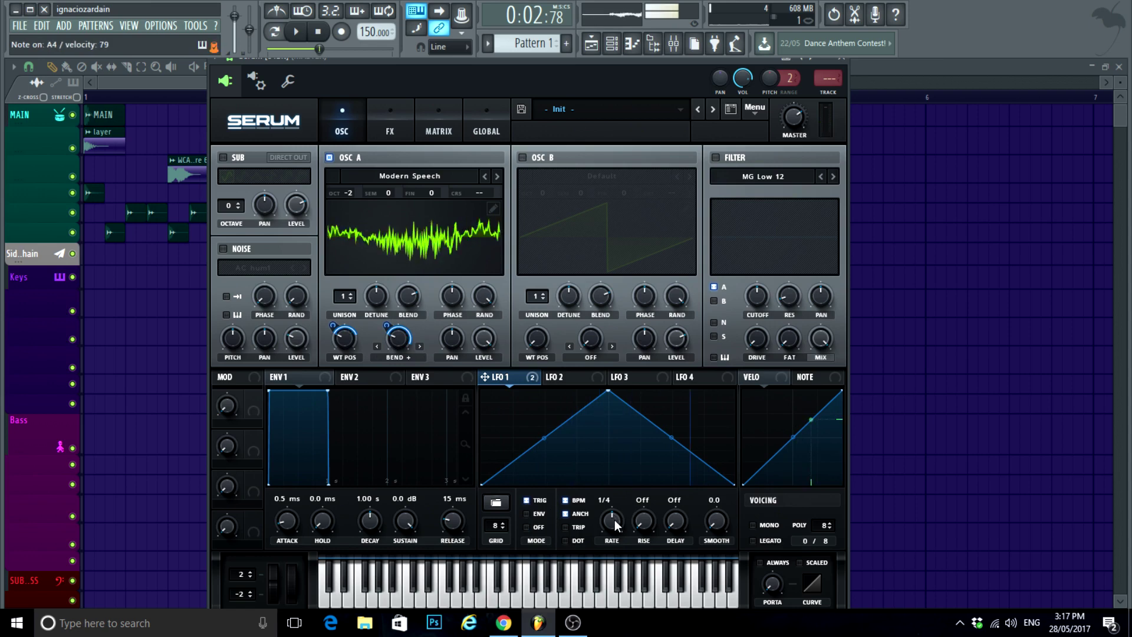
left_click_drag(612, 520, 613, 525)
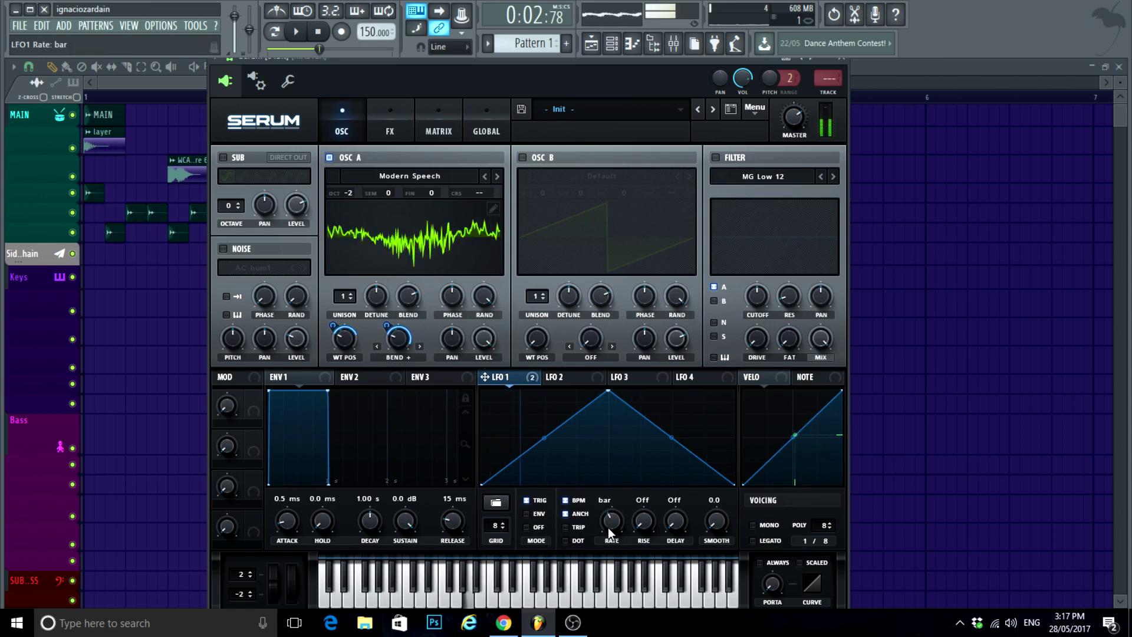
left_click_drag(607, 390, 722, 391)
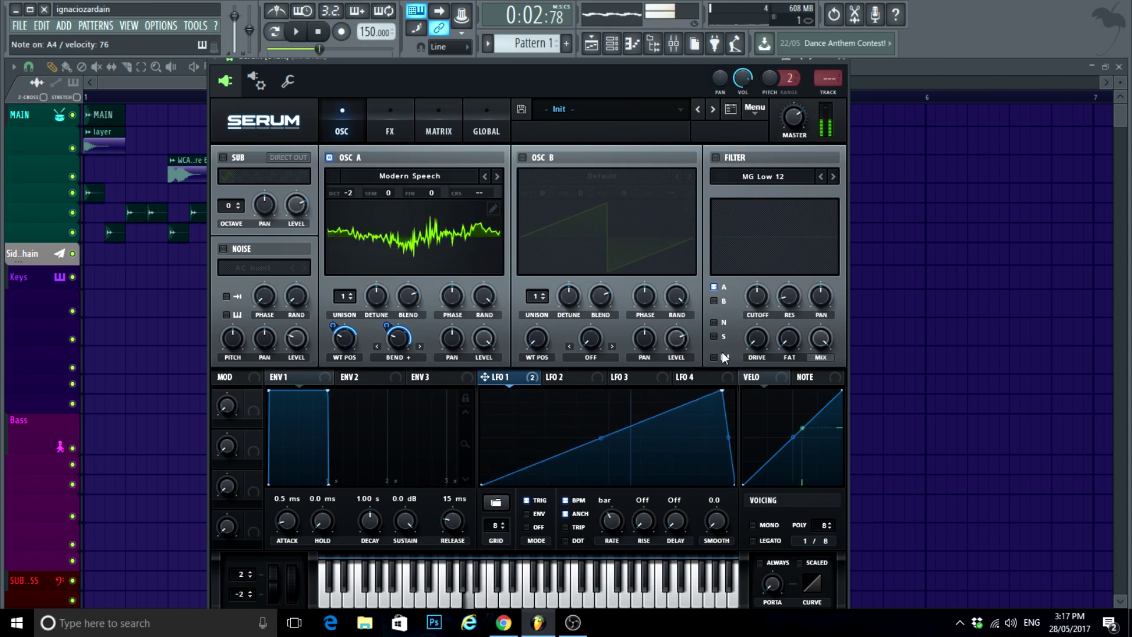
left_click_drag(607, 447, 600, 423)
left_click_drag(723, 390, 519, 391)
Step: Shape LFO 2 with a peak near the start followed by a rounded, outward-bulging decay
left_click(565, 376)
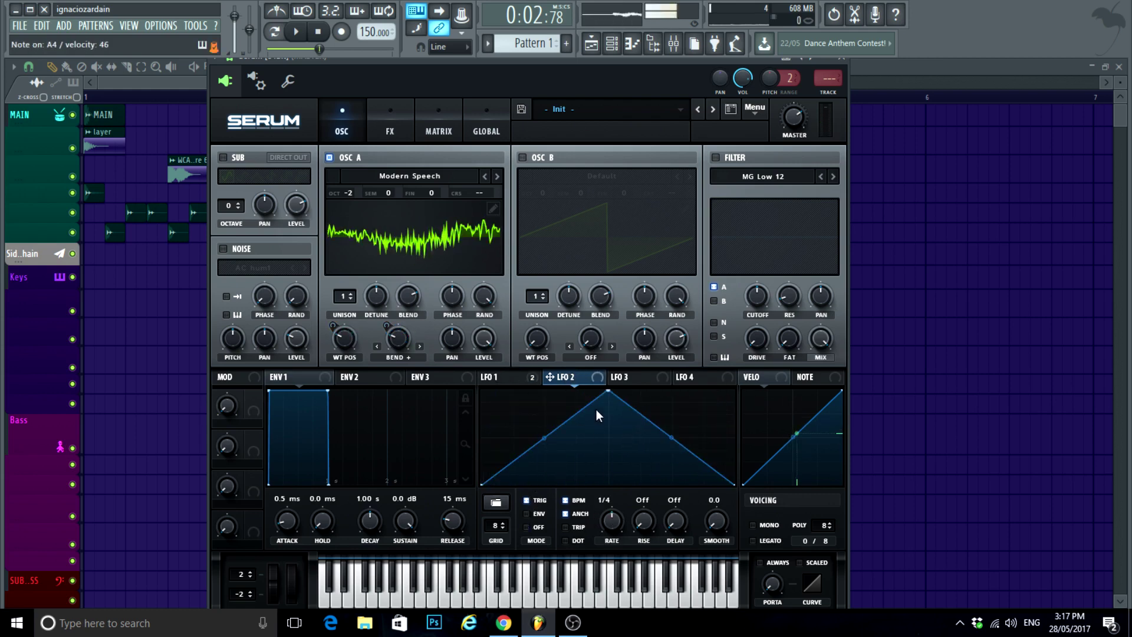
left_click_drag(609, 391, 519, 387)
left_click_drag(627, 438, 627, 406)
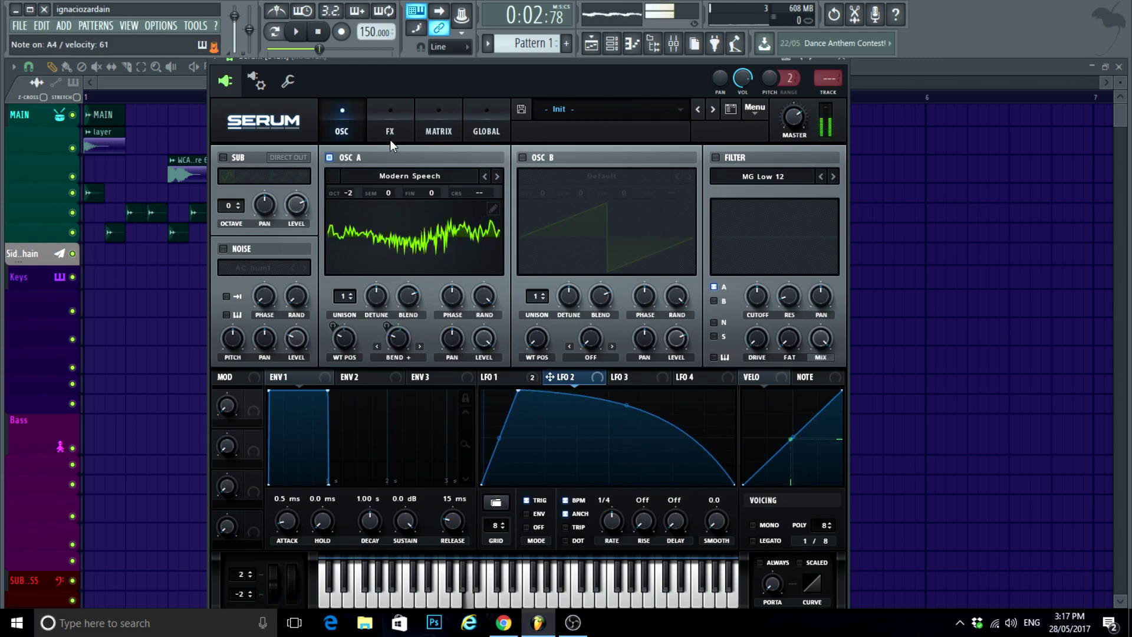
Step: Add a modulation matrix row routing LFO 2 to the global master tuning (Mast.Tun) with a small positive amount
left_click(390, 134)
left_click(451, 129)
left_click(263, 219)
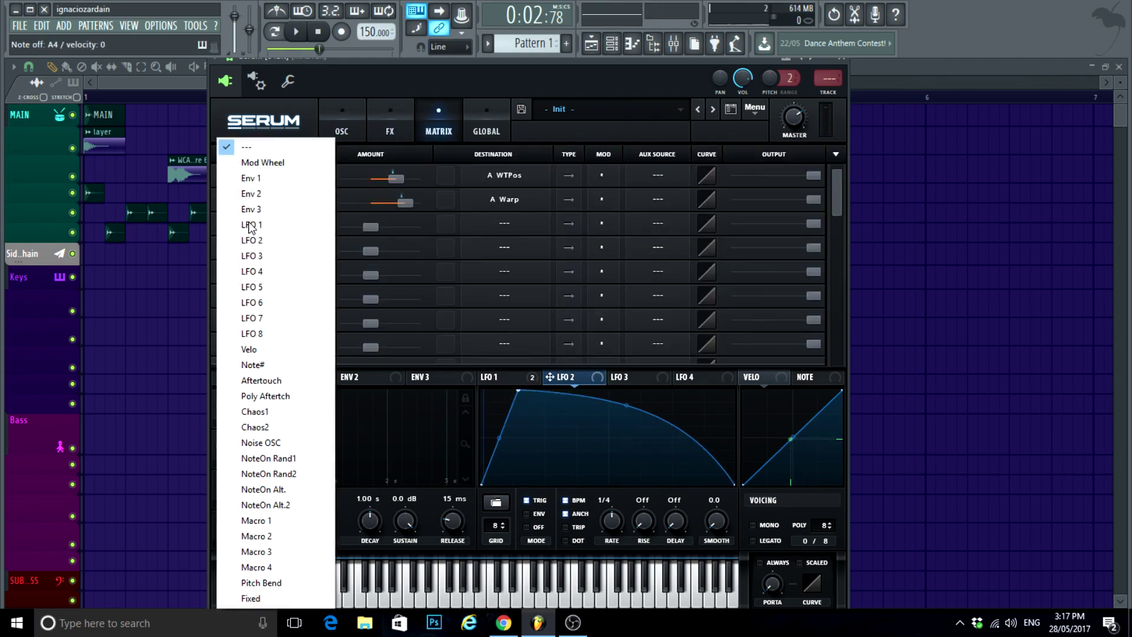
left_click(278, 238)
left_click(499, 229)
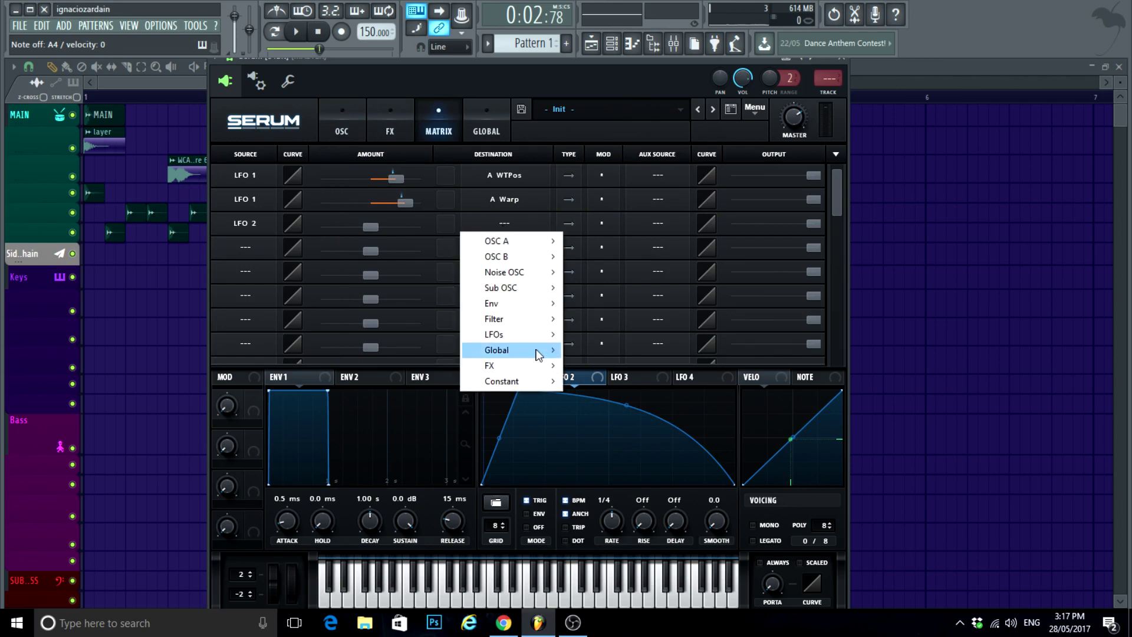
left_click(576, 349)
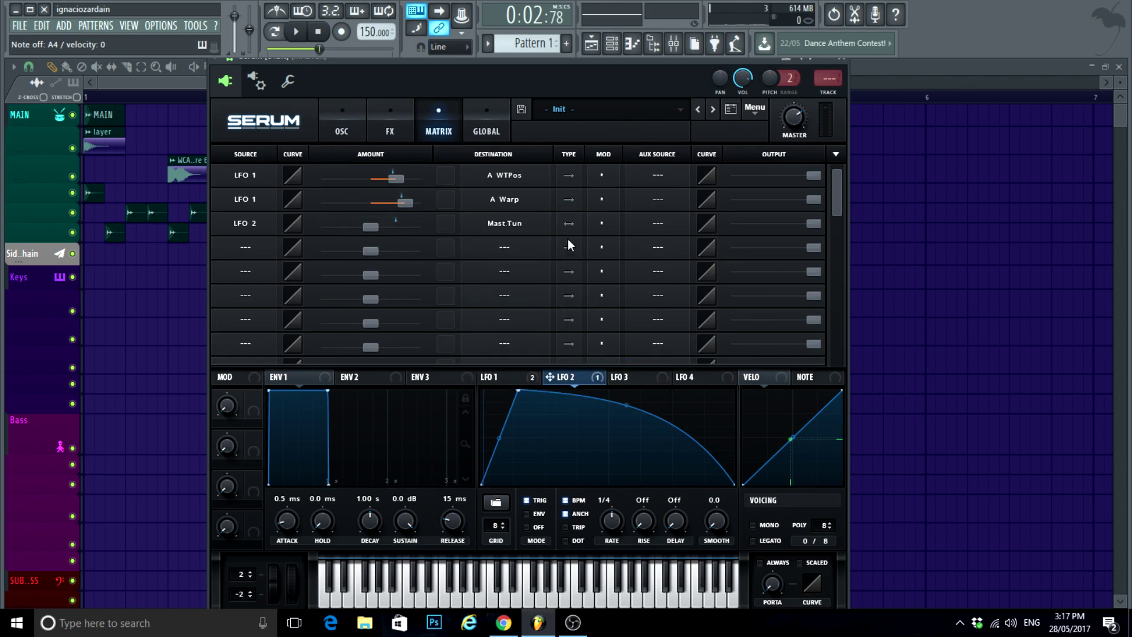
left_click_drag(363, 229, 373, 231)
Step: Add points to LFO 1's curve to form a second narrow peak after the first, falling back to the baseline
left_click_drag(625, 405, 554, 483)
left_click(501, 378)
double_click(566, 433)
left_click_drag(566, 433, 562, 390)
double_click(633, 451)
left_click_drag(634, 451, 607, 483)
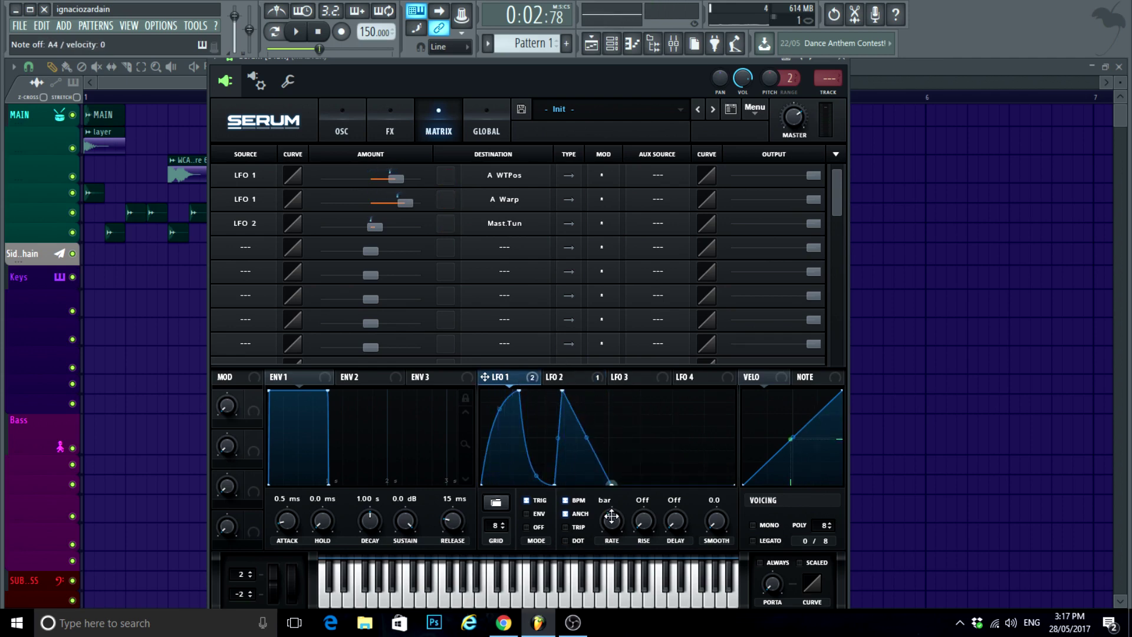
Step: Bulge the decay of LFO 1's second peak outward and add a narrow third peak that falls back to the baseline
left_click_drag(592, 425, 618, 468)
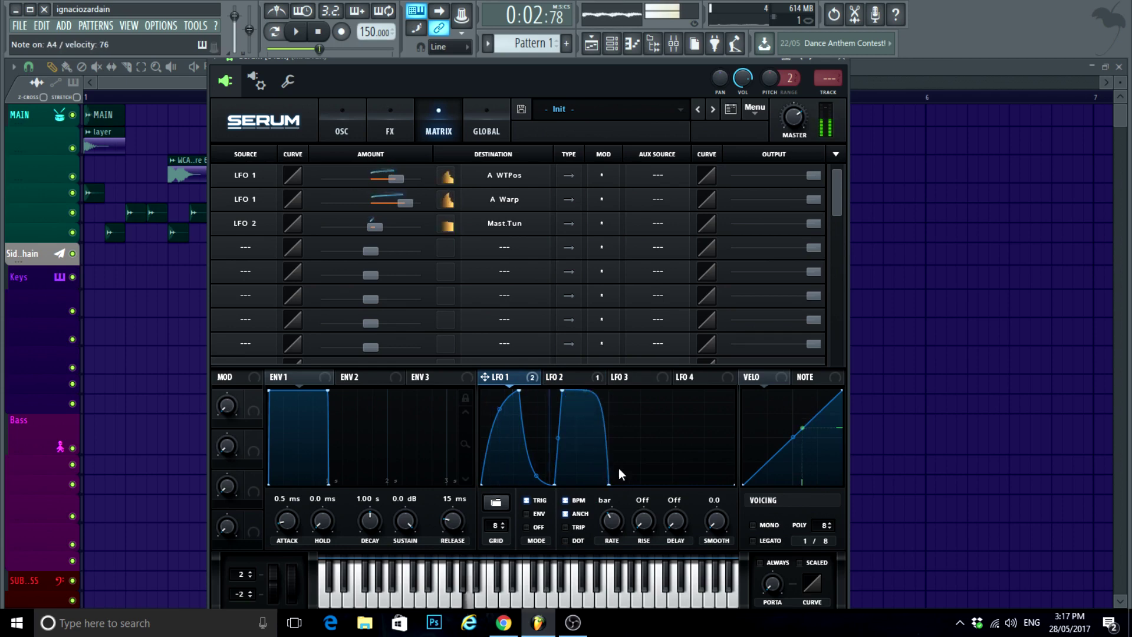
double_click(612, 428)
left_click_drag(612, 428, 611, 374)
left_click_drag(674, 456, 639, 484)
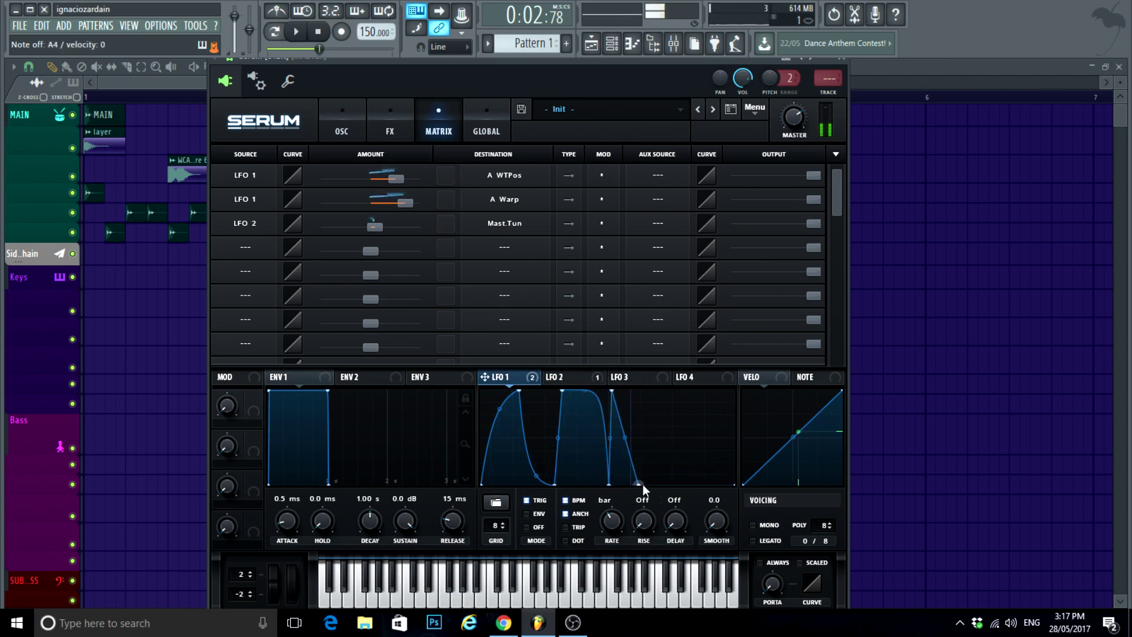
Step: Add a fourth peak toward the end of LFO 1's curve with a rounded, outward-bulging decay
left_click(565, 377)
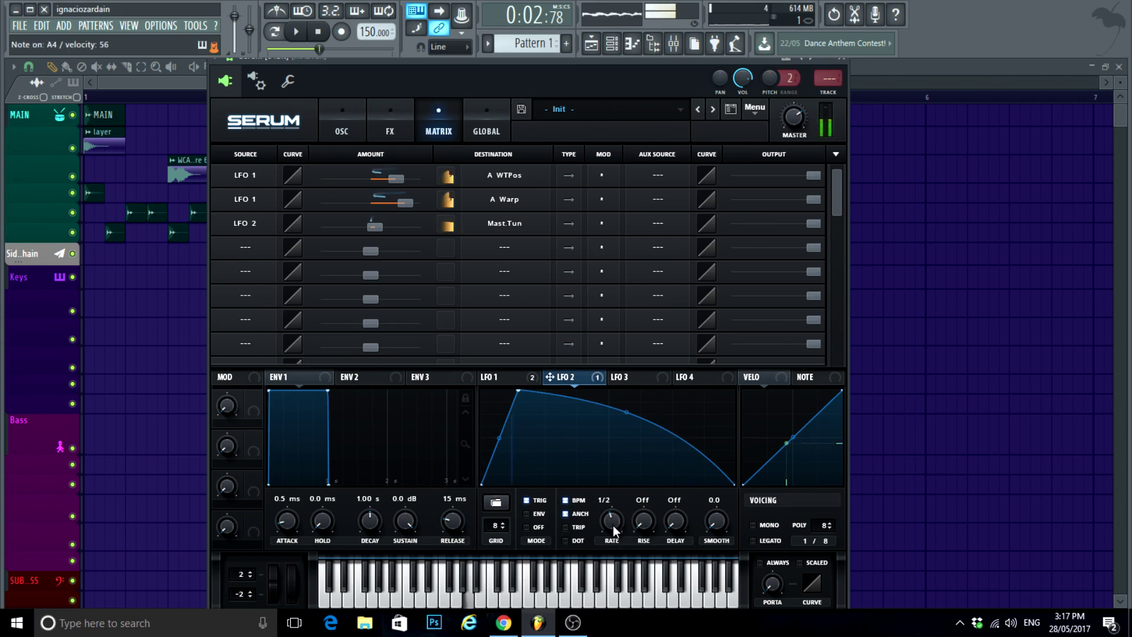
left_click(495, 376)
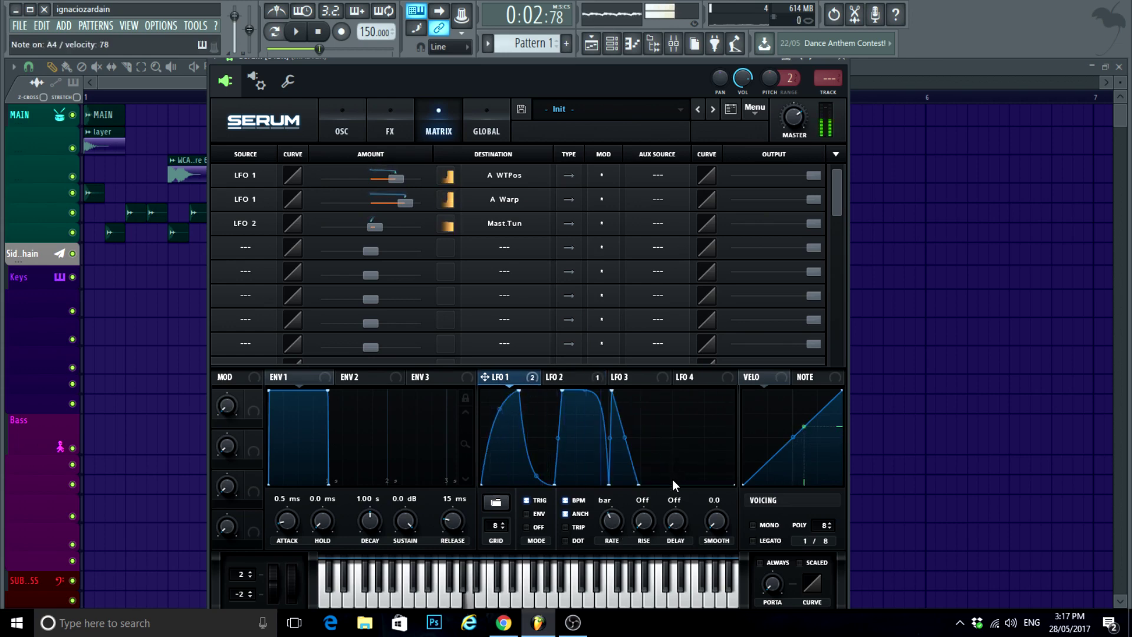
left_click_drag(677, 462, 672, 390)
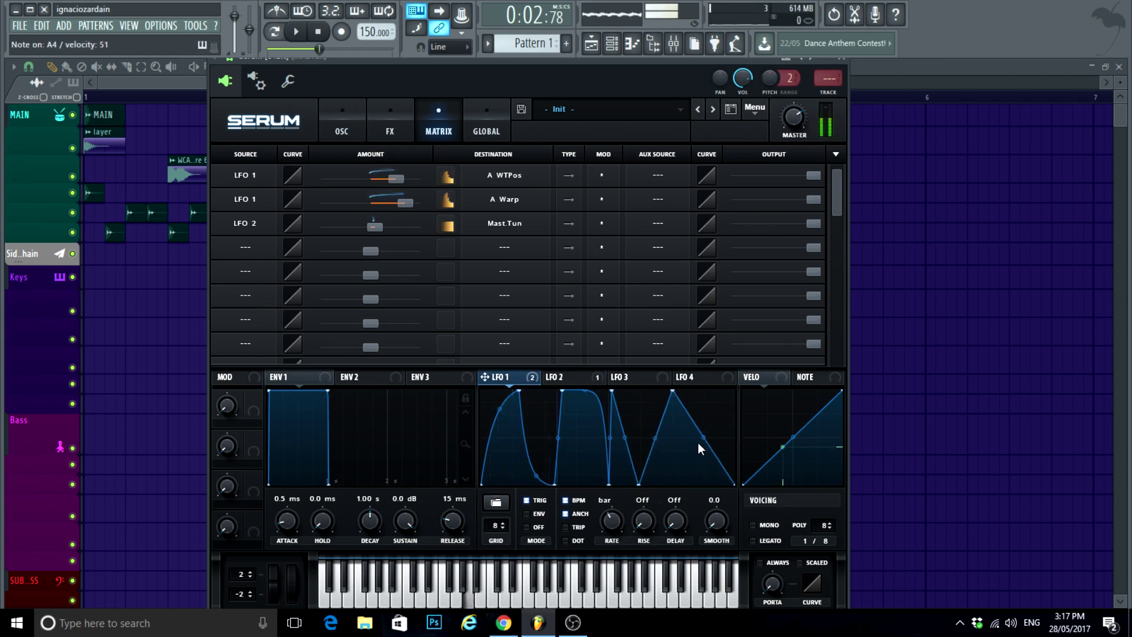
left_click_drag(698, 443, 752, 458)
Step: Set LFO 1's rate to 1/4 and delete the extra points from its curve, leaving only the first peak
left_click_drag(624, 525, 623, 509)
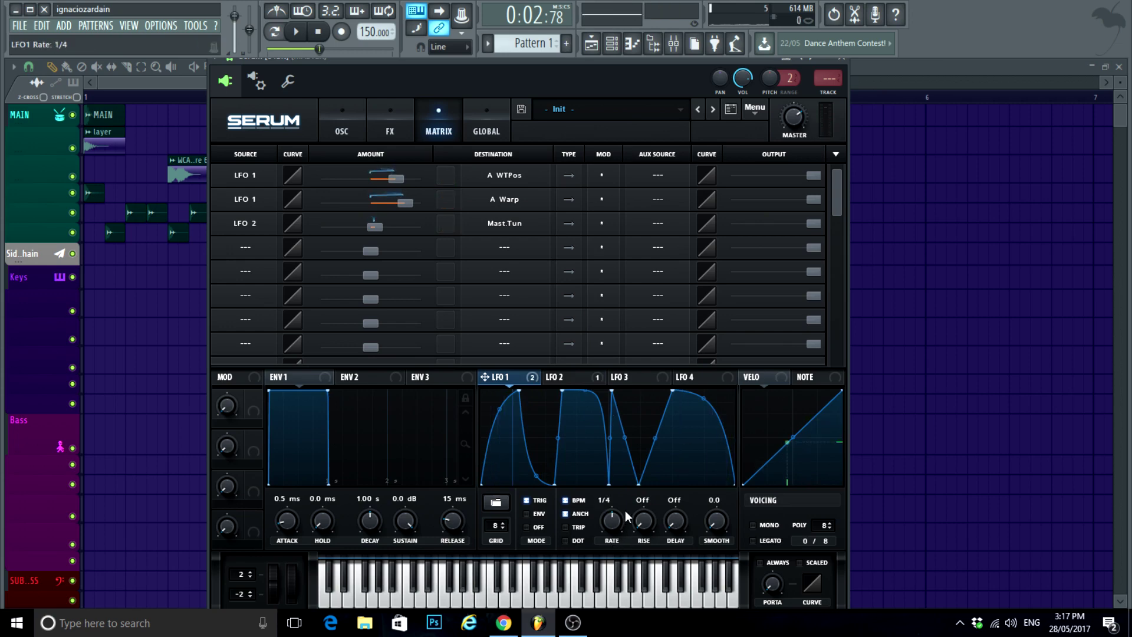
double_click(562, 391)
double_click(611, 390)
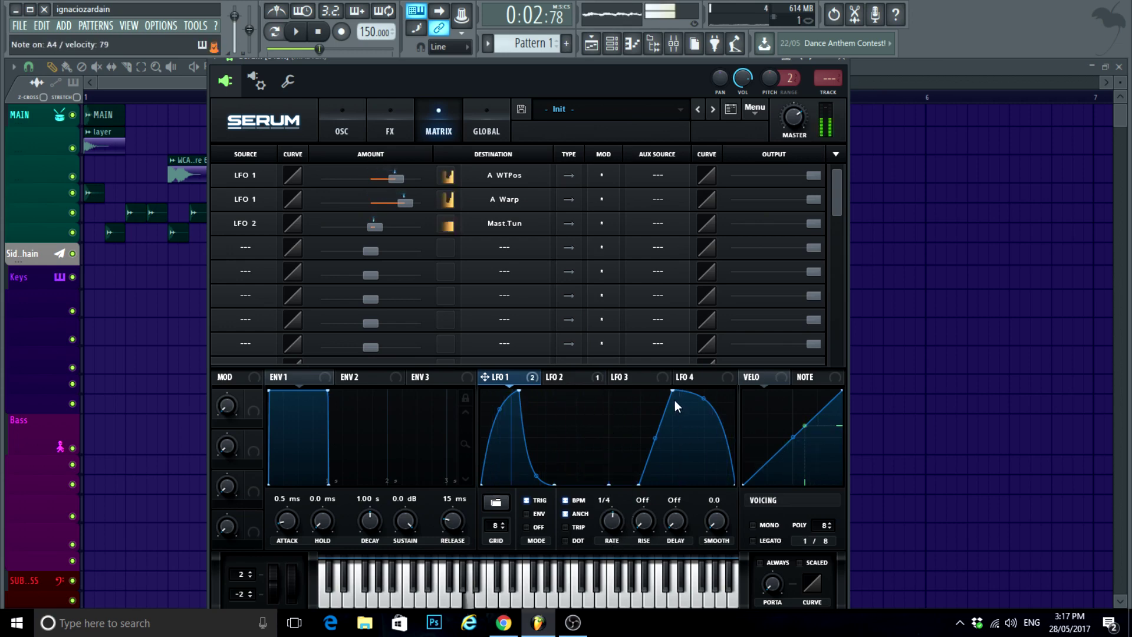
double_click(672, 391)
left_click_drag(552, 483, 596, 483)
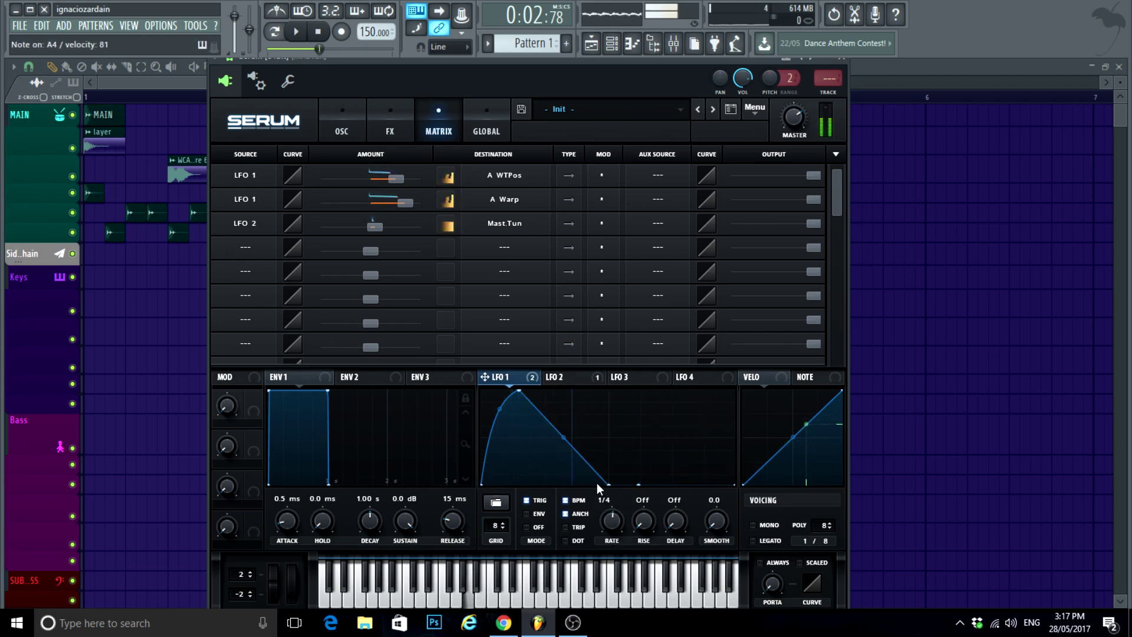
left_click(564, 380)
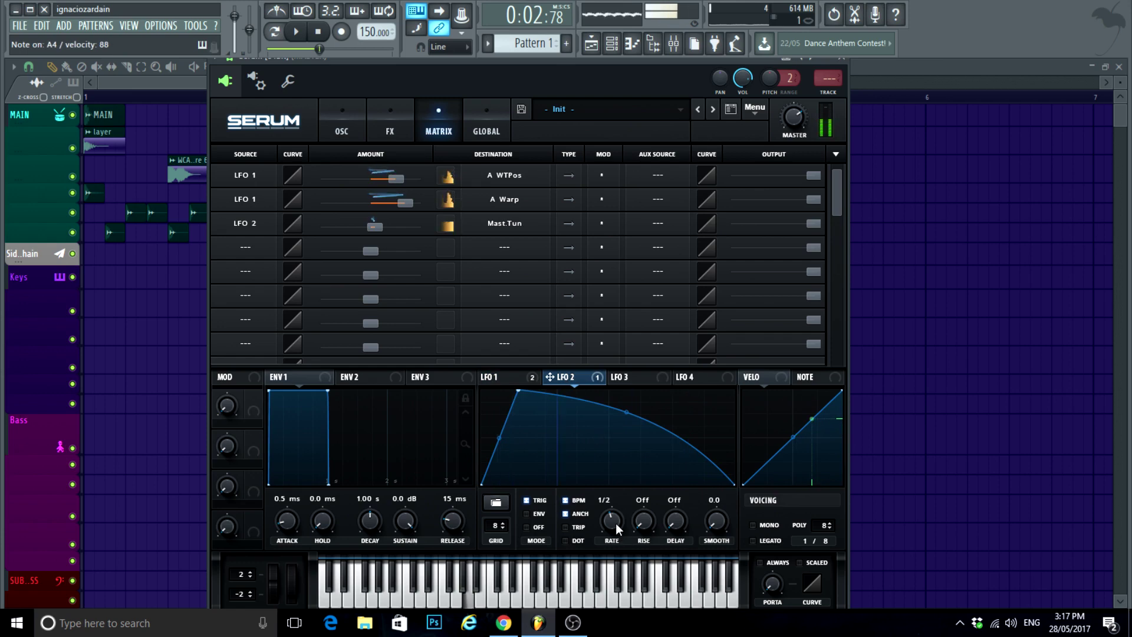
left_click(522, 375)
double_click(609, 483)
double_click(638, 484)
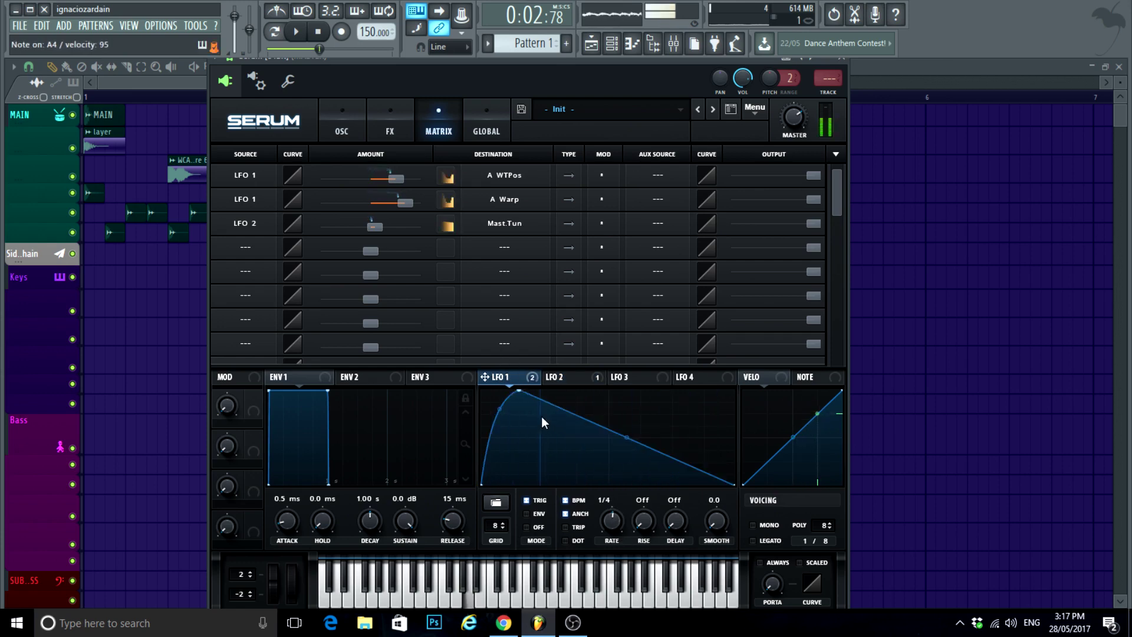
Step: Bulge LFO 1's decay slightly outward and shift its peak to just past the middle of the curve
mouse_move(519, 391)
left_mouse_down()
mouse_move(548, 406)
mouse_move(713, 361)
mouse_move(511, 390)
left_mouse_up()
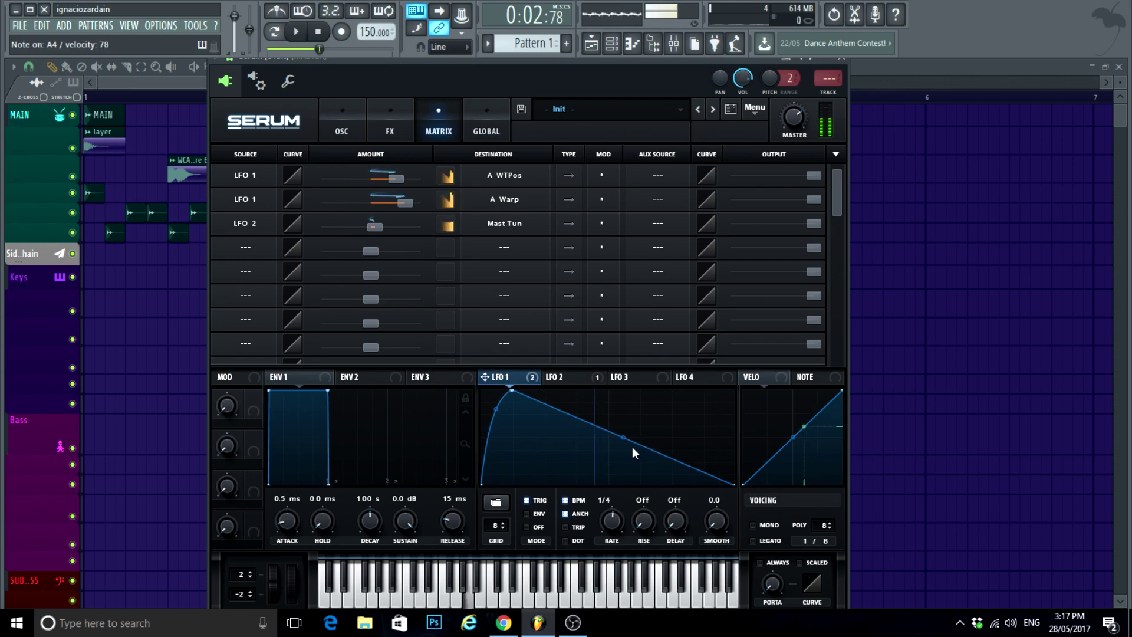
left_click_drag(632, 447, 626, 422)
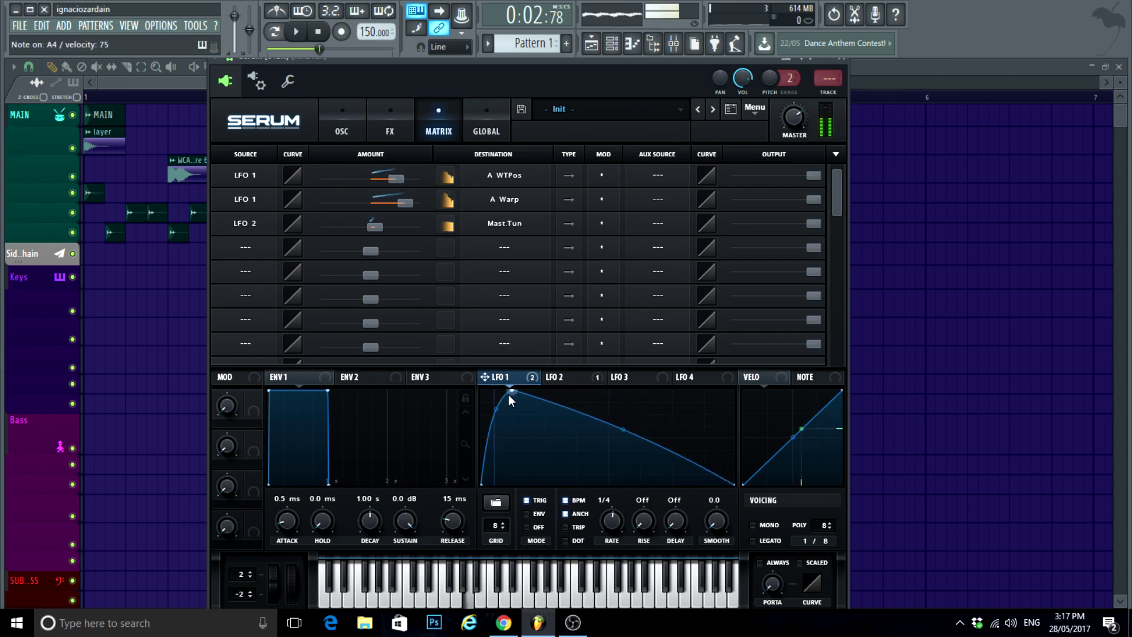
left_click_drag(510, 393, 633, 390)
Step: Return to the oscillator view and adjust oscillator A's wavetable position to around the middle of its range
left_click(448, 201)
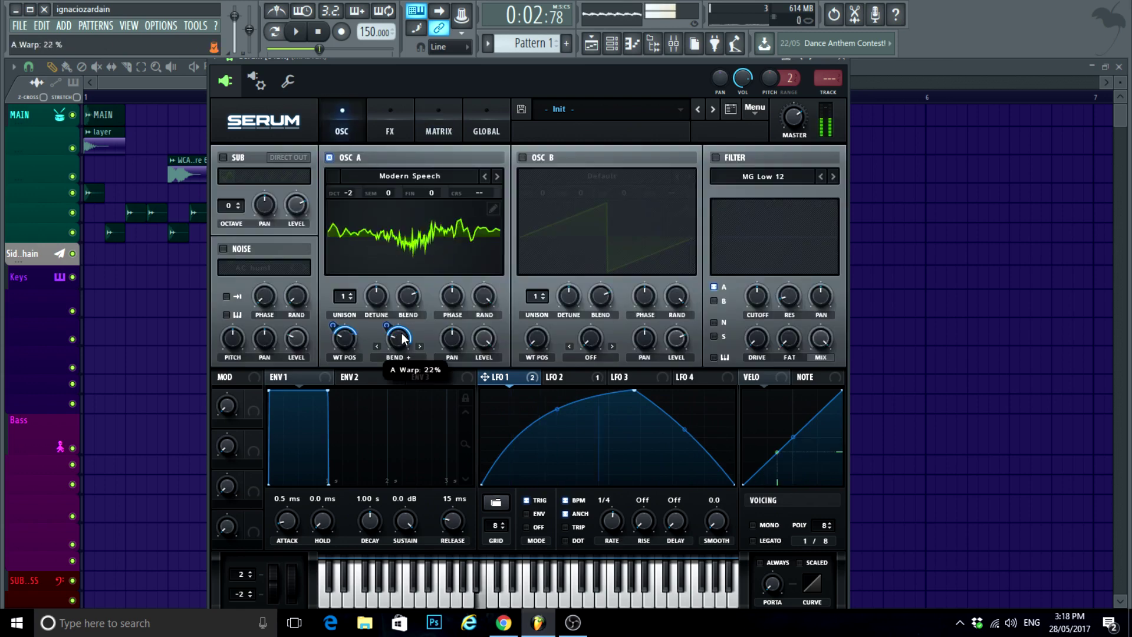
left_click_drag(352, 345, 333, 345)
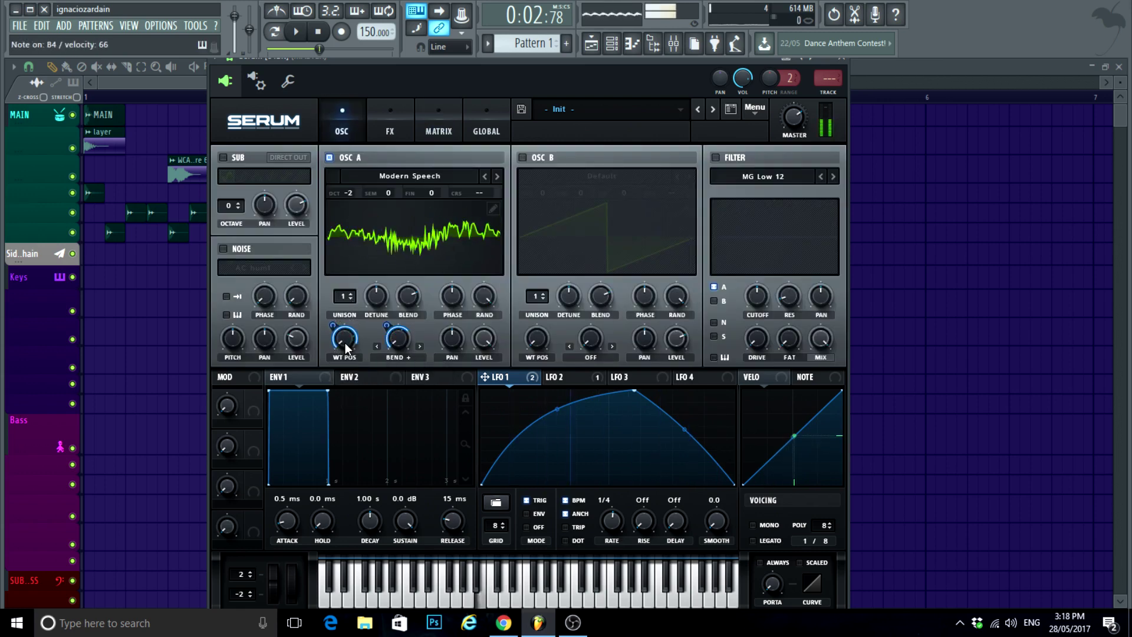
mouse_move(345, 340)
left_mouse_down()
mouse_move(344, 351)
mouse_move(345, 318)
left_mouse_up()
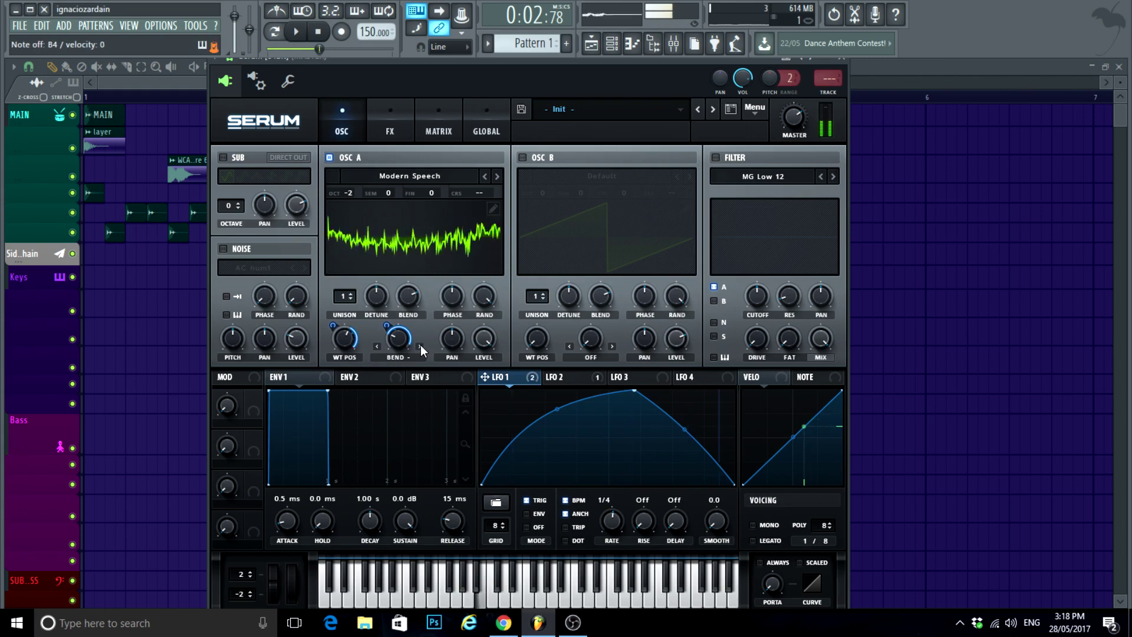
Step: Switch oscillator A's warp mode to Bend +/- and increase LFO 1's modulation amount on the warp
left_click(420, 346)
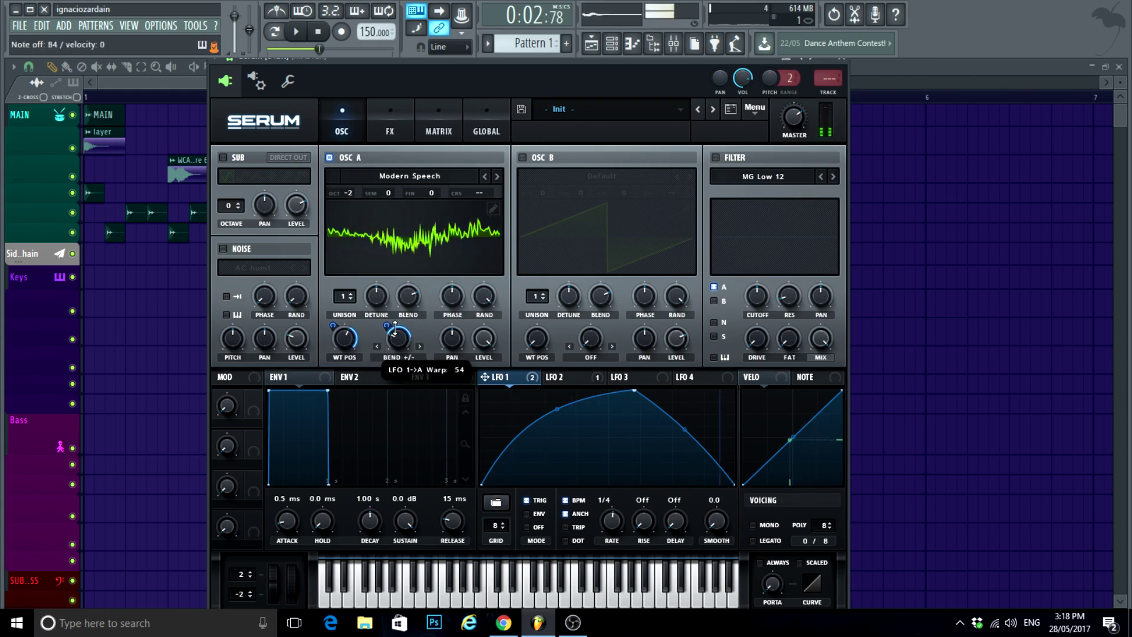
left_click_drag(395, 328, 399, 307)
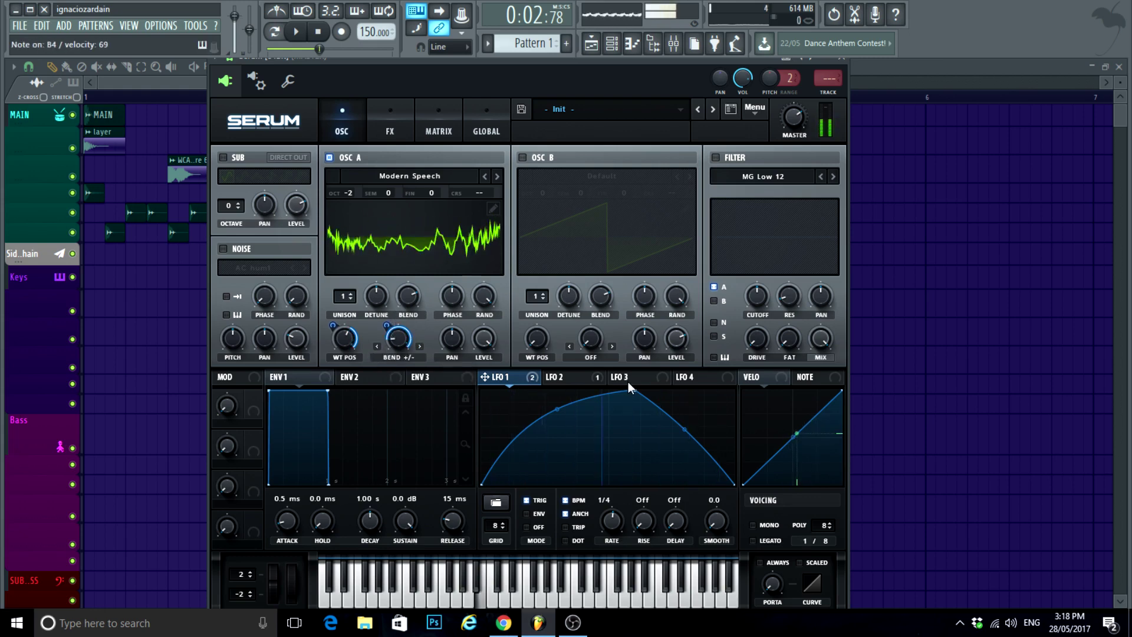
mouse_move(633, 390)
left_mouse_down()
mouse_move(493, 434)
mouse_move(481, 390)
mouse_move(654, 390)
mouse_move(632, 391)
left_mouse_up()
Step: Enable the filter on oscillator A and set its type to High 24
left_click(726, 159)
left_click(740, 177)
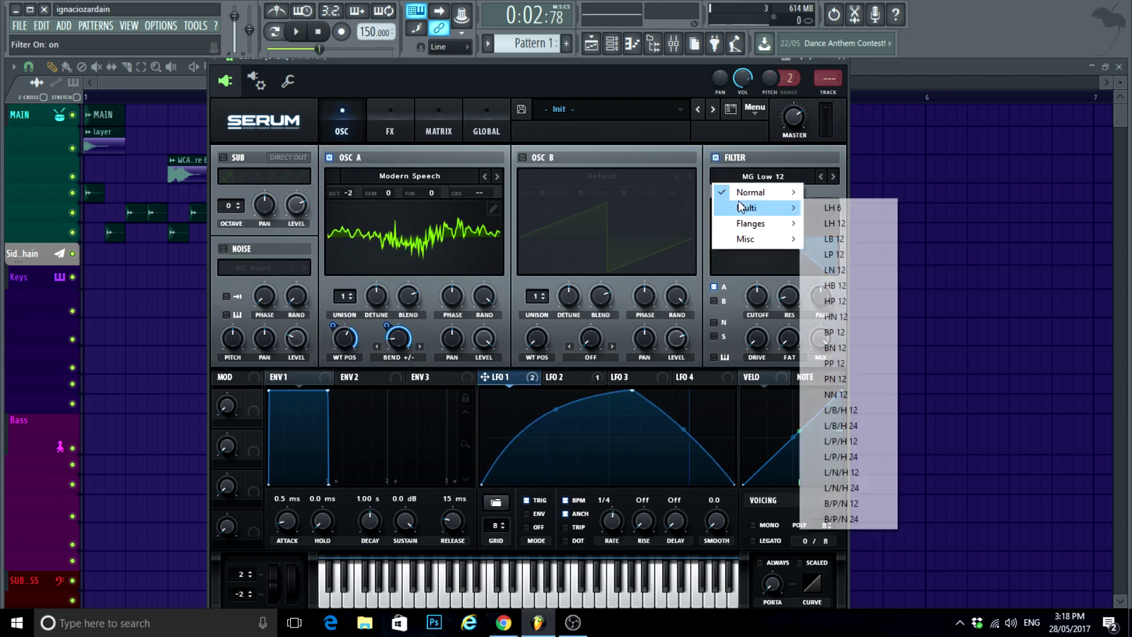
left_click(839, 364)
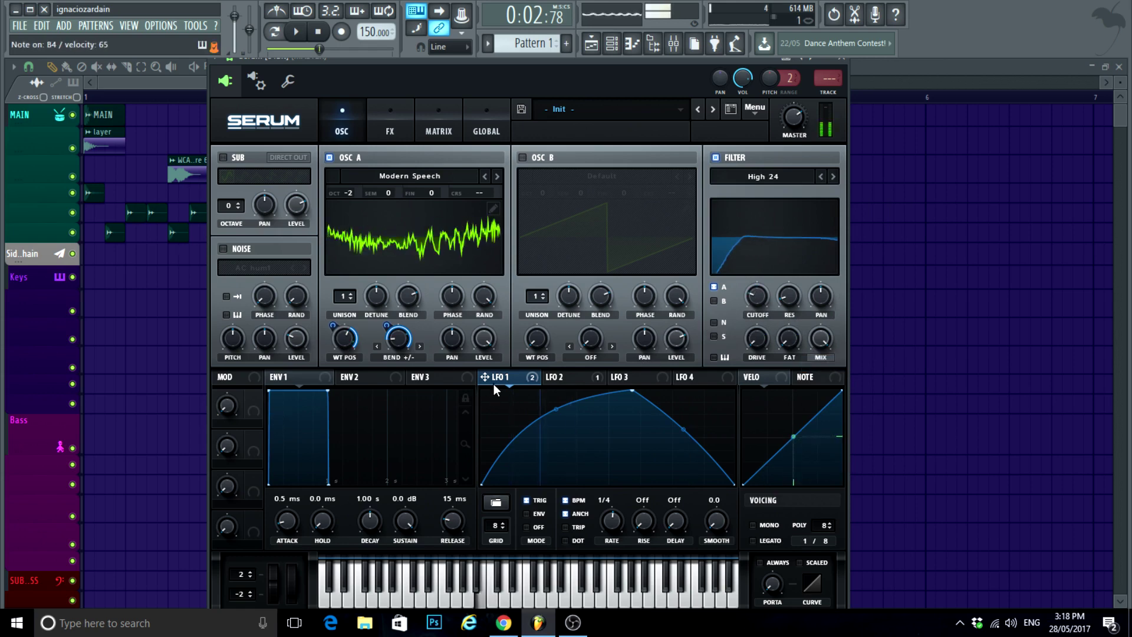
Step: Route LFO 1 to the filter's cutoff, resonance, drive and fat, using a fat amount of -82, and adjust the cutoff modulation
left_click_drag(485, 376, 752, 292)
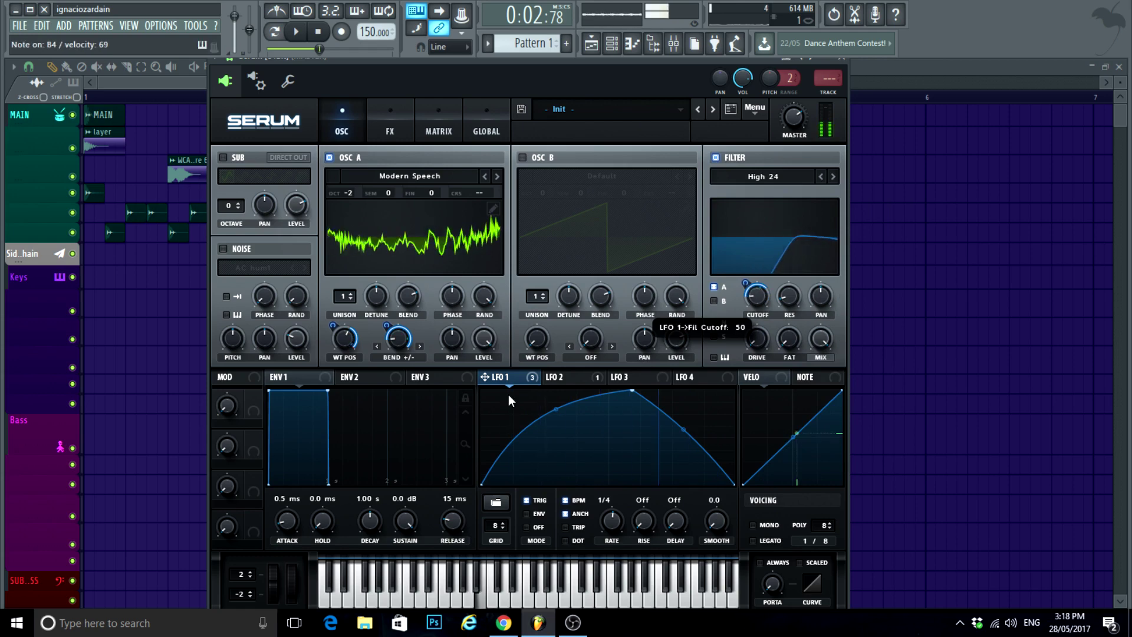
left_click_drag(485, 377, 772, 413)
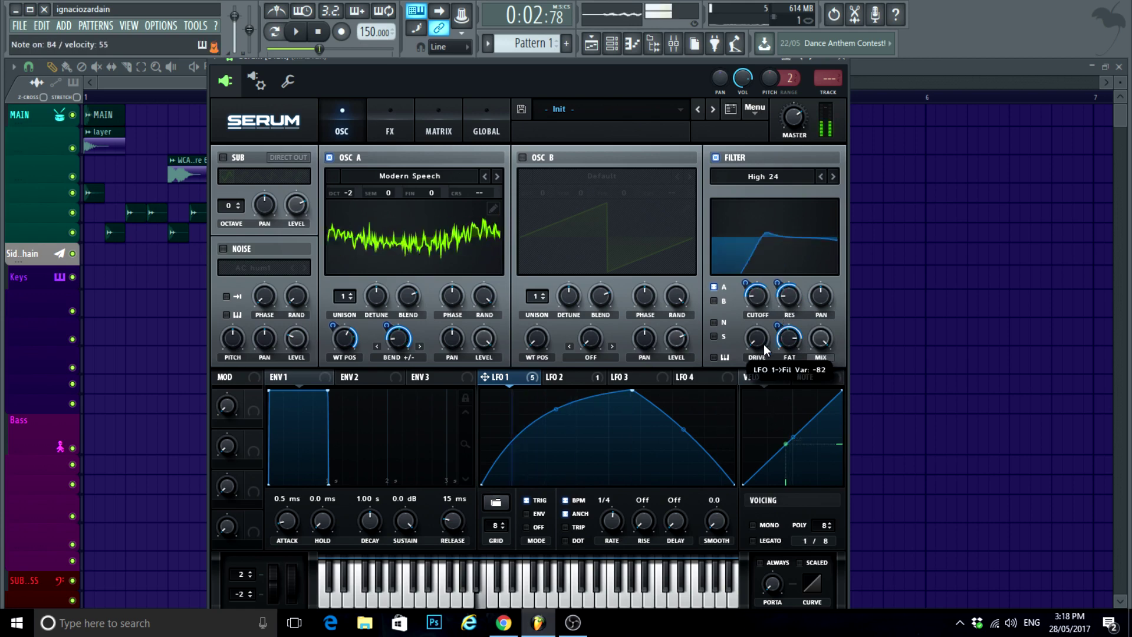
left_click_drag(485, 376, 758, 337)
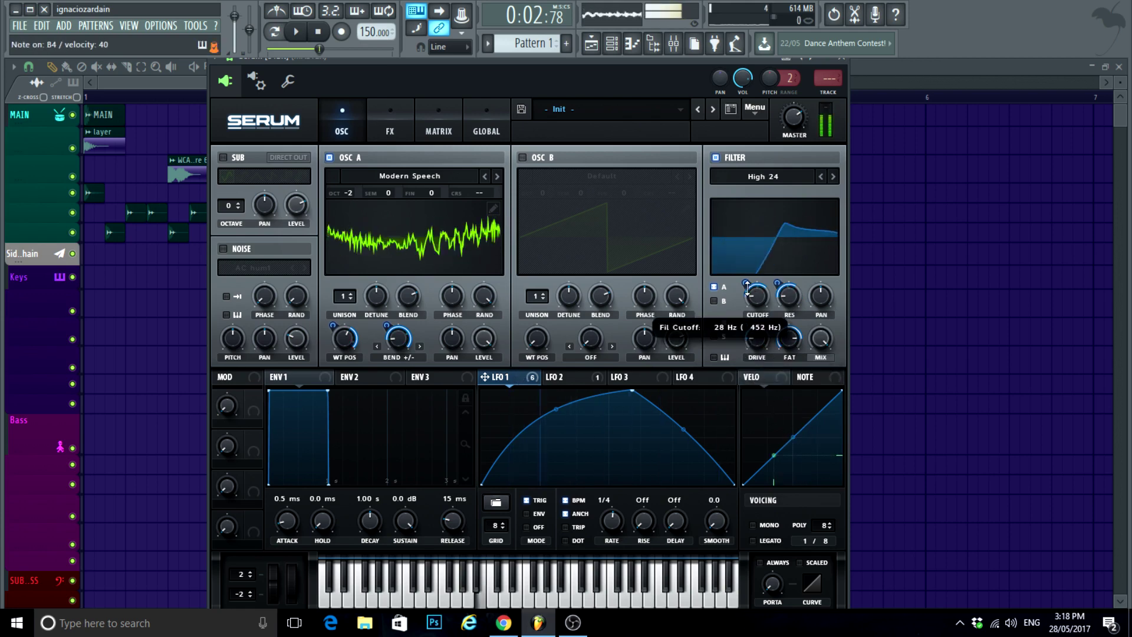
left_click_drag(745, 284, 745, 275)
Step: Enable the Hyper/Dimension and Distortion effects
left_click(390, 125)
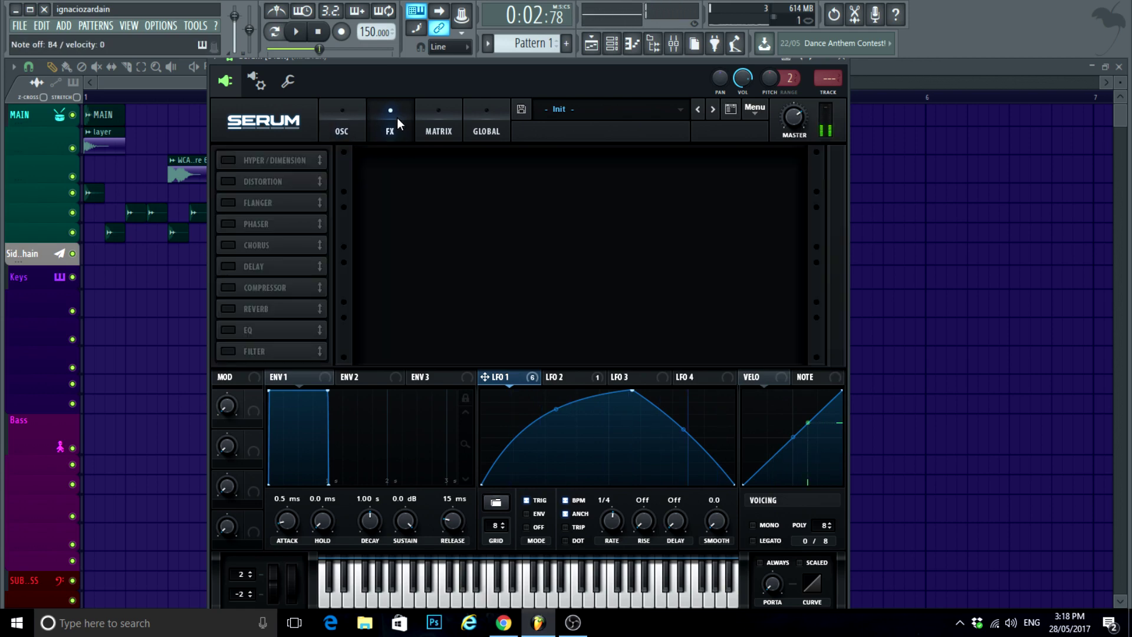
left_click(227, 160)
left_click(228, 181)
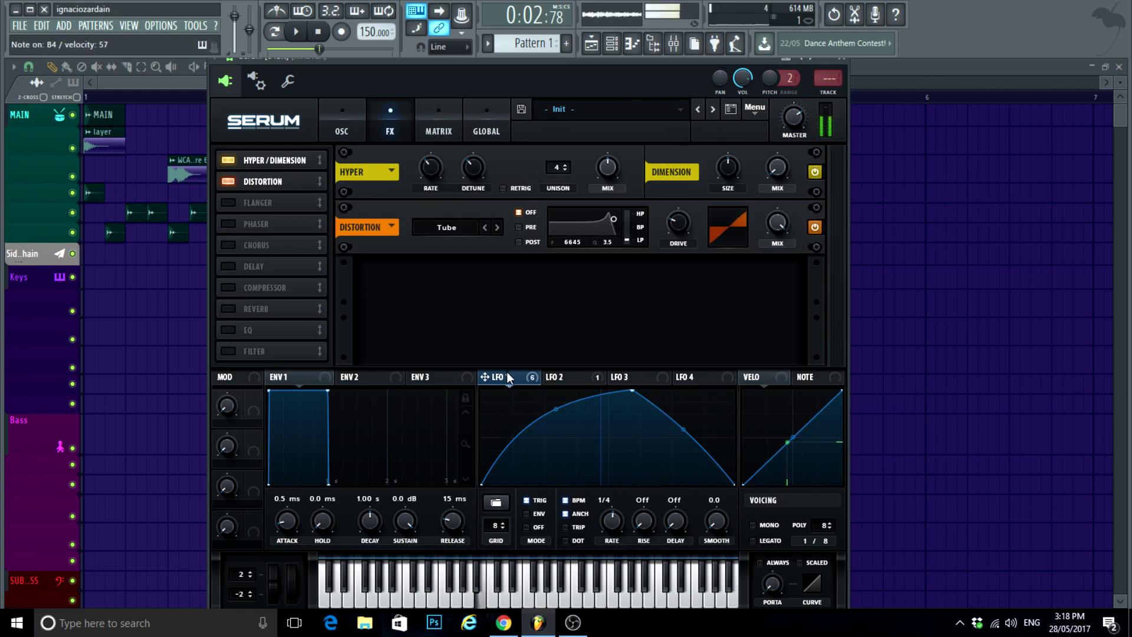
Step: Modulate the Tube distortion's drive with LFO 1, raise the drive and slightly lower the distortion mix
left_click_drag(507, 378, 679, 259)
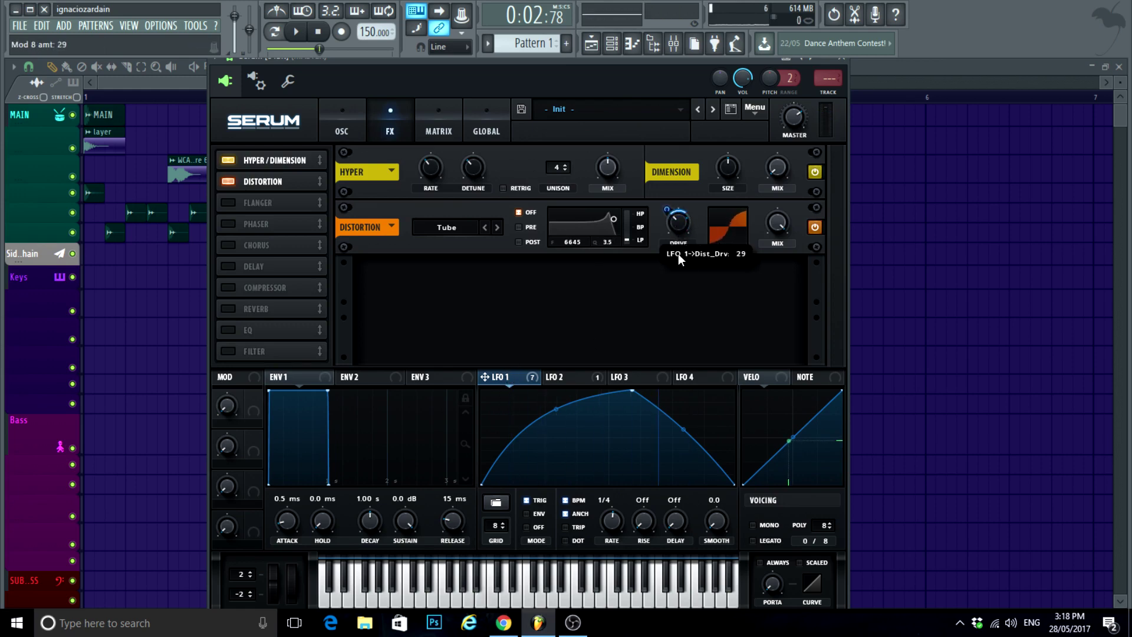
left_click_drag(685, 218, 695, 201)
left_click_drag(784, 226, 783, 230)
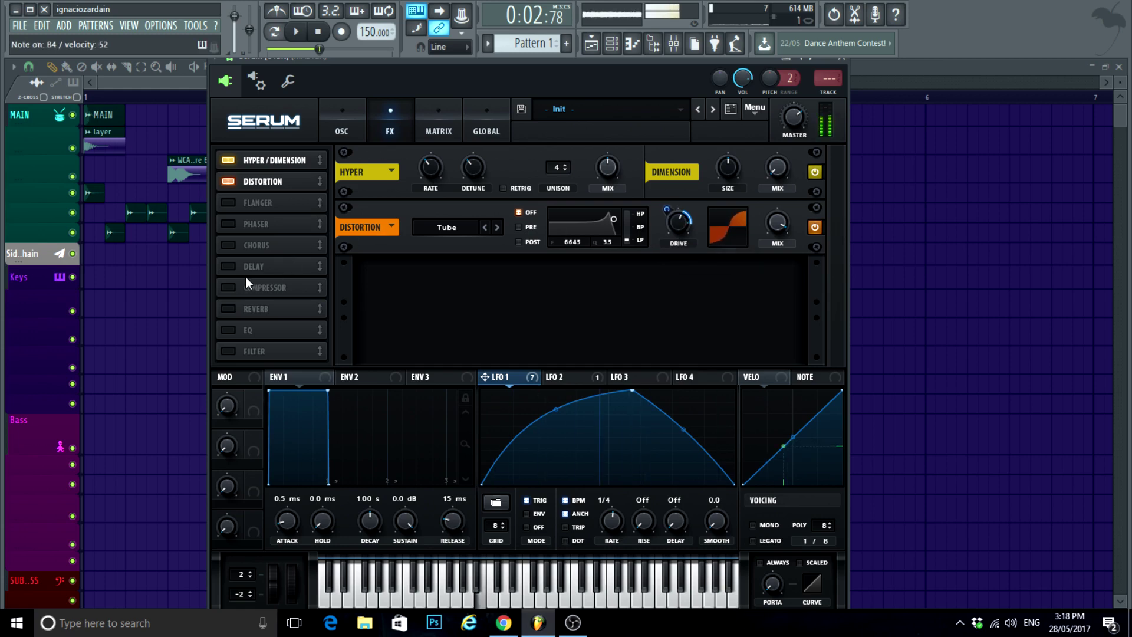
Step: Enable the Phaser with LFO 1 modulating its phase by 16, and enable the Compressor in Multiband mode
left_click(236, 225)
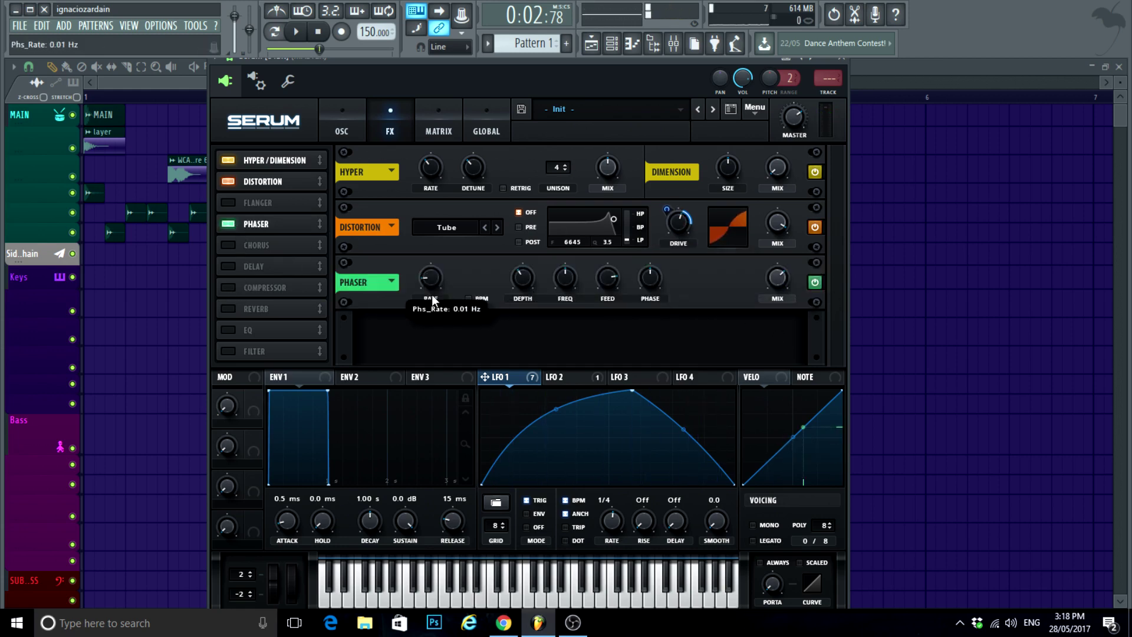
left_click_drag(514, 391, 650, 279)
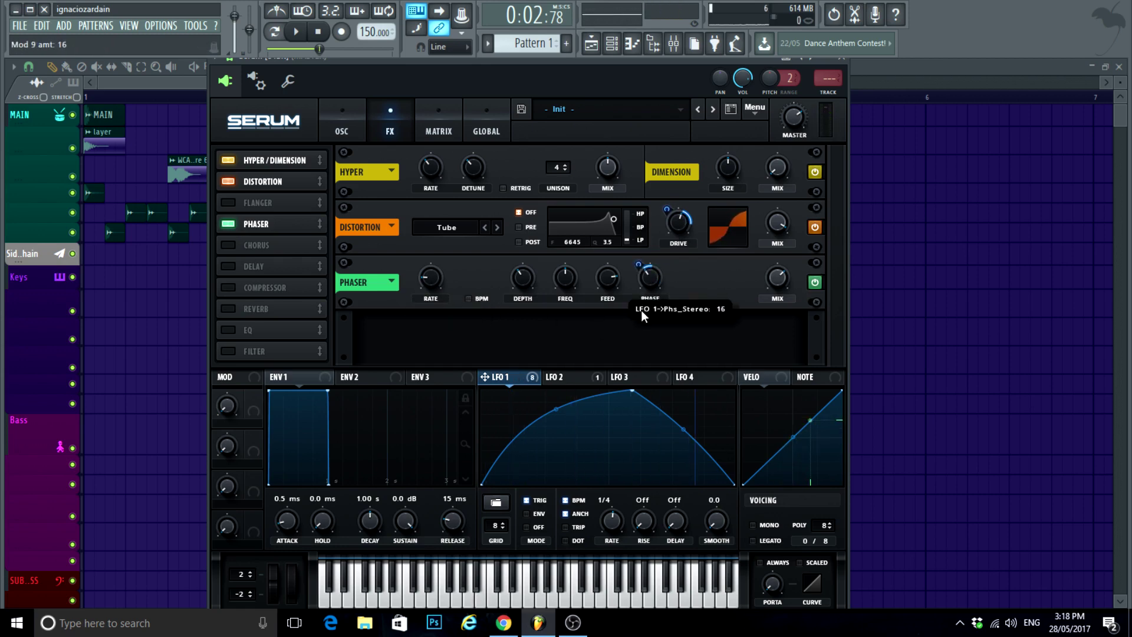
left_click(228, 287)
left_click(642, 353)
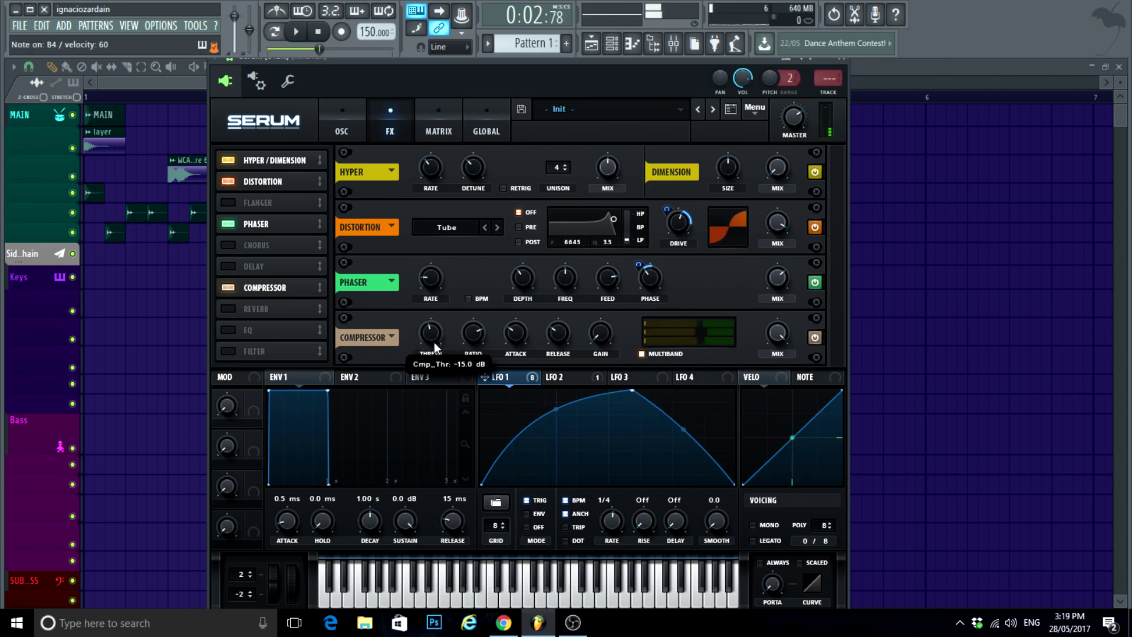
Step: Enable oscillator B at octave -2 and load the Meatspin 720 wavetable from the RPS 100 Wavetables user folder
left_click(357, 121)
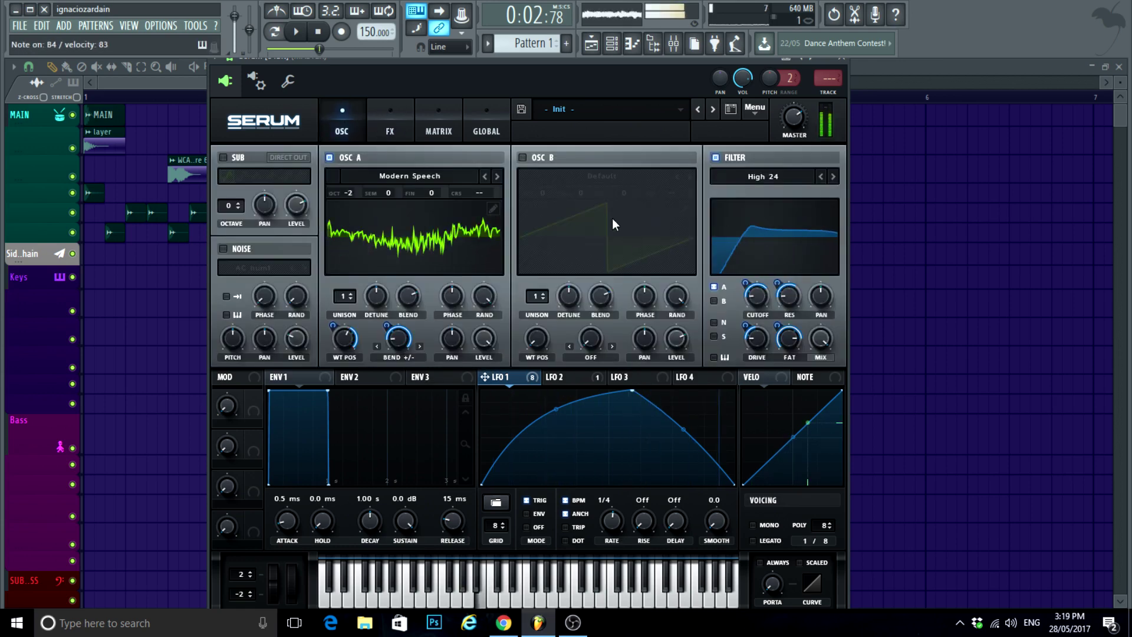
left_click(521, 158)
left_click(554, 175)
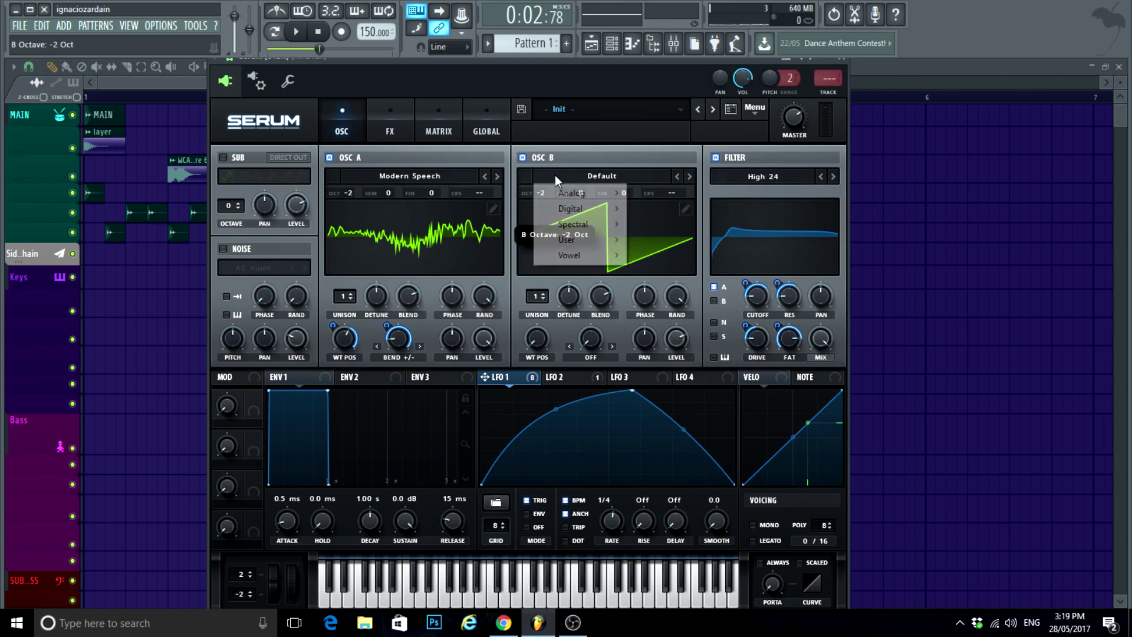
mouse_move(567, 240)
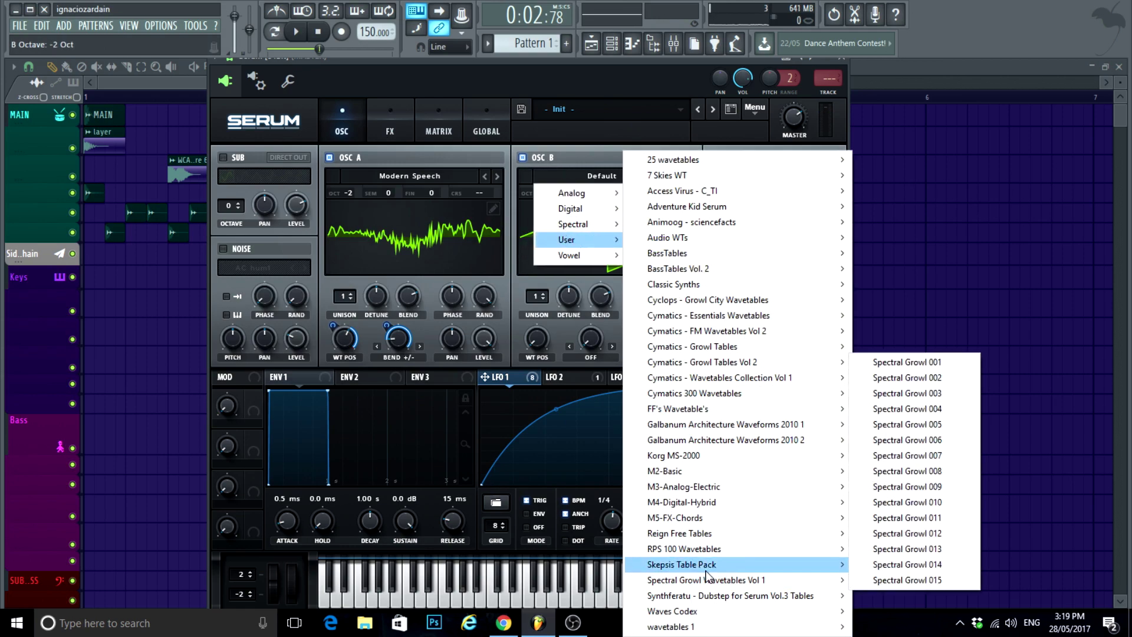
mouse_move(710, 551)
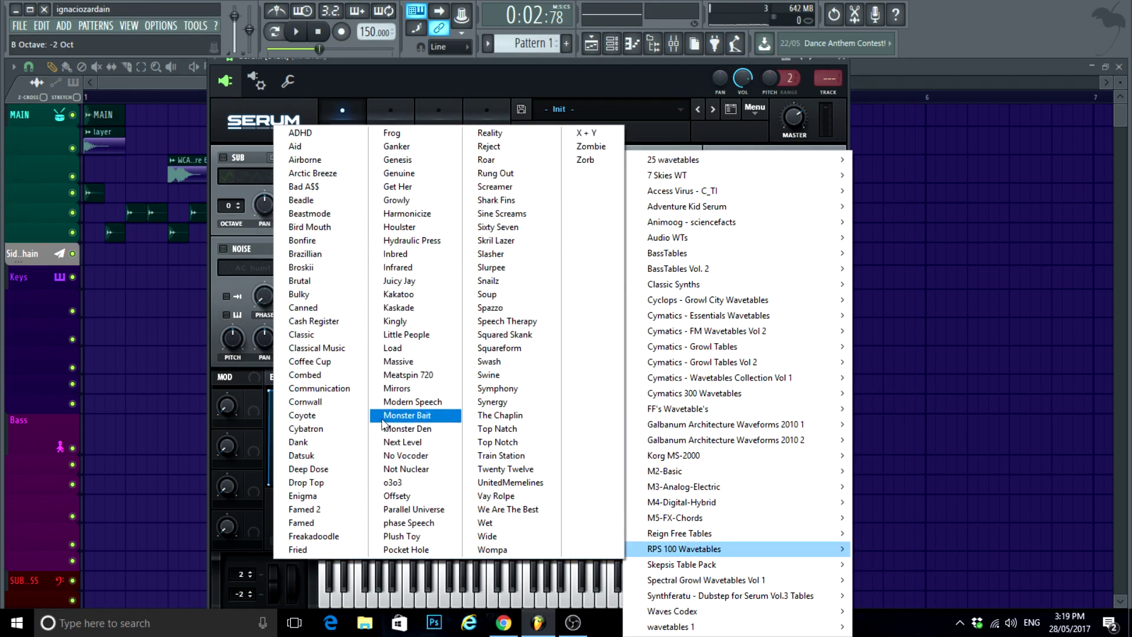
left_click(389, 375)
Step: Turn off oscillator A and give oscillator B LFO 1 wavetable-position modulation, 7 unison voices with reduced detune, and 100% level
left_click(329, 158)
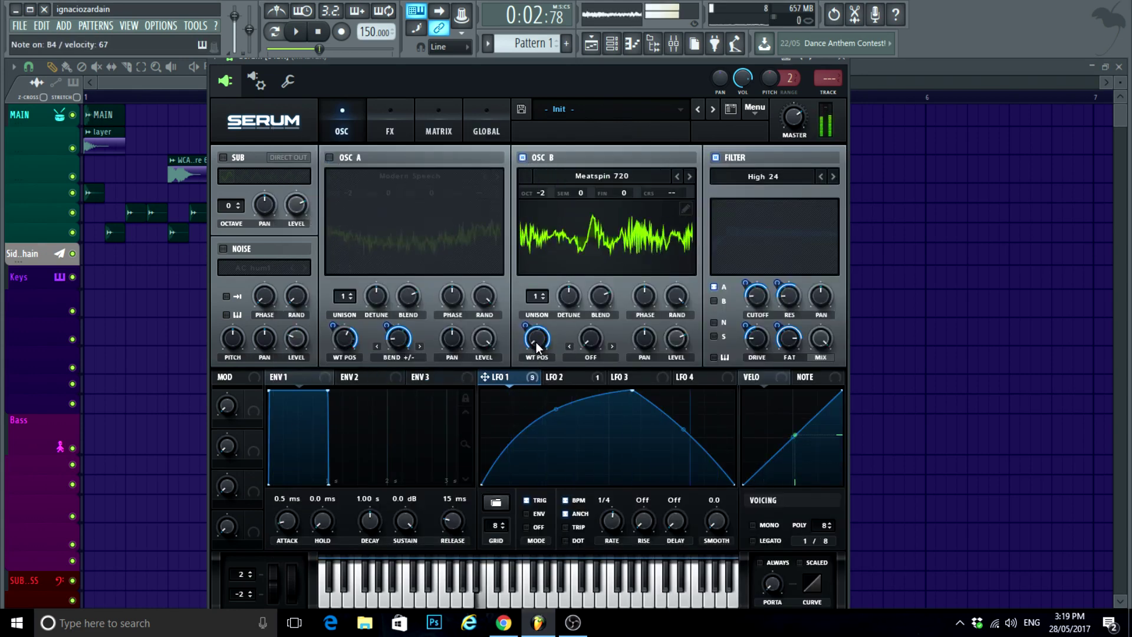
left_click_drag(536, 296, 563, 339)
left_click_drag(597, 298, 574, 318)
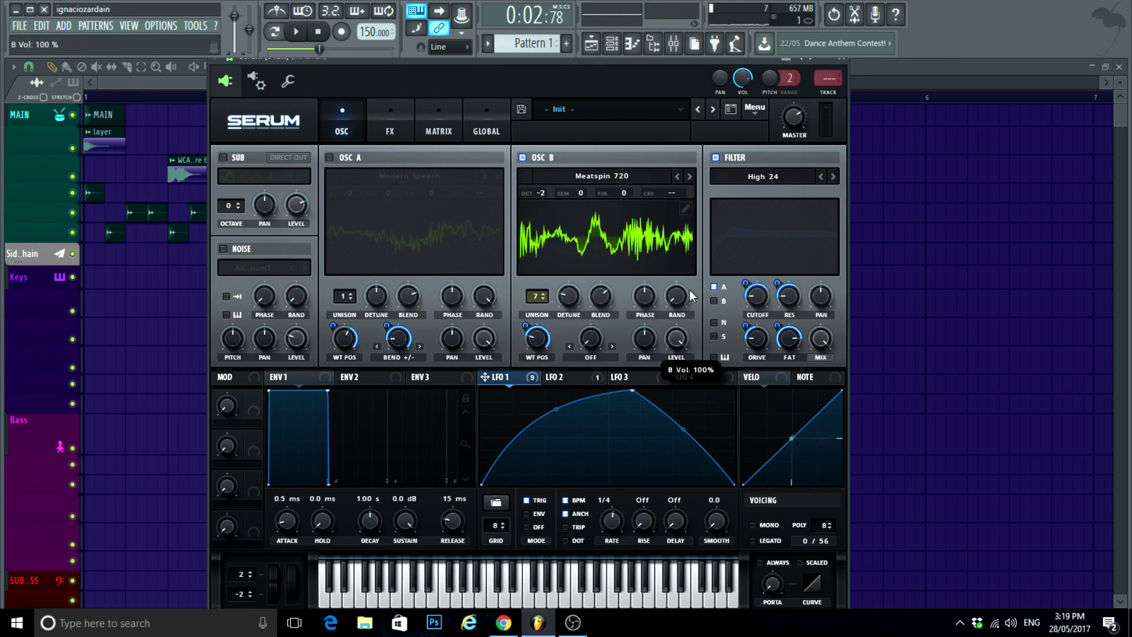
Step: Modulate oscillator B's level with LFO 1, and set its warp to Bend - at -93% with LFO 1 modulation
left_click_drag(680, 347, 679, 347)
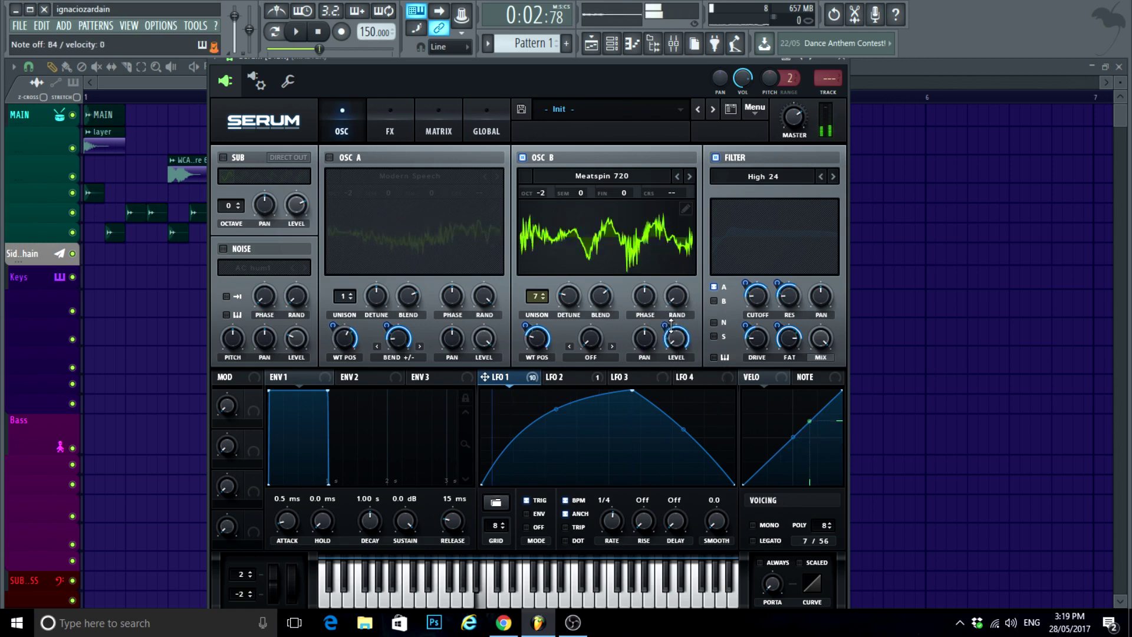
left_click(612, 346)
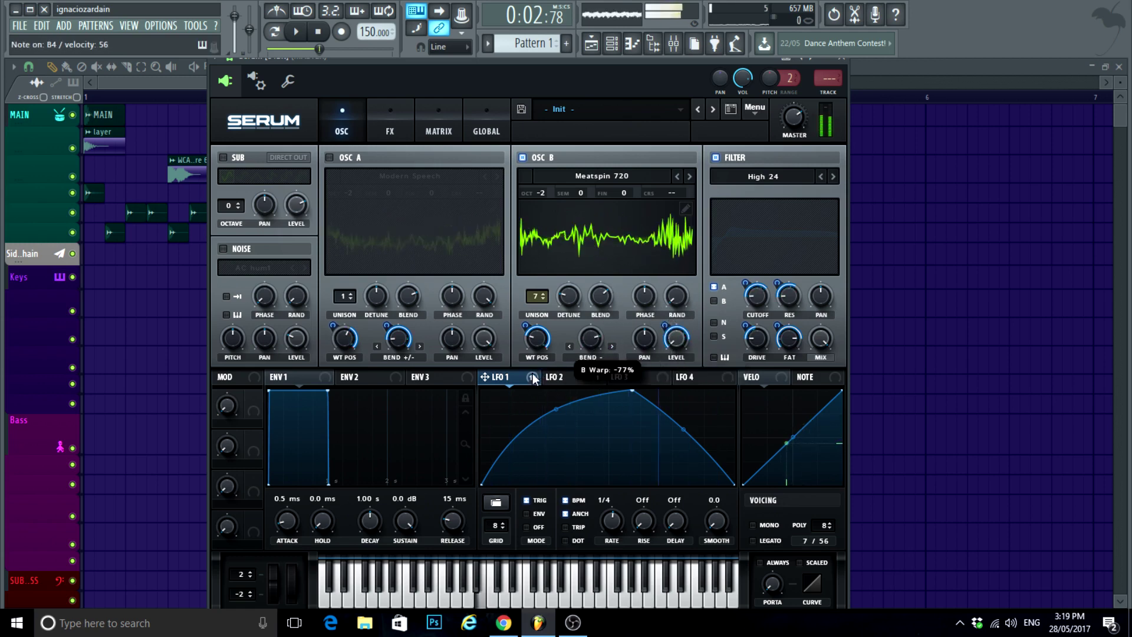
left_click_drag(533, 379, 593, 344)
mouse_move(593, 345)
left_mouse_down()
mouse_move(589, 331)
mouse_move(574, 408)
mouse_move(597, 336)
left_mouse_up()
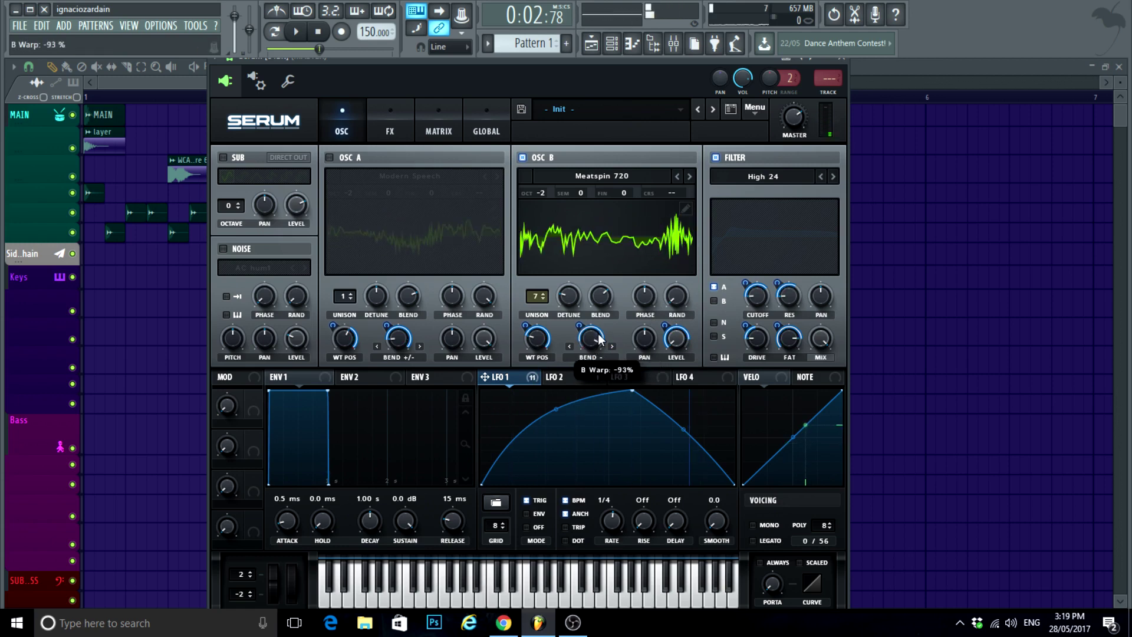
Step: Turn oscillator A back on and route oscillator B through the filter
left_click(329, 158)
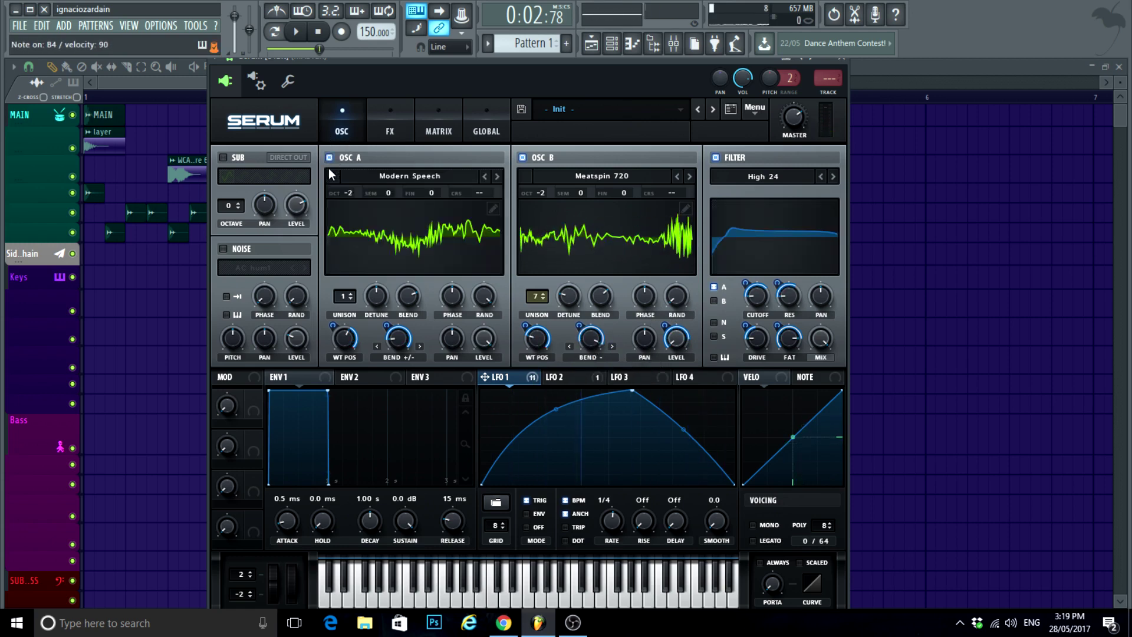
left_click(714, 301)
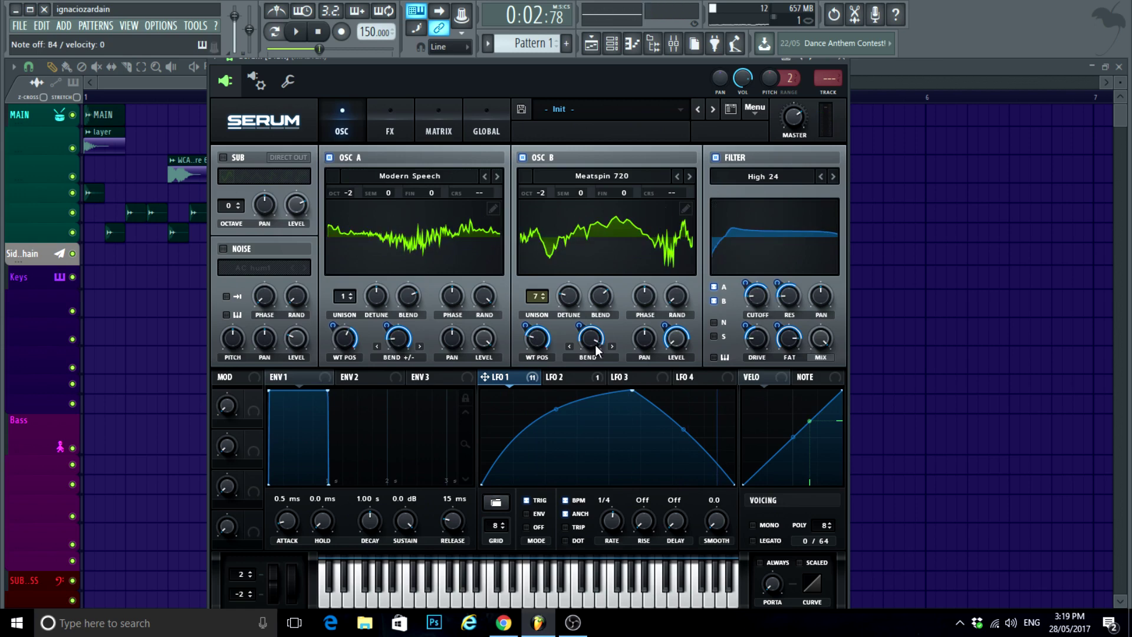
Step: Try a later peak in LFO 2's curve, moving it back near the start of the cycle
left_click(558, 377)
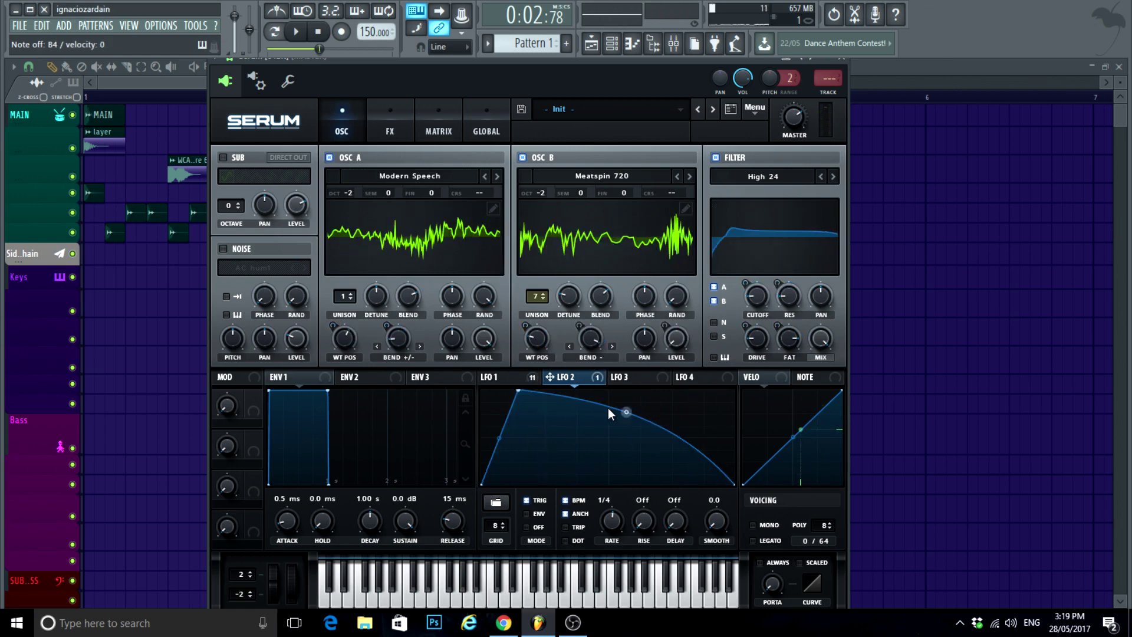
left_click_drag(518, 394, 614, 322)
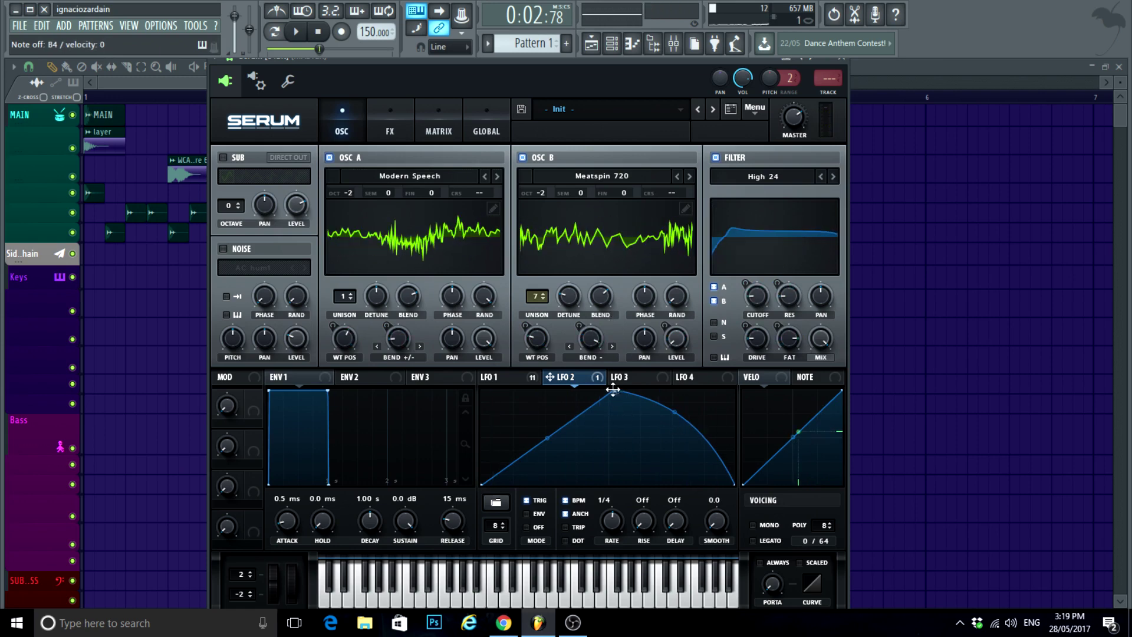
left_click_drag(613, 390, 517, 342)
left_click_drag(626, 413, 504, 347)
Step: Reshape LFO 1's curve so it rises quickly to an early peak and falls off in a long curve
left_click(504, 377)
left_click_drag(621, 431, 622, 412)
left_click_drag(509, 391, 672, 344)
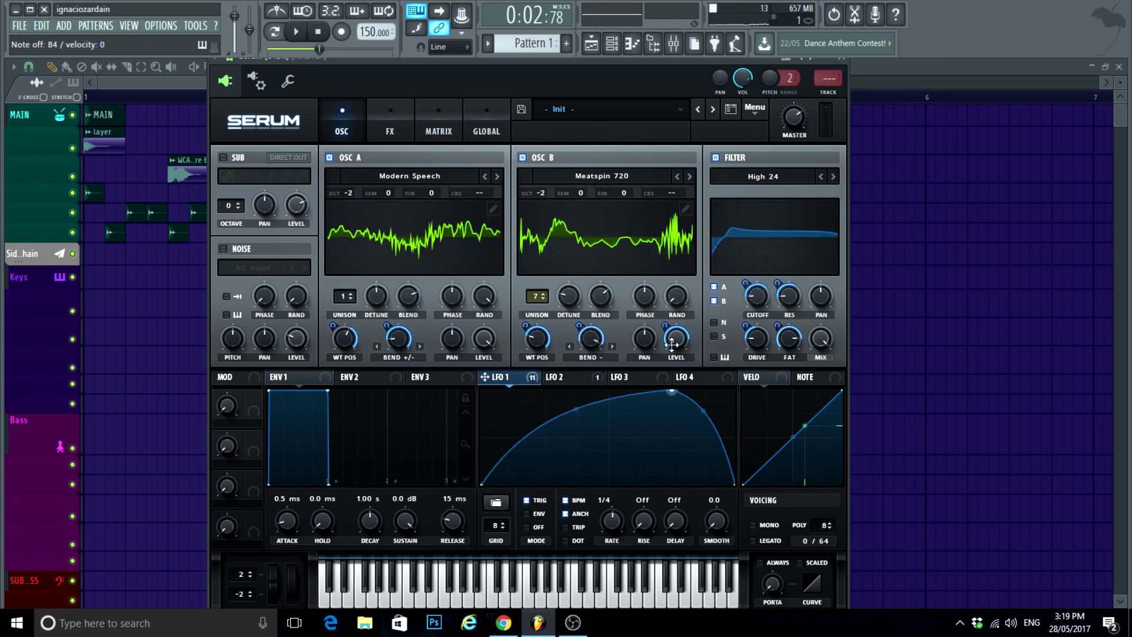
left_click_drag(672, 391, 536, 391)
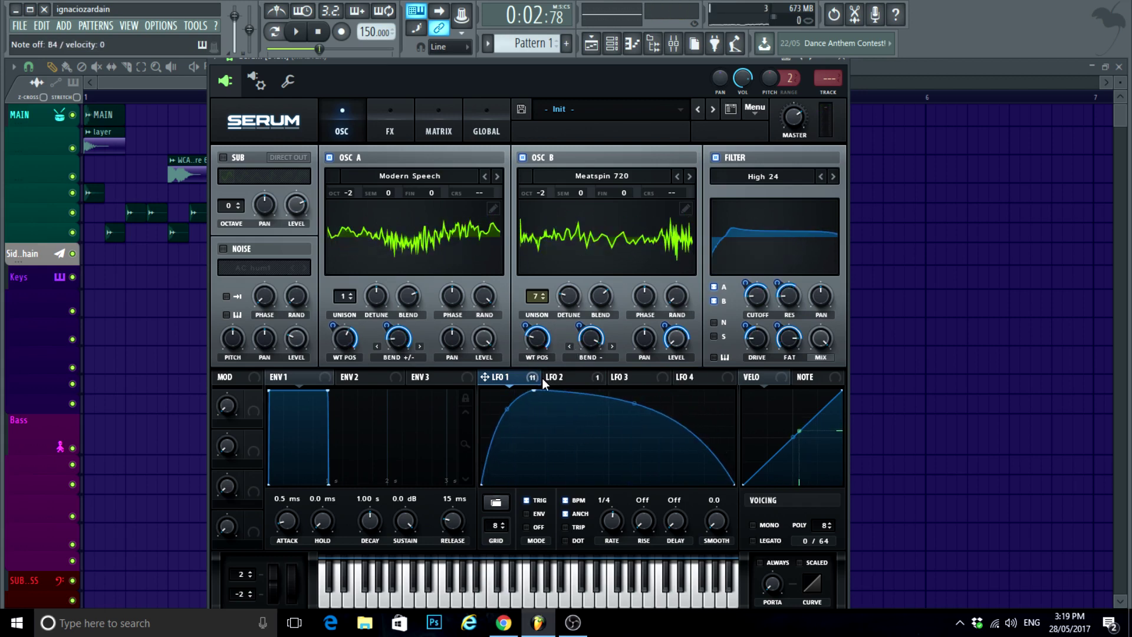
Step: Rename Pattern 1 as 1short and give it a bright pink colour
left_click(91, 96)
left_click(530, 43)
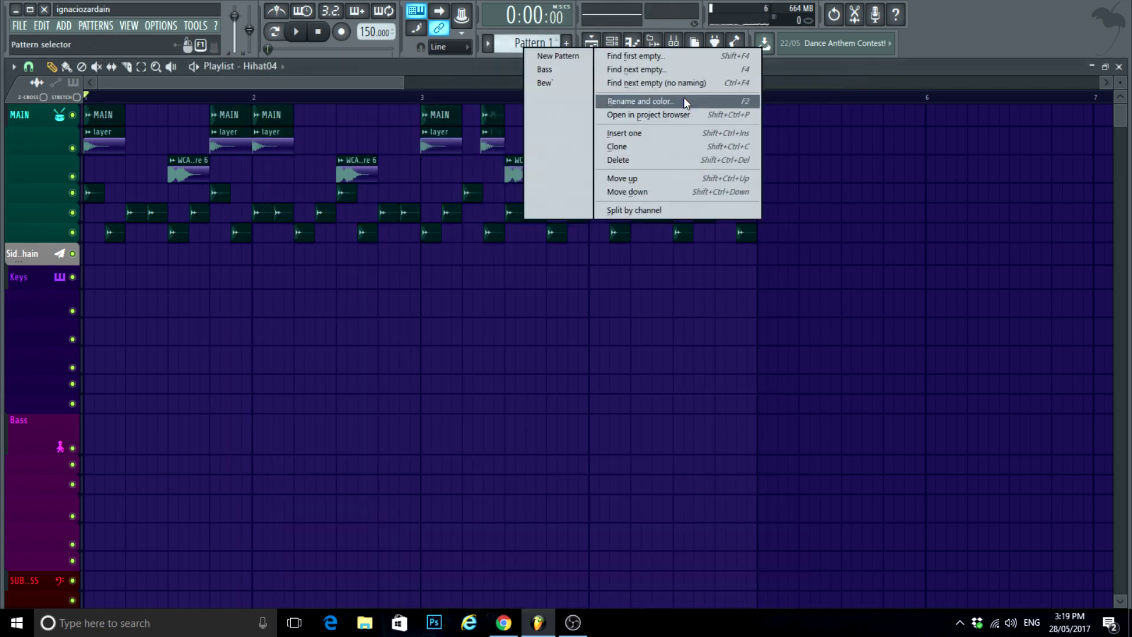
left_click(684, 101)
type("1shor")
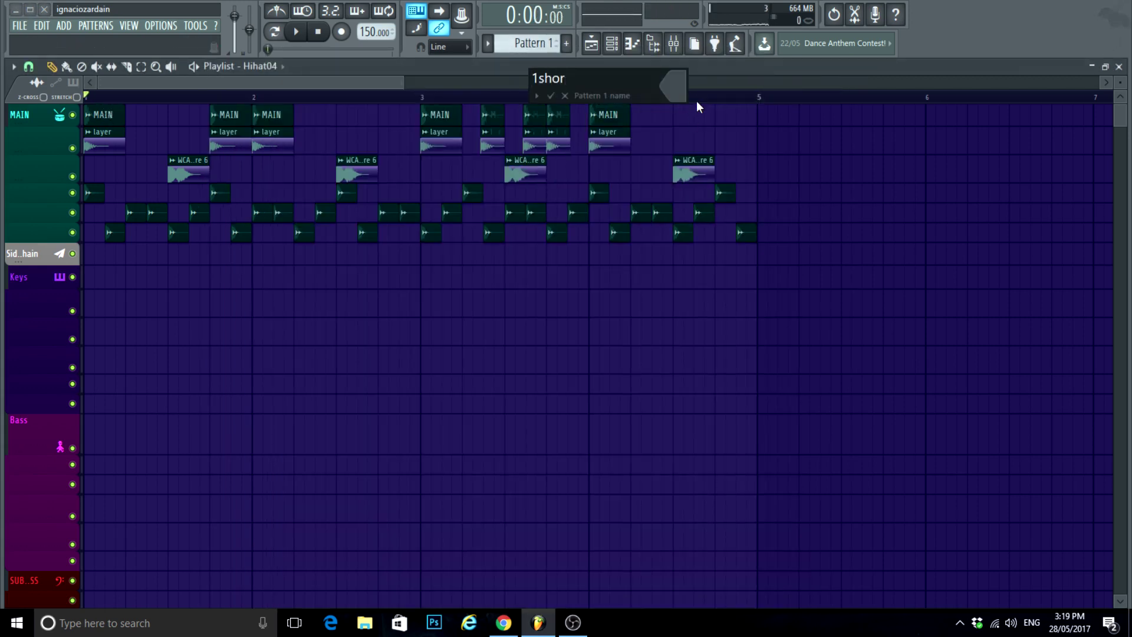
type("t")
left_click(685, 86)
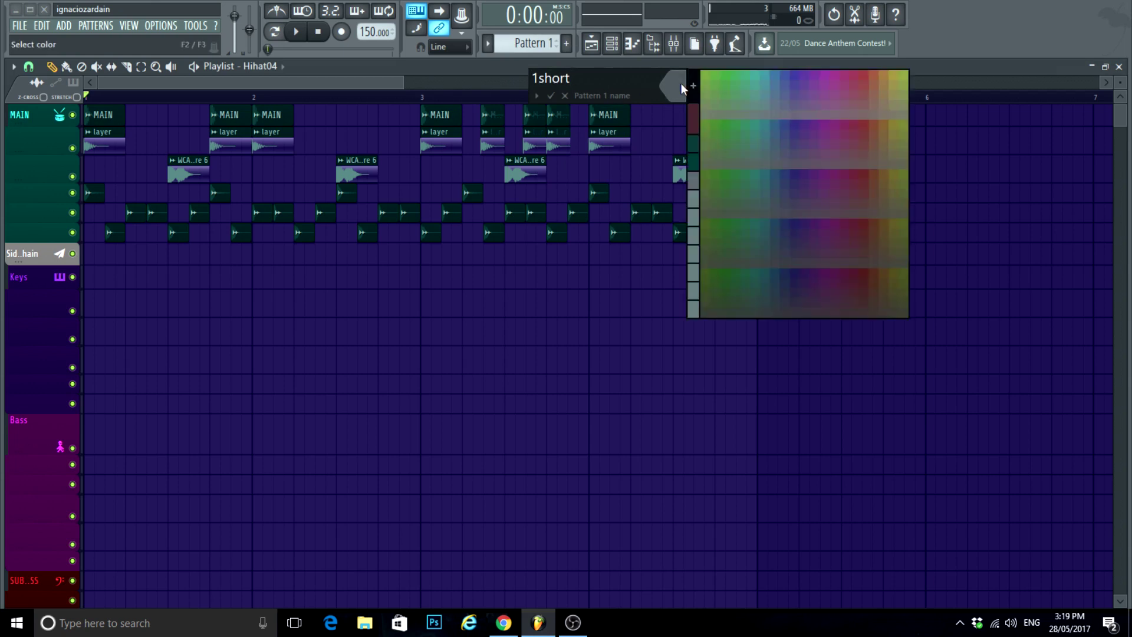
left_click(696, 86)
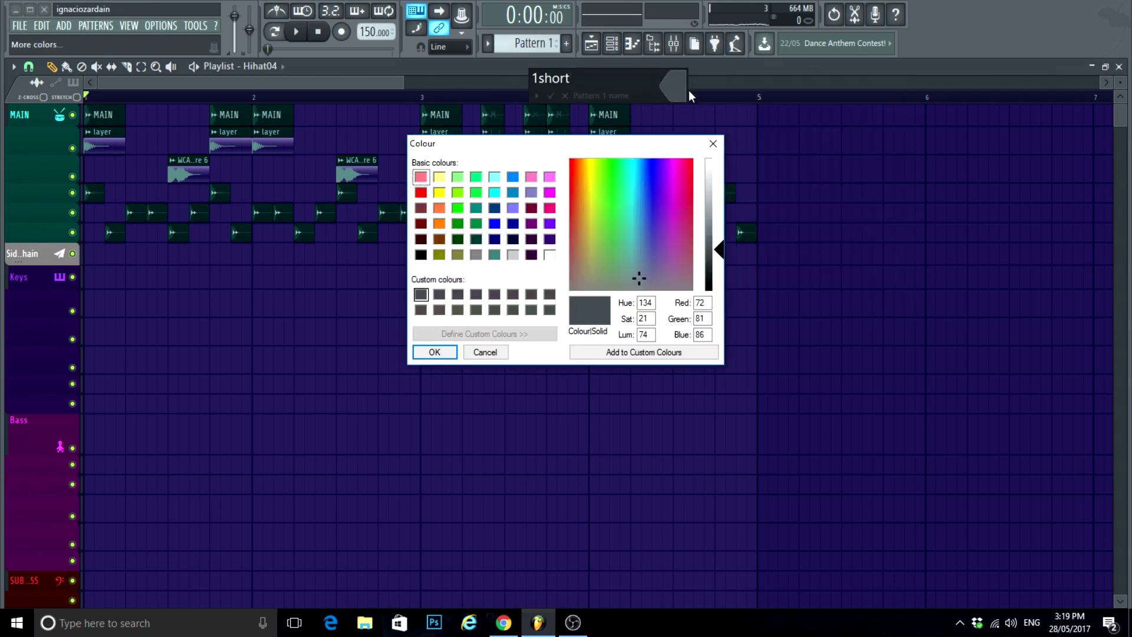
left_click(549, 208)
left_click(434, 352)
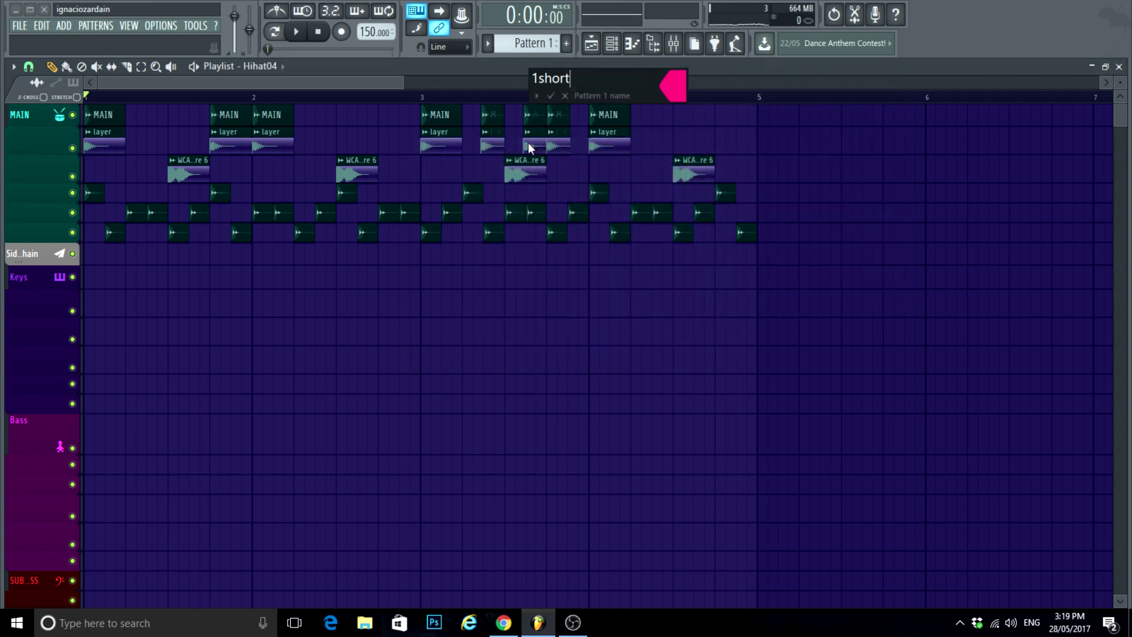
key("Return")
Step: Place the 1short pattern on the first Bass track of the playlist at bar 1
left_click(525, 41)
scroll(180, 373, "down", 2)
left_click_drag(136, 385, 88, 379)
scroll(39, 365, "down", 2)
scroll(62, 296, "up", 5)
Step: Rename the Serum channel in the channel rack as 1shot and colour it pink
left_click(612, 45)
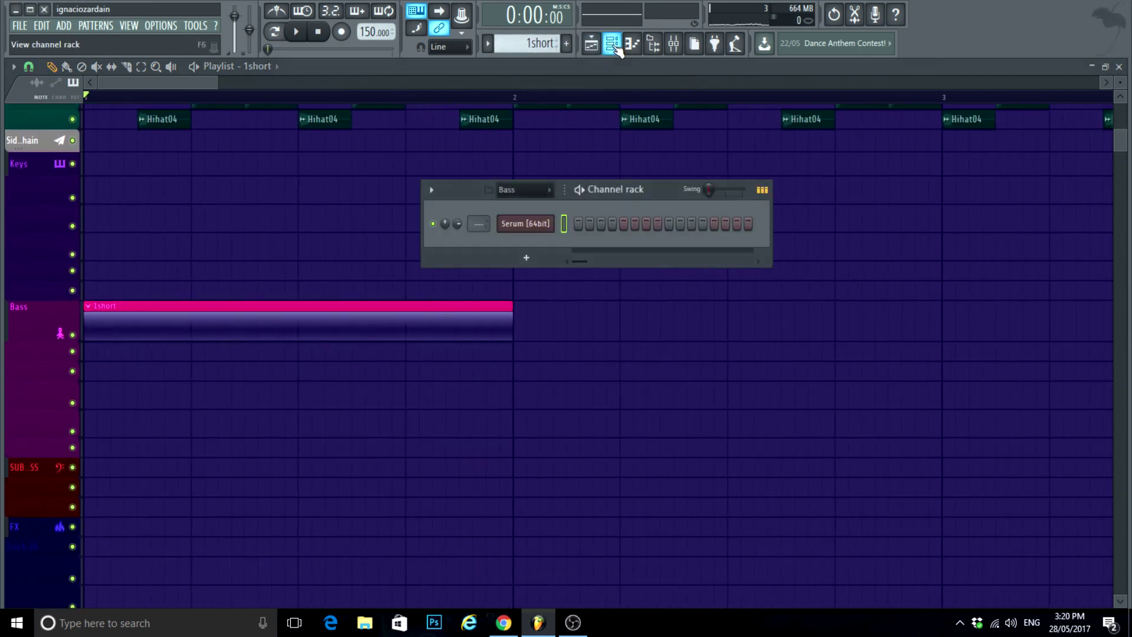
right_click(532, 215)
left_click(579, 243)
type("1shot")
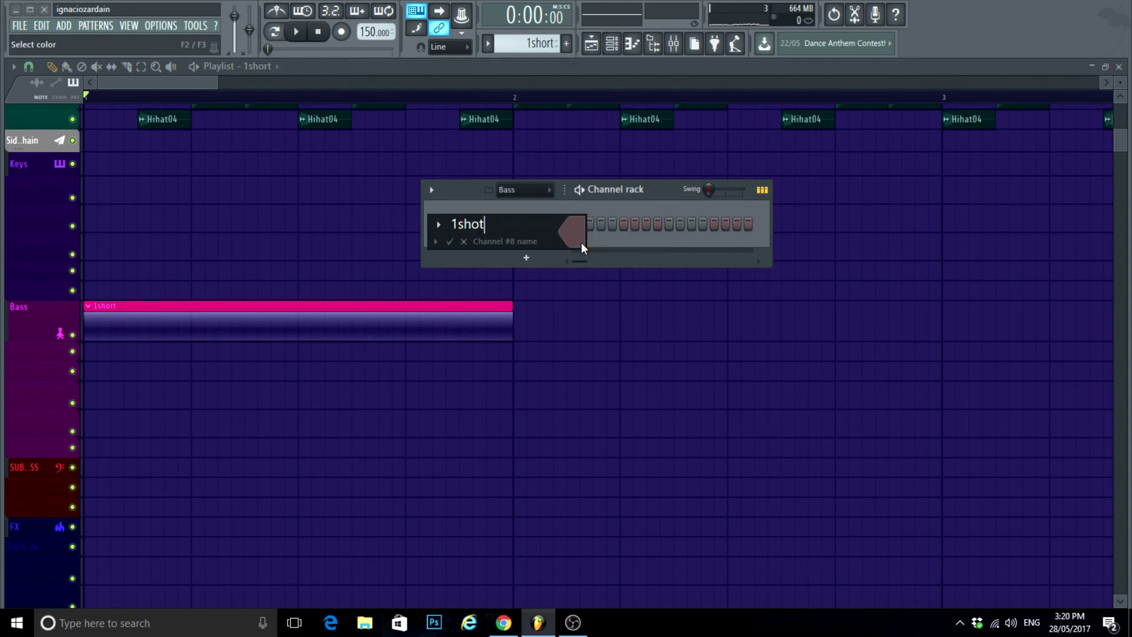
left_click(581, 243)
left_click(598, 291)
key("Return")
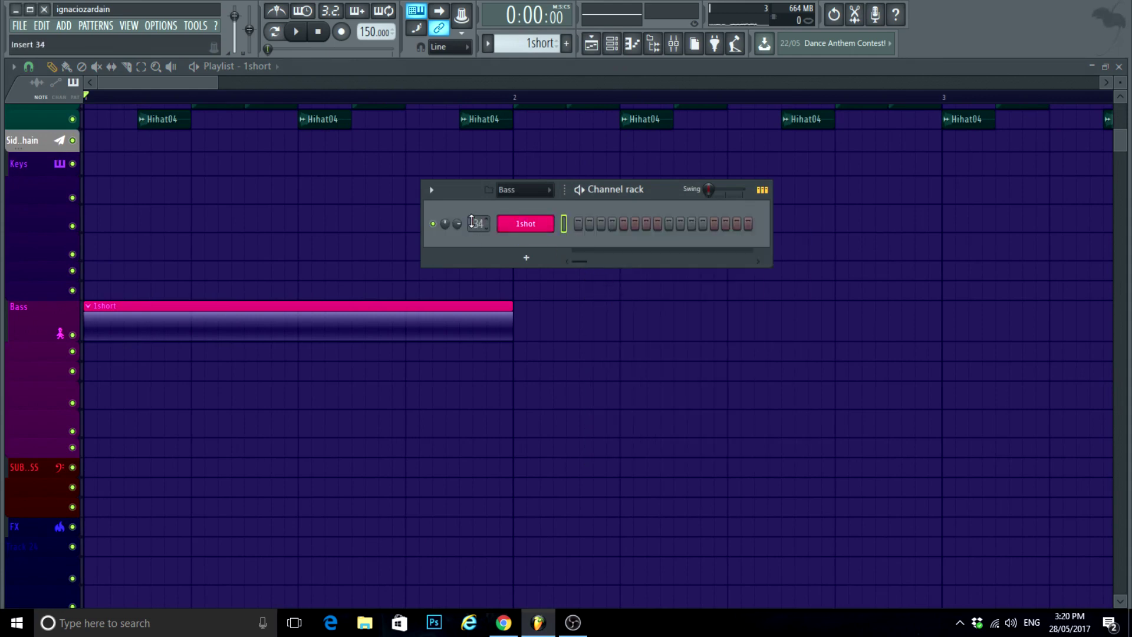
Step: Rename mixer insert 41 as 1shot and route it to the BASS bus
left_click(672, 50)
right_click(644, 149)
left_click(687, 94)
type("1")
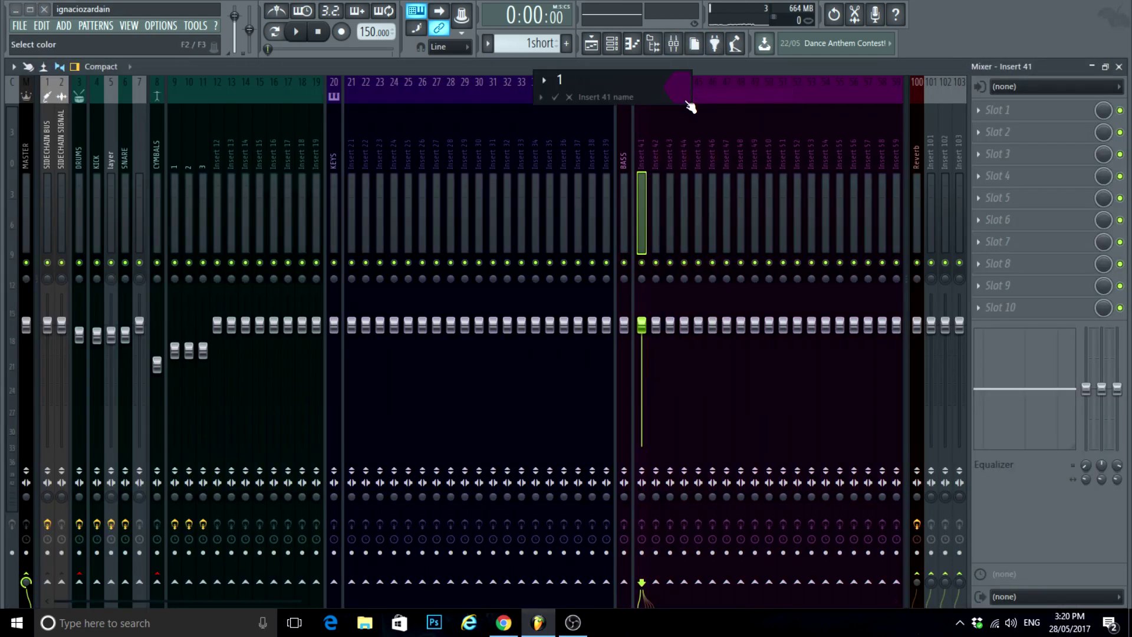
type("shot")
key("Return")
left_click(624, 582)
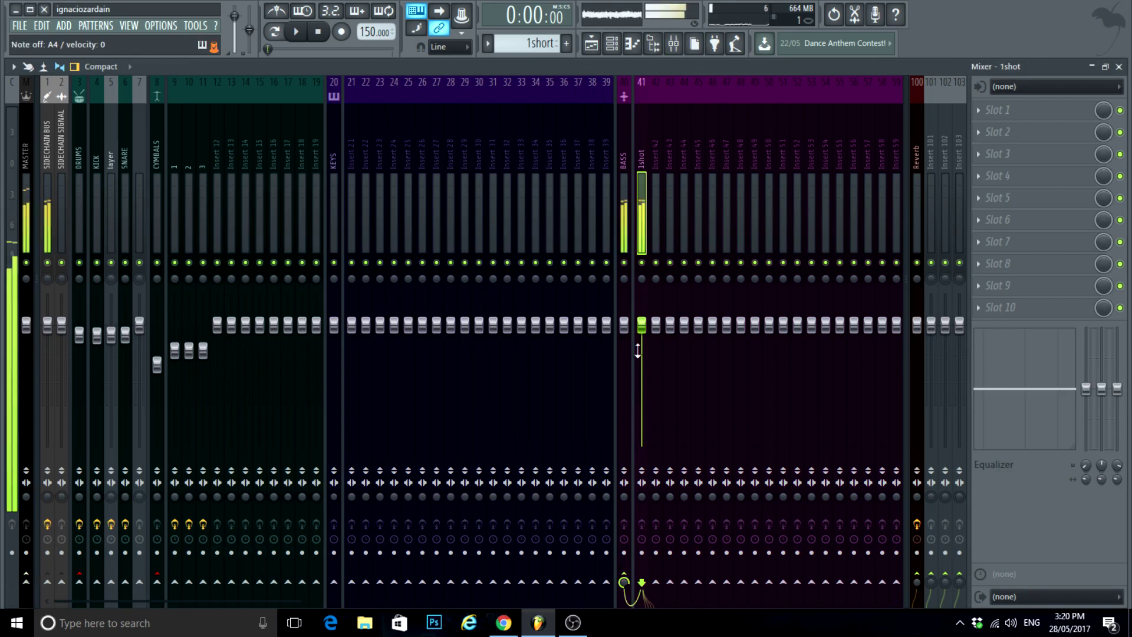
Step: Lower the BASS bus fader to about -2.1 dB and the 1shot fader to a similar level, and close the mixer
left_click_drag(624, 324, 624, 333)
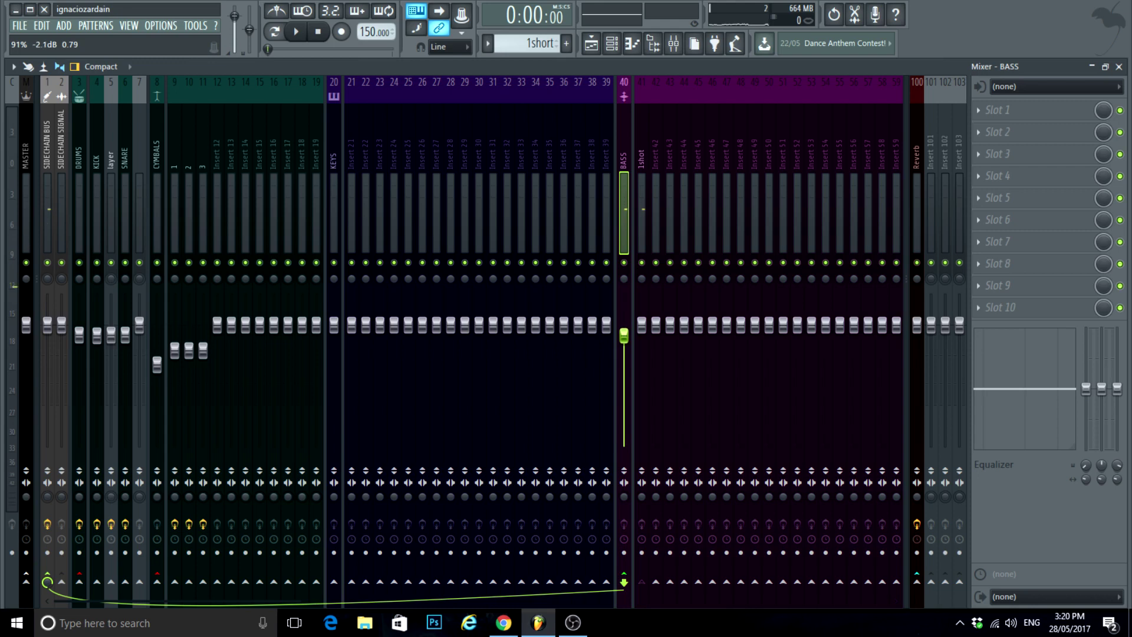
left_click_drag(641, 324, 641, 327)
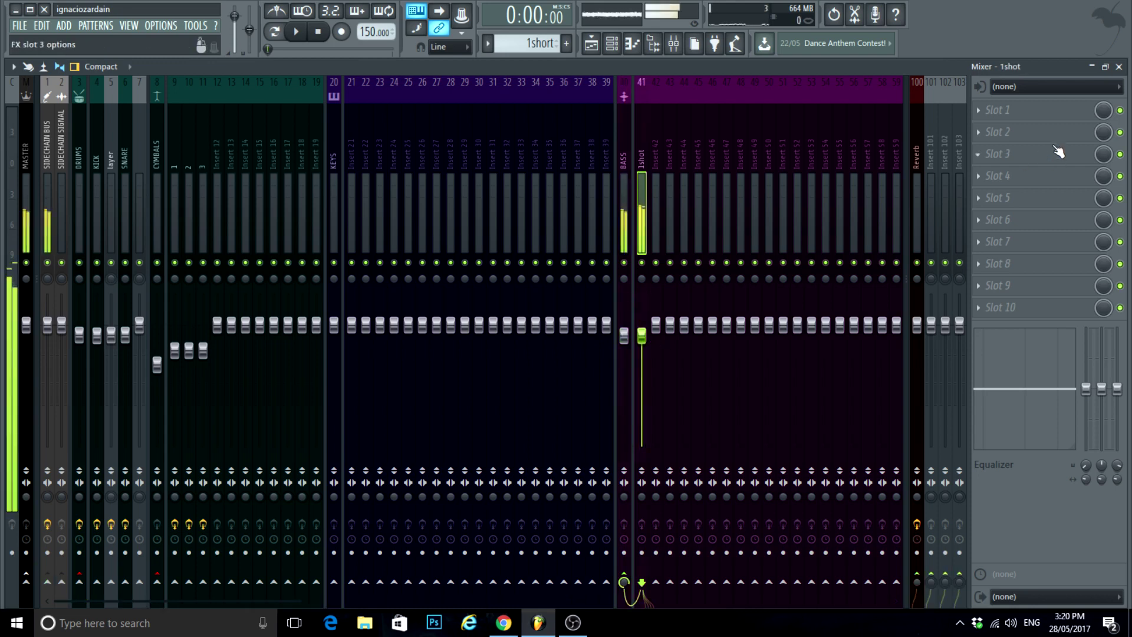
key("F9")
Step: Draw a G4 note at the start of bar 1 in the 1shot channel's piano roll, auditioning nearby keys
right_click(525, 223)
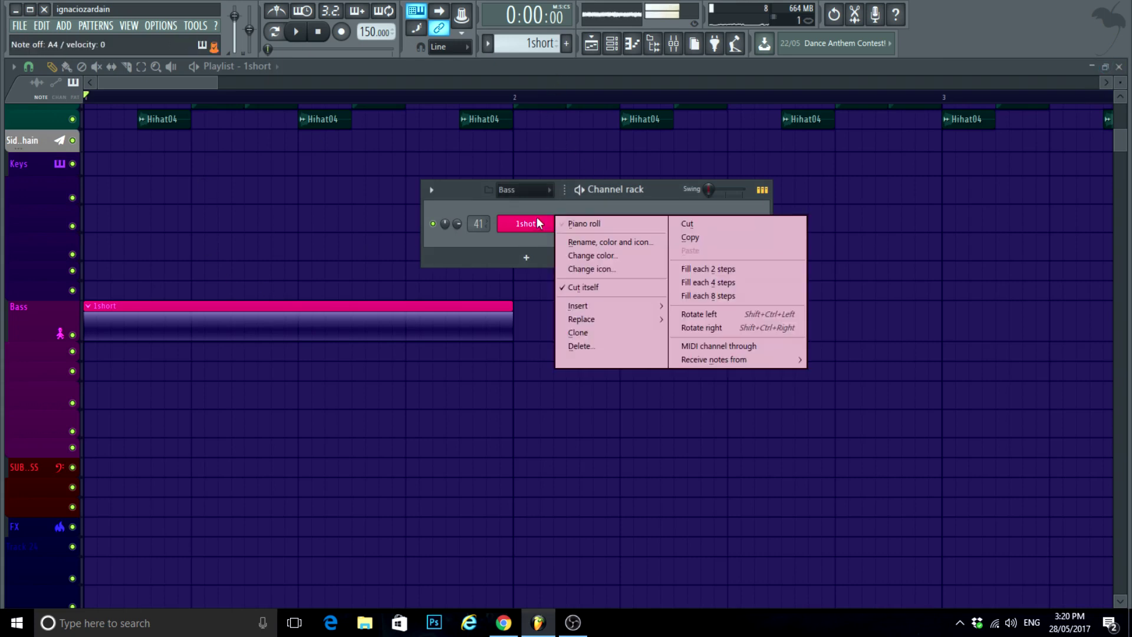
left_click(583, 223)
scroll(94, 382, "down", 2)
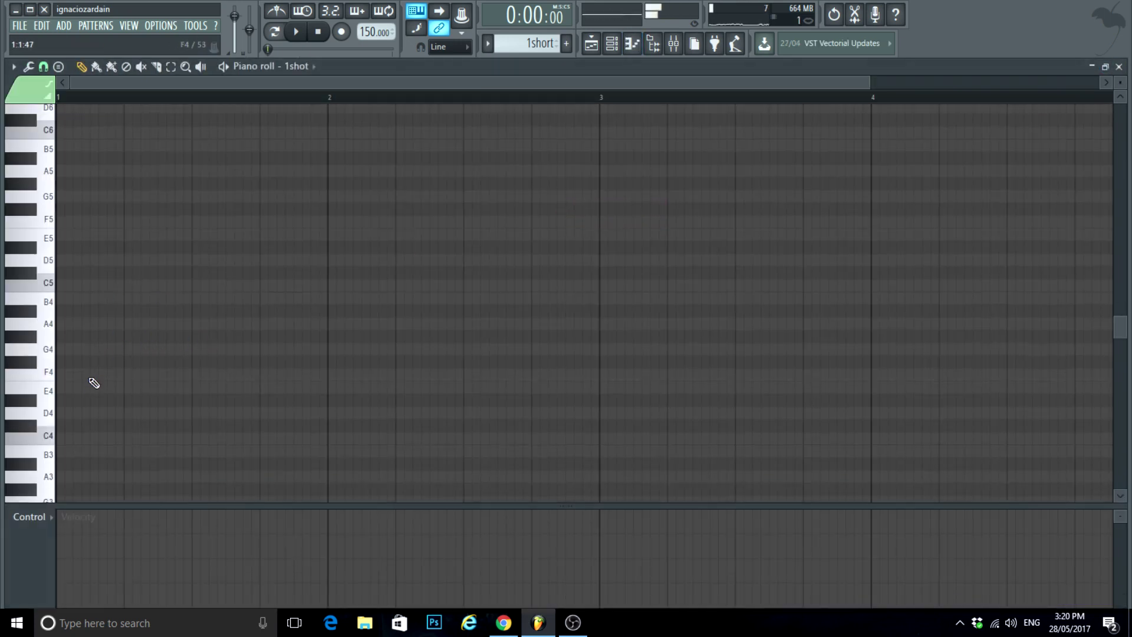
left_click(64, 356)
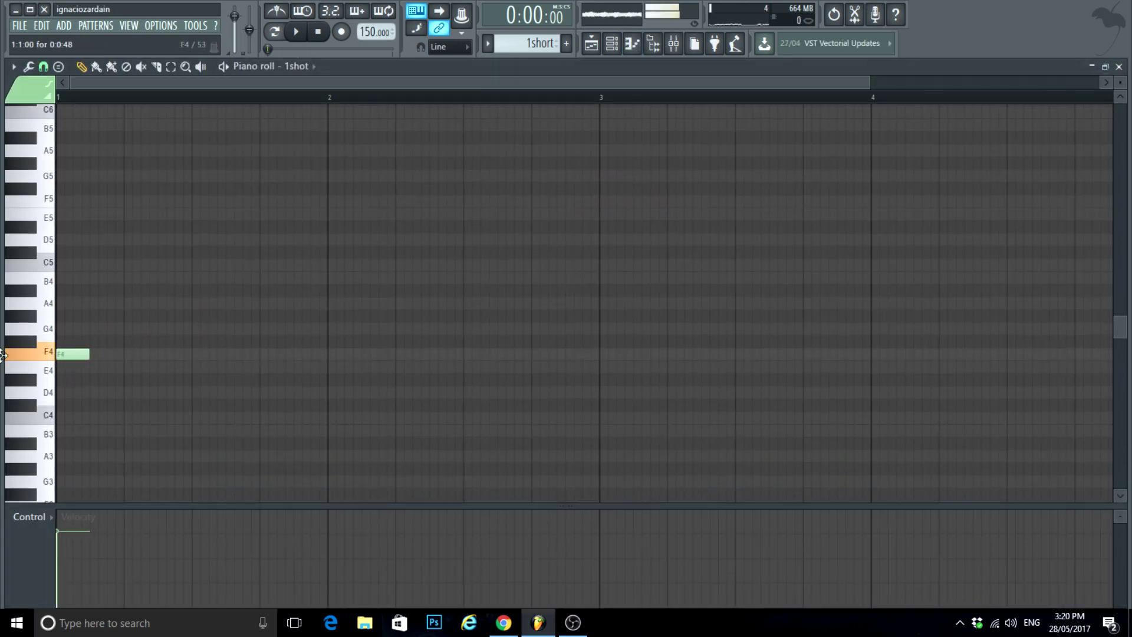
left_click_drag(70, 353, 69, 328)
left_click(44, 327)
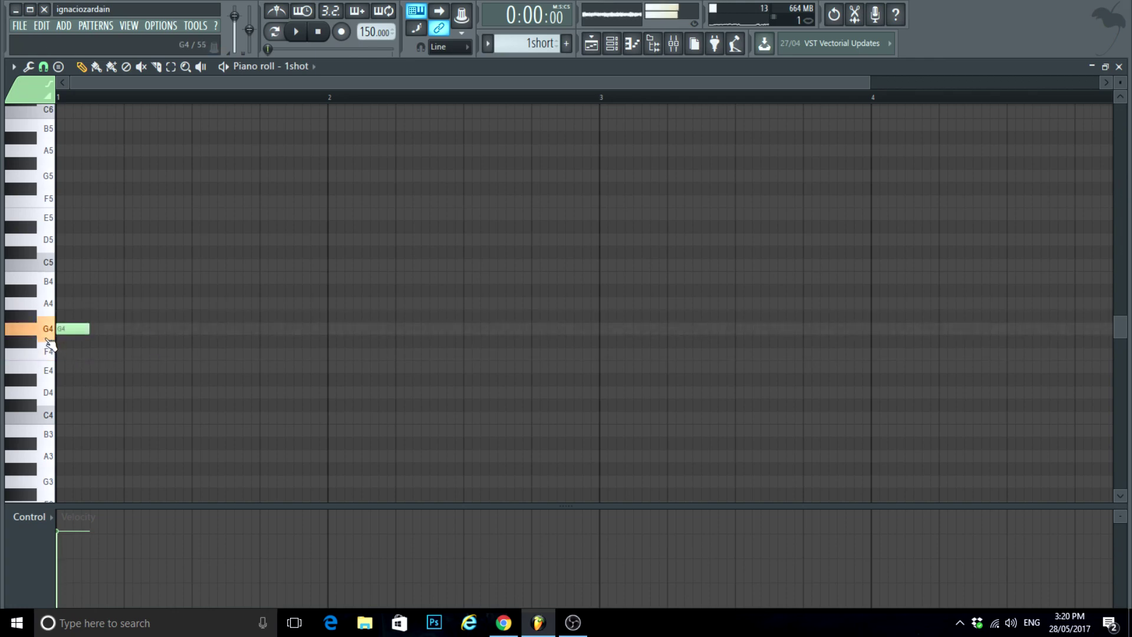
left_click(45, 301)
left_click(49, 335)
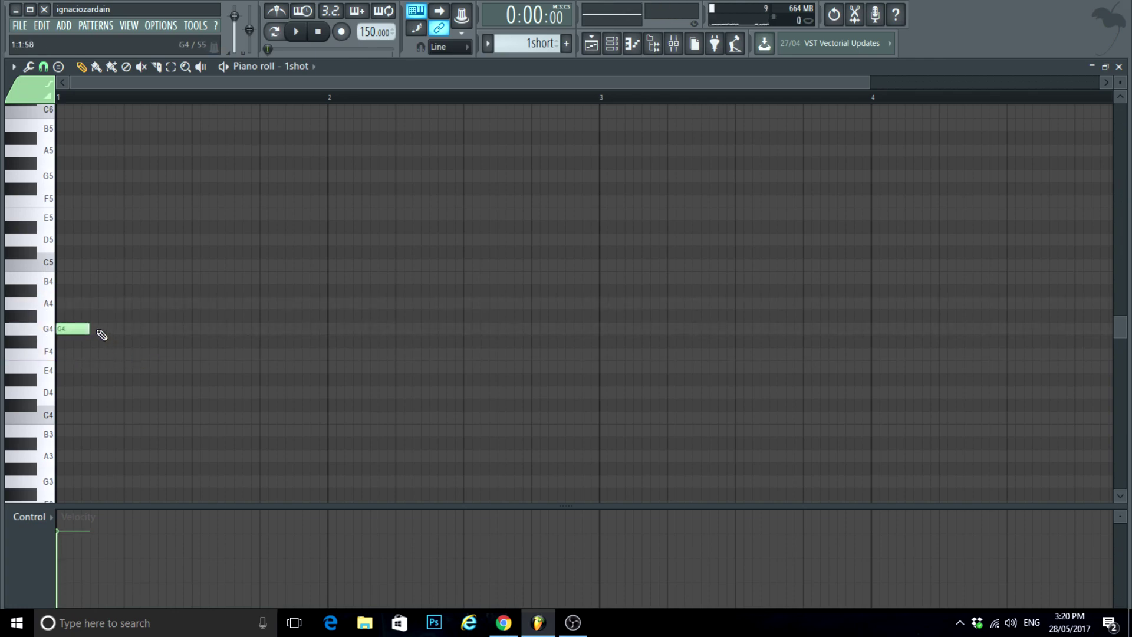
Step: Lengthen the G4 note to one beat while previewing the pattern, and return to the playlist
key("space")
scroll(106, 214, "up", 2)
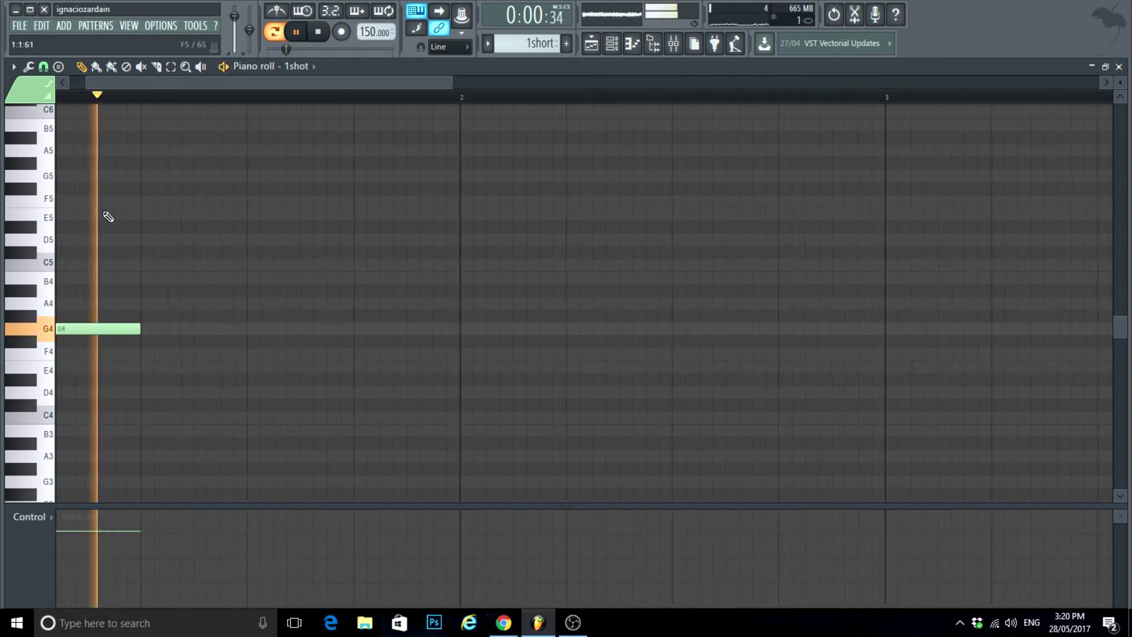
left_click(1123, 69)
key("F6")
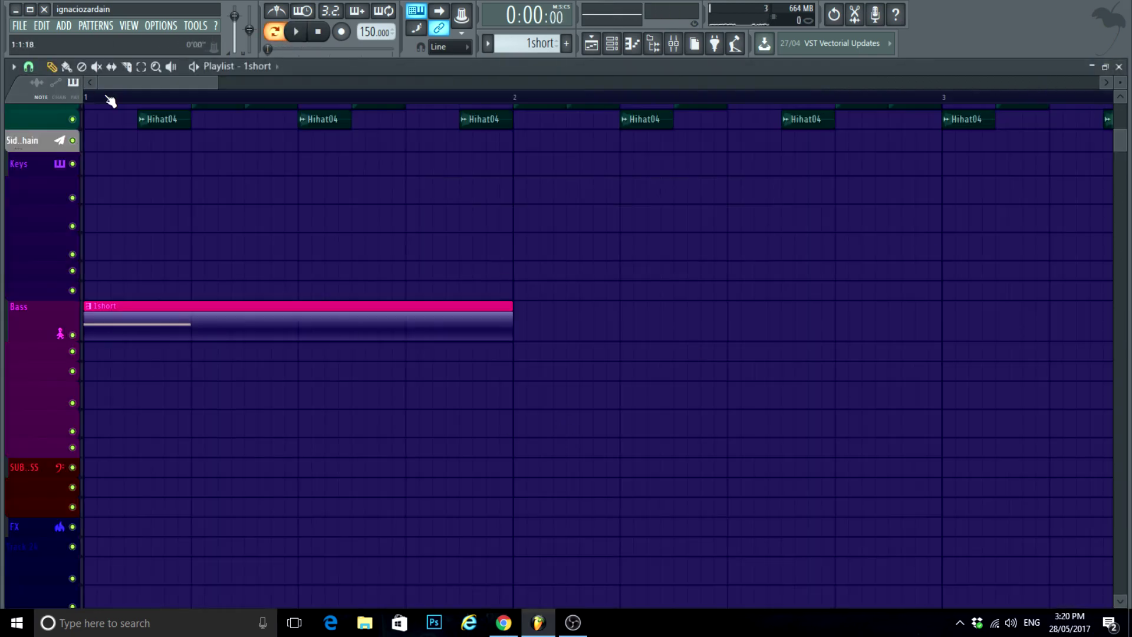
Step: Reopen Serum from the 1shot channel and play the arrangement to check how the bass sounds
scroll(269, 298, "up", 1)
scroll(182, 316, "down", 2)
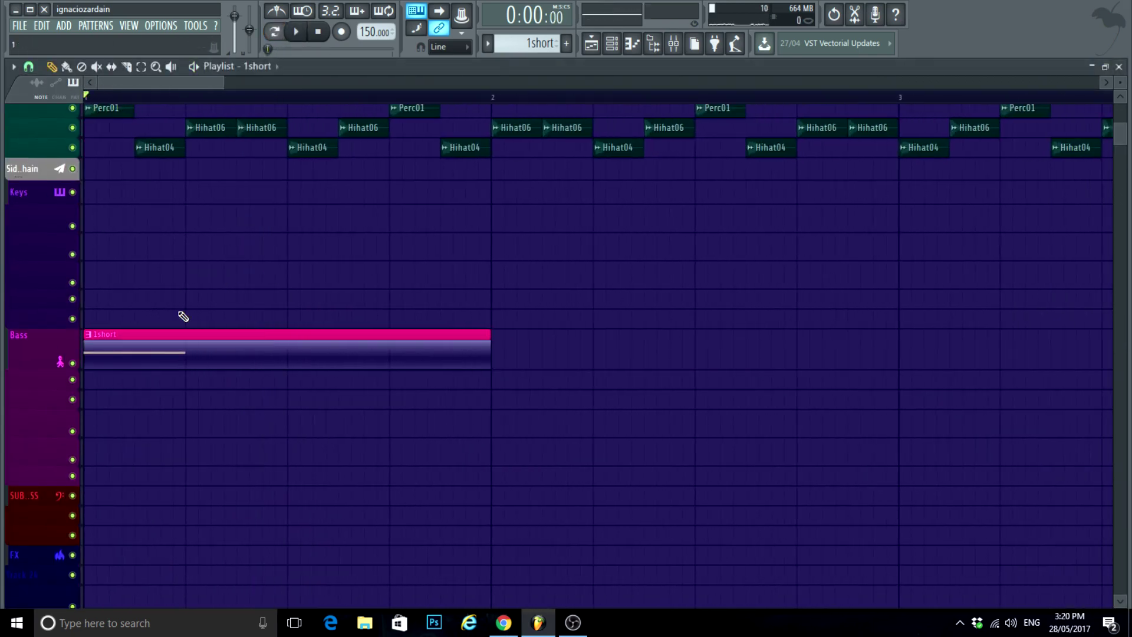
scroll(100, 368, "up", 2)
left_click(611, 43)
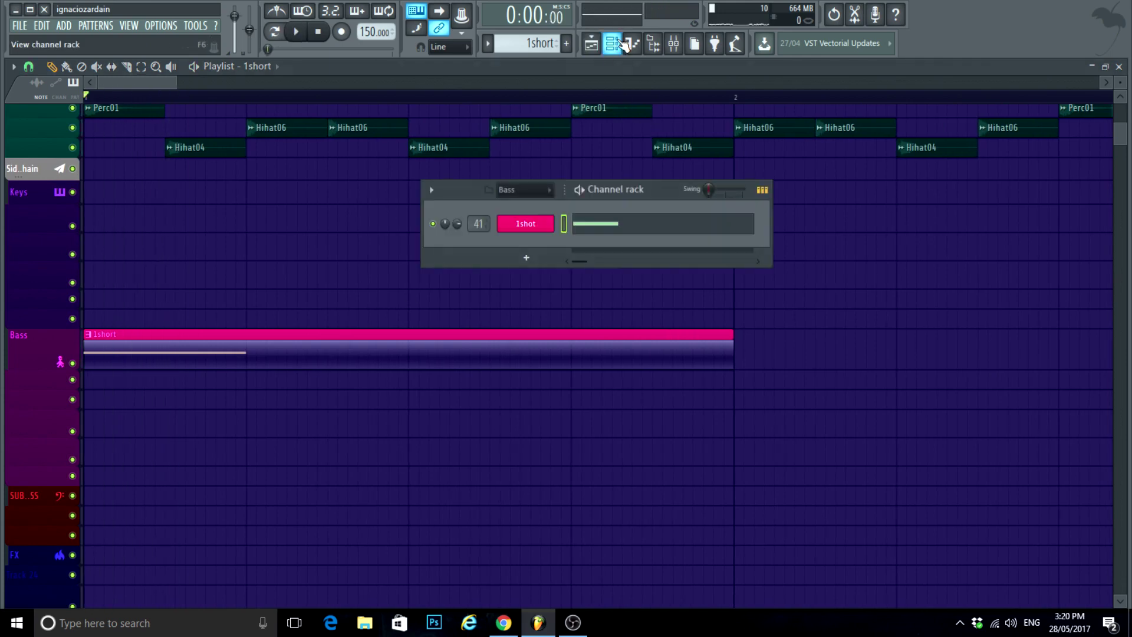
key("space")
left_click(525, 223)
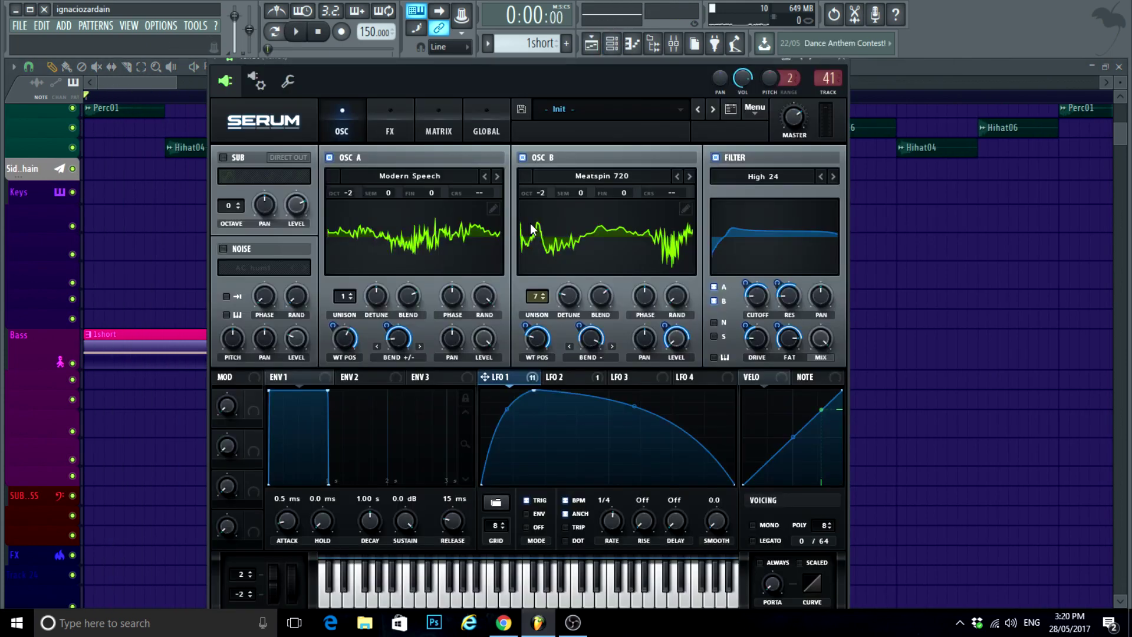
key("space")
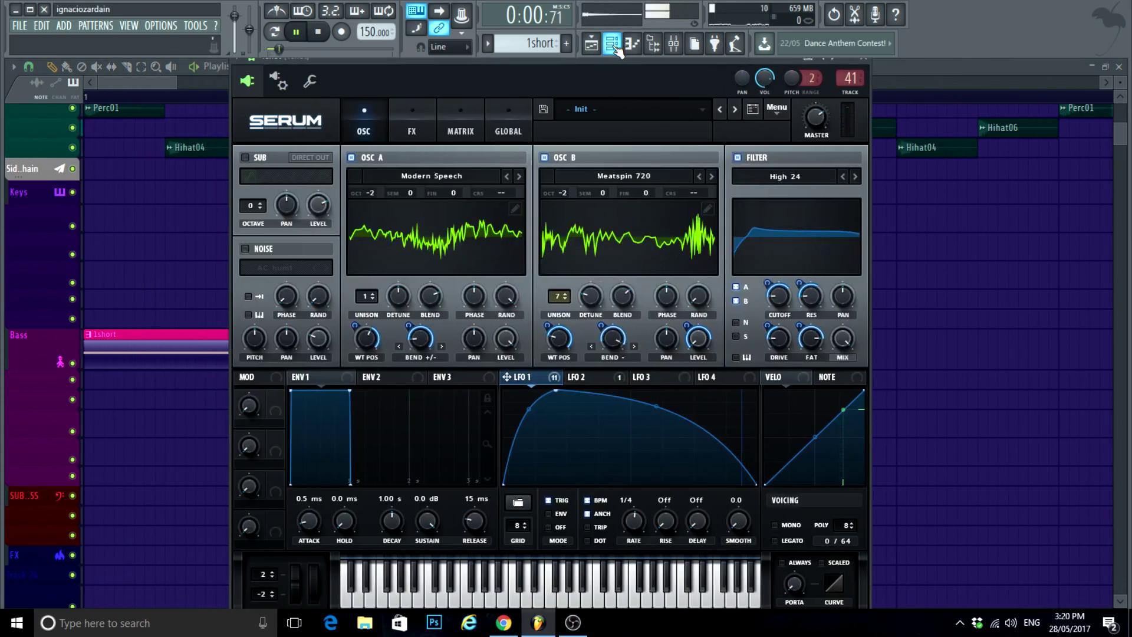
key("space")
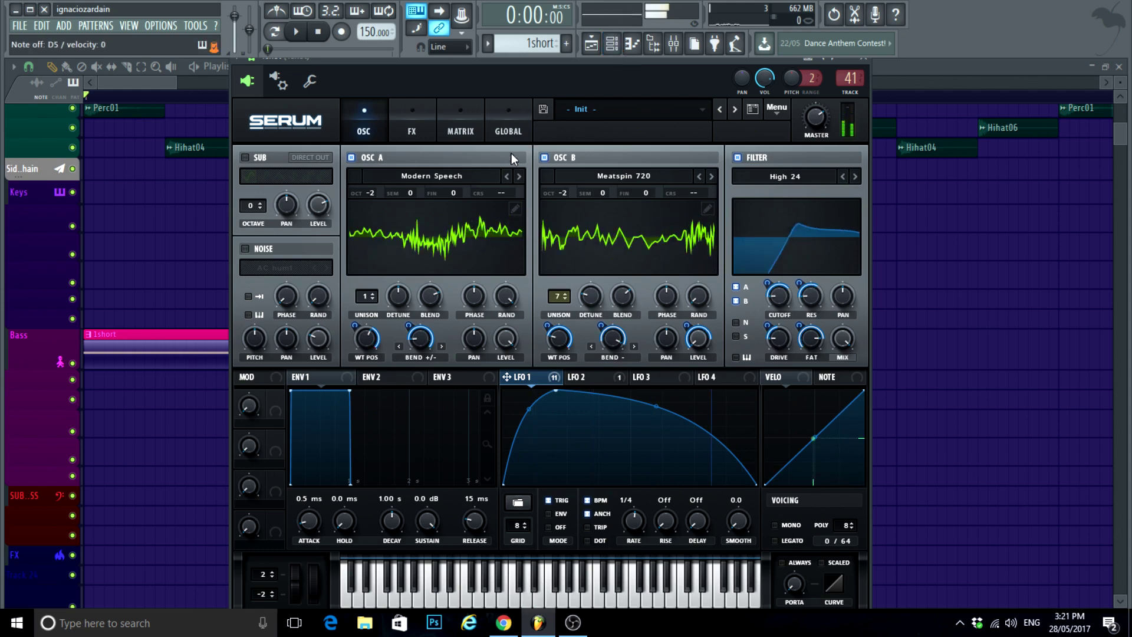
Step: Clone the 1shot channel in the channel rack and close the copy's Serum window
key("F6")
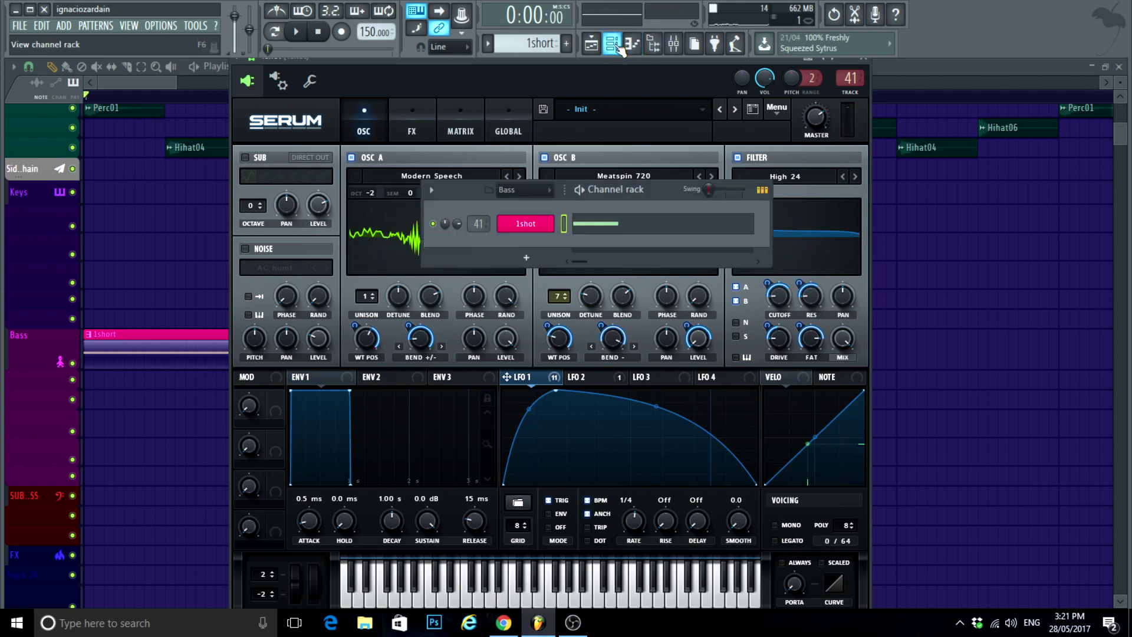
right_click(551, 223)
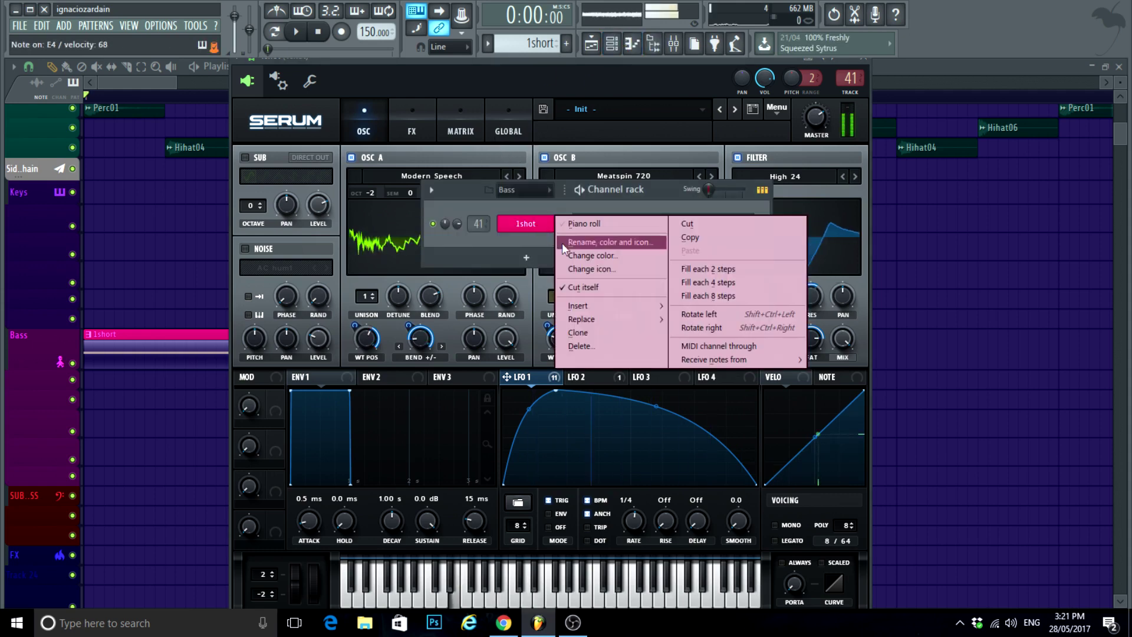
left_click(595, 334)
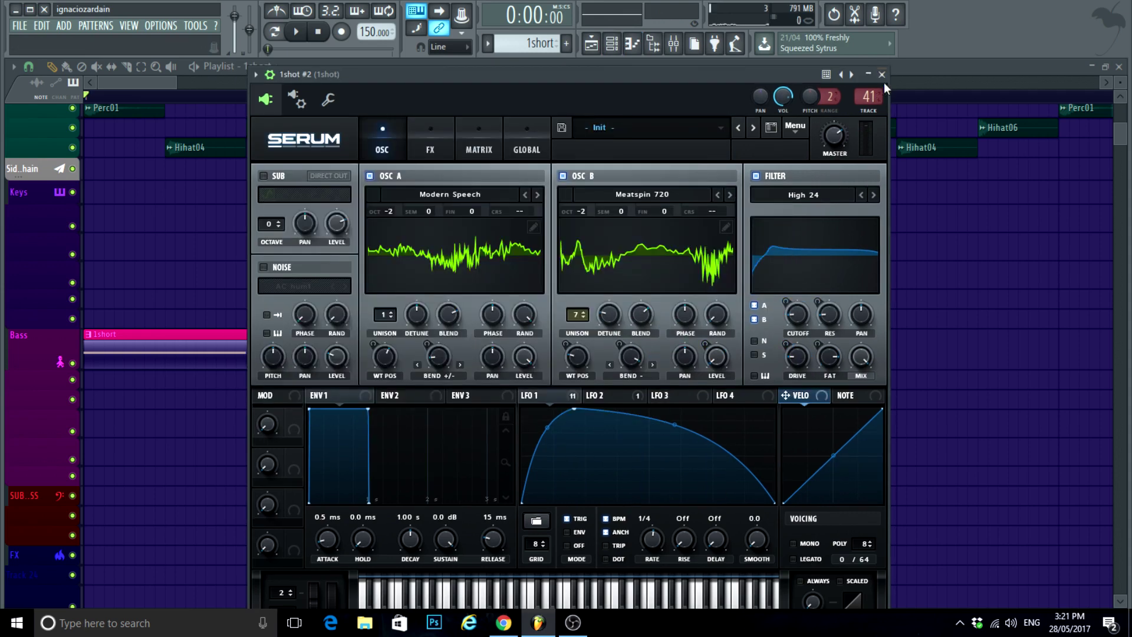
left_click(882, 74)
Step: Rename the cloned channel as line 1 and change its colour to purple
right_click(516, 251)
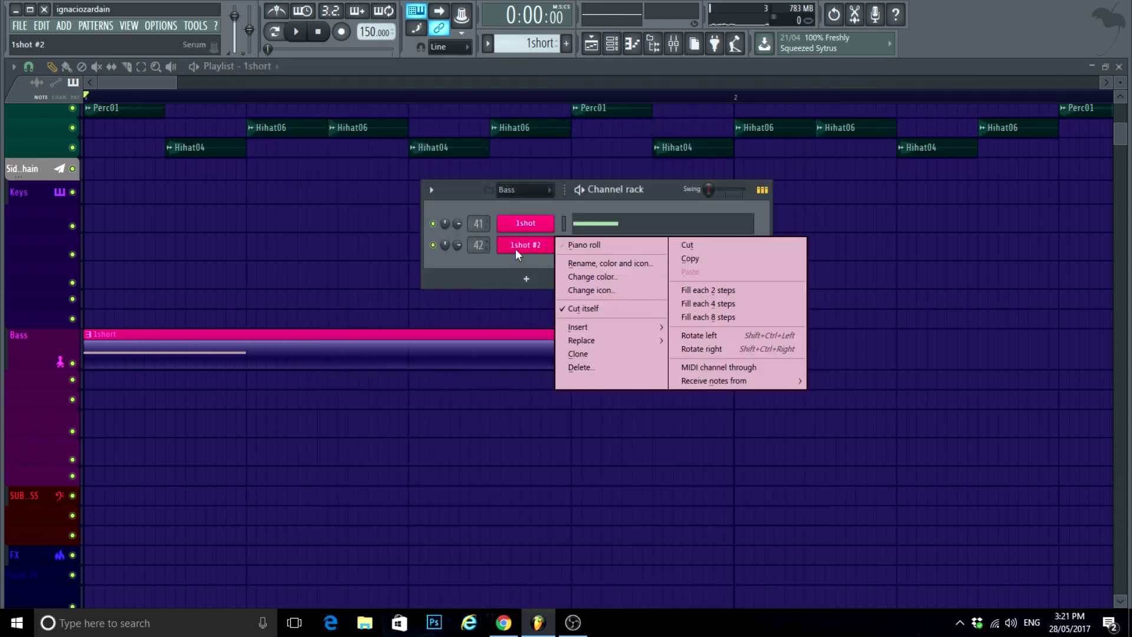
left_click(613, 275)
key("BackSpace")
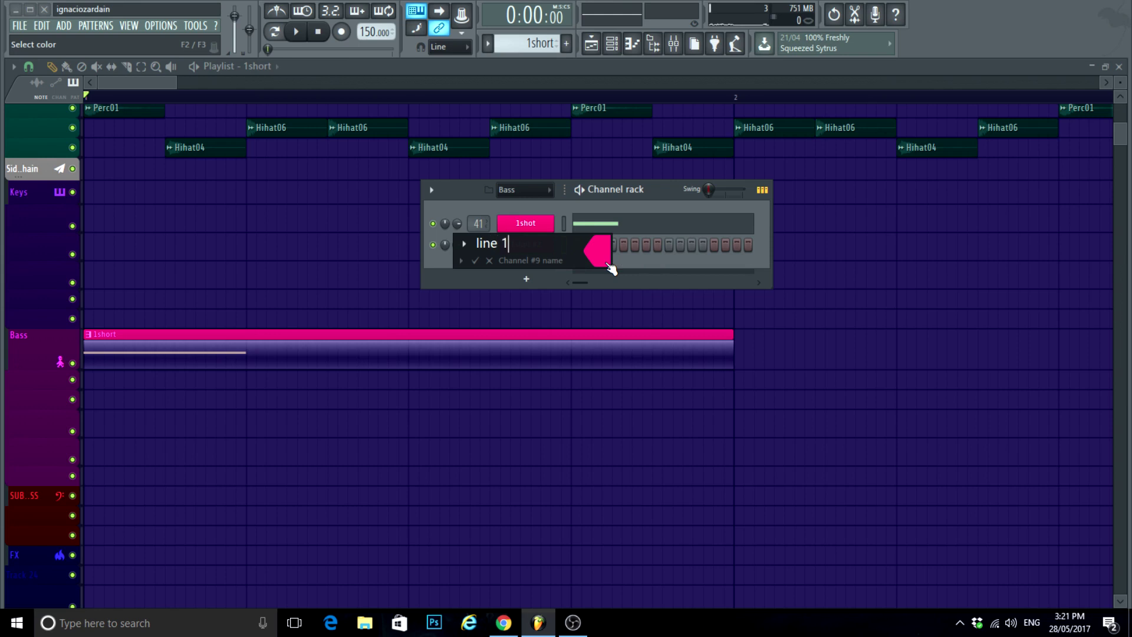
left_click(608, 264)
left_click(616, 253)
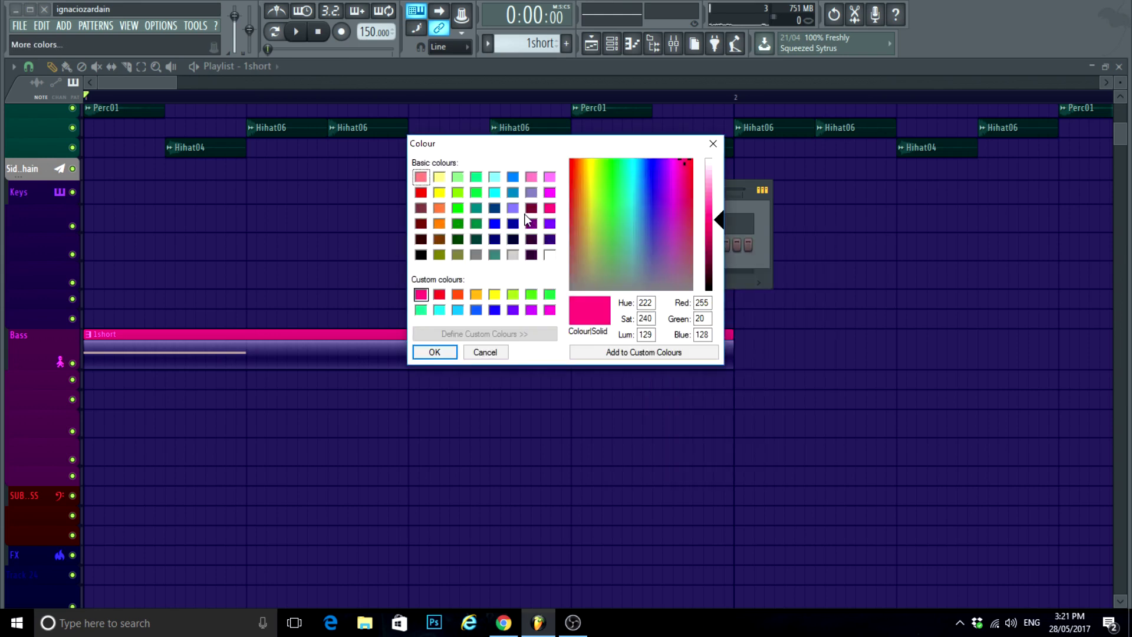
key("Escape")
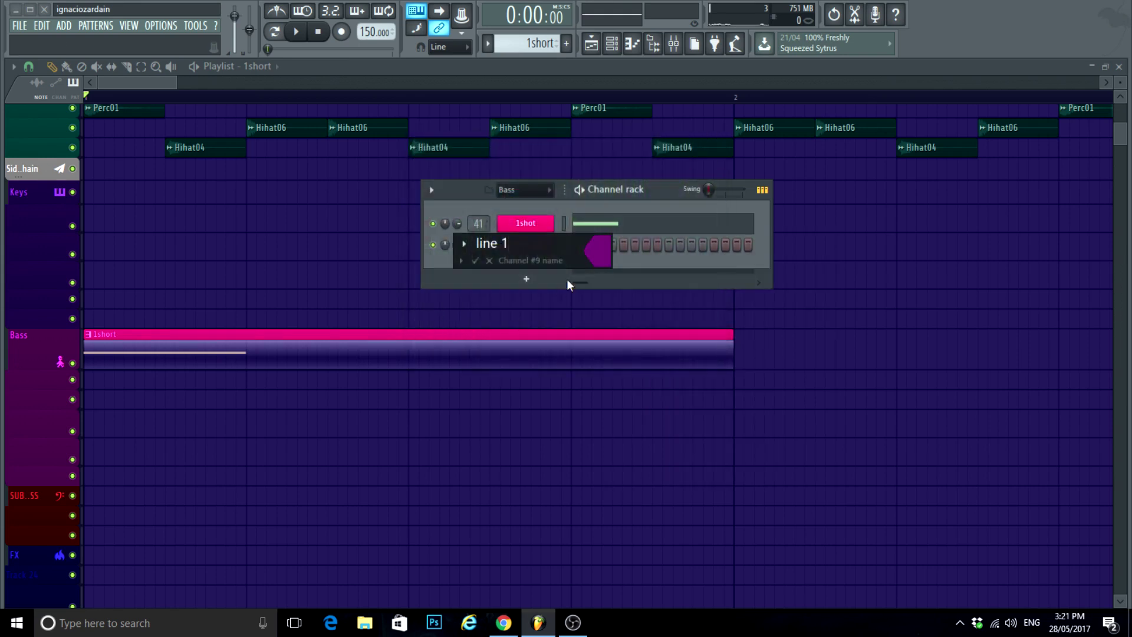
key("Return")
Step: Open the line 1 channel's Serum and load the Communication wavetable from RPS 100 Wavetables into oscillator A
left_click(536, 247)
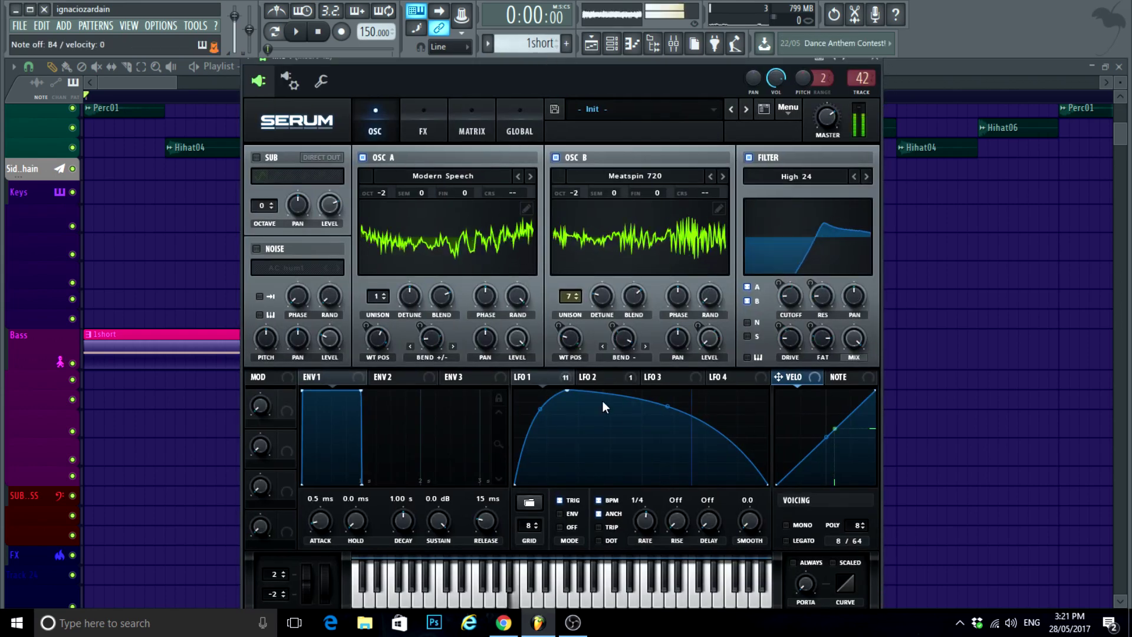
left_click(592, 379)
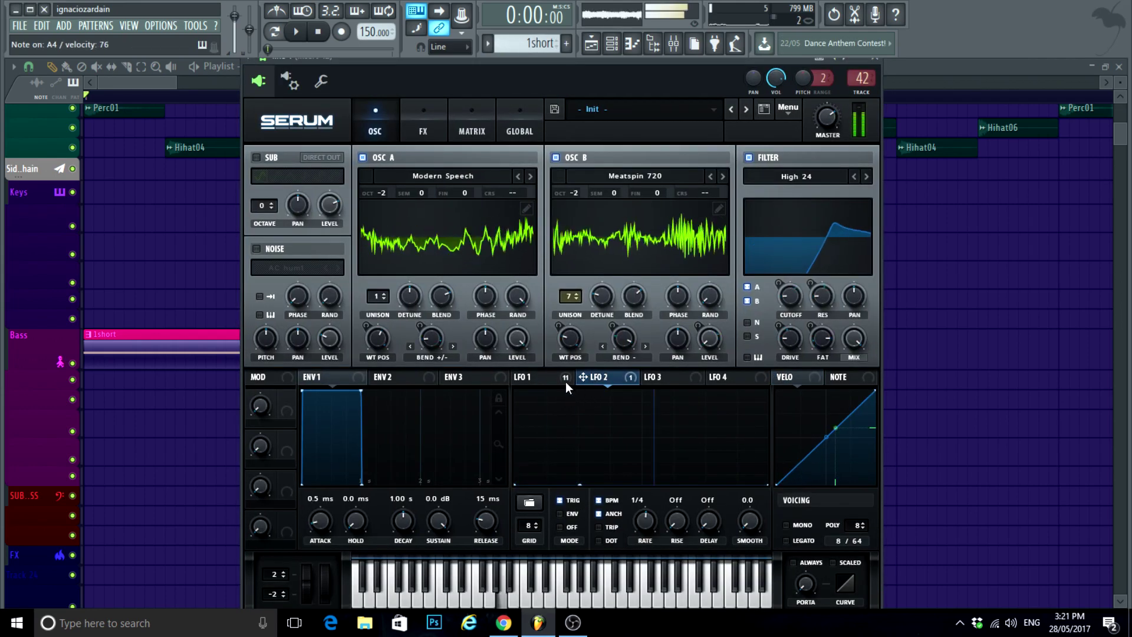
left_click(564, 379)
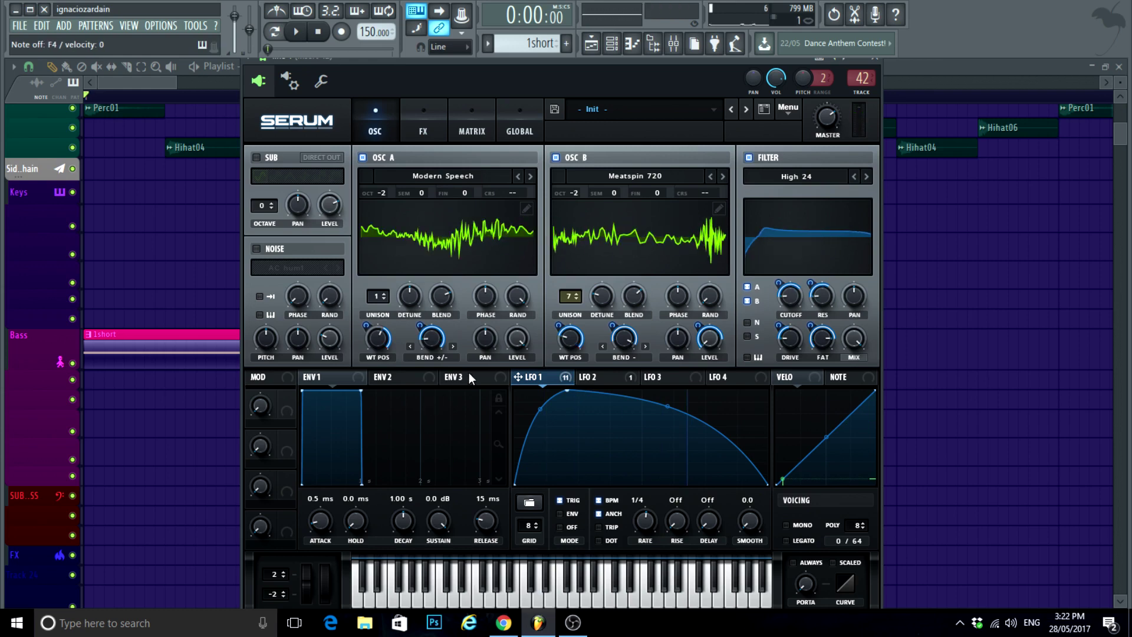
left_click(516, 176)
left_click(448, 176)
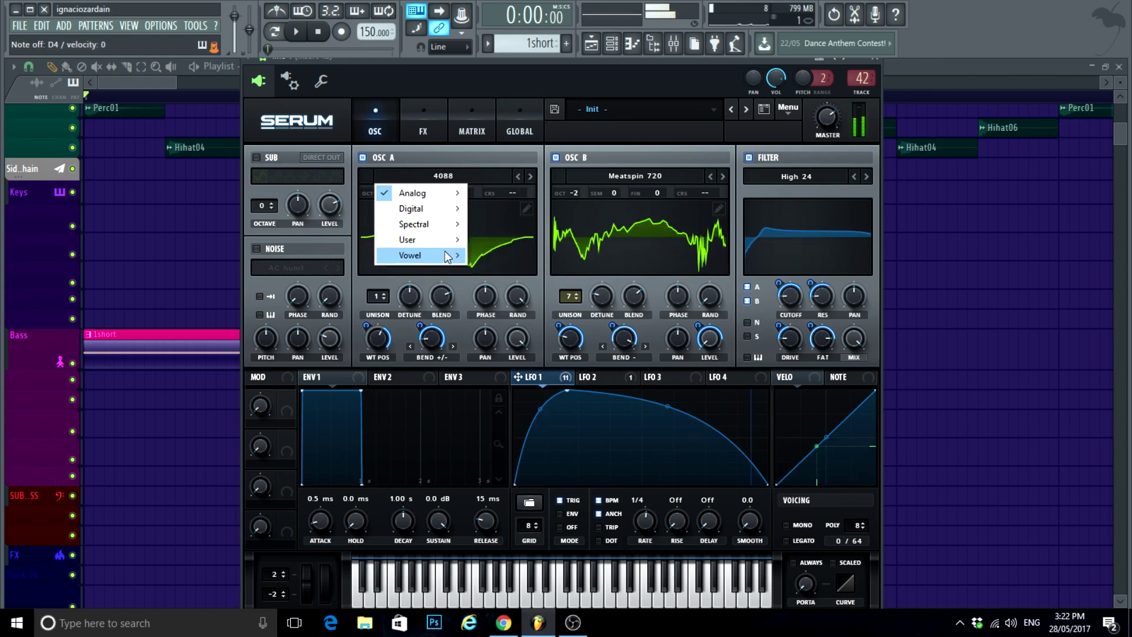
mouse_move(439, 242)
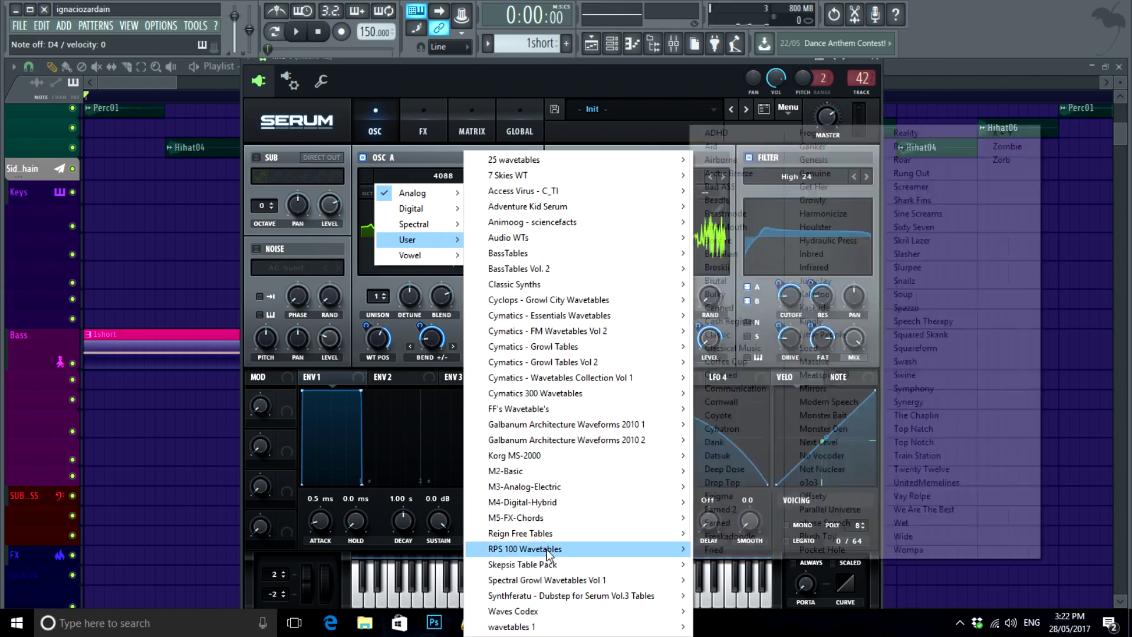
mouse_move(695, 514)
left_click(721, 401)
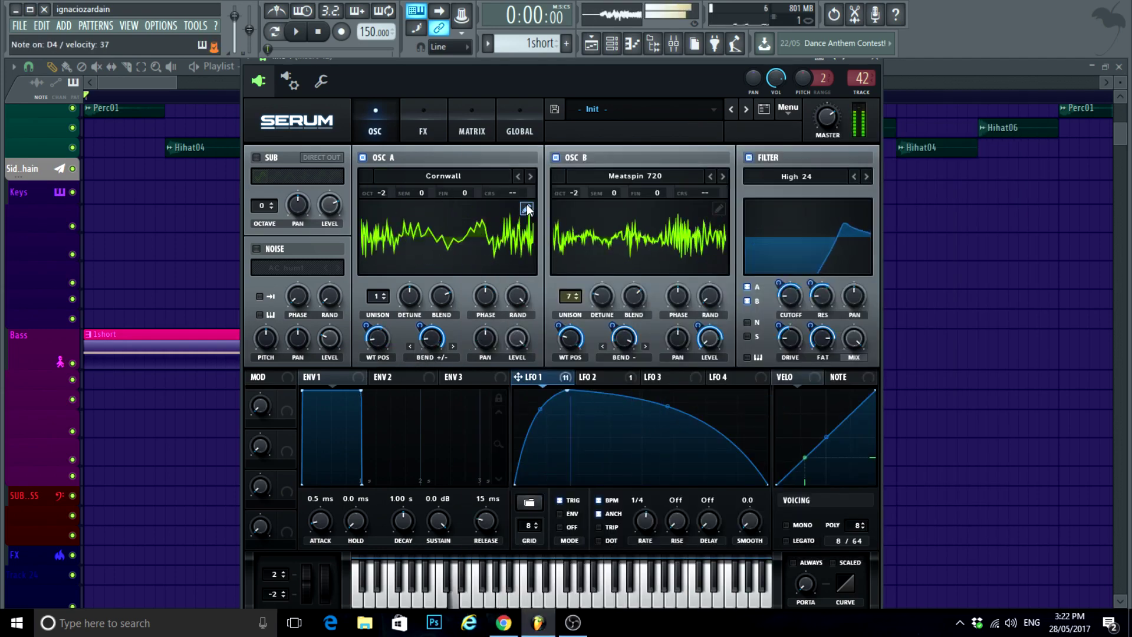
Step: Change the filter type to HN 12 and set LFO 1's modulation of the filter cutoff to 71
left_click(805, 175)
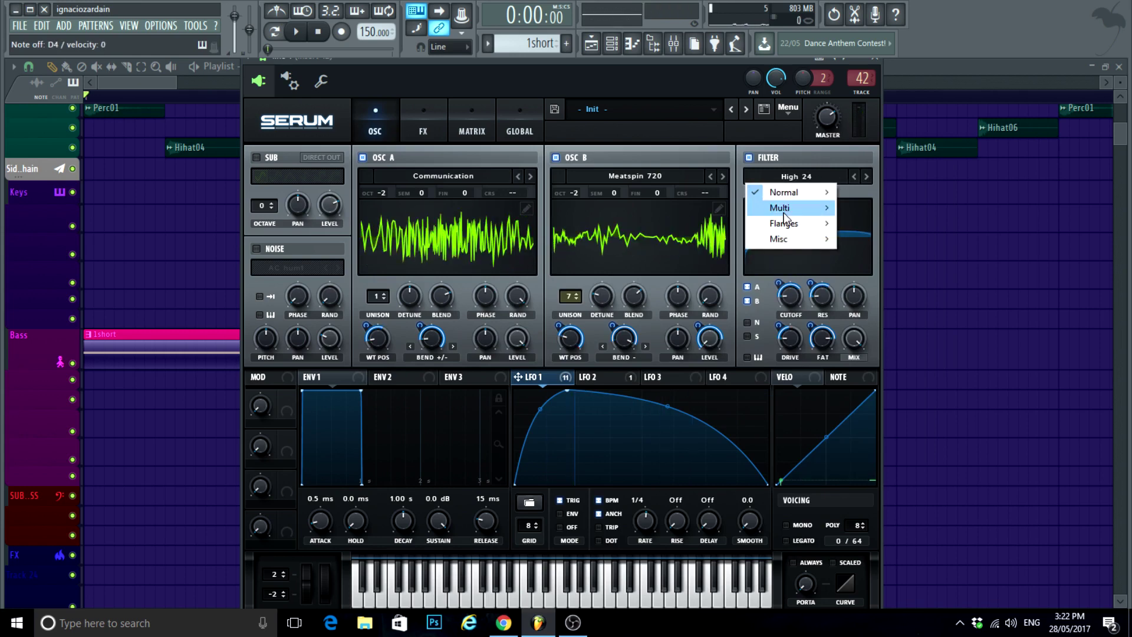
mouse_move(790, 208)
left_click(884, 317)
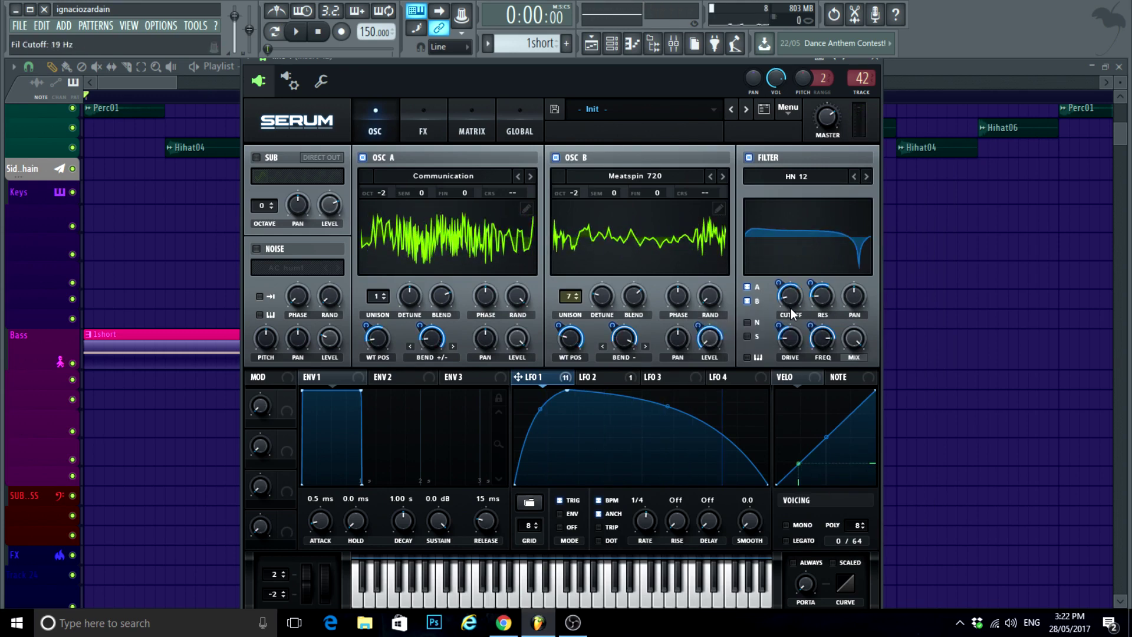
left_click_drag(790, 308, 793, 260)
Step: Turn off oscillator B and step oscillator A's wavetable back to Classic while auditioning each one
left_click(556, 157)
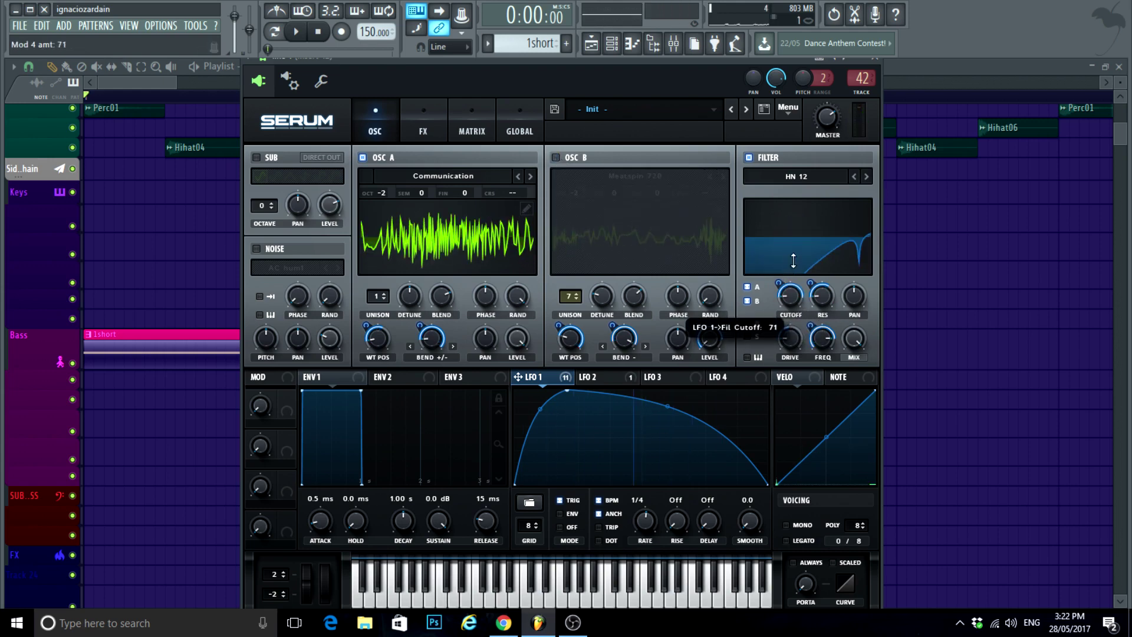
left_click(517, 176)
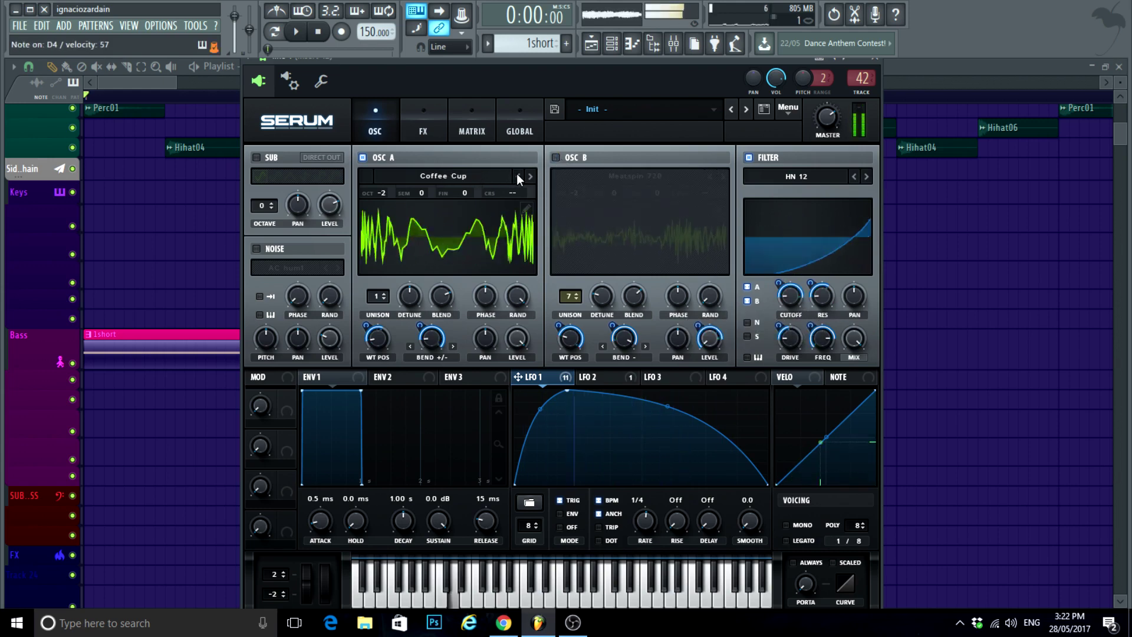
left_click(517, 175)
left_click(517, 175)
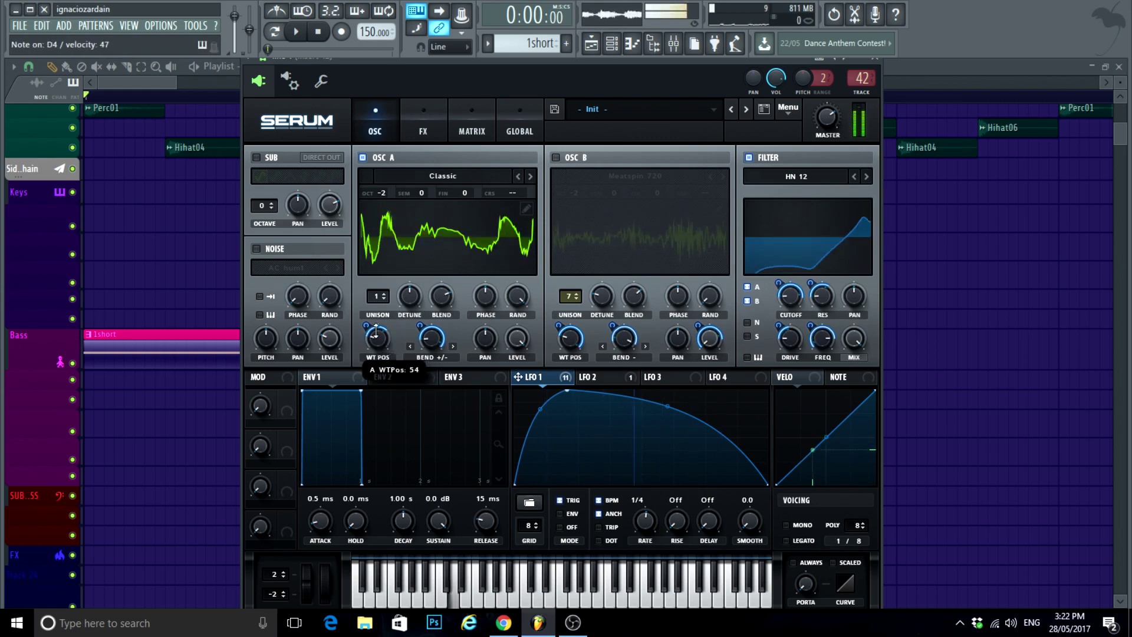
Step: Set LFO 1's modulation of oscillator A's wavetable position to 90 and step back to the Brazillian wavetable
left_click_drag(384, 342, 379, 299)
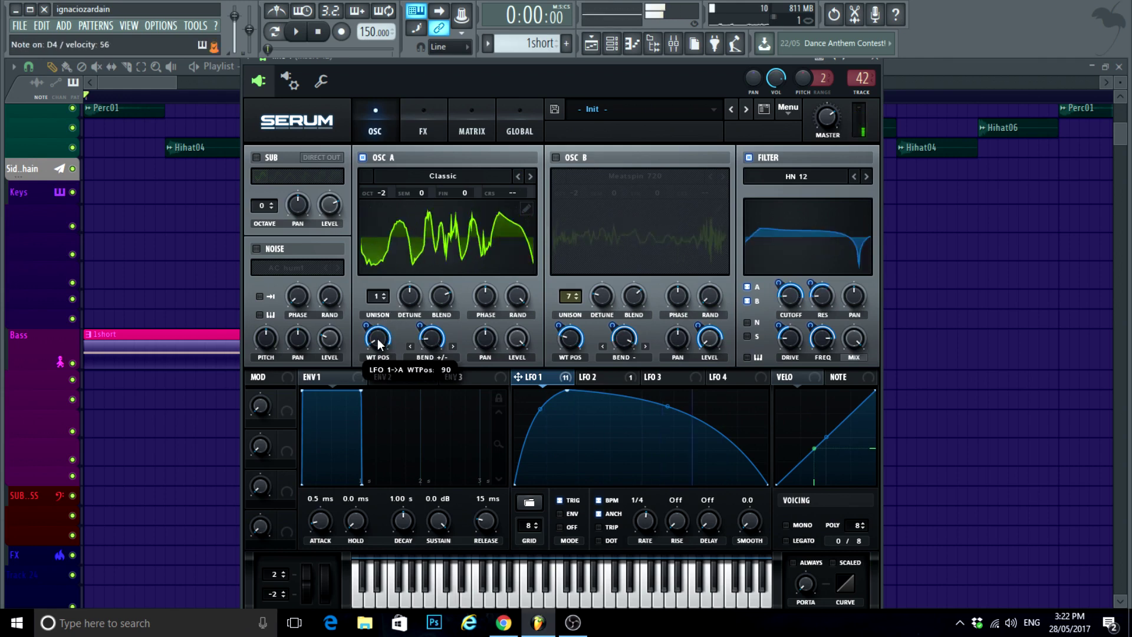
left_click(519, 175)
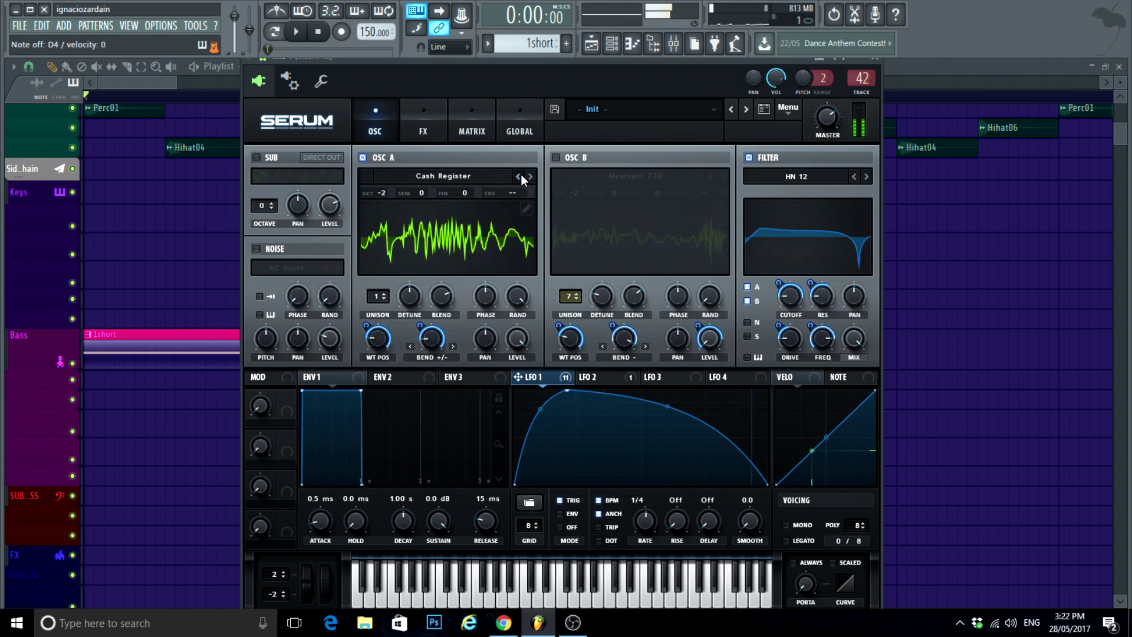
left_click(521, 174)
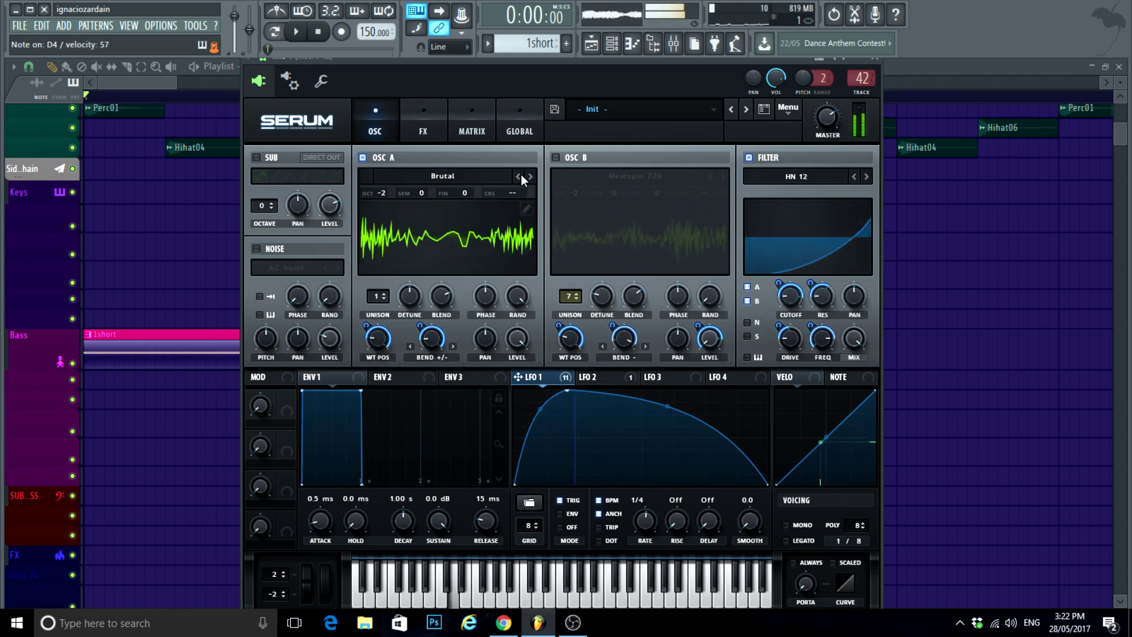
left_click(521, 174)
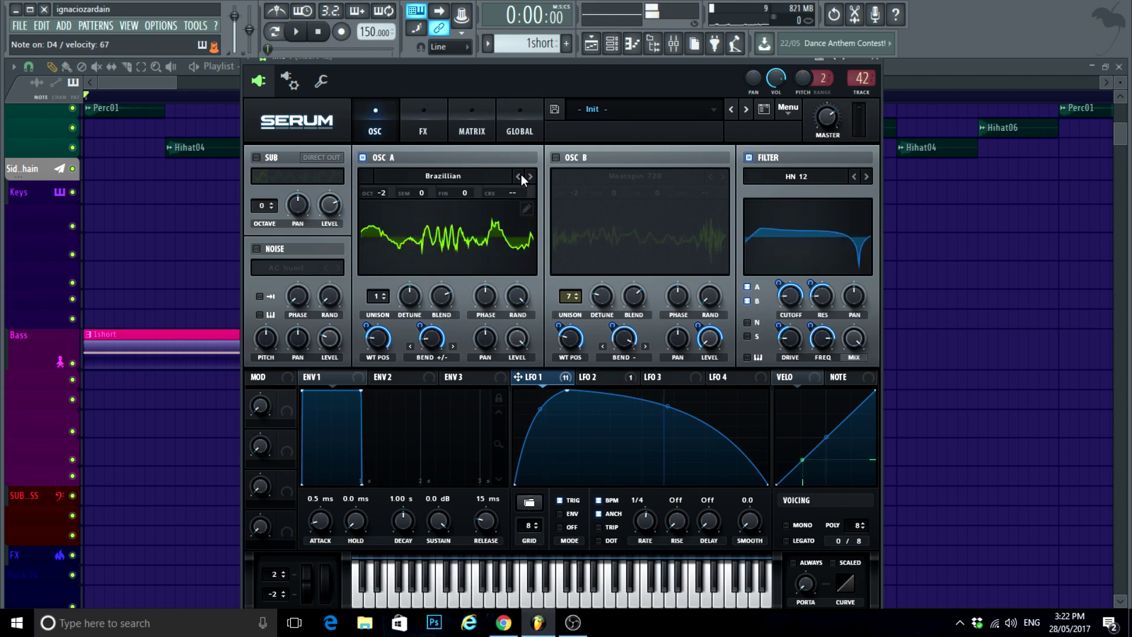
Step: Lower LFO 1's peak to just over half height and play the arrangement briefly from the playlist
left_click_drag(568, 431, 625, 452)
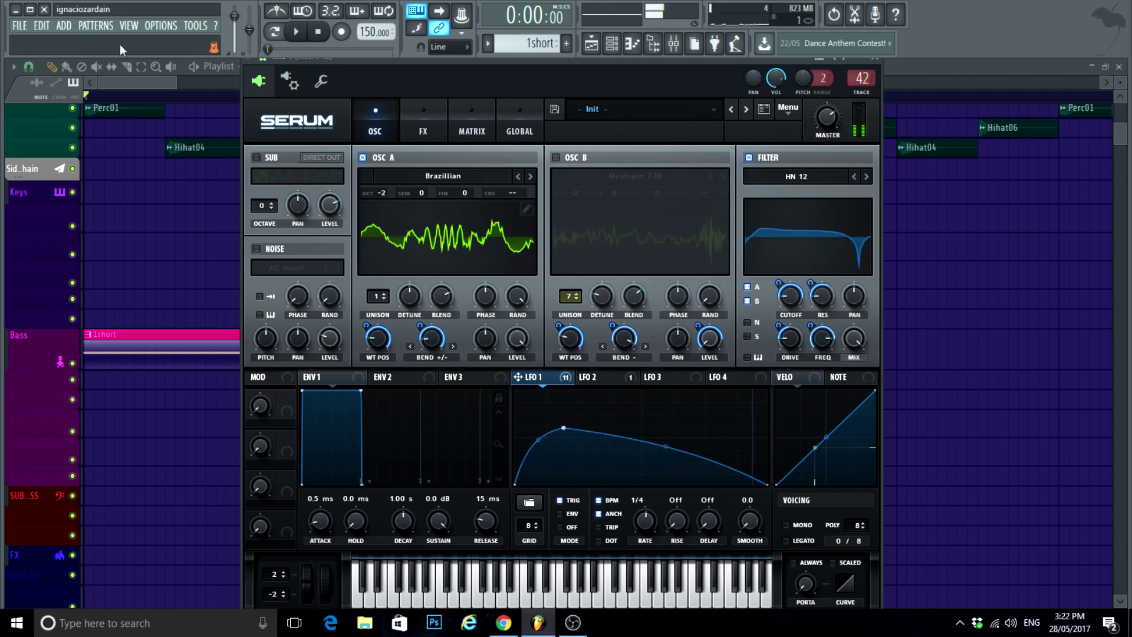
left_click(112, 107)
left_click(296, 32)
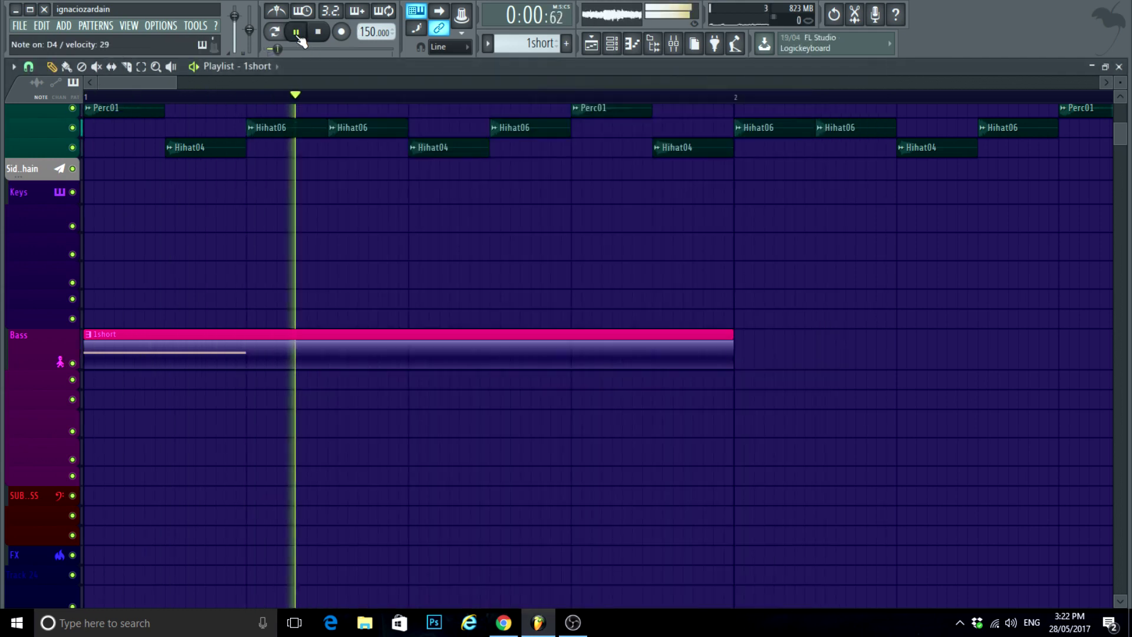
left_click(297, 32)
Step: Reopen line 1's Serum, raise LFO 1's filter cutoff modulation to 74 and set the LFO rate to 1/8
left_click(620, 50)
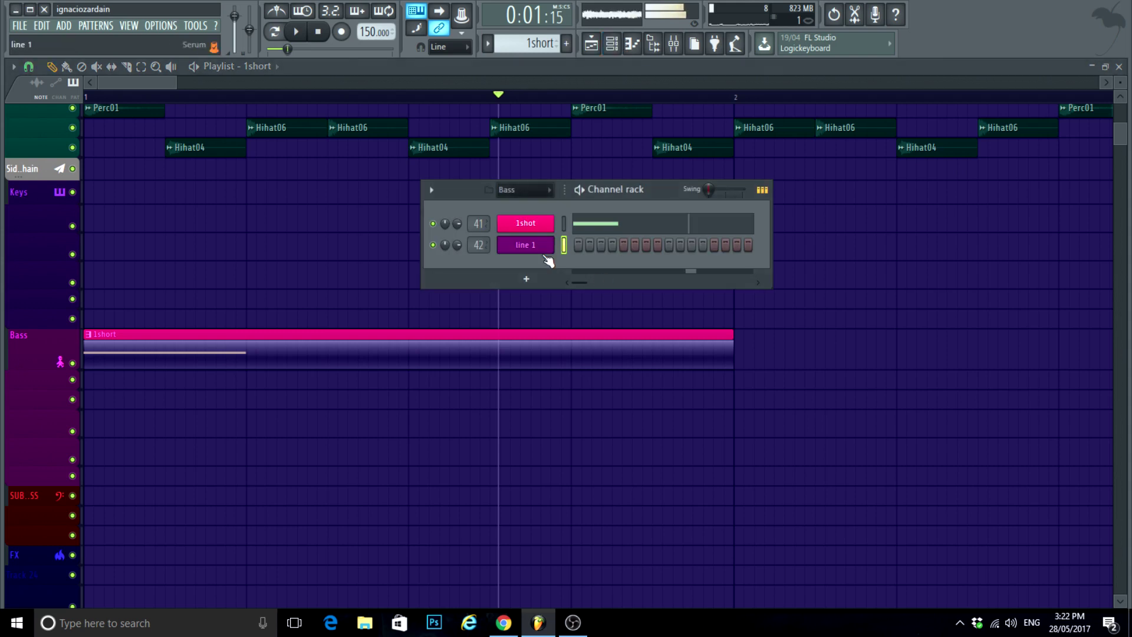
left_click(537, 251)
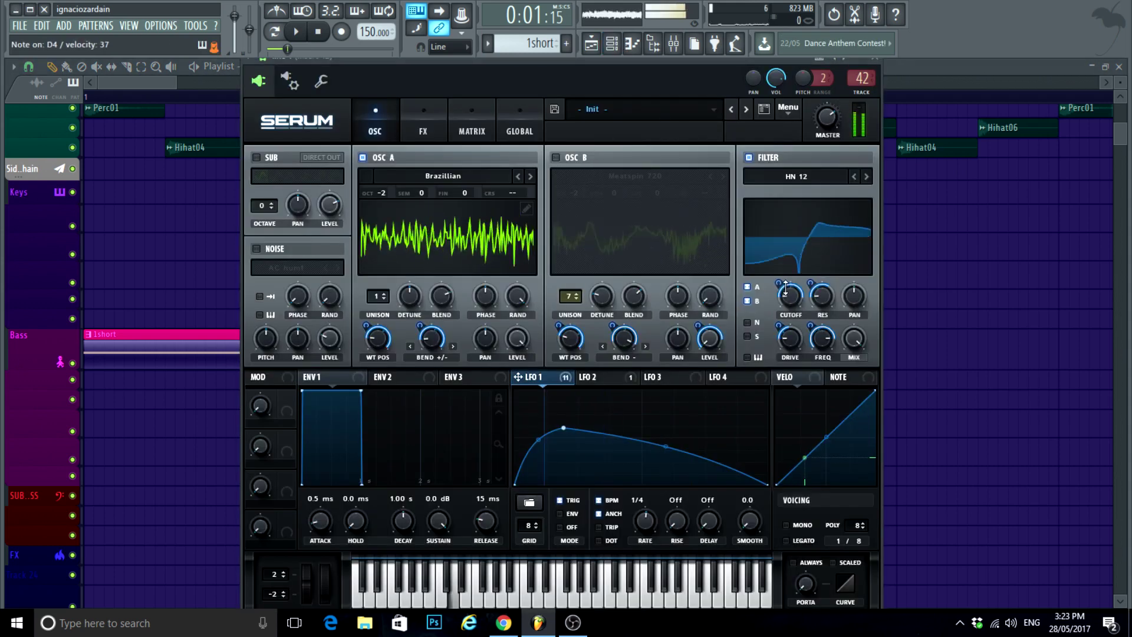
mouse_move(780, 285)
left_mouse_down()
mouse_move(786, 303)
mouse_move(788, 283)
left_mouse_up()
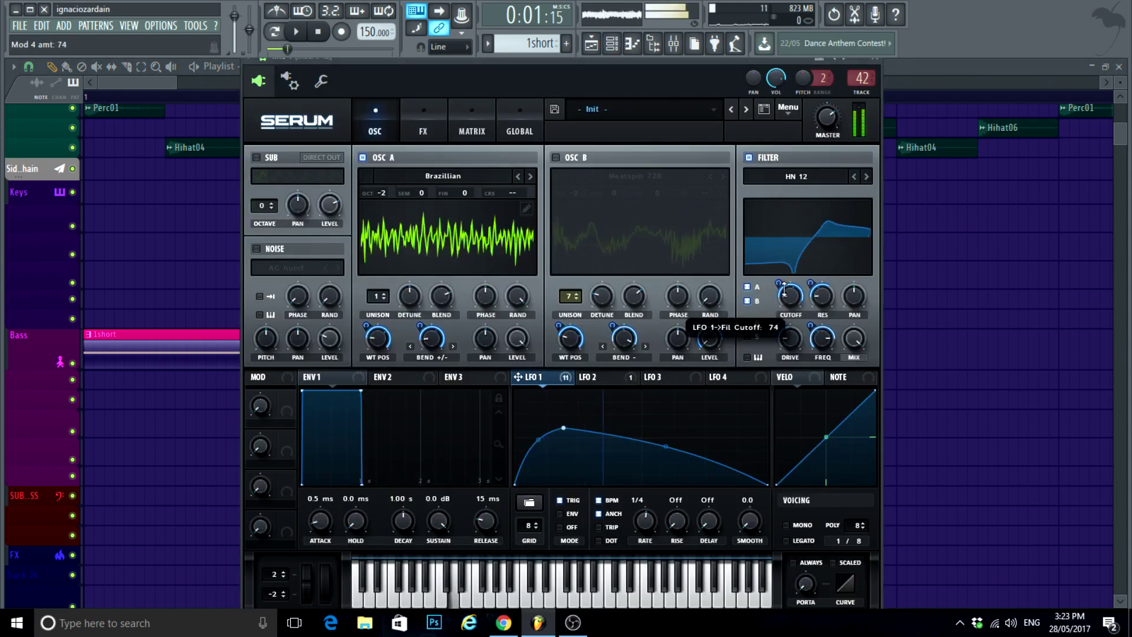
mouse_move(649, 521)
left_mouse_down()
mouse_move(653, 504)
mouse_move(648, 518)
left_mouse_up()
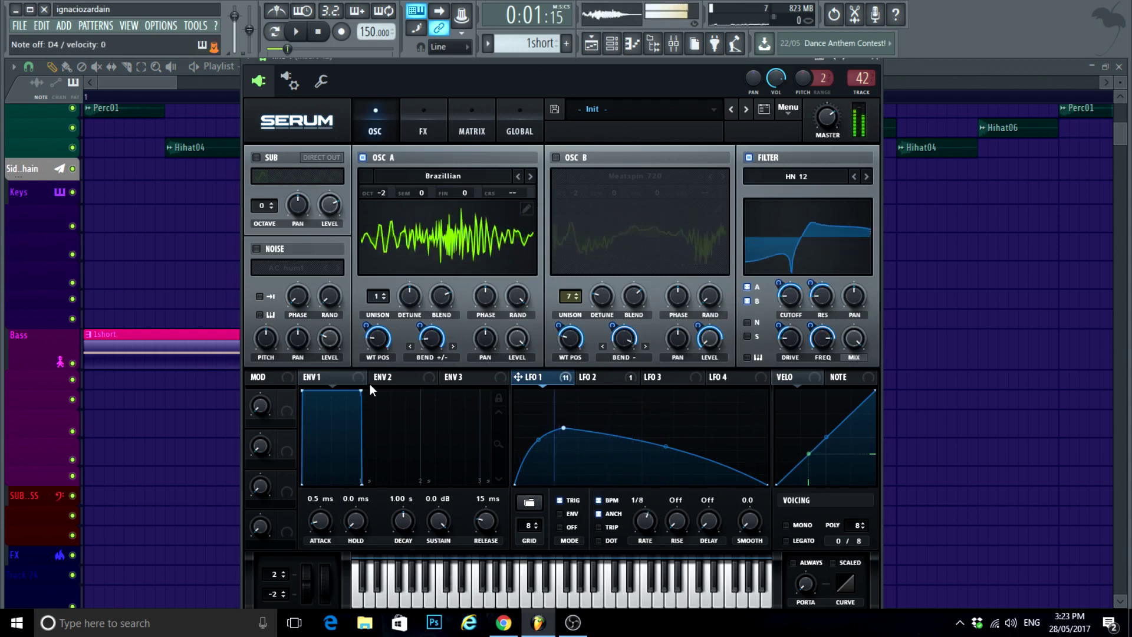
Step: Set oscillator A's wavetable position to 122 and step its wavetable back to Beastmode
left_click_drag(378, 332, 384, 346)
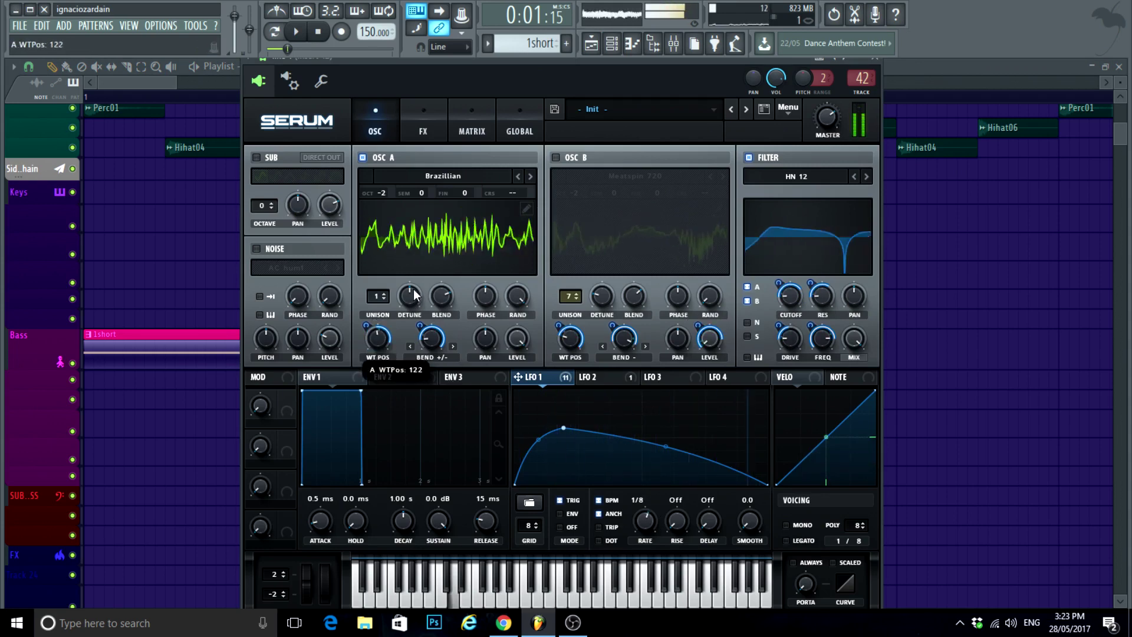
left_click(519, 176)
left_click(518, 176)
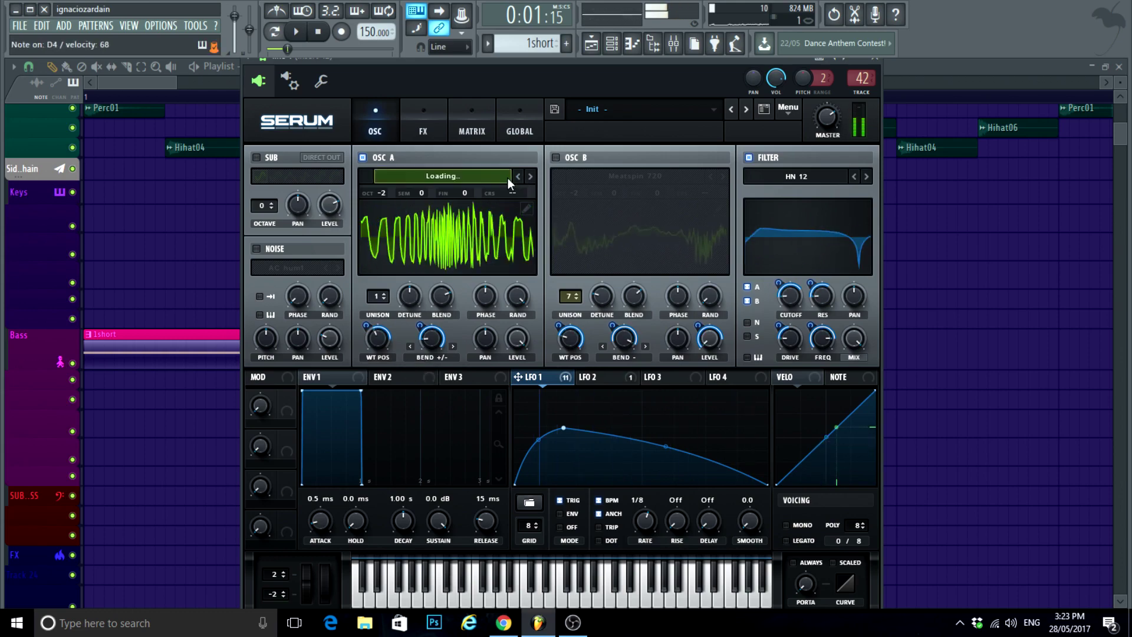
left_click(519, 177)
Step: Load the Kaskade wavetable from RPS 100 Wavetables into oscillator A and shift LFO 1's peak slightly later
left_click(477, 172)
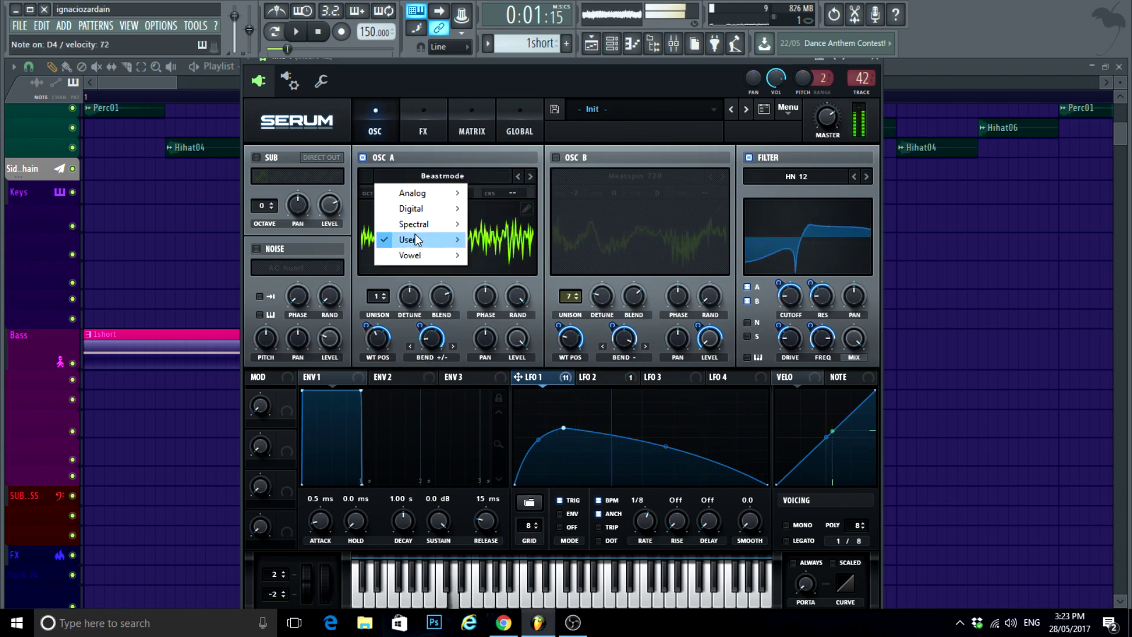
mouse_move(415, 233)
mouse_move(529, 552)
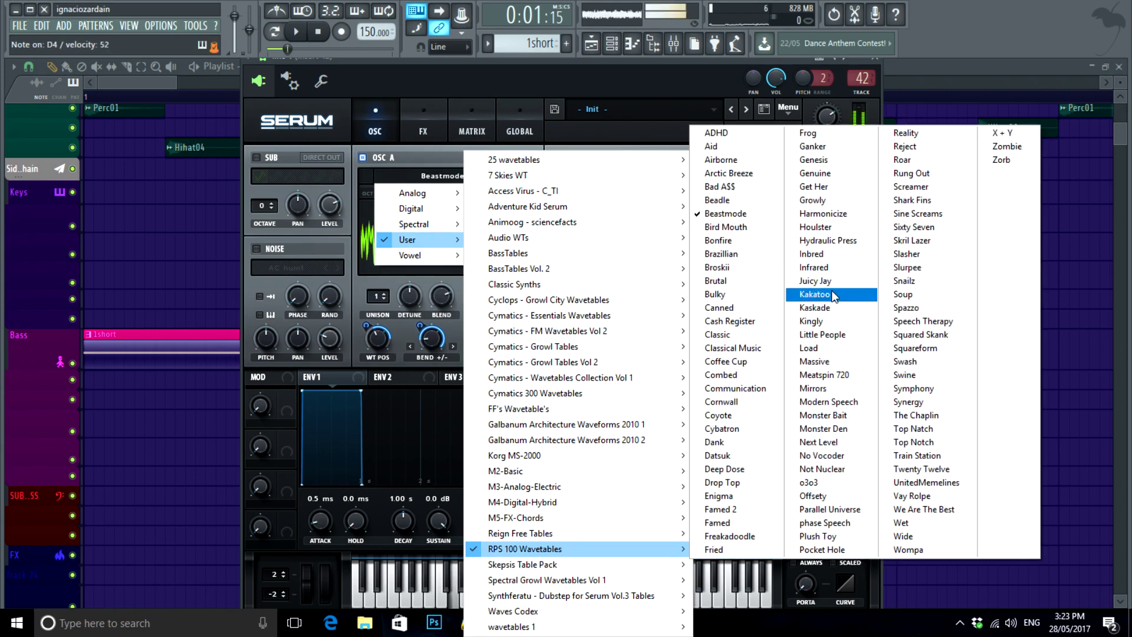
left_click(831, 267)
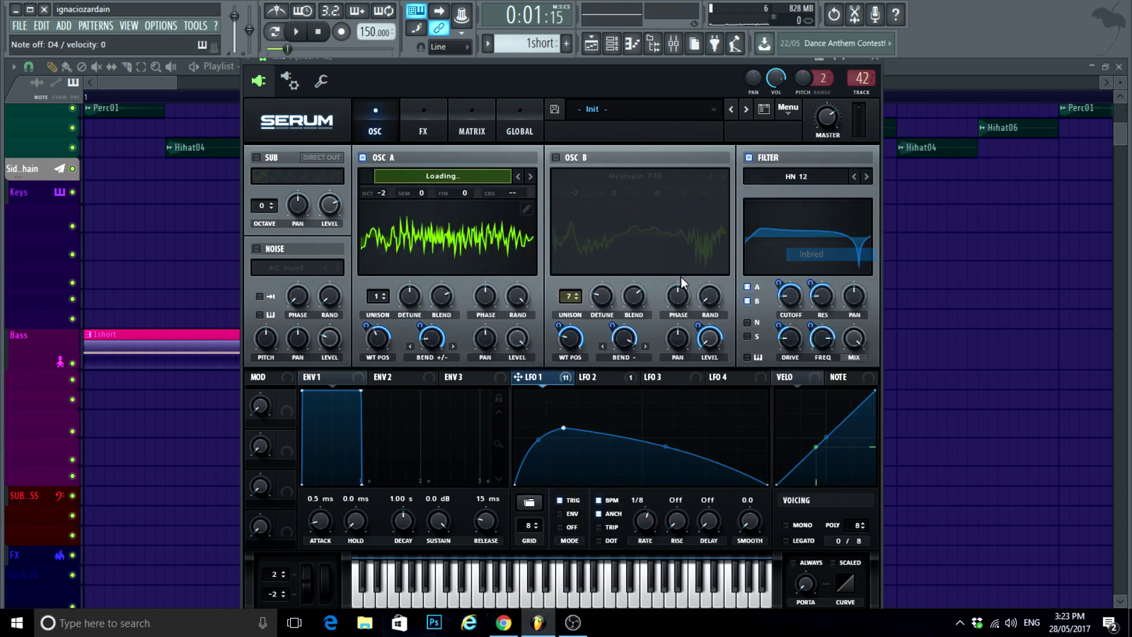
left_click(530, 175)
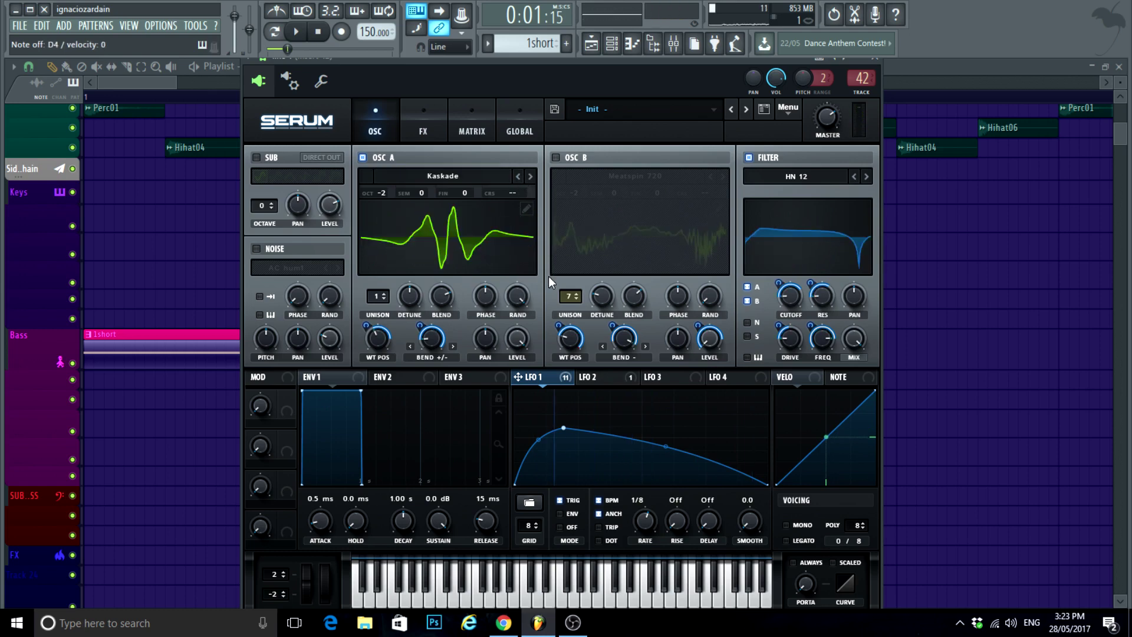
mouse_move(570, 434)
left_mouse_down()
mouse_move(652, 395)
mouse_move(534, 385)
mouse_move(564, 423)
mouse_move(568, 405)
mouse_move(574, 418)
mouse_move(551, 470)
mouse_move(575, 430)
left_mouse_up()
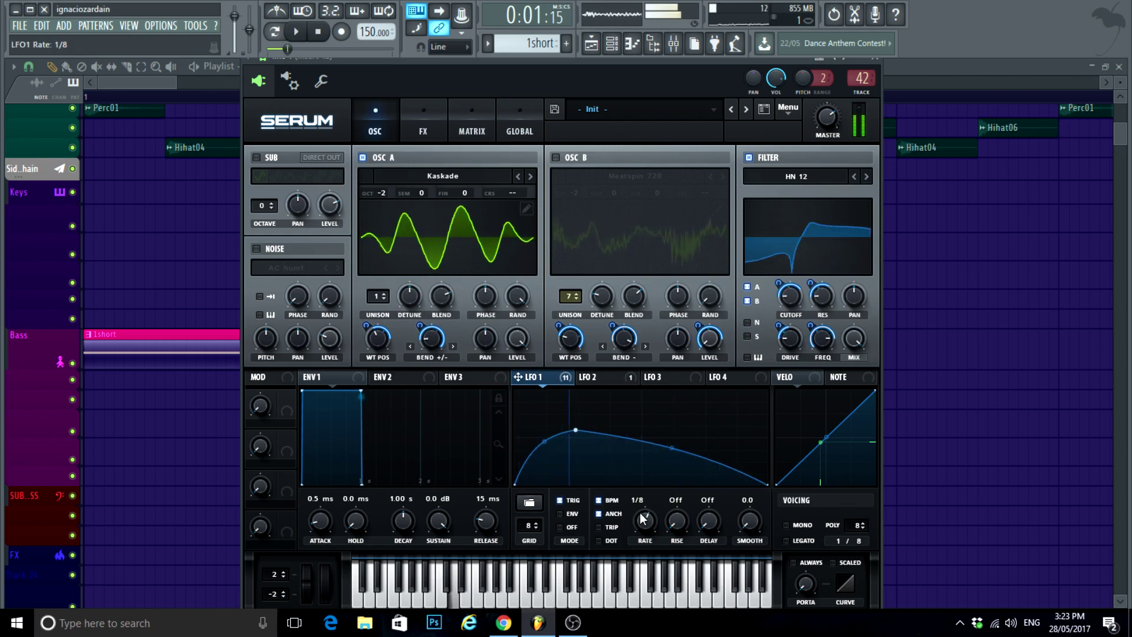
Step: Step oscillator A's wavetable forward from Kaskade through the RPS 100 set to Not Nuclear
mouse_move(381, 345)
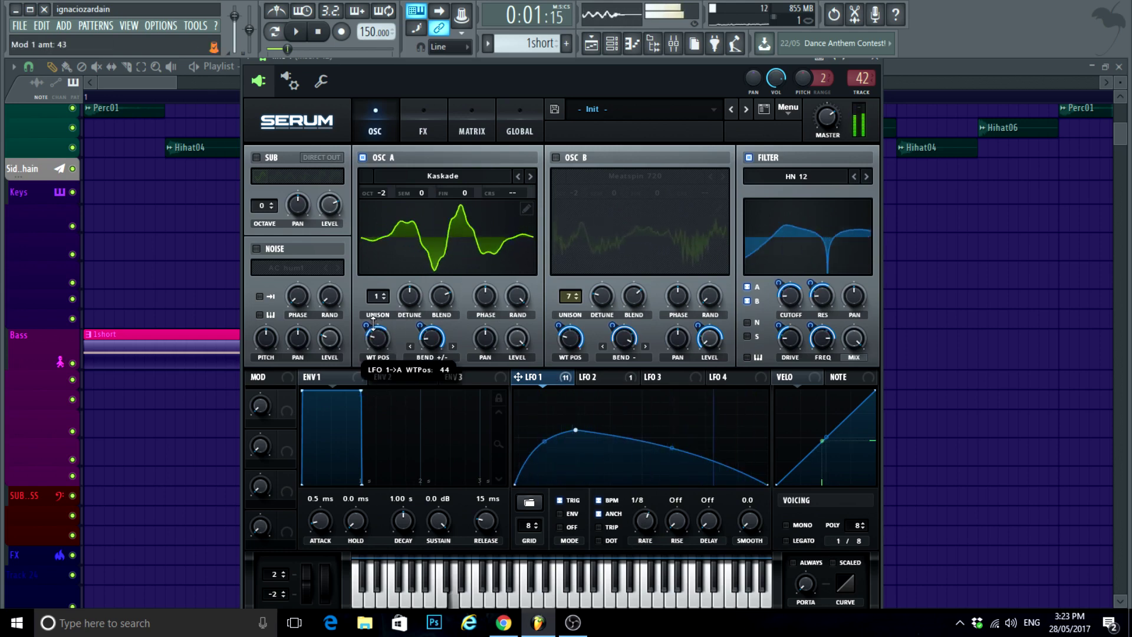
left_click(530, 176)
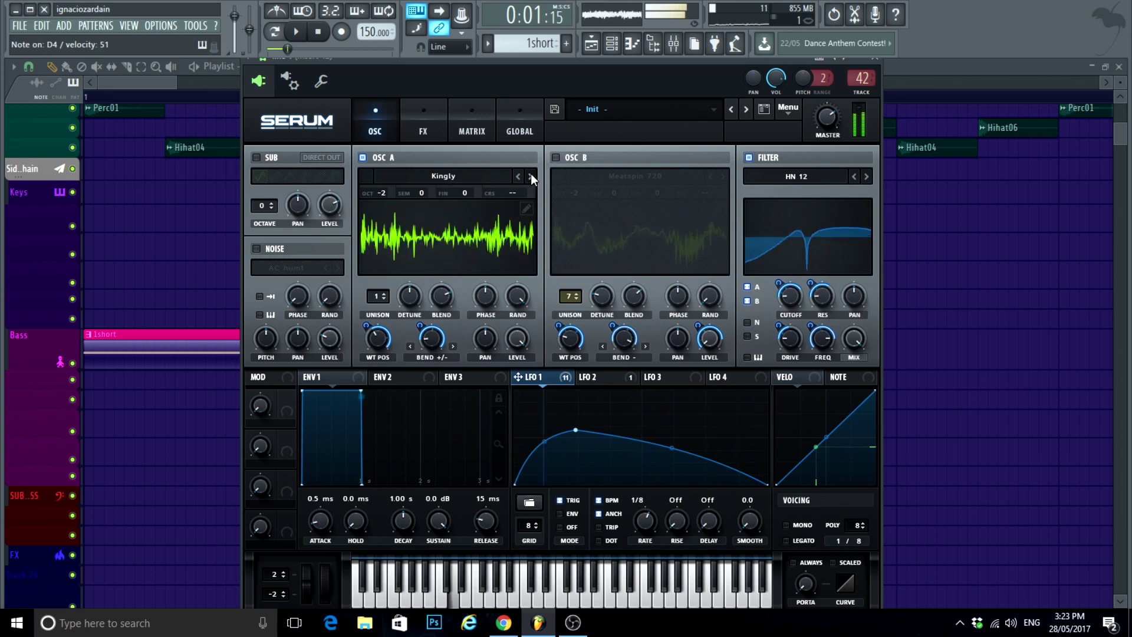
left_click(531, 176)
left_click(530, 176)
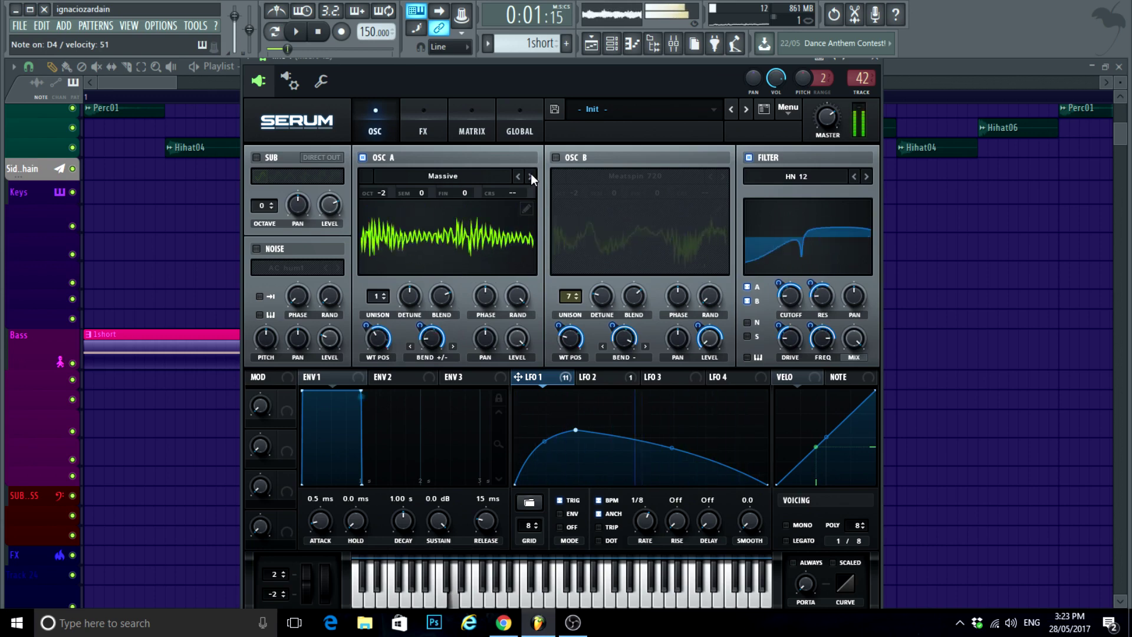
left_click(531, 175)
left_click(530, 176)
left_click(531, 175)
left_click(530, 176)
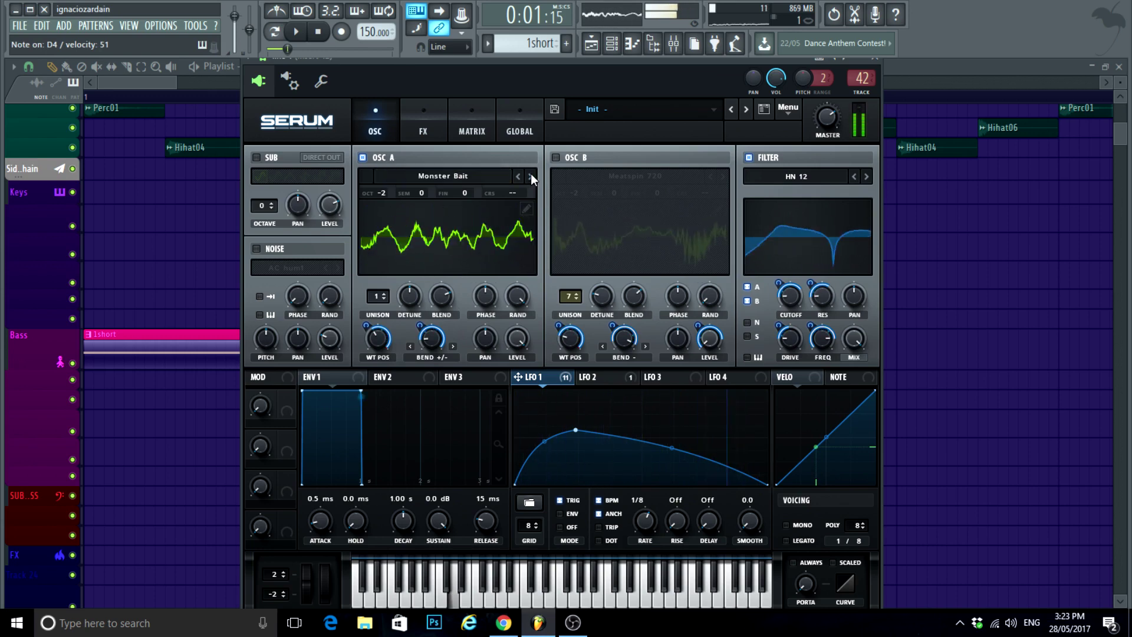
left_click(531, 176)
left_click(531, 175)
left_click(531, 175)
left_click(530, 176)
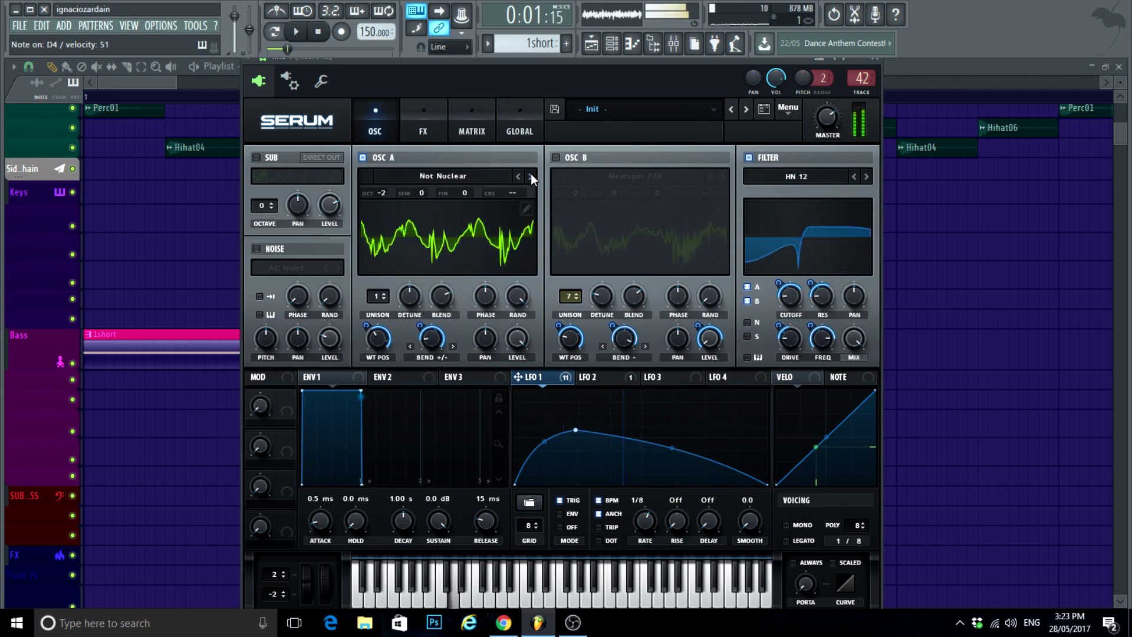
left_click(530, 175)
left_click(518, 176)
Step: Flatten LFO 1's curve to zero and adjust its modulation amounts on oscillator A's wavetable position and warp
left_click_drag(577, 431, 560, 523)
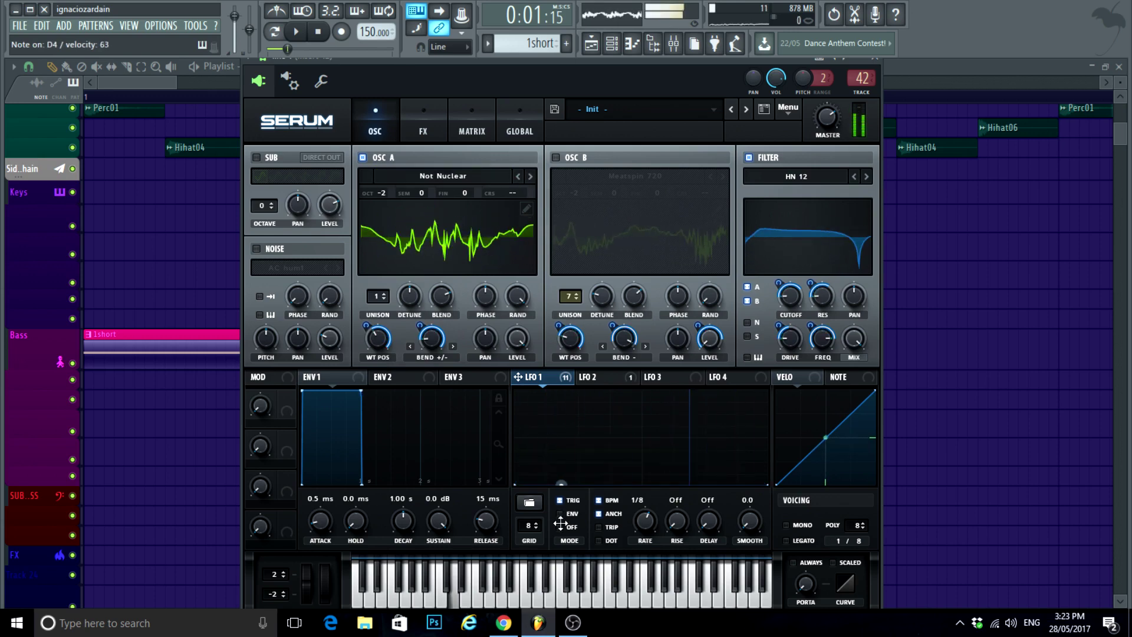
left_click_drag(370, 344, 380, 363)
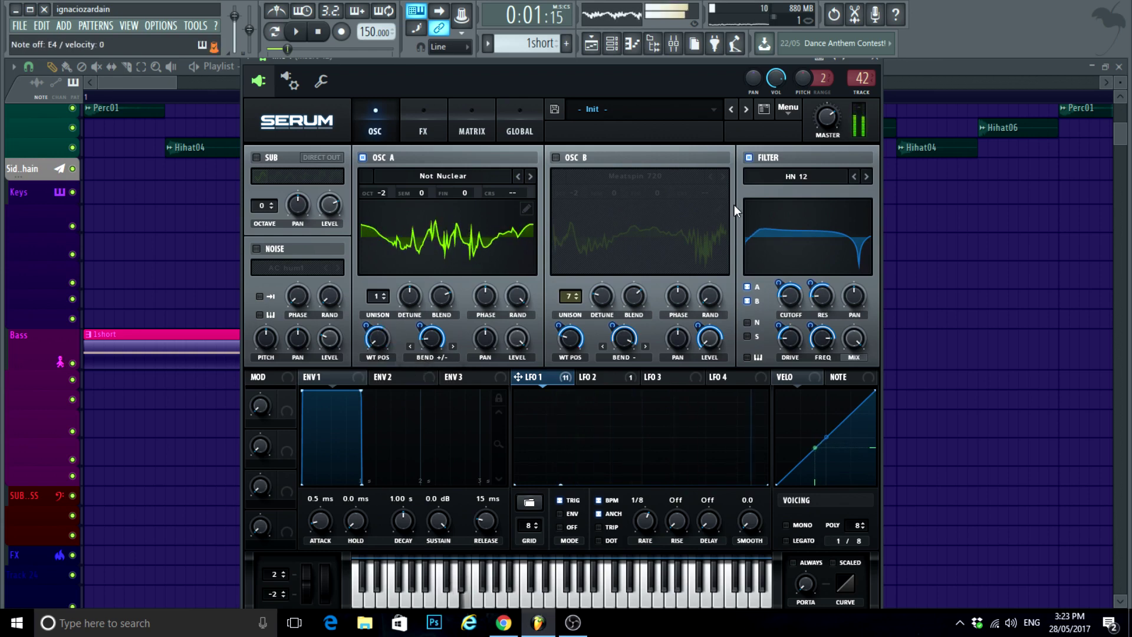
scroll(424, 356, "down", 10)
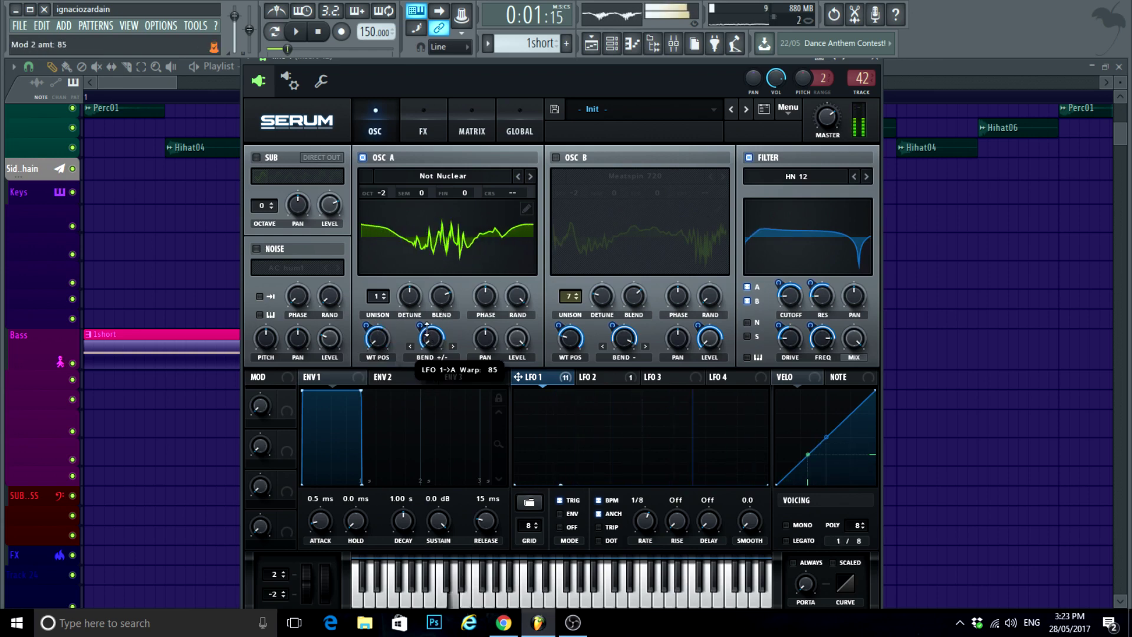
Step: Turn off oscillator A's warp mode and set its wavetable position to 101 without LFO 1 modulation
left_click(424, 356)
left_click(448, 12)
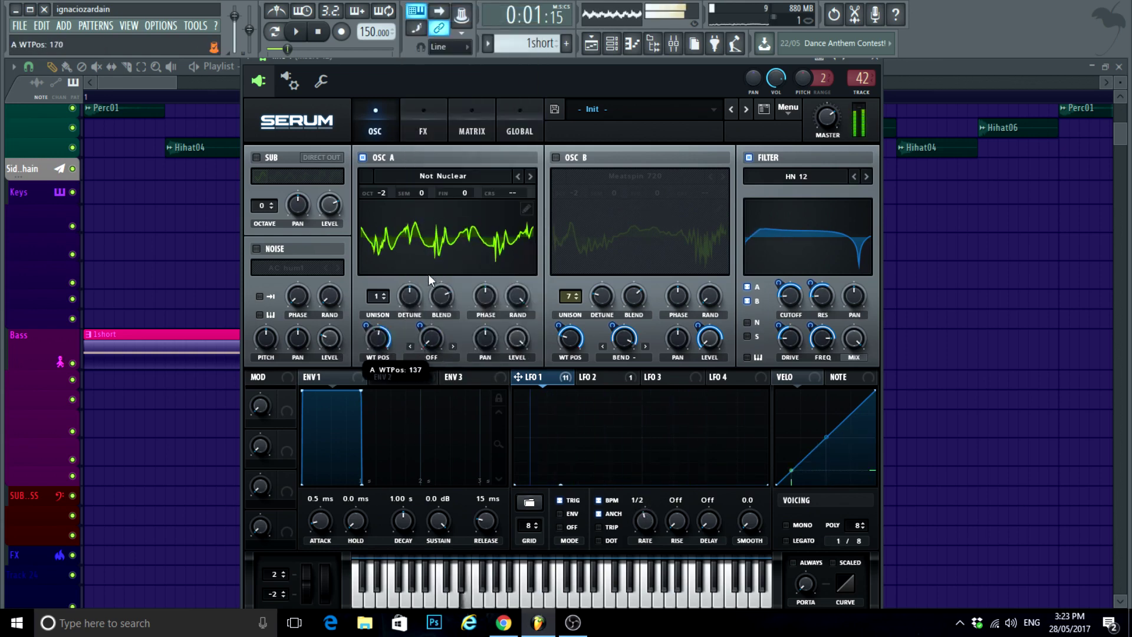
right_click(376, 338)
left_click(448, 379)
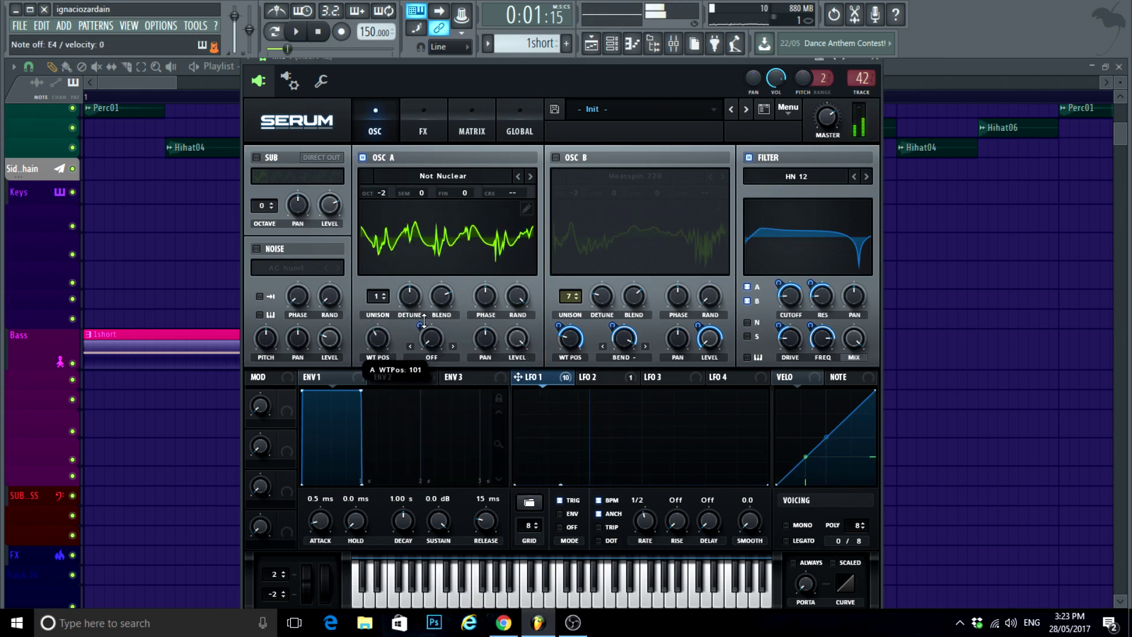
Step: Play the playlist from bar 1 a few times to audition the reworked line 1 bass over the drums
left_click(97, 98)
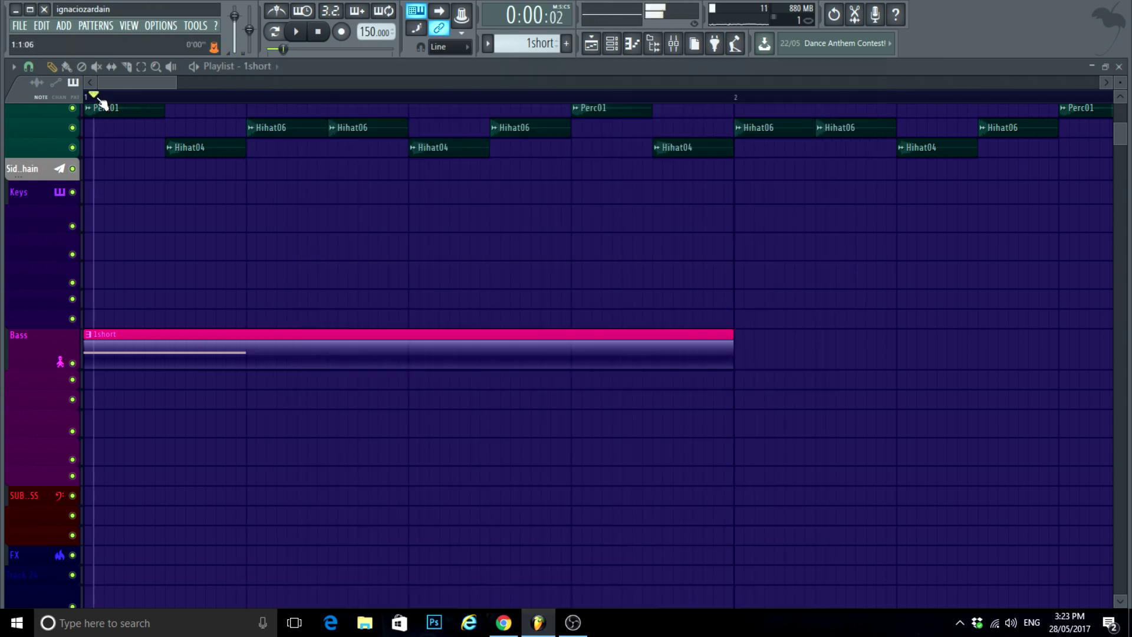
left_click(296, 34)
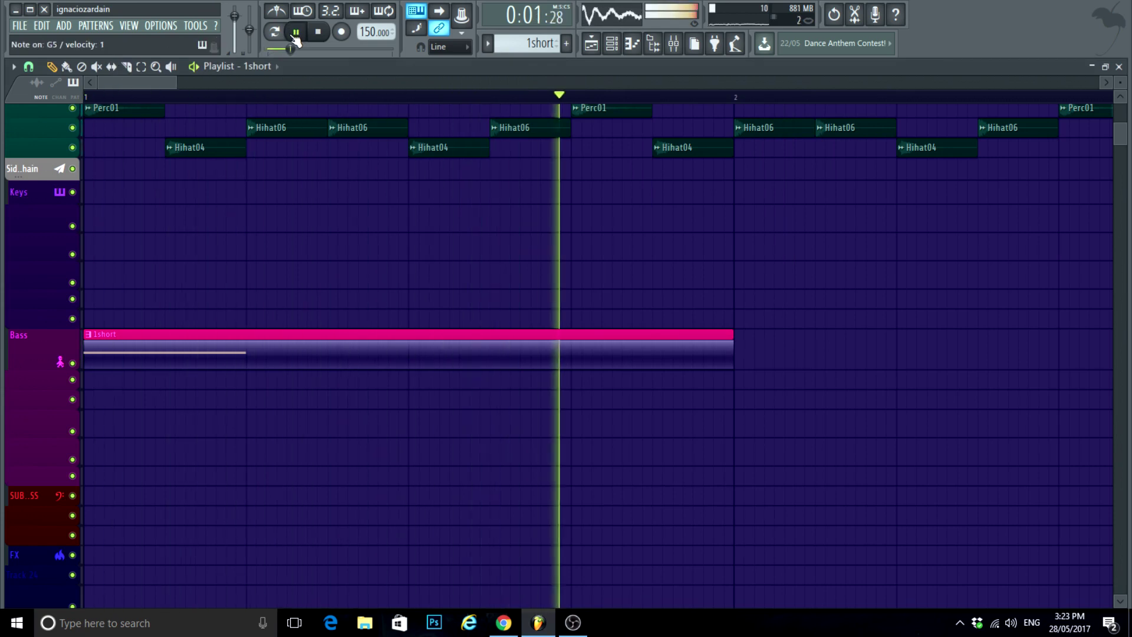
left_click(295, 33)
left_click(94, 98)
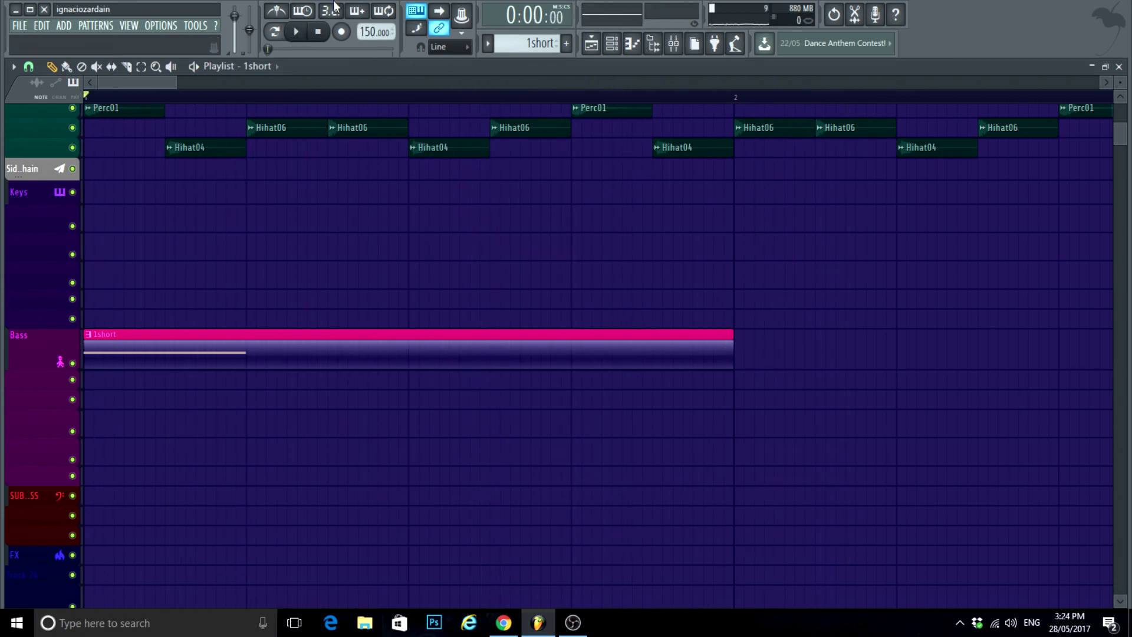
left_click(296, 34)
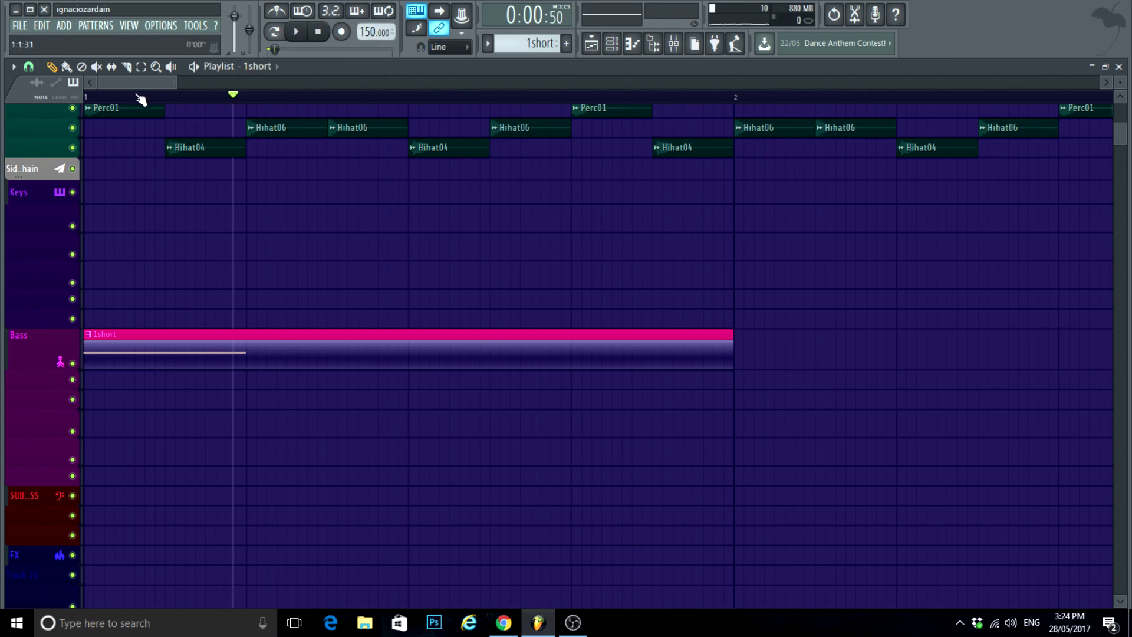
left_click(297, 31)
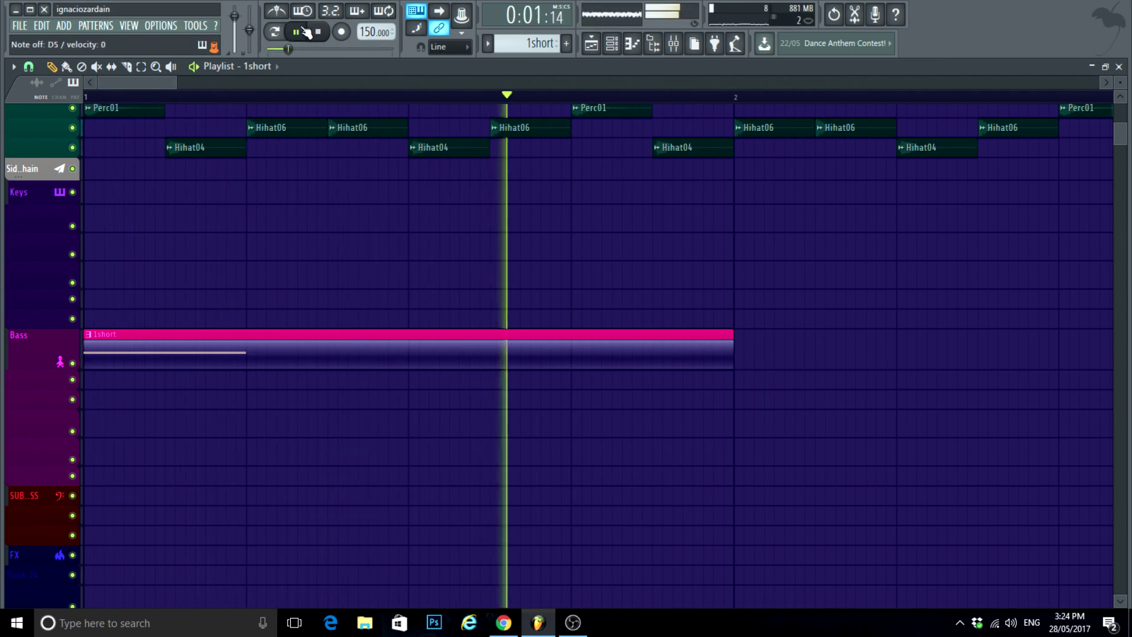
left_click(300, 32)
Step: Open line 1's piano roll and switch to the empty Pattern 2
left_click(613, 44)
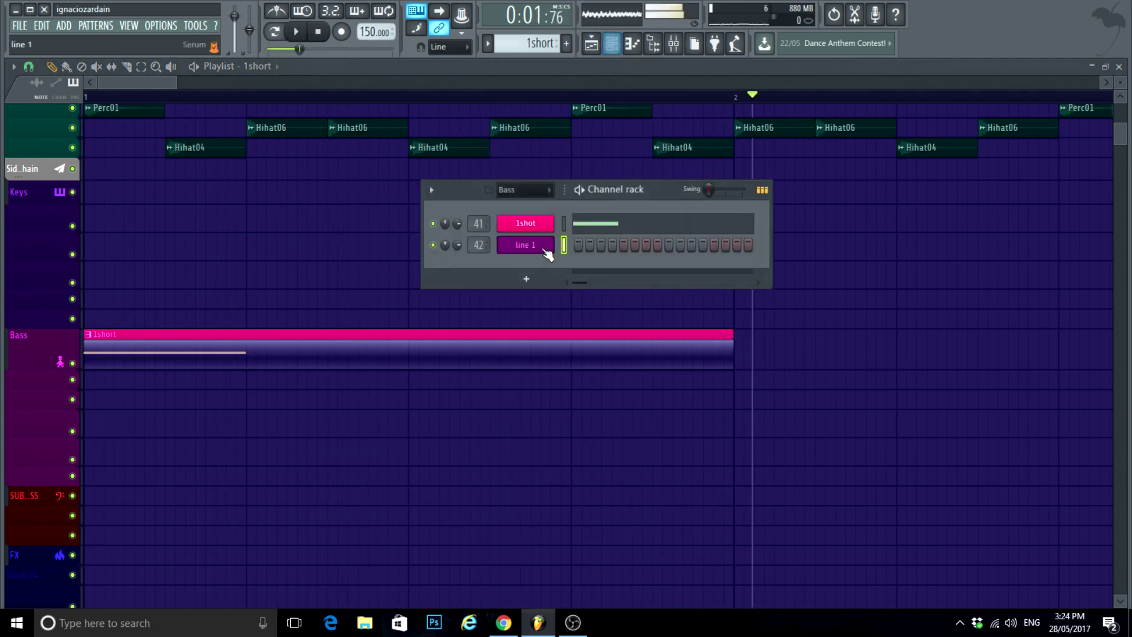
right_click(549, 242)
left_click(568, 246)
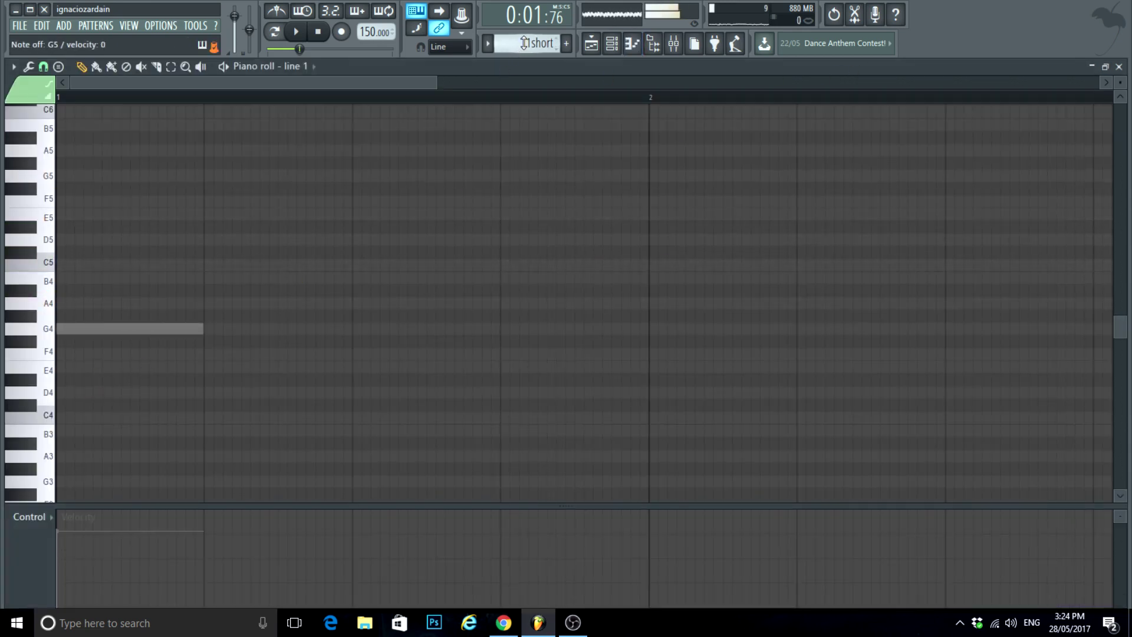
left_click_drag(523, 43, 517, 52)
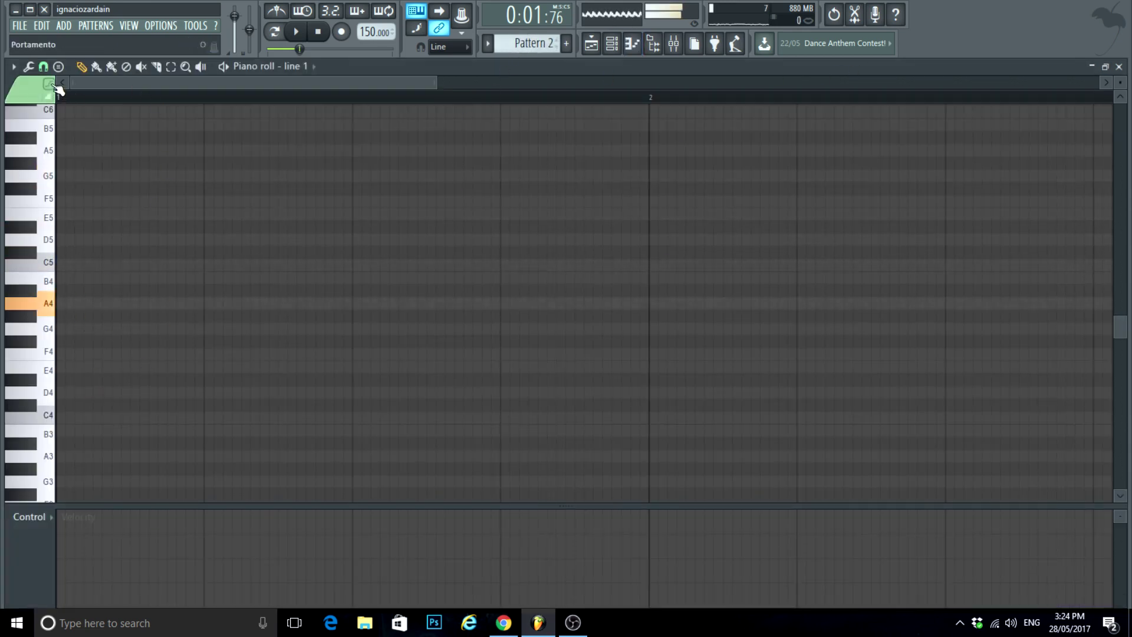
Step: Add an FL Keys channel to the Bass group and mute it
left_click(613, 47)
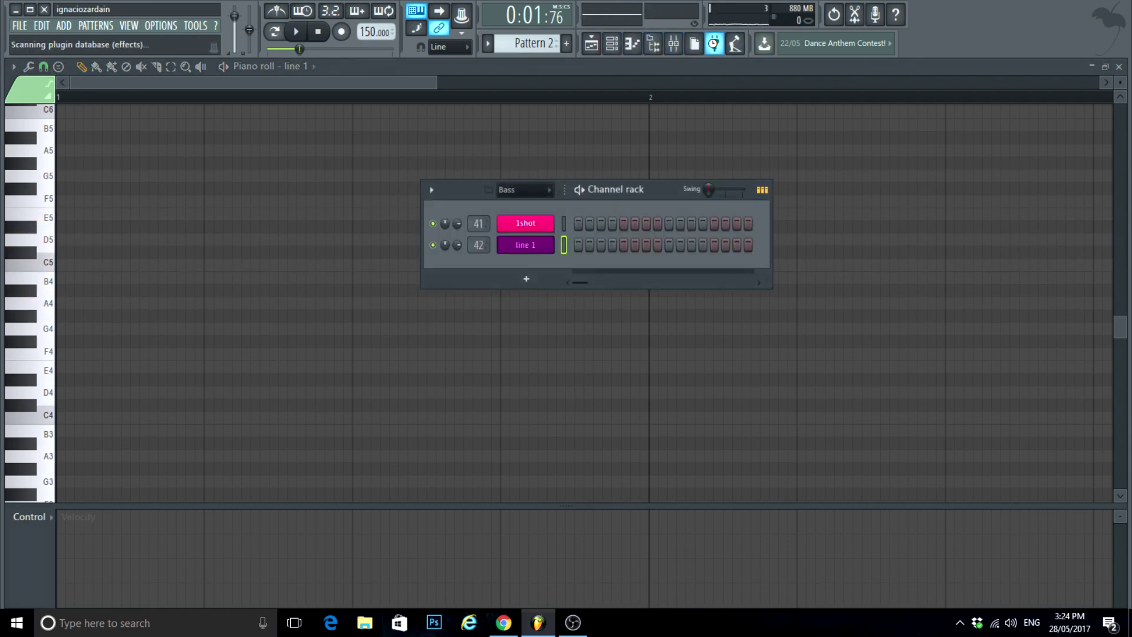
left_click(712, 43)
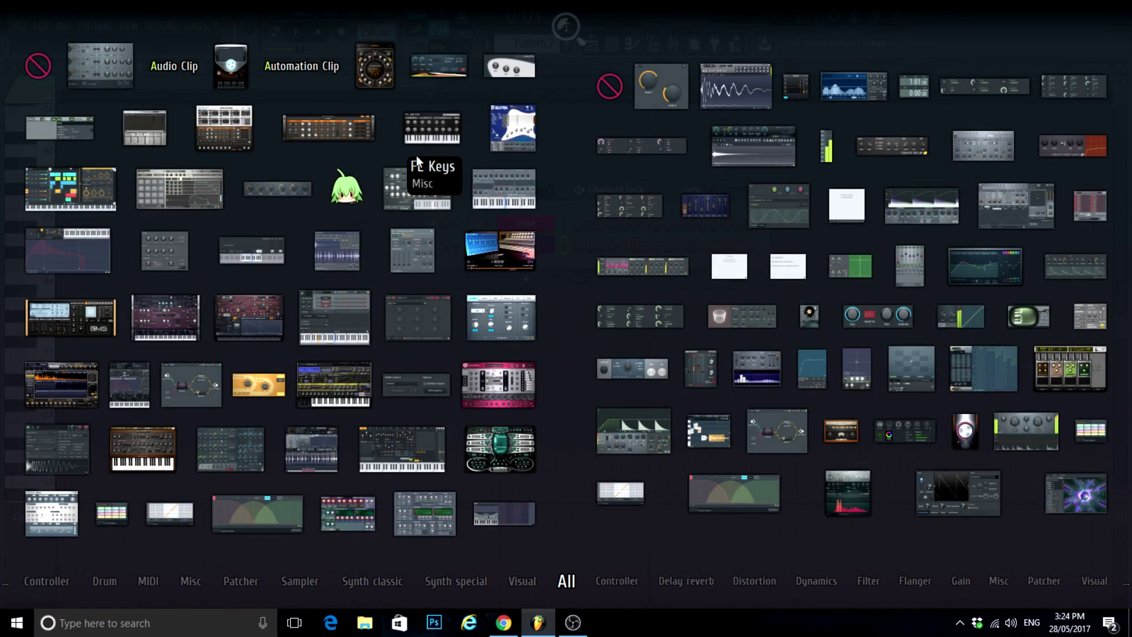
left_click(416, 160)
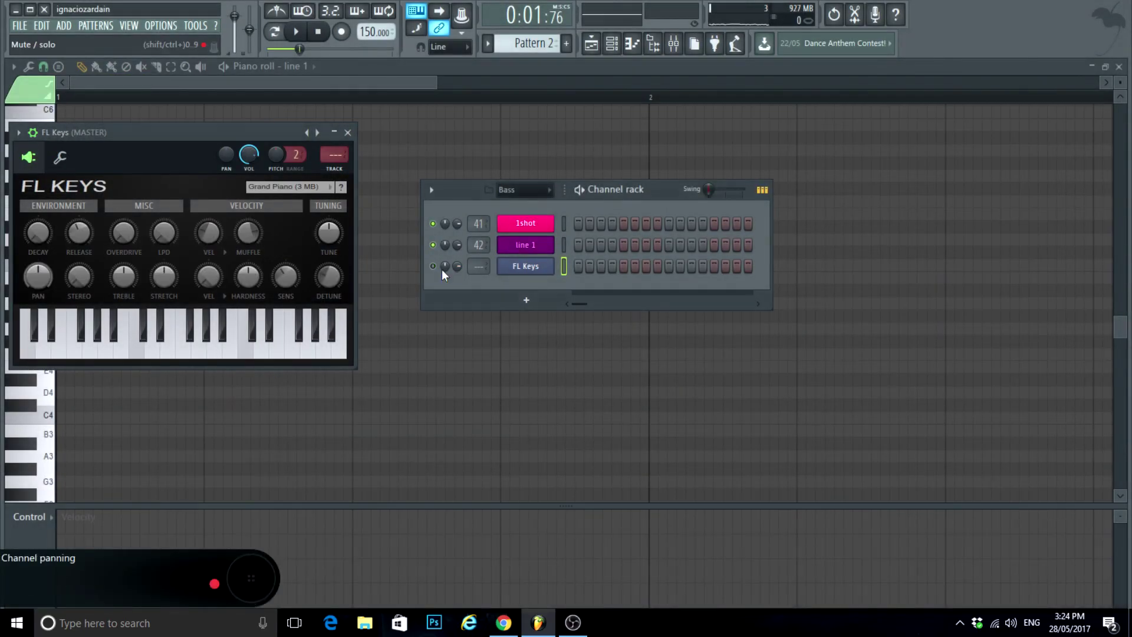
Step: Rename the FL Keys channel G MAJOR
right_click(509, 269)
left_click(563, 286)
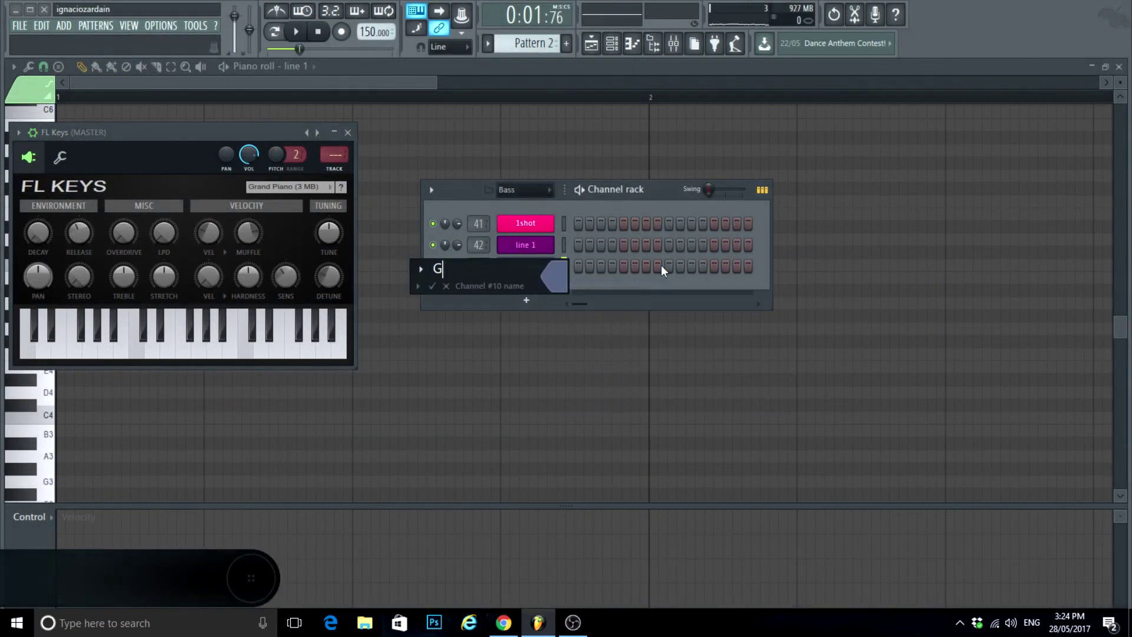
type("G MAJOR")
key("Return")
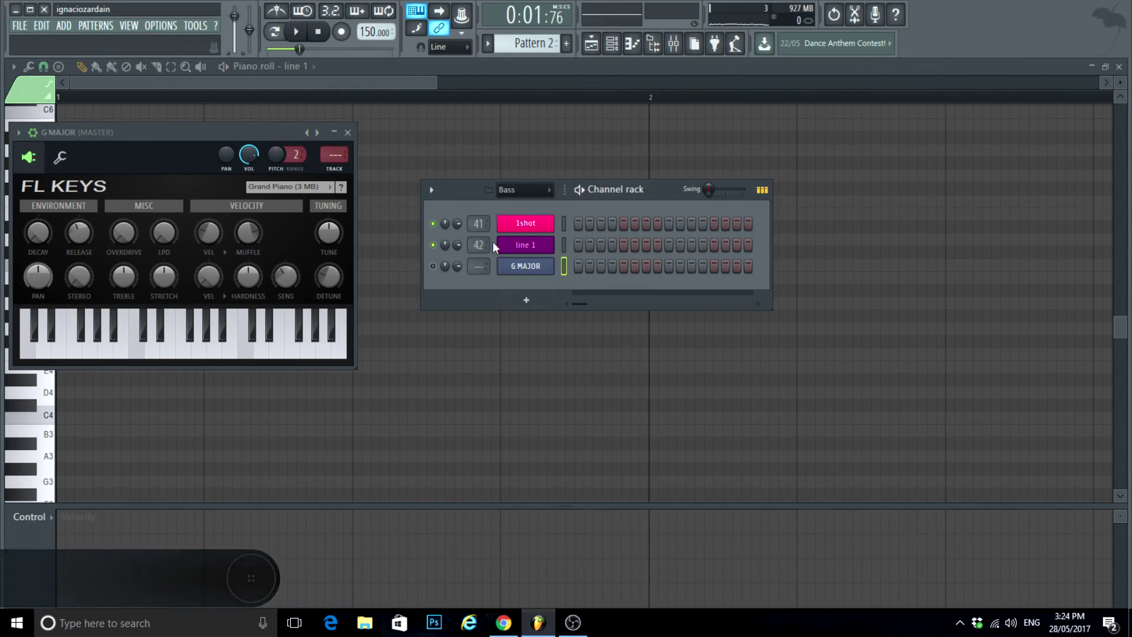
Step: Stamp a major chord rooted on G4 at the start of bar 1 in the G MAJOR channel's piano roll
right_click(522, 269)
left_click(576, 267)
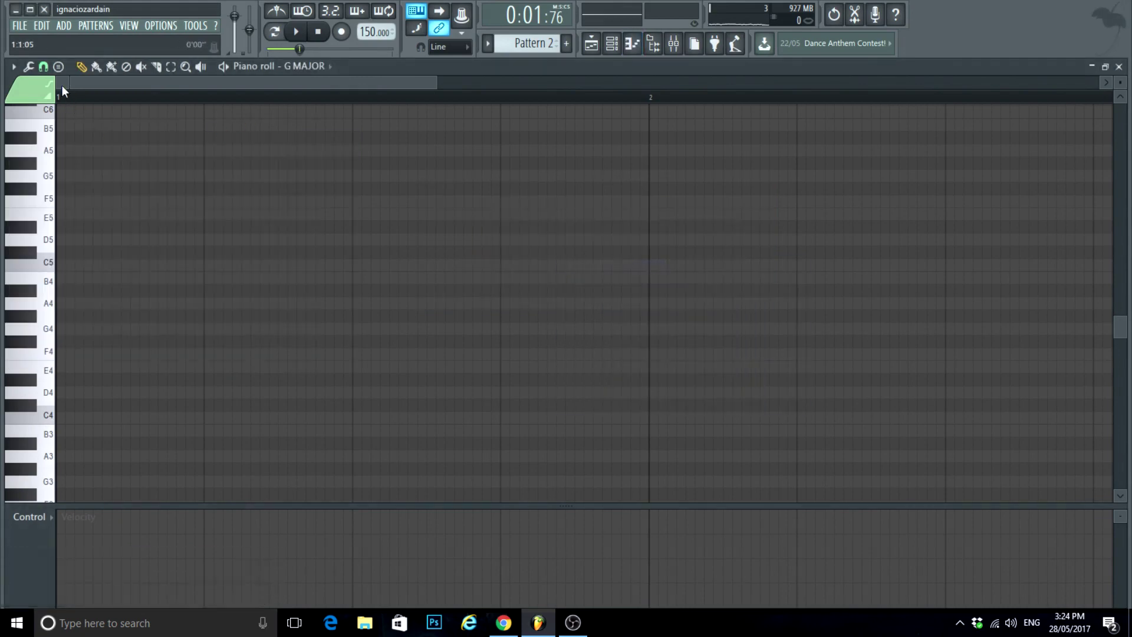
left_click(57, 67)
mouse_move(56, 71)
left_click(91, 149)
left_click(66, 333)
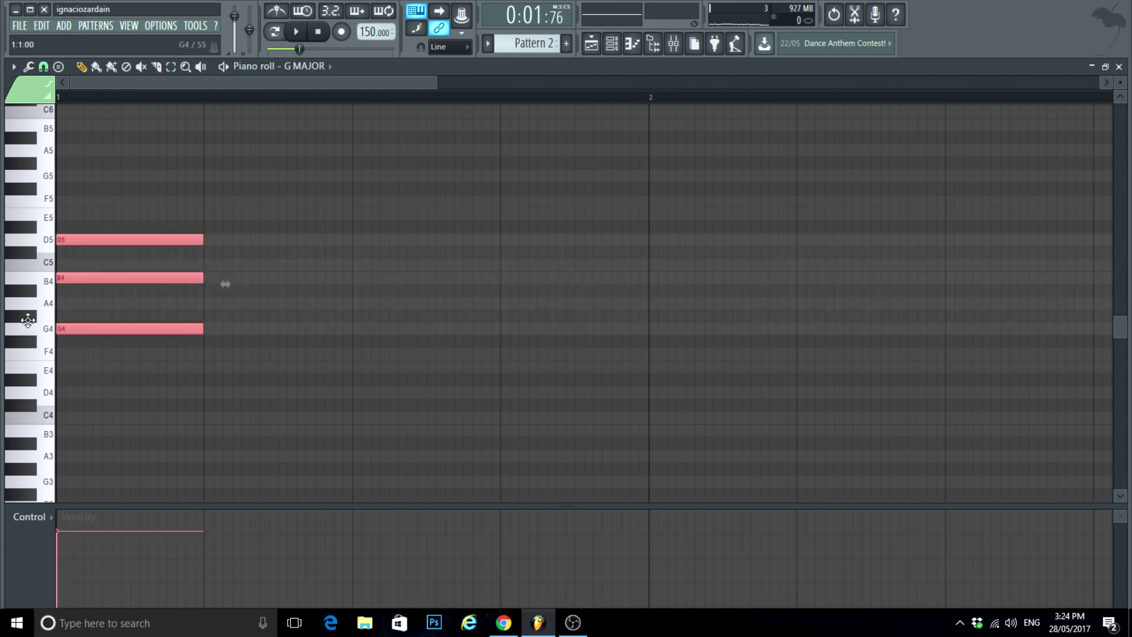
Step: Extend the three G4 chord notes to last four full bars, ending exactly at bar 5
scroll(100, 417, "down", 2)
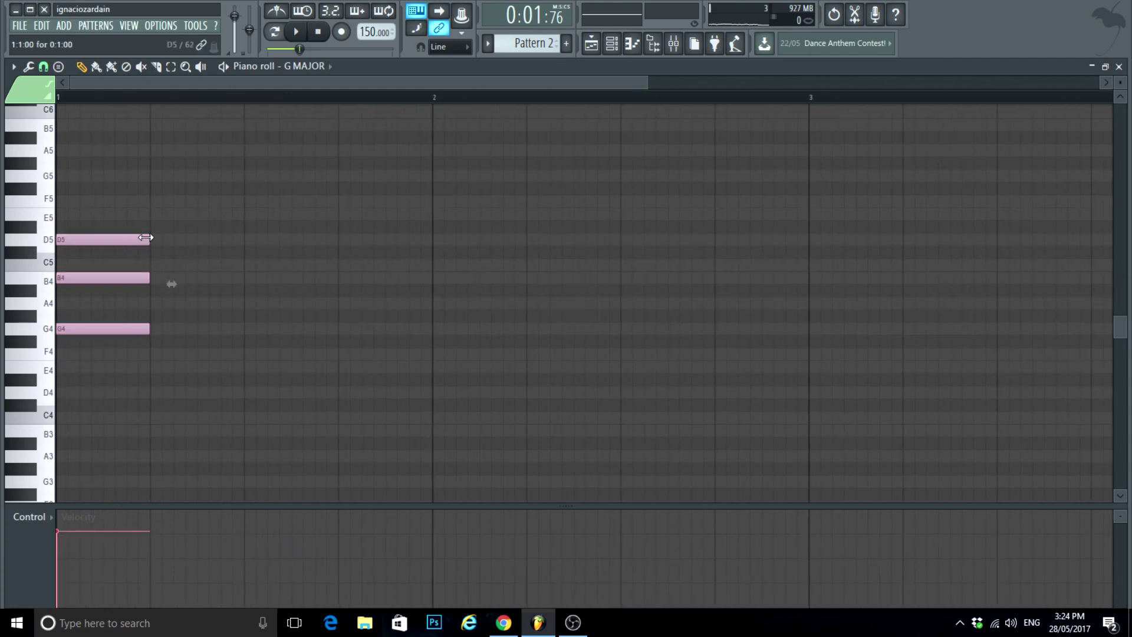
left_click_drag(145, 237, 755, 303)
left_click(754, 303)
right_click(767, 305)
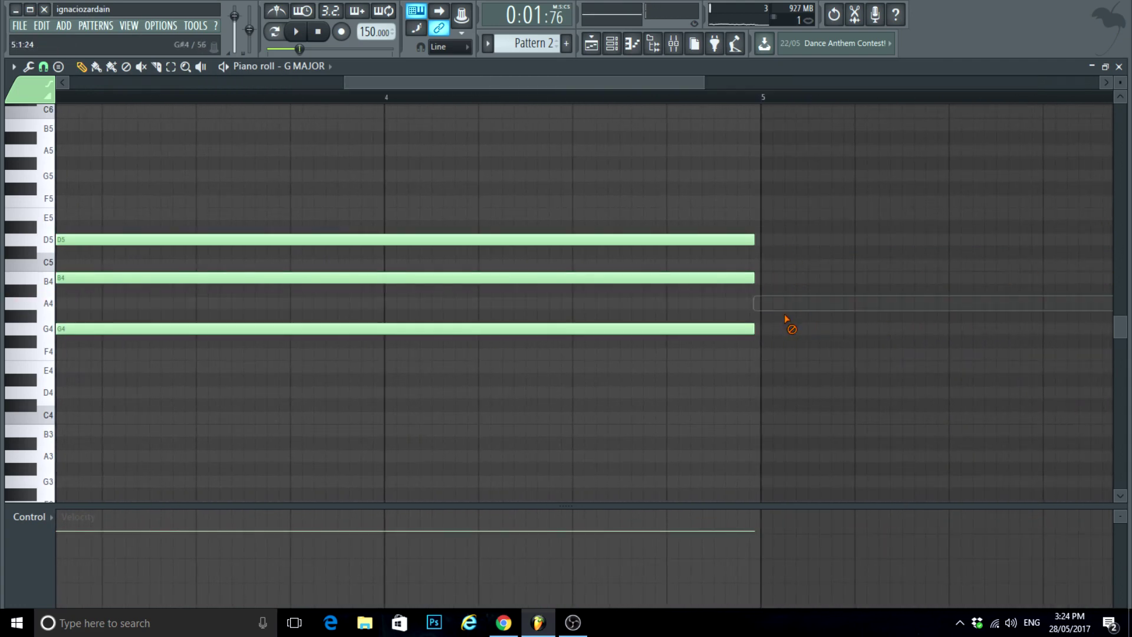
scroll(697, 247, "up", 3)
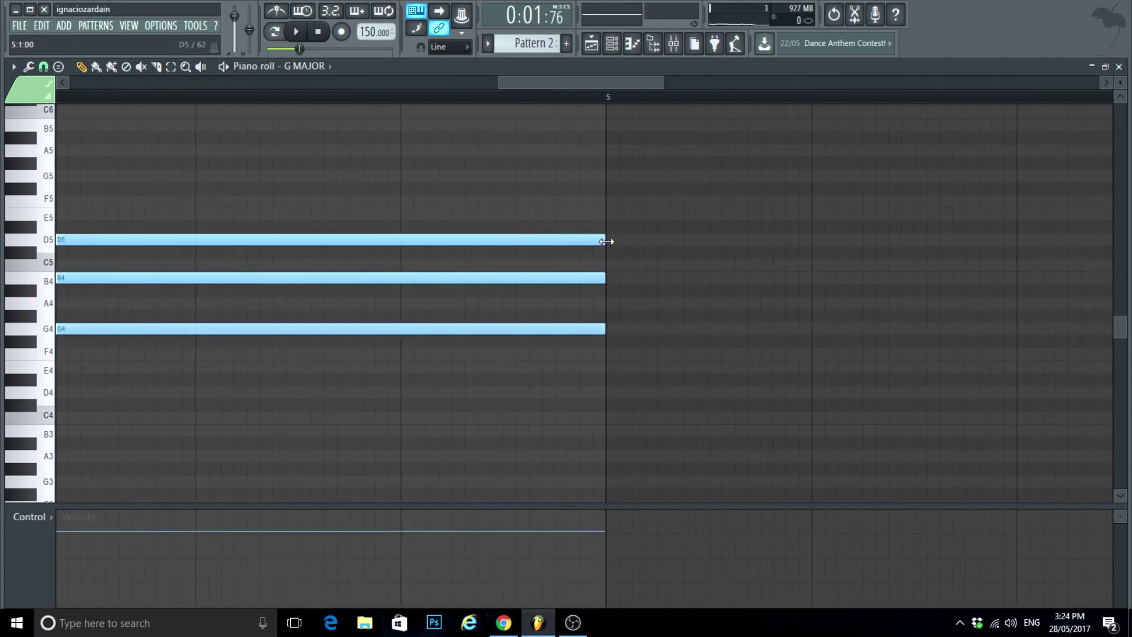
Step: Stamp a four-bar major chord rooted on G5 above the first chord
scroll(786, 336, "down", 5)
left_click(57, 67)
mouse_move(58, 68)
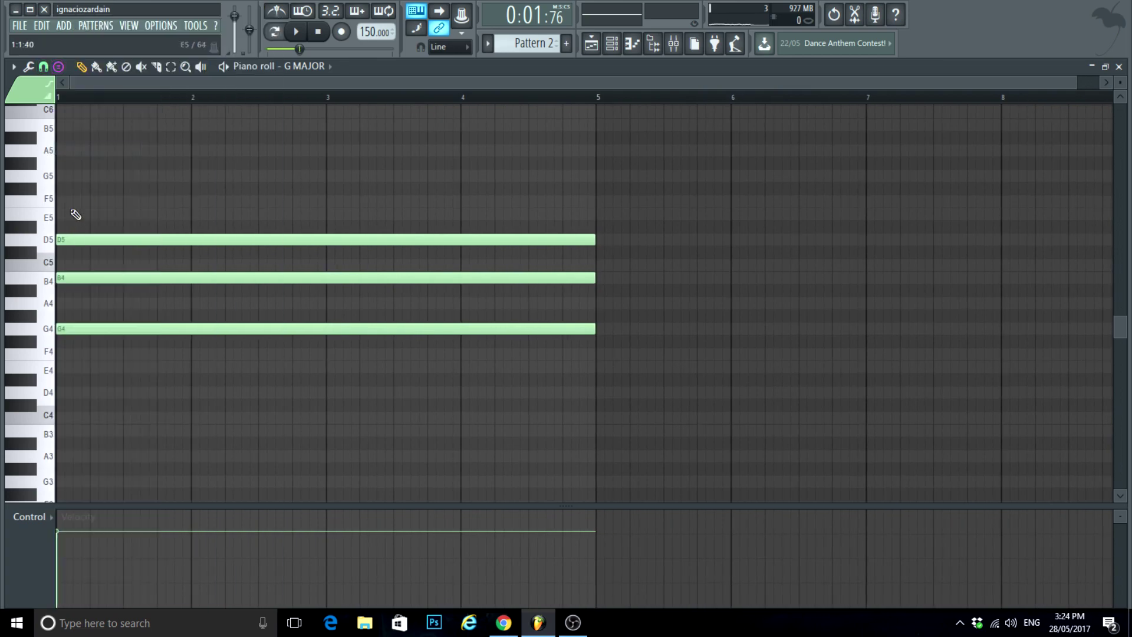
left_click(68, 180)
Step: Stamp another four-bar major chord rooted on G3 below the first chord
left_click(60, 68)
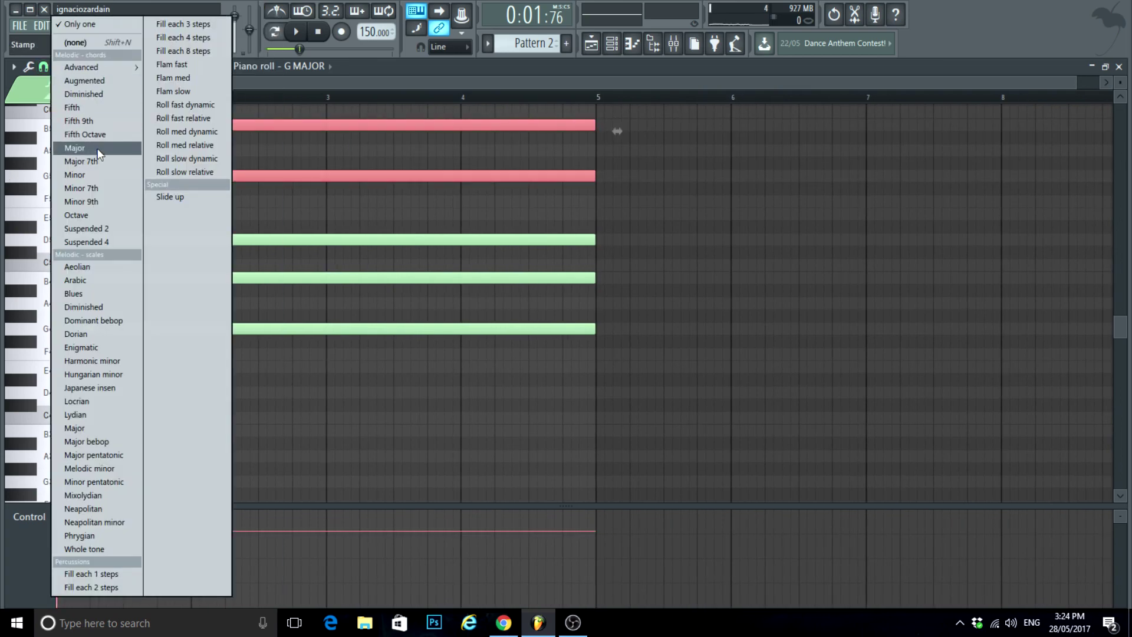
left_click(90, 148)
scroll(83, 352, "down", 3)
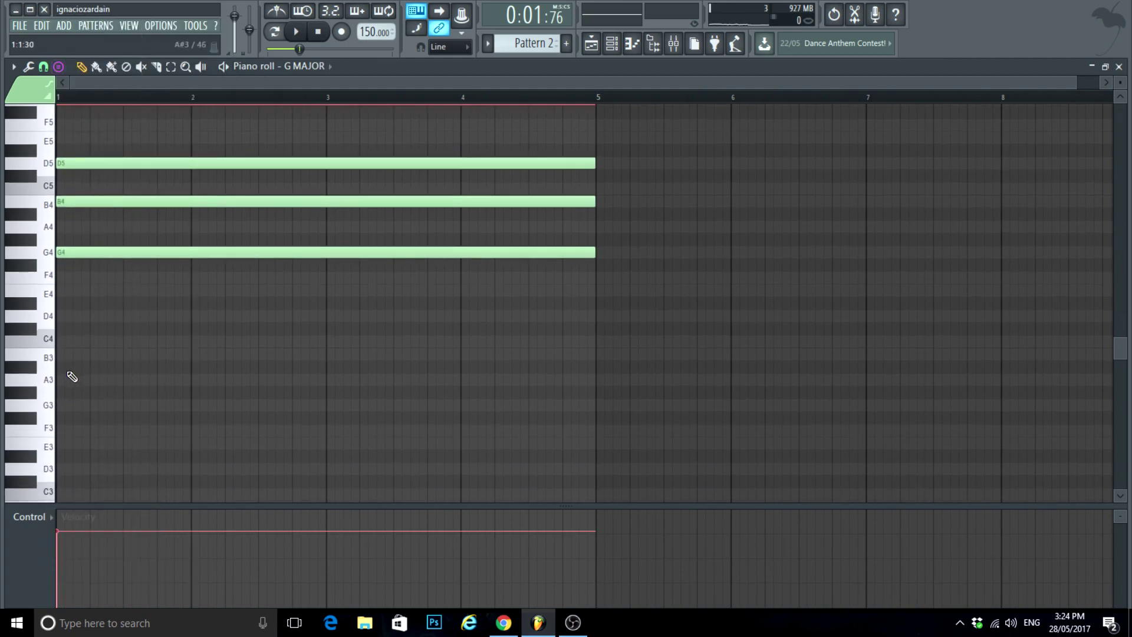
left_click(69, 408)
scroll(113, 348, "up", 6)
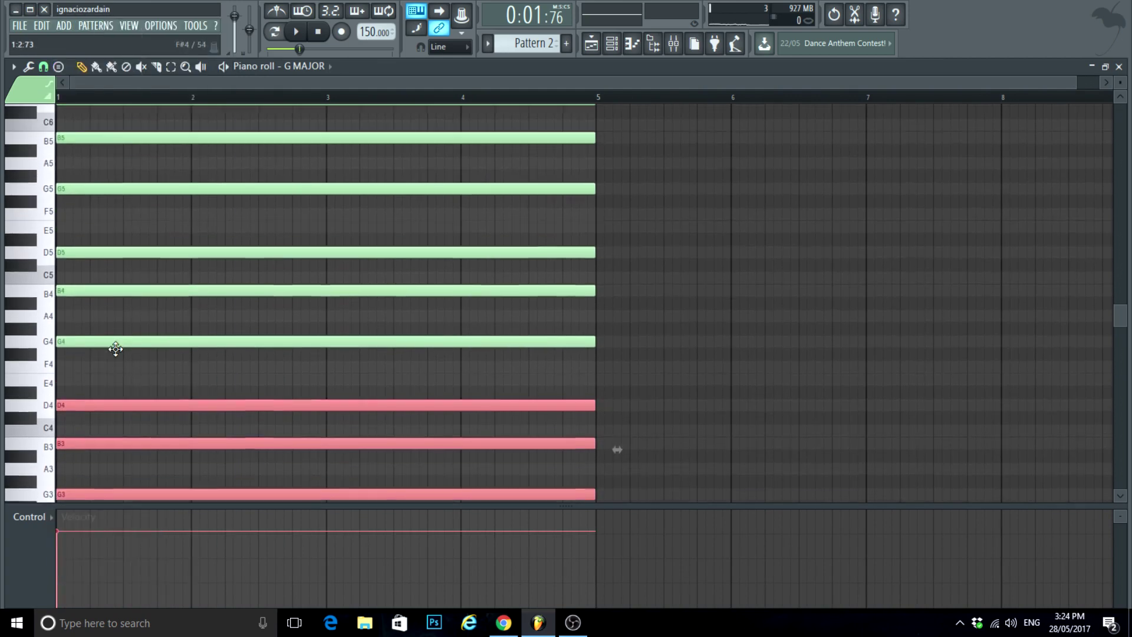
scroll(114, 351, "up", 1)
scroll(118, 352, "down", 2)
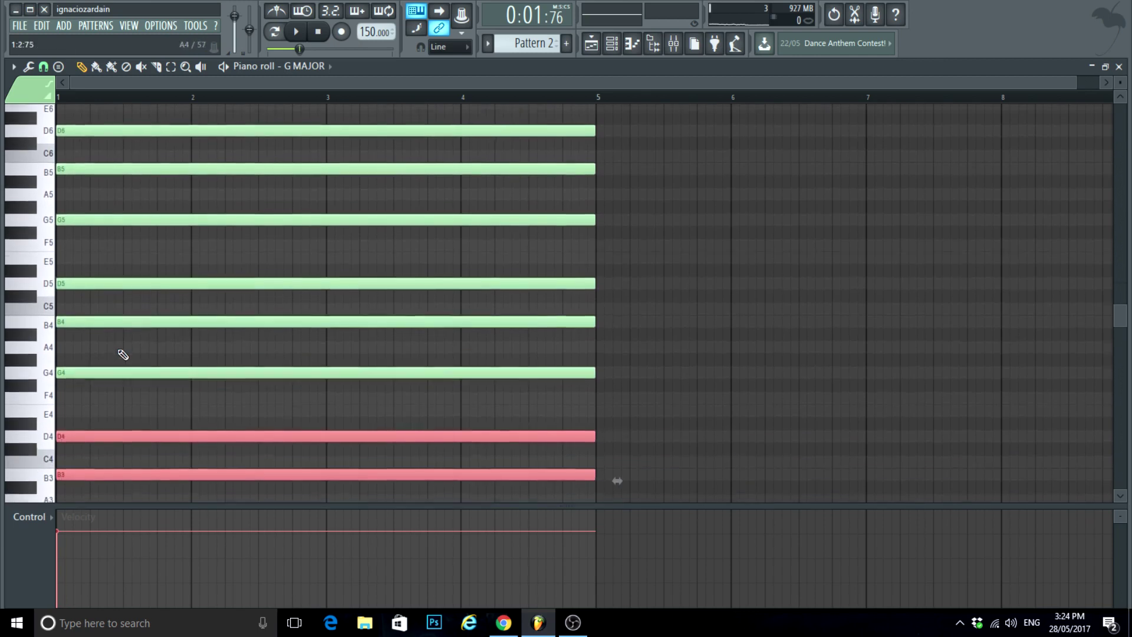
Step: Open line 1's piano roll in Pattern 2, using the G MAJOR notes as a ghost-note guide
left_click(621, 43)
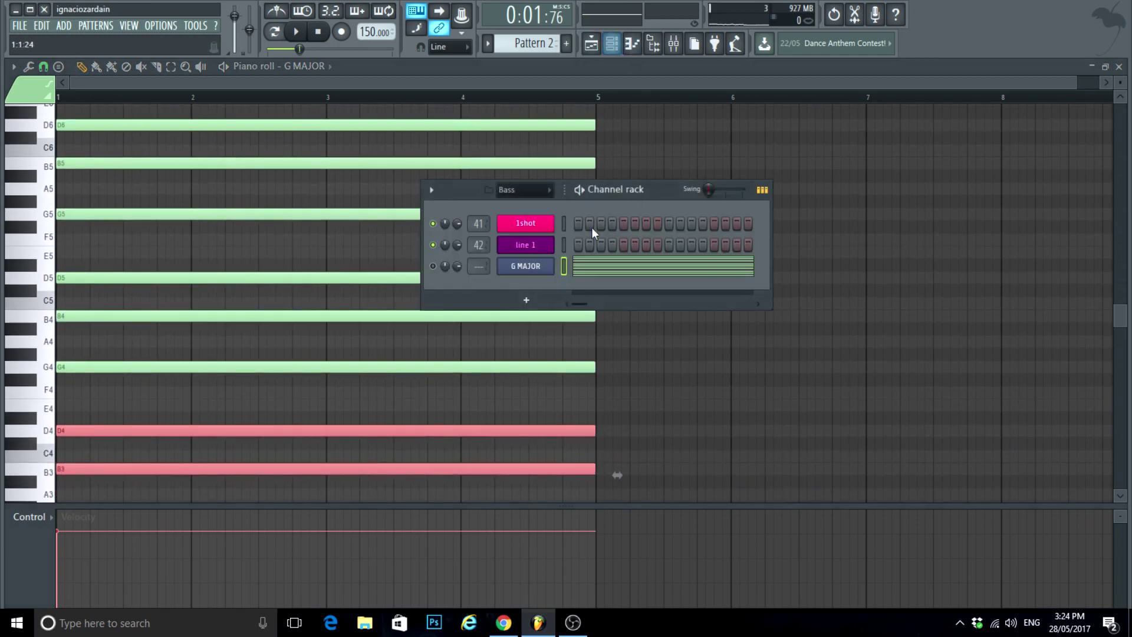
right_click(530, 251)
left_click(575, 248)
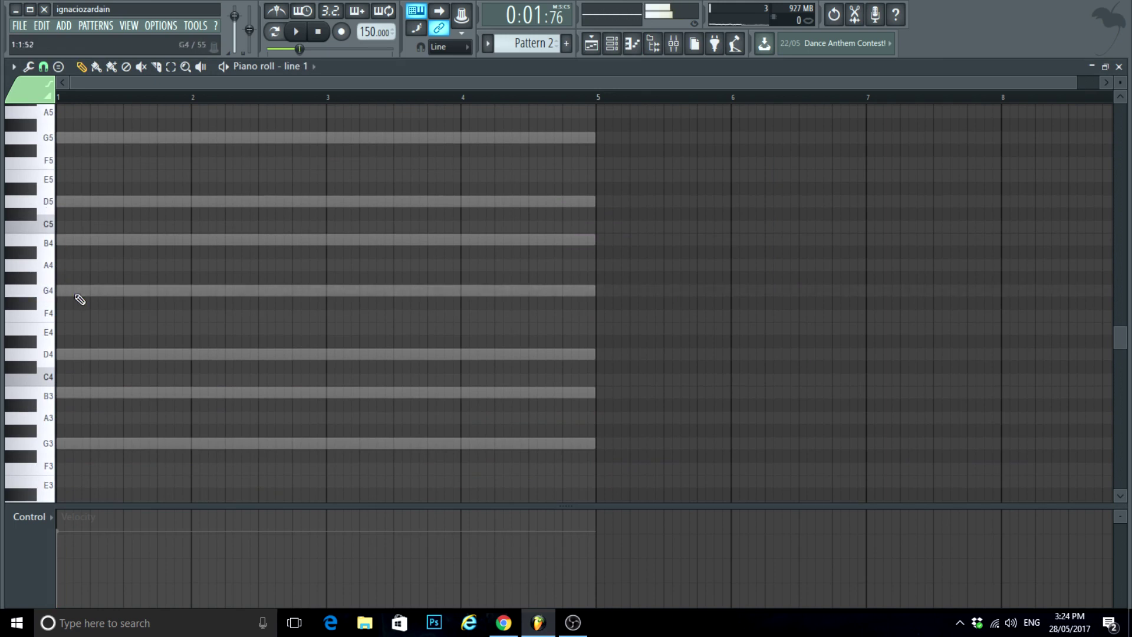
Step: Place a G4 note at the start of bar 1 in line 1's pattern and make it one beat long
left_click(76, 295)
left_click_drag(1065, 293, 101, 349)
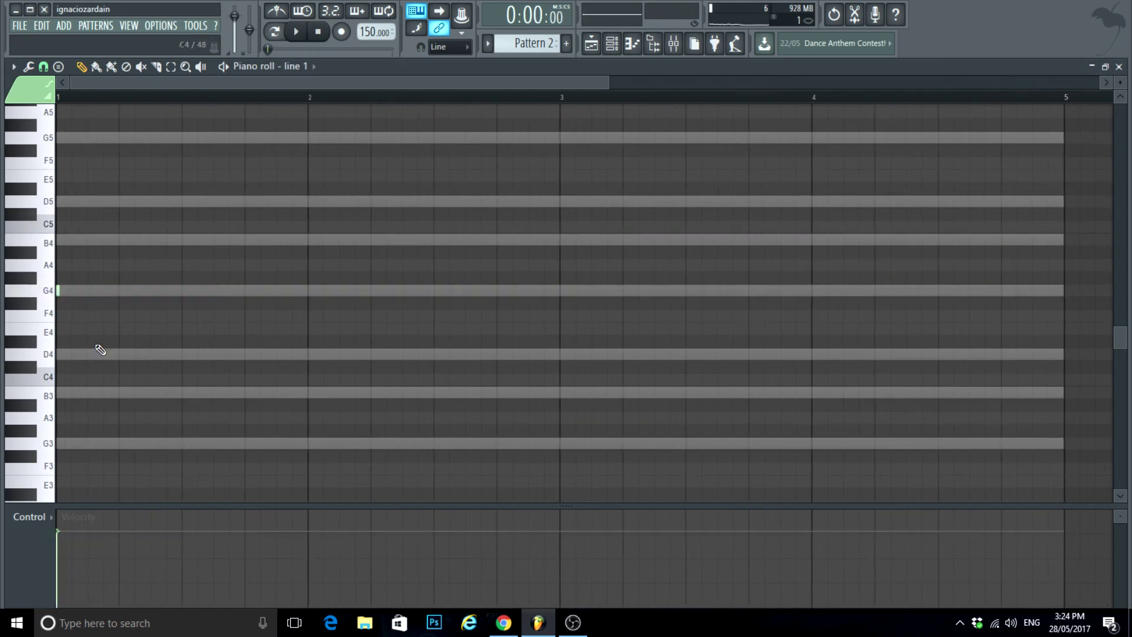
key("space")
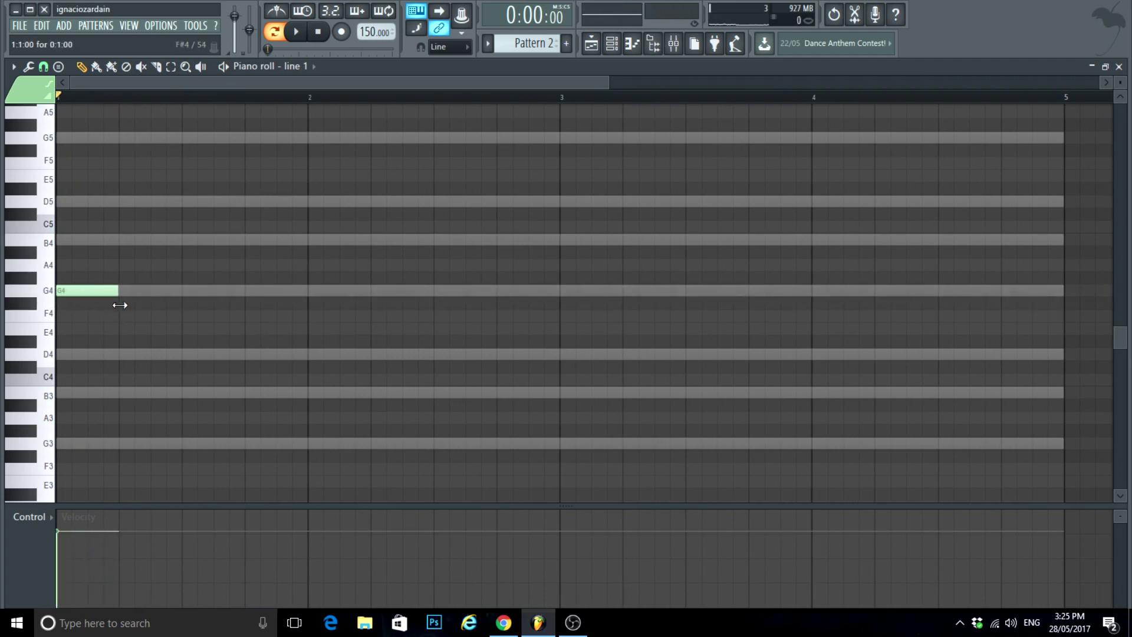
Step: Add half-beat B4 and D5 notes across beat 2, followed by another G4 on beat 3
scroll(119, 305, "up", 4)
left_click(234, 242)
scroll(372, 263, "up", 2)
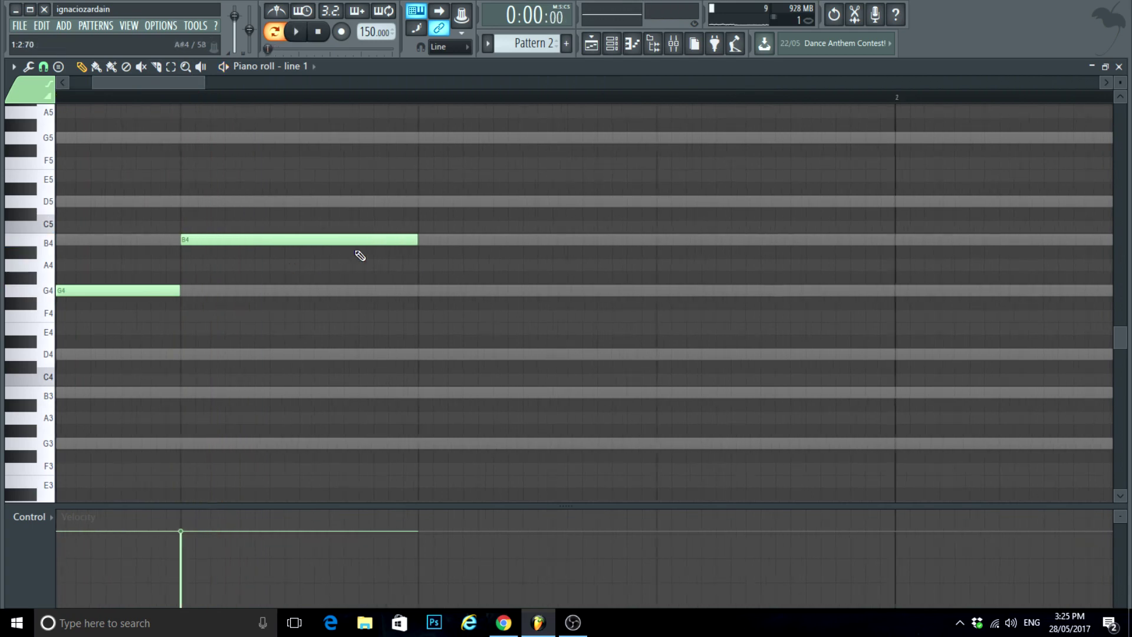
left_click_drag(446, 240, 301, 247)
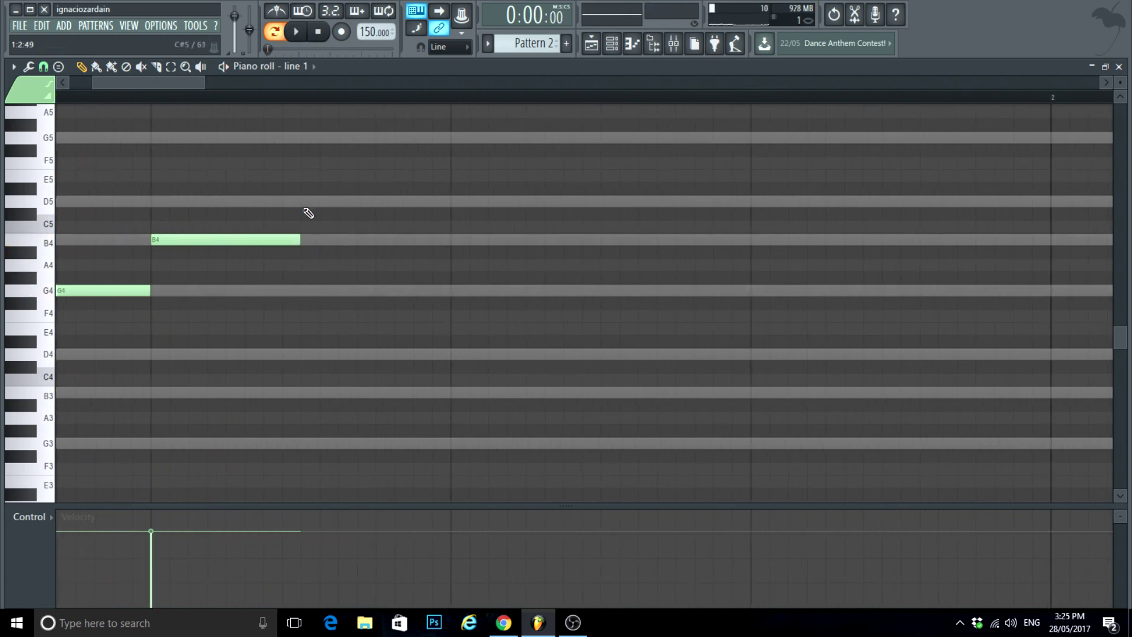
left_click(307, 201)
key("space")
left_click(459, 290)
scroll(460, 336, "down", 2)
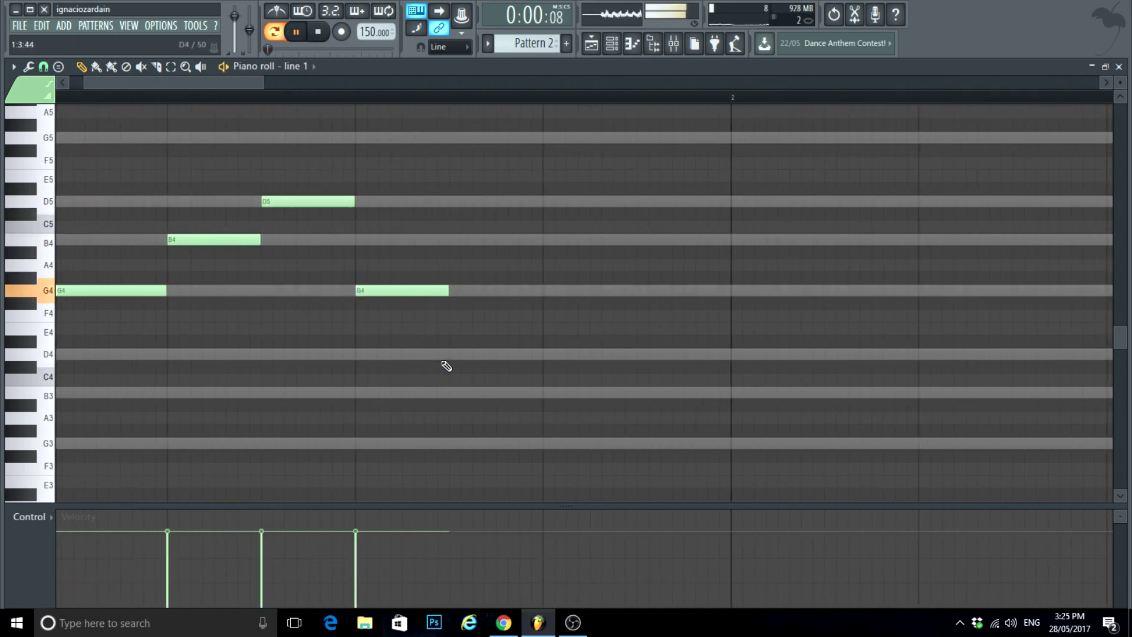
Step: Try a D4 after a shortened beat 3 G4, delete it, and extend that G4 to one full beat
left_click(460, 354)
scroll(435, 331, "up", 2)
left_click_drag(497, 303, 416, 301)
key("space")
right_click(544, 350)
left_click(423, 354)
key("space")
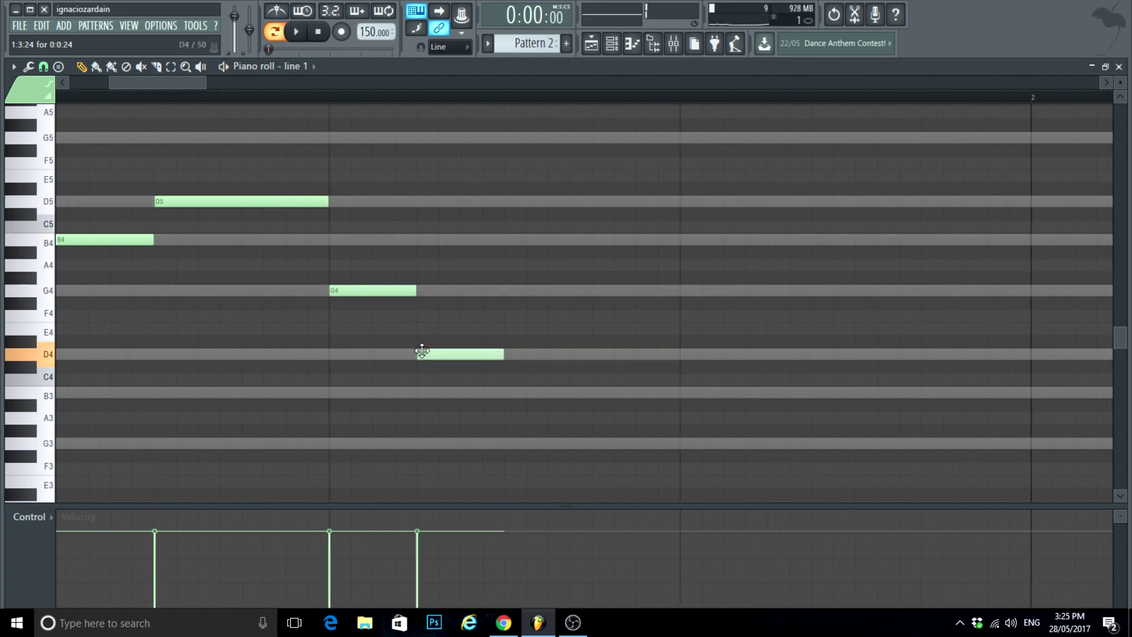
right_click(498, 356)
left_click_drag(417, 290, 682, 318)
key("space")
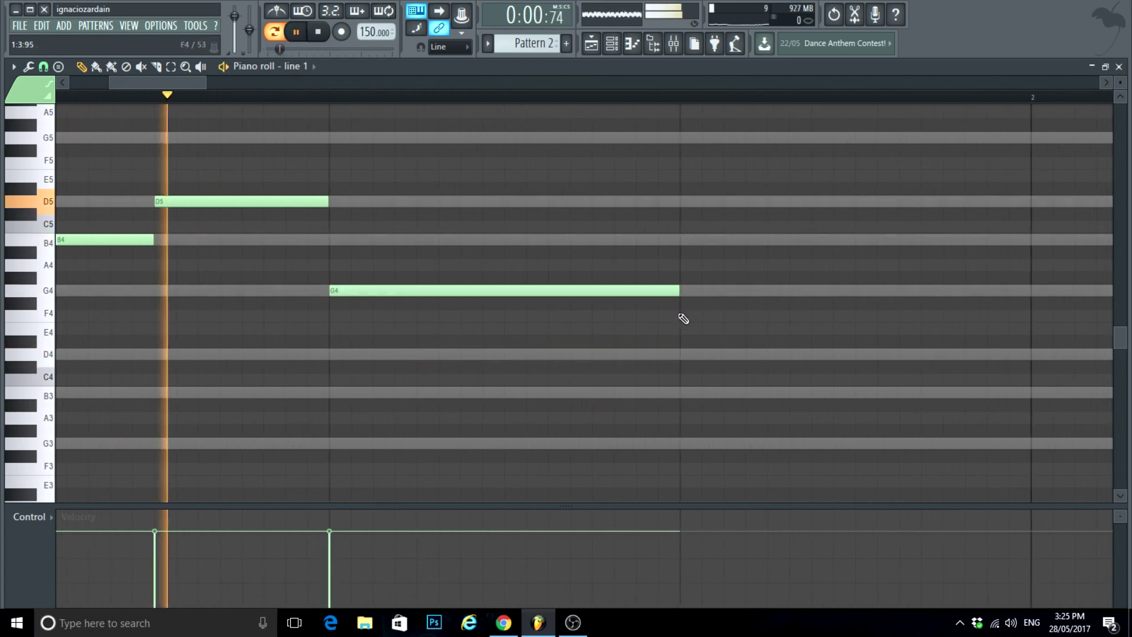
Step: Open line 1's Serum effects and turn off the compressor, phaser and distortion
scroll(562, 112, "down", 2)
key("F5")
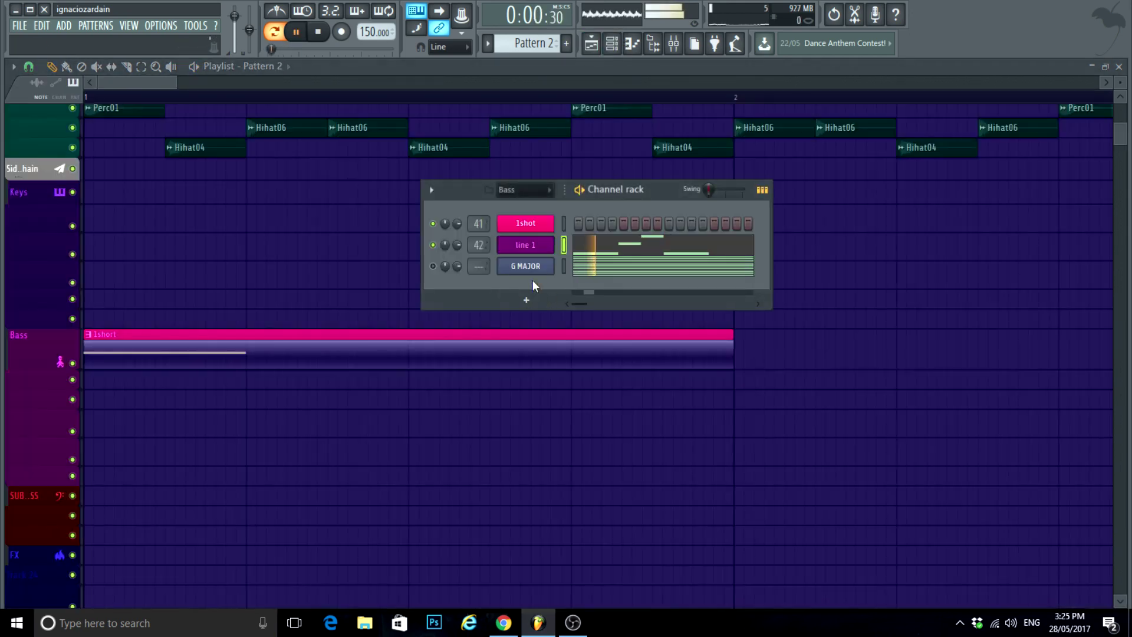
left_click(548, 245)
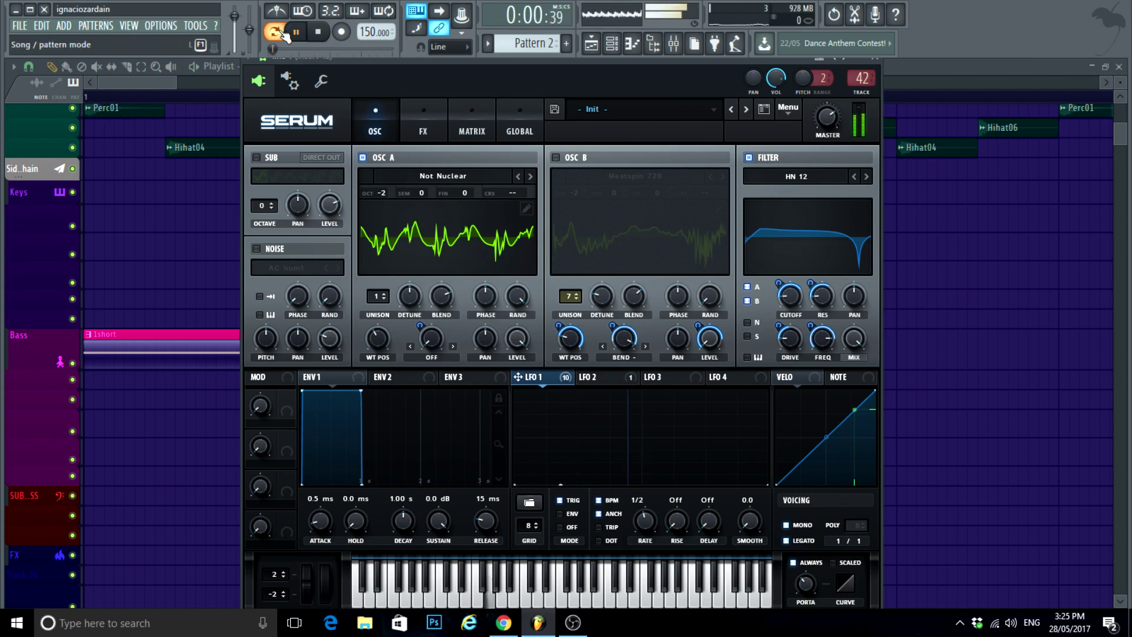
left_click(422, 110)
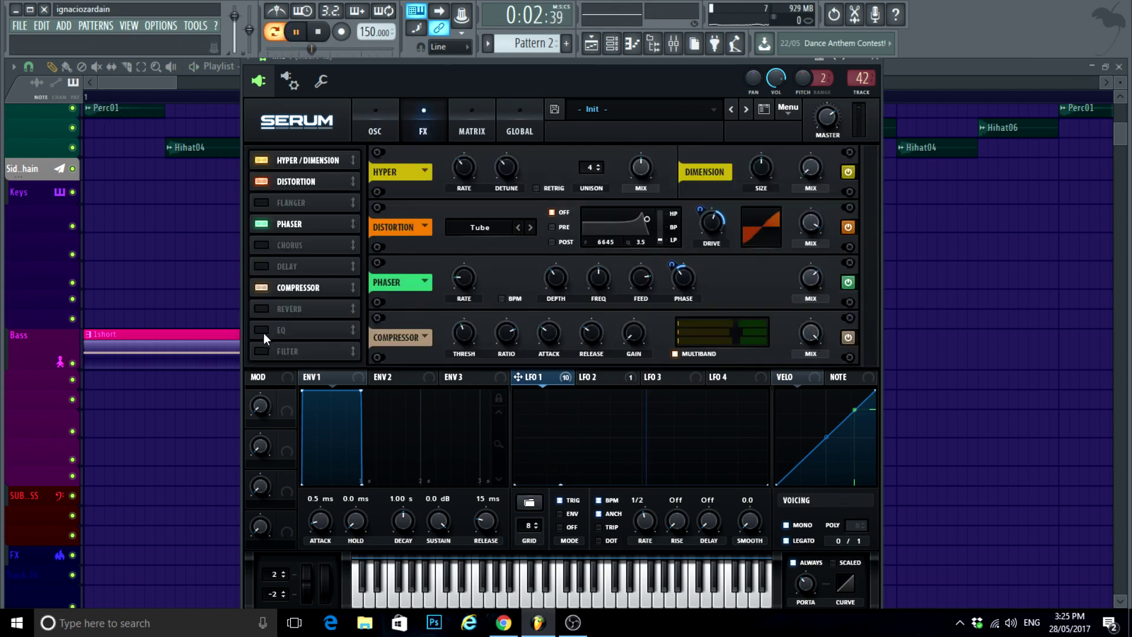
left_click(261, 288)
left_click(261, 224)
left_click(261, 181)
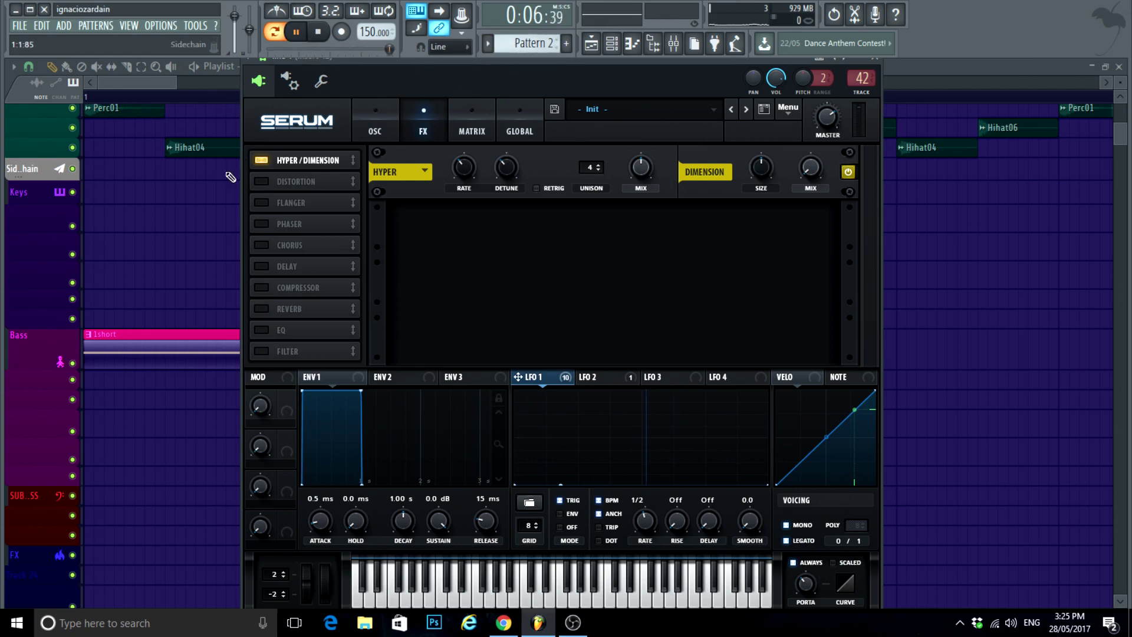
Step: Try Pattern 2 as a playlist clip just below the 1short bass clip, play the song, and delete the clip
left_click(229, 219)
scroll(228, 253, "down", 1)
scroll(169, 265, "up", 4)
key("space")
left_click_drag(201, 185, 275, 416)
key("space")
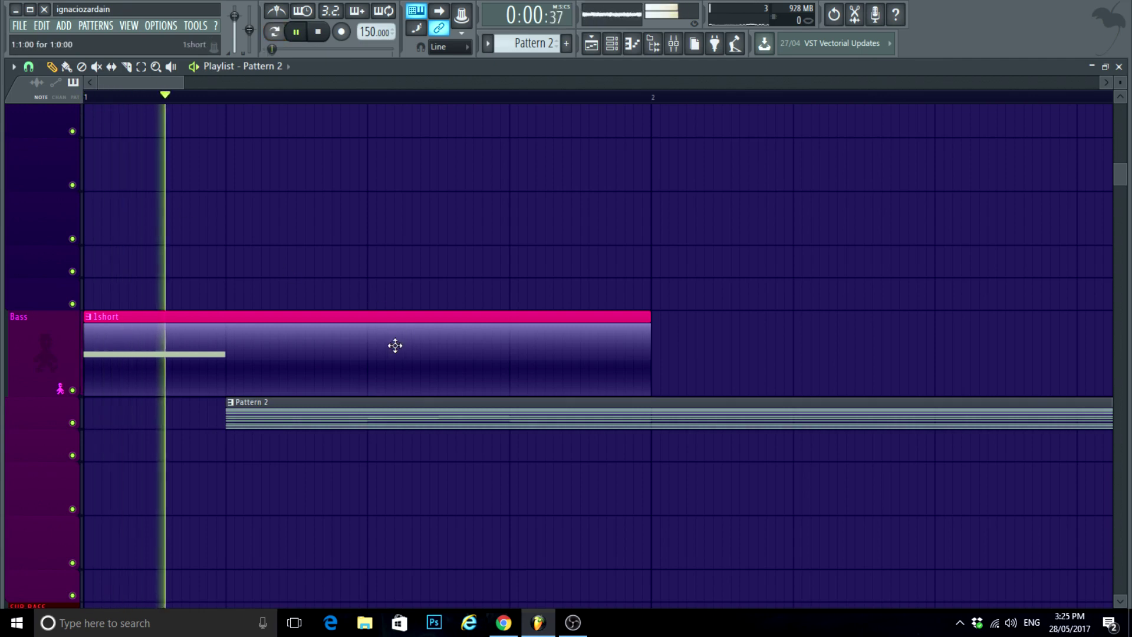
scroll(336, 482, "down", 3)
right_click(366, 416)
key("space")
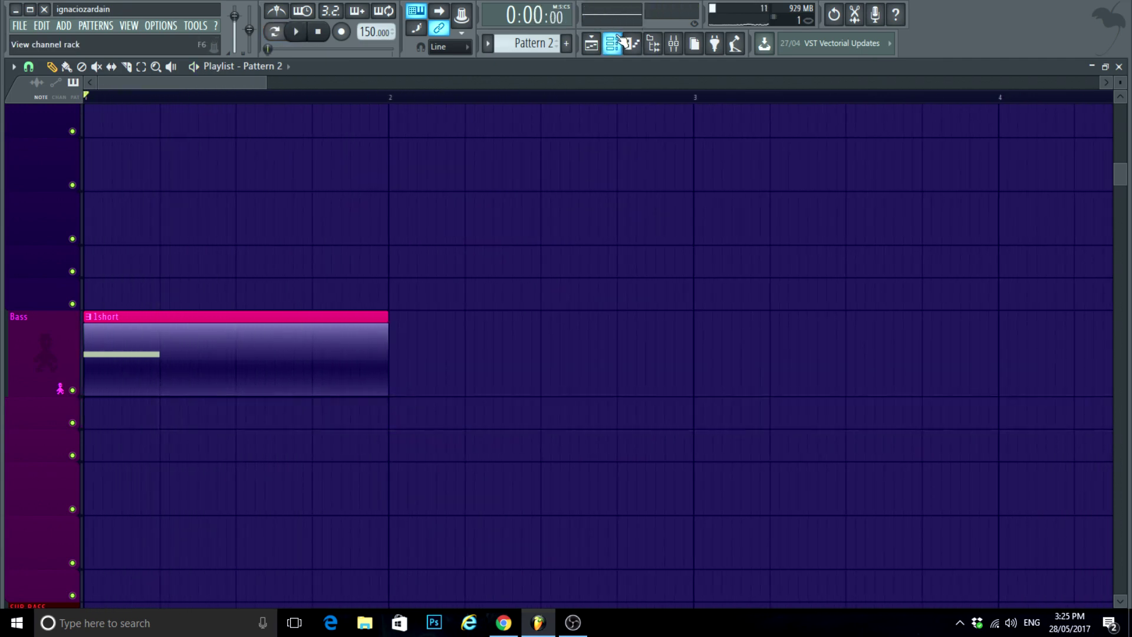
Step: In line 1's Serum, shape LFO 1 into a single hump and assign it to oscillator A's wavetable position
left_click(611, 43)
left_click(546, 251)
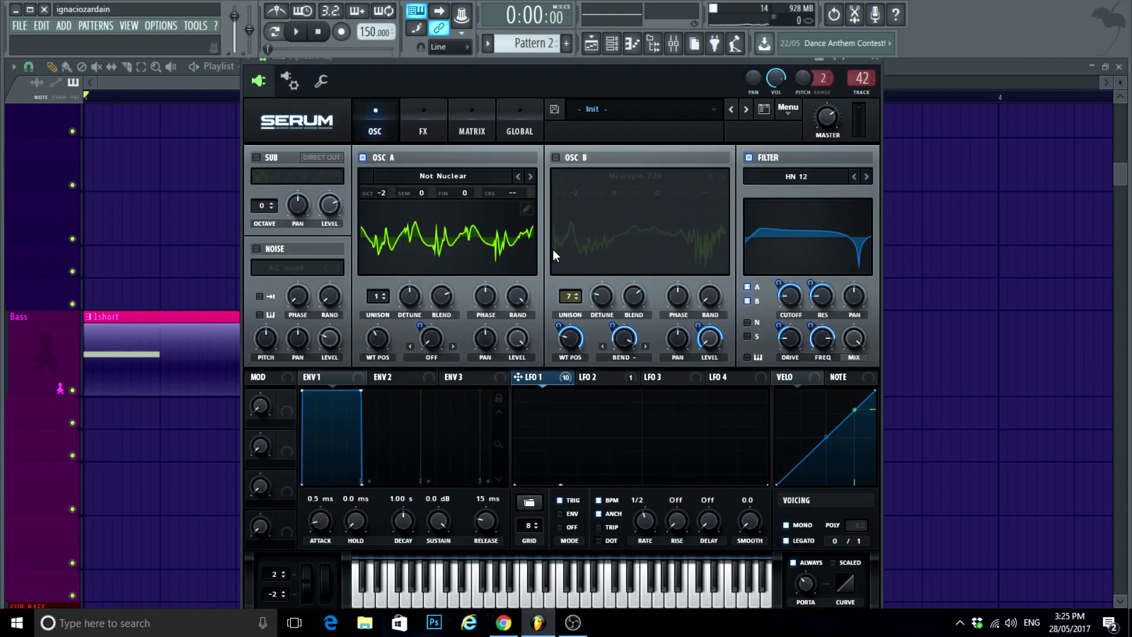
left_click(530, 176)
left_click_drag(571, 484, 594, 419)
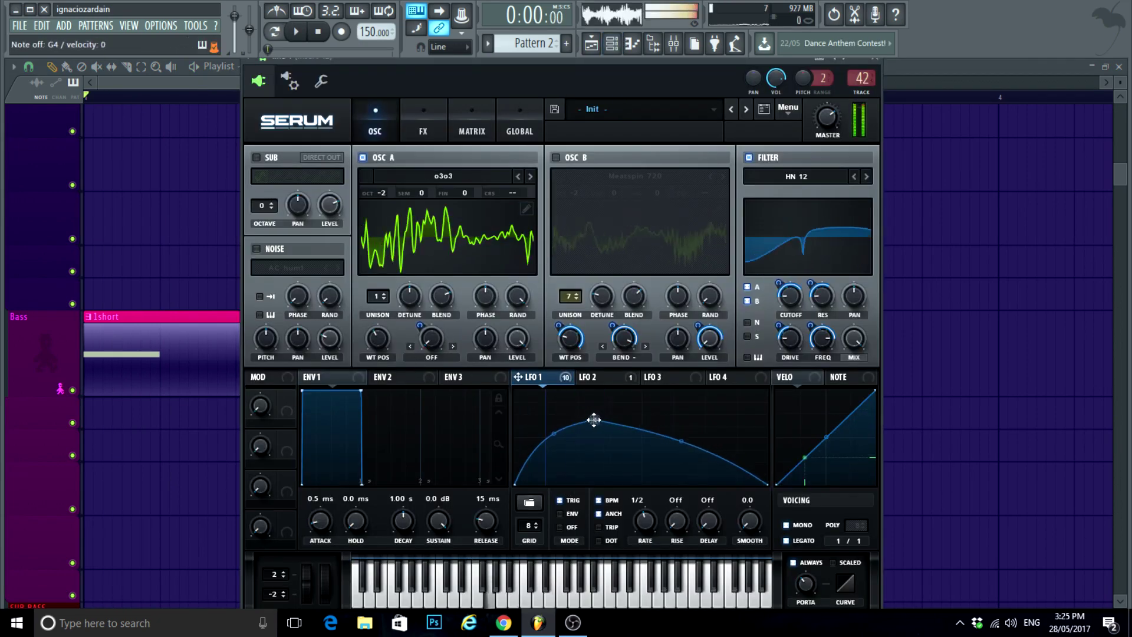
left_click_drag(518, 376, 377, 339)
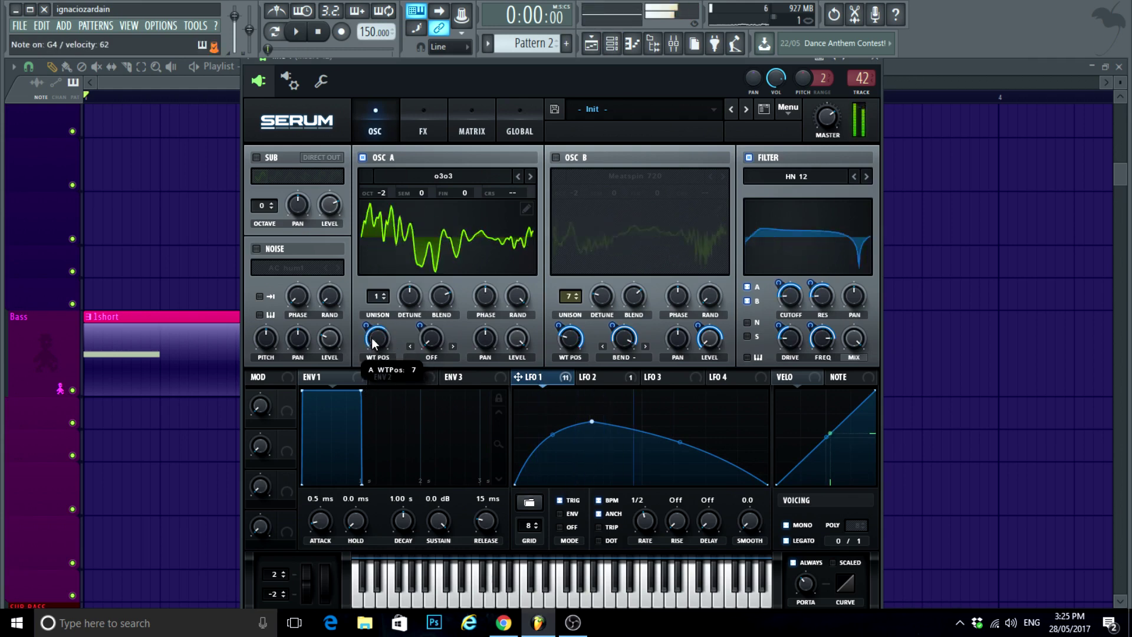
Step: Switch oscillator A to the Offsety wavetable and move LFO 1's peak lower and slightly earlier
left_click(531, 173)
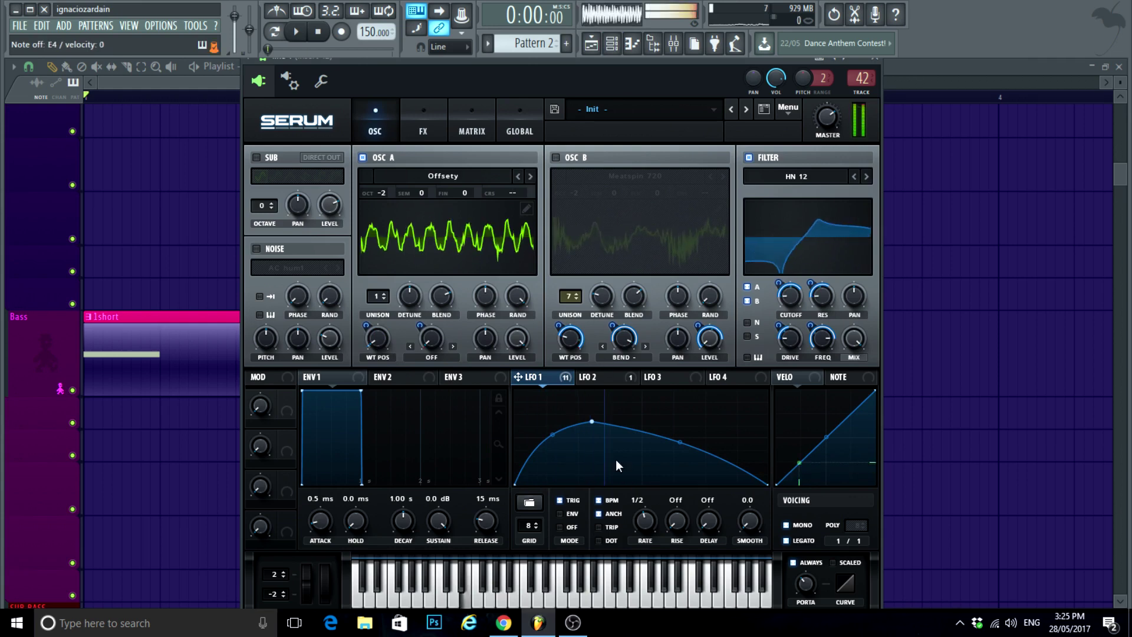
left_click_drag(591, 422, 570, 441)
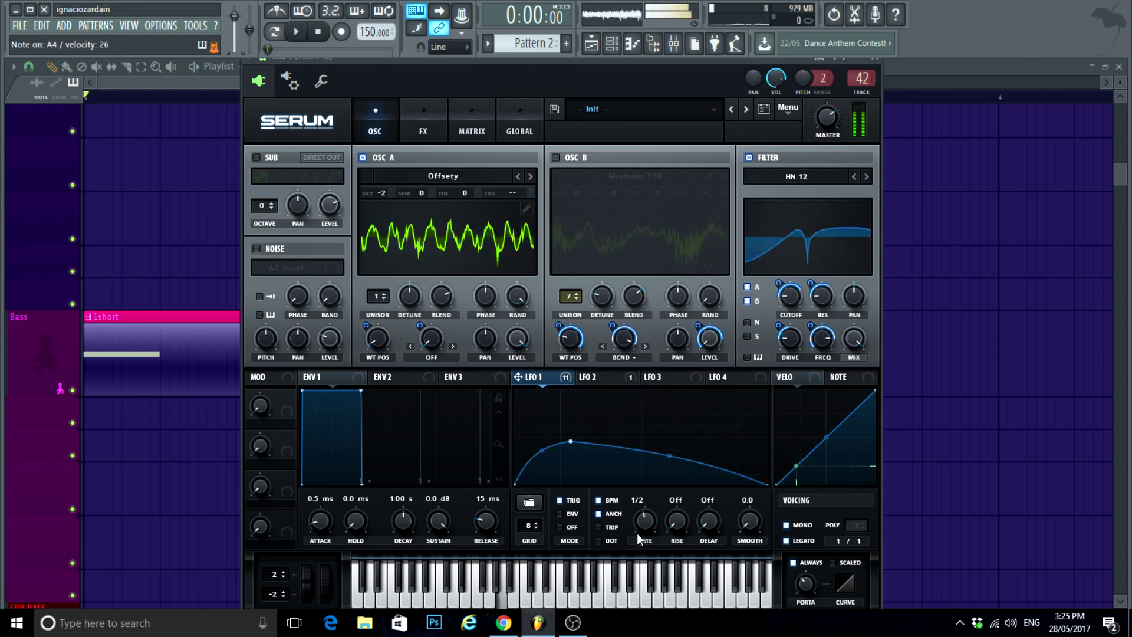
left_click_drag(663, 501, 646, 513)
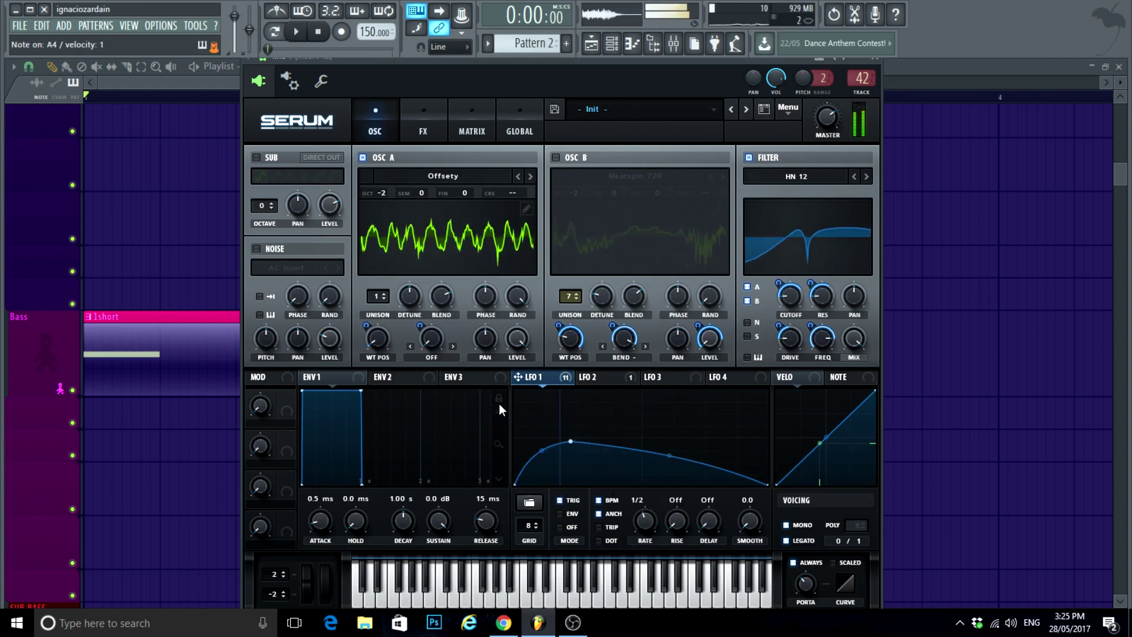
Step: Set oscillator A's warp mode to Bend + and its wavetable to phase Speech
left_click(453, 347)
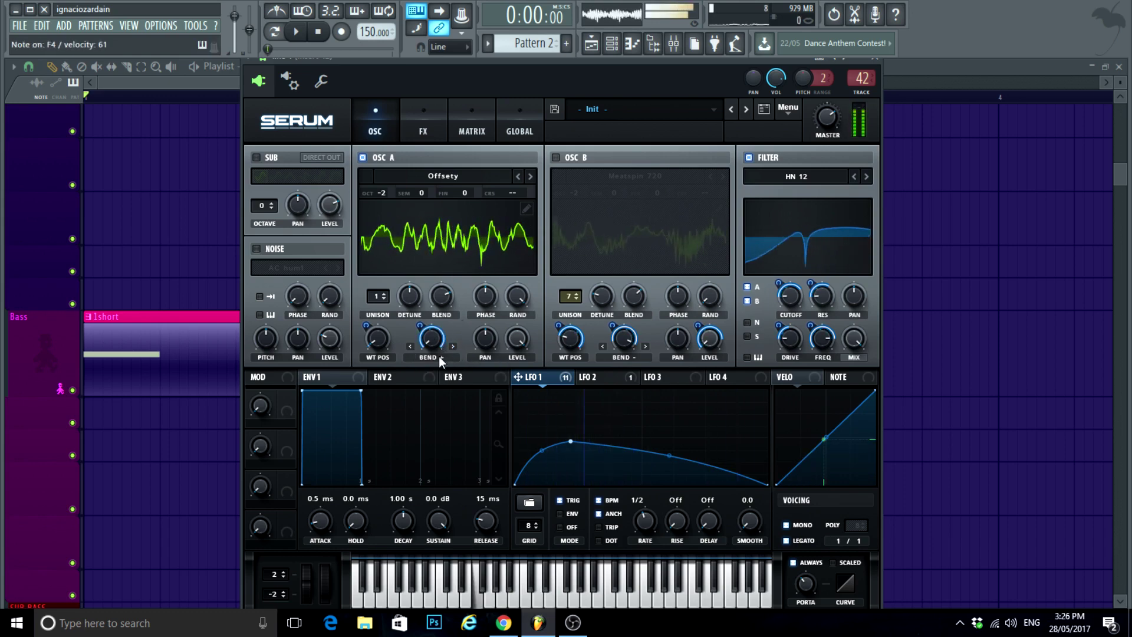
left_click_drag(377, 333, 404, 272)
left_click(530, 174)
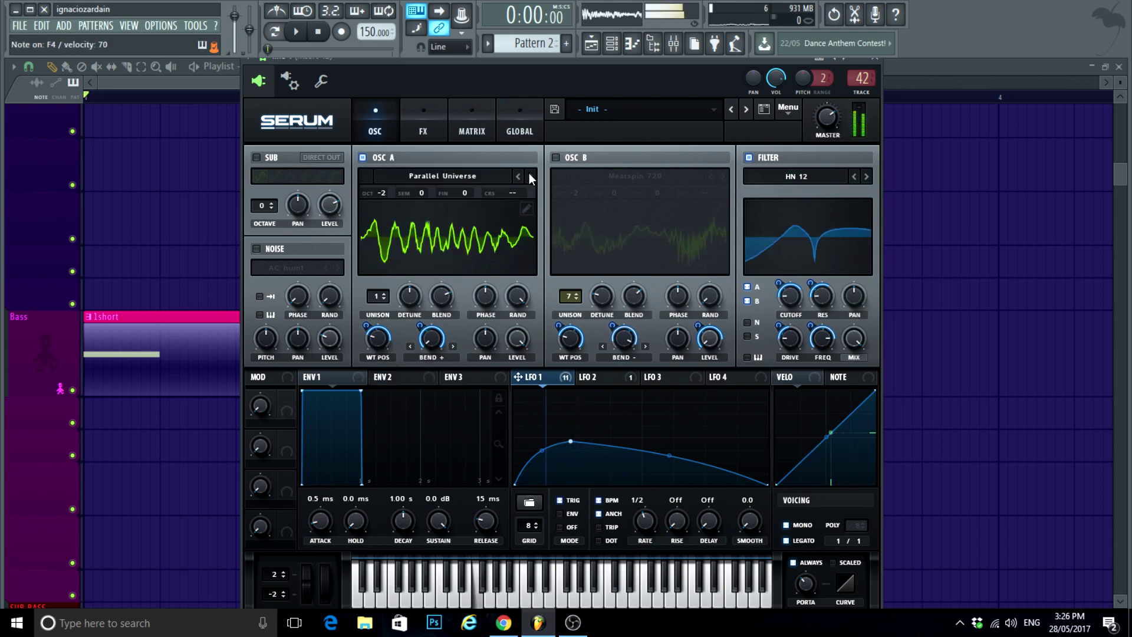
left_click(530, 174)
left_click(530, 176)
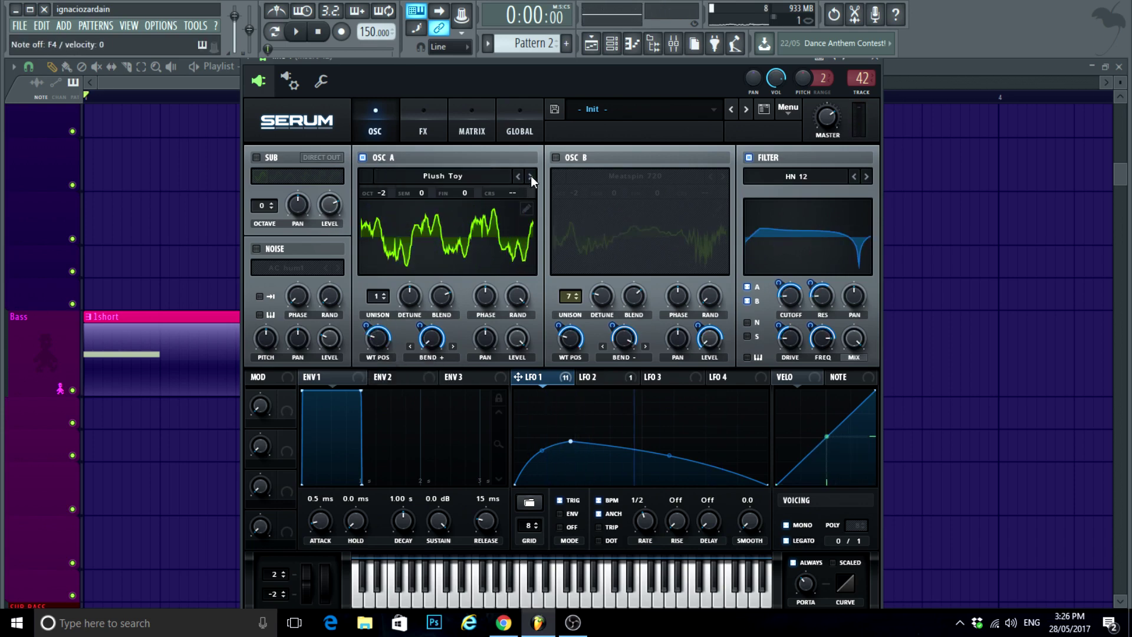
left_click(518, 175)
Step: Adjust oscillator A's wavetable position, set LFO 1's filter cutoff modulation to 50, and close Serum
mouse_move(372, 344)
left_mouse_down()
mouse_move(375, 359)
mouse_move(384, 338)
left_mouse_up()
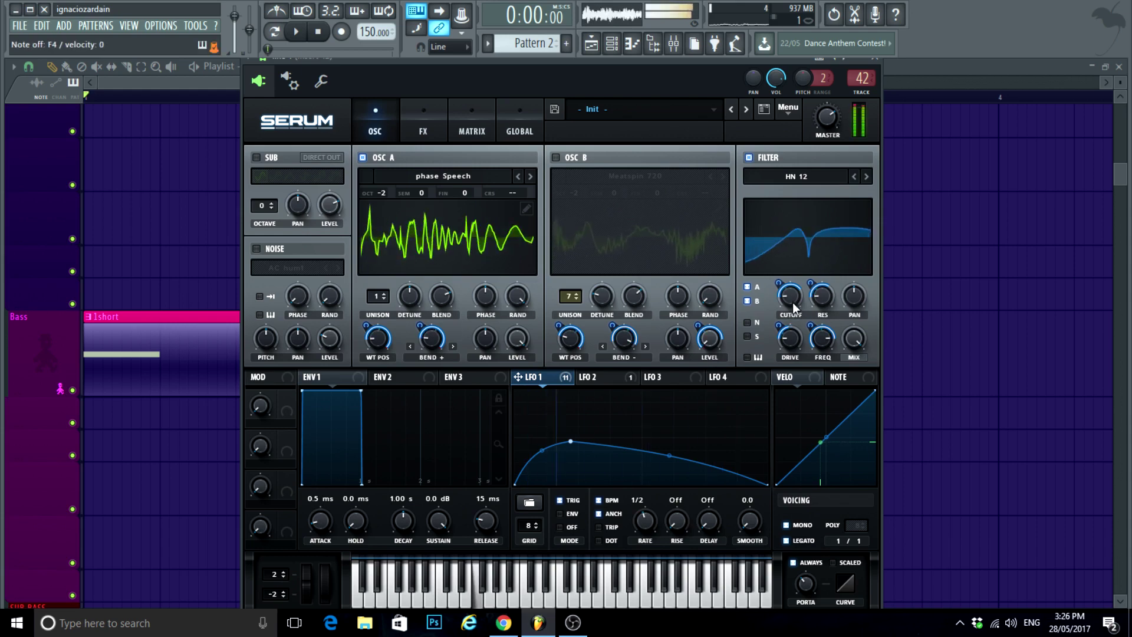
mouse_move(792, 301)
left_mouse_down()
mouse_move(796, 266)
mouse_move(789, 301)
left_mouse_up()
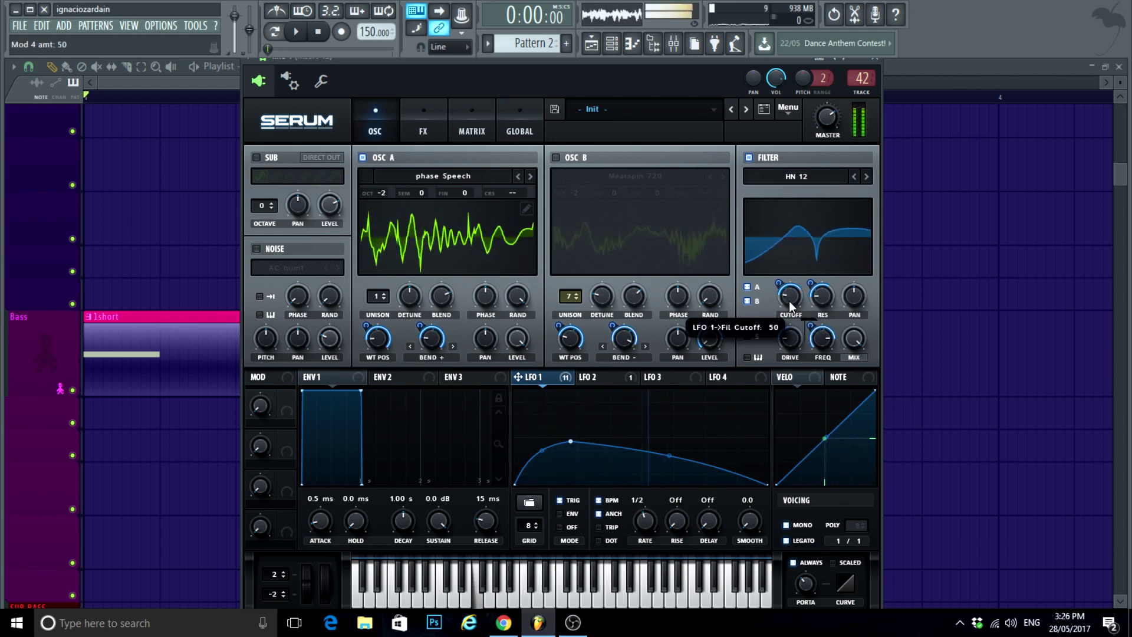
left_click(113, 100)
Step: In line 1's piano roll, delete the B4, D5 and beat 3 G4 notes, keeping only the opening G4
left_click(611, 50)
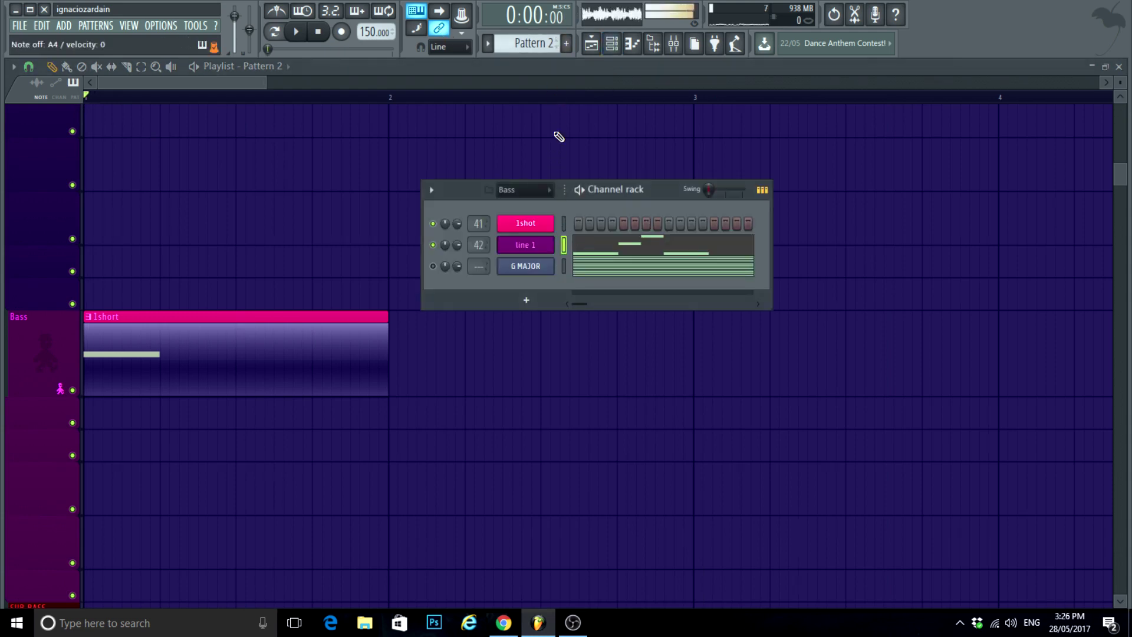
left_click(638, 246)
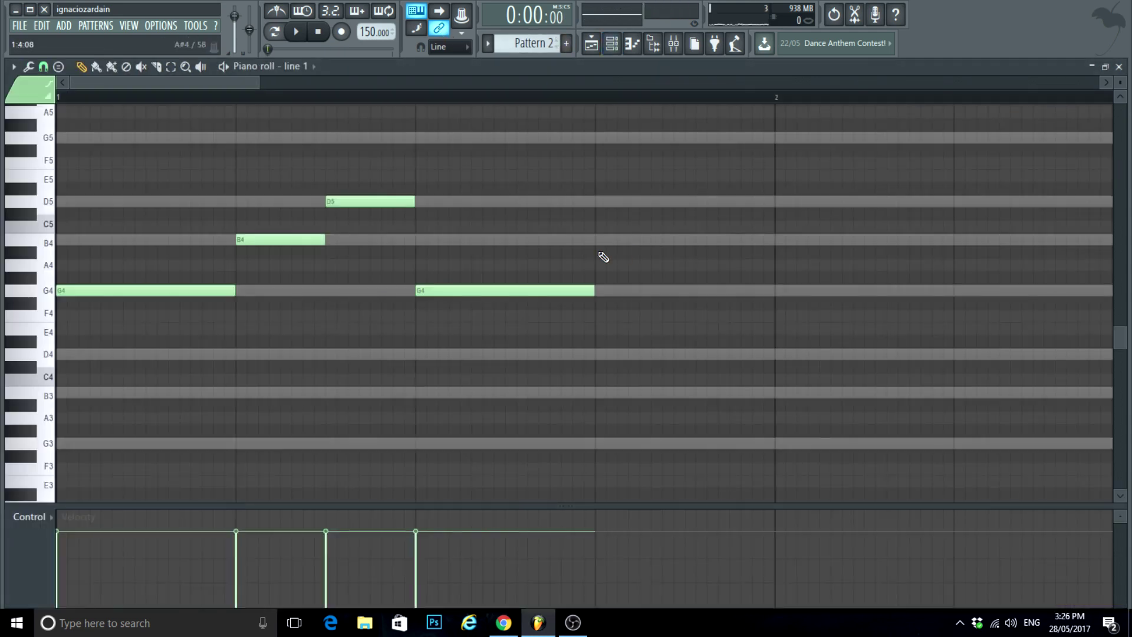
right_click(380, 196)
right_click(280, 238)
right_click(505, 290)
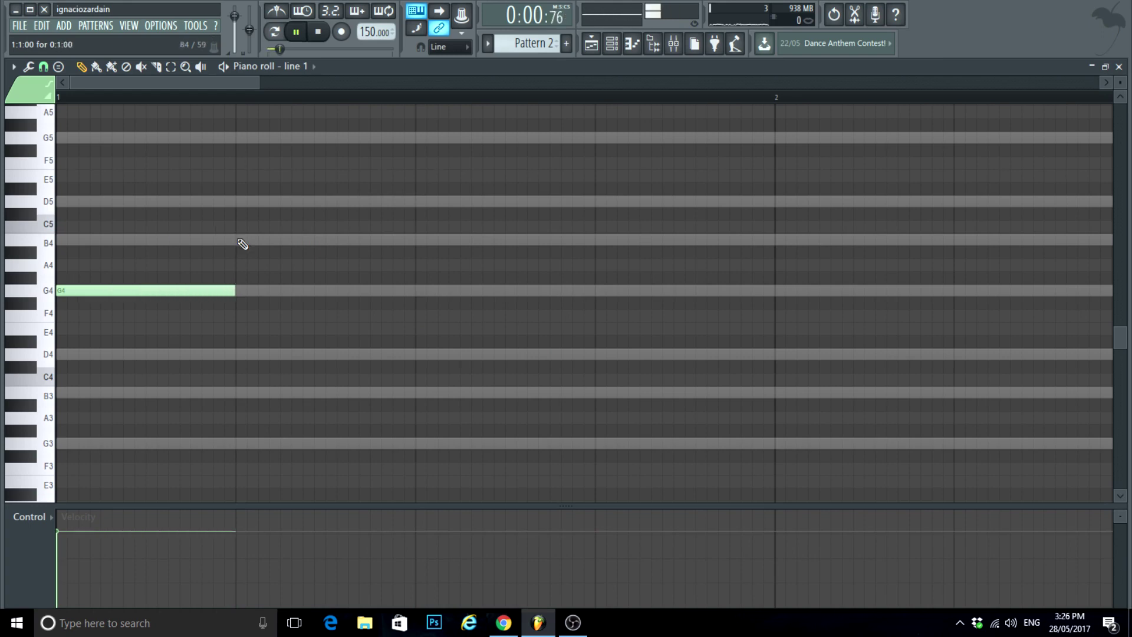
Step: In pattern playback mode, trim the first G4 slightly and add two short G4 notes across beat 2 with small gaps
left_click(274, 32)
scroll(313, 298, "up", 2)
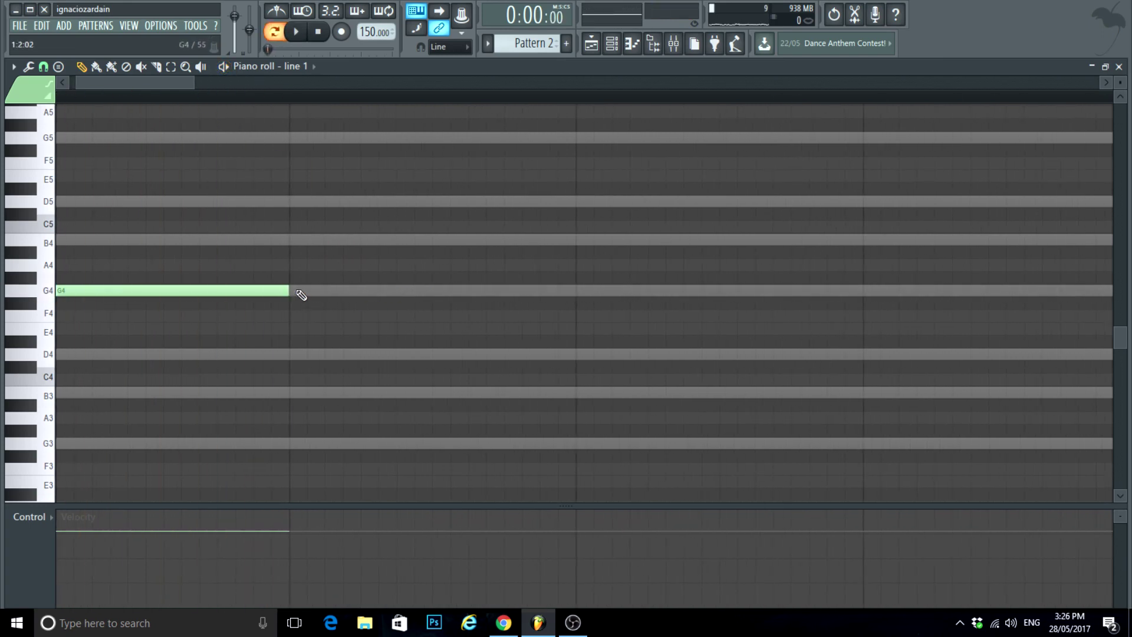
left_click(298, 295)
left_click_drag(285, 290, 274, 292)
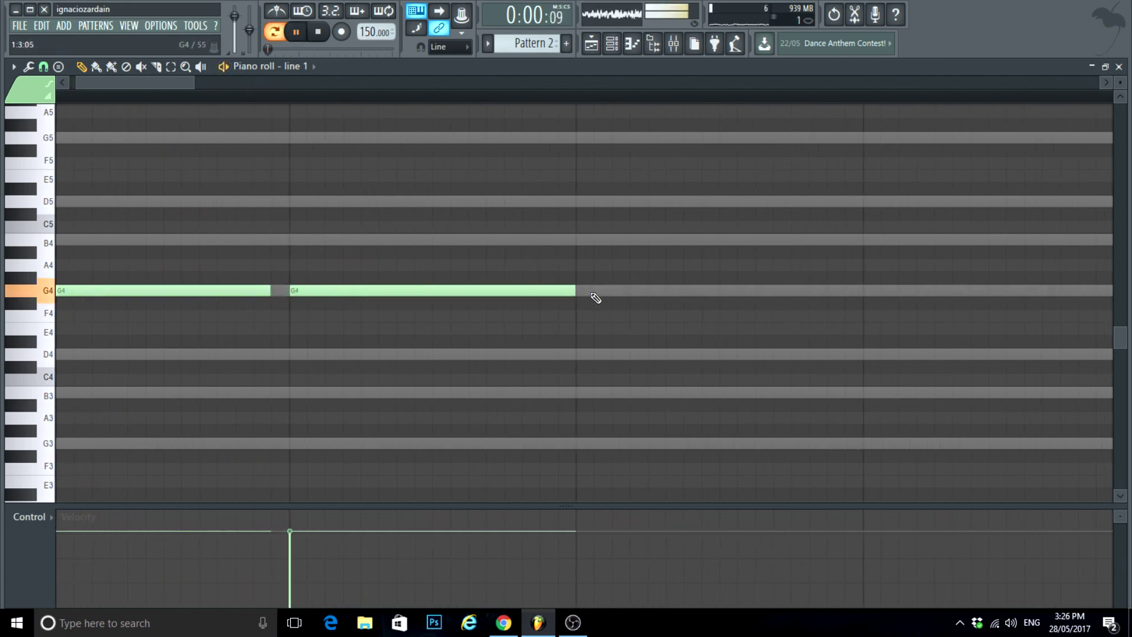
key("space")
left_click_drag(574, 292, 501, 295)
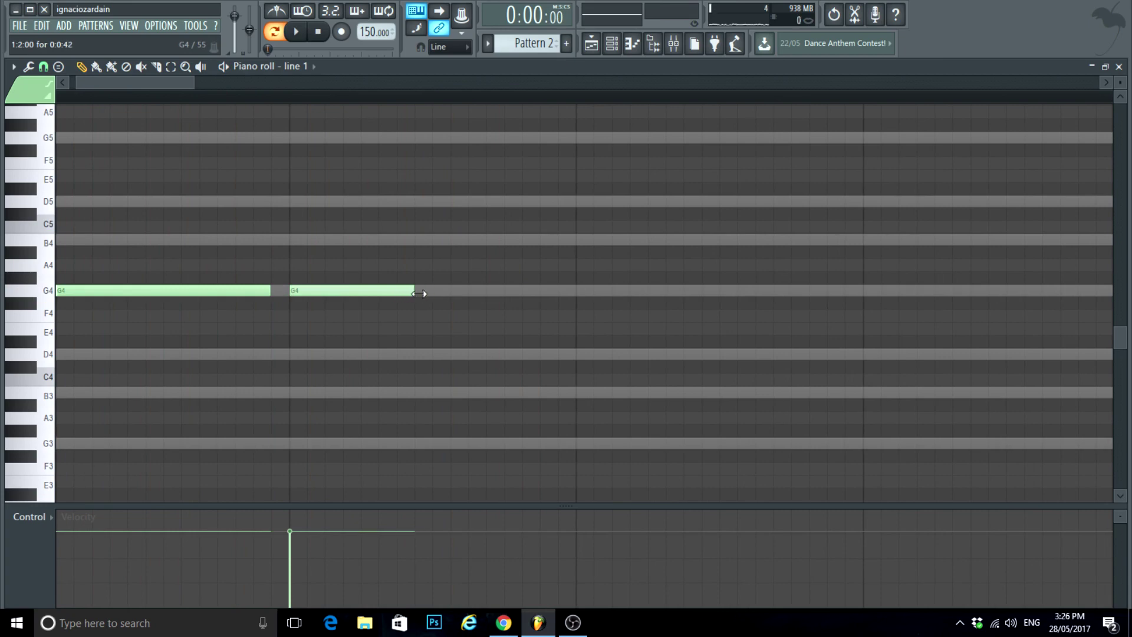
scroll(431, 312, "down", 2)
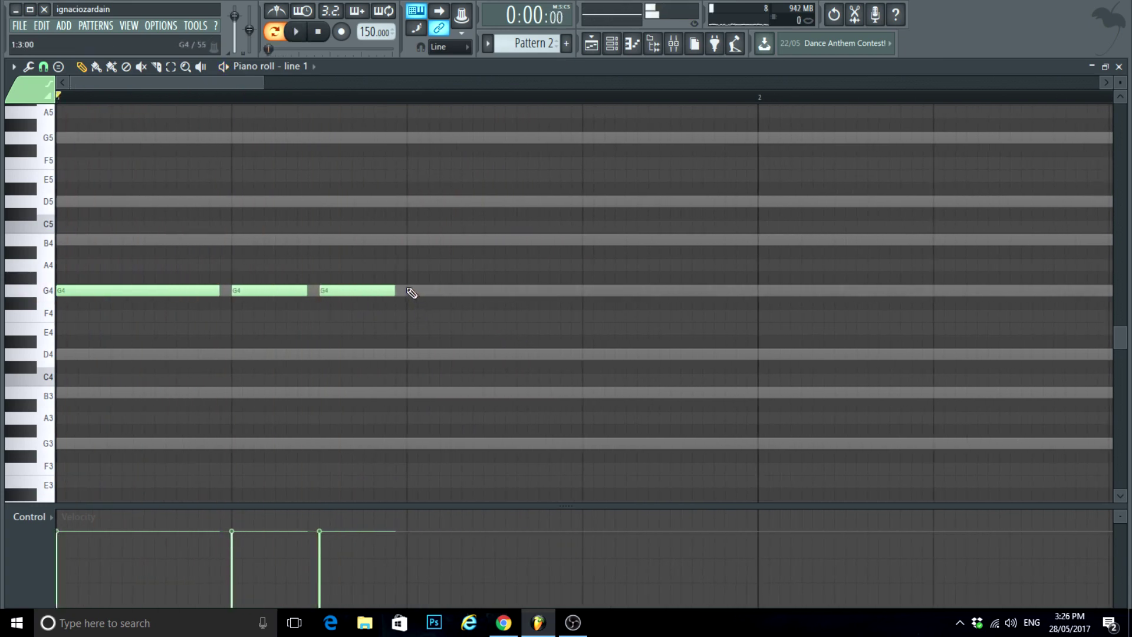
Step: Add a one-beat G4 on beat 3 and play the pattern to audition the rhythm
key("space")
left_click_drag(481, 239, 566, 290)
key("space")
key("space")
key("space")
key("space")
scroll(420, 341, "down", 2)
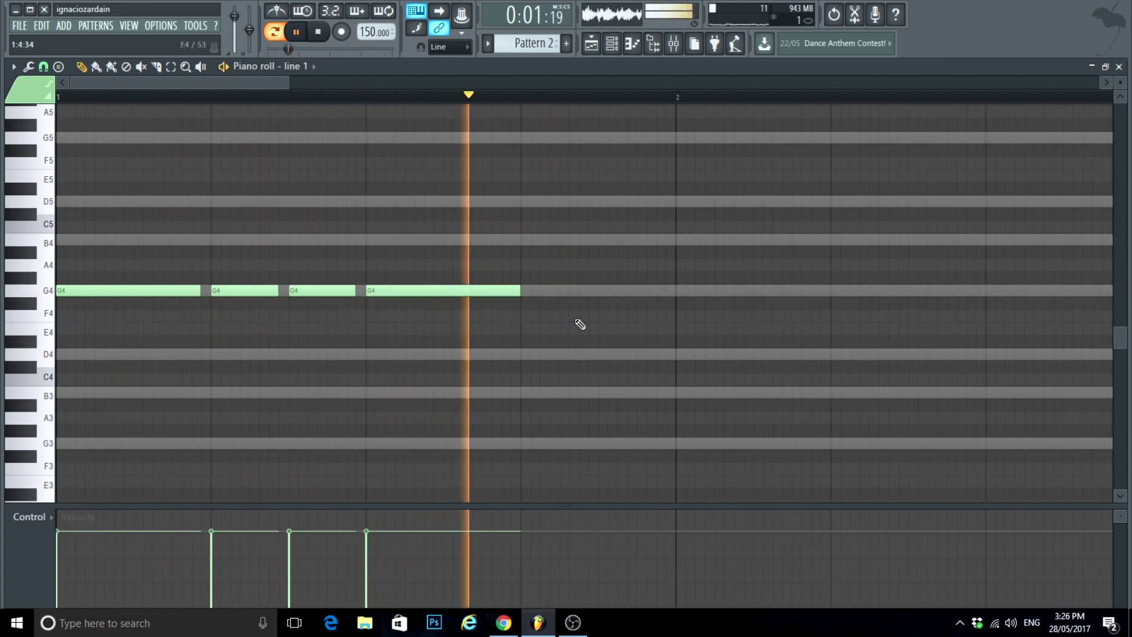
Step: Trim the beat 3 G4, add two short G4 notes across beat 4 with small gaps, and close the piano roll
key("space")
scroll(538, 307, "up", 2)
left_click(519, 291)
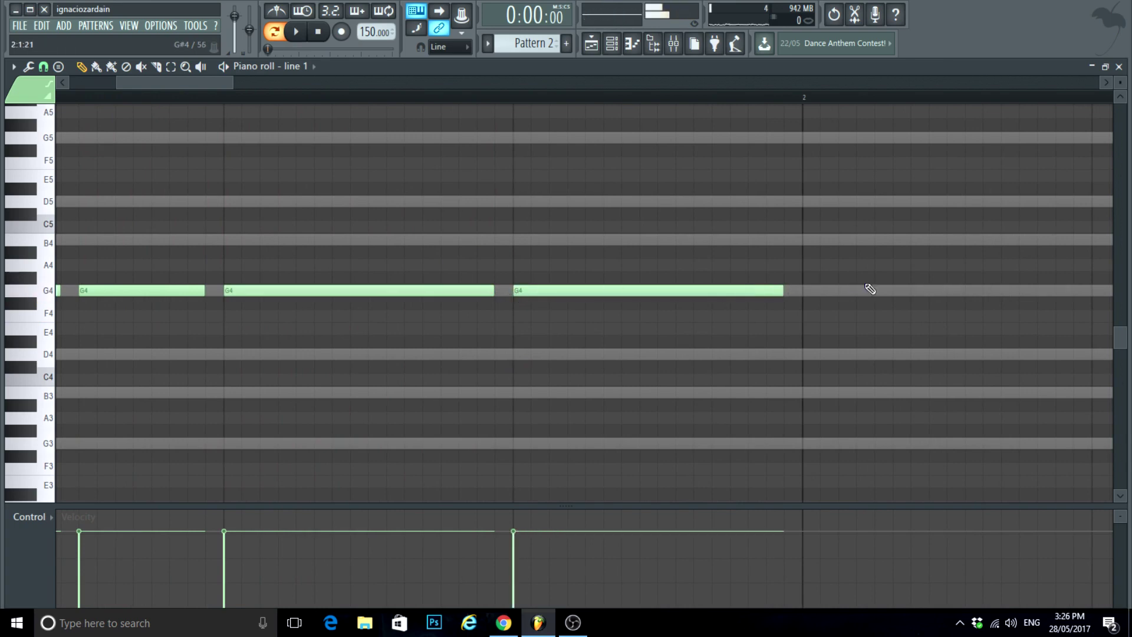
left_click_drag(780, 290, 633, 302)
left_click(656, 292)
key("space")
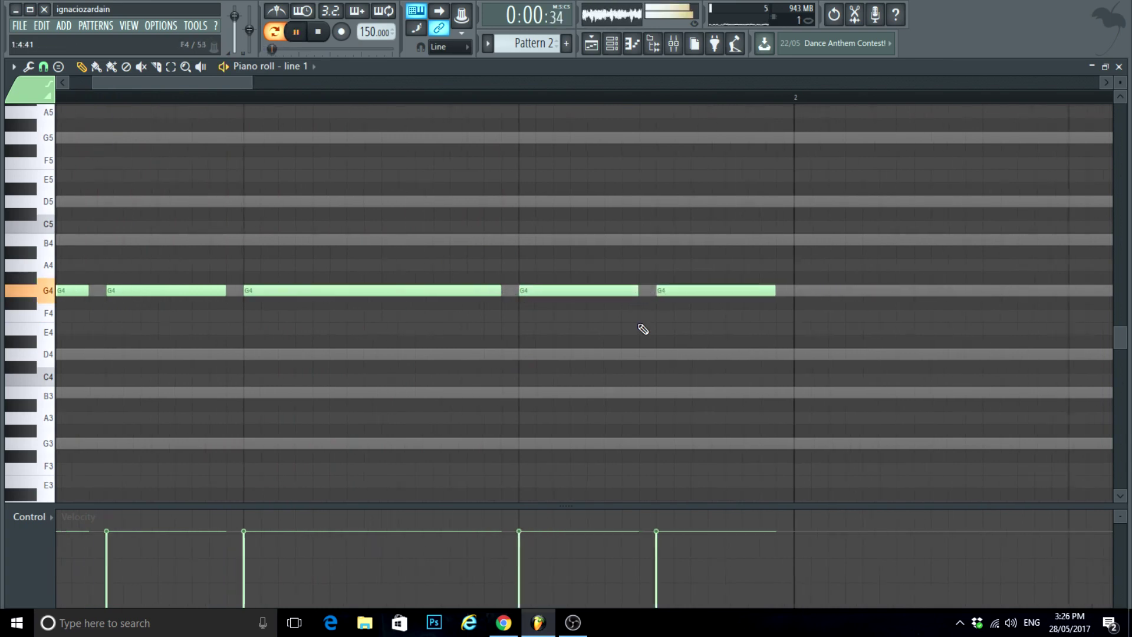
scroll(625, 354, "down", 2)
key("space")
left_click(1121, 66)
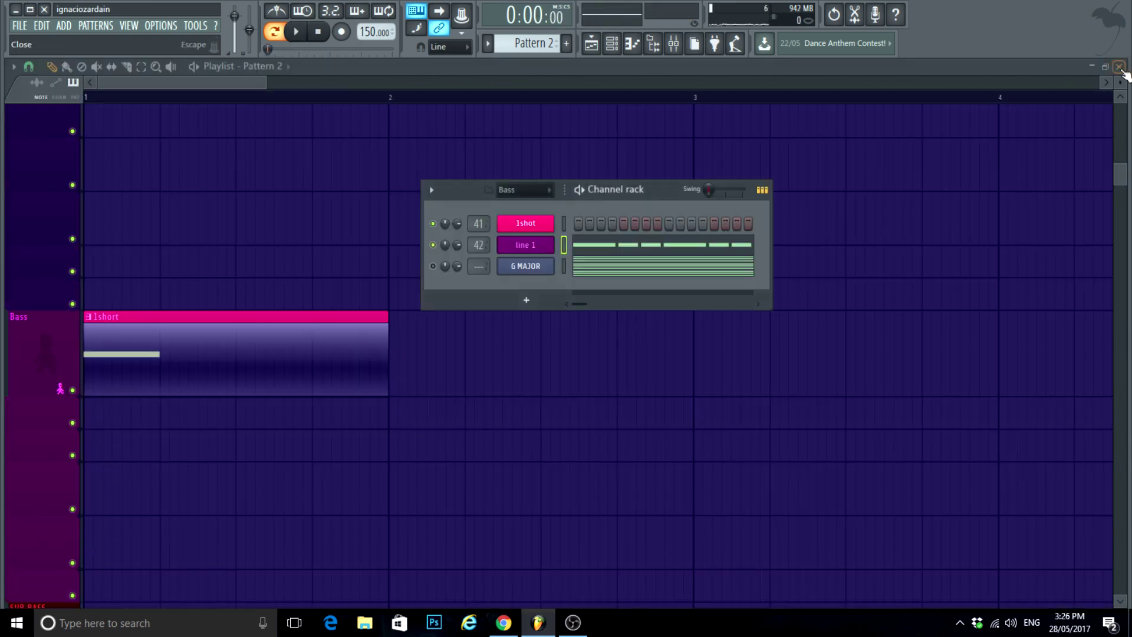
Step: Shorten the 1short clip on the Bass track to one beat
right_click(638, 452)
scroll(578, 407, "down", 3)
scroll(8, 389, "up", 4)
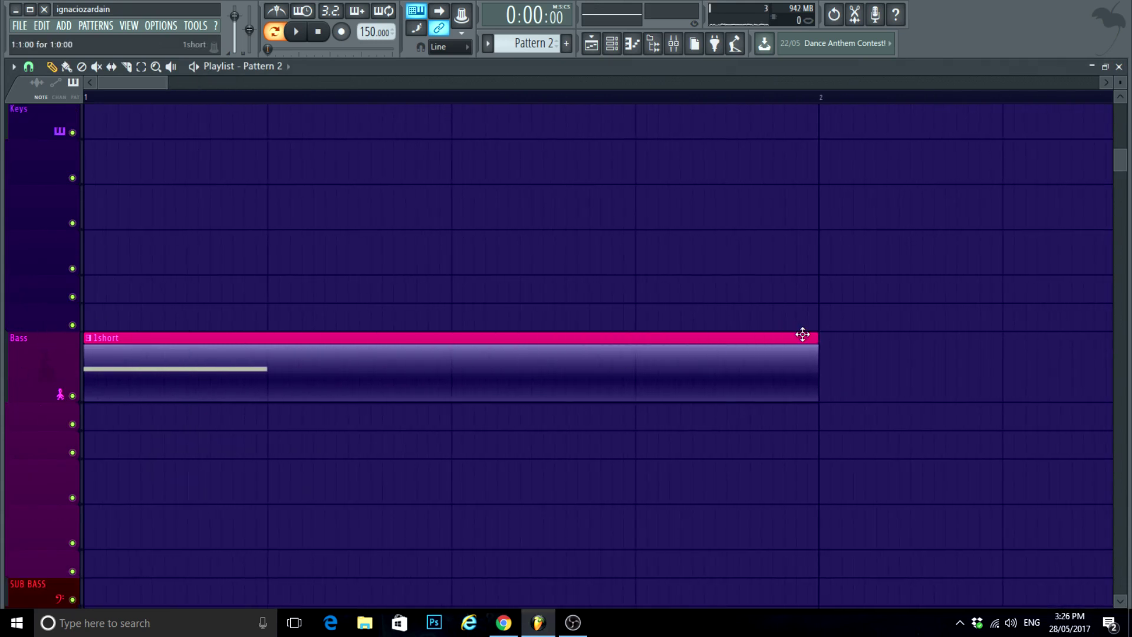
left_click_drag(804, 333, 272, 411)
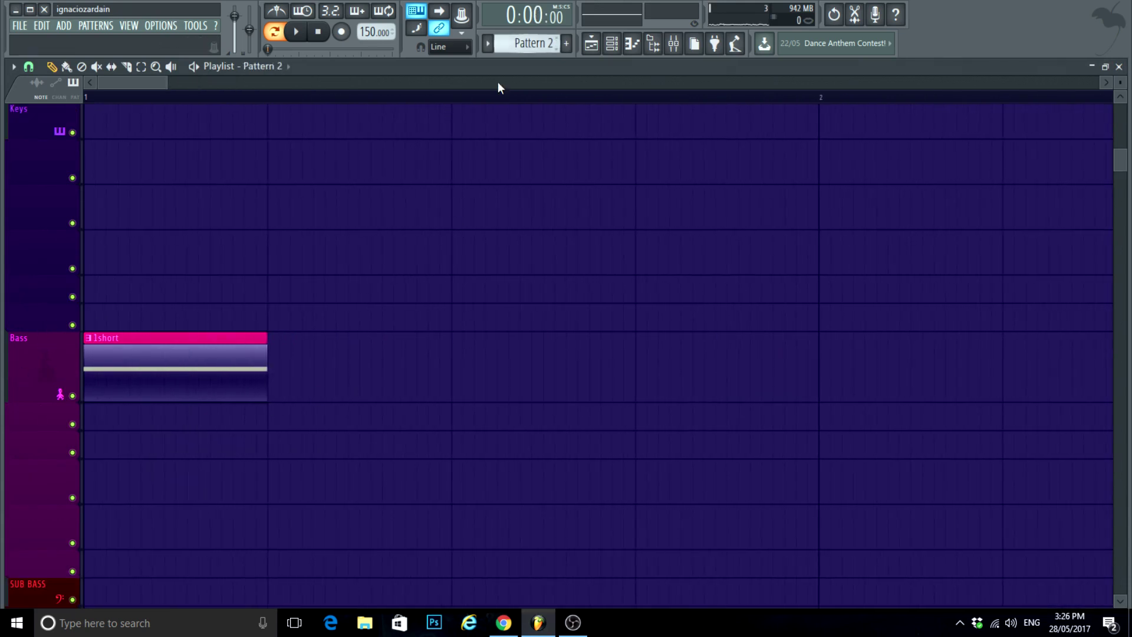
Step: Place a Pattern 2 clip at beat 2 on the track below Bass and check its notes in the piano roll
scroll(260, 346, "down", 3)
left_click(275, 331)
scroll(288, 359, "down", 3)
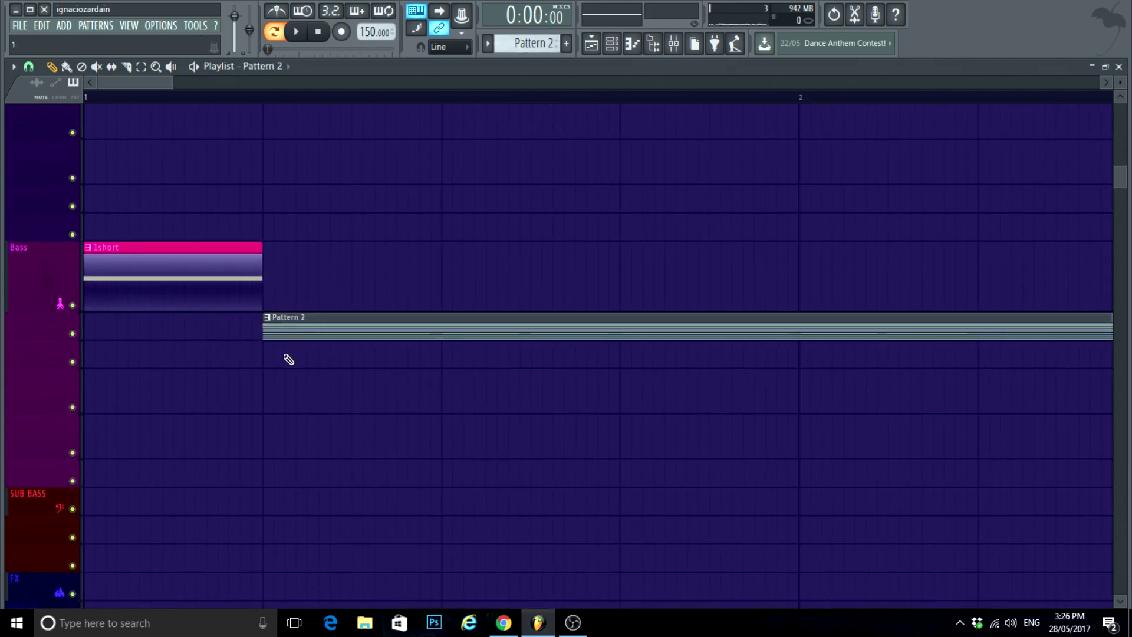
double_click(315, 339)
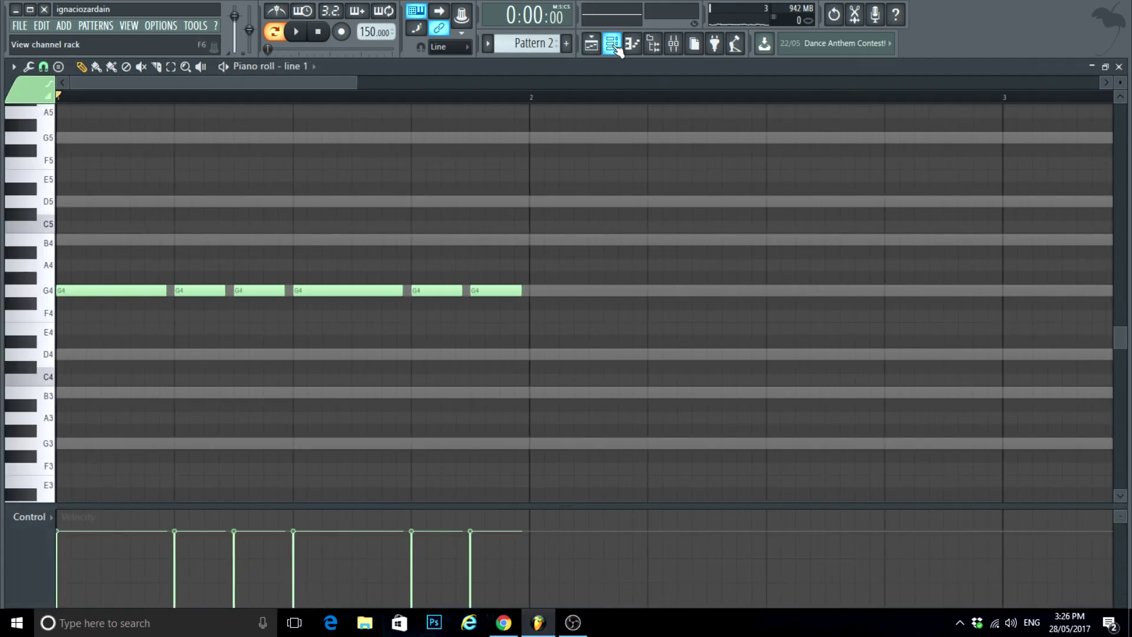
left_click(1106, 68)
Step: Split Pattern 2 by channel and replace its playlist clip with a line 1 clip starting at beat 2 below Bass
left_click(540, 45)
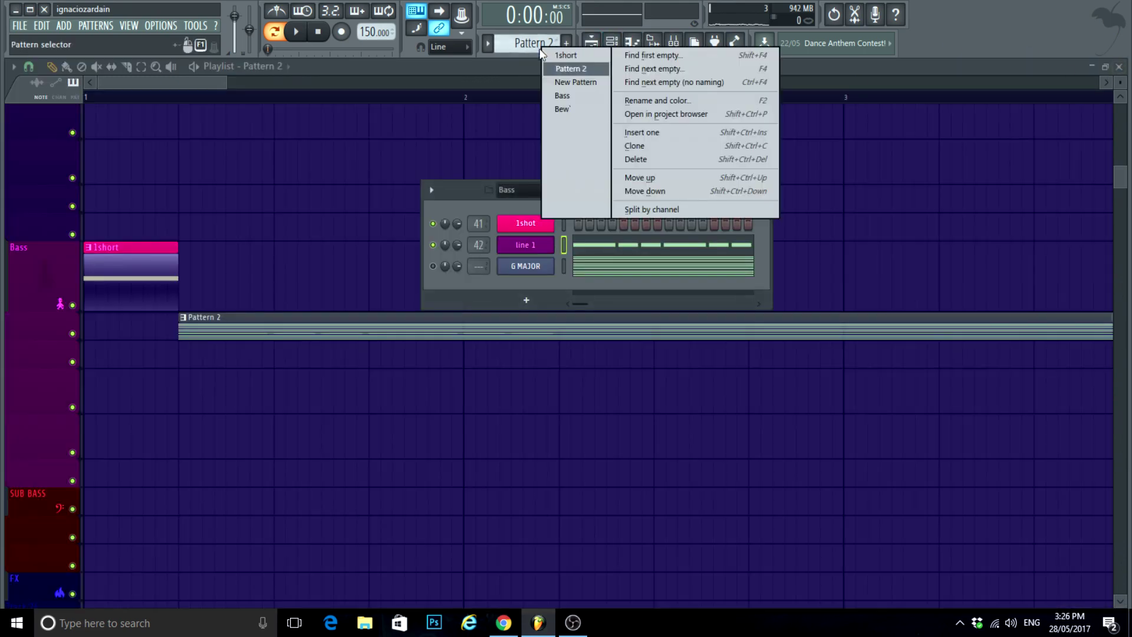
left_click(647, 208)
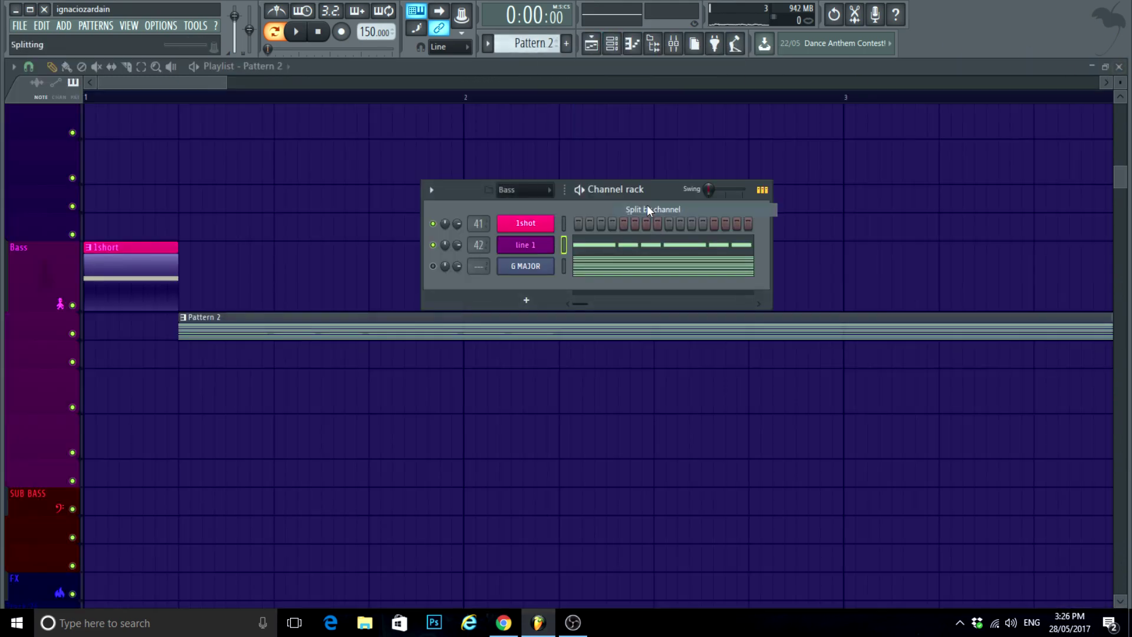
left_click_drag(303, 327, 298, 432)
right_click(296, 327)
left_click_drag(231, 409, 185, 331)
Step: Play the arrangement and delete the last two short G4 notes on beat 4 of the line 1 pattern
key("space")
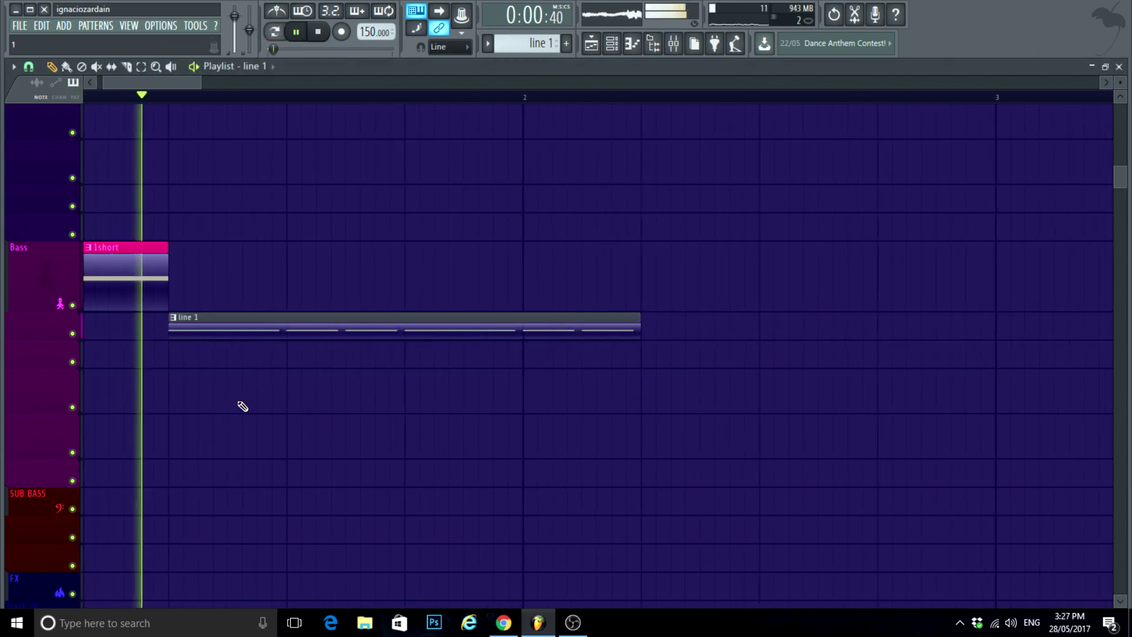
scroll(251, 401, "up", 2)
key("space")
key("space")
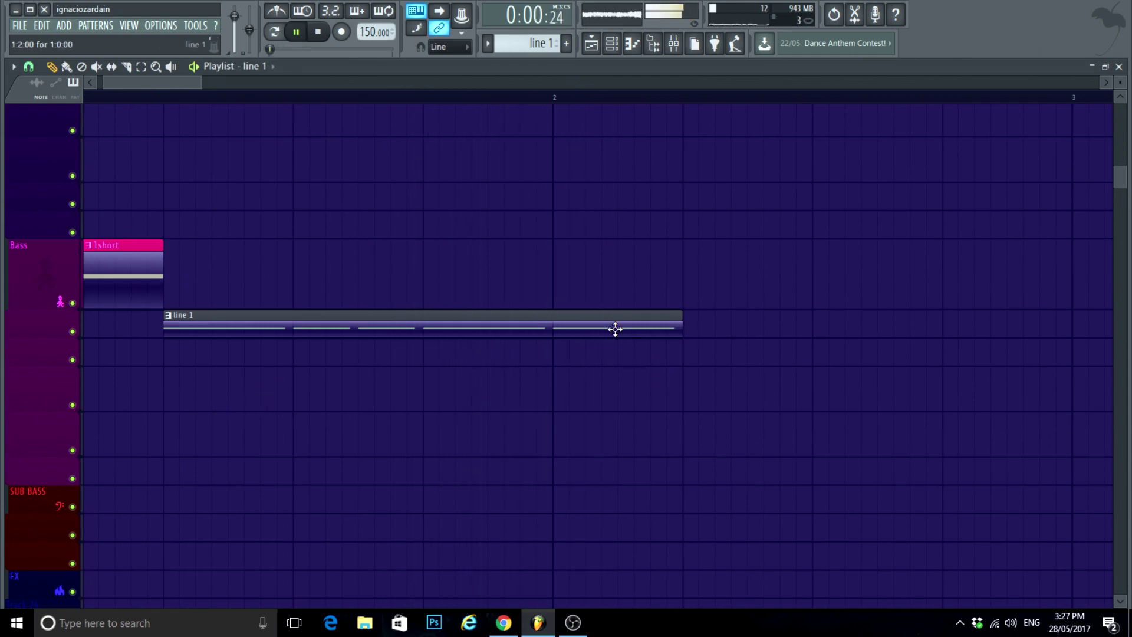
double_click(614, 329)
right_click(494, 291)
right_click(457, 292)
key("space")
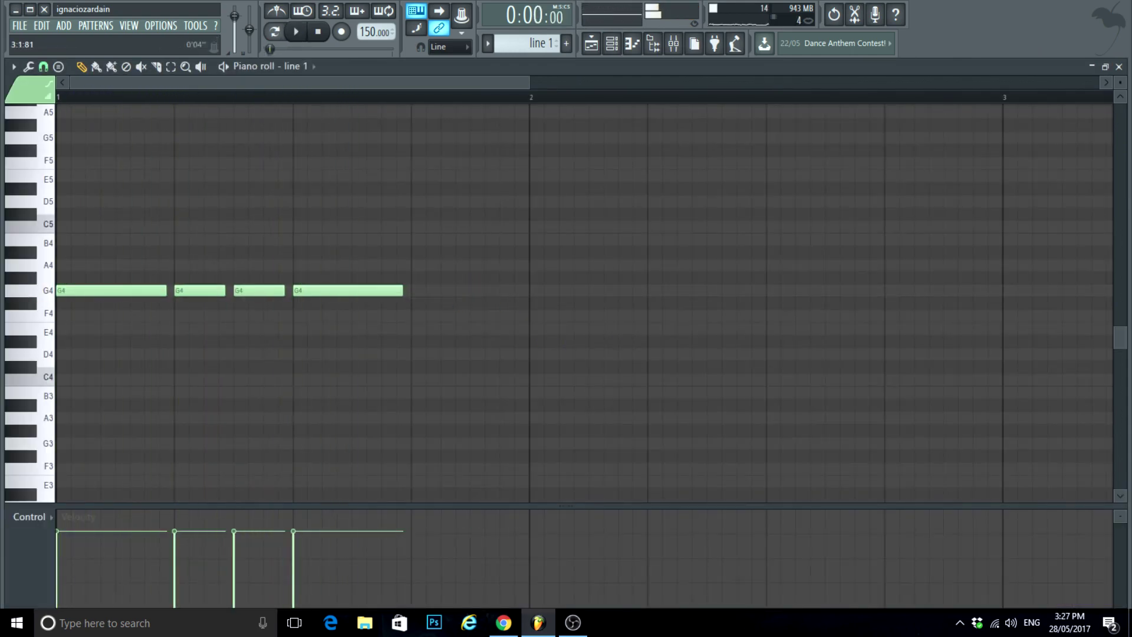
left_click(1091, 67)
Step: Trim the end of the line 1 clip back to the start of bar 2 and play the arrangement
key("F6")
key("space")
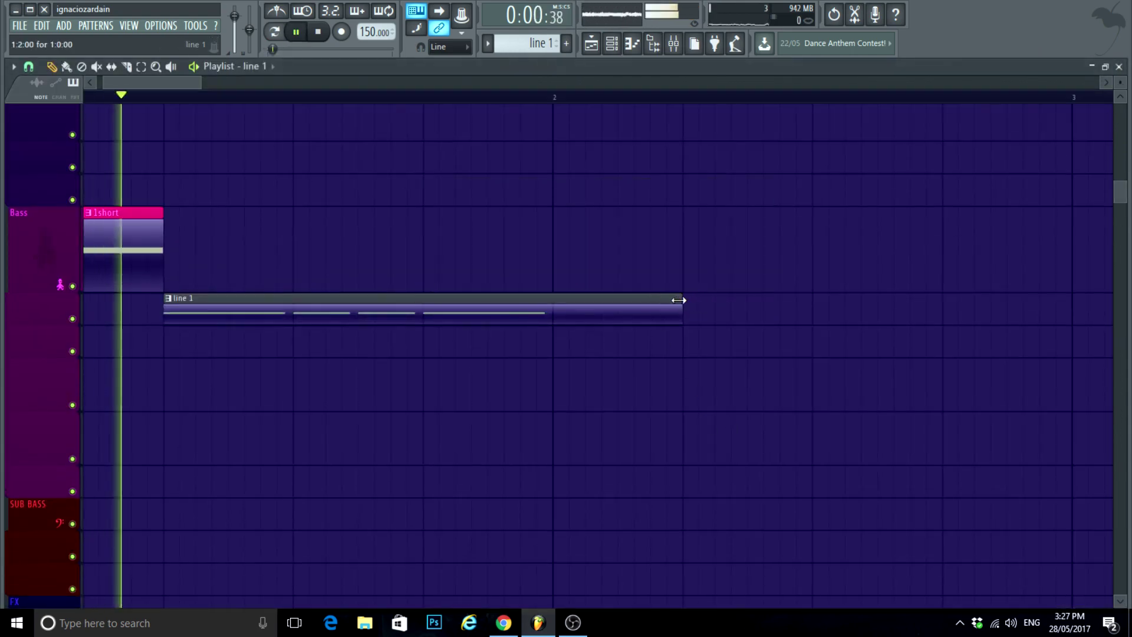
left_click_drag(679, 299, 552, 317)
key("space")
key("space")
Step: Check line 1's Serum during playback and lower its mixer track 42 to about -1.8 dB
left_click(624, 45)
key("space")
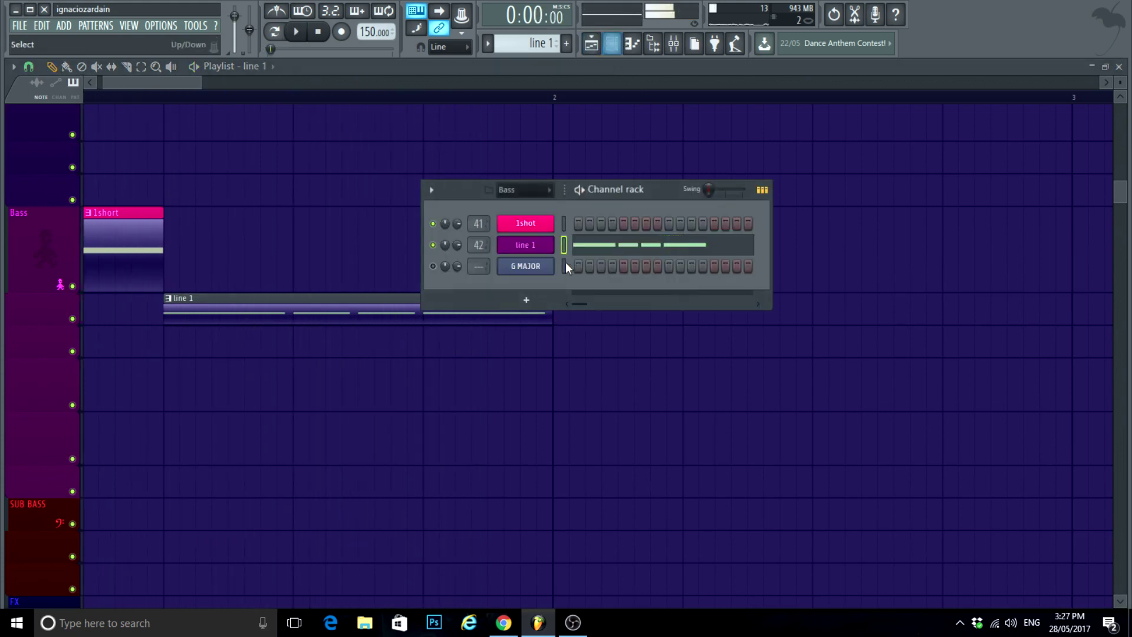
left_click(533, 255)
key("space")
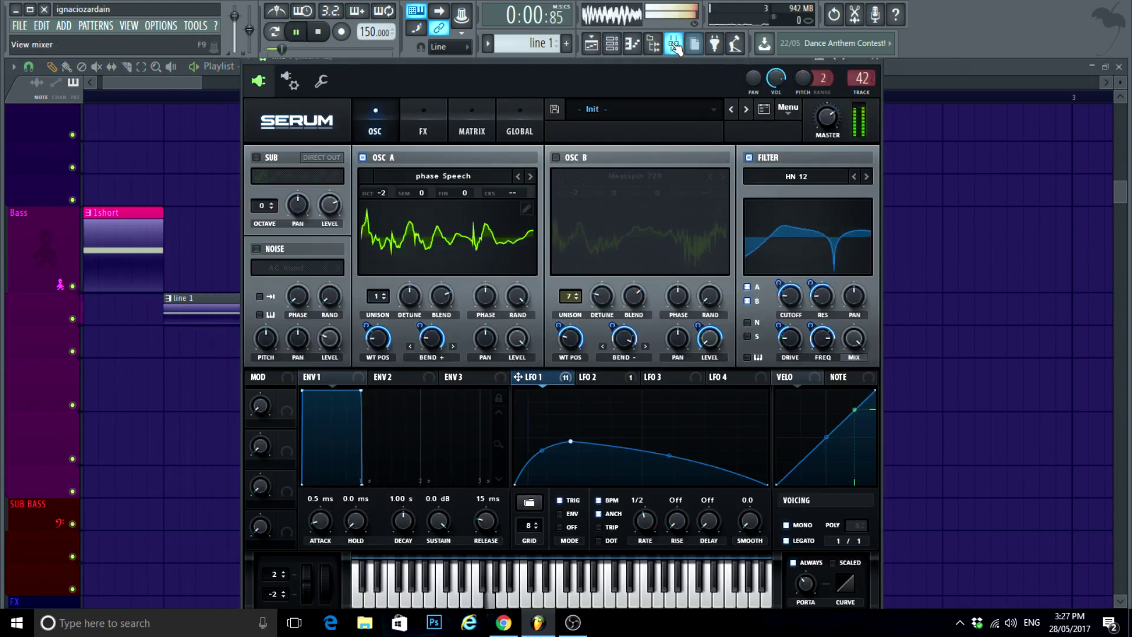
left_click(673, 44)
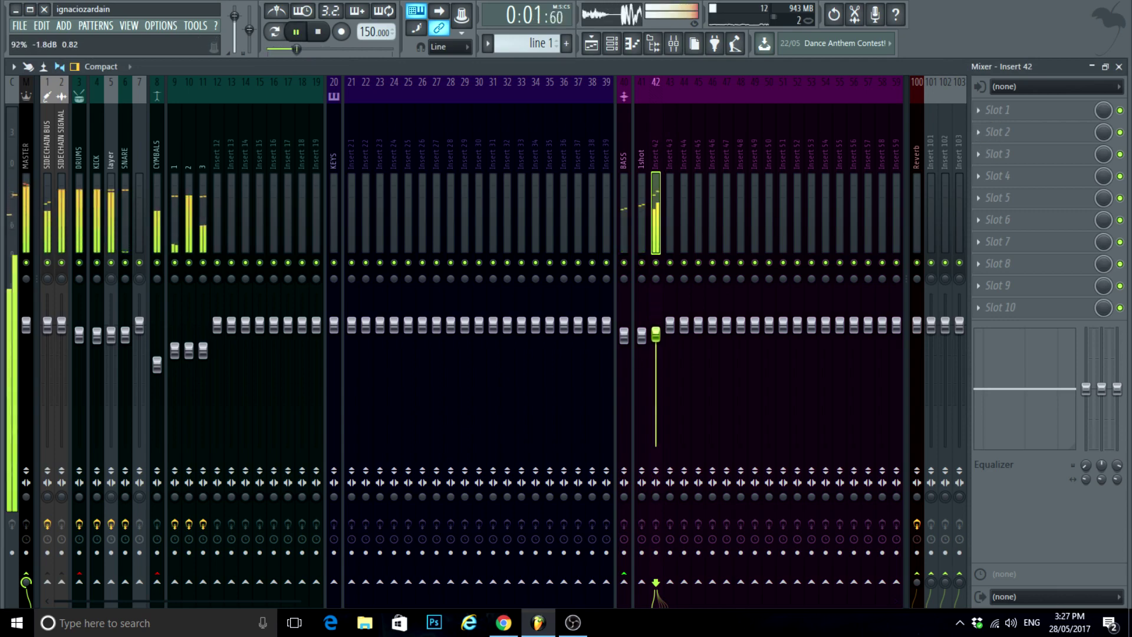
left_click_drag(651, 345, 651, 355)
key("space")
key("space")
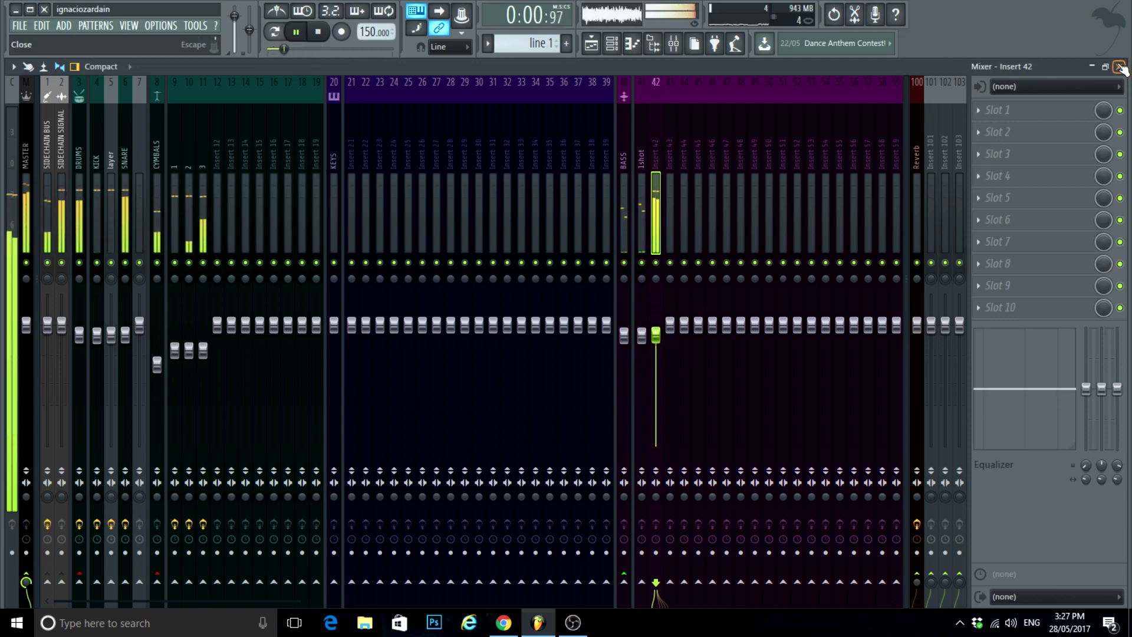
key("F9")
left_click(875, 60)
right_click(811, 332)
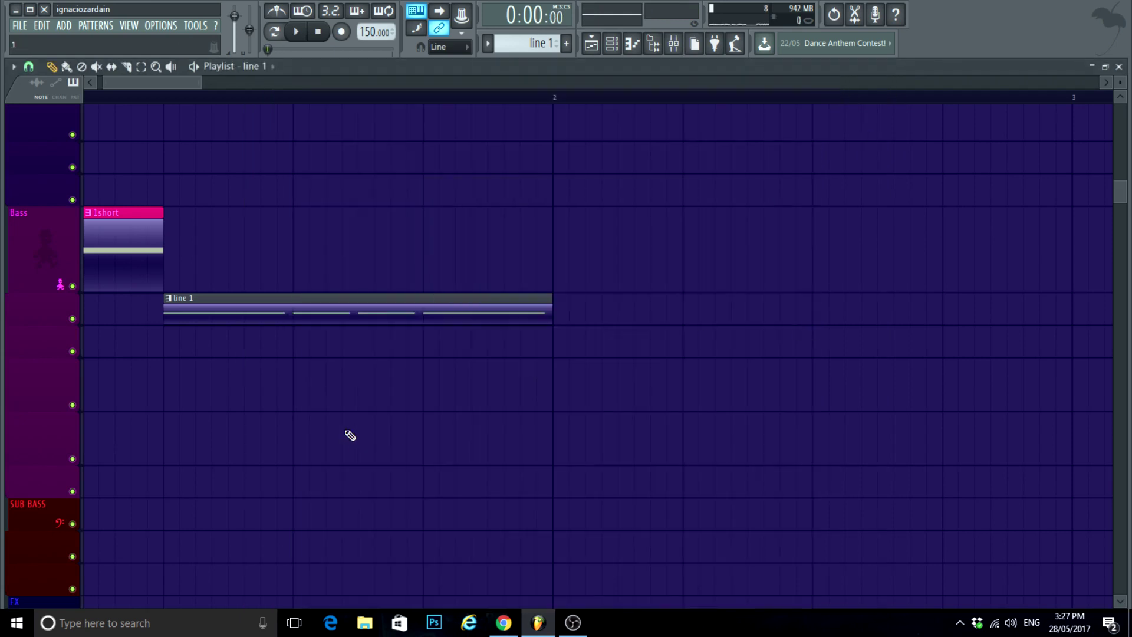
Step: Open the Serum instrument on the line 1 channel and enable oscillator B
scroll(304, 372, "up", 2)
scroll(254, 301, "up", 3)
key("F6")
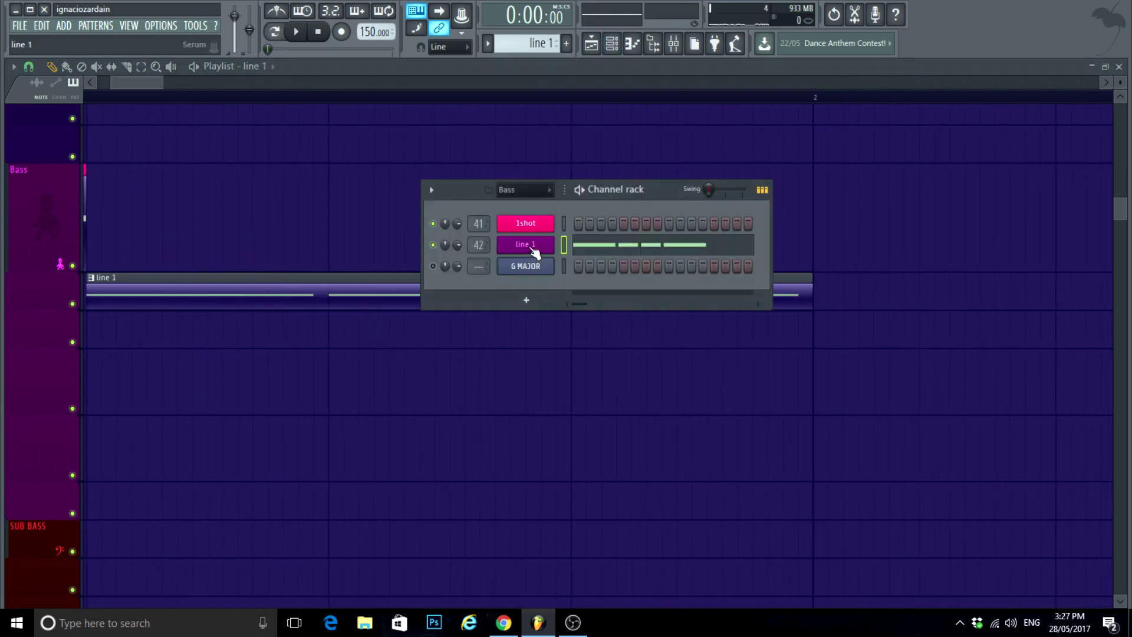
left_click(530, 246)
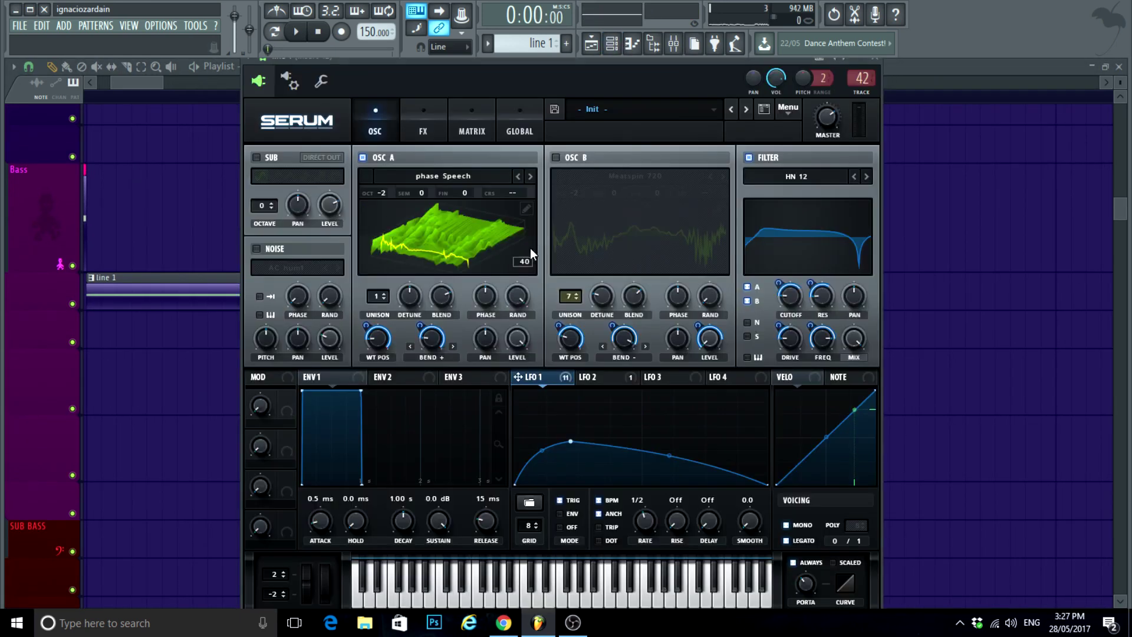
left_click(555, 158)
Step: Enable Serum's Tube distortion, with its filter at 1938 and Q 2.6, and the multiband compressor
left_click(424, 121)
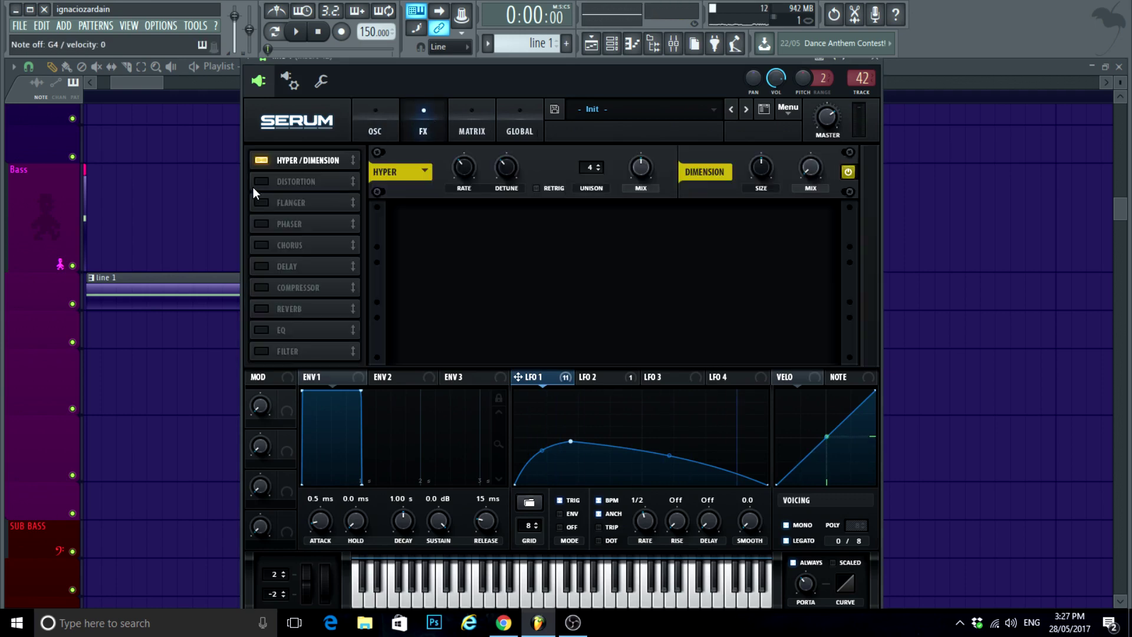
left_click(260, 181)
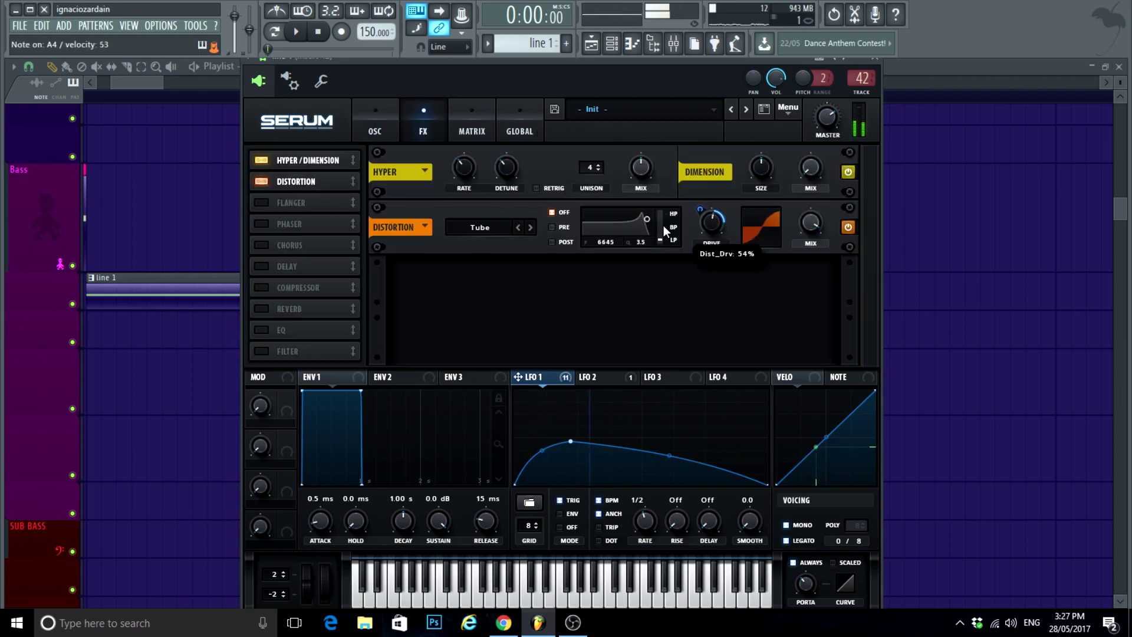
left_click(261, 287)
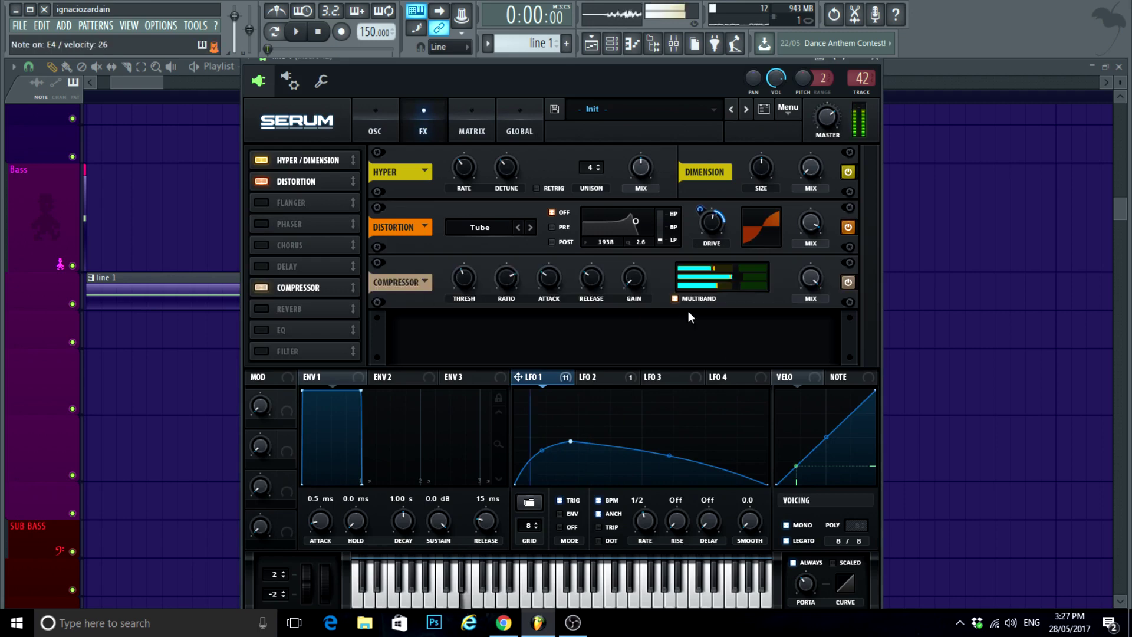
Step: Enable the EQ with a low-cut low band and peak high band, assigning LFO 1 to low-band frequency and gain and high-band frequency
left_click(260, 330)
left_click(569, 351)
left_click_drag(518, 376, 457, 321)
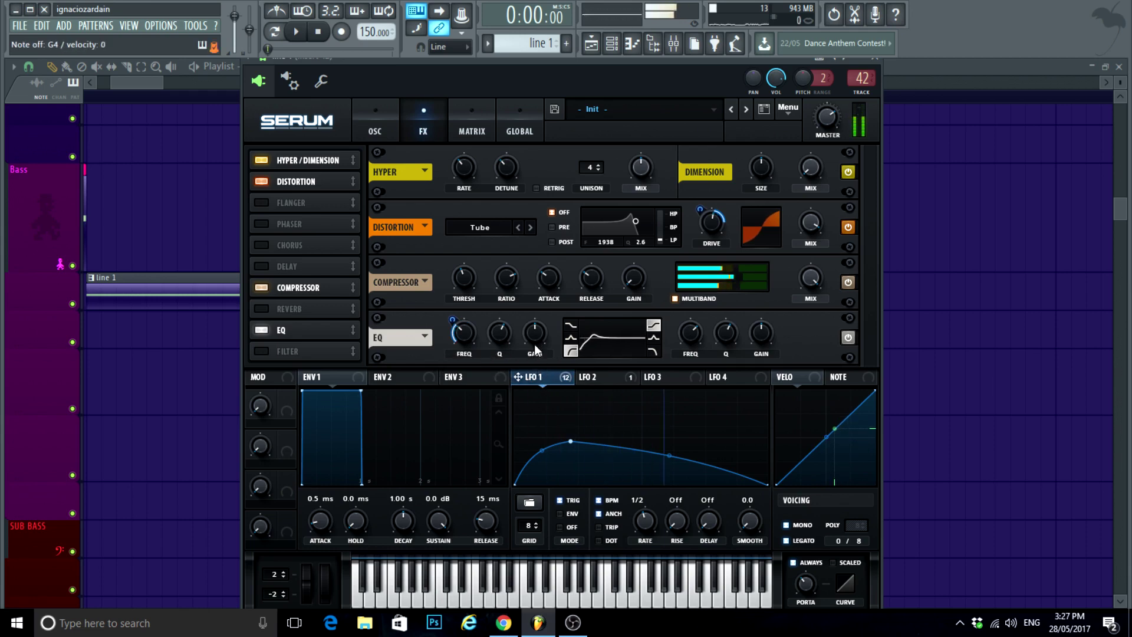
left_click_drag(536, 332, 536, 332)
left_click_drag(540, 378, 690, 333)
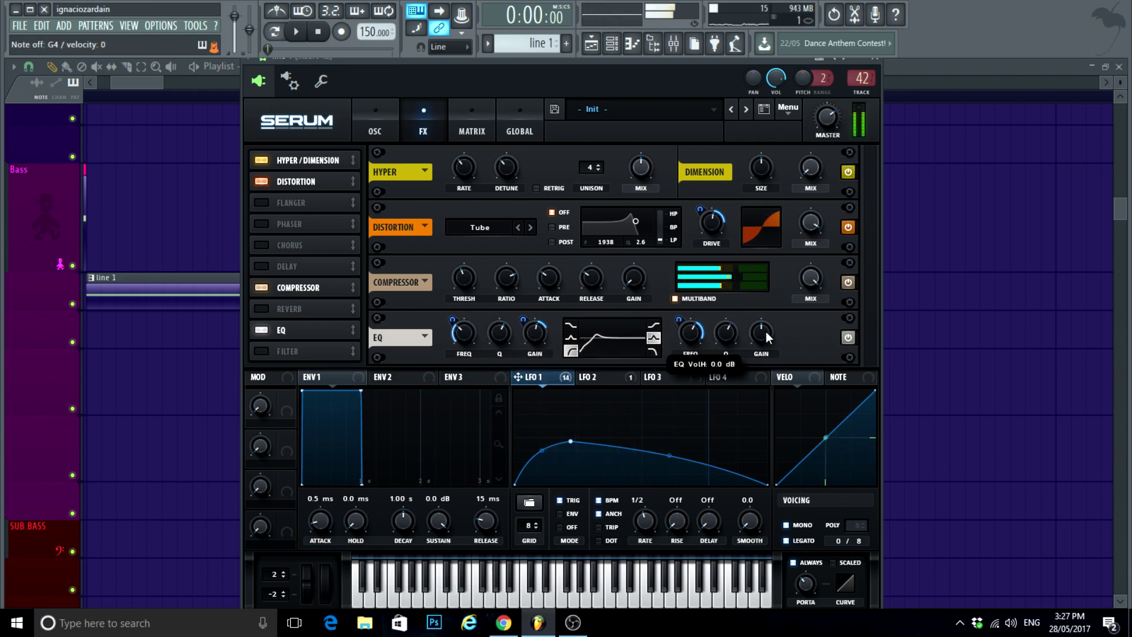
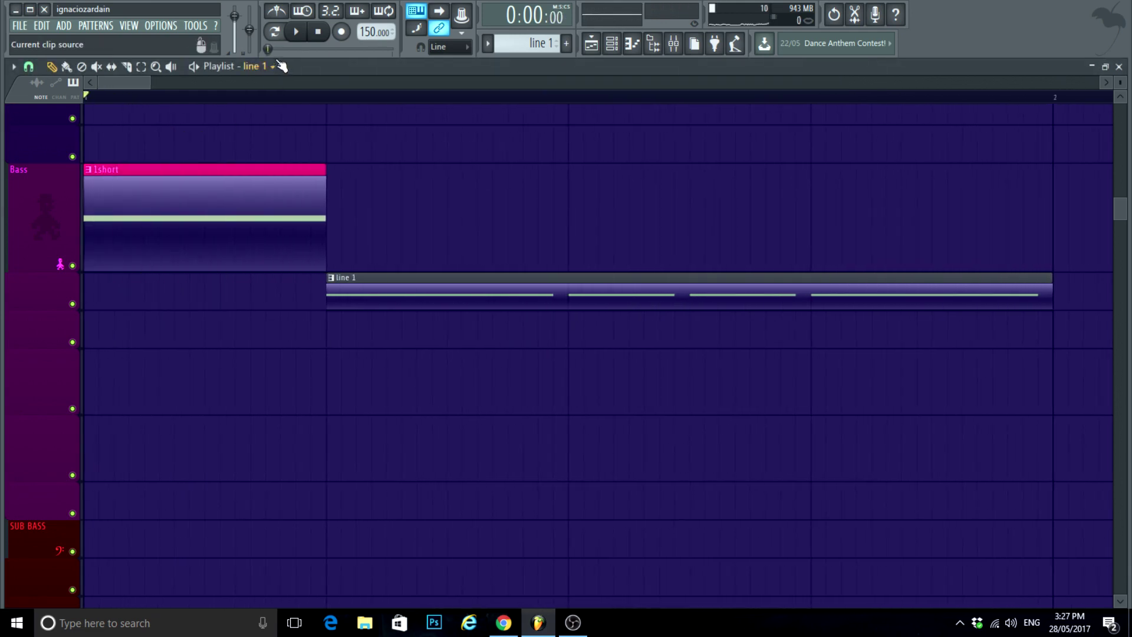
Step: Play the arrangement to audition the revised bass sound and check the line 1 notes in the piano roll
key("space")
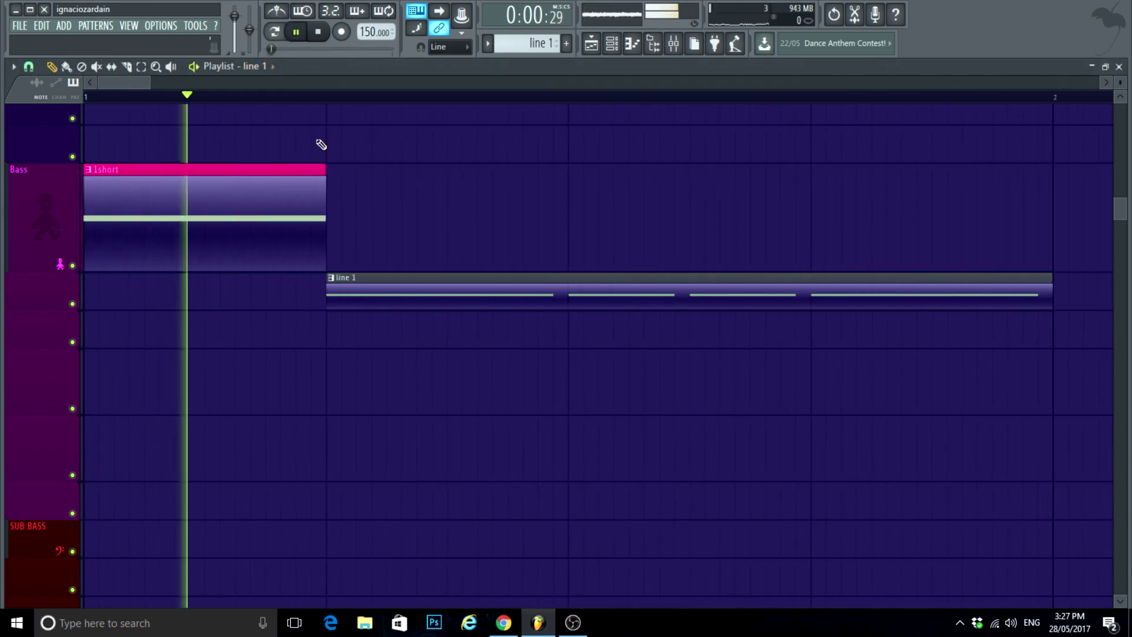
scroll(389, 438, "down", 4)
key("space")
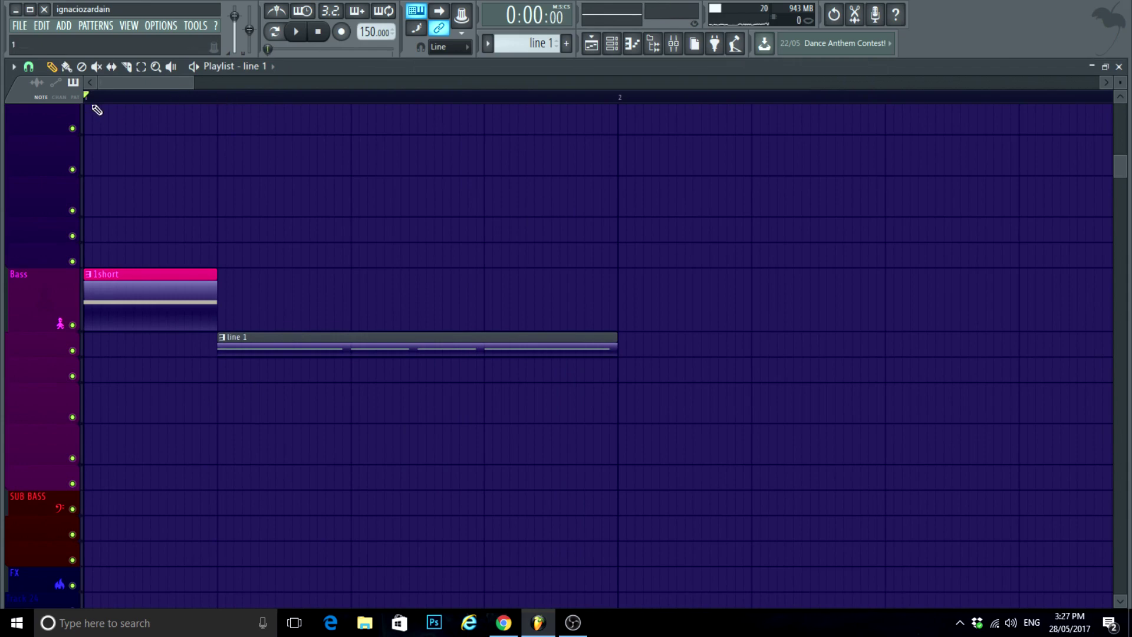
key("space")
scroll(310, 357, "down", 2)
key("space")
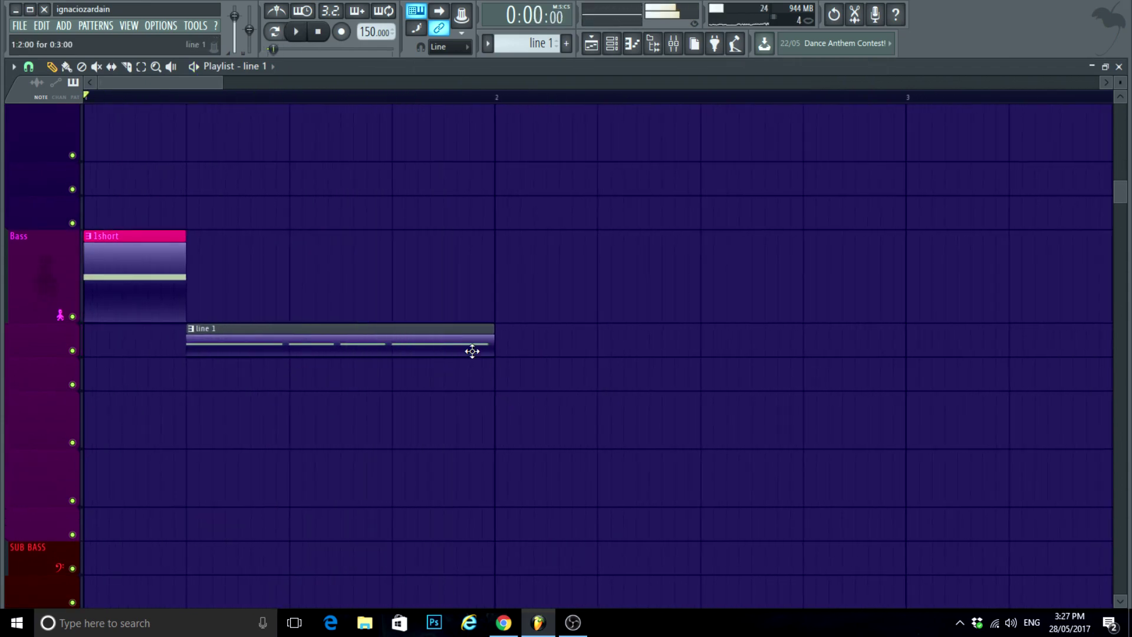
double_click(472, 352)
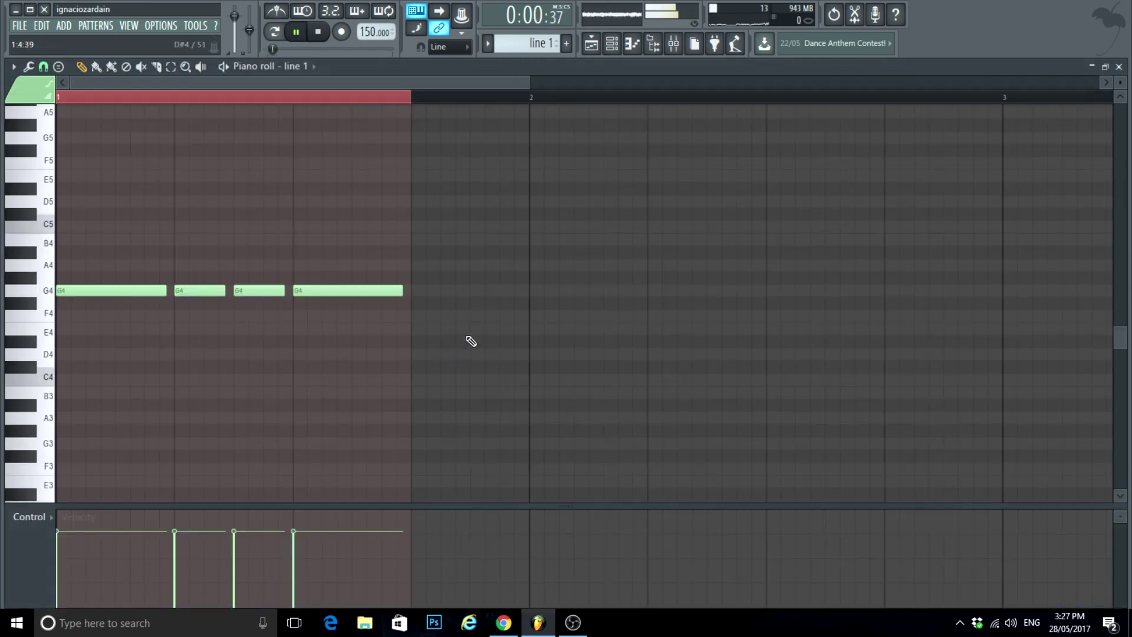
left_click(1119, 67)
key("space")
key("space")
Step: Stop playback, clone the line 1 channel, and close the clone's Serum window
key("F6")
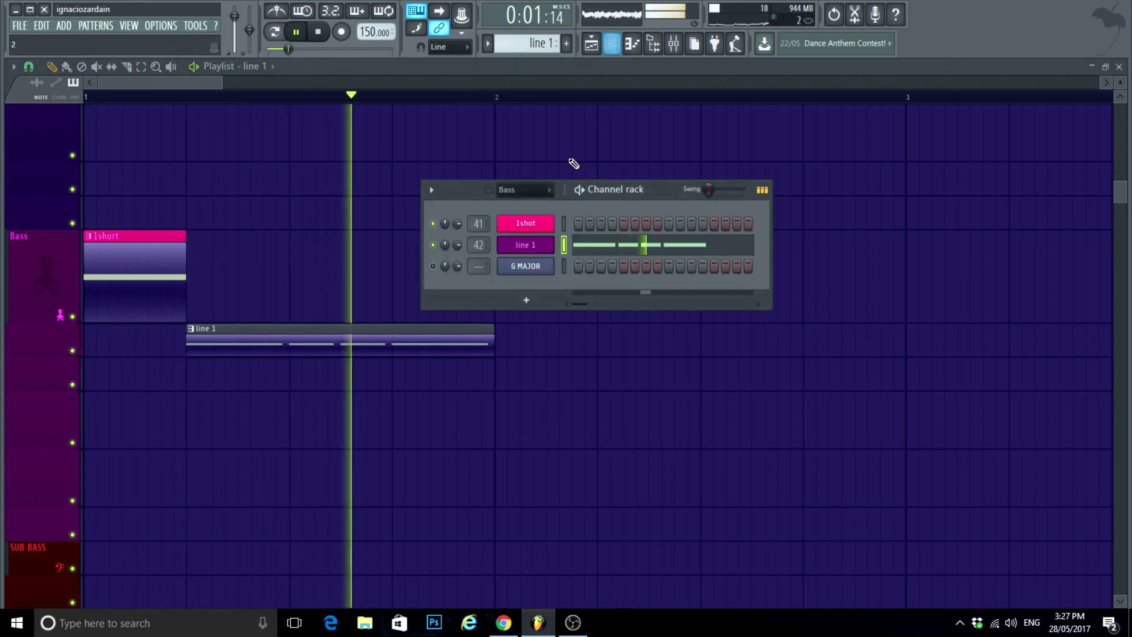
key("space")
right_click(538, 246)
left_click(581, 354)
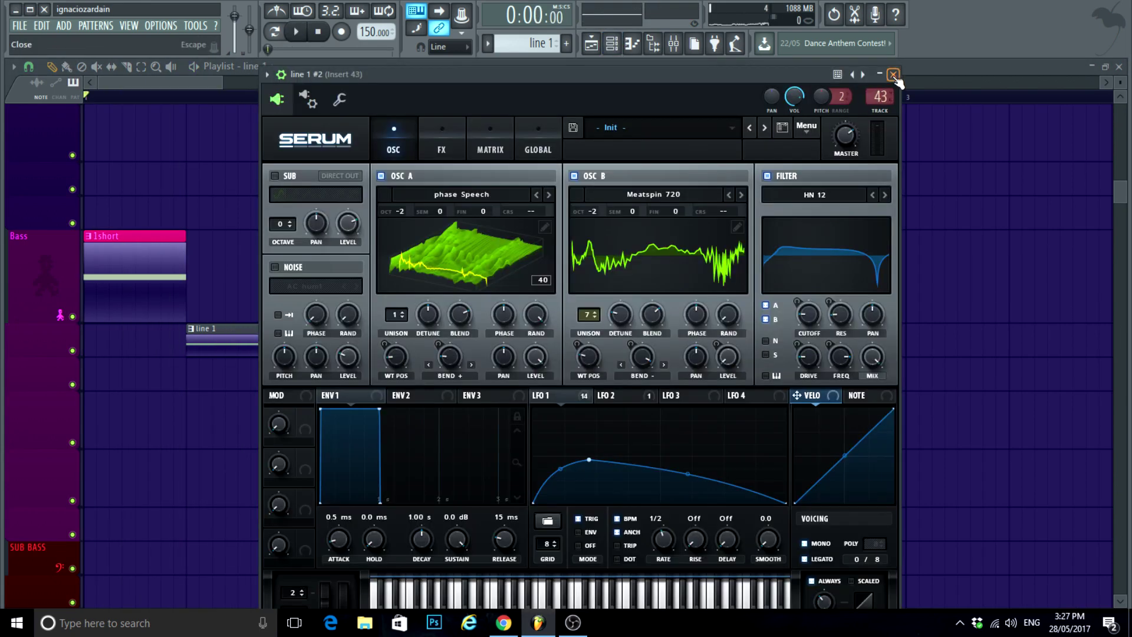
left_click(893, 74)
Step: Rename the cloned channel growl1 and open its Serum to audition the sound
right_click(538, 266)
left_click(610, 289)
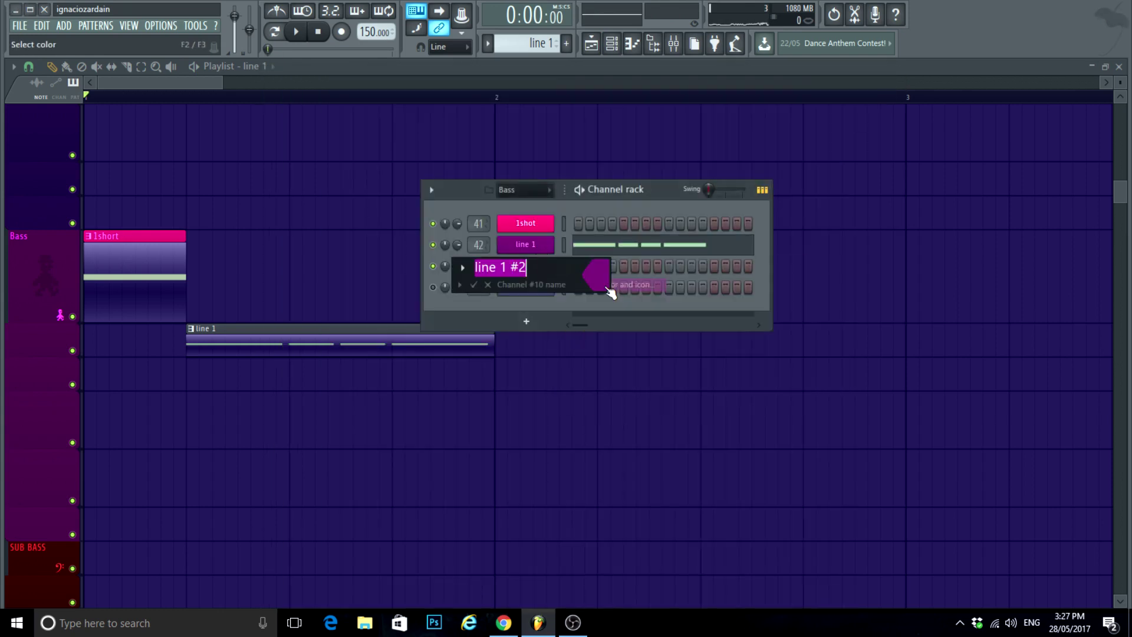
type("growl1")
key("Return")
left_click(534, 267)
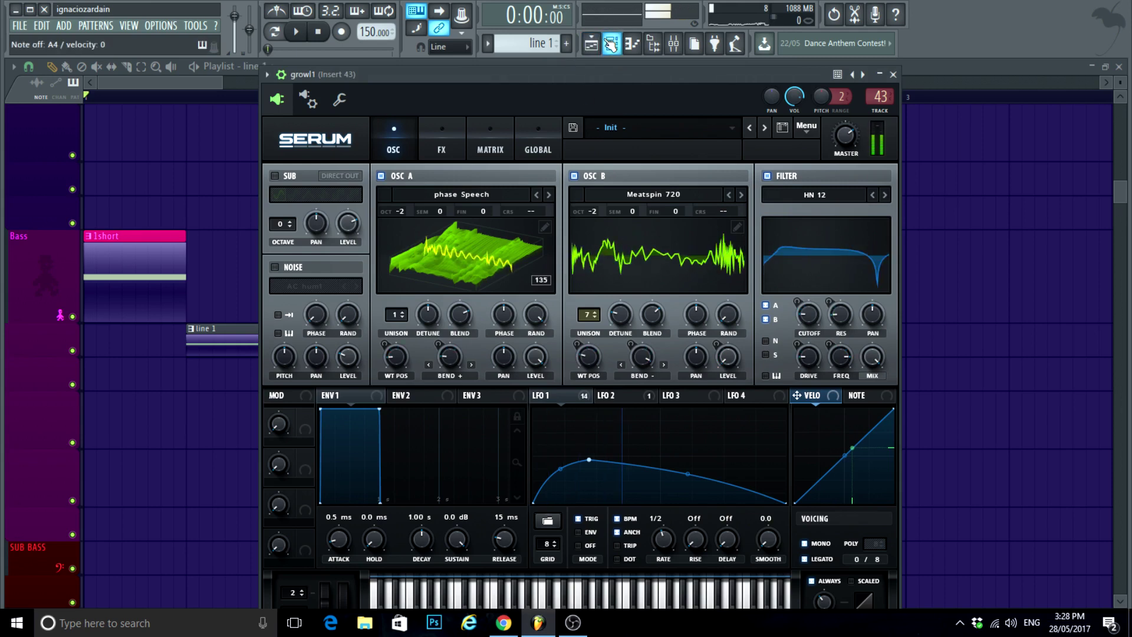
left_click(611, 43)
Step: Name mixer track 43 growl1 and route it to the BASS track
left_click(673, 43)
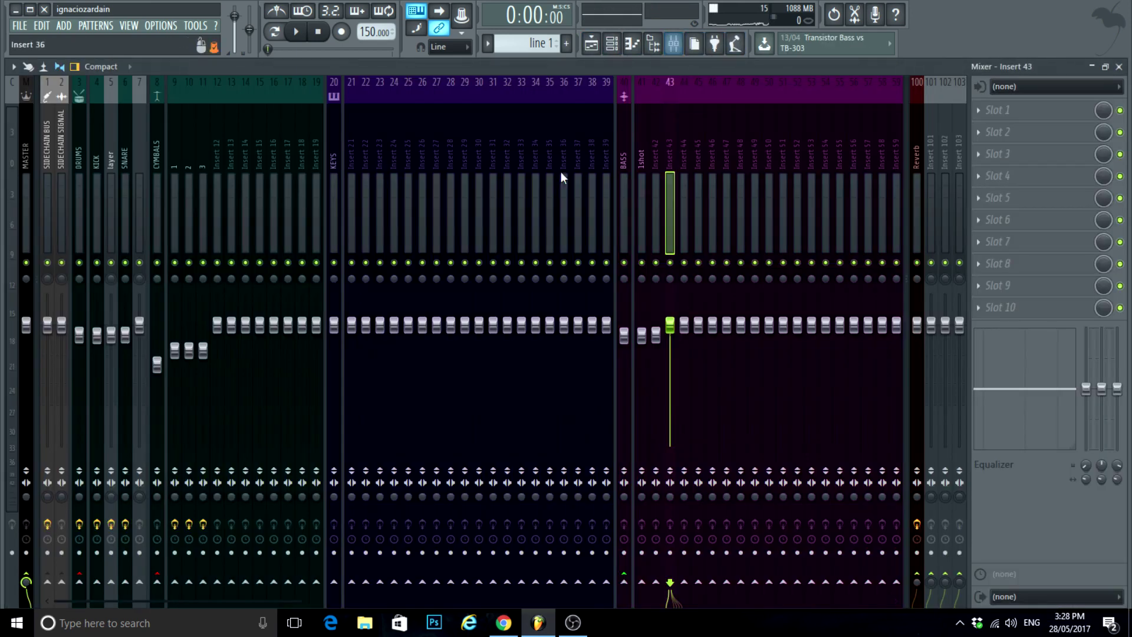
right_click(678, 78)
left_click(708, 98)
type("gr")
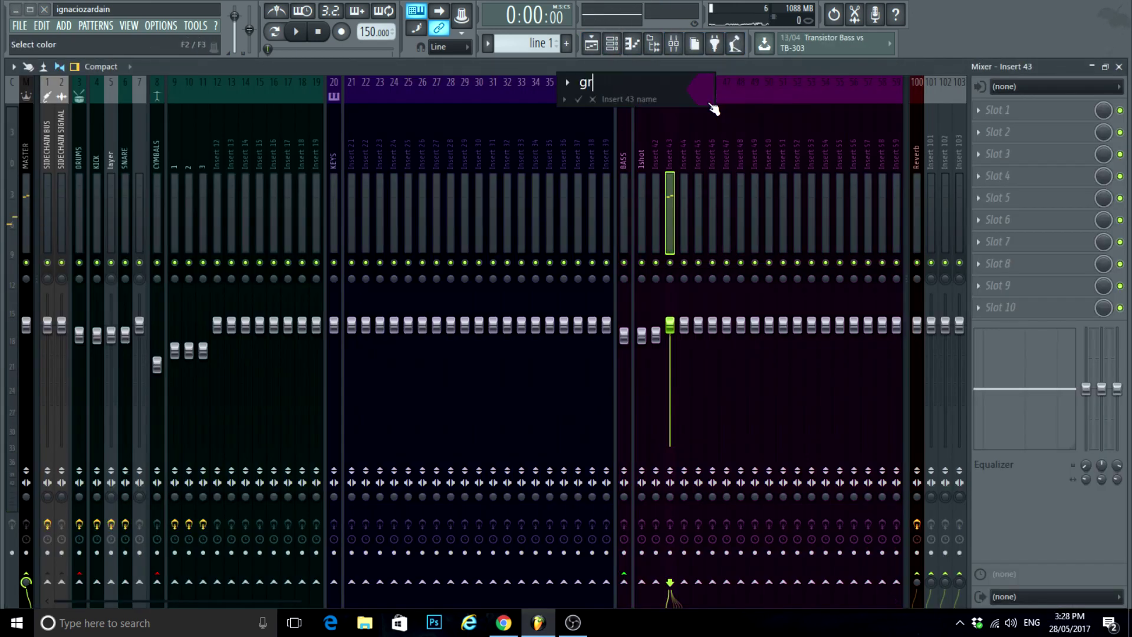
type("owl1")
key("Return")
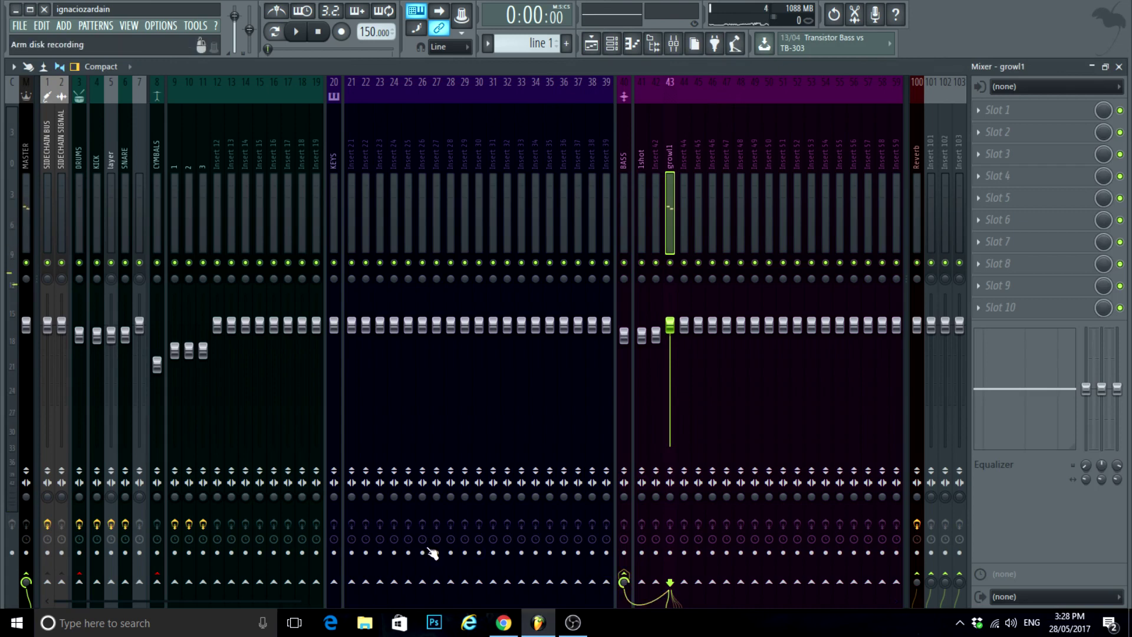
Step: Name mixer track 42 line 1 and route it to the BASS track
right_click(656, 156)
left_click(689, 95)
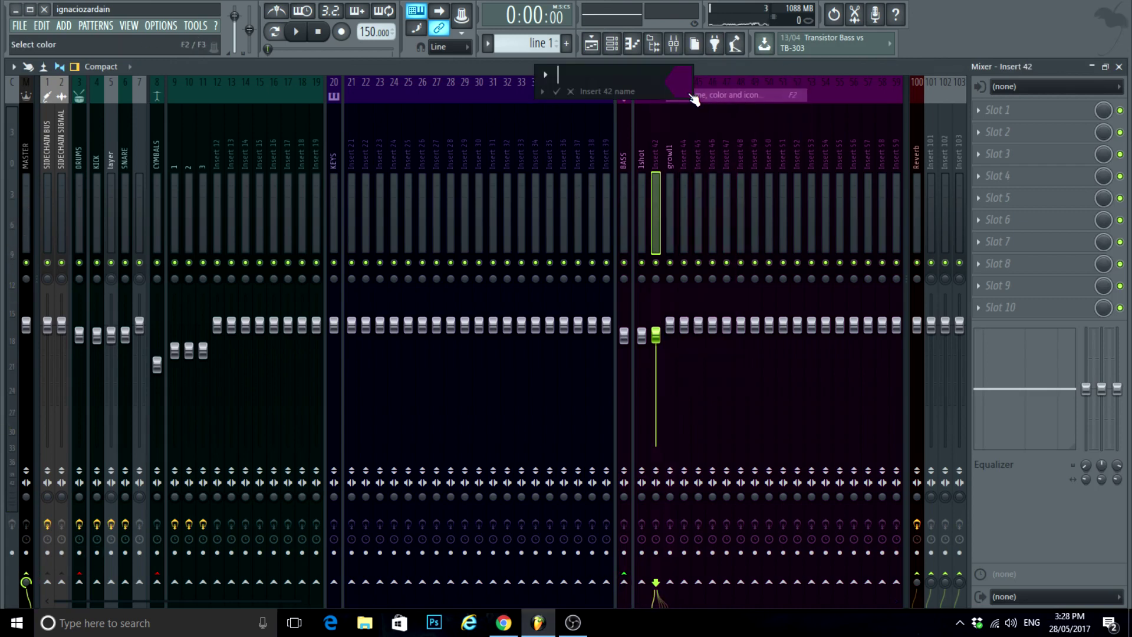
type("line 1")
key("Return")
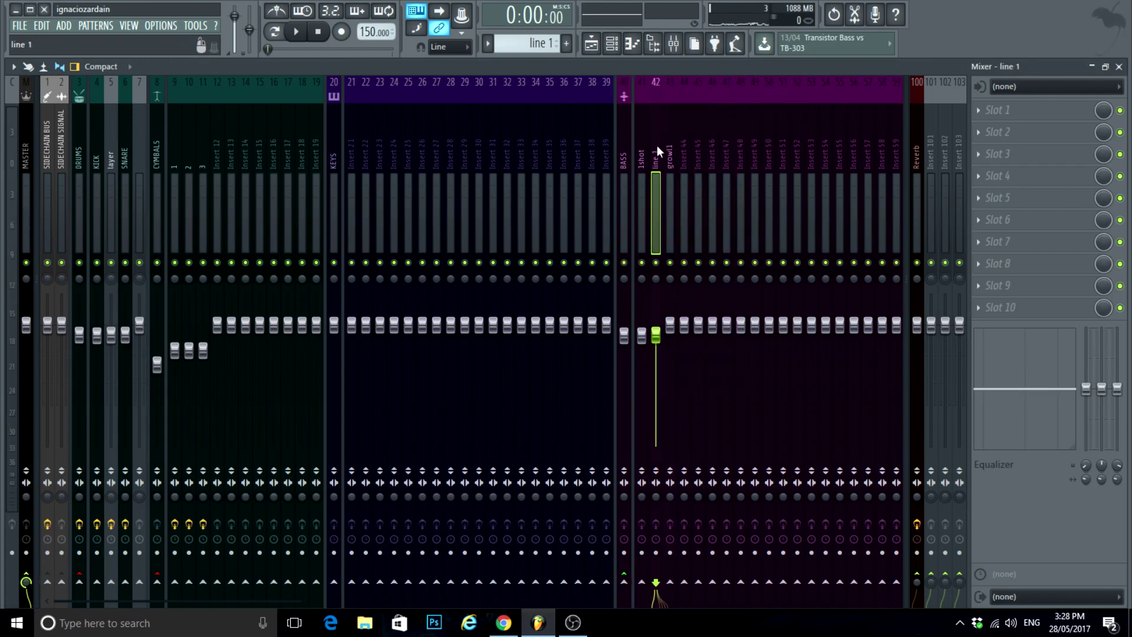
left_click(625, 582)
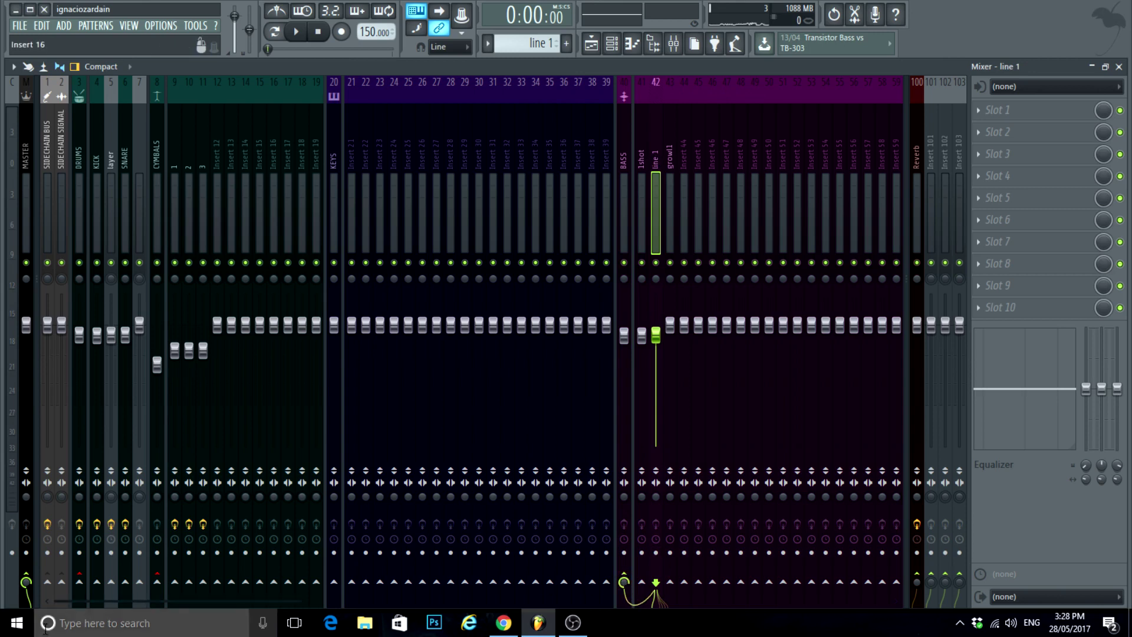
Step: In growl1's Serum, reshape LFO 1 and LFO 2 into curves with early, high peaks, both at a 1/2 rate
left_click(670, 156)
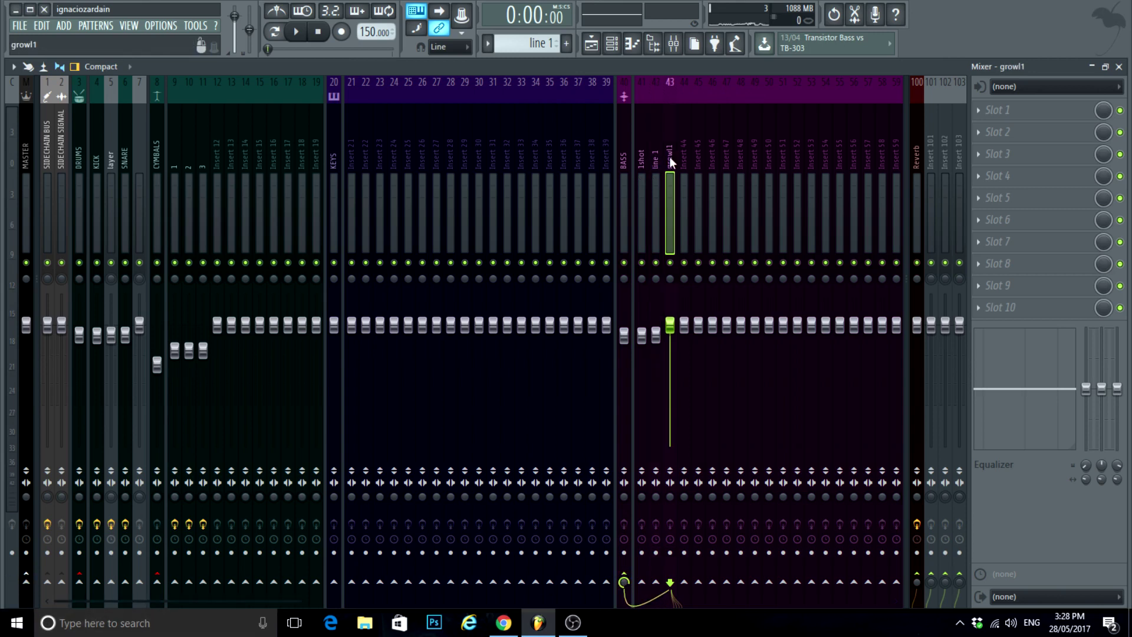
left_click(613, 44)
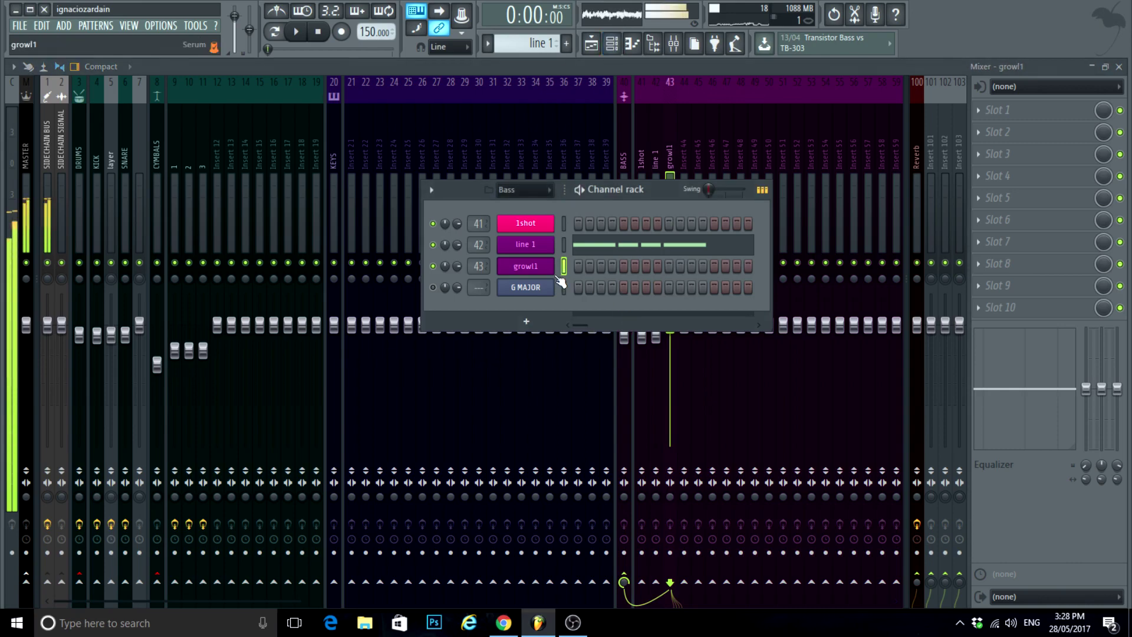
left_click(529, 268)
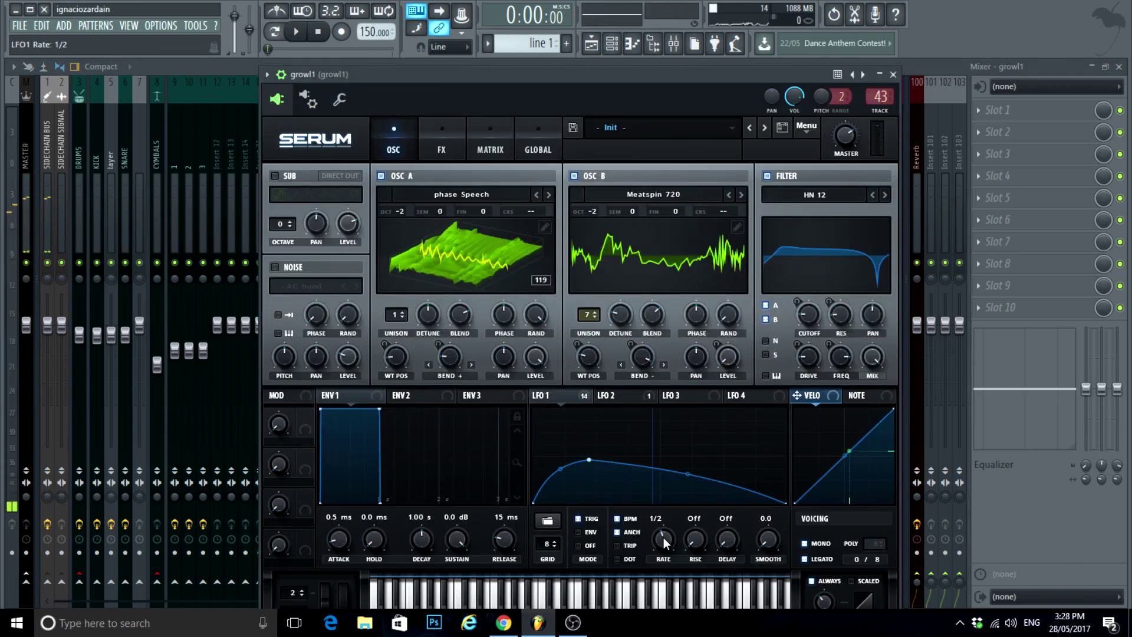
left_click_drag(588, 459, 565, 434)
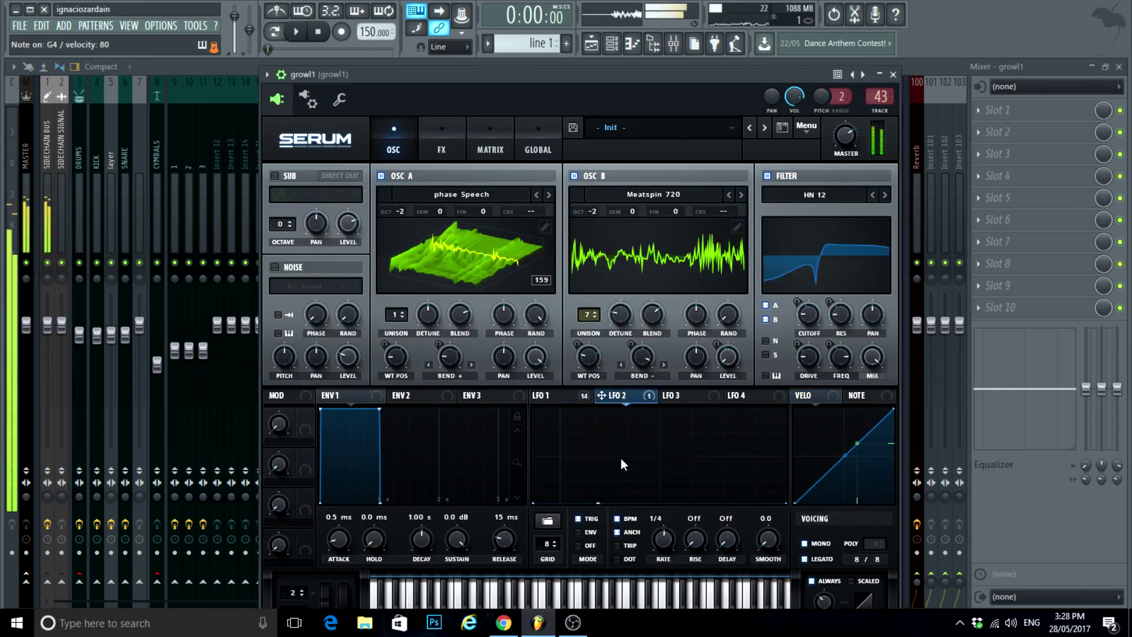
left_click(608, 395)
left_click_drag(671, 434, 572, 422)
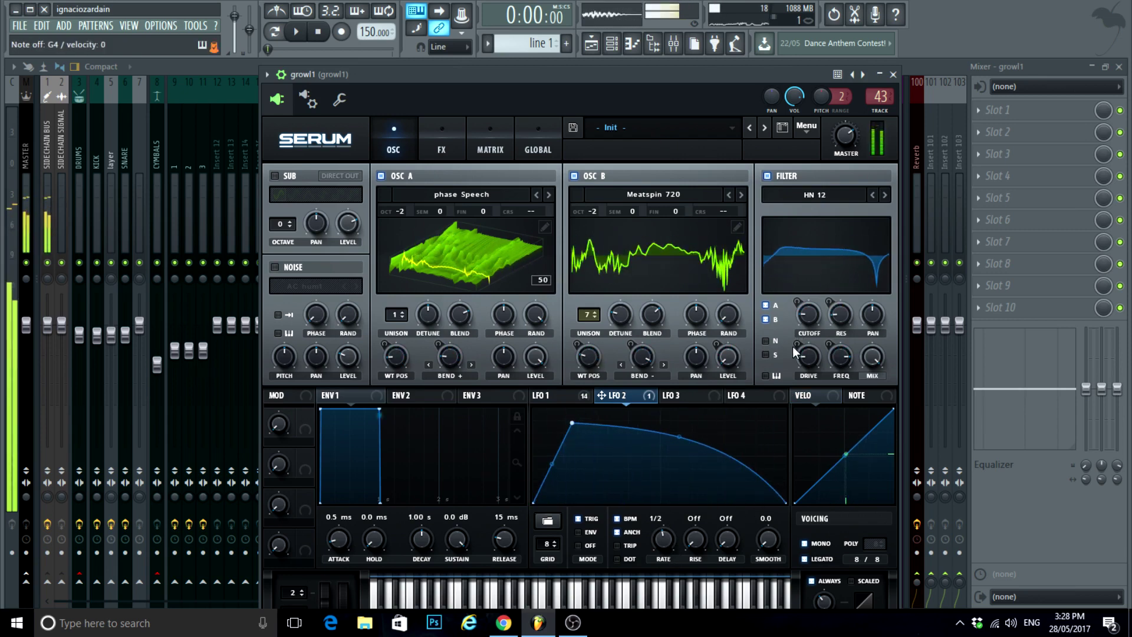
Step: Set oscillator A's wavetable position to about 100, its warp to Bend - and LFO 1's warp amount to about 92, then close Serum
left_click(581, 396)
left_click_drag(801, 301, 807, 329)
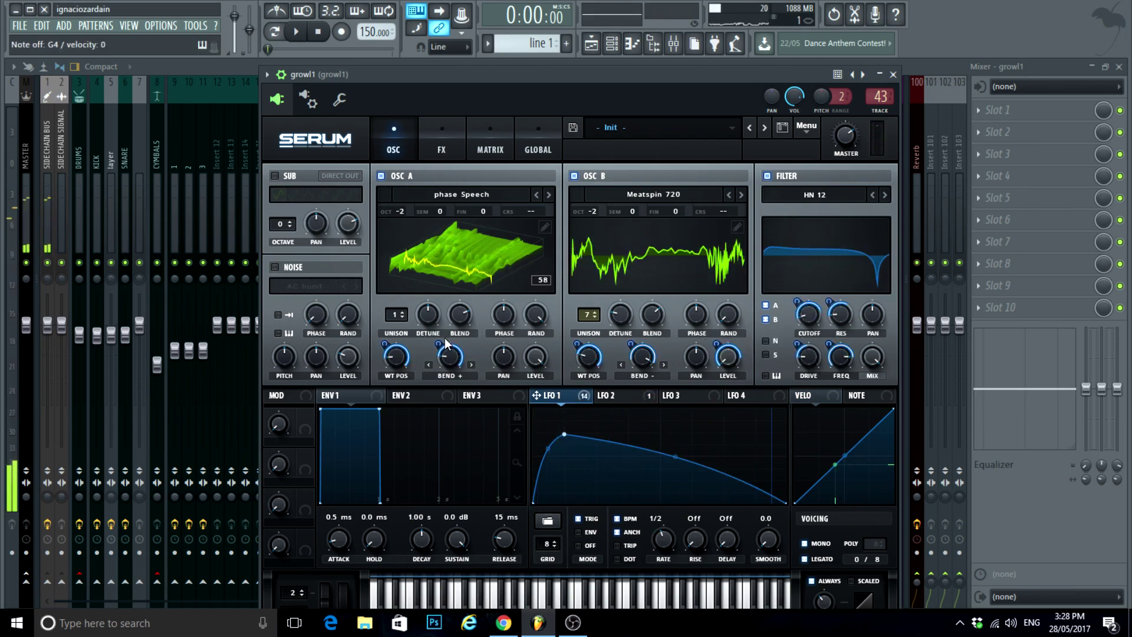
mouse_move(393, 358)
left_mouse_down()
mouse_move(391, 347)
mouse_move(381, 375)
left_mouse_up()
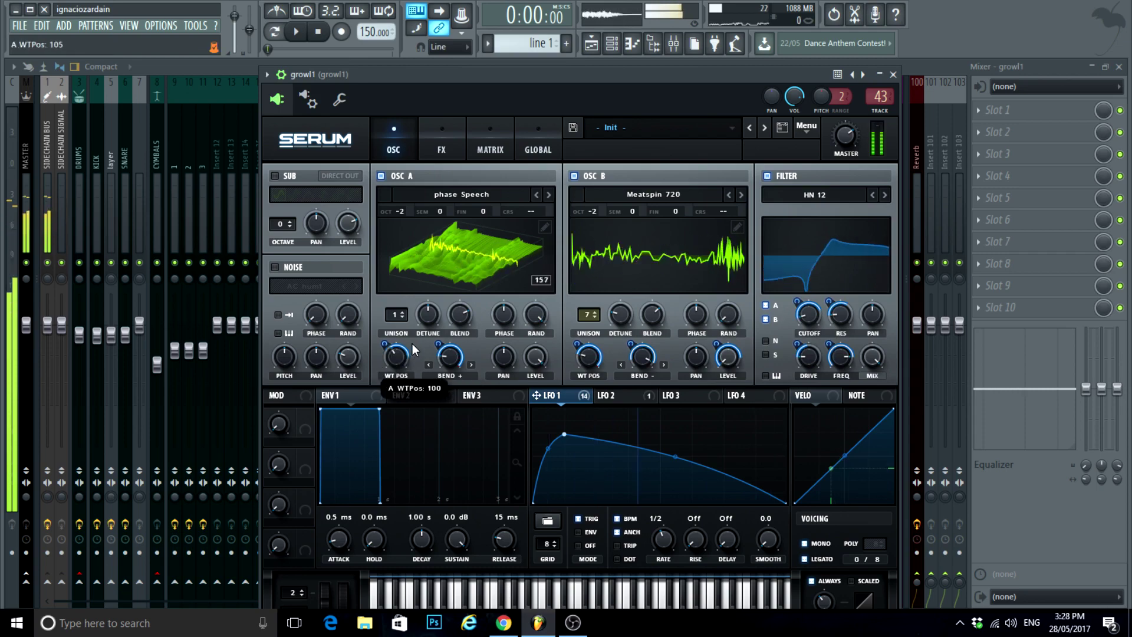
left_click(472, 365)
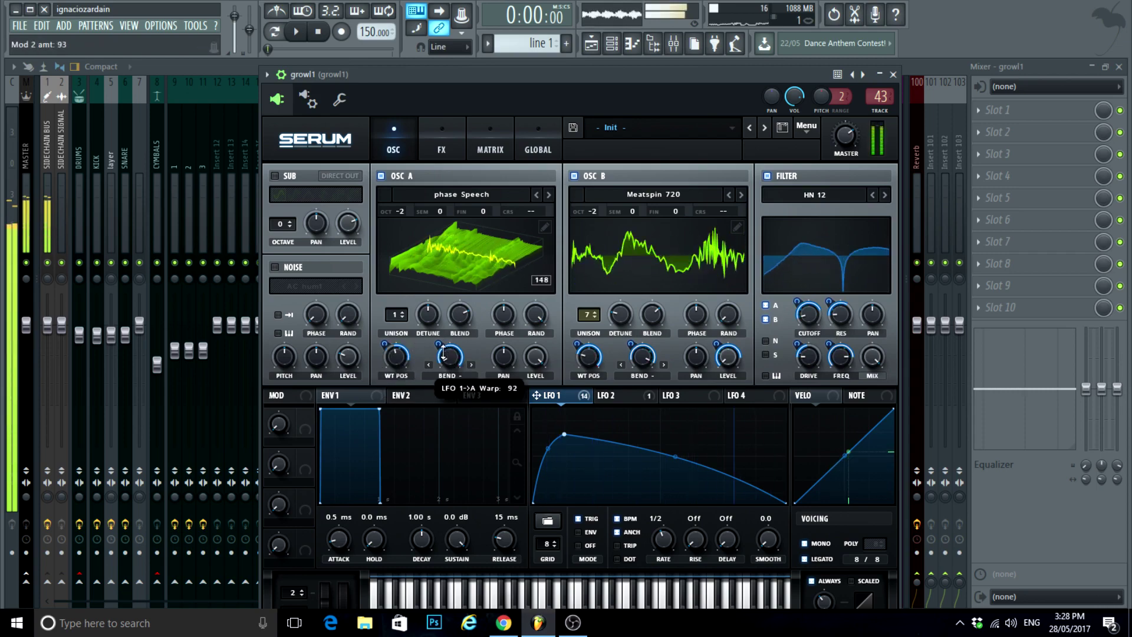
left_click(1127, 67)
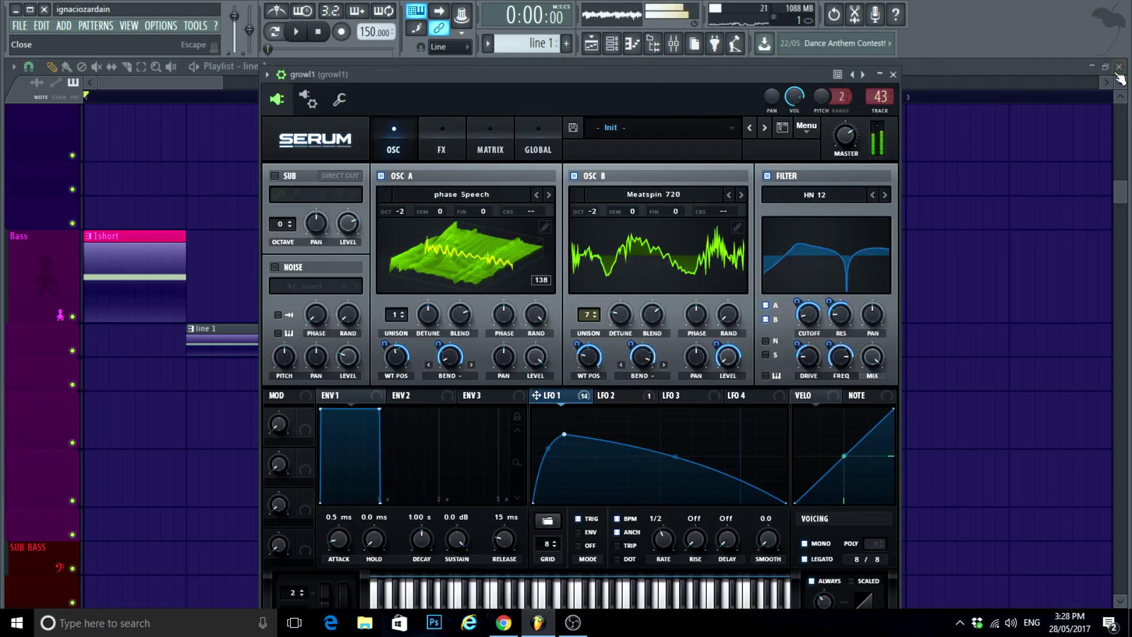
key("Escape")
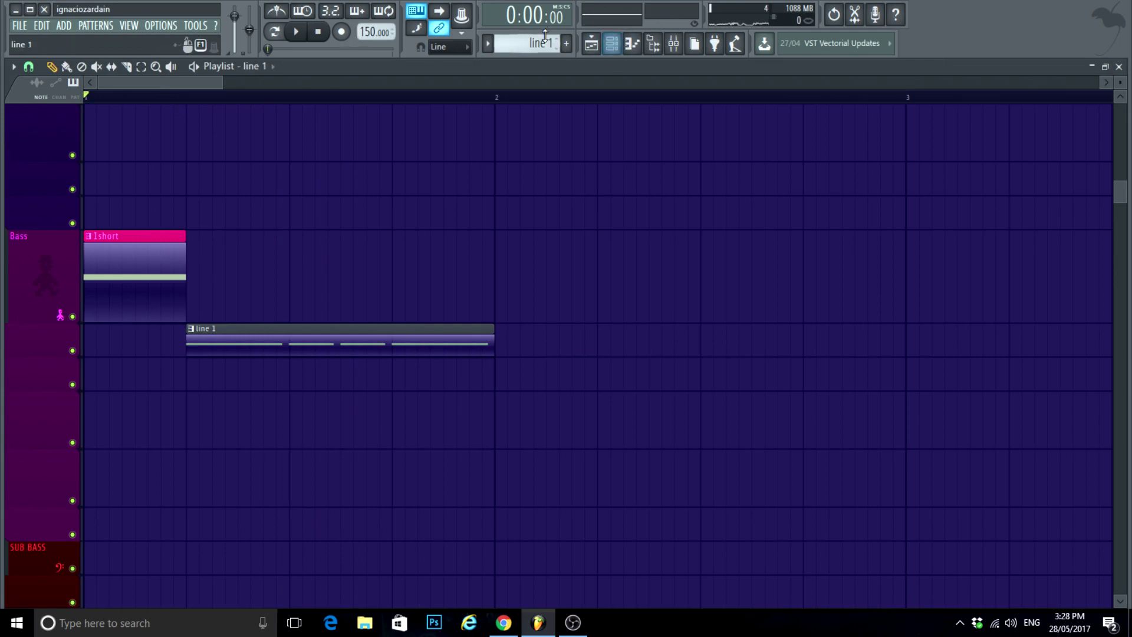
Step: Create a new pattern named growl1 with a dark crimson colour and place its clip at bar 2 on the Bass track
left_click(542, 44)
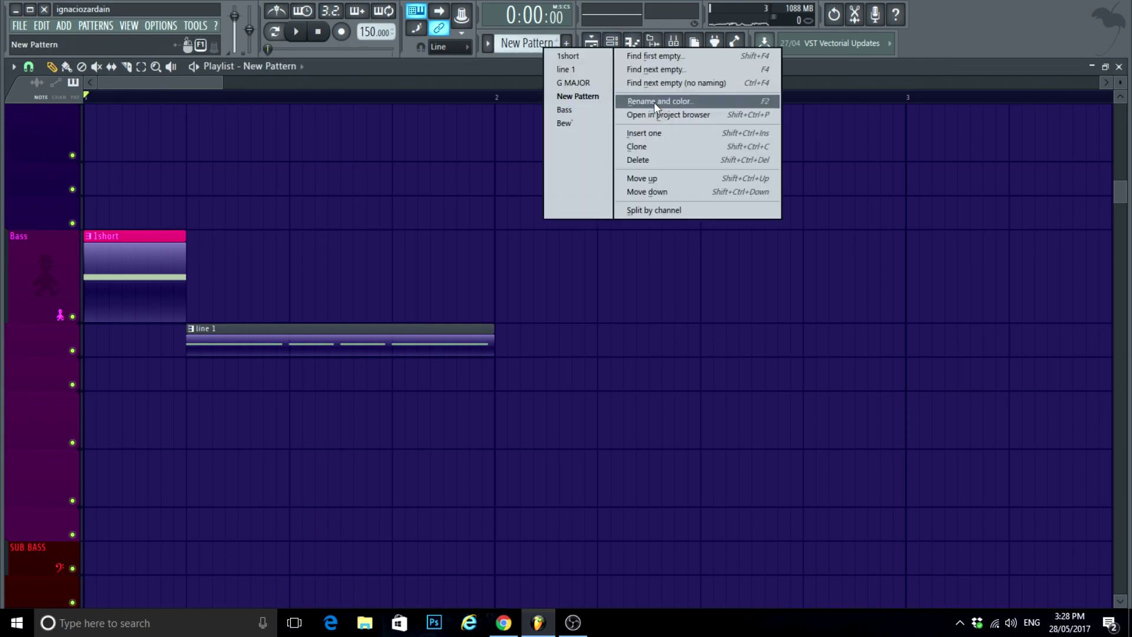
left_click(653, 100)
type("growl")
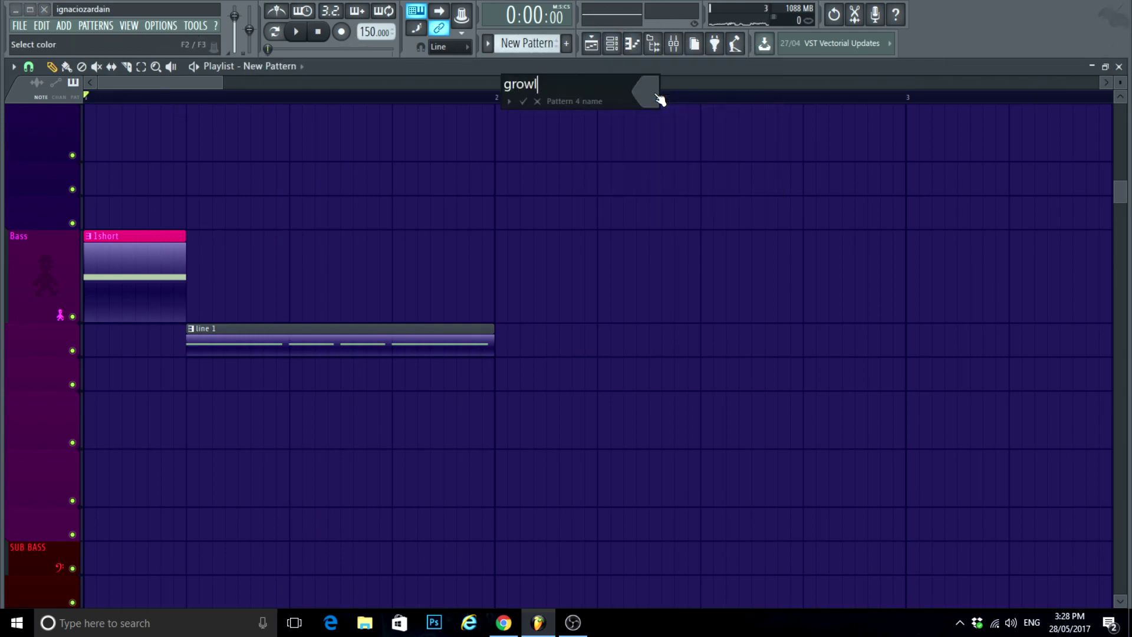
type("1")
left_click(655, 94)
left_click(666, 96)
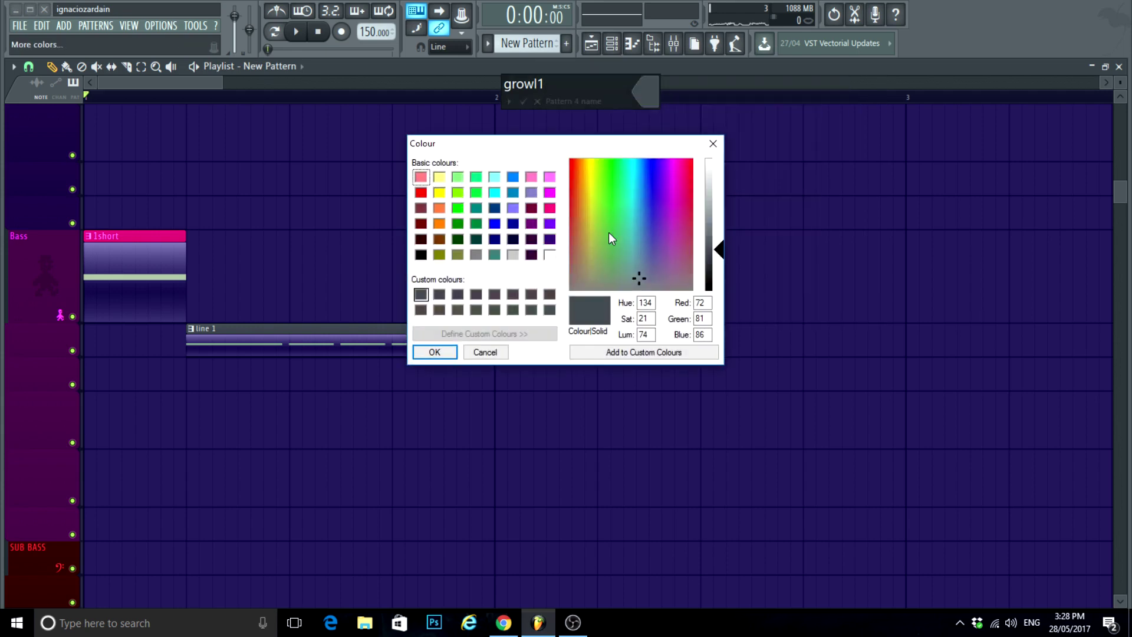
left_click(531, 224)
left_click(436, 352)
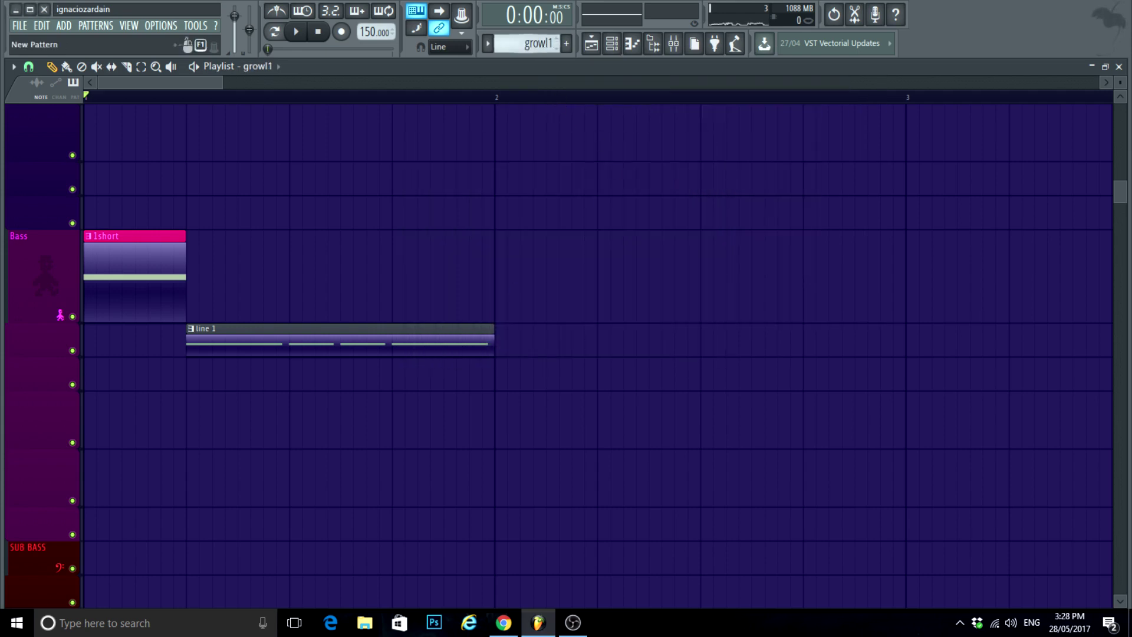
left_click(515, 296)
Step: Recolour the growl1 channel dark crimson to match its pattern
double_click(551, 284)
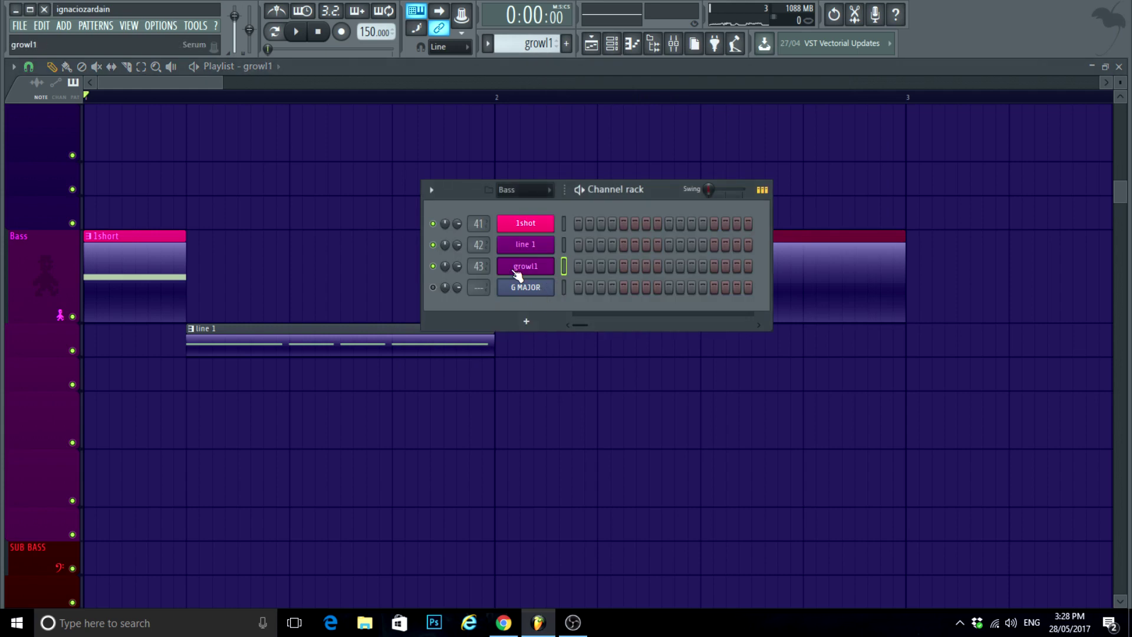
right_click(551, 279)
left_click(585, 285)
left_click(578, 268)
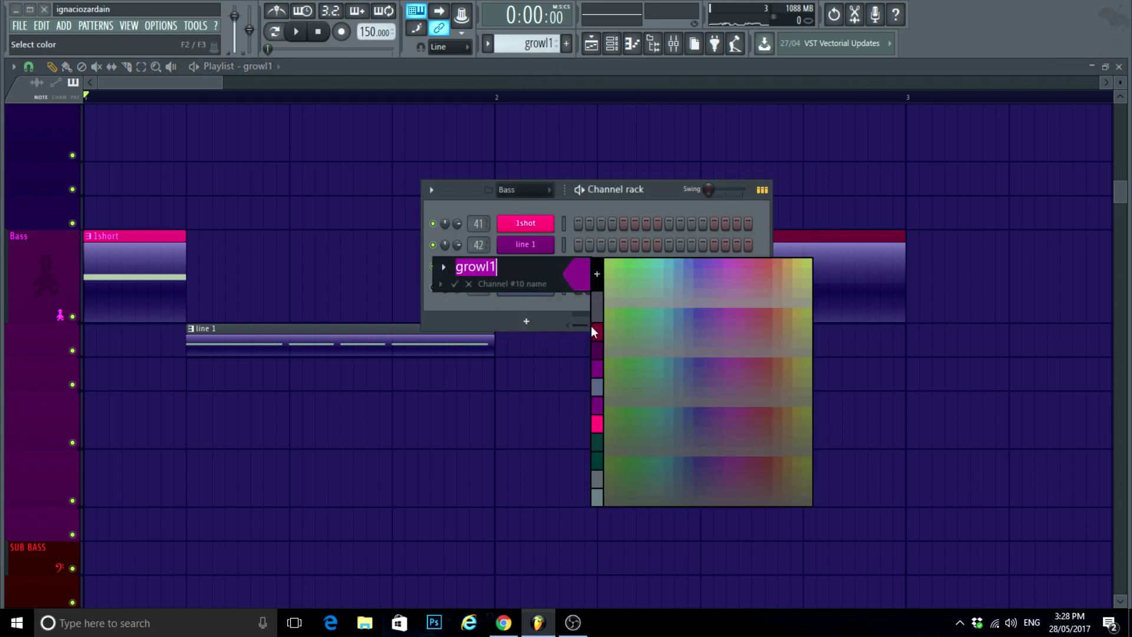
left_click(593, 328)
key("Return")
Step: Draw a two-beat G4 note at the start of growl1's piano roll and audition it
right_click(538, 267)
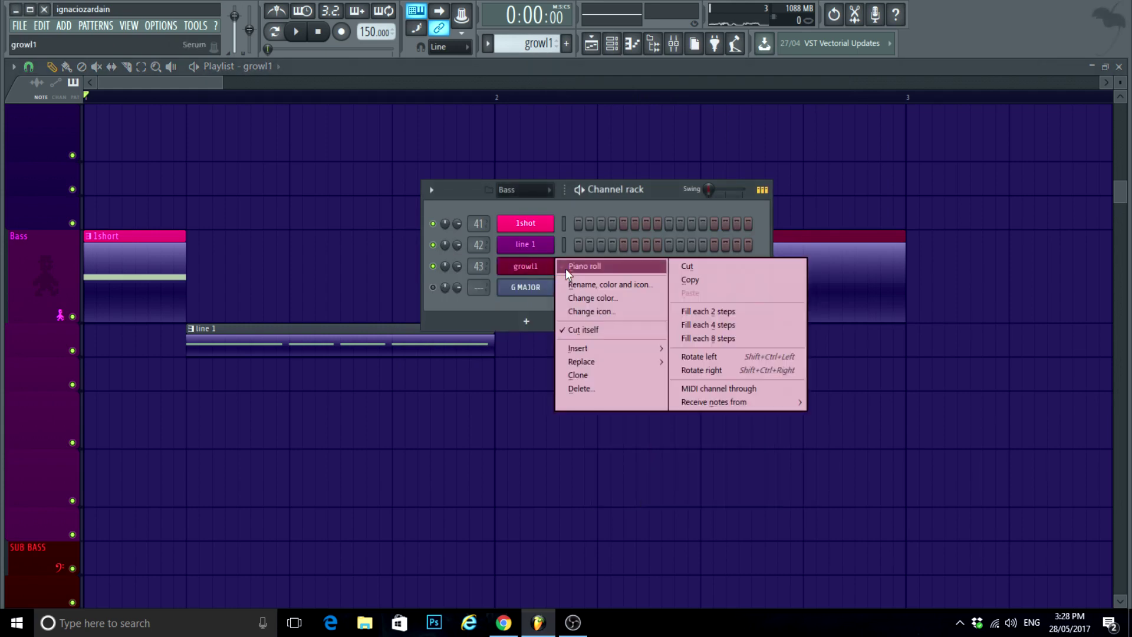
left_click(564, 266)
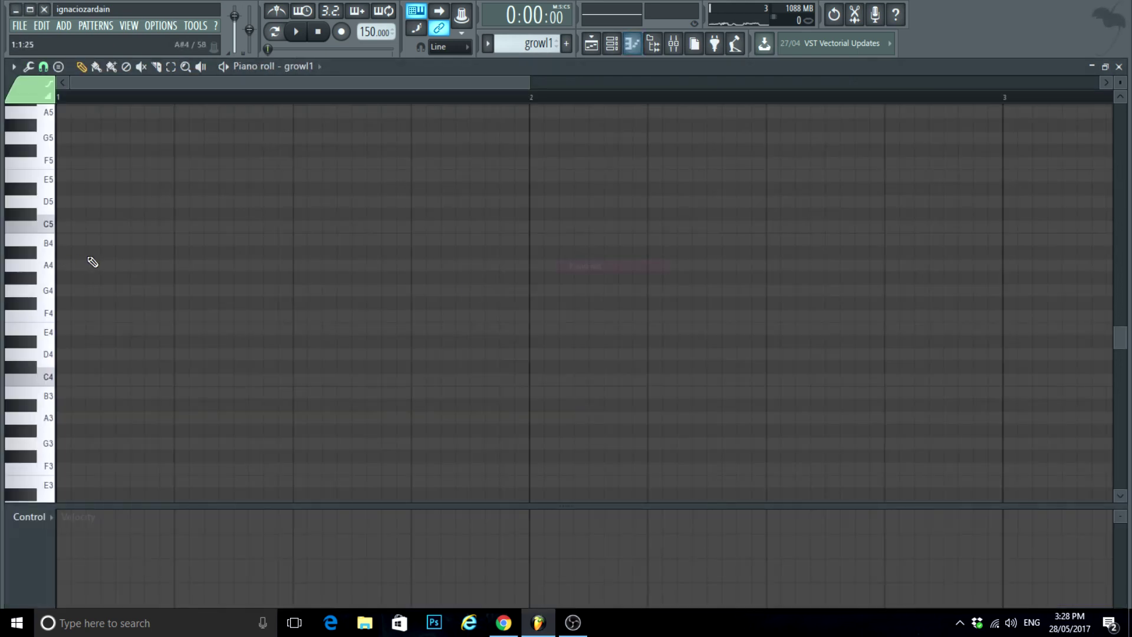
left_click(65, 297)
key("space")
left_click_drag(103, 289, 276, 312)
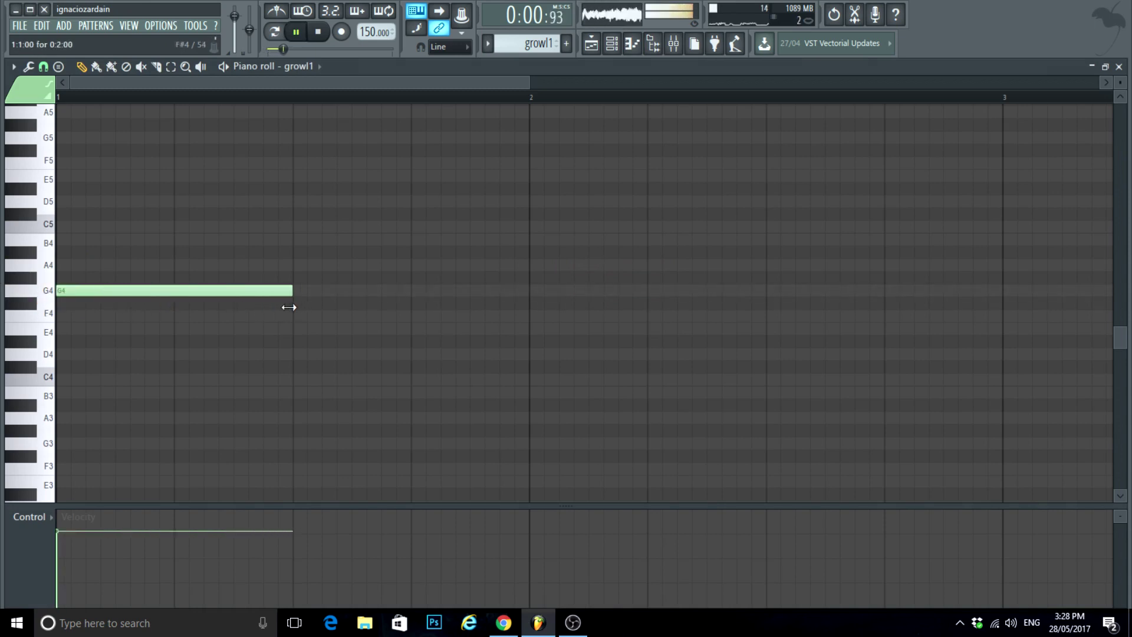
key("space")
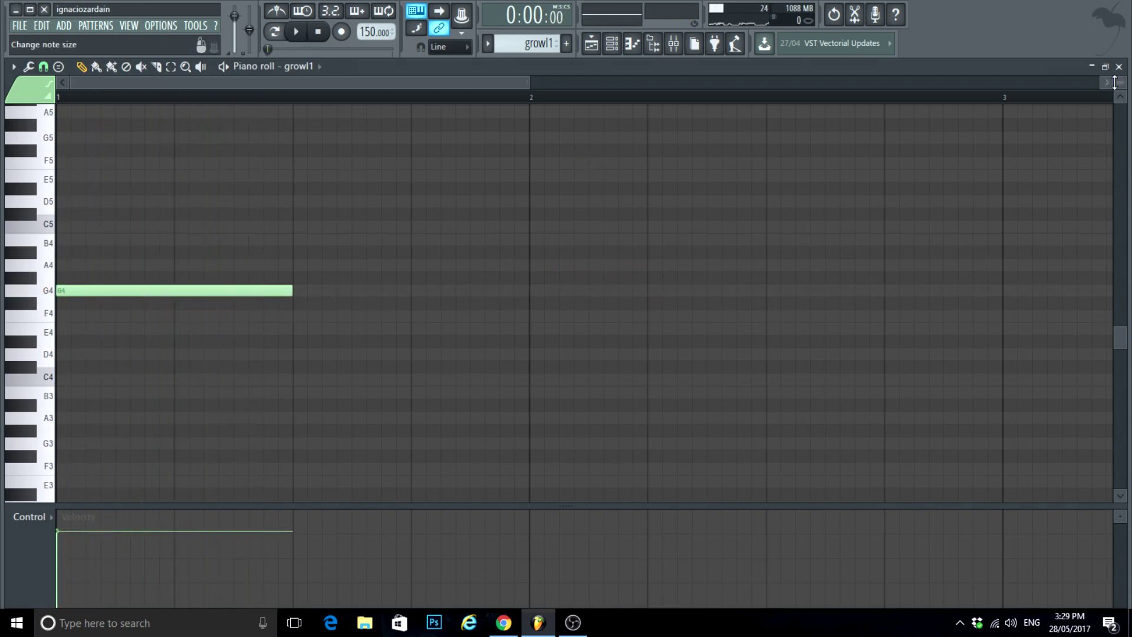
Step: Set the rates of LFO 1 and LFO 2 to bar in growl1's Serum and audition the pattern
left_click(1119, 67)
key("F6")
scroll(745, 240, "up", 3)
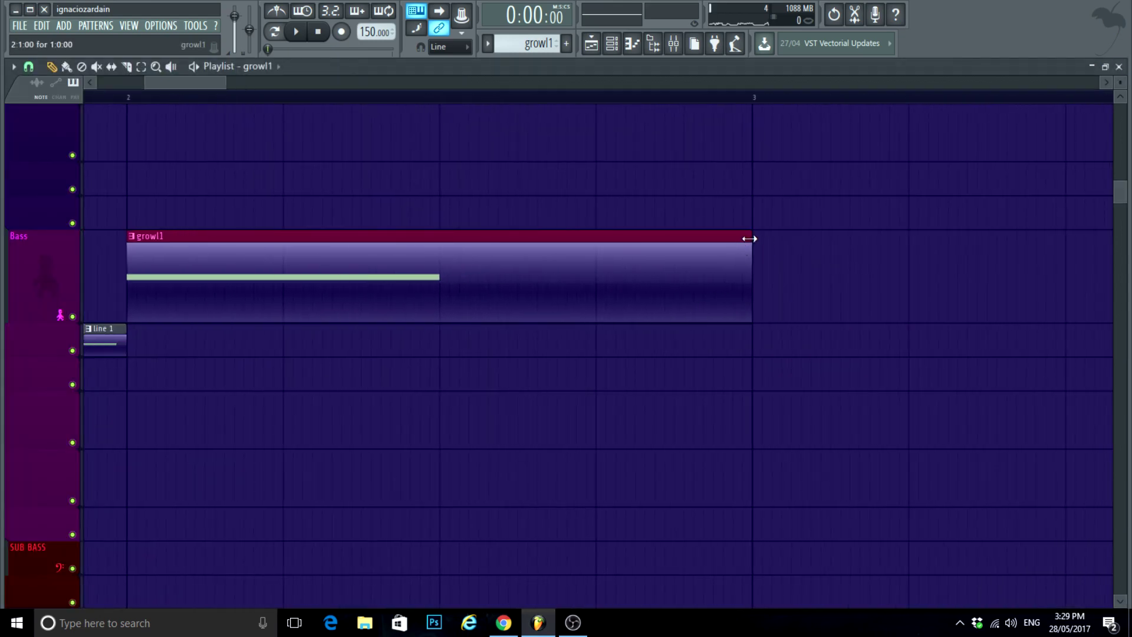
double_click(595, 288)
left_click(613, 43)
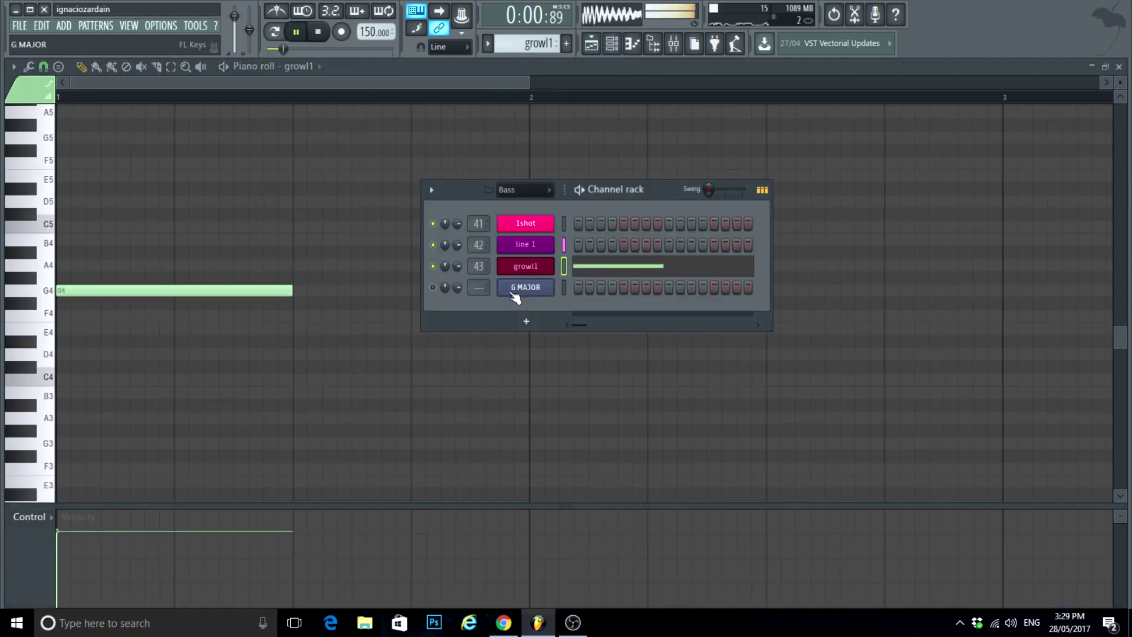
left_click(525, 264)
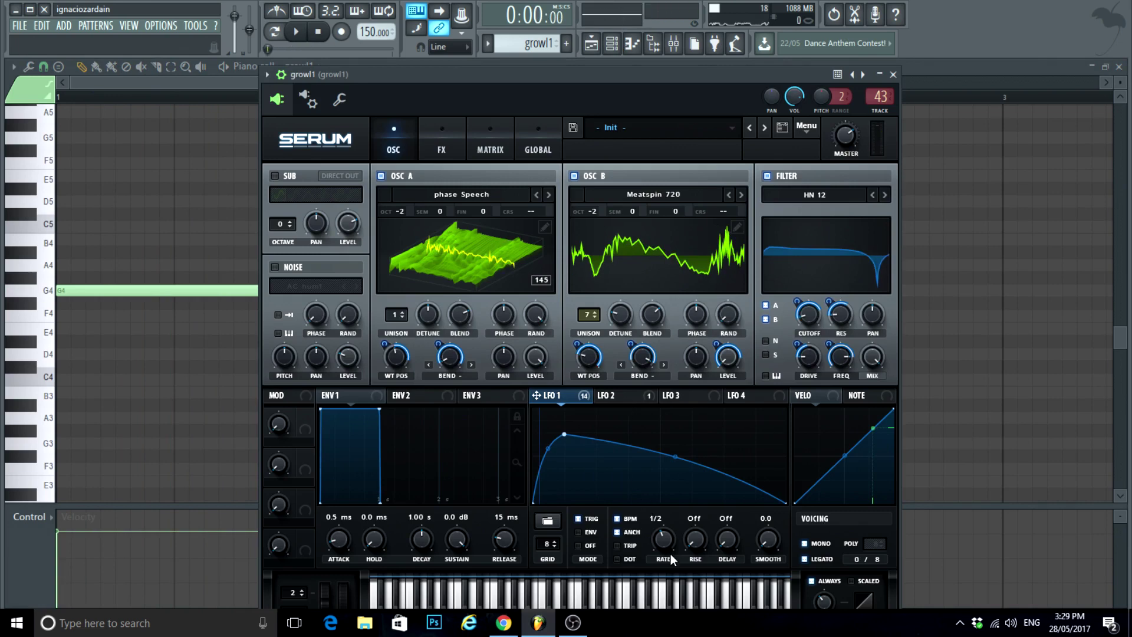
left_click(631, 398)
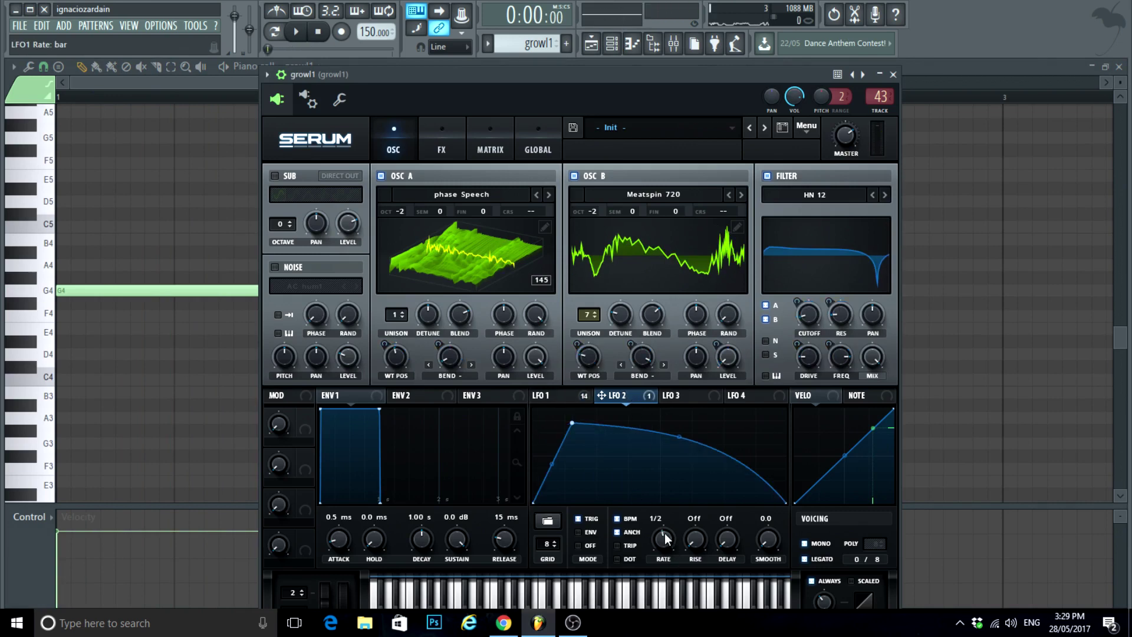
left_click(576, 399)
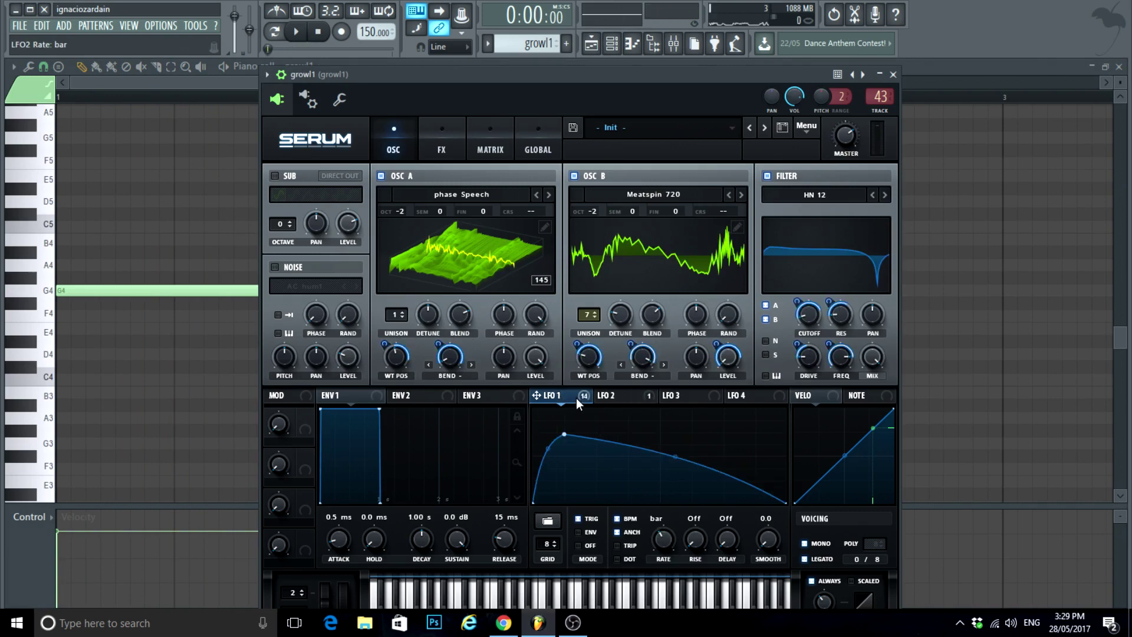
left_click(91, 97)
key("space")
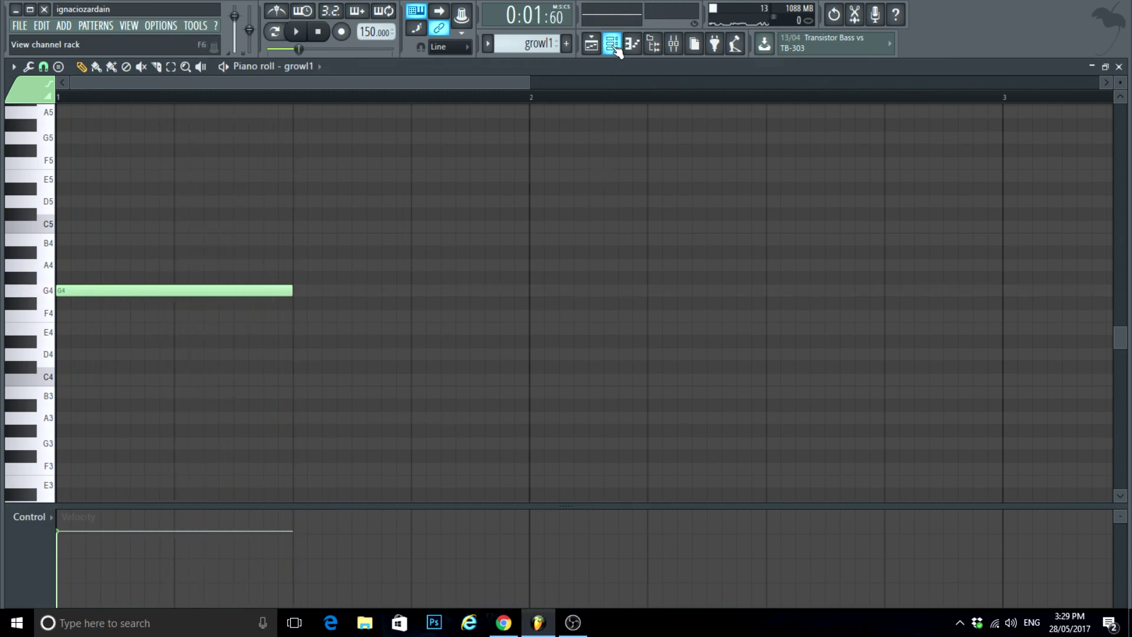
Step: Reshape growl1's LFO 1 in Serum into two humps with a dip to zero in the middle and a high second peak
left_click(612, 43)
left_click(531, 268)
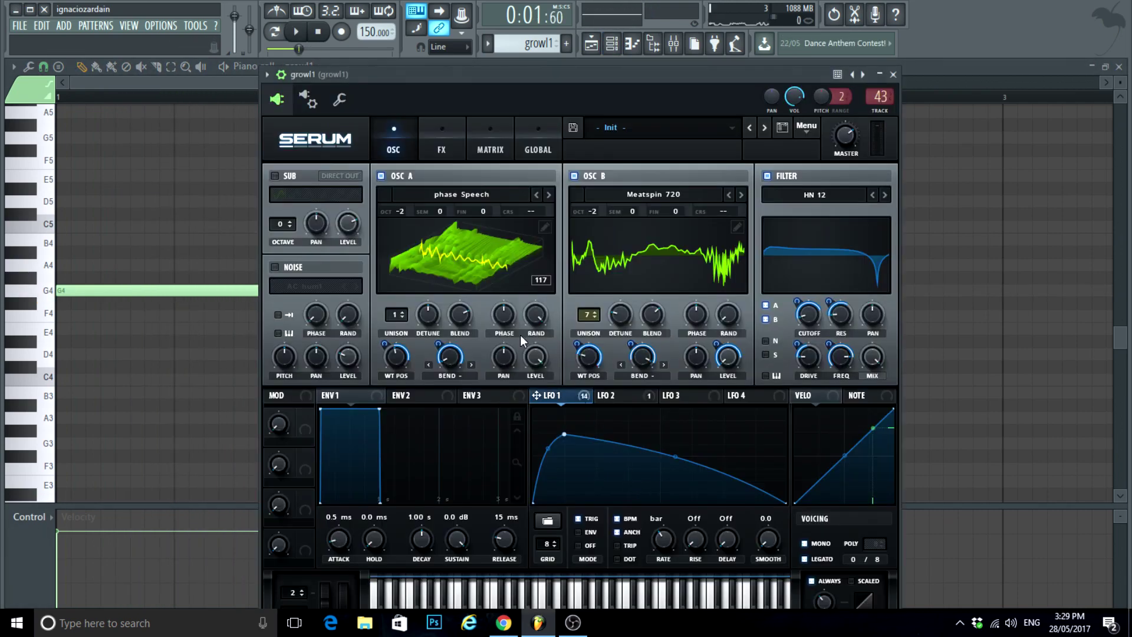
double_click(675, 487)
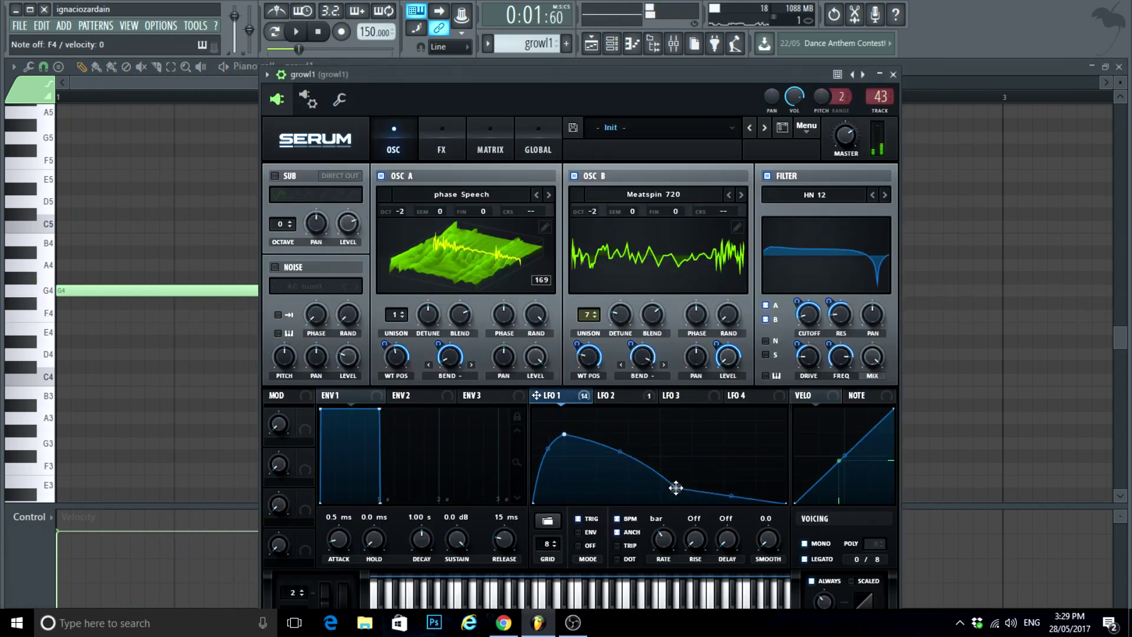
left_click_drag(676, 488, 677, 504)
left_click_drag(785, 503, 812, 419)
left_click_drag(733, 461, 747, 424)
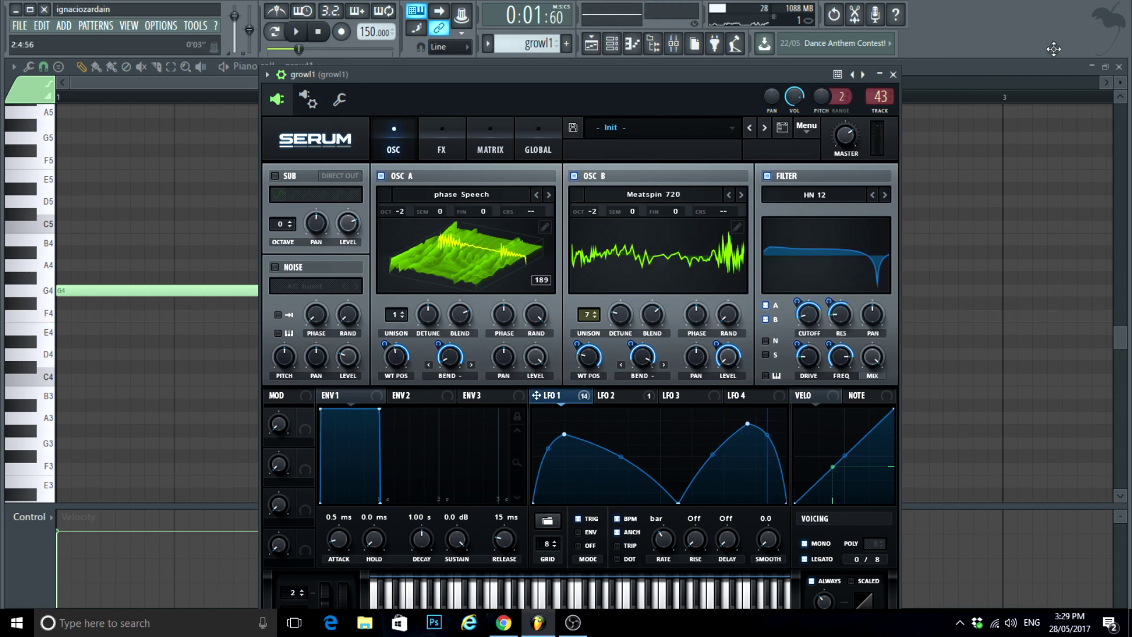
Step: Close the piano roll and shorten the growl1 clip in the playlist to two beats
left_click(1120, 68)
left_click_drag(139, 98, 35, 276)
scroll(407, 348, "down", 2)
key("space")
left_click_drag(946, 260, 711, 259)
scroll(729, 321, "down", 1)
key("space")
Step: Play the arrangement to audition the 1short, line 1 and growl1 clips in sequence
scroll(701, 294, "down", 1)
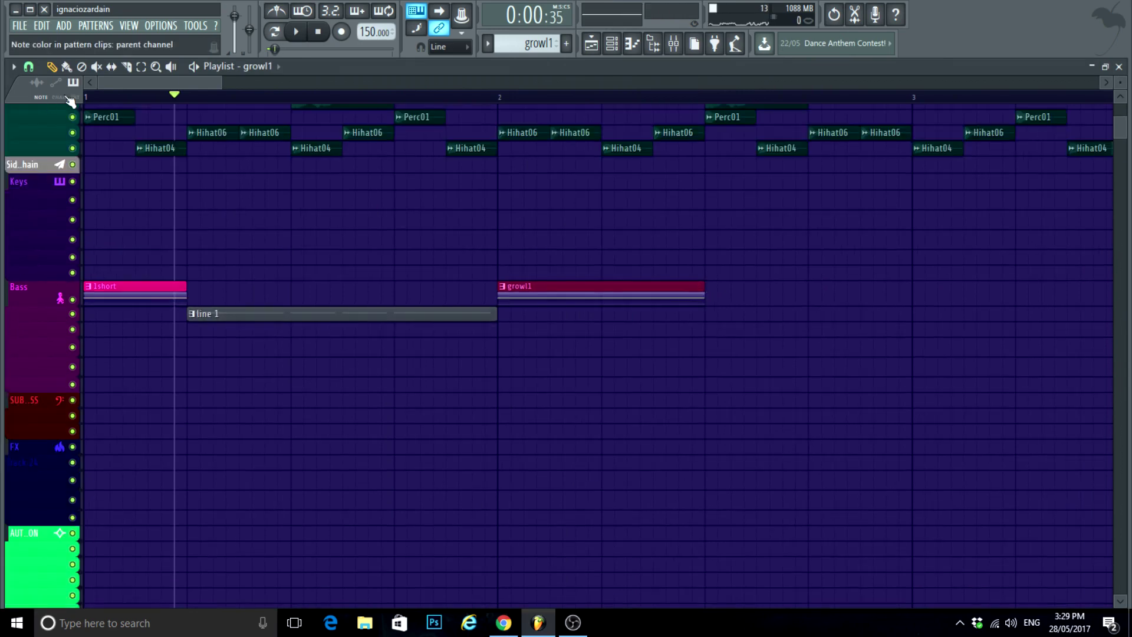
key("space")
scroll(614, 374, "up", 1)
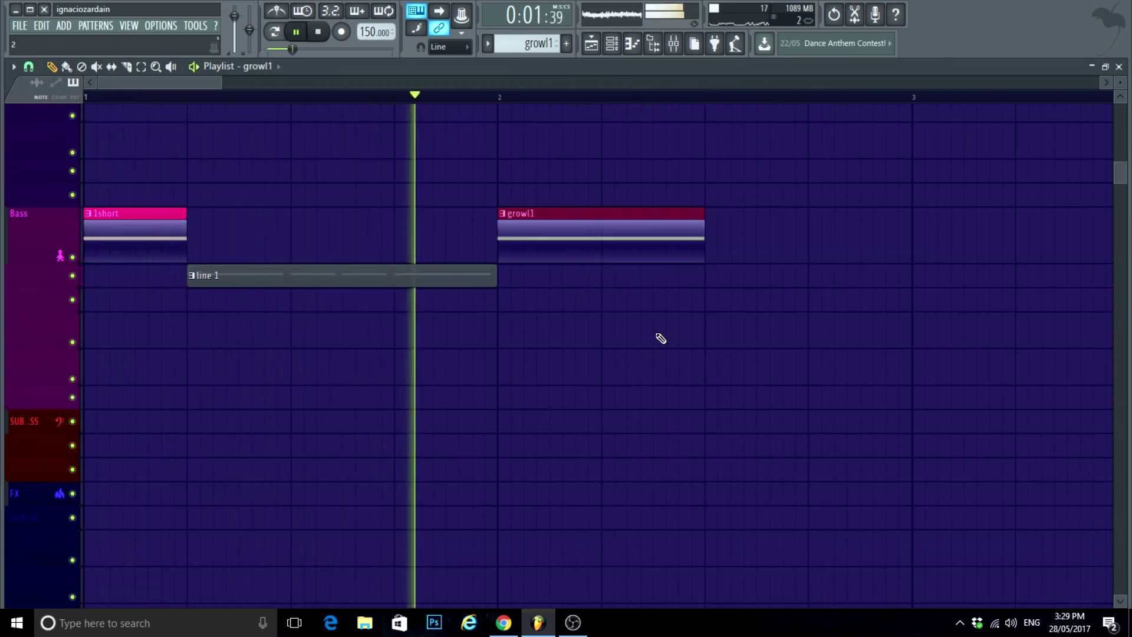
scroll(659, 343, "up", 1)
key("space")
Step: Place a copy of the line 1 clip directly after growl1 in the playlist and make it a unique pattern
scroll(488, 265, "down", 1)
left_click_drag(441, 267, 628, 239)
left_click(534, 250)
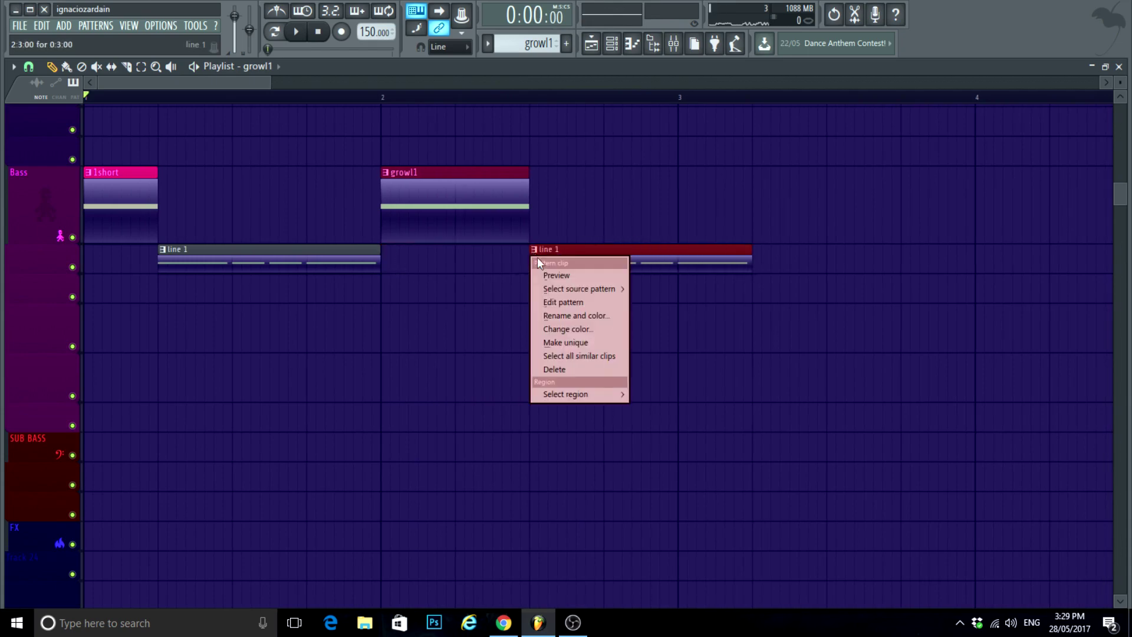
left_click(570, 339)
Step: In the copied line 1 pattern, shorten the first G4 note to just under half a beat and add an equal G4 right after it
double_click(571, 263)
key("space")
scroll(371, 336, "up", 3)
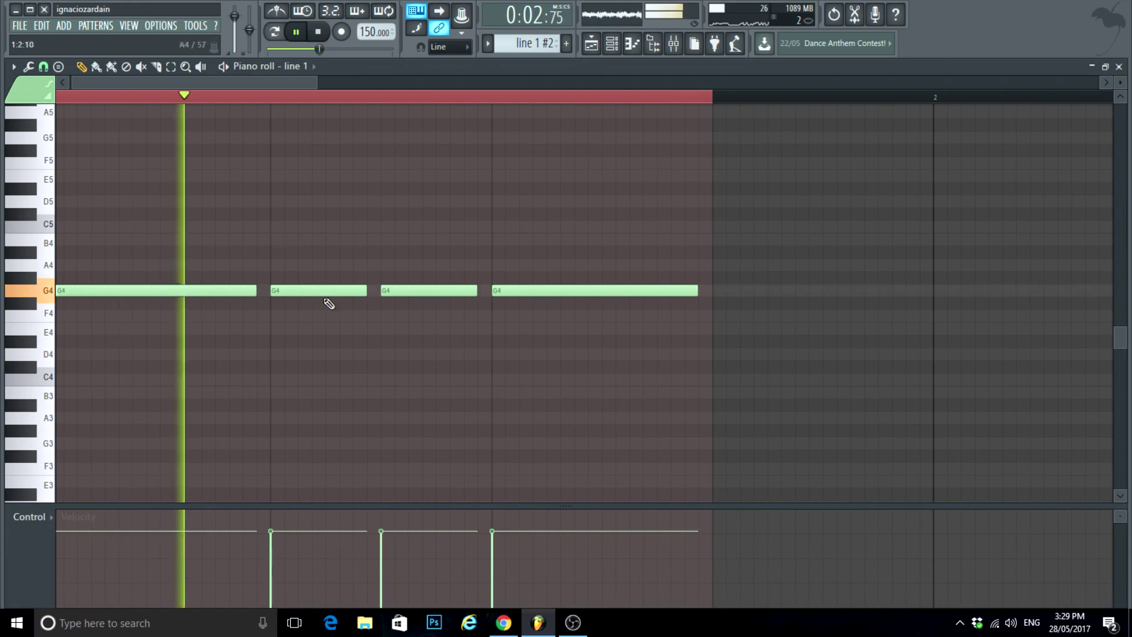
key("space")
key("space")
left_click_drag(251, 289, 138, 331)
scroll(83, 319, "up", 4)
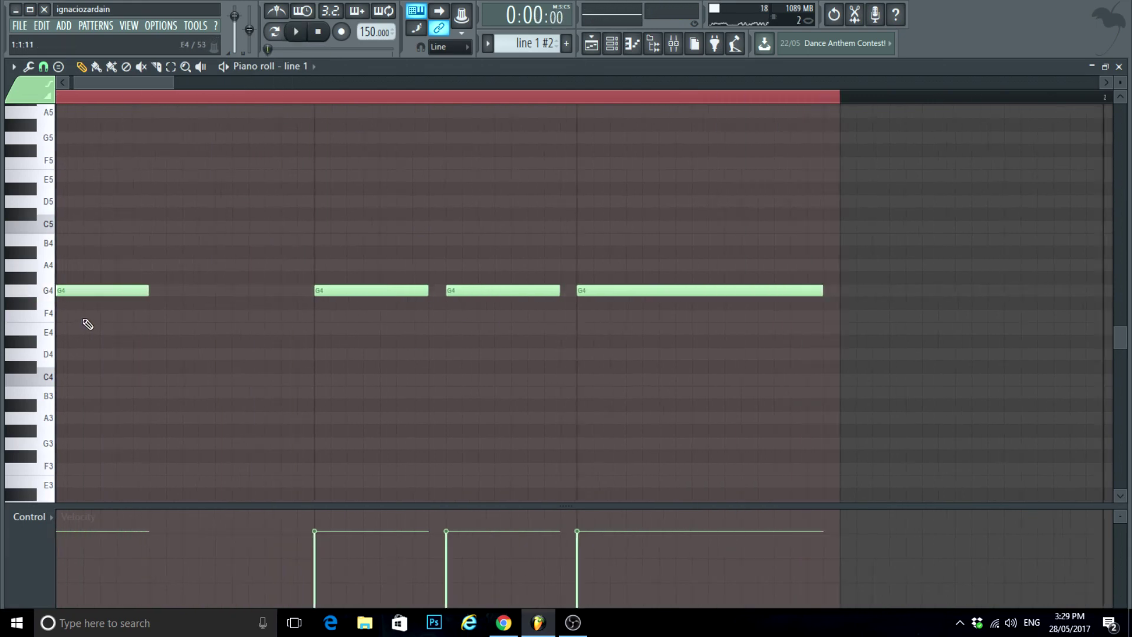
left_click(274, 289)
Step: Delete the original G4 notes after the two short ones and place the second short G4 again, checking the pattern by ear
right_click(592, 302)
scroll(457, 331, "down", 3)
key("space")
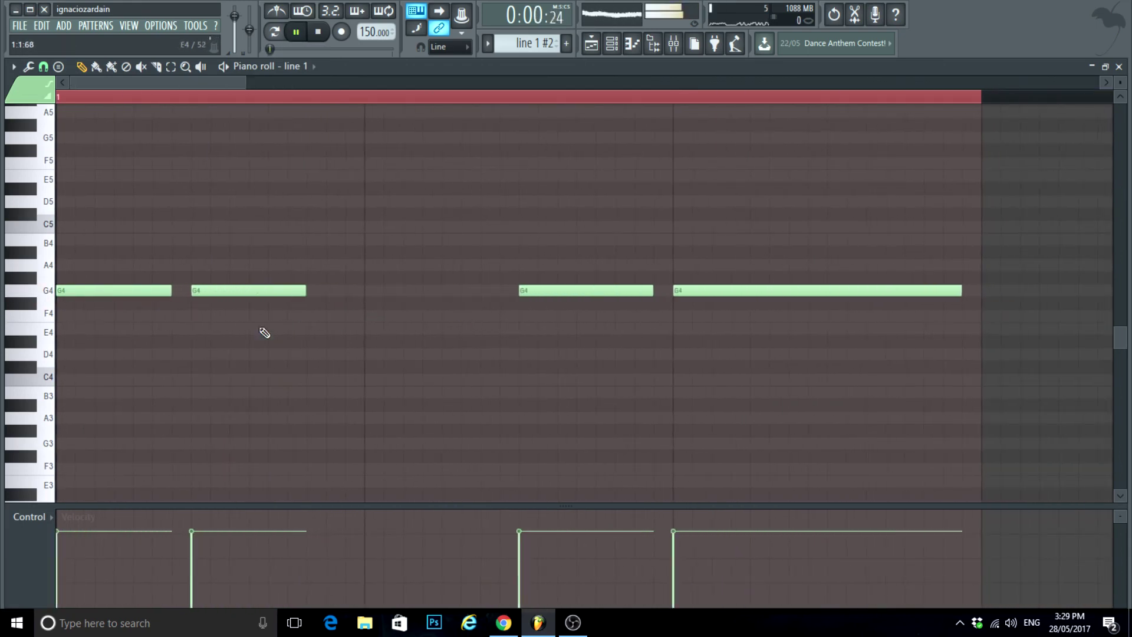
right_click(203, 290)
left_click(214, 290)
scroll(342, 288, "down", 1)
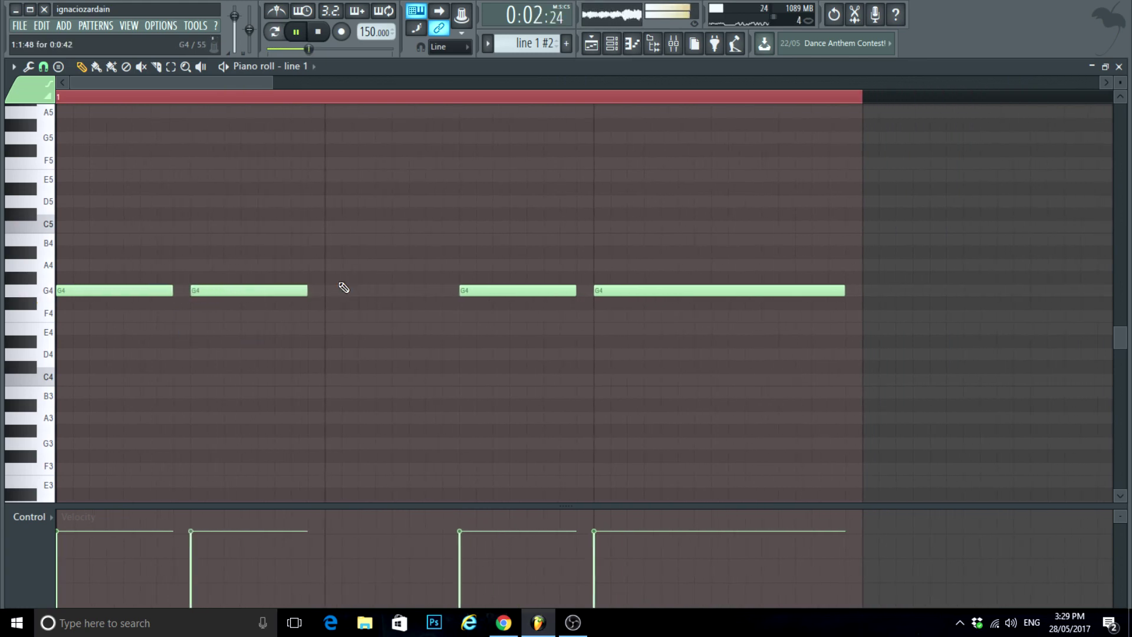
right_click(516, 290)
right_click(695, 289)
key("space")
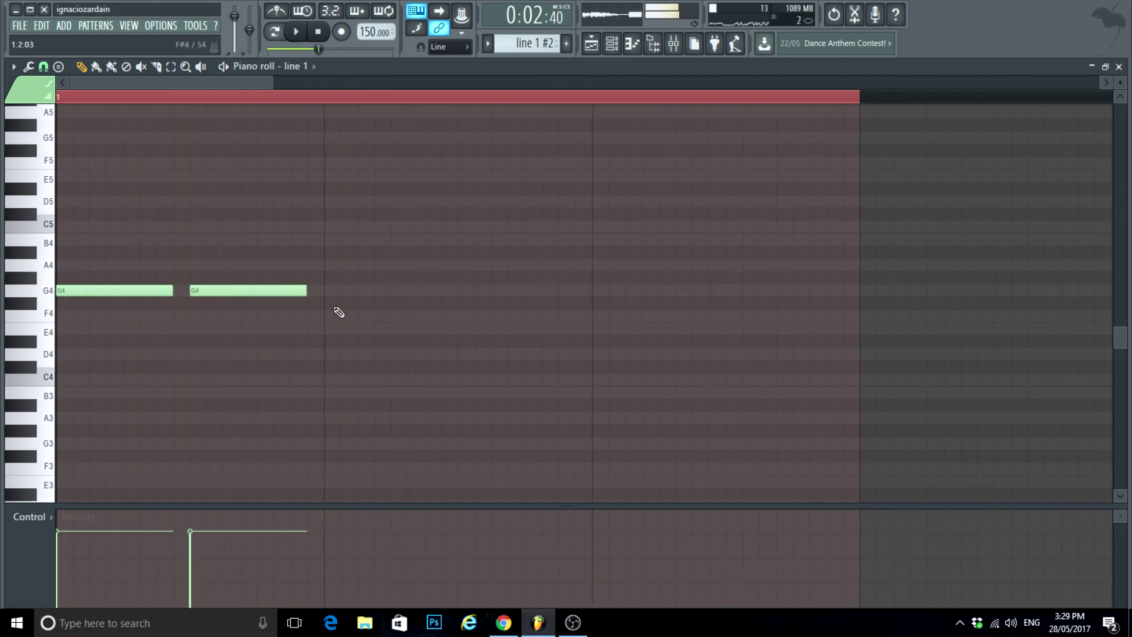
Step: Try G4 and B4 for the third note, keeping a single one-beat D4 note on beat 2
left_click(331, 290)
left_click(408, 239)
key("space")
right_click(390, 290)
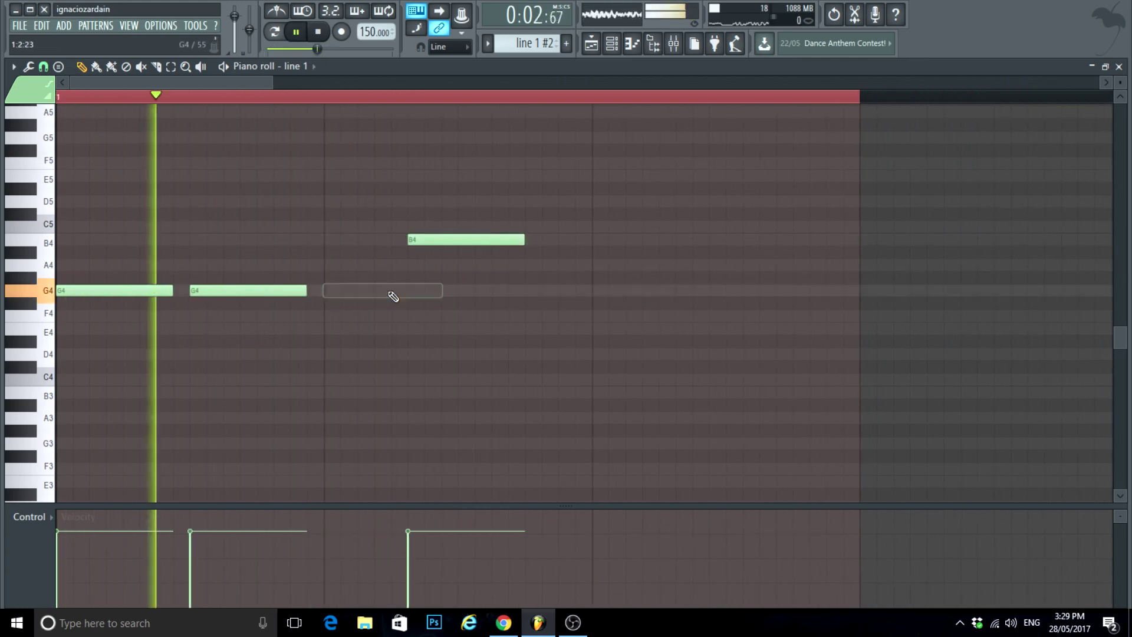
left_click_drag(437, 239, 584, 370)
key("space")
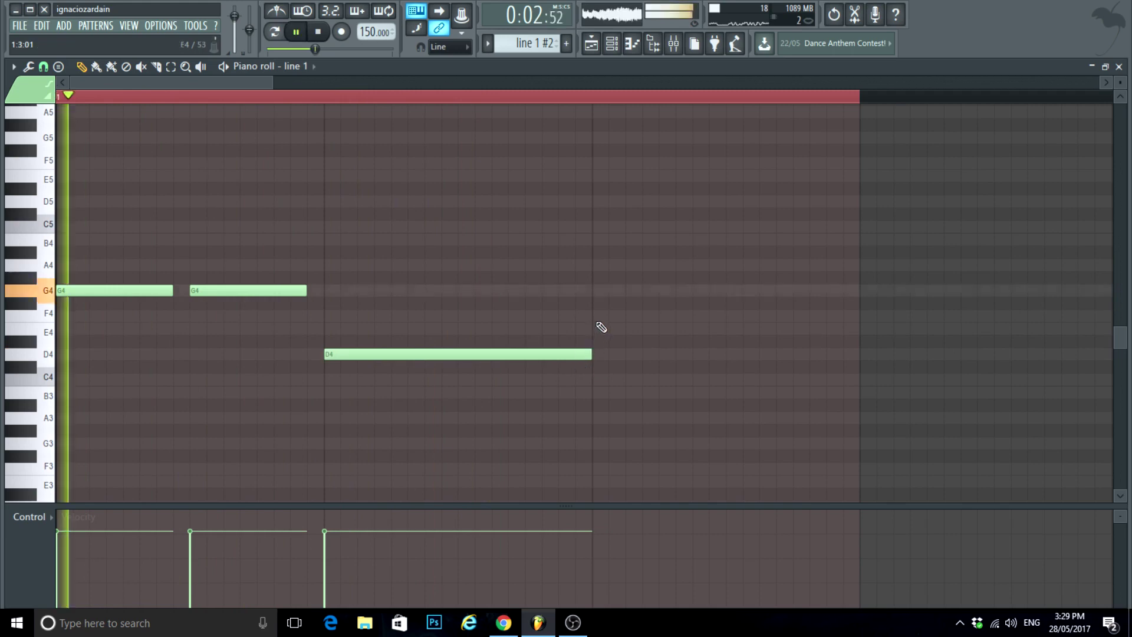
Step: Add a one-beat G4 note on beat 3 directly after the D4, and close the piano roll and channel rack
left_click(599, 316)
scroll(652, 346, "down", 2)
left_click_drag(490, 313, 481, 291)
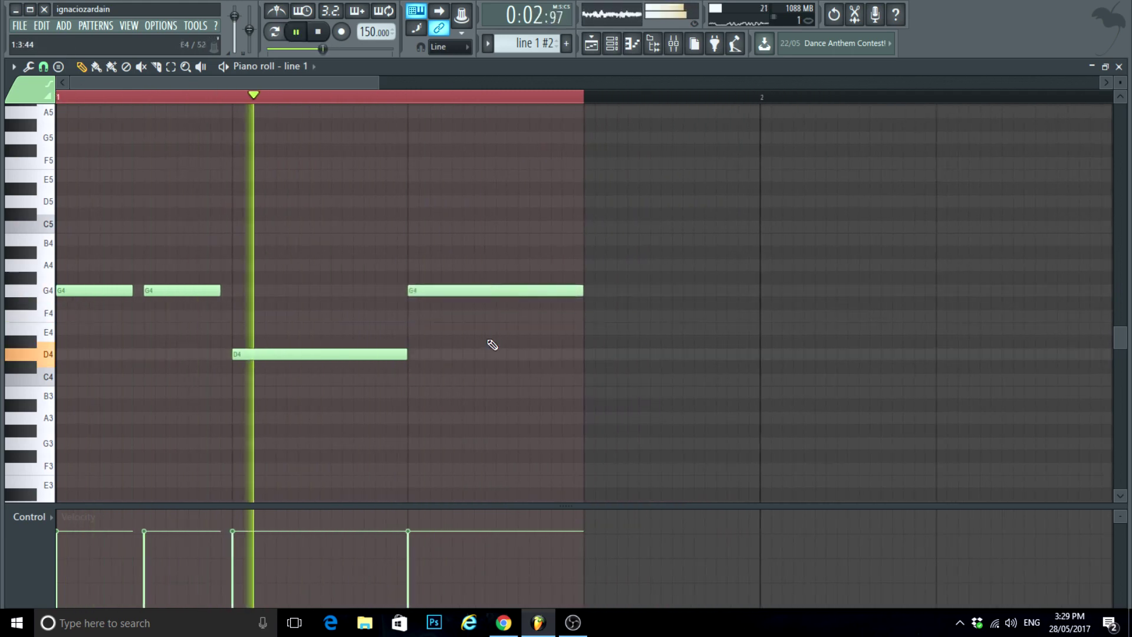
left_click(1118, 66)
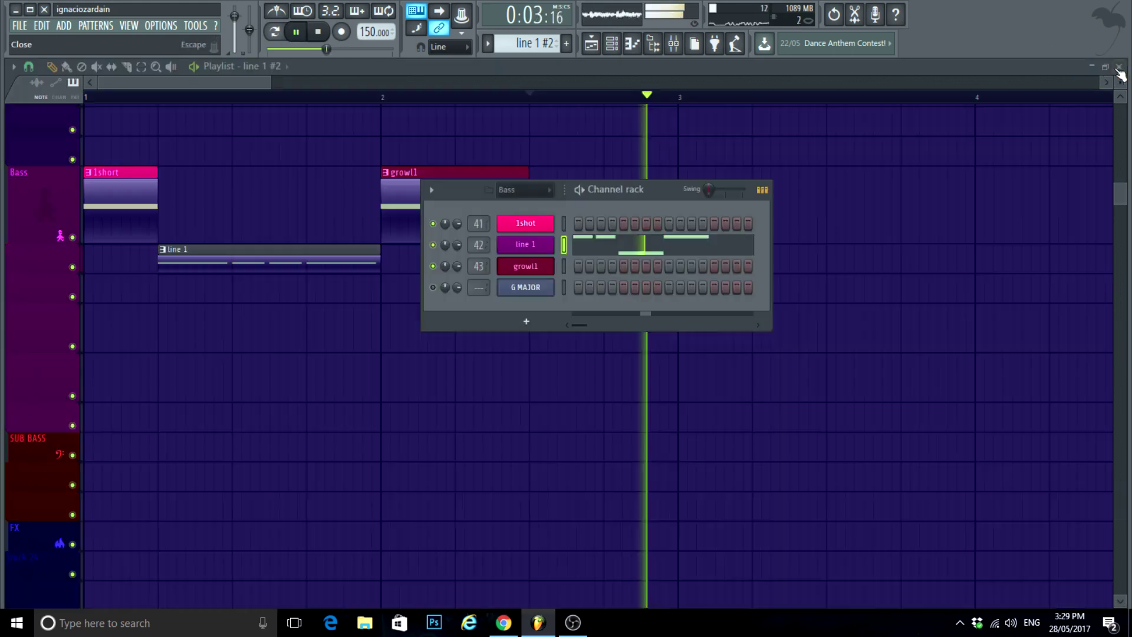
right_click(808, 393)
Step: Play the arrangement from the start to audition the line 1 #2 clip after growl1
scroll(798, 396, "down", 2)
scroll(766, 405, "up", 1)
scroll(649, 412, "down", 2)
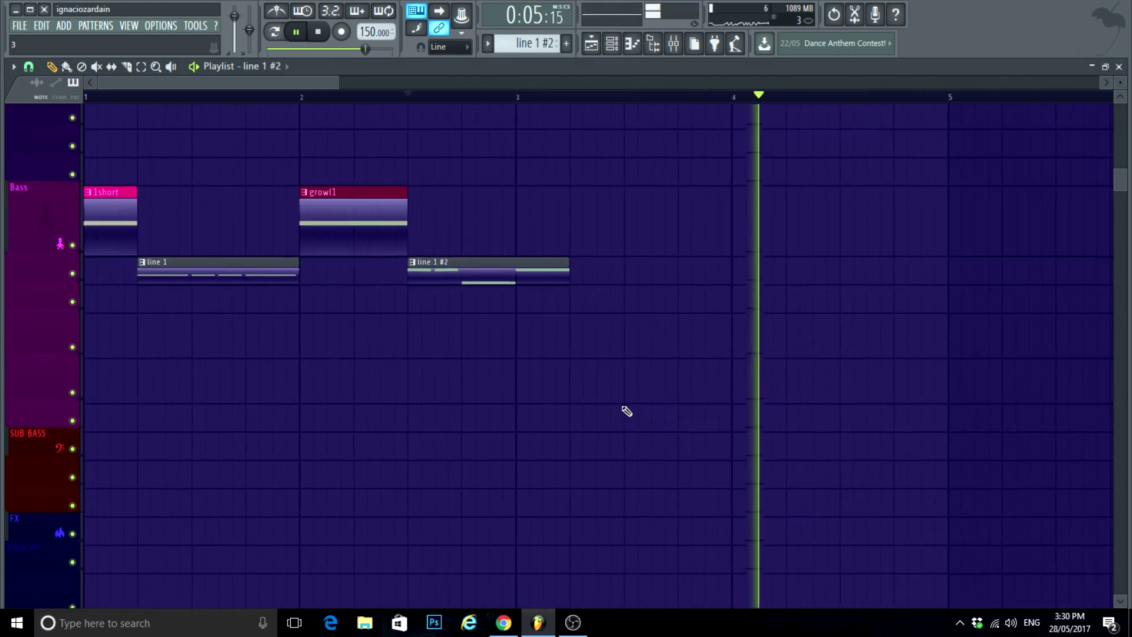
scroll(182, 157, "down", 2)
scroll(383, 419, "up", 1)
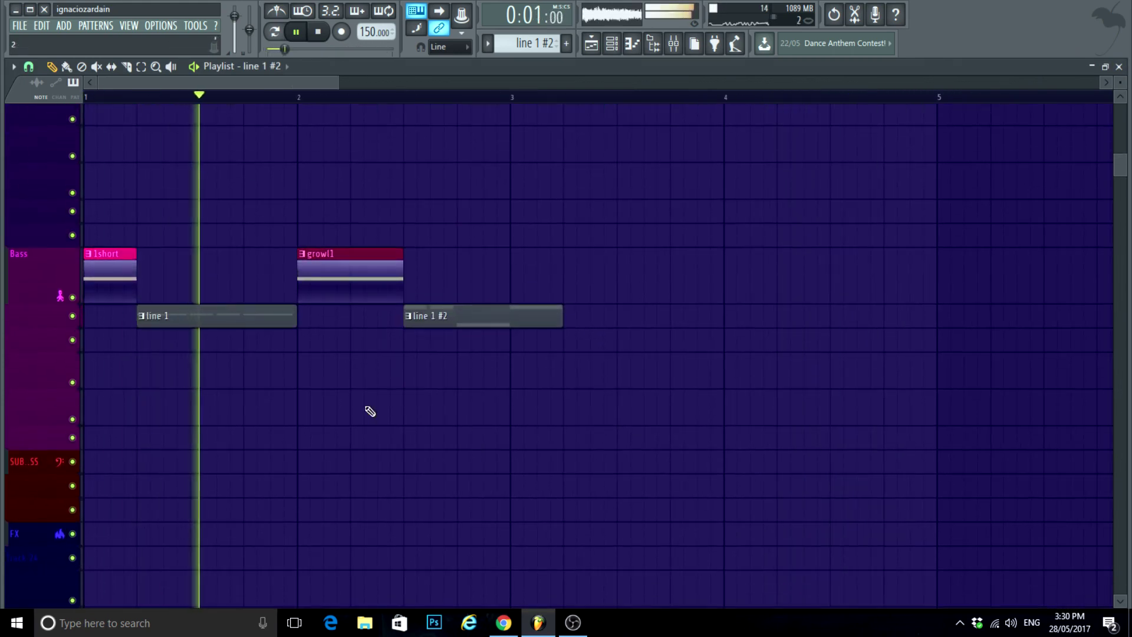
left_click(93, 98)
scroll(425, 406, "up", 2)
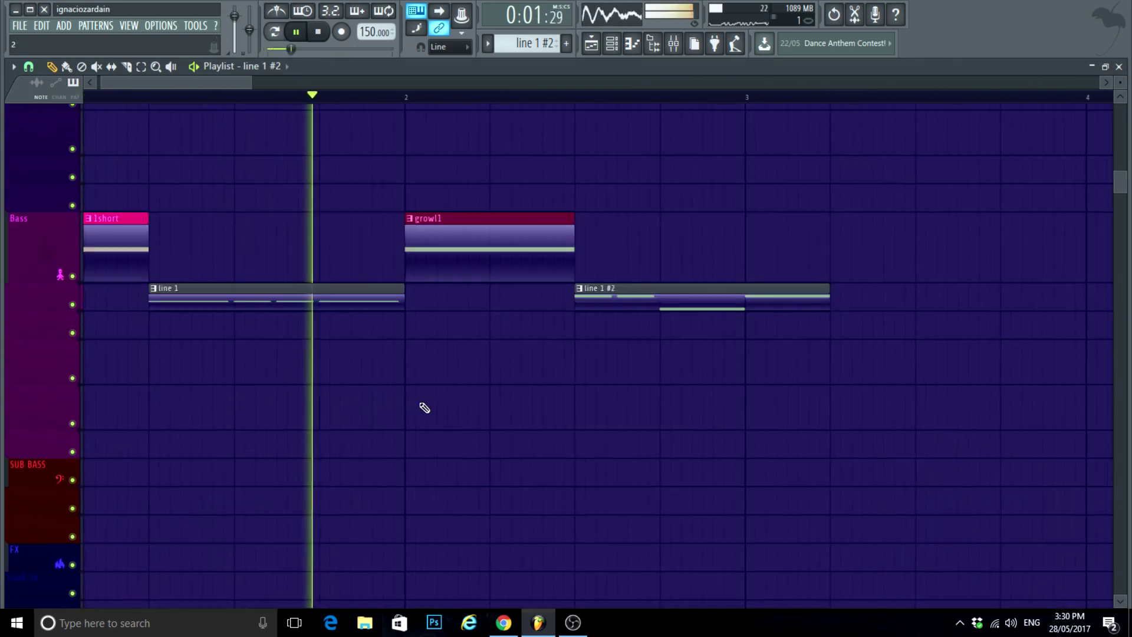
scroll(717, 450, "down", 1)
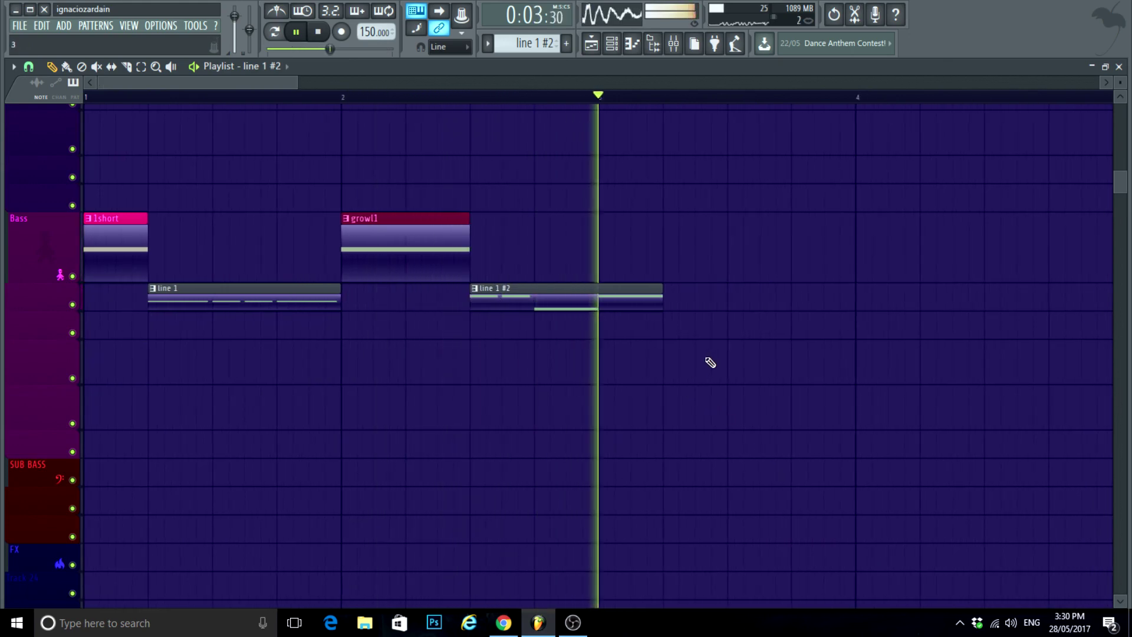
scroll(669, 342, "up", 2)
Step: Raise the D4 note in line 1 #2 to F4, listen to the change, and close the piano roll and channel rack
double_click(576, 280)
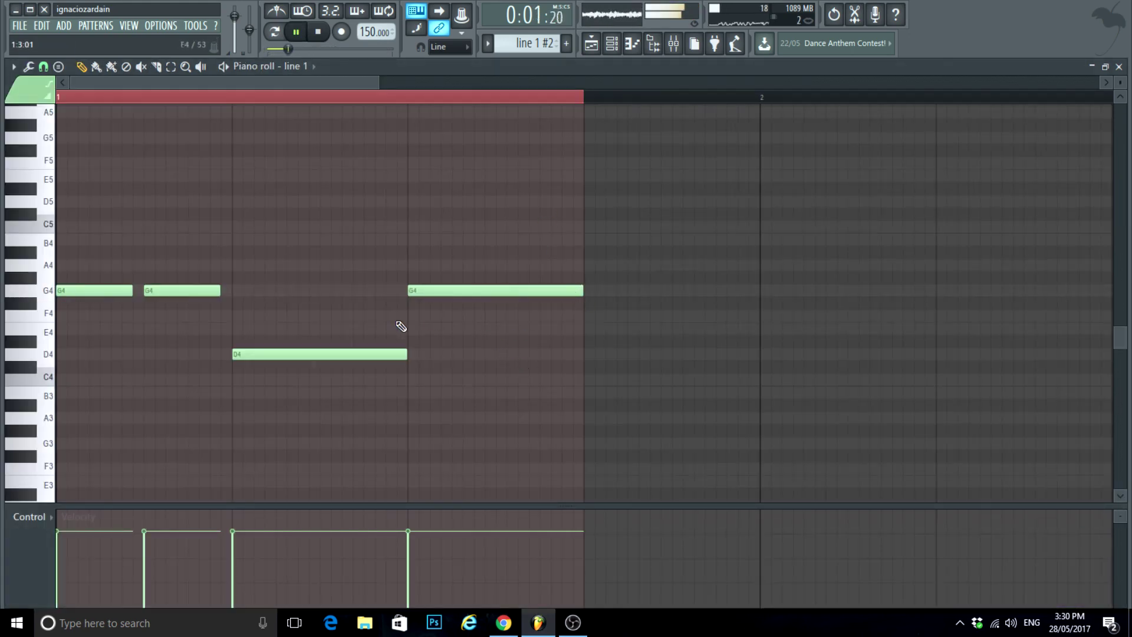
left_click_drag(327, 355, 328, 316)
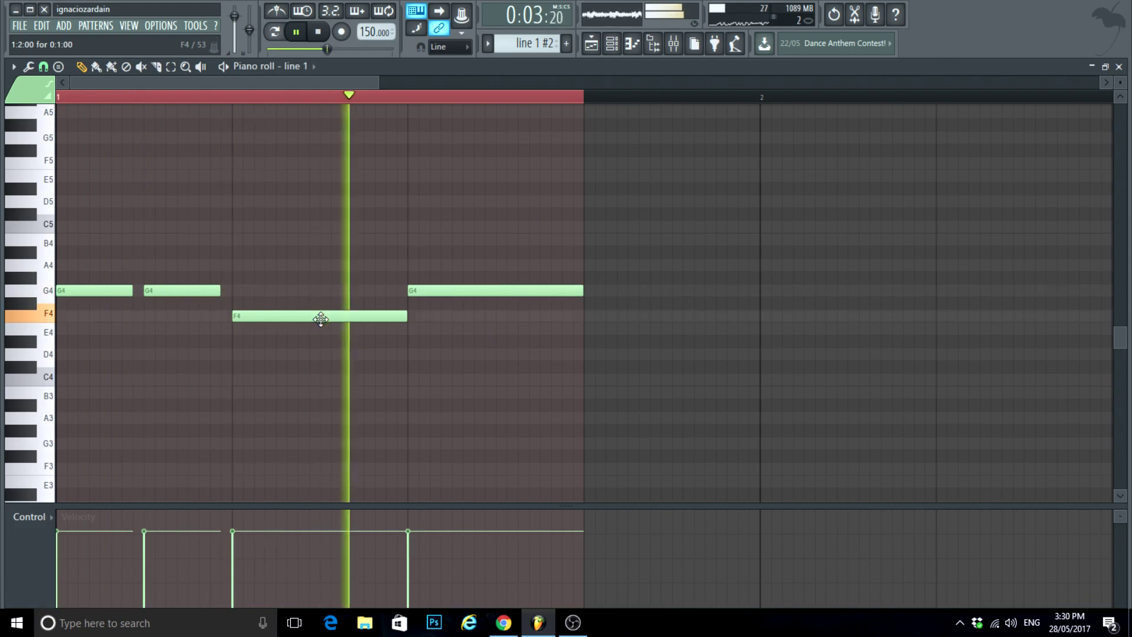
key("space")
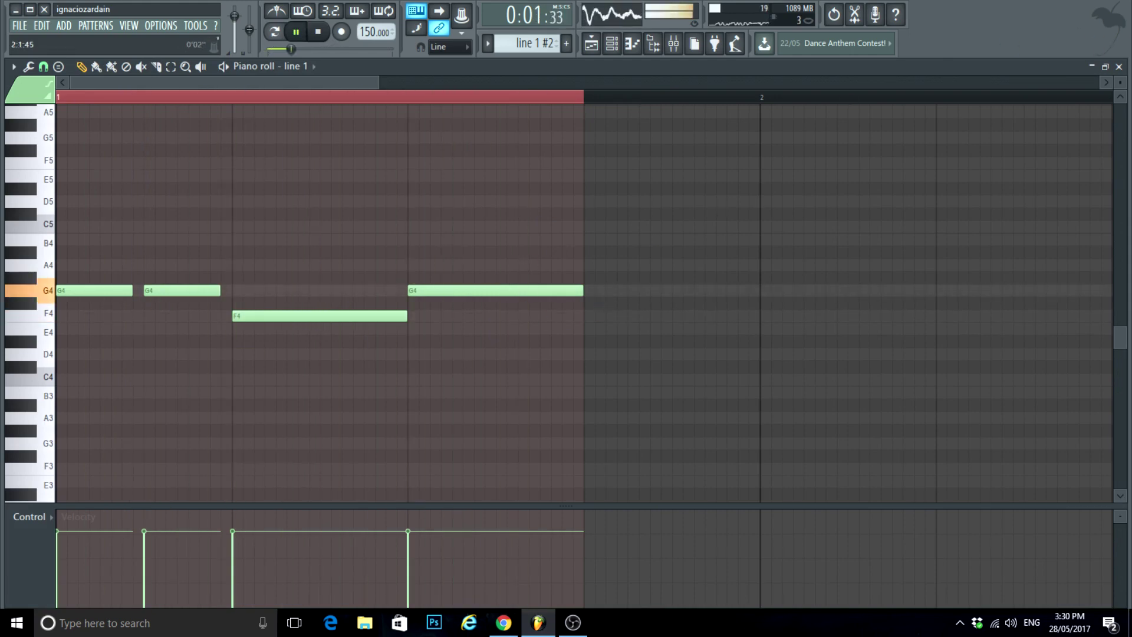
left_click(1119, 66)
left_click(774, 190)
Step: Stop playback and lengthen the line 1 #2 clip so it ends at the start of bar 4
scroll(554, 384, "down", 2)
key("space")
left_click_drag(422, 267, 532, 279)
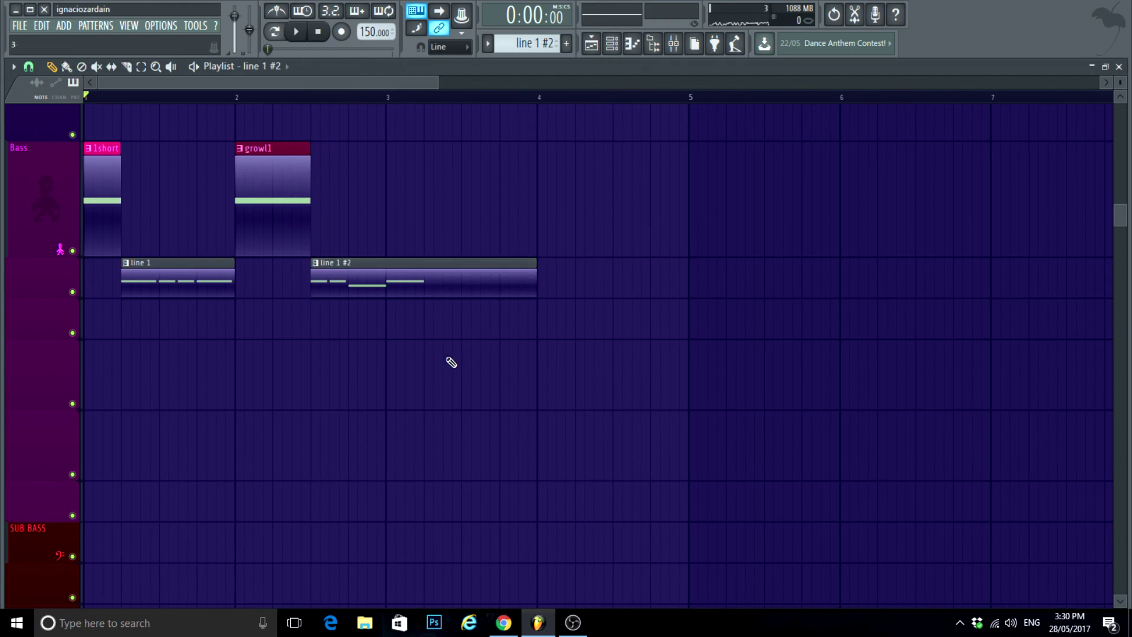
scroll(404, 418, "down", 2)
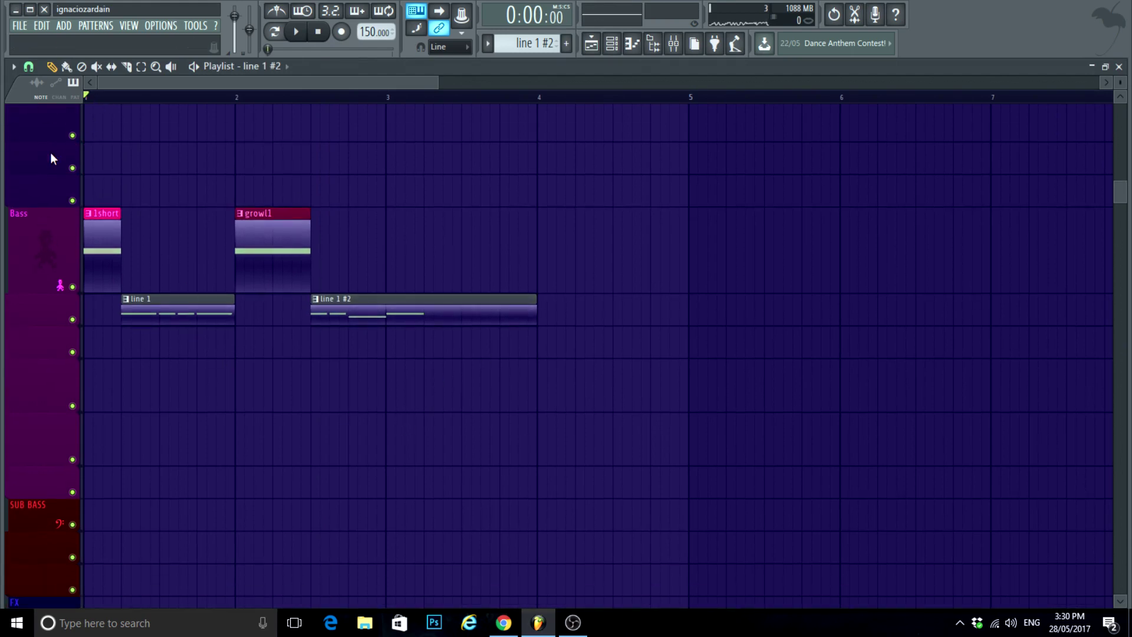
Step: Play the opening of the arrangement to check the 1short and line 1 clips
scroll(114, 189, "up", 5)
scroll(171, 141, "down", 1)
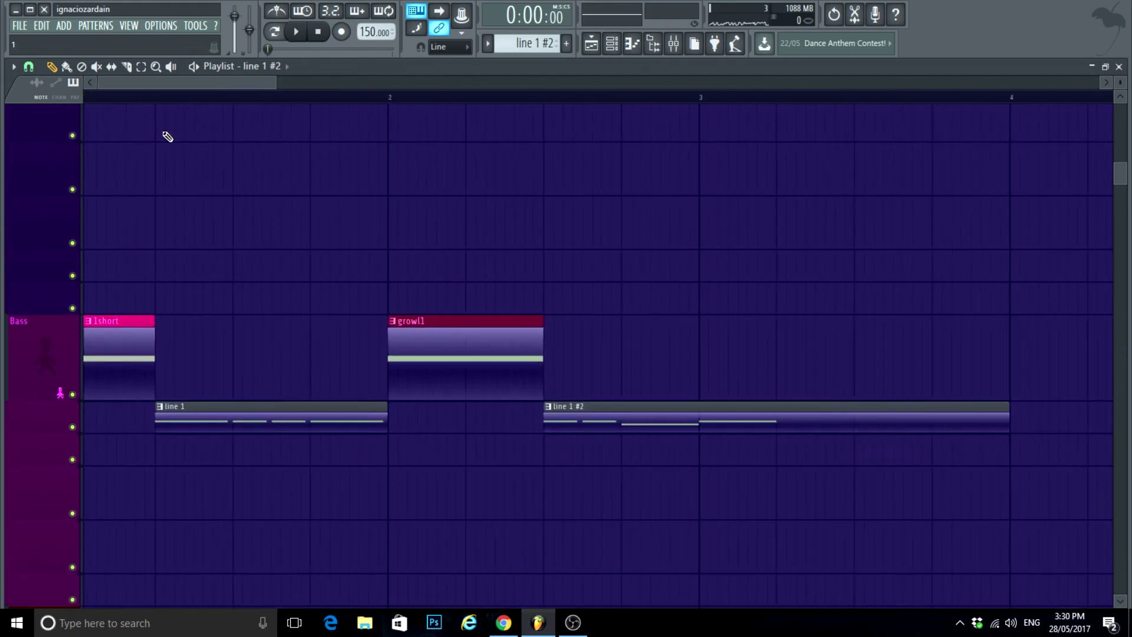
scroll(93, 182, "up", 3)
key("space")
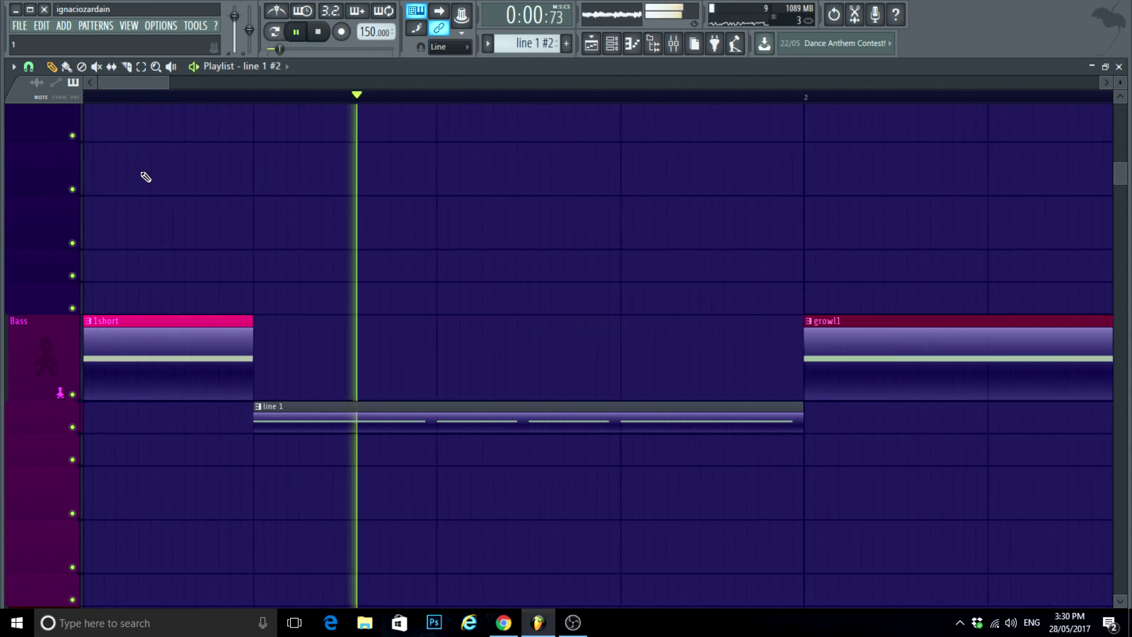
key("space")
scroll(223, 221, "up", 2)
Step: Switch the channel rack to the Keys group and add a Harmor instrument to it
left_click(613, 43)
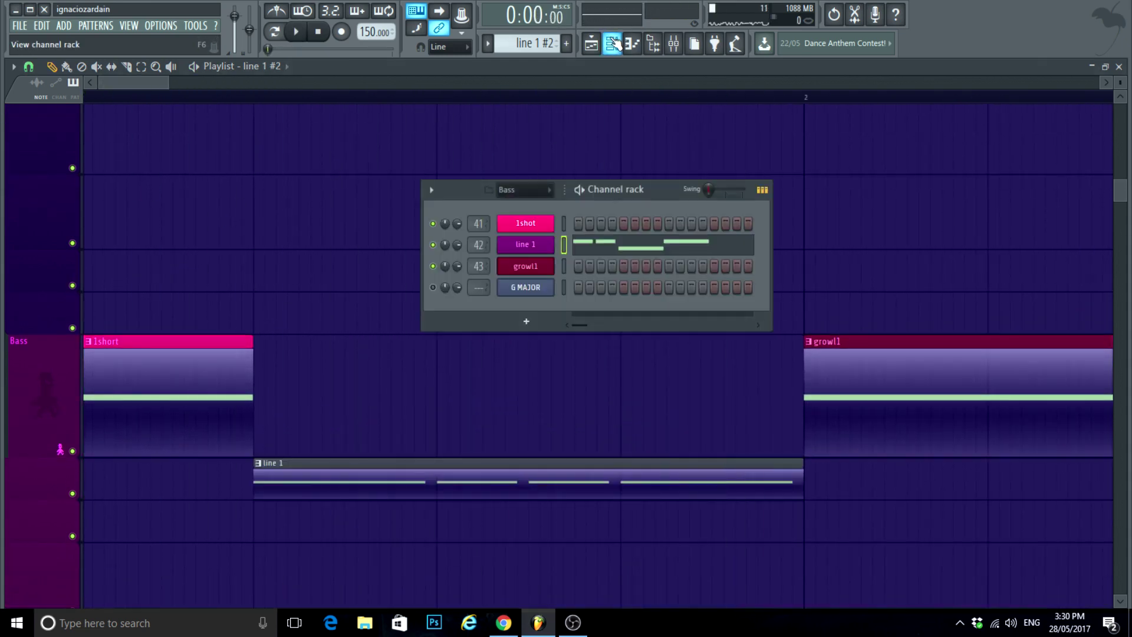
left_click(613, 43)
left_click(613, 44)
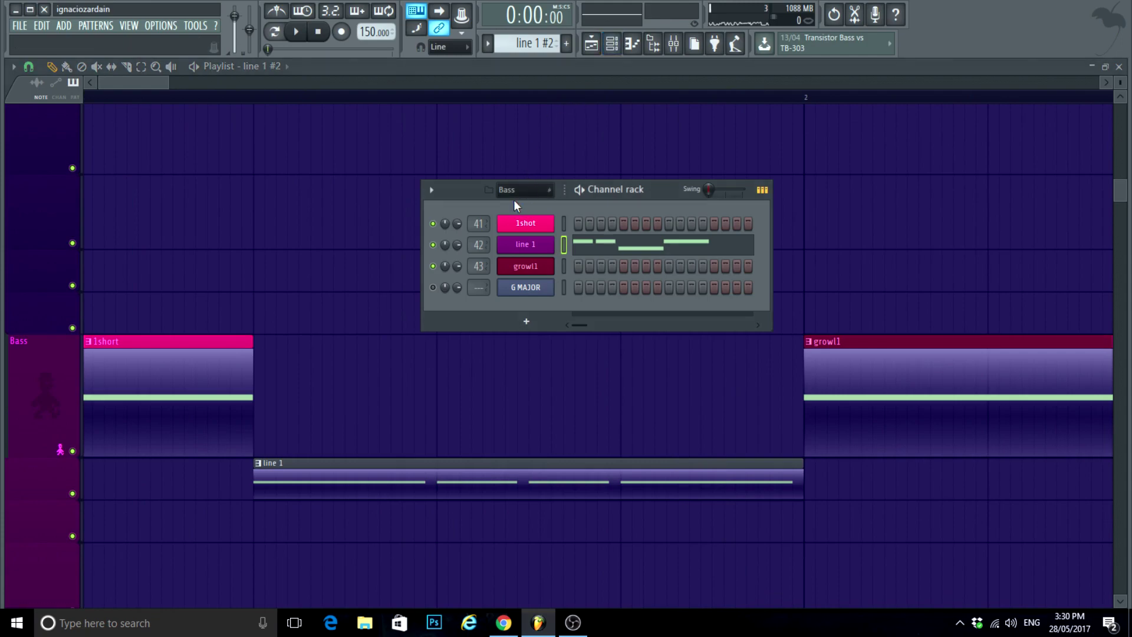
left_click(523, 189)
left_click(514, 302)
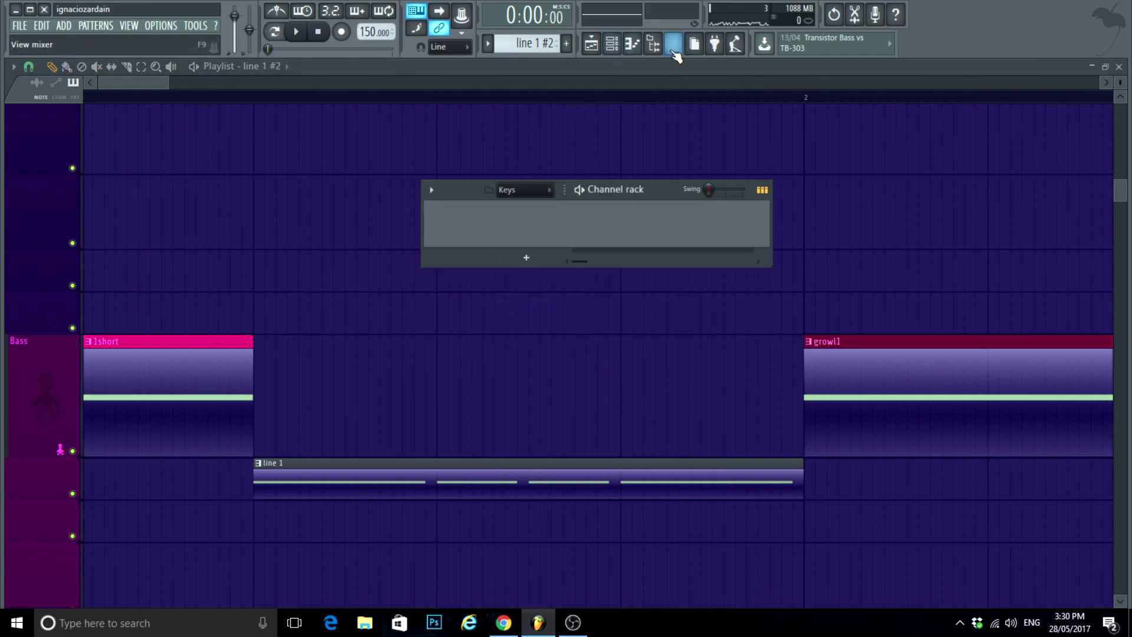
left_click(714, 44)
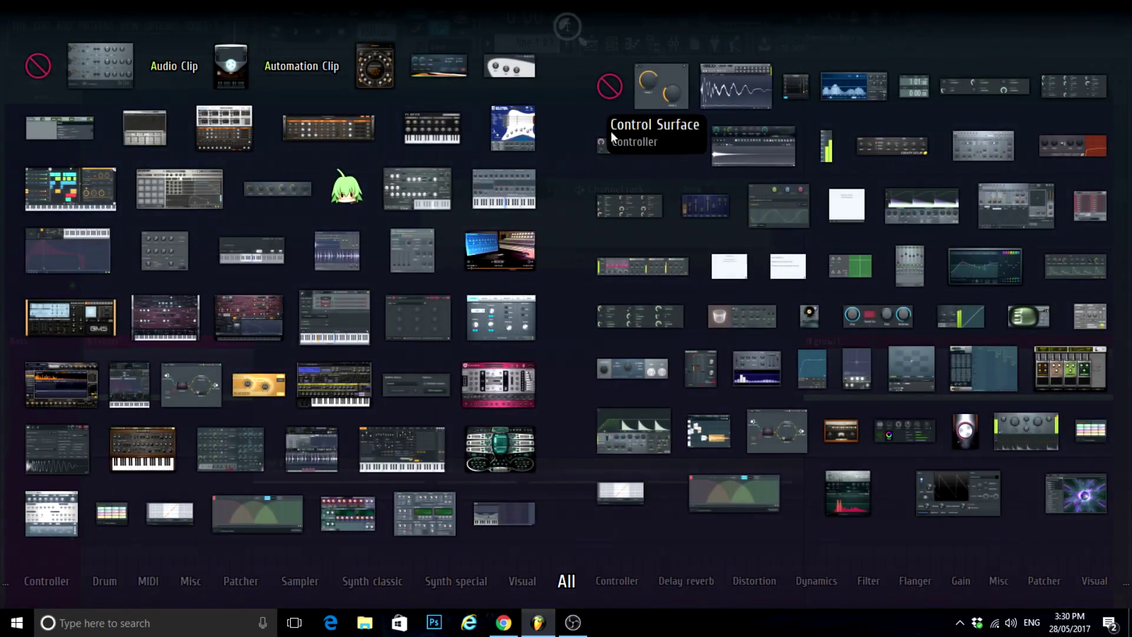
left_click(263, 306)
left_click_drag(518, 169, 616, 105)
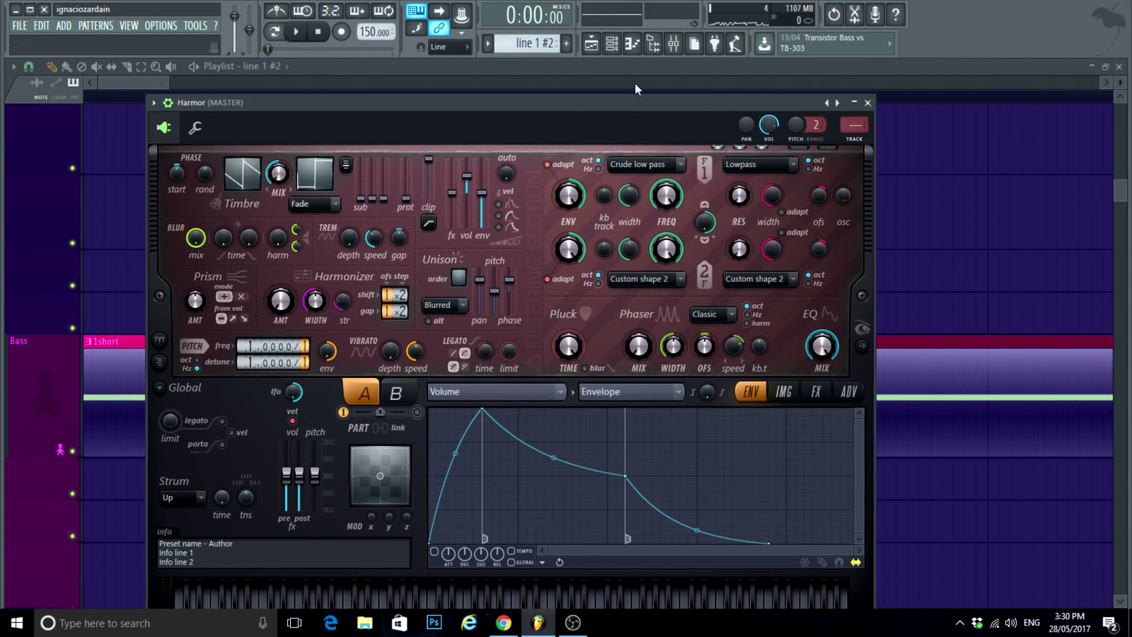
Step: Rename the Harmor channel DROP CHORDS, color it green, and return to its plugin window
left_click(612, 44)
right_click(554, 223)
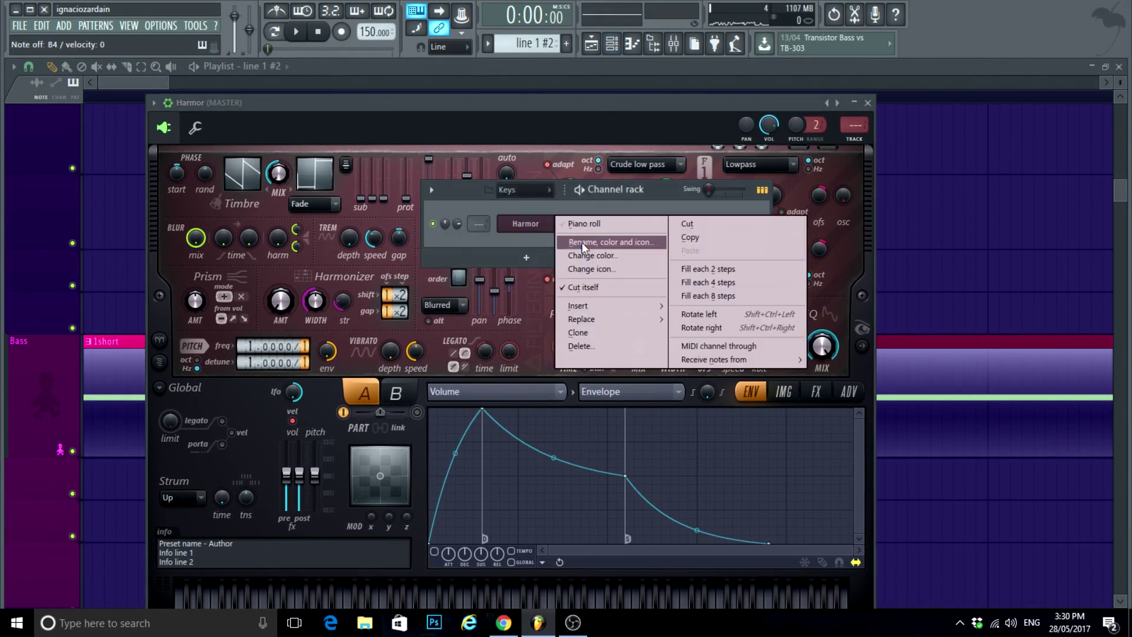
left_click(582, 242)
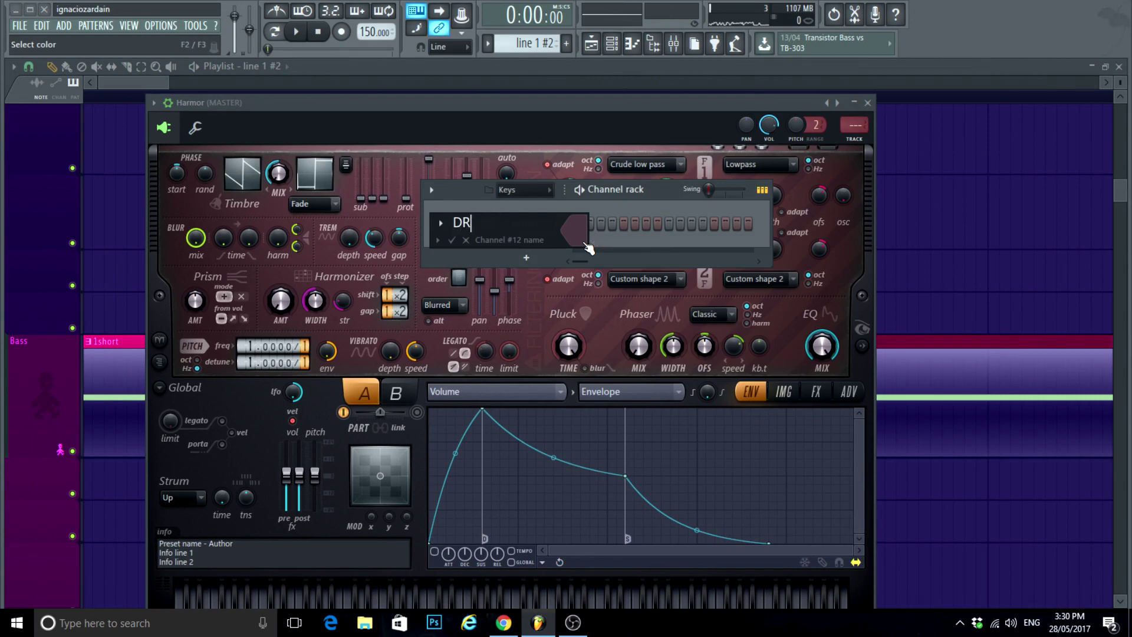
left_click(588, 247)
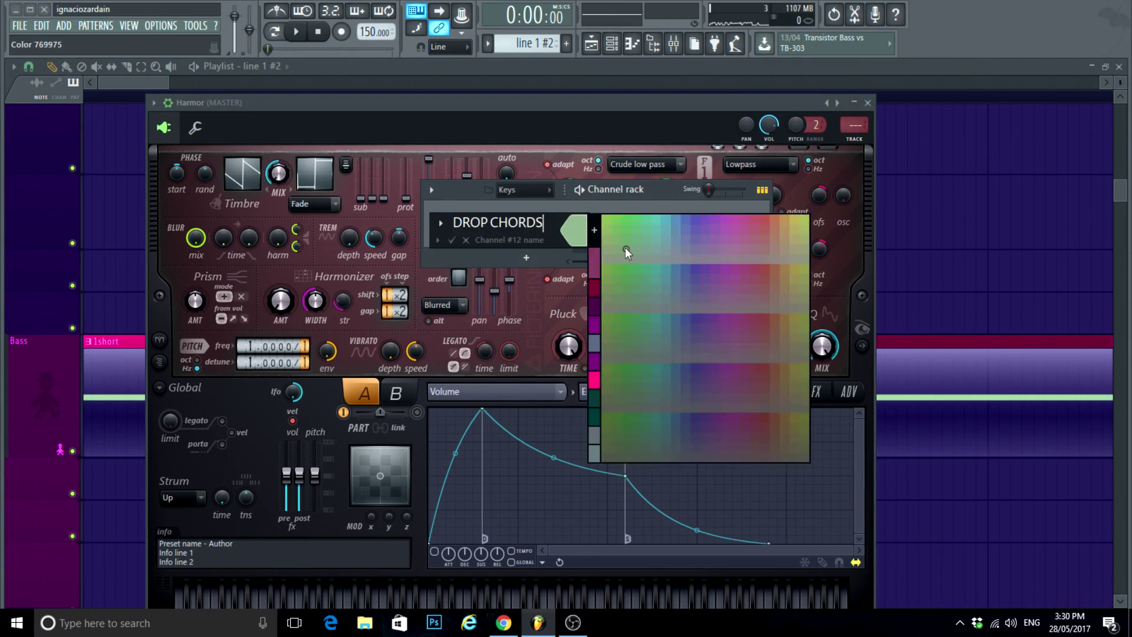
left_click(625, 246)
key("Return")
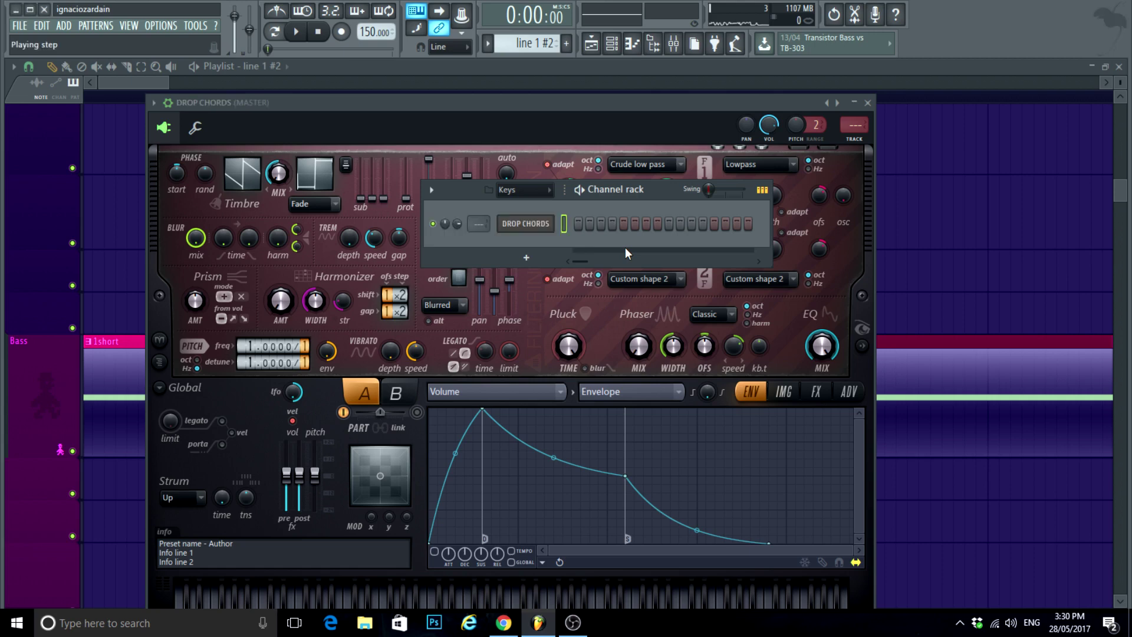
left_click(508, 117)
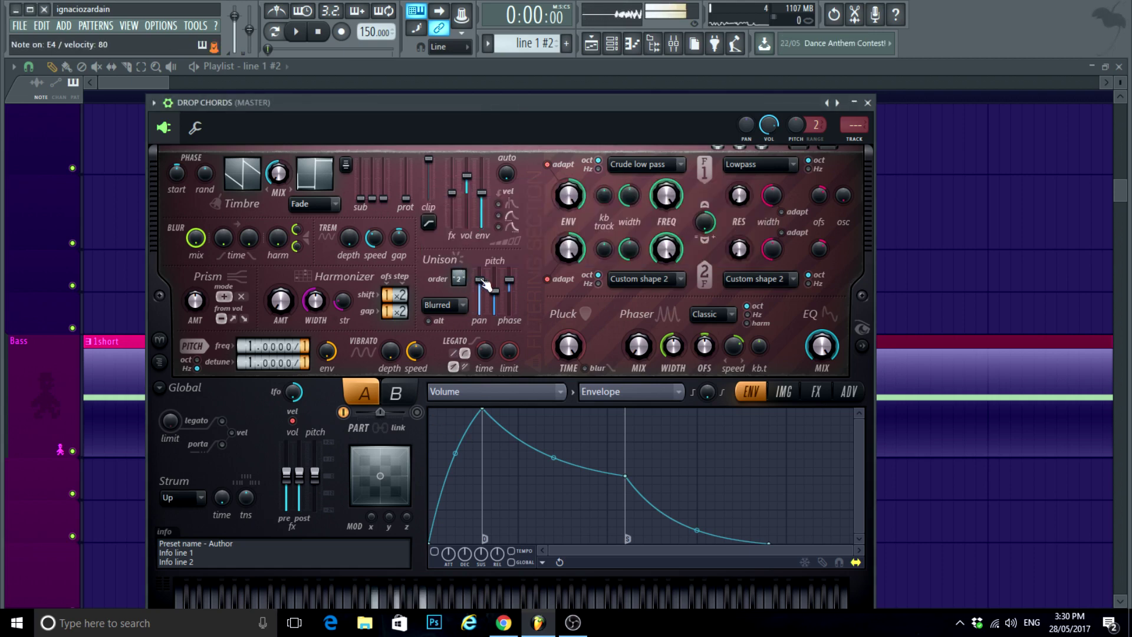
Step: Add an FL Keys instrument to the Keys group below DROP CHORDS
left_click(620, 48)
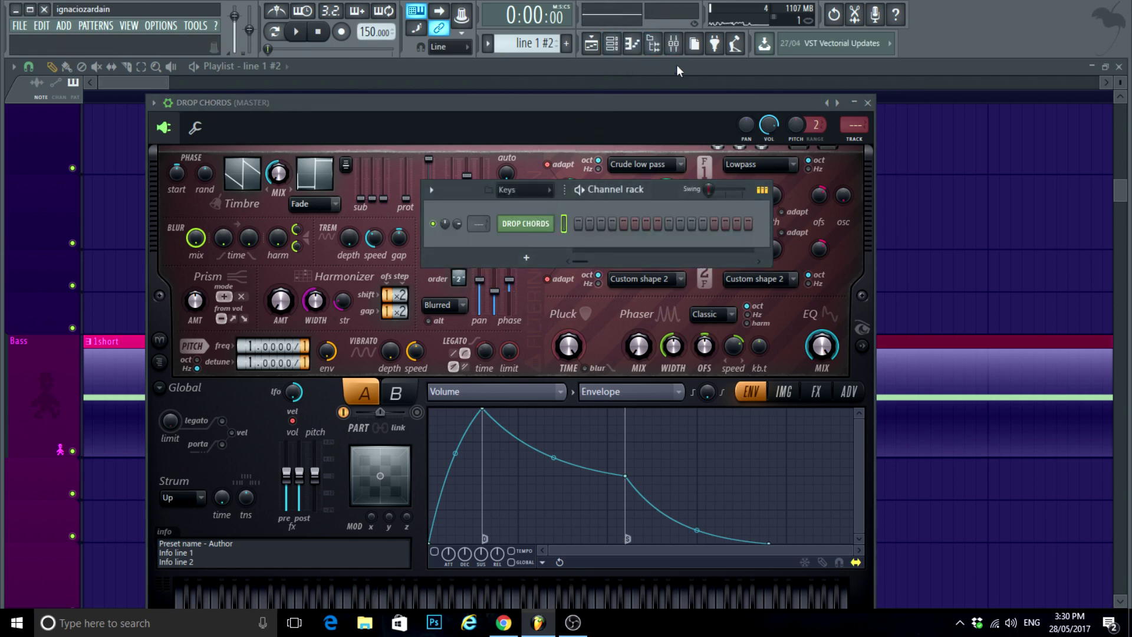
left_click(714, 42)
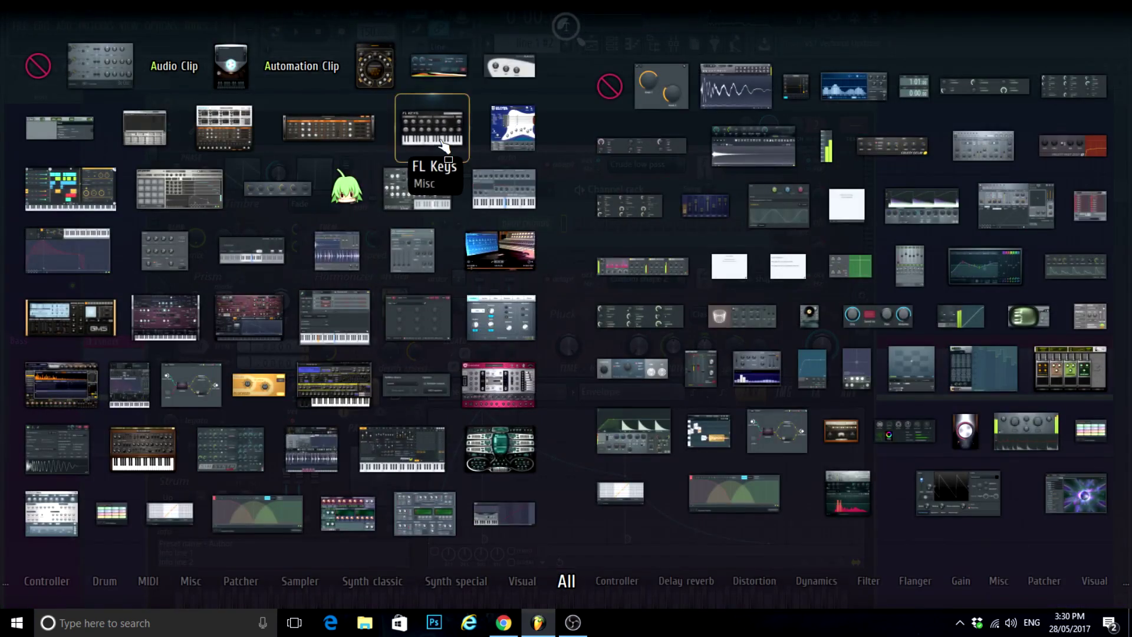
left_click(443, 145)
Step: Rename the new FL Keys channel in the Keys group to G MINOR
right_click(530, 245)
left_click(590, 276)
right_click(533, 244)
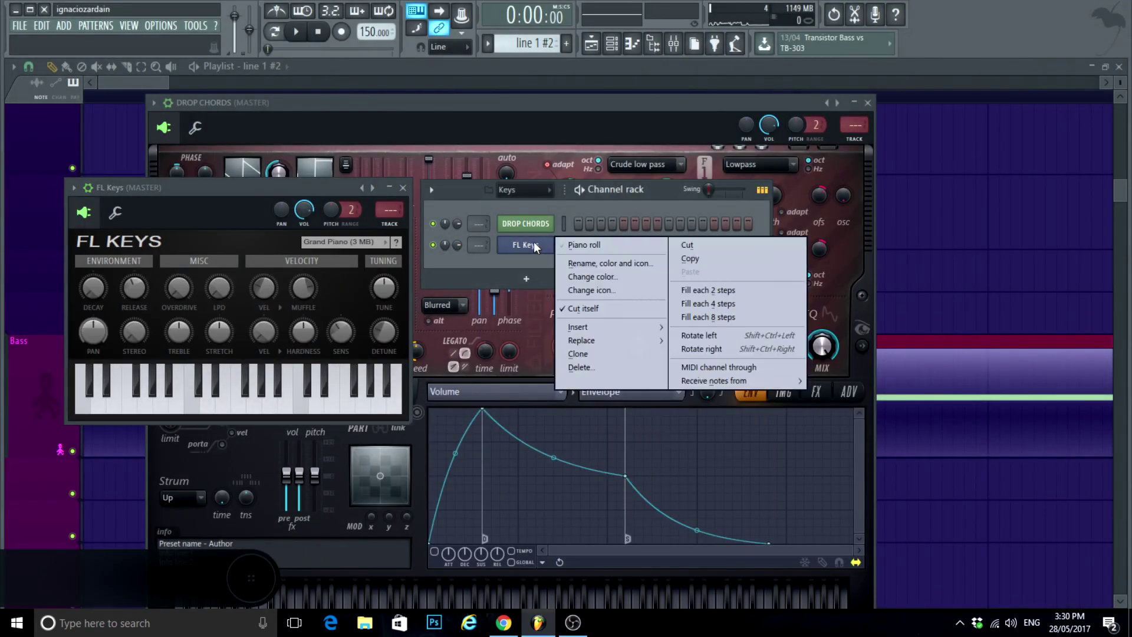
left_click(598, 263)
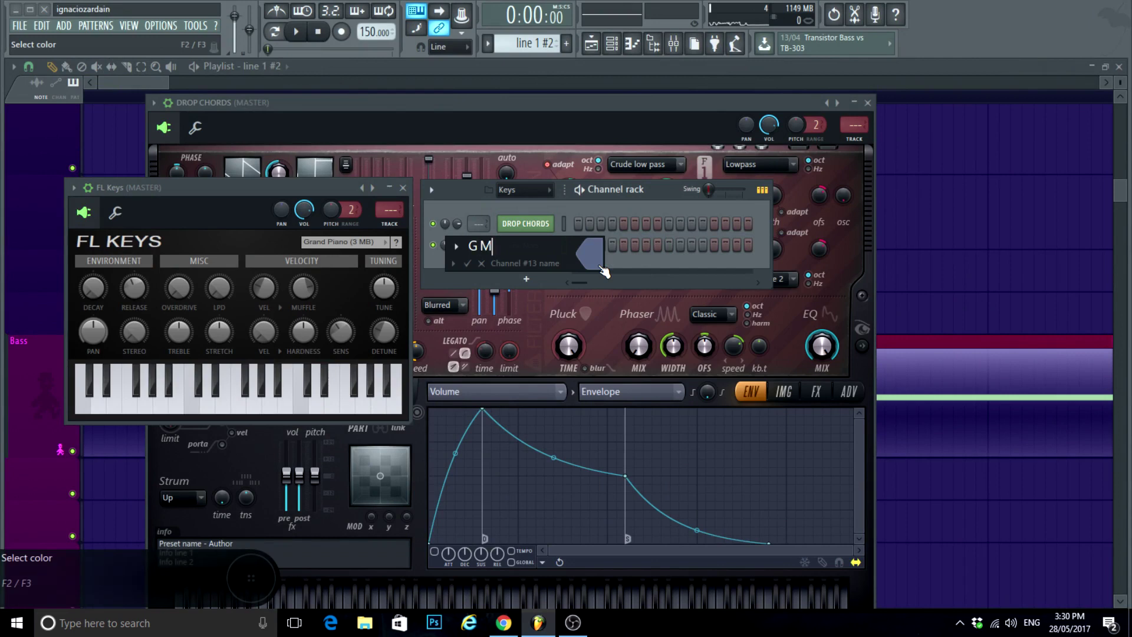
key("Return")
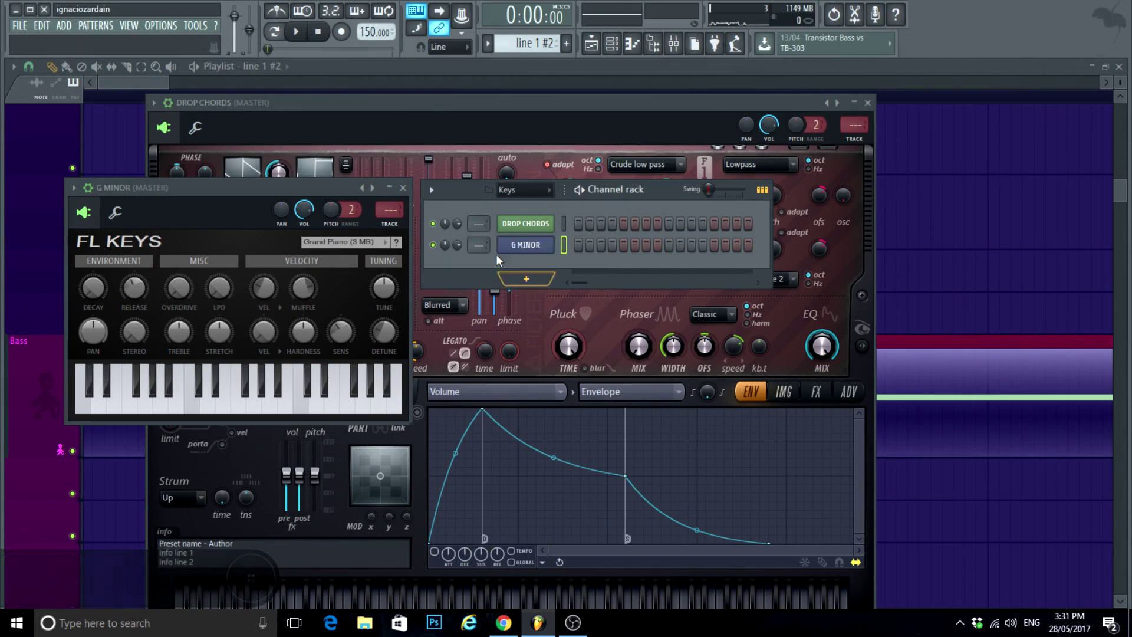
right_click(533, 252)
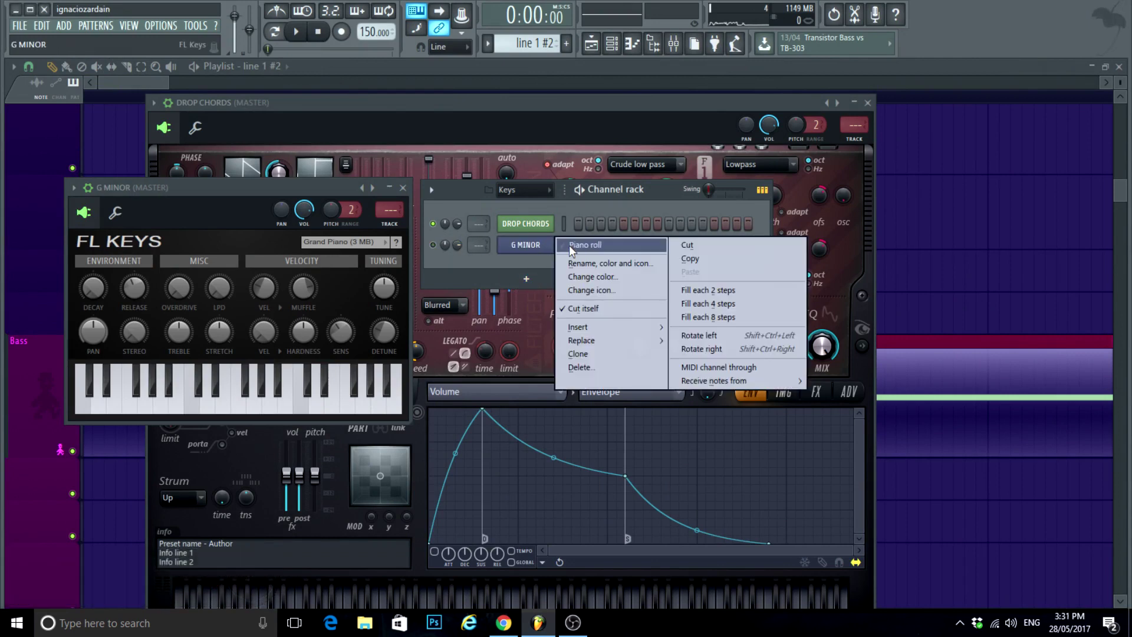
left_click(568, 245)
left_click(1113, 70)
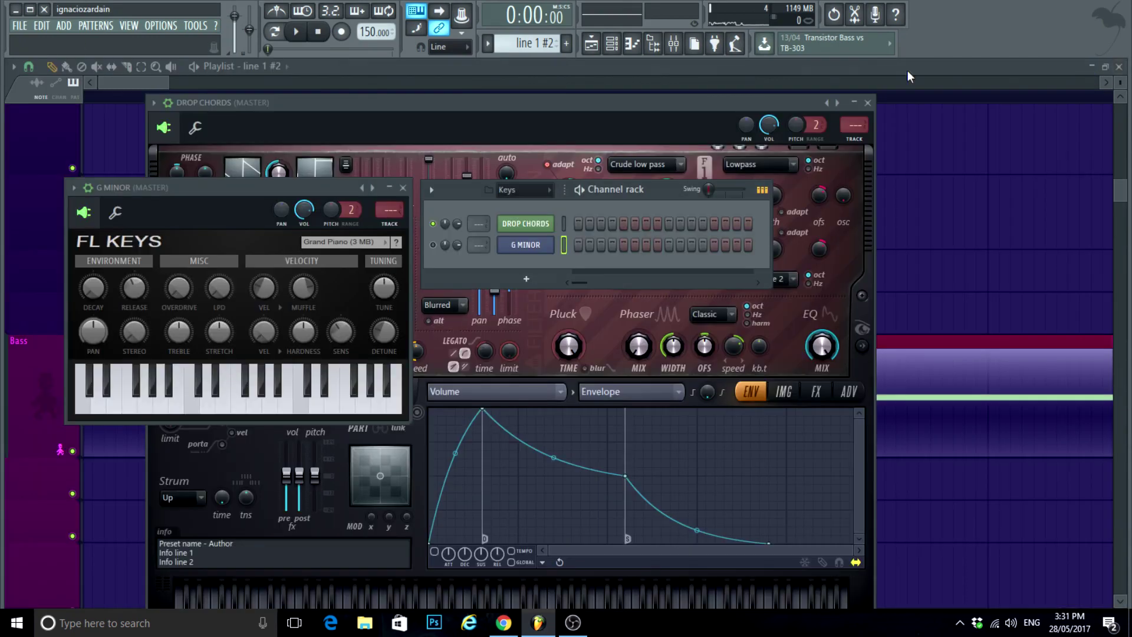
Step: Select the G MAJOR pattern, rename it G MINOR, and open the G MAJOR channel's piano roll
scroll(526, 40, "down", 3)
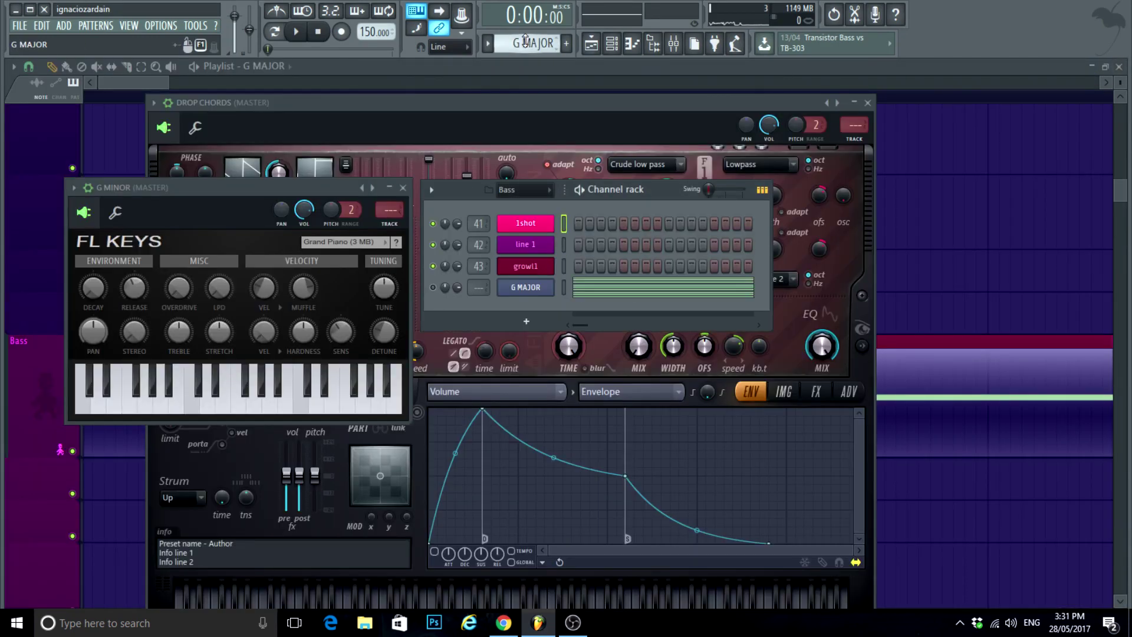
right_click(532, 50)
left_click(635, 103)
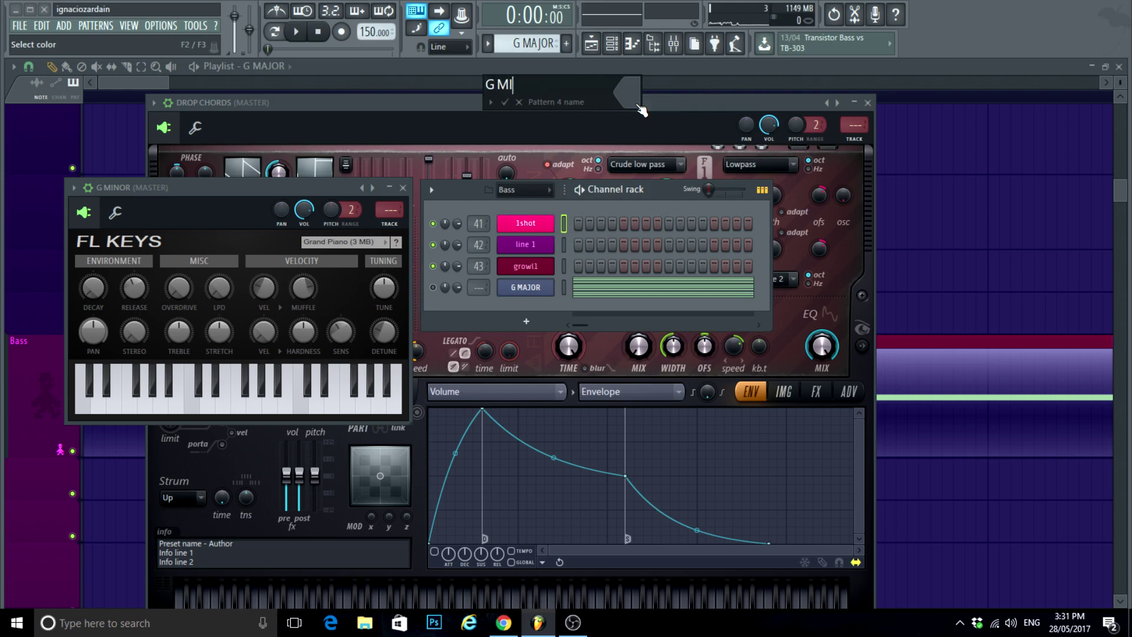
type("G MINOR")
key("Return")
left_click(598, 289)
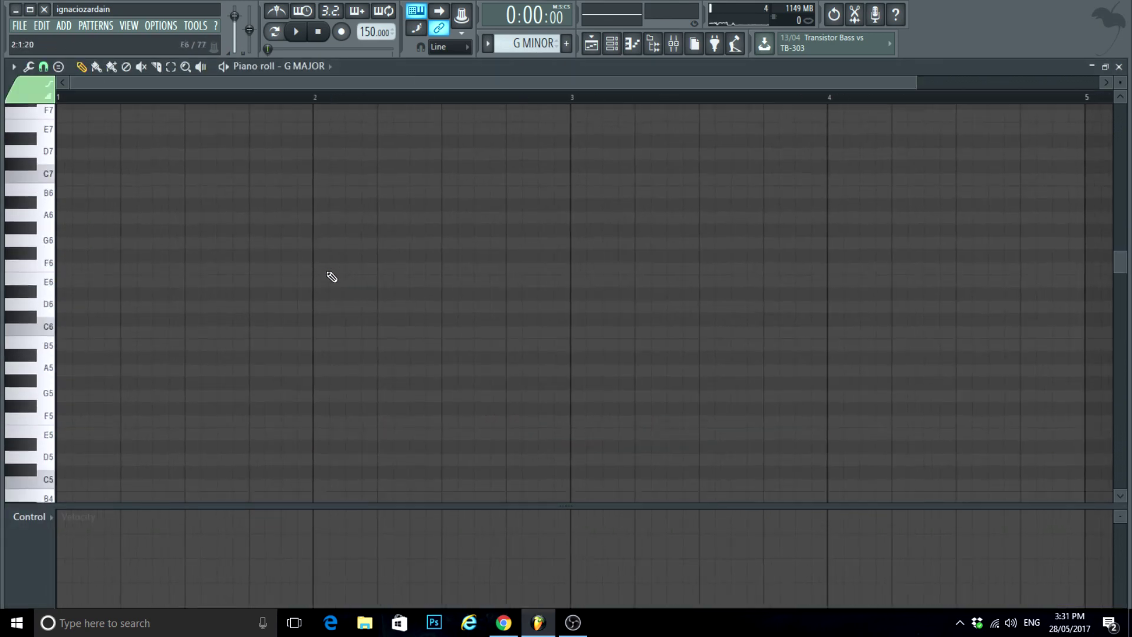
Step: Stamp a minor pentatonic scale rooted on G4 at the start of the piano roll and extend its notes to four bars
left_click(58, 66)
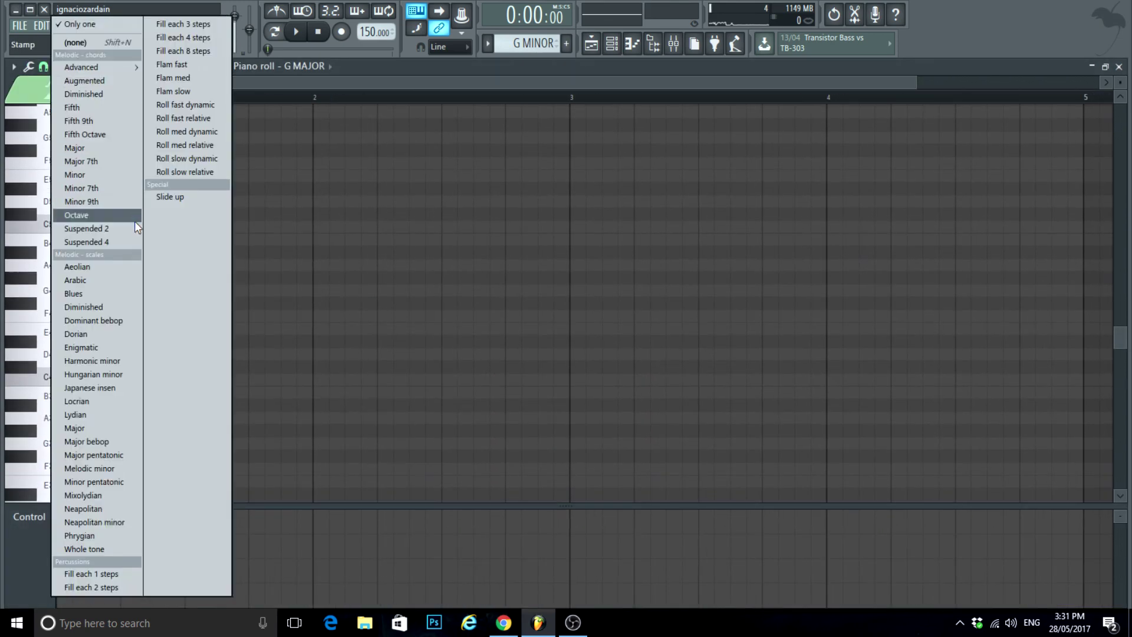
left_click(99, 482)
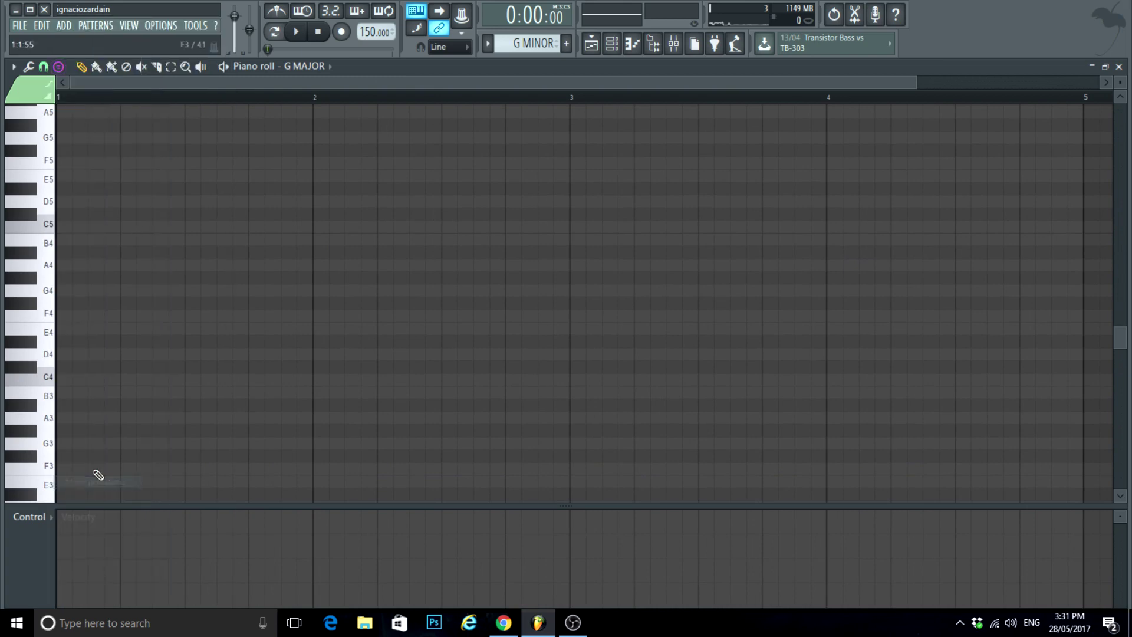
left_click(67, 291)
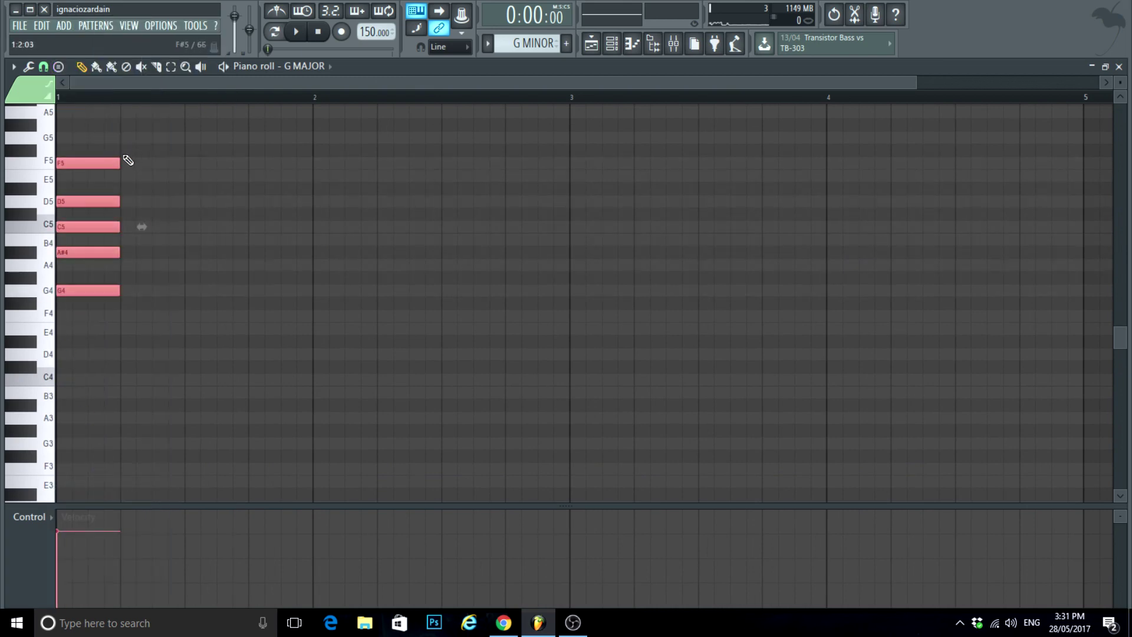
left_click_drag(115, 160, 869, 256)
left_click_drag(522, 86, 383, 86)
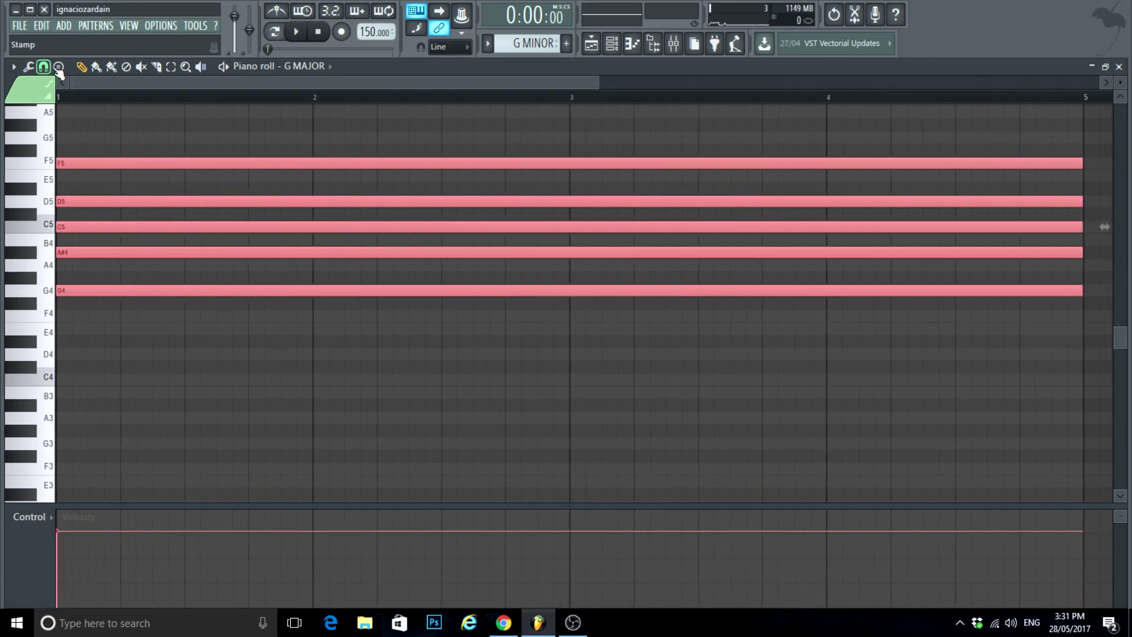
Step: Stamp another four-bar minor pentatonic scale an octave lower, starting on G3 at bar 1
left_click(58, 67)
left_click(111, 482)
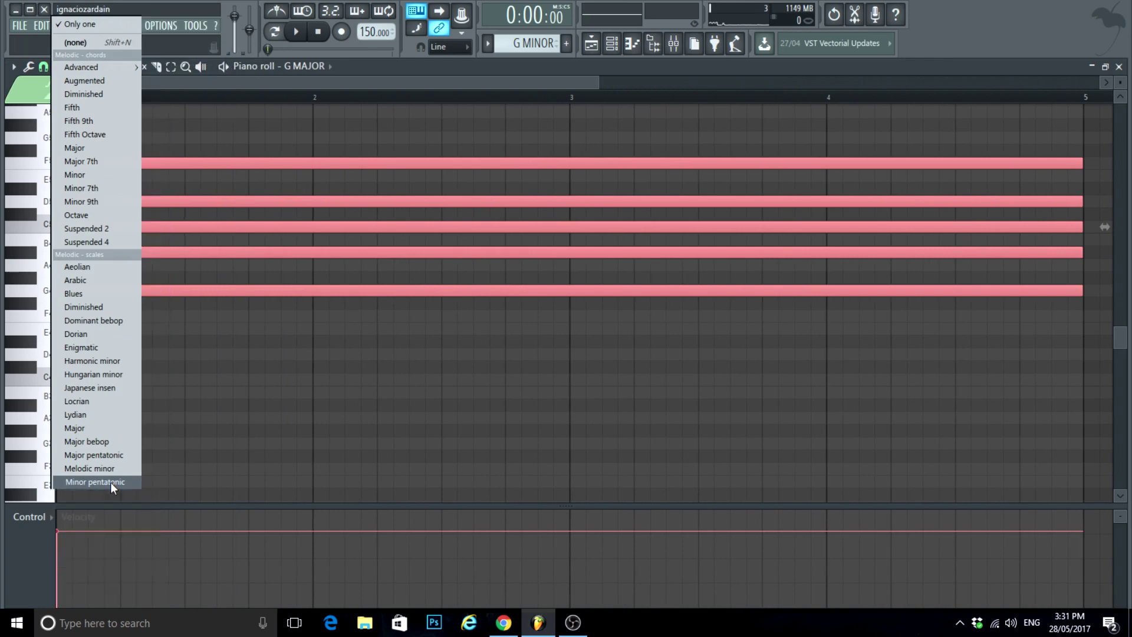
left_click(66, 445)
scroll(65, 413, "up", 3)
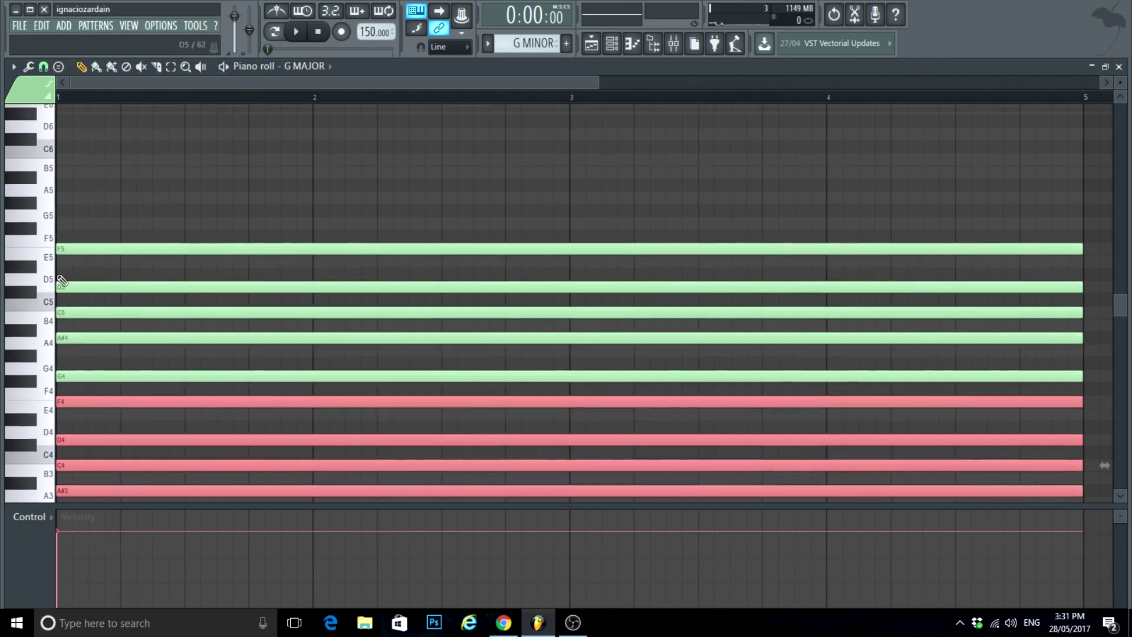
Step: Add a four-bar minor pentatonic scale starting on G5 above the existing scale notes
left_click(58, 64)
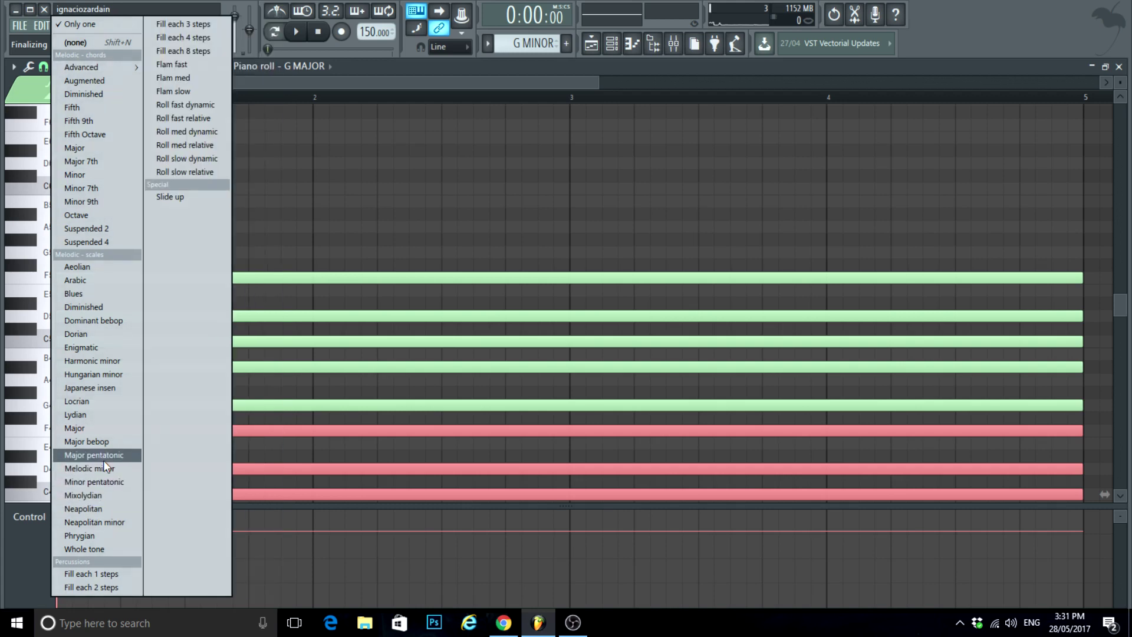
left_click(95, 484)
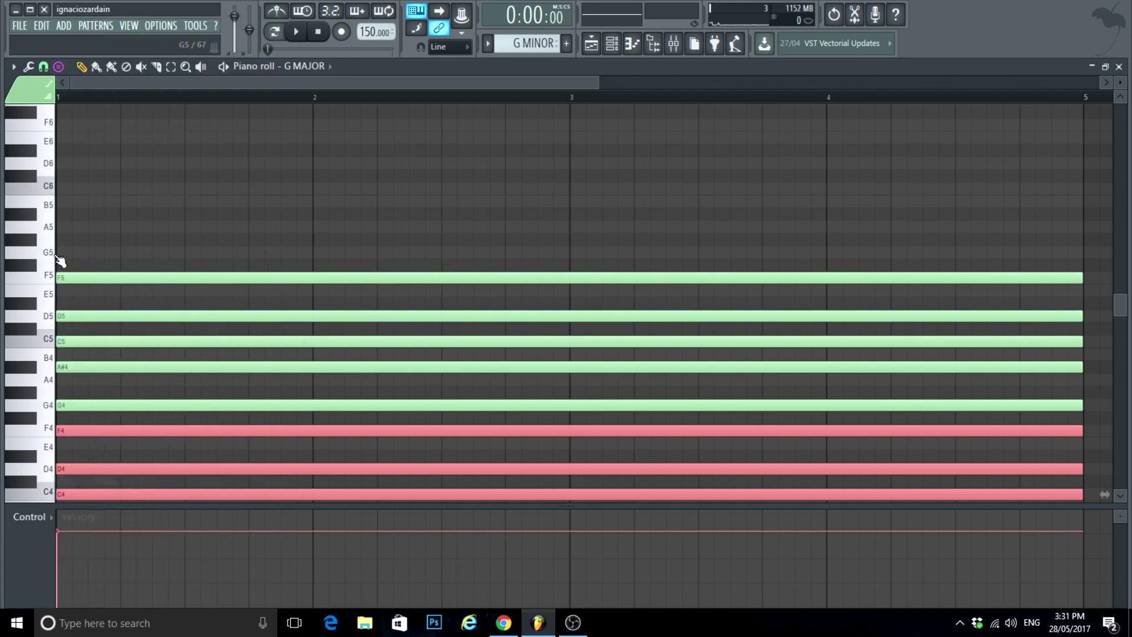
left_click(59, 253)
scroll(42, 250, "down", 5)
scroll(113, 328, "down", 3)
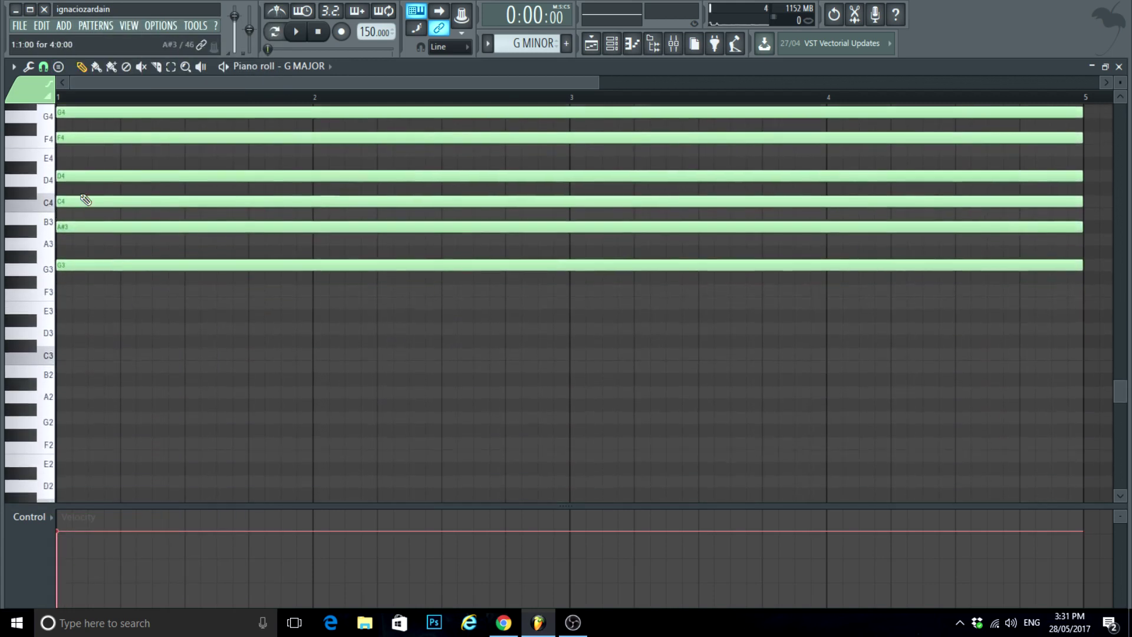
Step: Stamp the four-bar minor pentatonic scale from G2 at bar 1, and close the piano roll
left_click(58, 66)
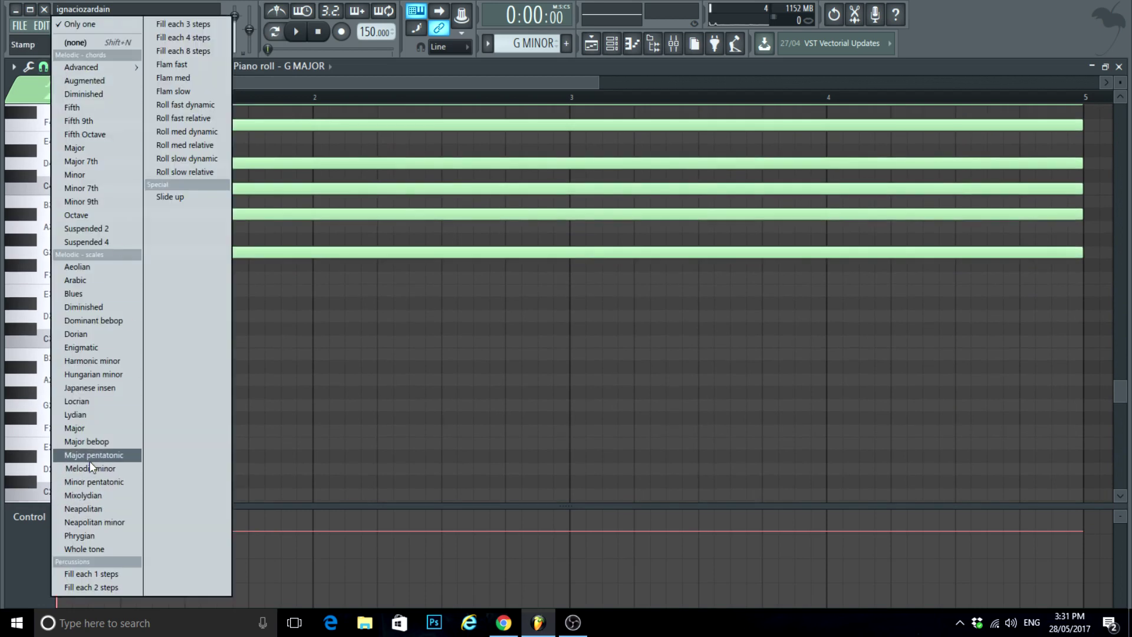
left_click(91, 483)
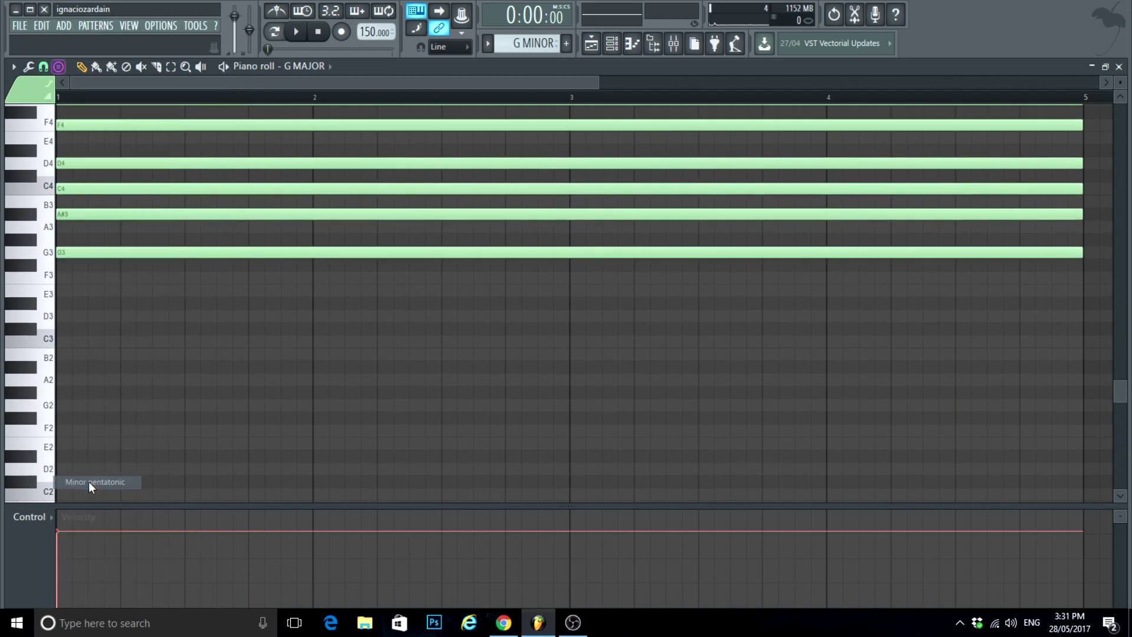
left_click(60, 406)
left_click(610, 49)
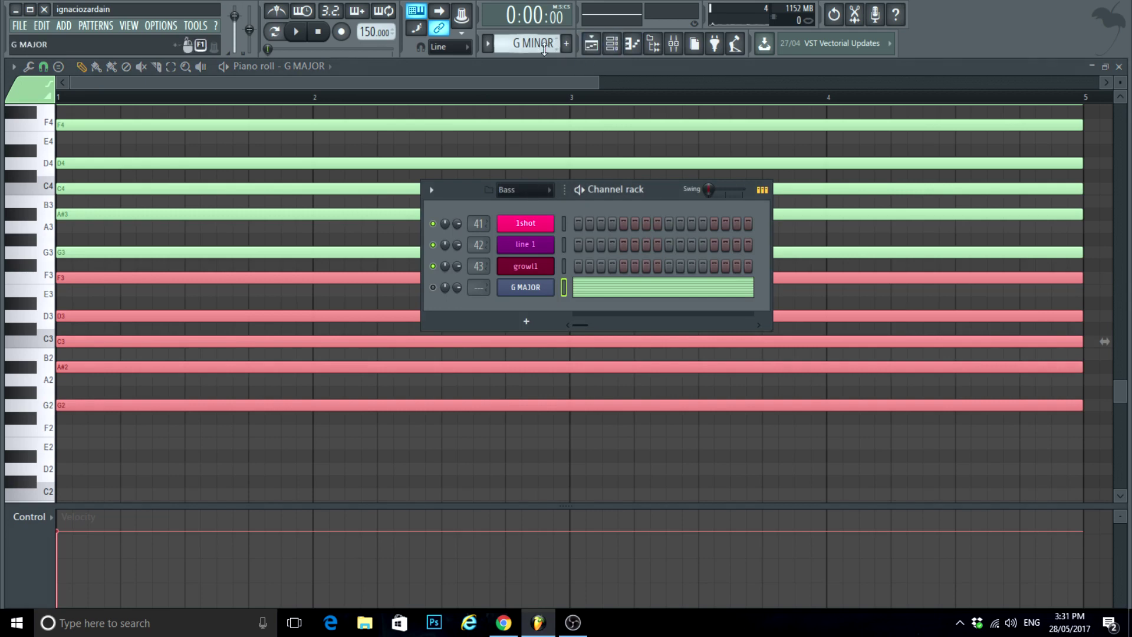
left_click(1119, 67)
Step: Move the 1short clip on the Bass track to about beat 3 of bar 1
left_click(982, 169)
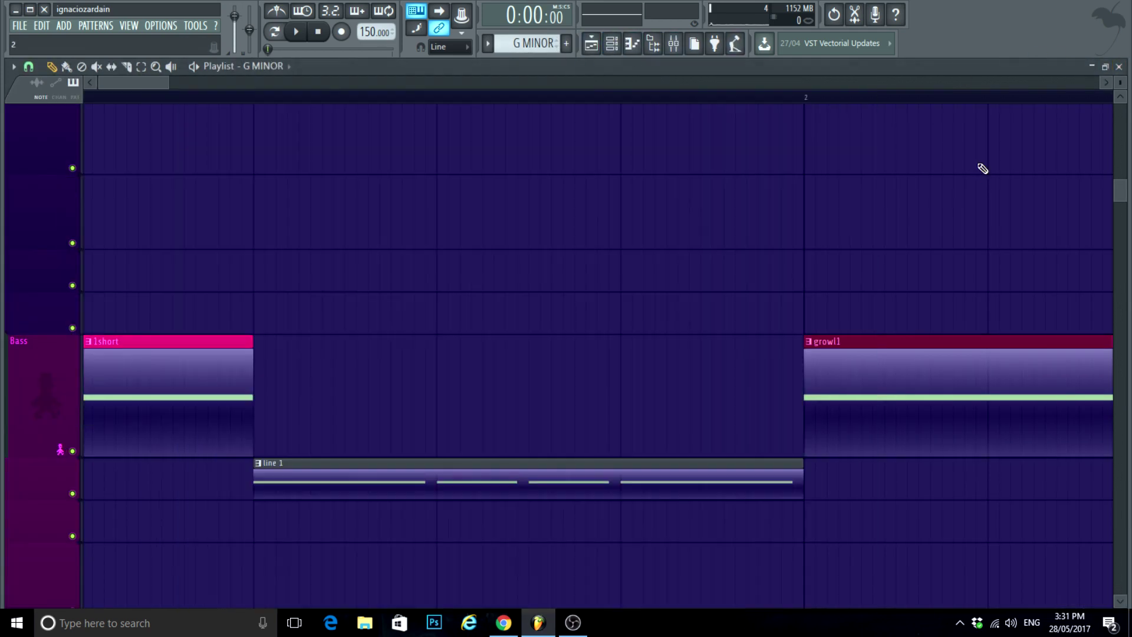
left_click(613, 46)
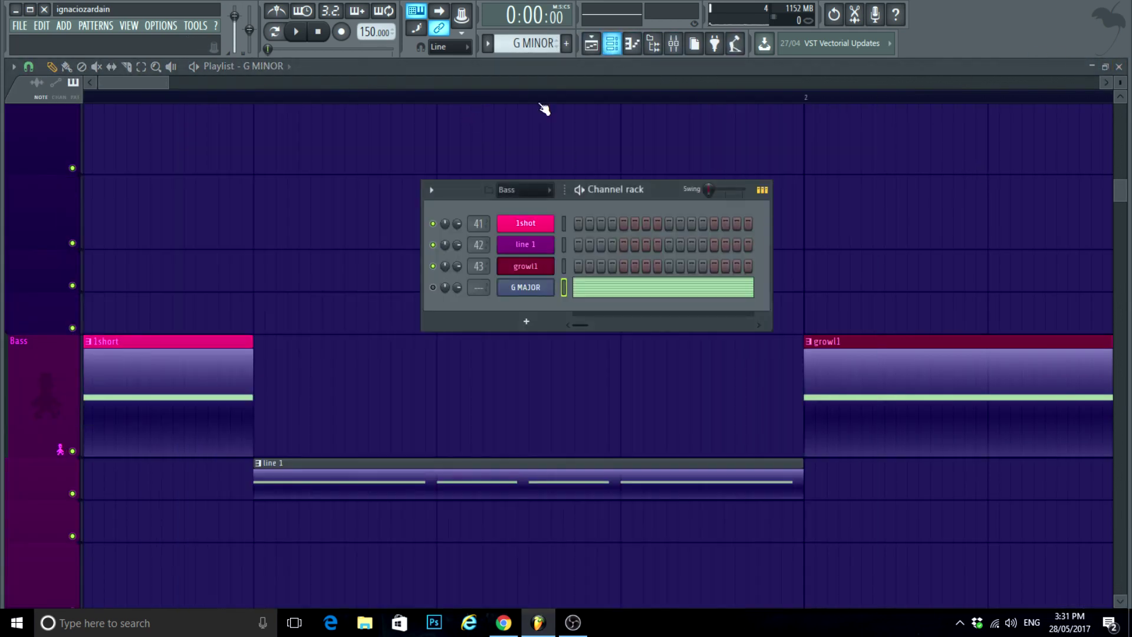
left_click_drag(159, 374, 525, 374)
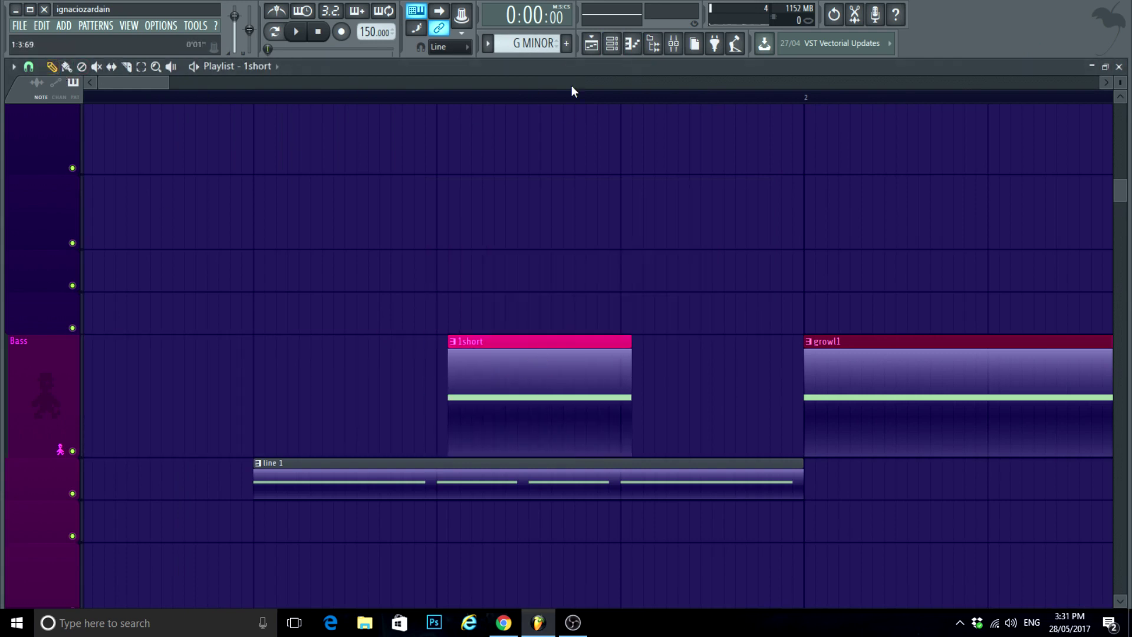
Step: Rename the empty Bass pattern as DROP CHORDS and give it a green color
left_click(613, 46)
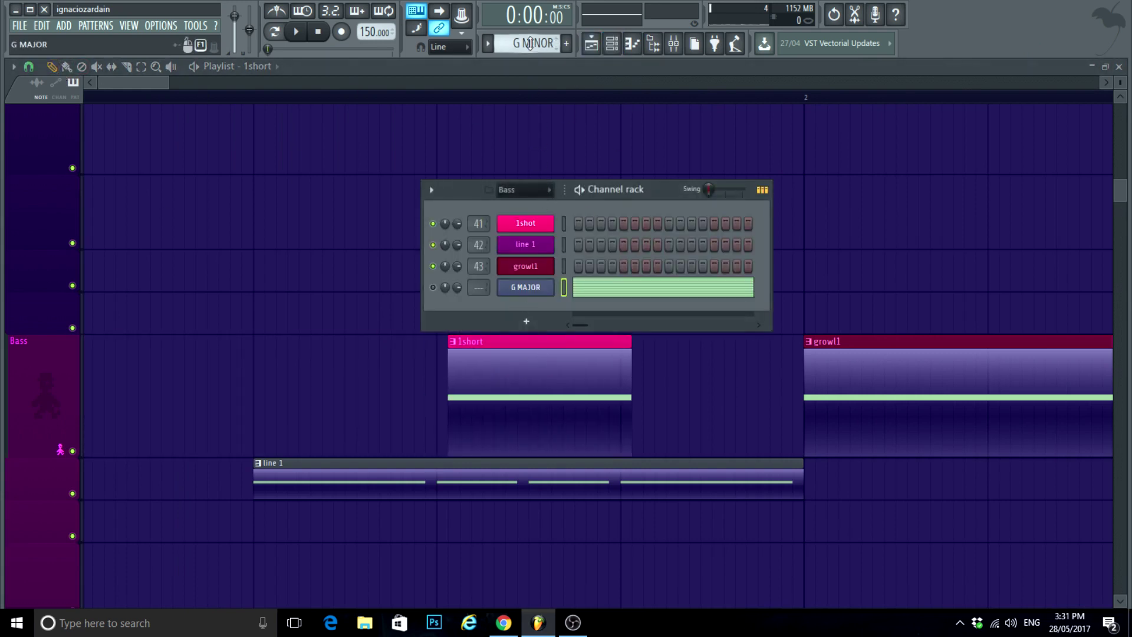
scroll(530, 43, "up", 1)
scroll(521, 40, "up", 1)
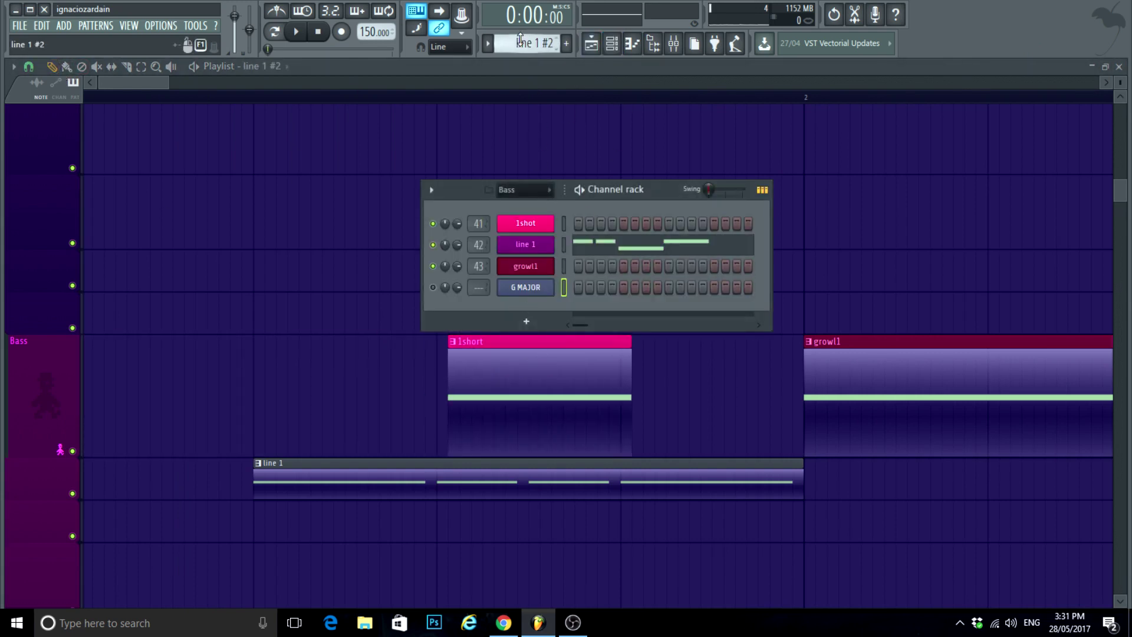
scroll(521, 40, "down", 1)
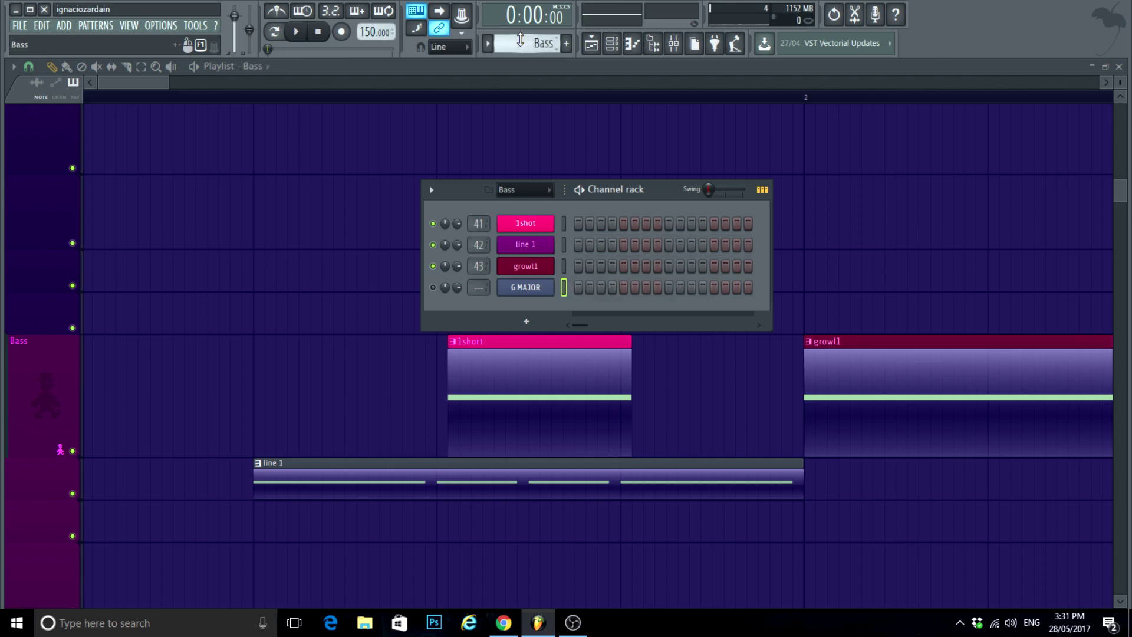
right_click(520, 40)
left_click(687, 105)
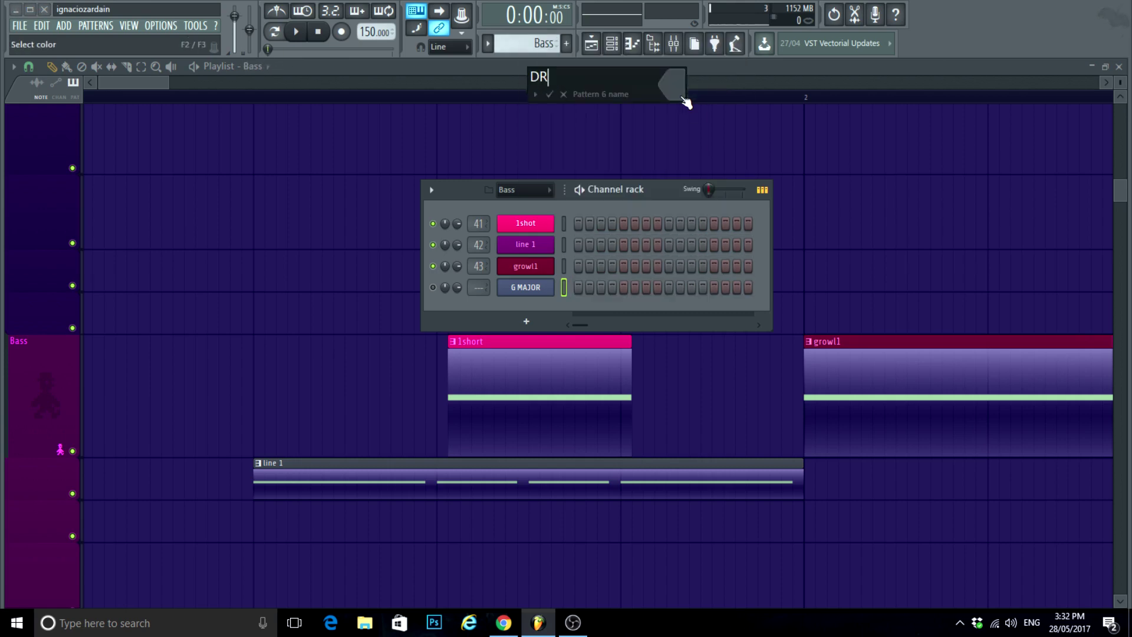
left_click(684, 100)
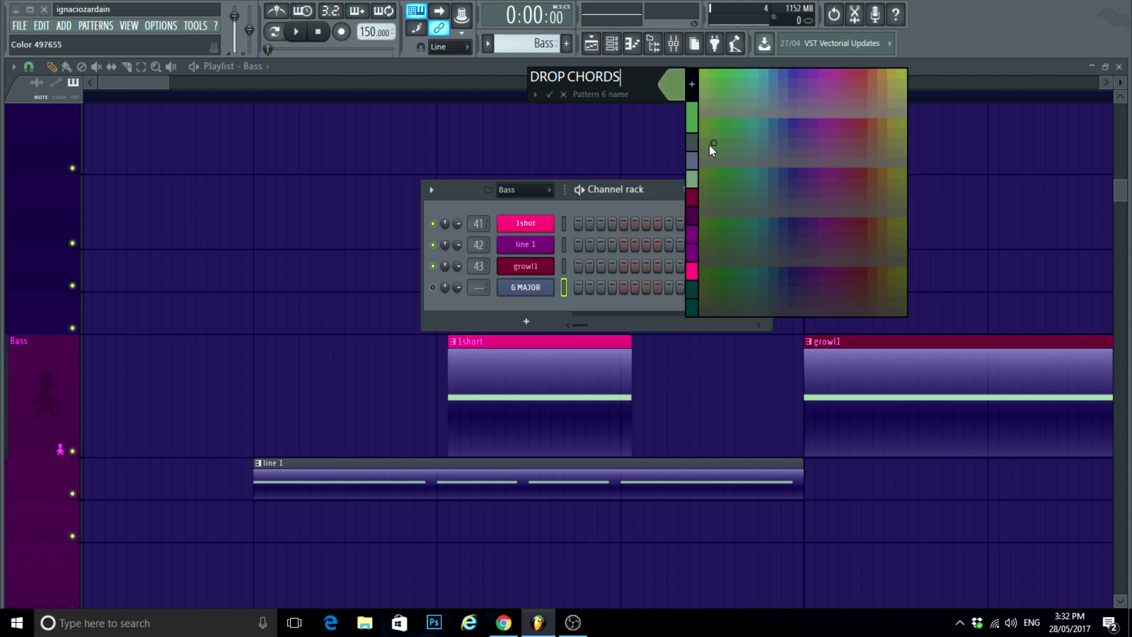
left_click(697, 121)
key("Return")
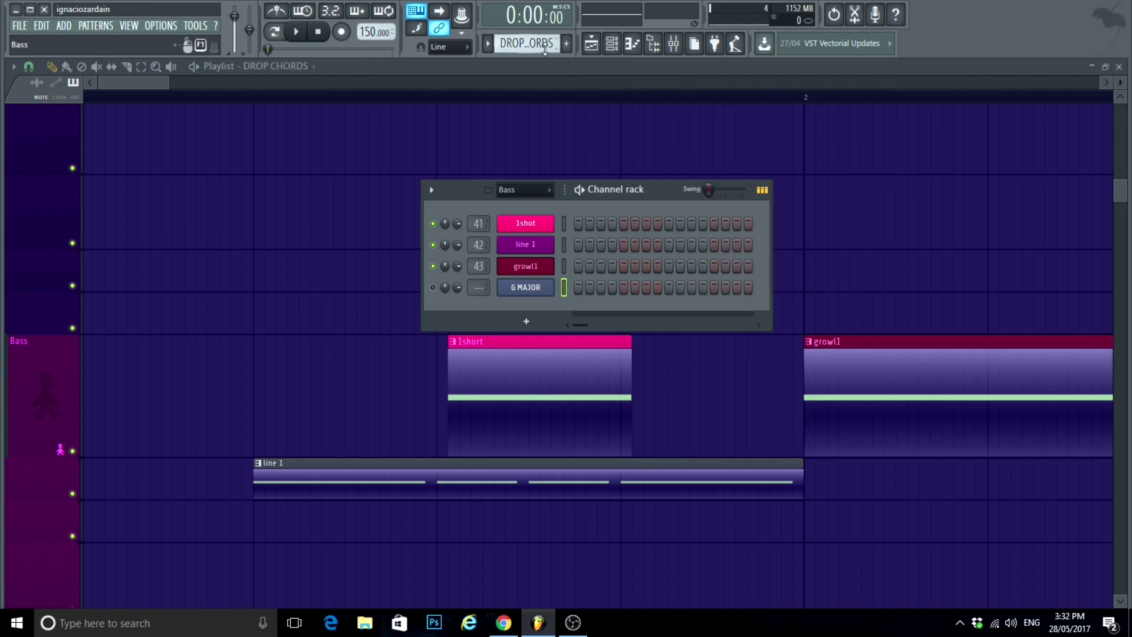
Step: Place the DROP CHORDS pattern at bar 1 on a playlist track above Bass and shorten the clip to one beat
left_click_drag(124, 307, 298, 146)
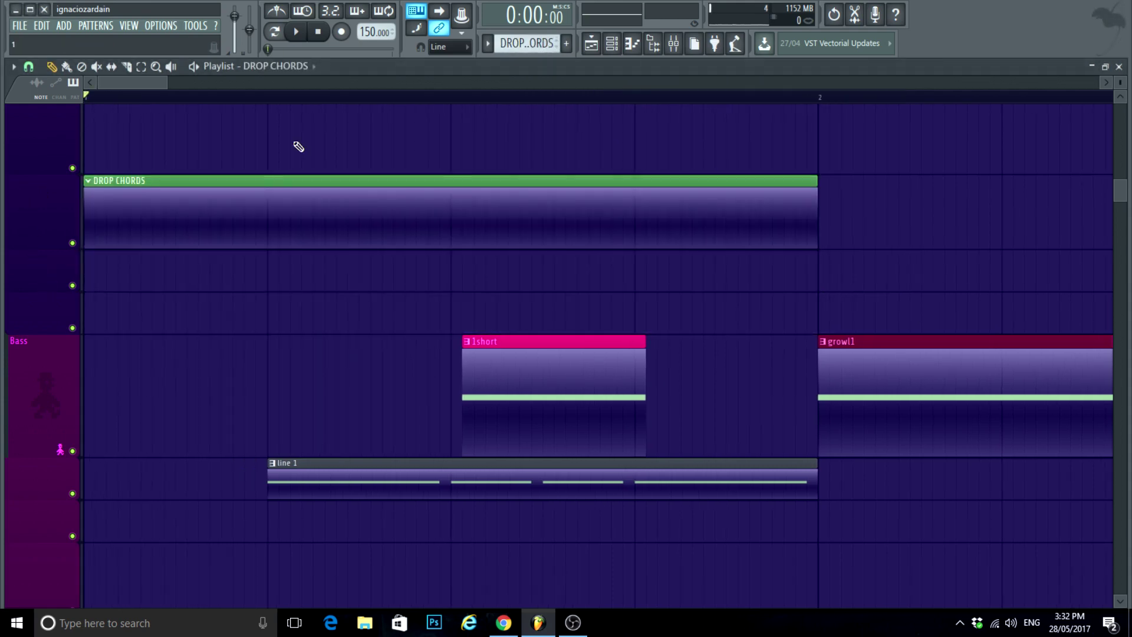
left_click_drag(818, 181, 283, 267)
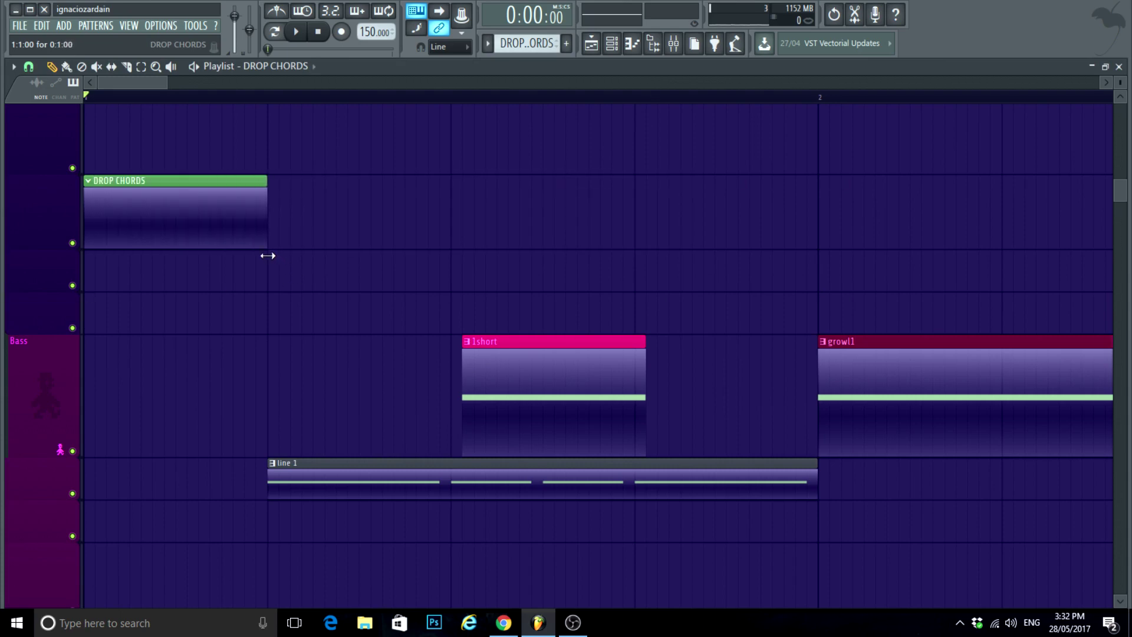
Step: Rename the G MAJOR channel as G MINOR in the channel rack
left_click(612, 44)
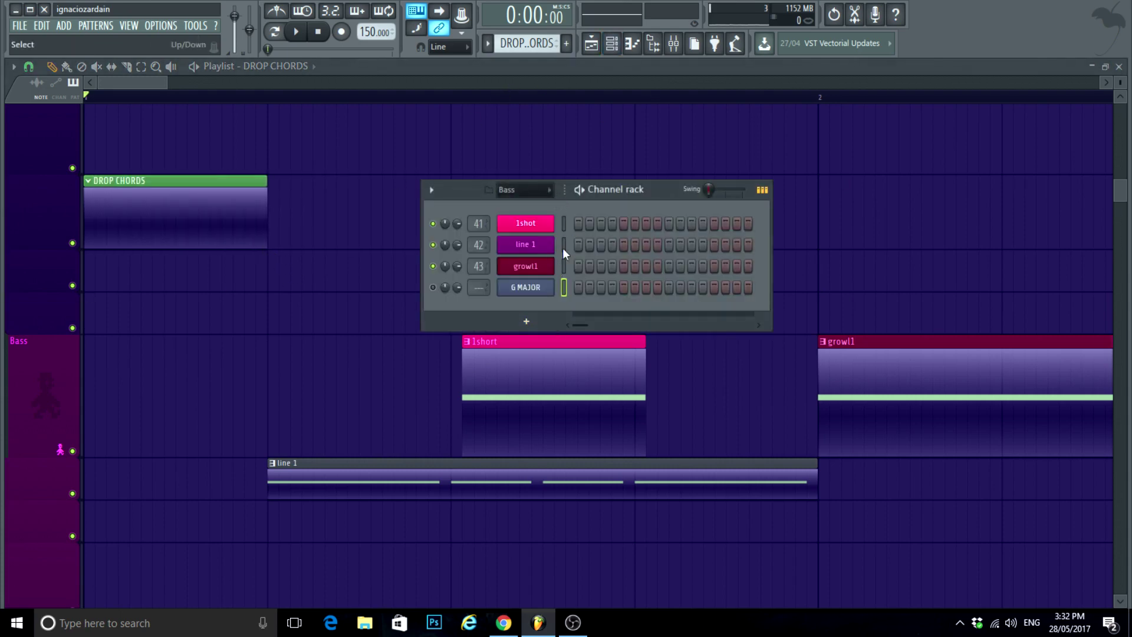
right_click(525, 301)
left_click(579, 306)
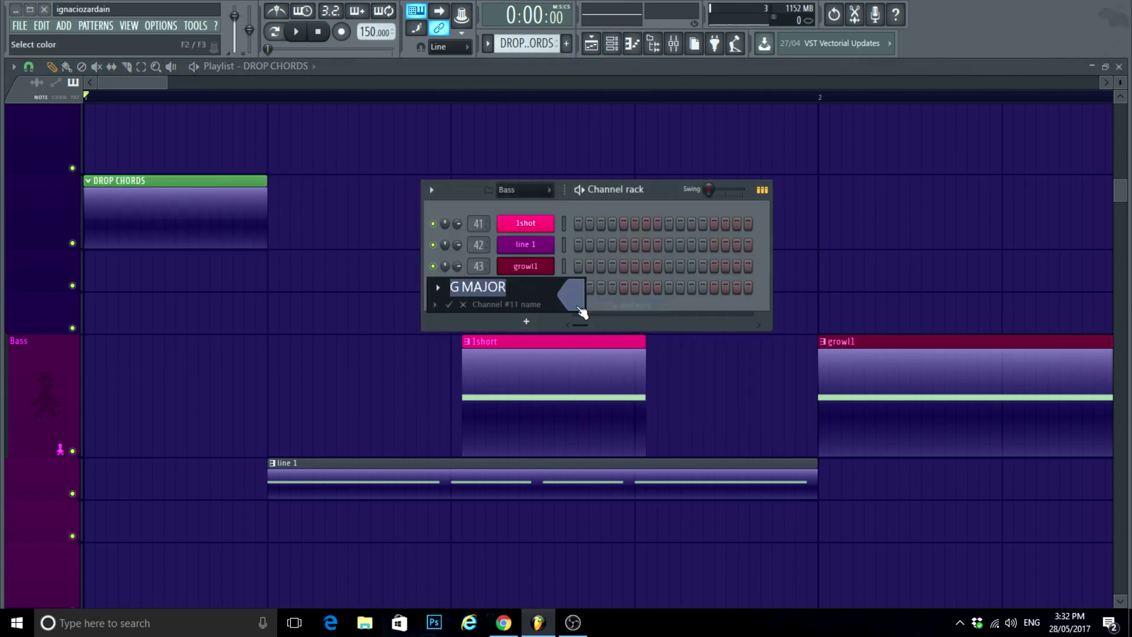
type("G MI")
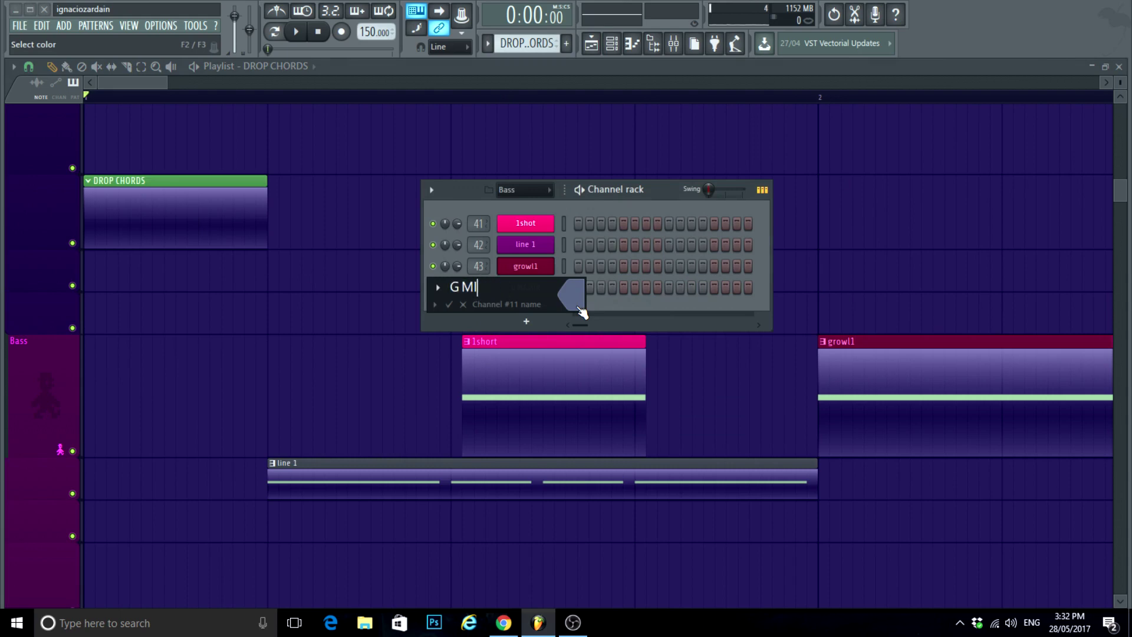
type("NOR")
key("Return")
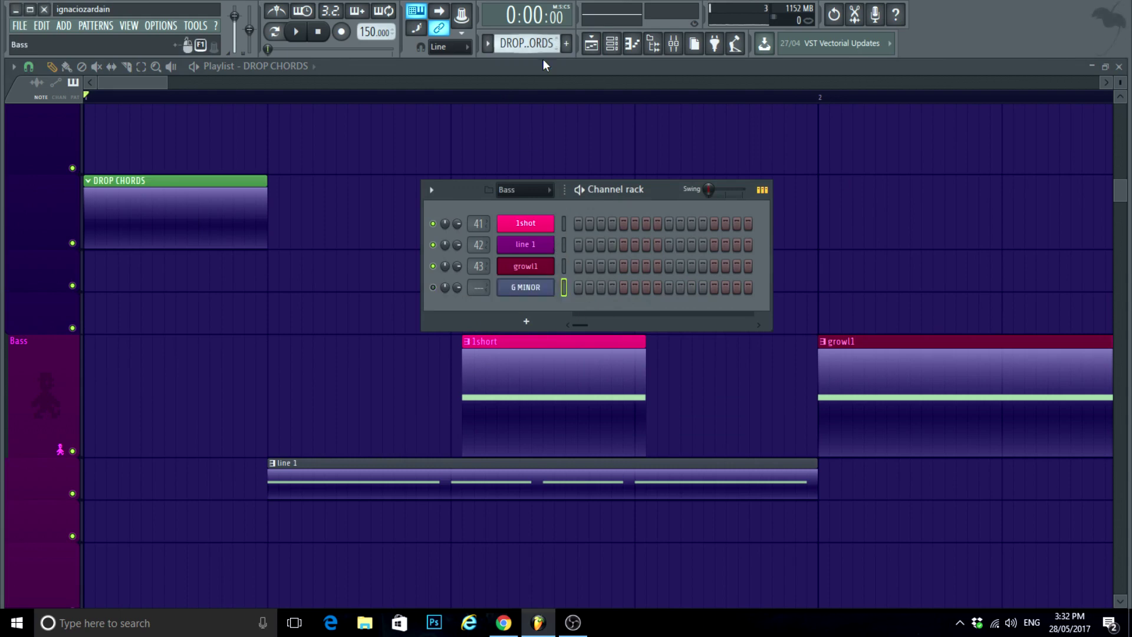
Step: Copy the G MINOR channel's scale notes from the G MINOR pattern
left_click(538, 190)
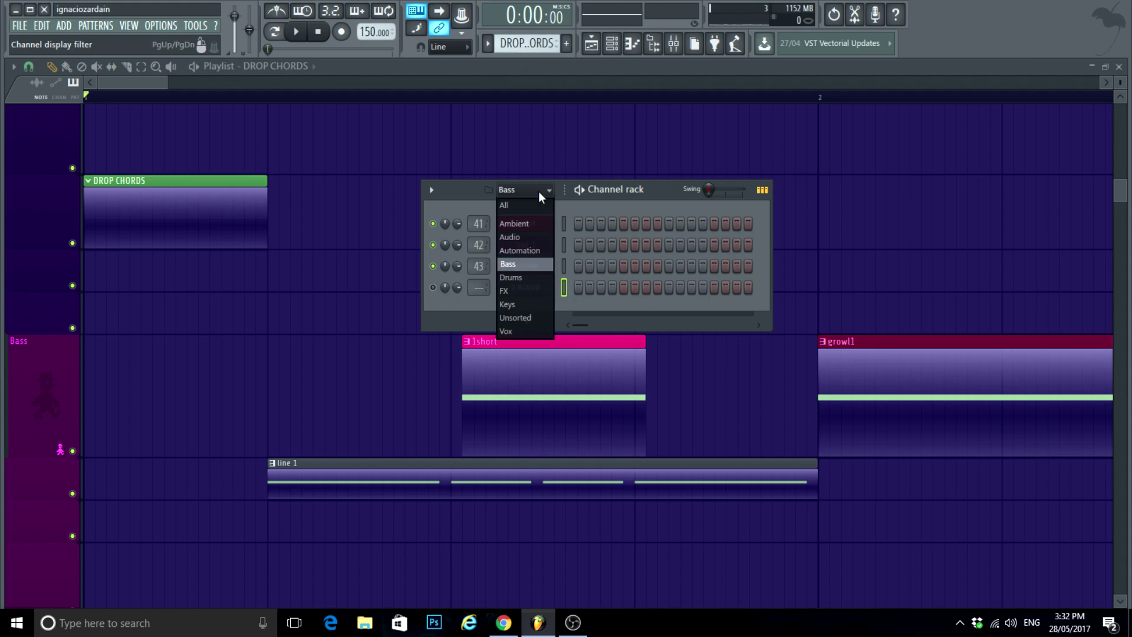
left_click(512, 305)
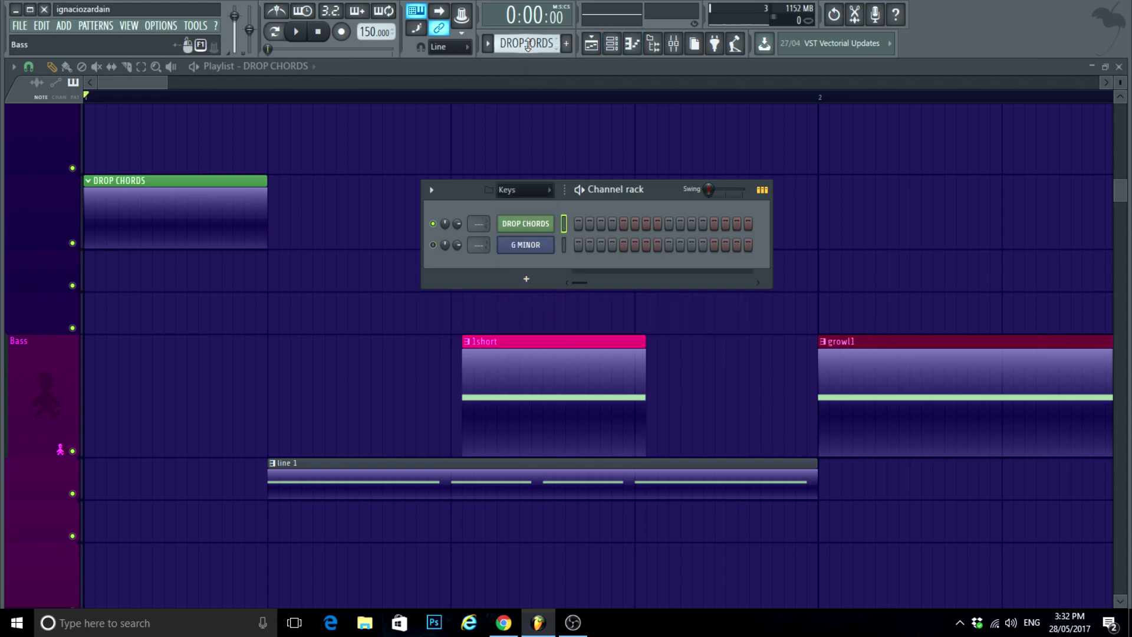
scroll(527, 46, "down", 1)
scroll(528, 44, "down", 3)
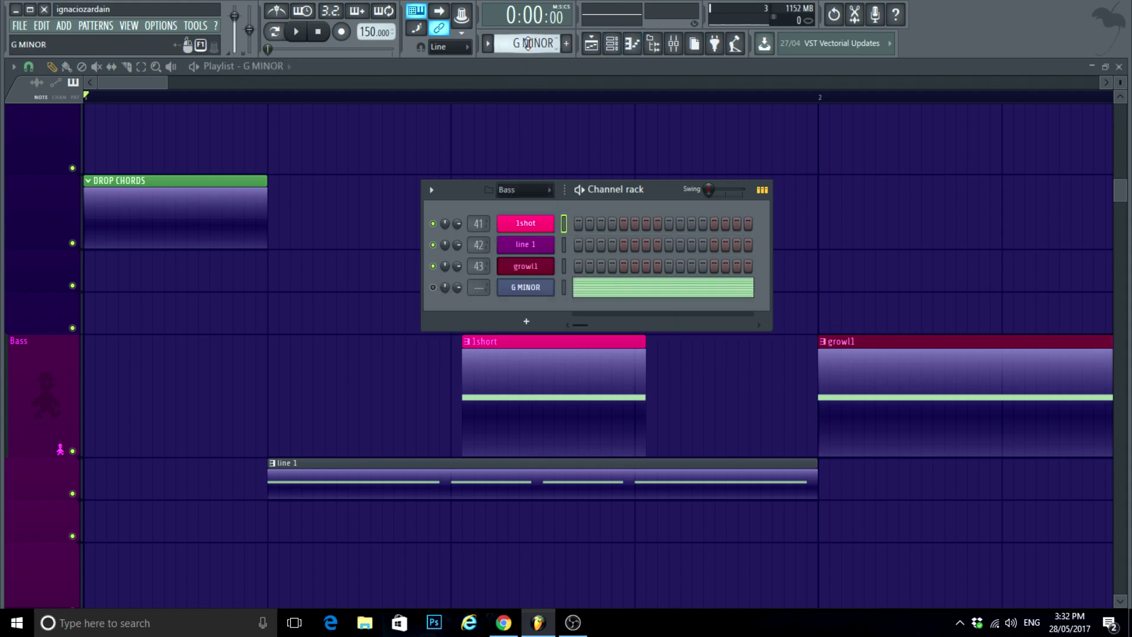
right_click(533, 297)
left_click(681, 298)
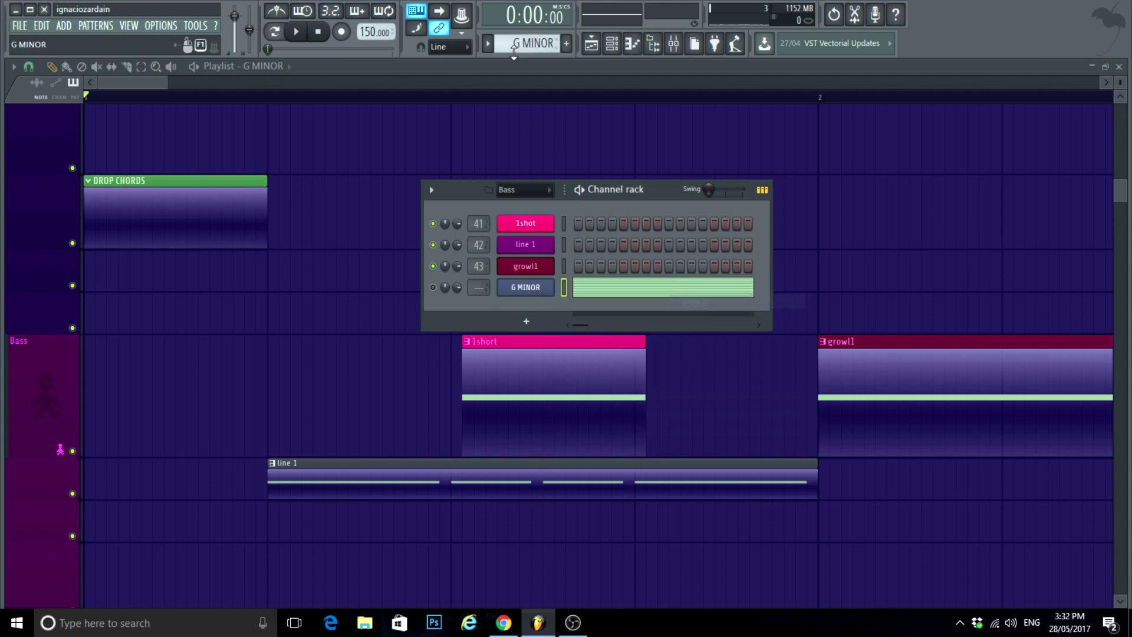
Step: Paste the scale notes into the G MINOR channel of the DROP CHORDS pattern, using the Keys channel group
scroll(514, 44, "up", 1)
left_click(527, 190)
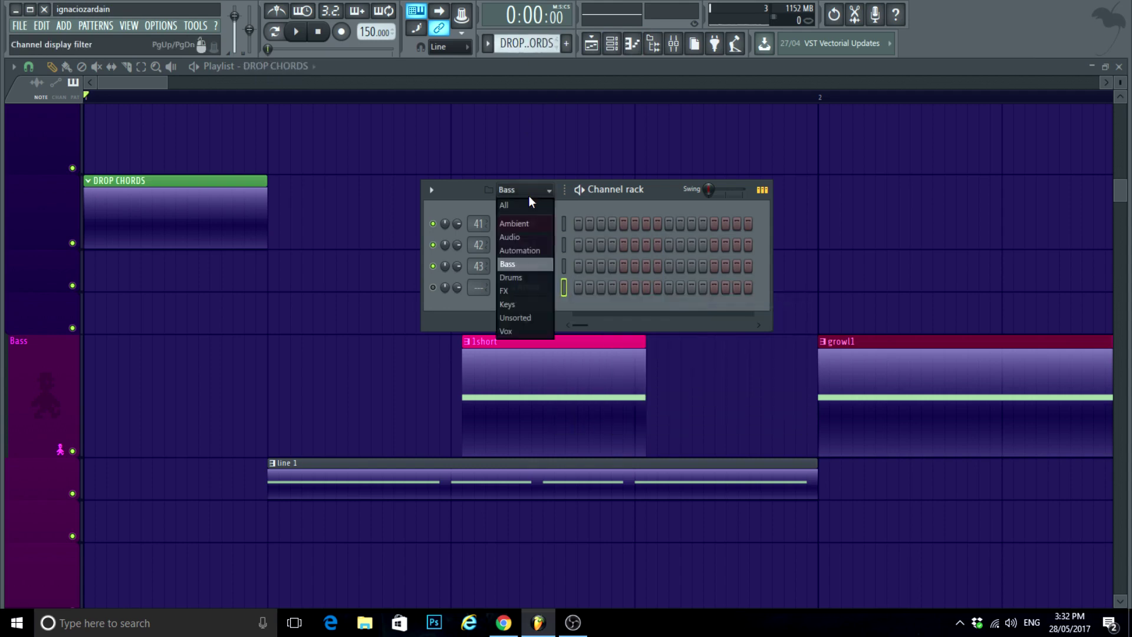
left_click(521, 304)
right_click(520, 243)
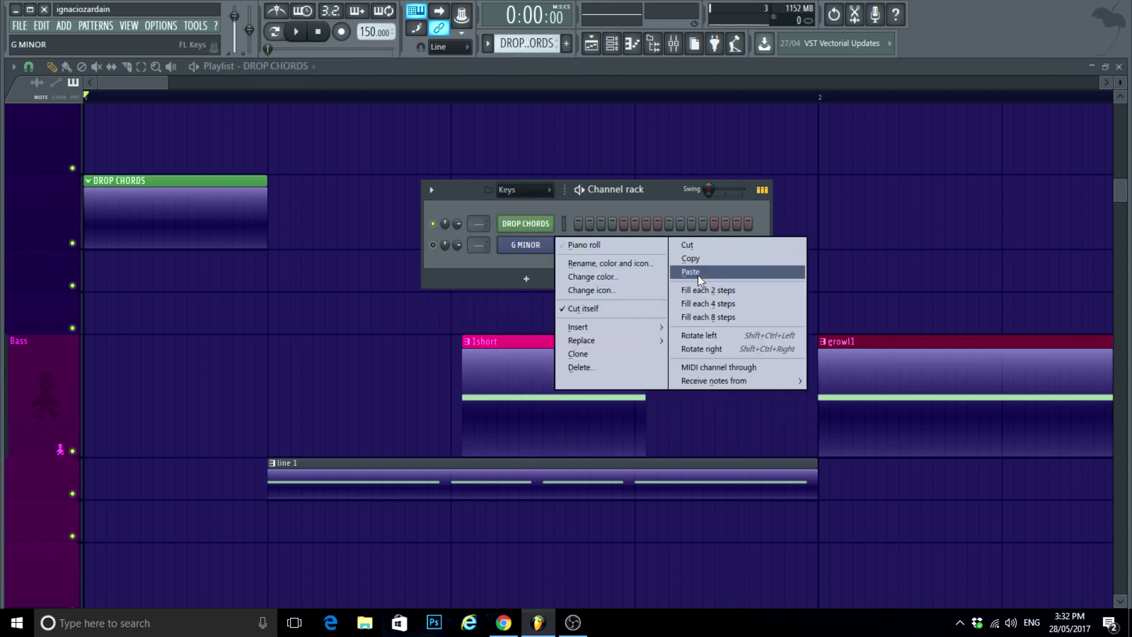
left_click(698, 271)
Step: Open the DROP CHORDS channel in the piano roll around G4 with the G minor scale as ghost notes
right_click(516, 219)
left_click(571, 225)
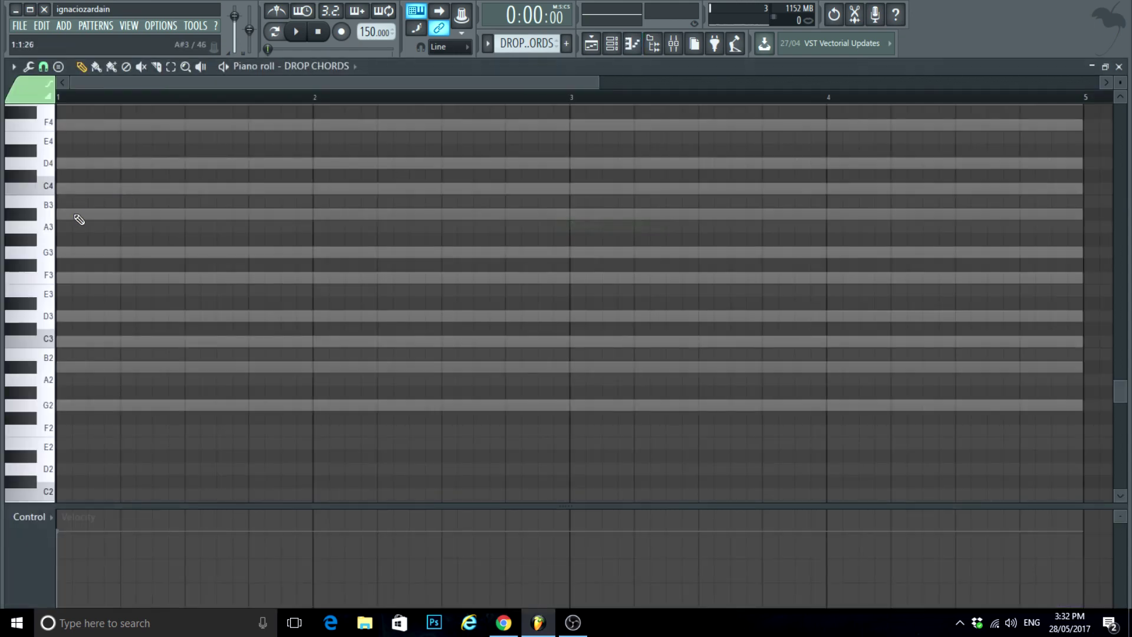
scroll(68, 259, "up", 3)
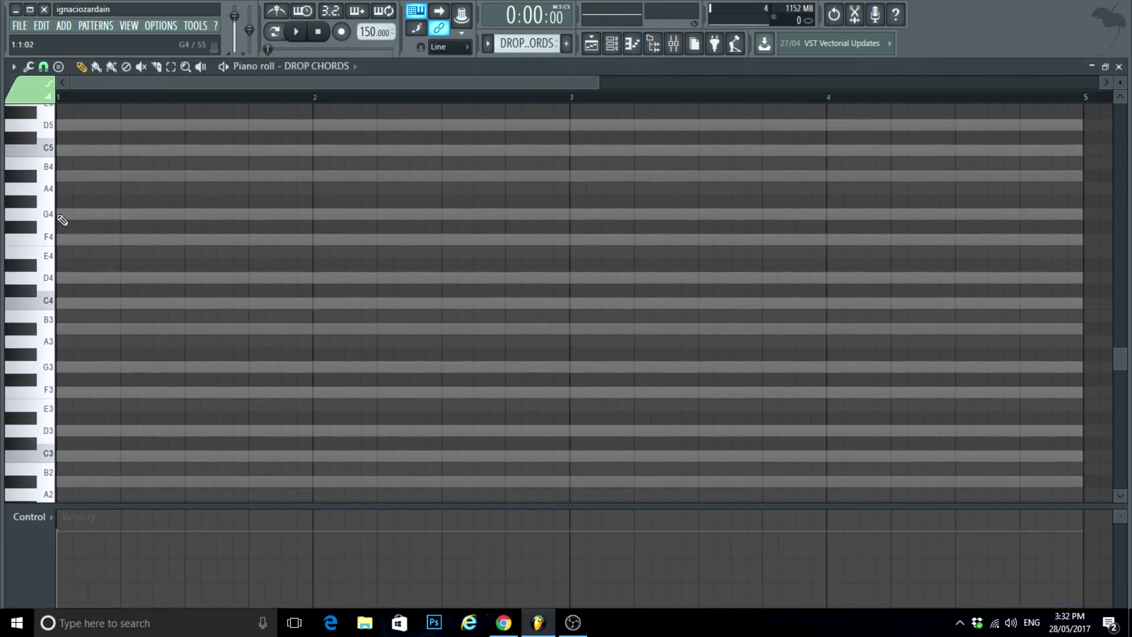
Step: Draw a one-bar chord of G4, C5 and F5 at the start of bar 1 and play it back
left_click(77, 215)
left_click_drag(1081, 211, 3, 222)
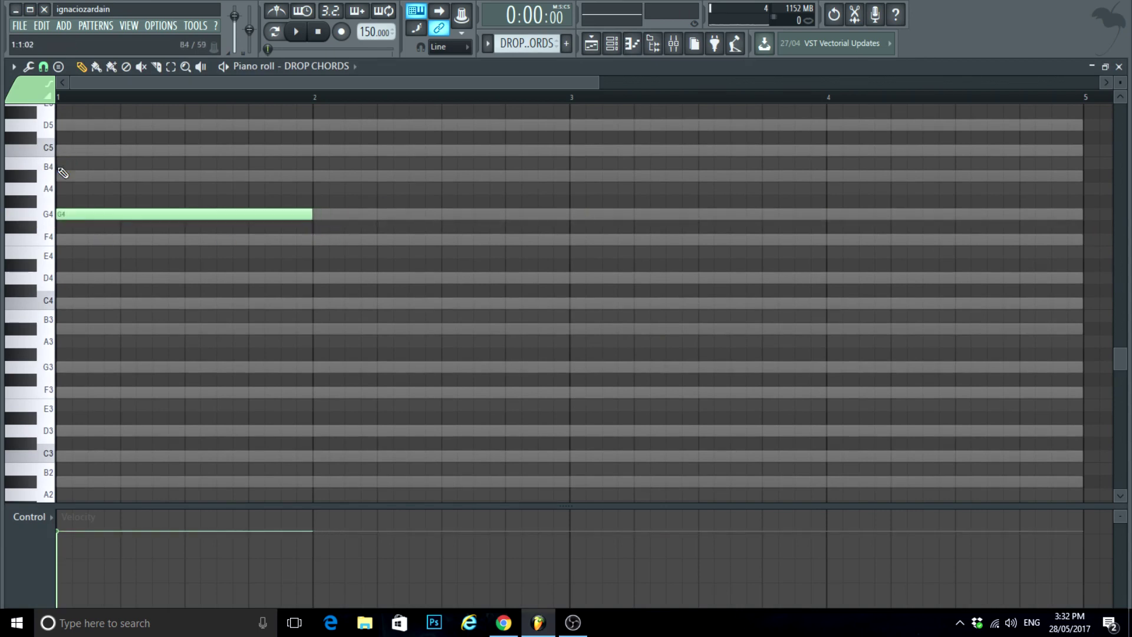
left_click(67, 148)
scroll(59, 155, "up", 1)
left_click(69, 123)
scroll(214, 116, "up", 1)
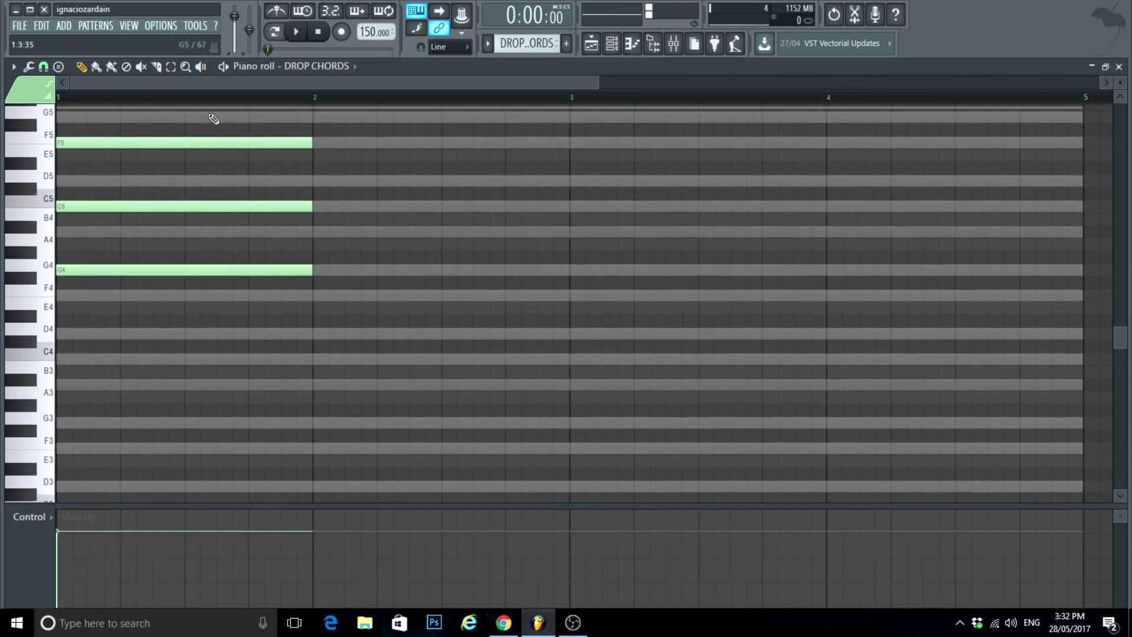
left_click(221, 72)
key("space")
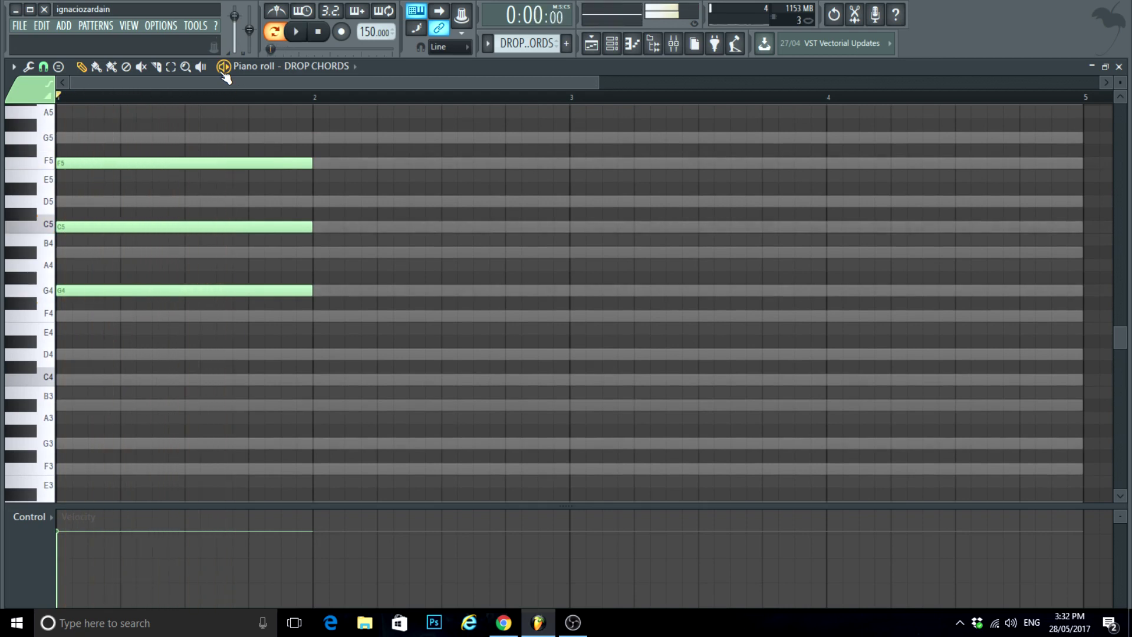
key("space")
key("space")
Step: Move the chord's middle note to A#4 and its top note to D5, and play it back
left_click_drag(71, 226, 70, 252)
left_click_drag(77, 176, 76, 214)
key("space")
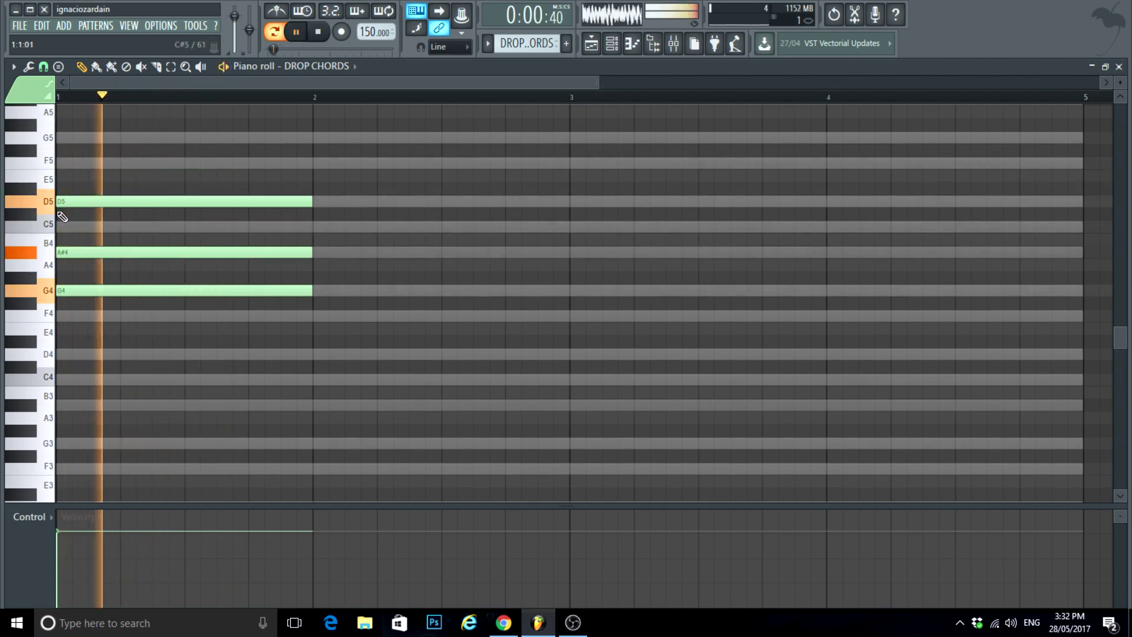
key("space")
Step: Transpose the whole chord up one octave to G5, A#5 and D6 and audition it
left_click(181, 66)
scroll(176, 336, "up", 2)
left_click_drag(159, 359, 8, 180)
key("ctrl+Up")
key("space")
scroll(202, 278, "up", 3)
key("space")
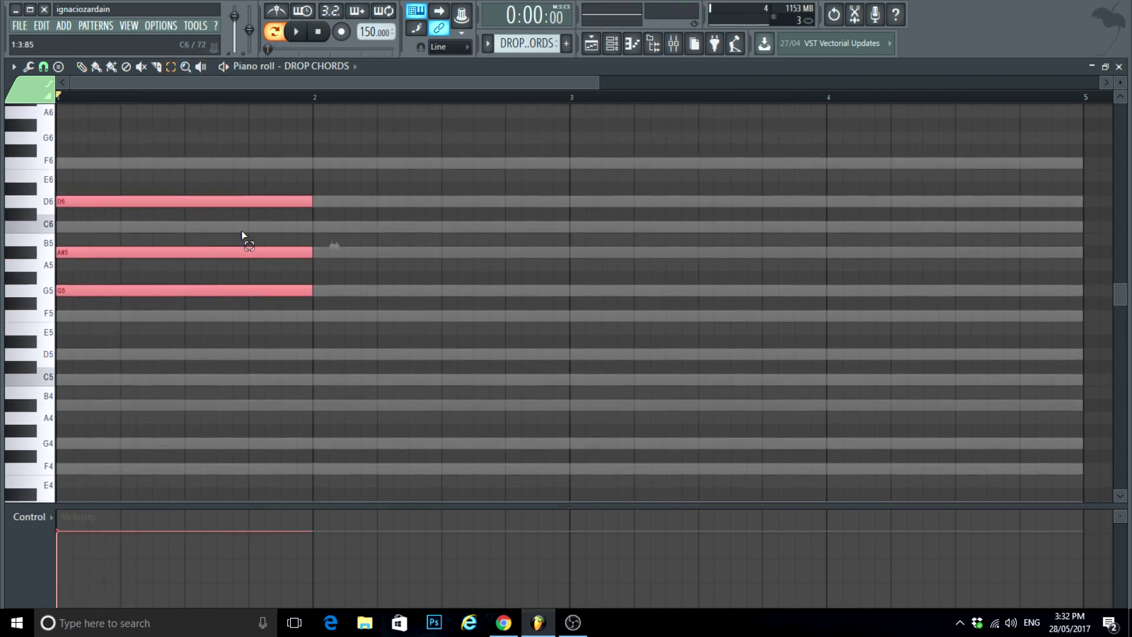
Step: Shorten all three chord notes to about half a bar and play the pattern
left_click(82, 67)
scroll(510, 296, "up", 3)
key("space")
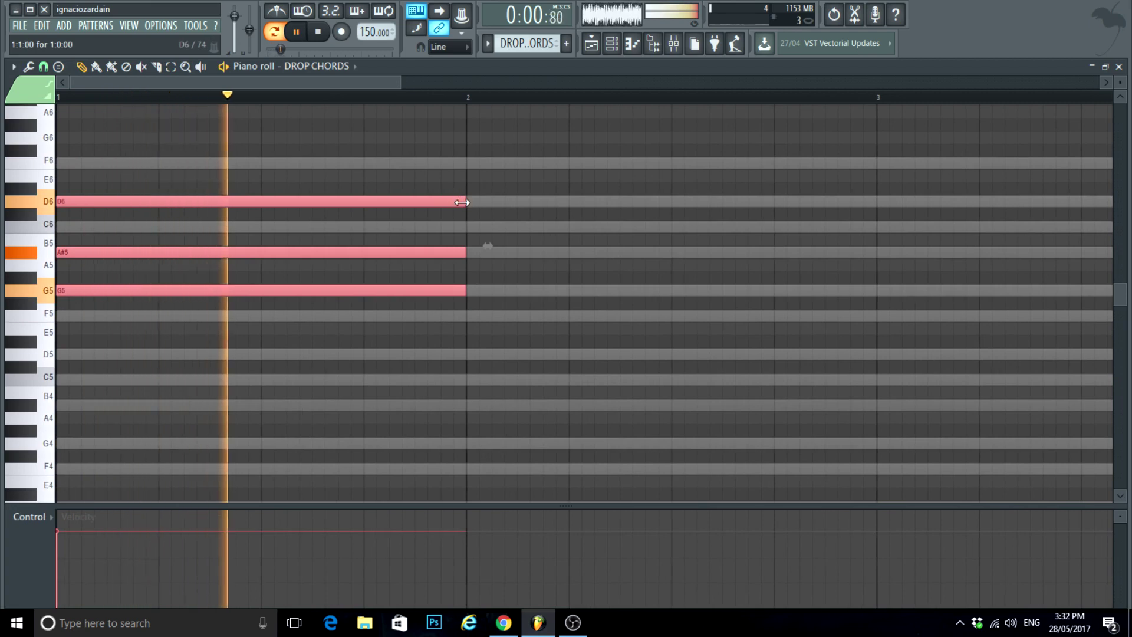
key("space")
left_click_drag(464, 201, 303, 272)
key("space")
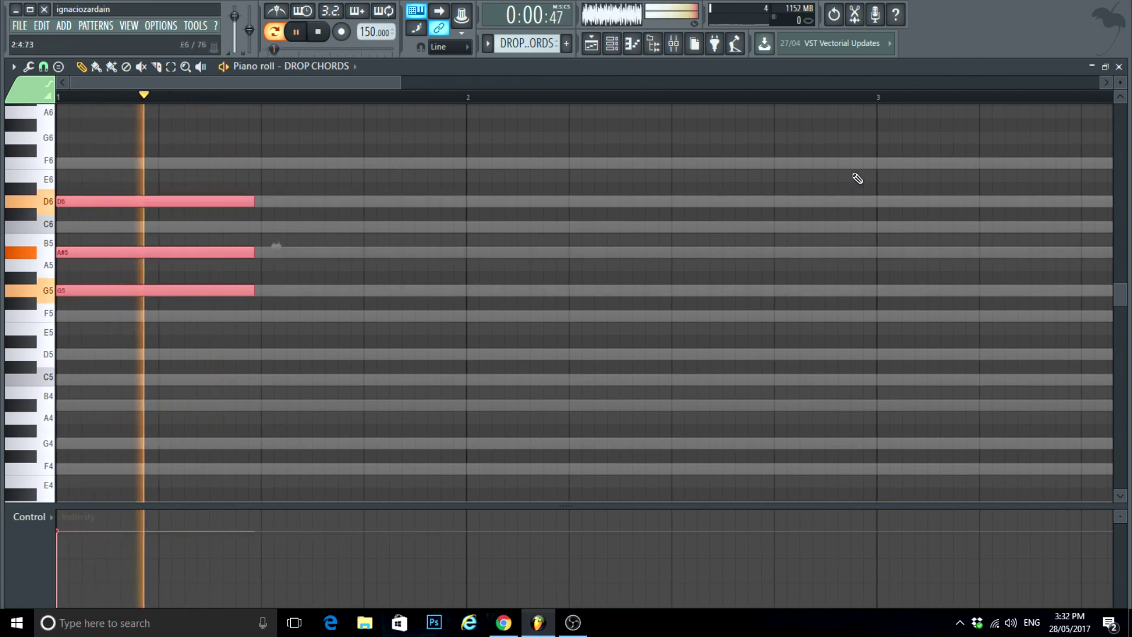
Step: In the playlist, shift line 1 aside and move the 1short clip to beat 2 of bar 1, directly after DROP CHORDS
left_click(1119, 66)
key("F6")
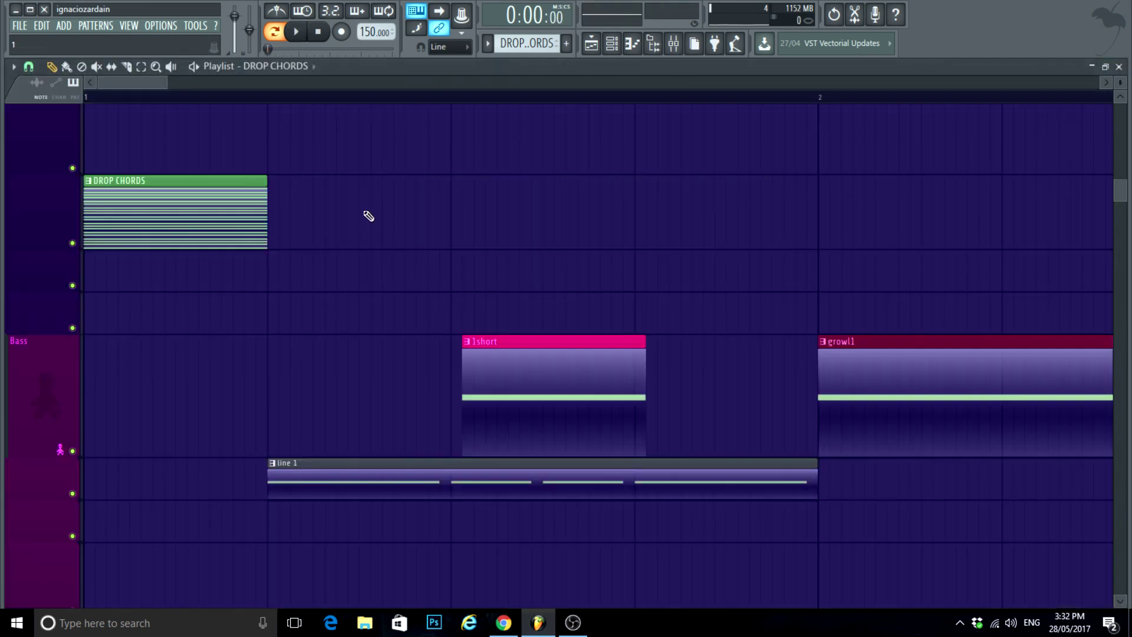
key("space")
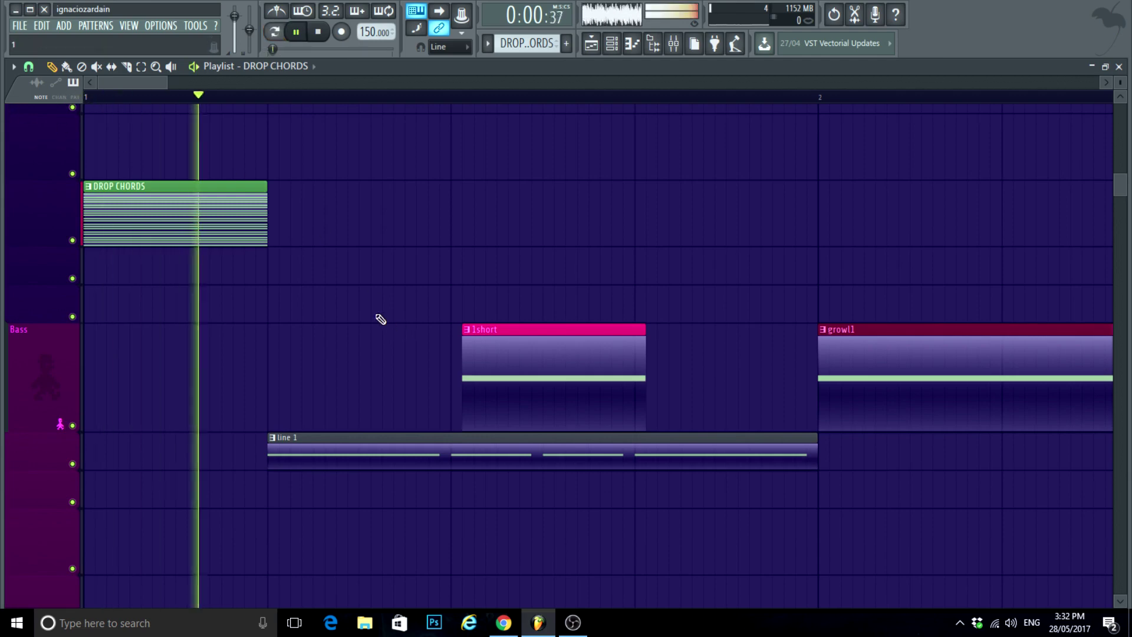
key("space")
scroll(354, 377, "down", 2)
scroll(330, 379, "down", 2)
left_click_drag(332, 324, 505, 358)
left_click_drag(408, 254, 267, 237)
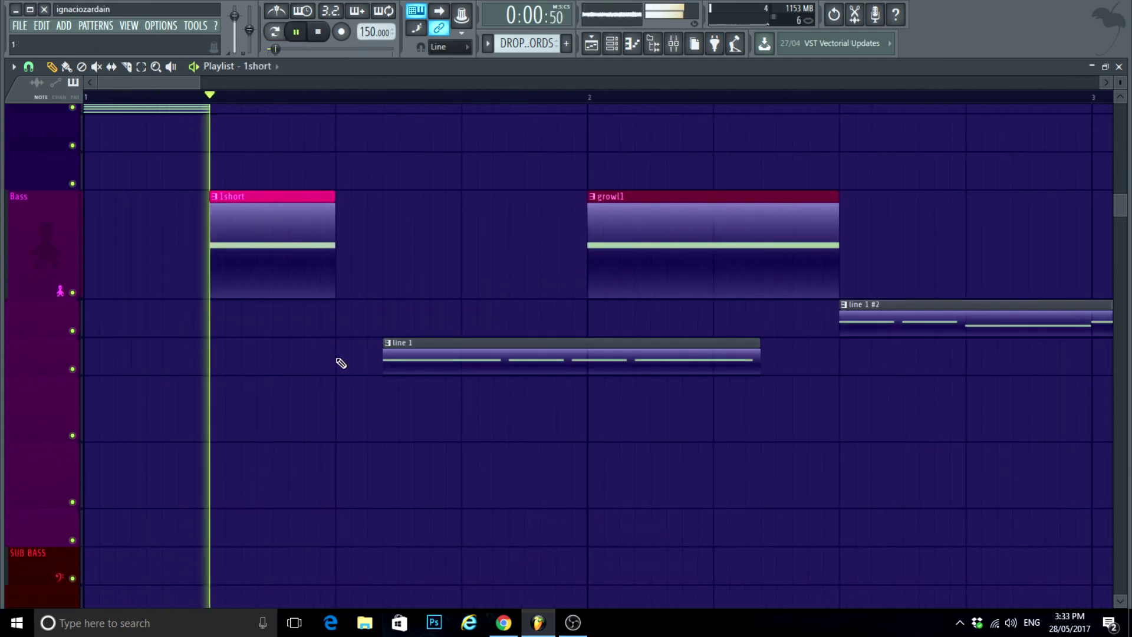
key("space")
Step: Place the line 1 clip right after 1short, trim it to end where growl1 starts, and play the arrangement
key("space")
left_click_drag(483, 351, 403, 304)
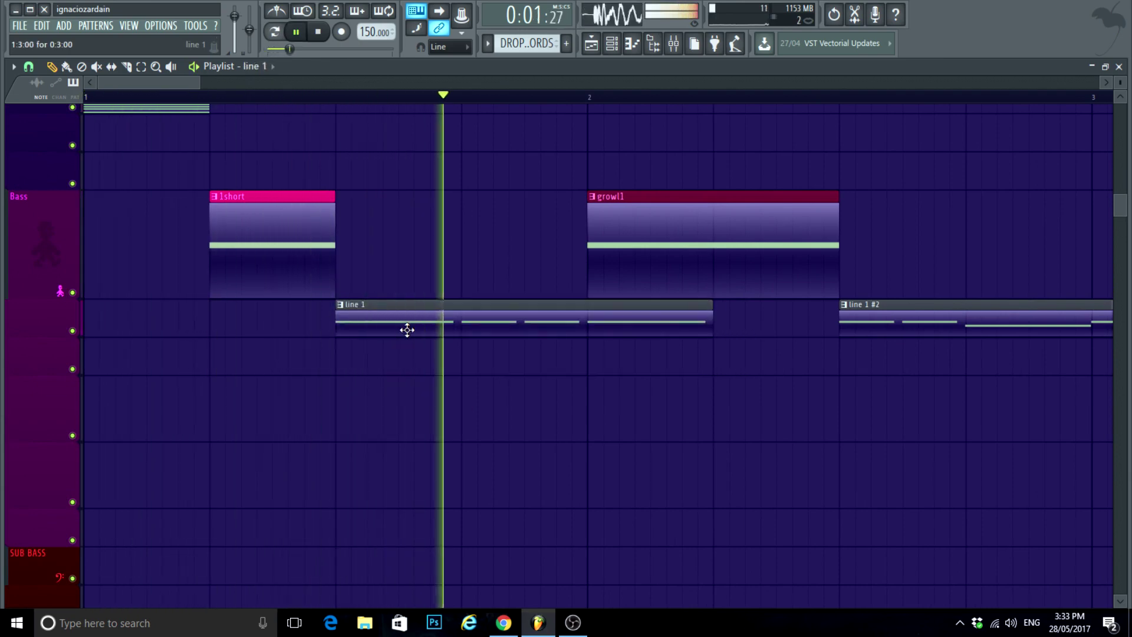
key("space")
key("space")
left_click_drag(712, 306, 583, 316)
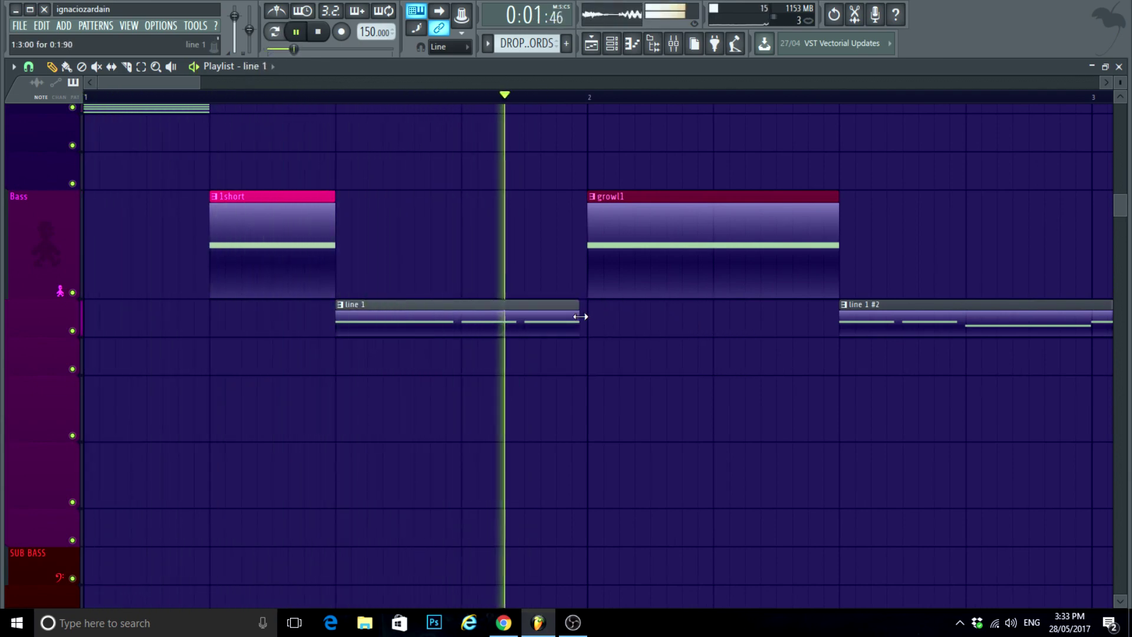
scroll(566, 358, "down", 1)
scroll(567, 360, "down", 1)
key("space")
key("space")
scroll(526, 383, "down", 2)
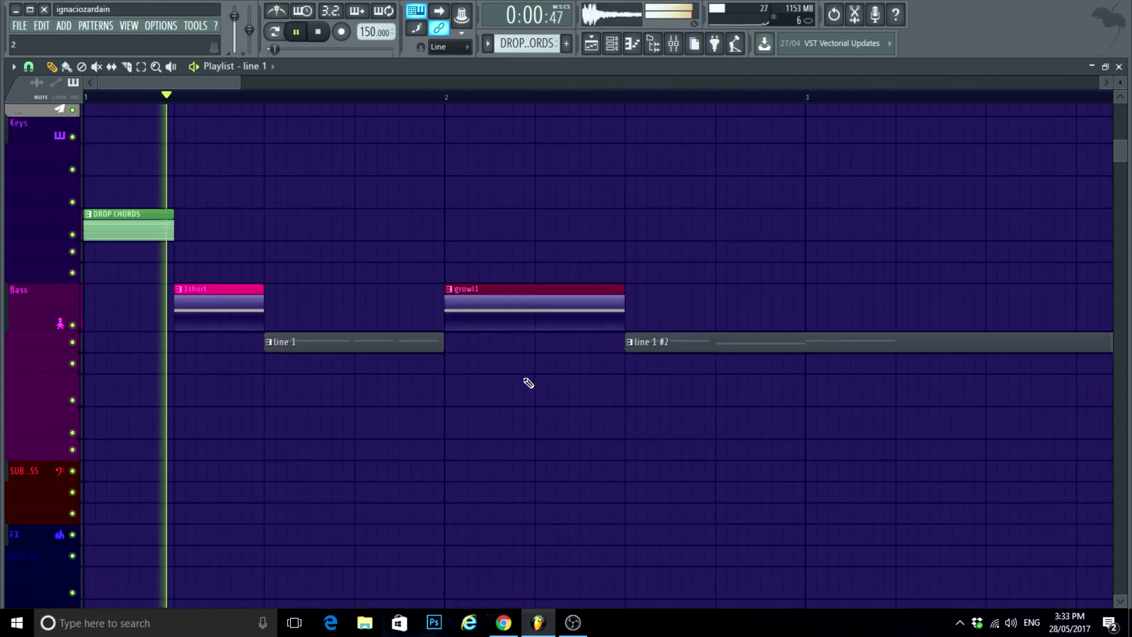
scroll(534, 400, "down", 2)
scroll(413, 401, "down", 2)
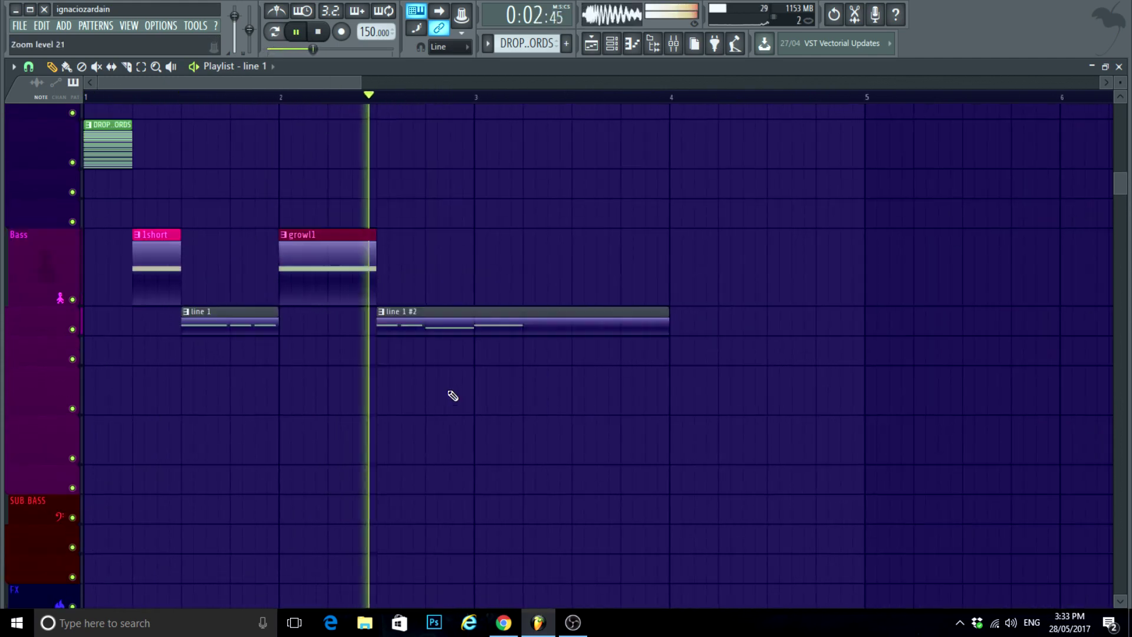
Step: Move the line 1 #2 clip to beat 2 of bar 3 and restart playback
left_click_drag(419, 330, 568, 331)
key("space")
key("space")
Step: Lengthen the growl1 pattern's G4 note to a full bar and extend its playlist clip to the start of bar 3
mouse_move(380, 245)
left_mouse_down()
mouse_move(543, 251)
mouse_move(385, 263)
left_mouse_up()
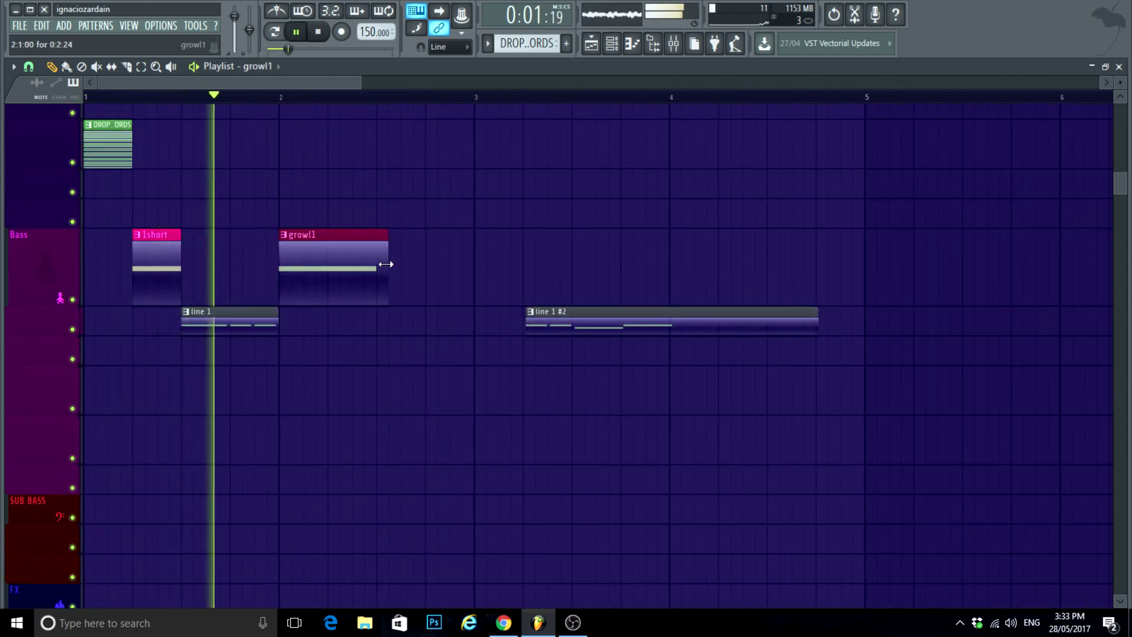
double_click(355, 272)
key("space")
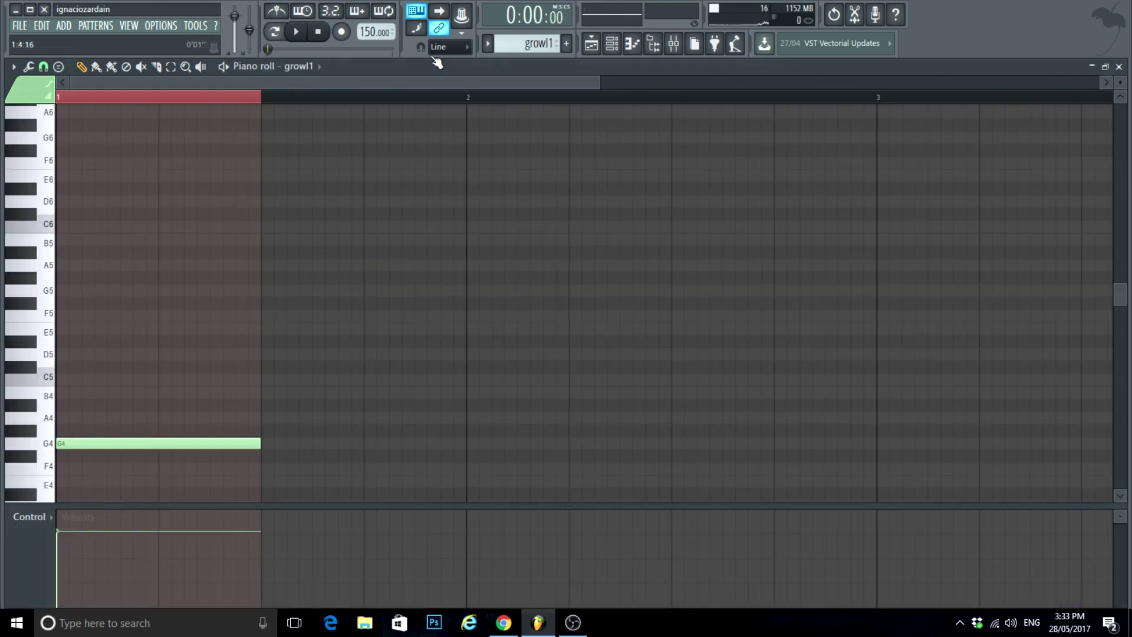
scroll(200, 466, "down", 2)
key("space")
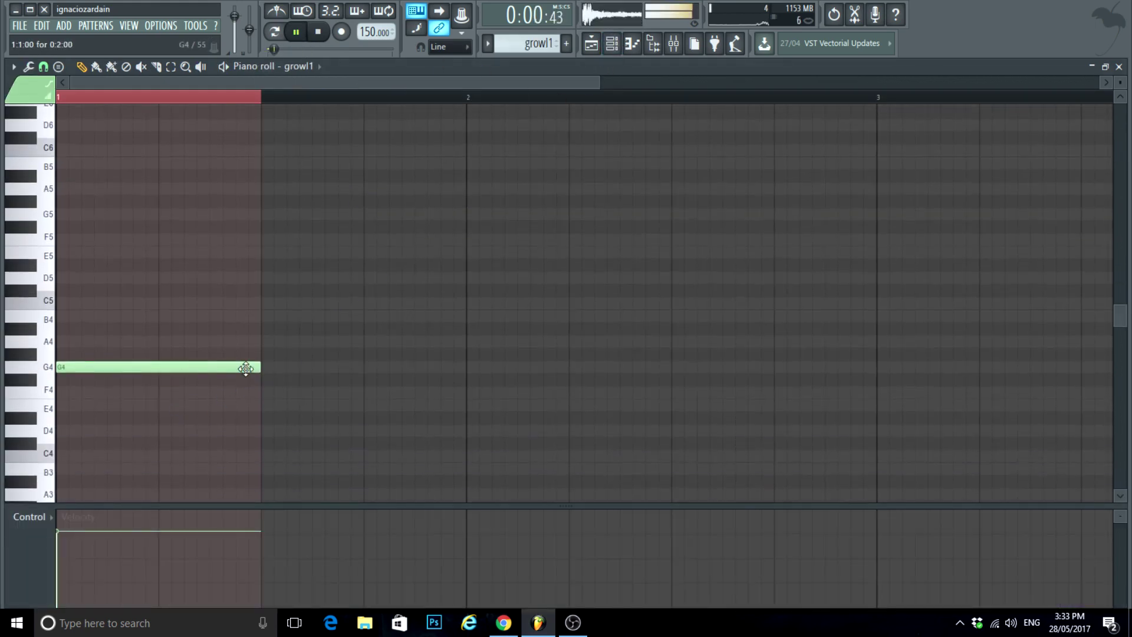
left_click(1118, 66)
key("space")
left_click_drag(377, 236, 472, 254)
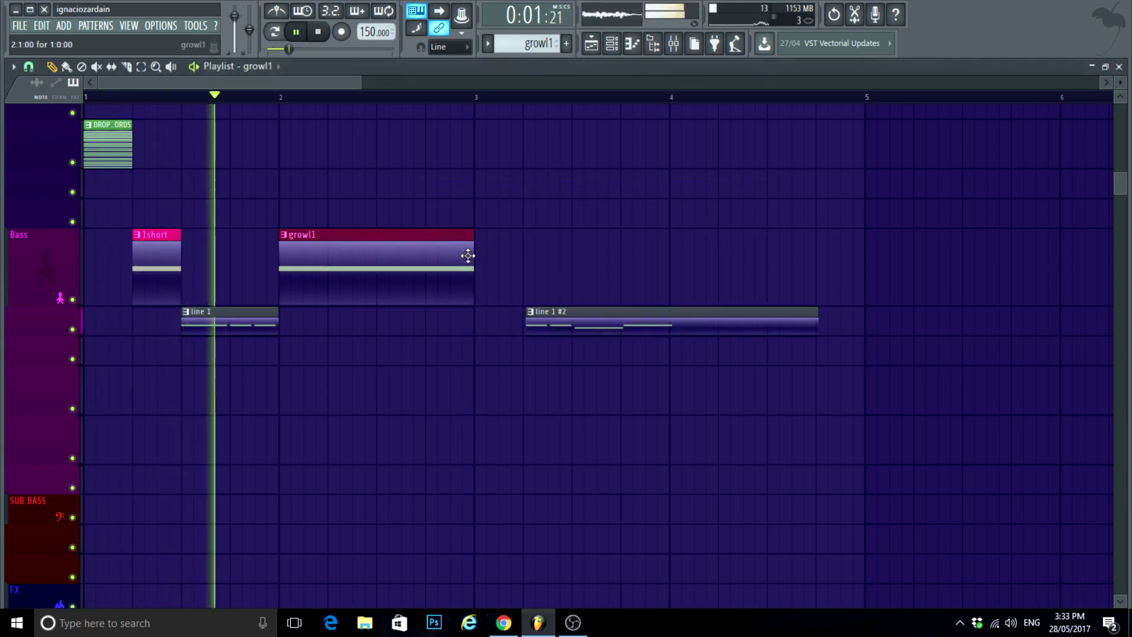
Step: Play the arrangement from the start to check how the chord, bass clips and drums work together
scroll(417, 326, "down", 2)
scroll(416, 373, "up", 3)
key("space")
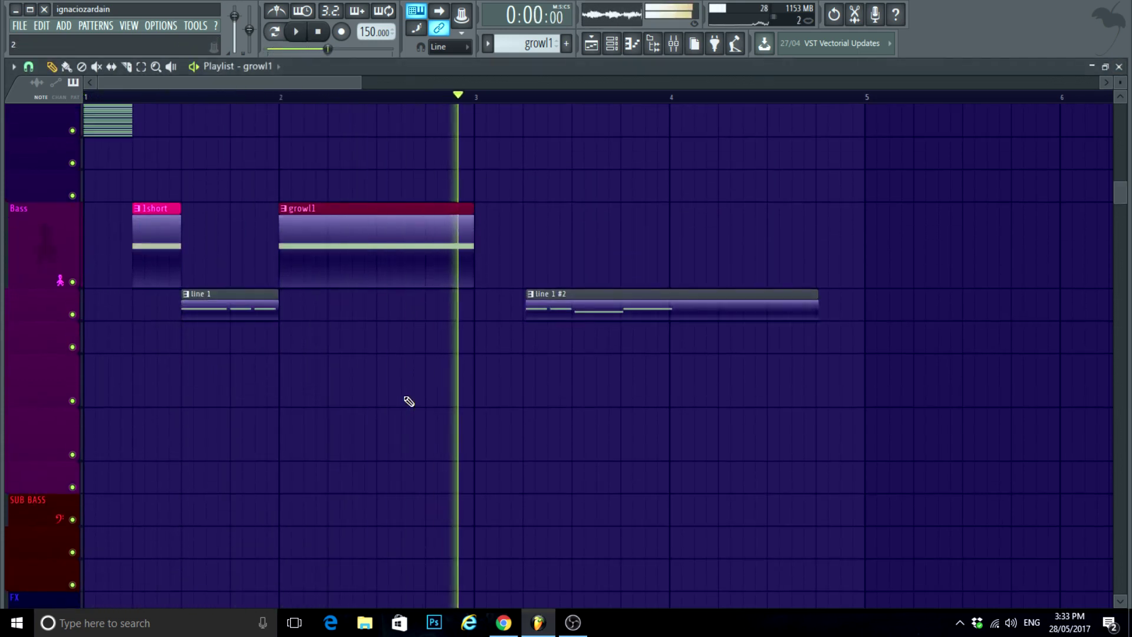
scroll(408, 401, "up", 3)
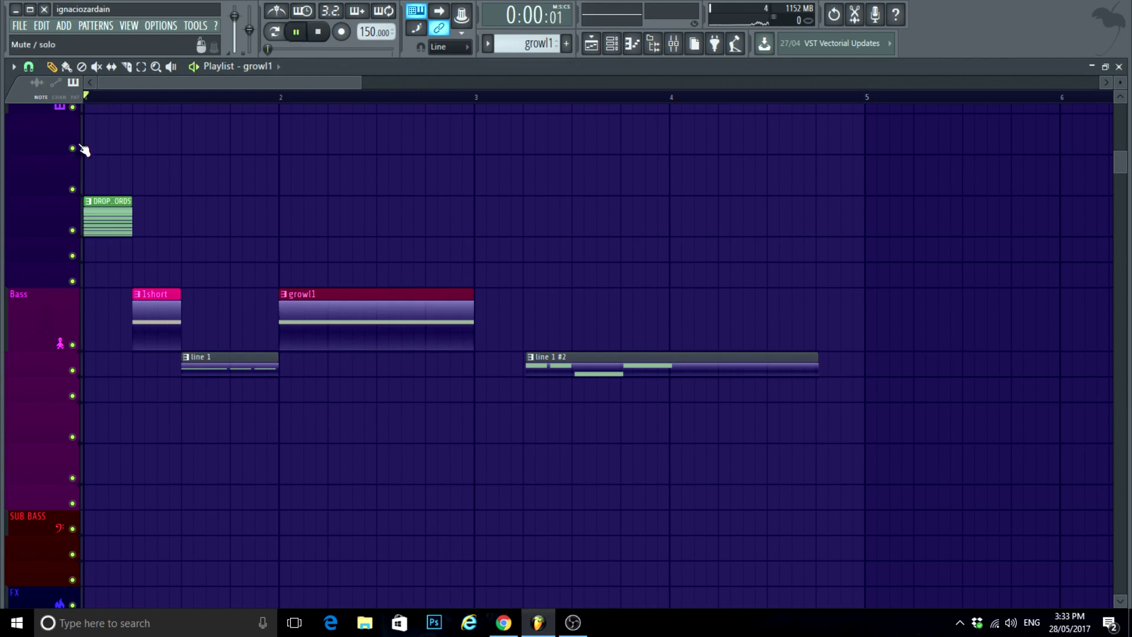
scroll(342, 365, "down", 1)
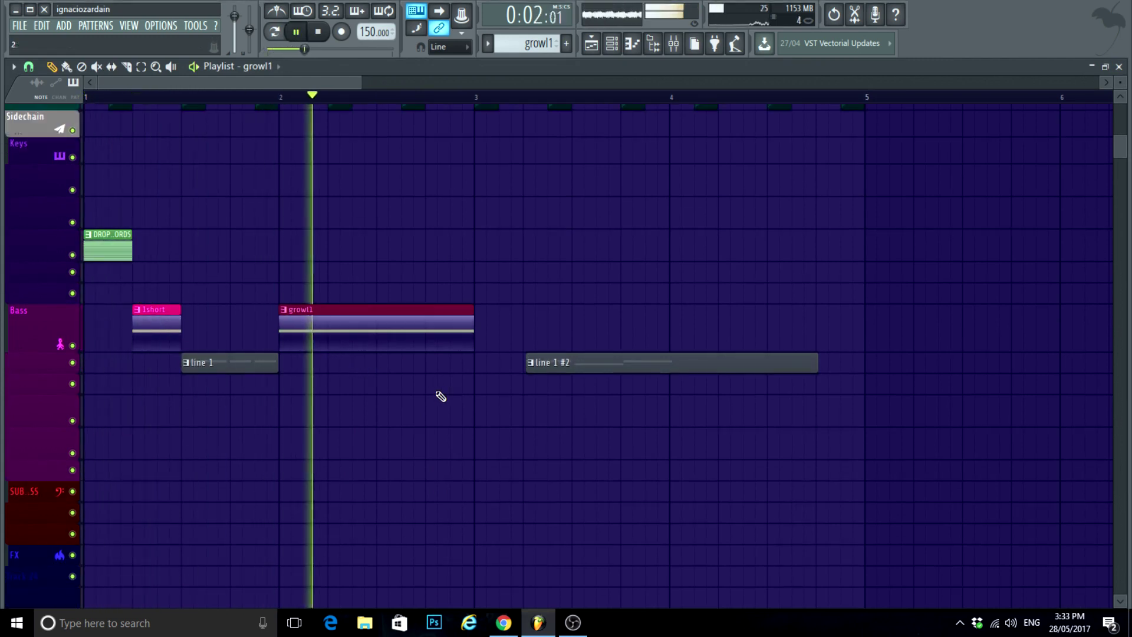
key("space")
key("space")
scroll(424, 383, "up", 1)
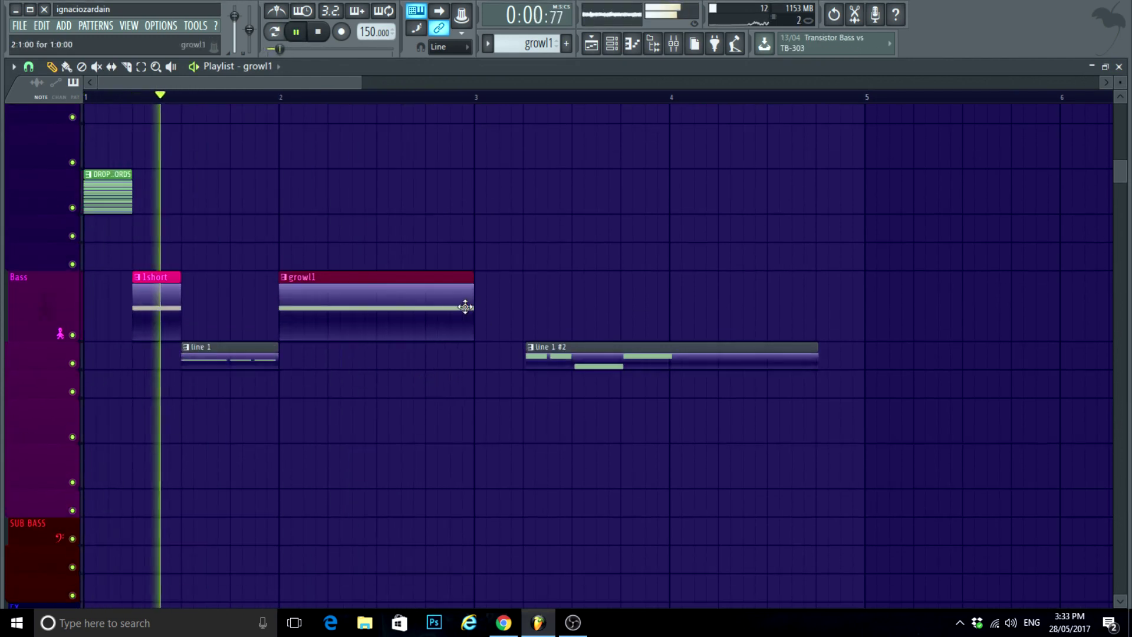
scroll(384, 157, "down", 4)
key("space")
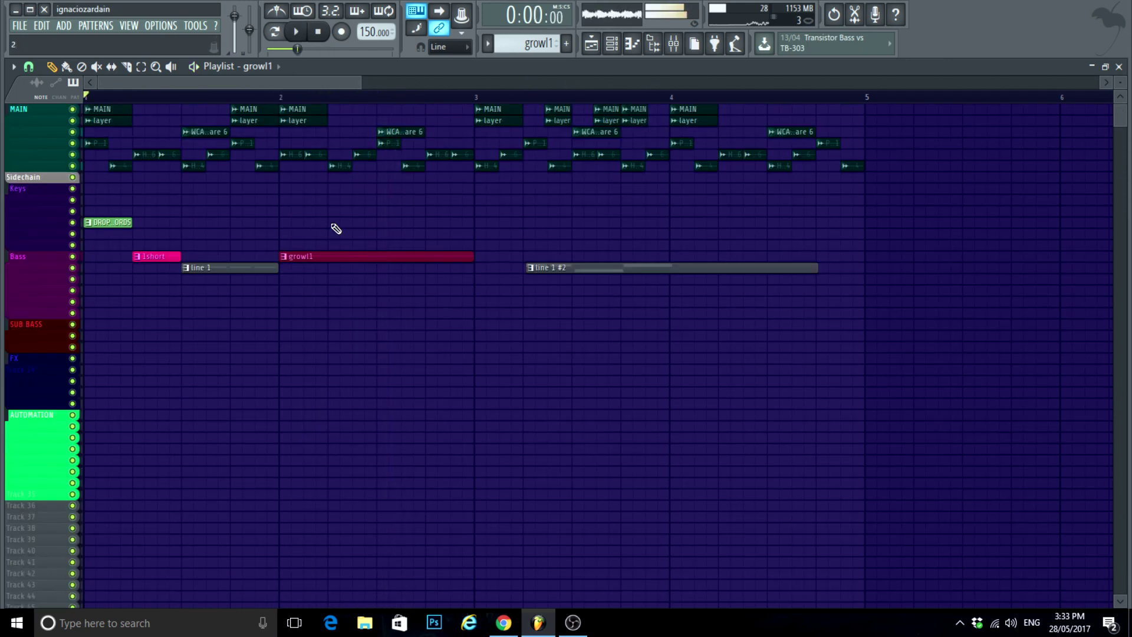
Step: Select bars 1 and 2 across the playlist as the playback range
left_click(141, 67)
scroll(519, 164, "up", 1)
left_click_drag(476, 99, 7, 131)
left_click(627, 45)
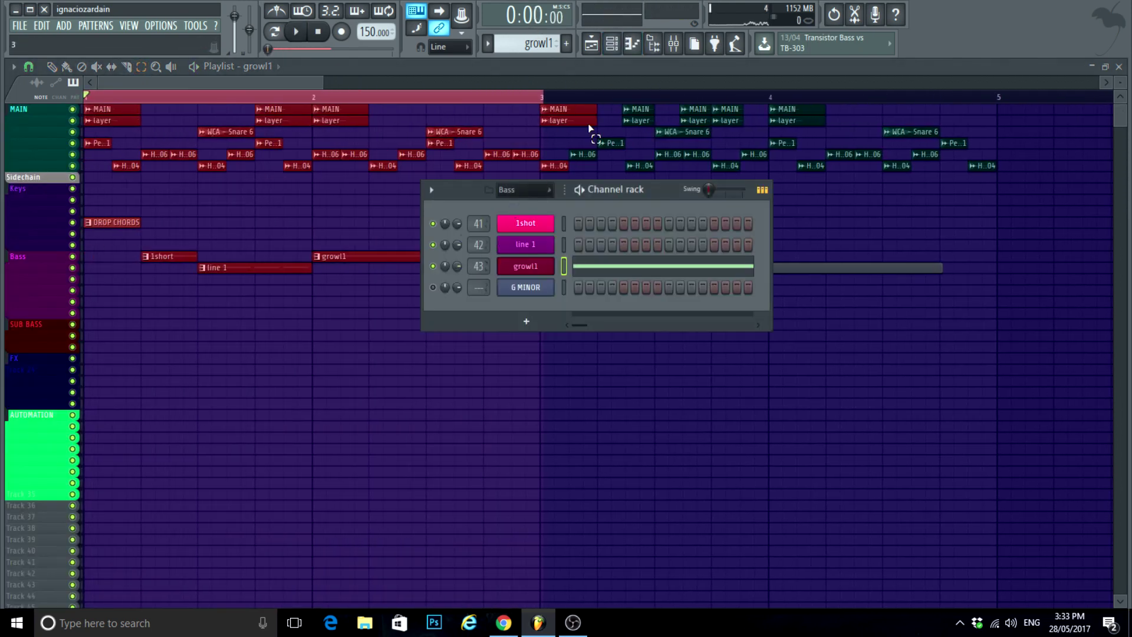
Step: During playback, enable the SIDECHAIN COMPRESSION effect on the SIDECHAIN BUS mixer track and open its settings
left_click(675, 52)
key("space")
left_click(66, 158)
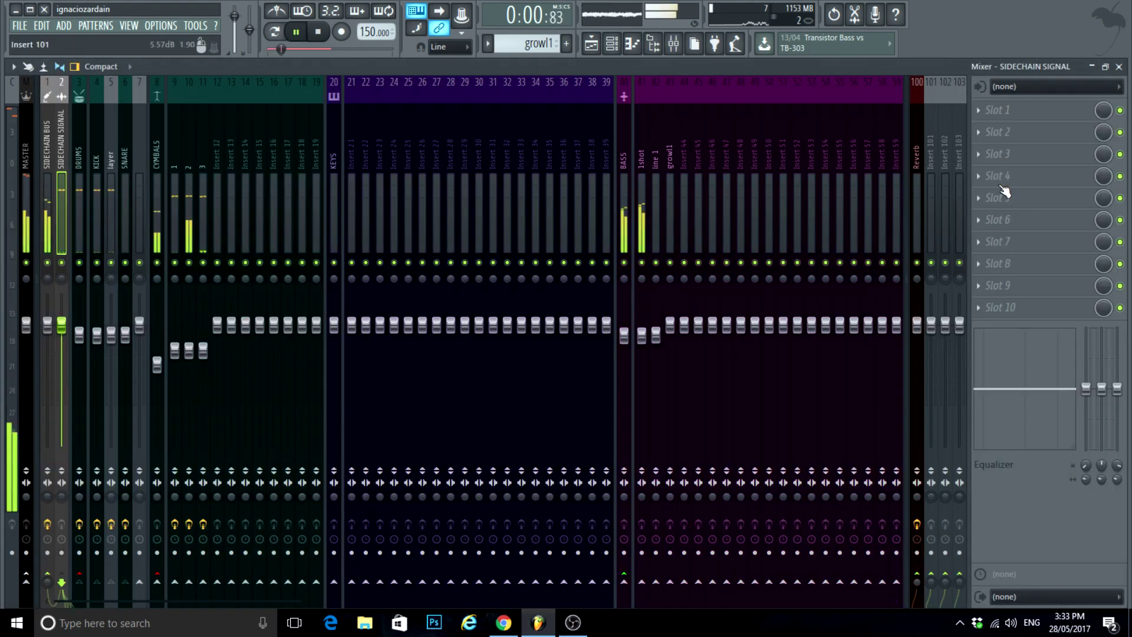
left_click(46, 151)
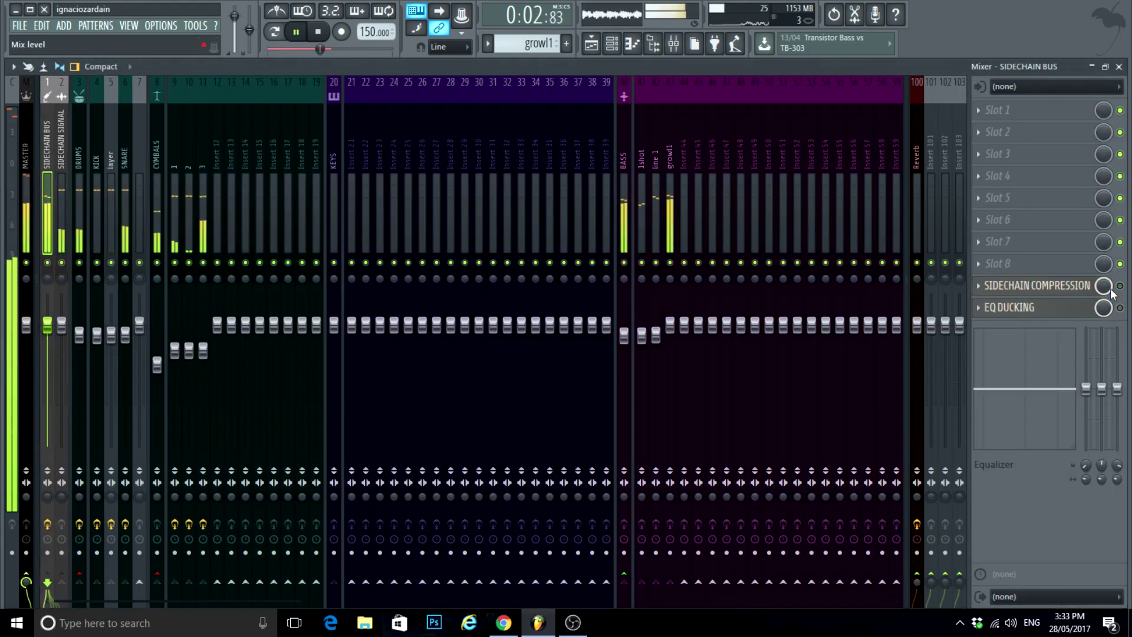
left_click(1037, 285)
Step: Lower the threshold and raise the ratio of the sidechain compressor, and close its window
left_click_drag(367, 293, 379, 230)
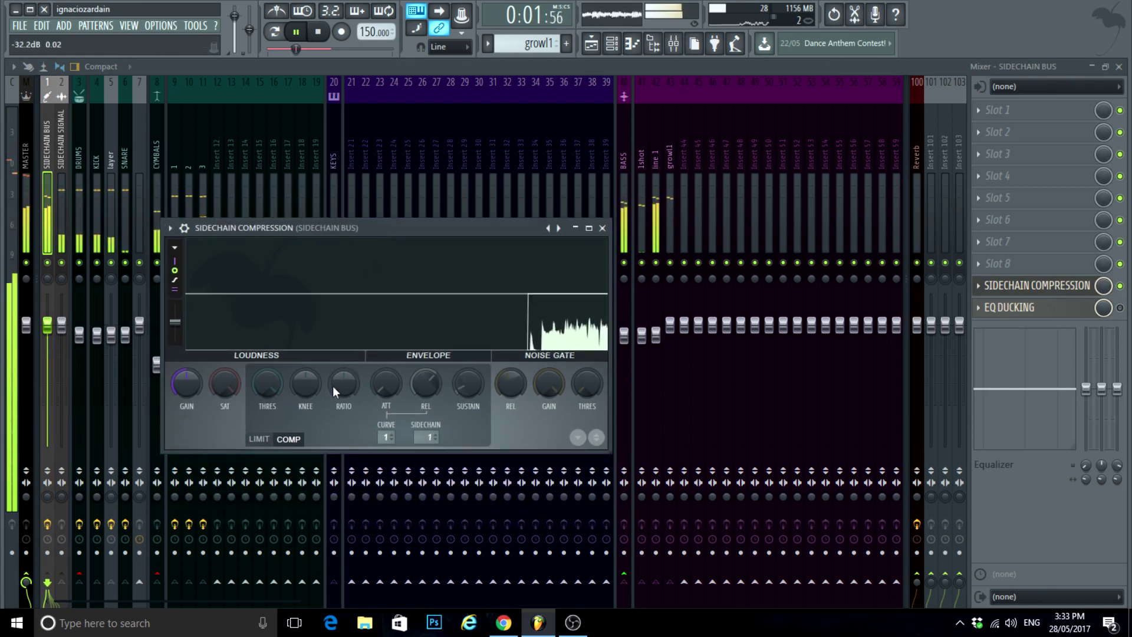
left_click_drag(348, 396, 349, 362)
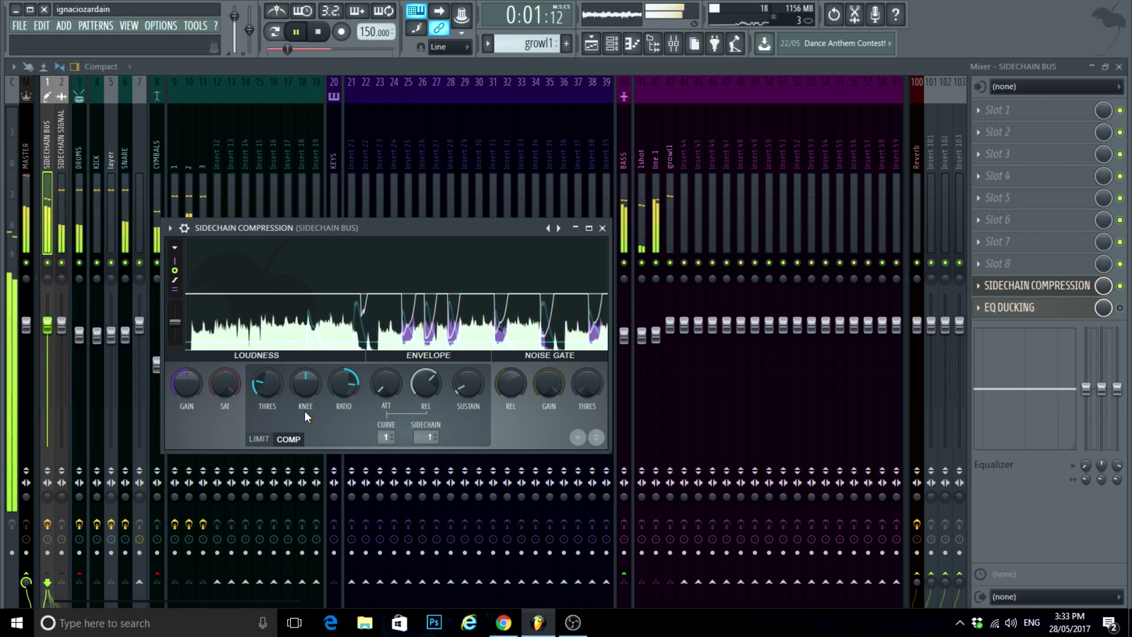
left_click(602, 228)
Step: Return to the playlist, stop playback and clear the two-bar time selection
key("F6")
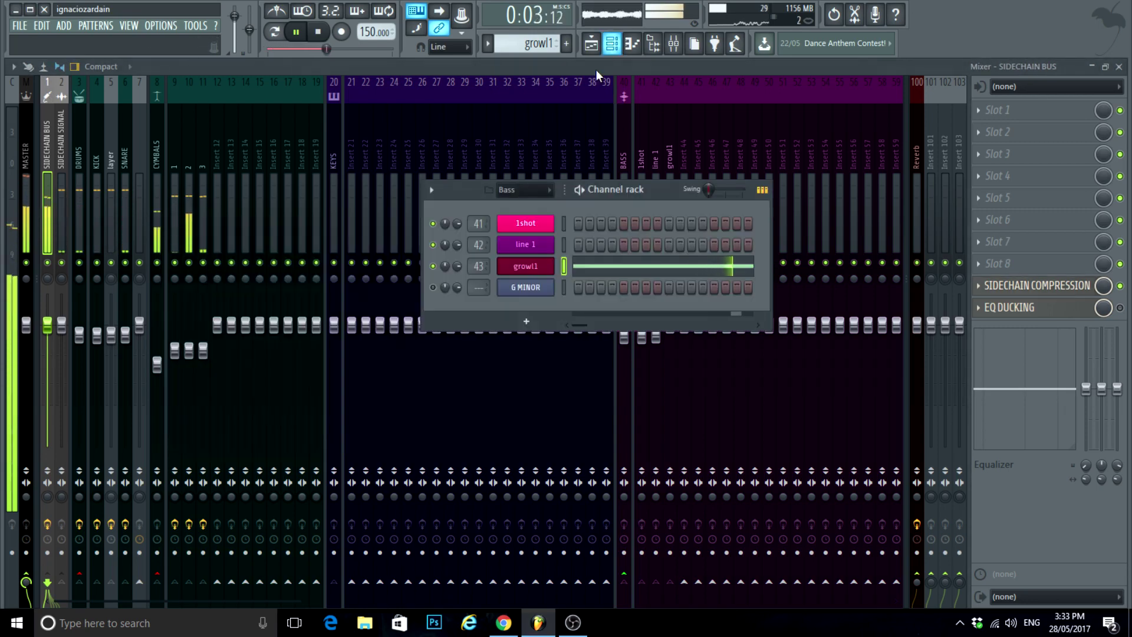
left_click(1118, 67)
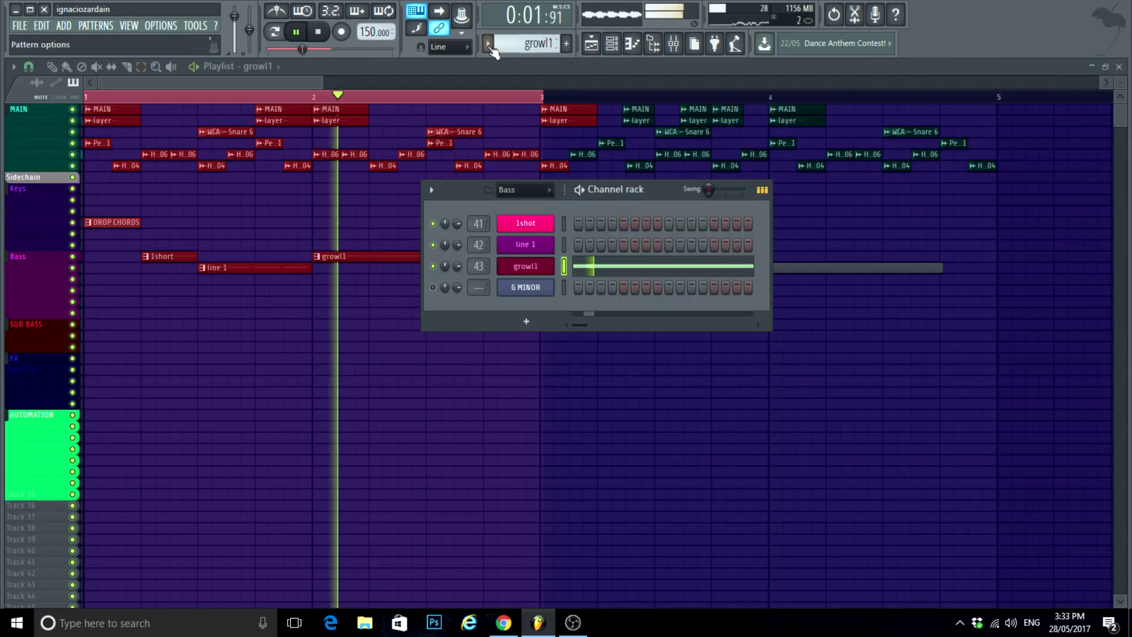
scroll(231, 304, "up", 3)
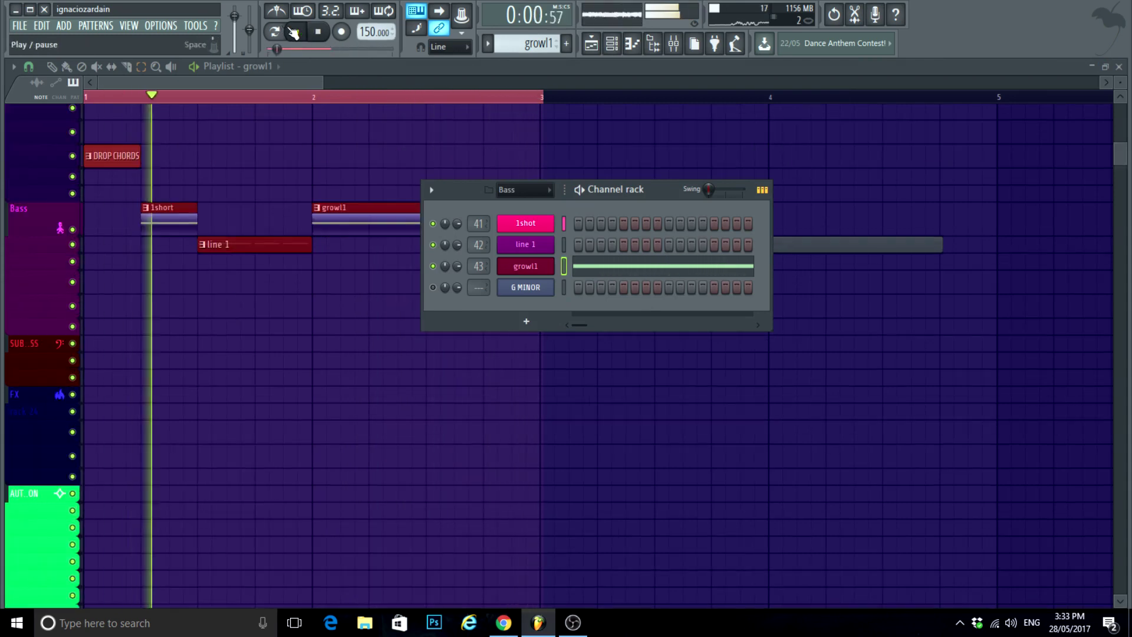
left_click(318, 31)
left_click(430, 156)
left_click(106, 330)
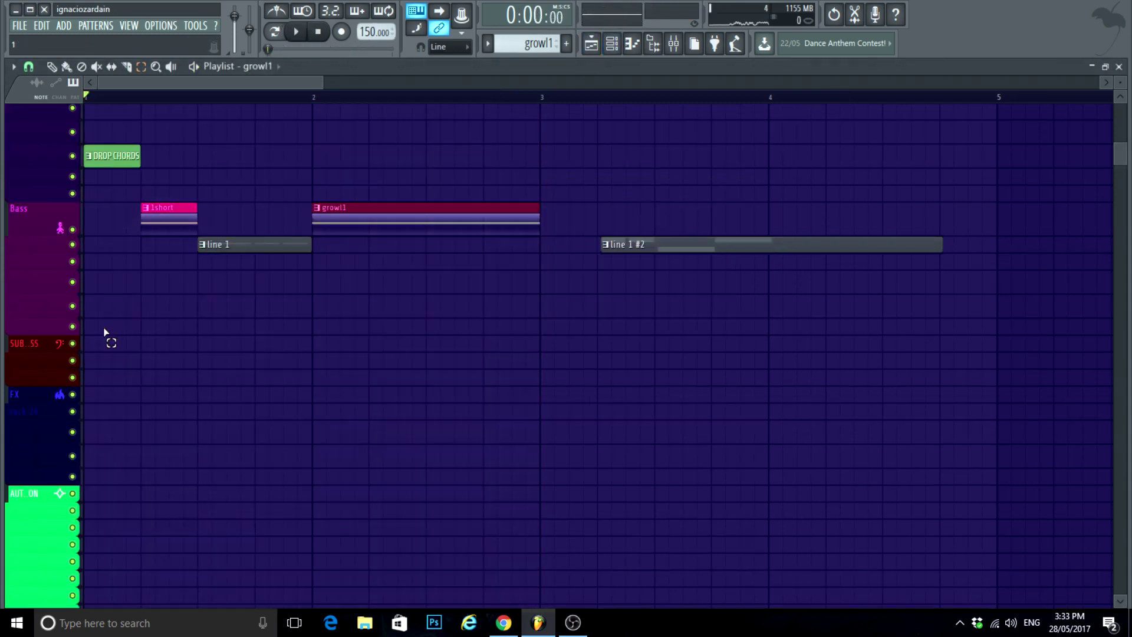
Step: Open the DROP CHORDS pattern, check its channel, and rename mixer insert 21 as "drop chords"
scroll(104, 327, "up", 3)
double_click(135, 202)
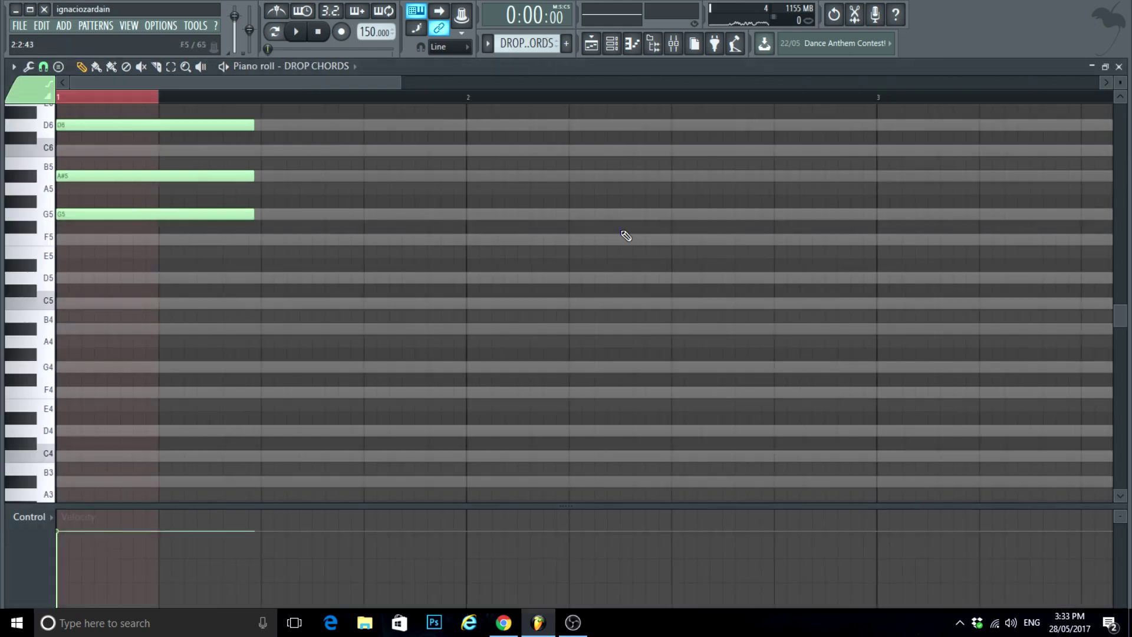
left_click(613, 47)
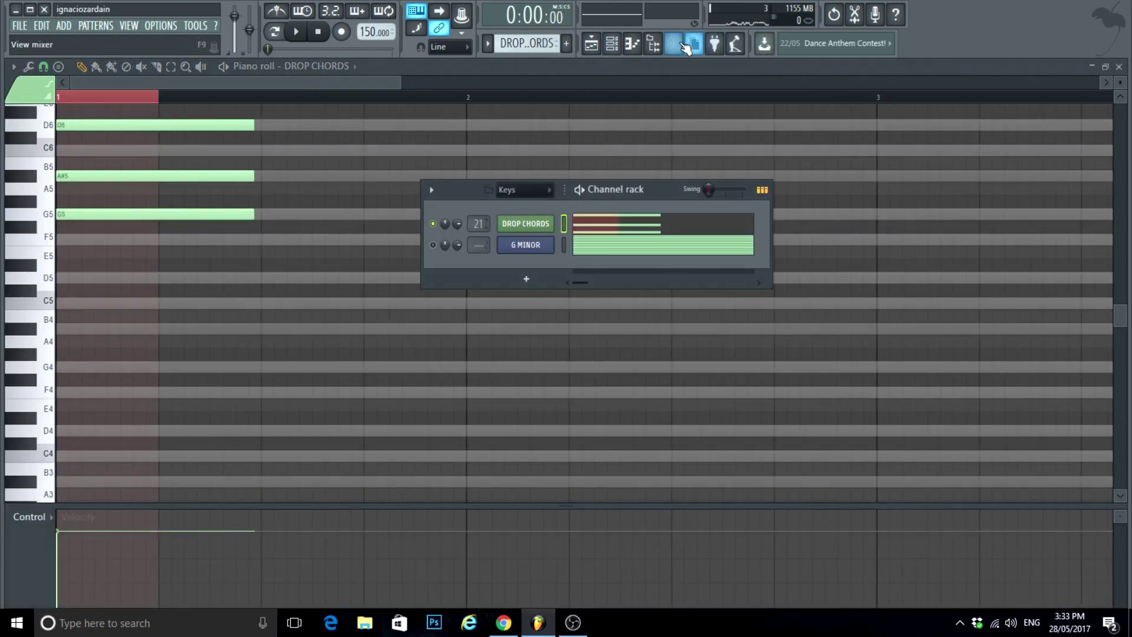
left_click(684, 45)
right_click(351, 129)
left_click(396, 90)
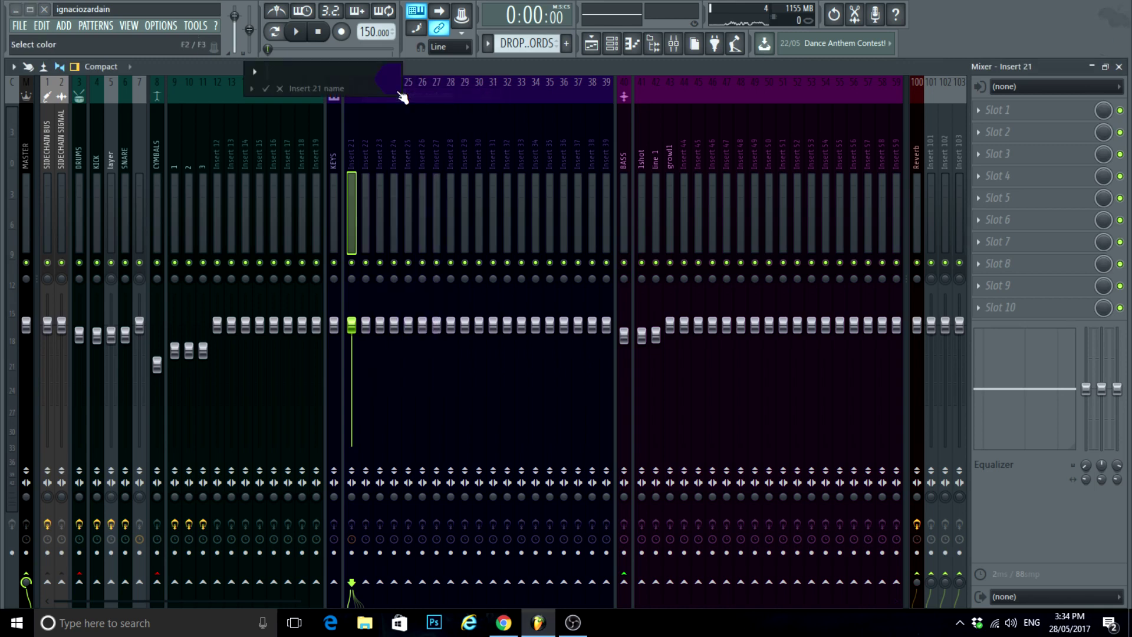
type("drop chords")
key("Return")
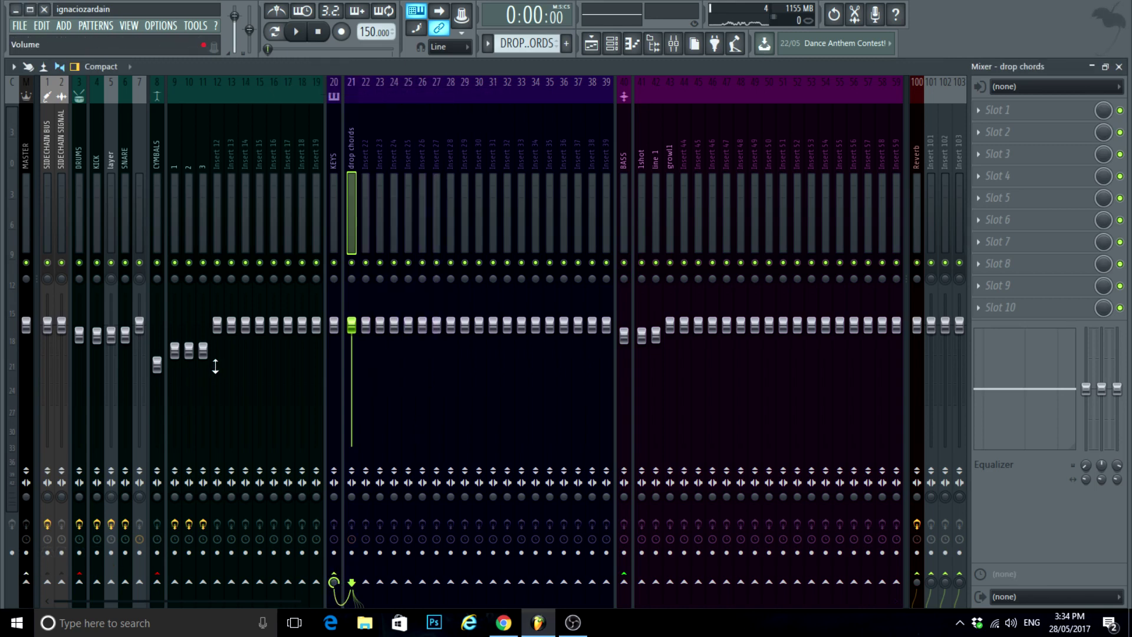
Step: Slightly lower the volume of the KEYS and drop chords mixer tracks and audition the balance from the playlist
left_click_drag(337, 327, 352, 335)
key("space")
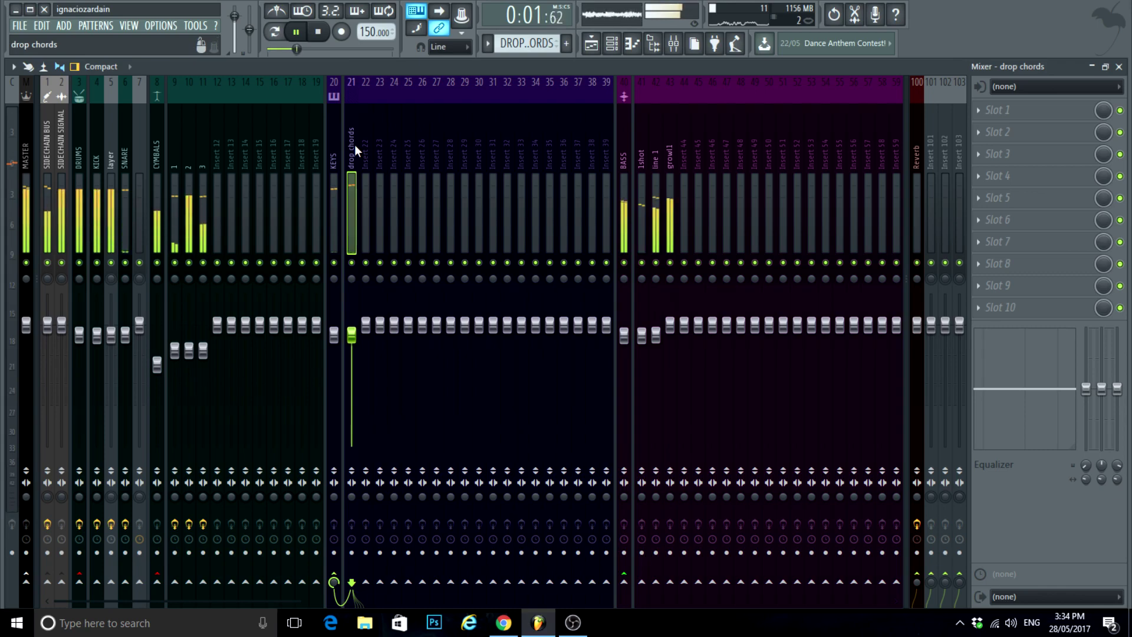
key("F9")
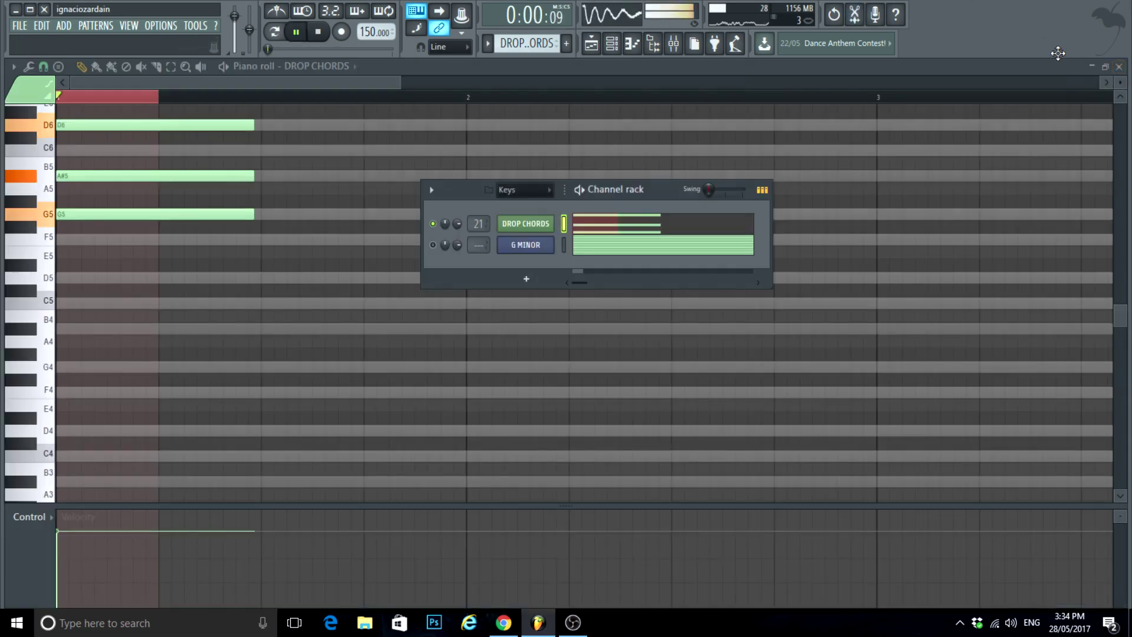
key("F6")
key("F5")
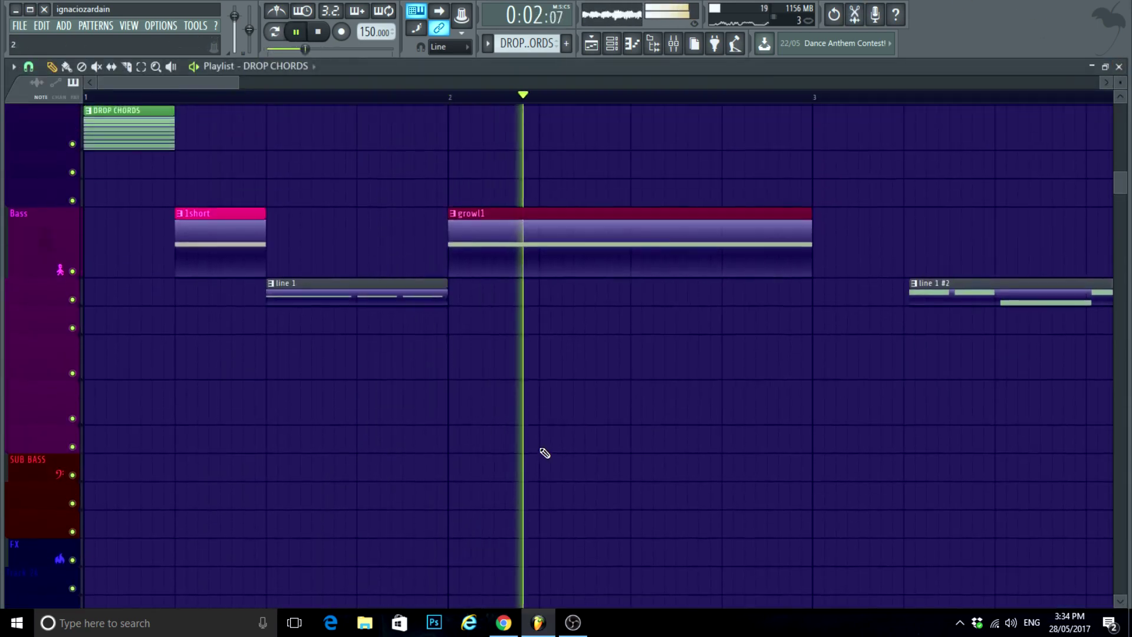
key("space")
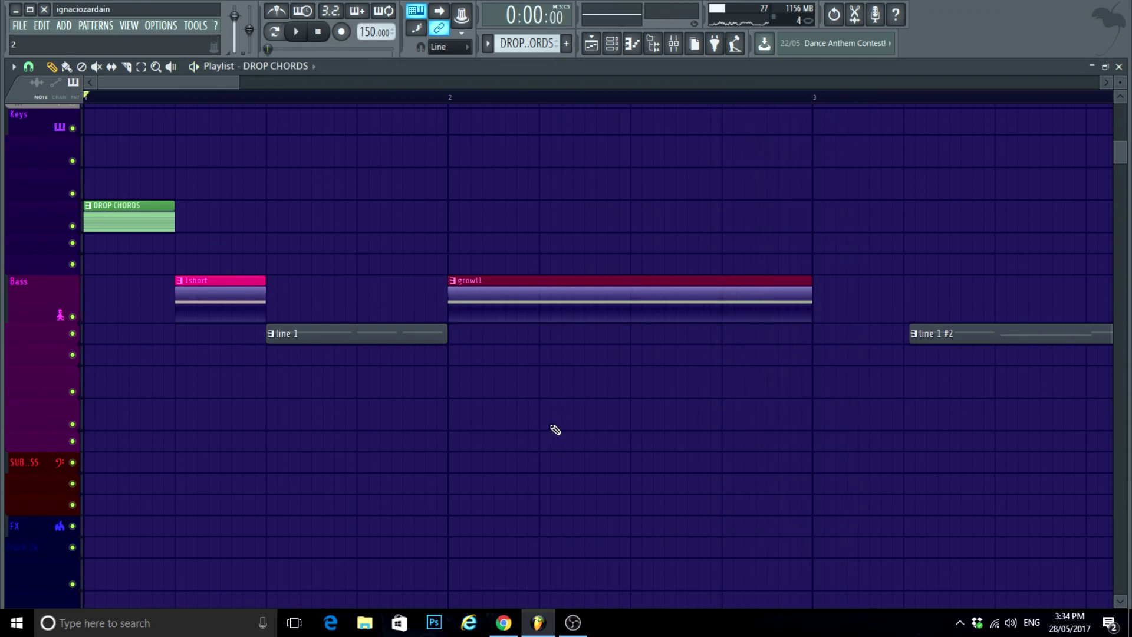
Step: Play the start of the arrangement several times, listening to the DROP CHORDS clip against the bass clips
key("space")
scroll(391, 553, "up", 3)
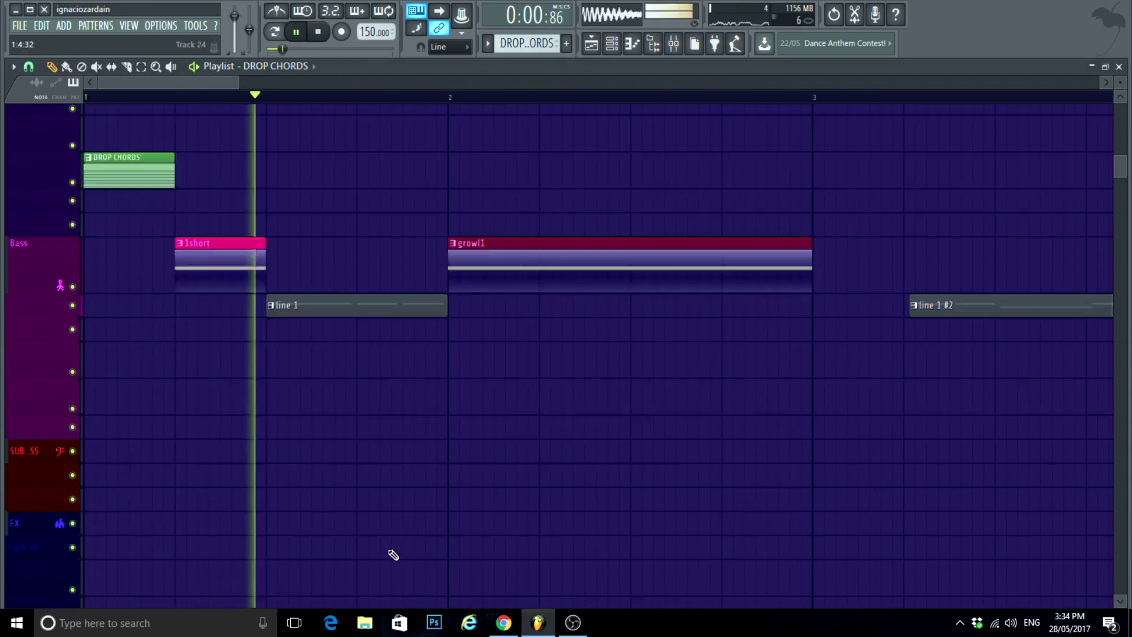
left_click_drag(450, 452, 447, 500)
key("space")
key("space")
key("space")
key("space")
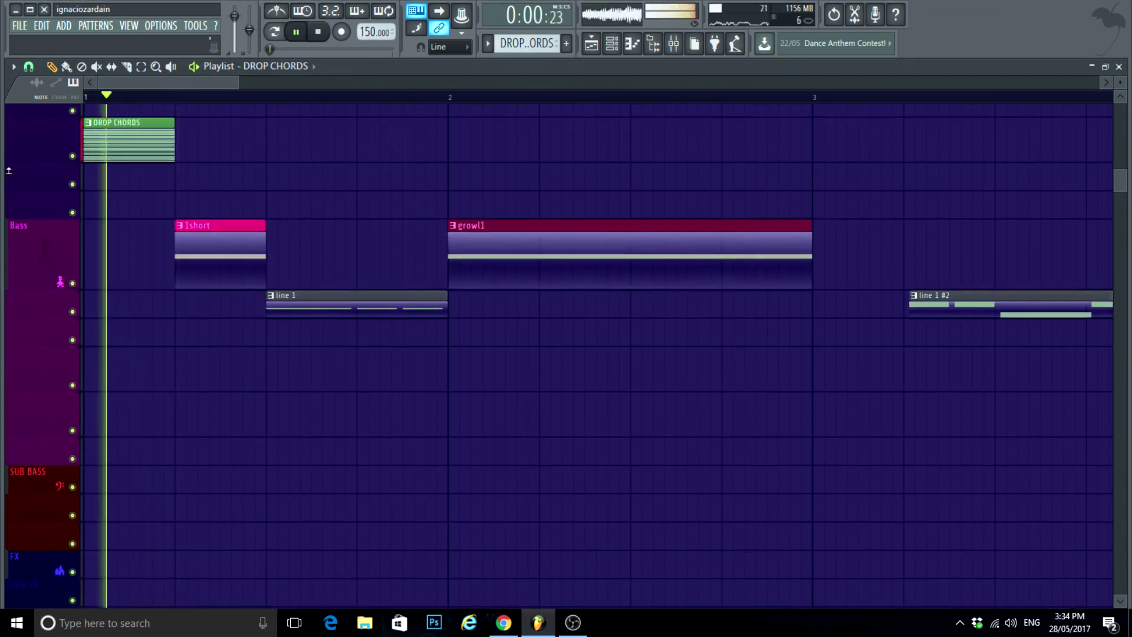
scroll(189, 268, "up", 2)
key("space")
scroll(576, 155, "up", 1)
Step: Check the chord channel and the mixer levels, and resume playback in the playlist
left_click(612, 43)
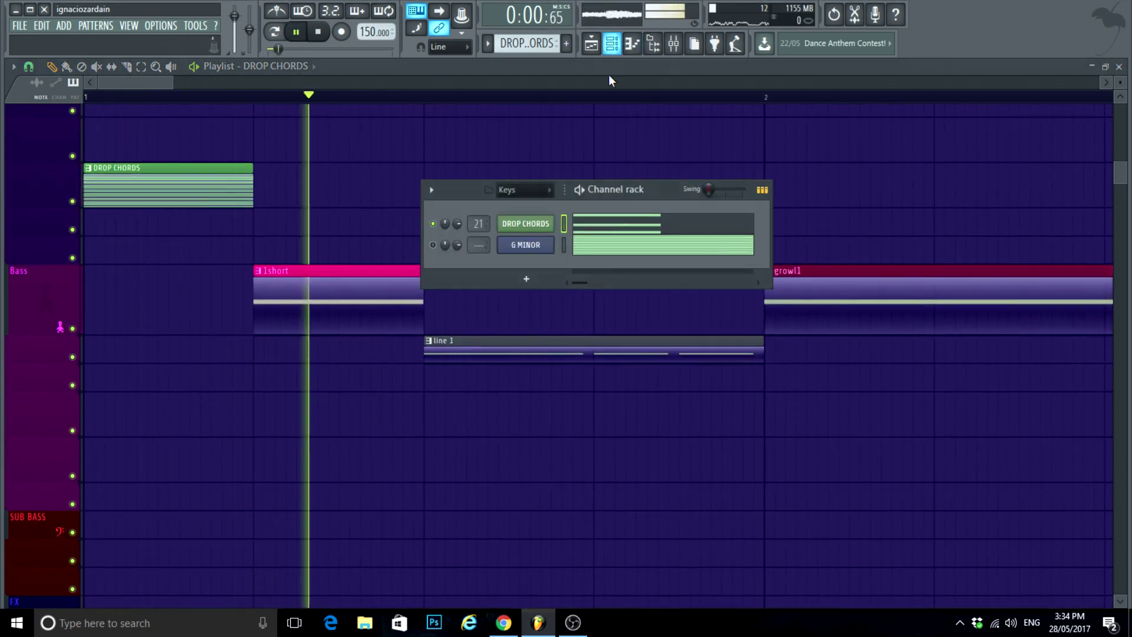
left_click(673, 44)
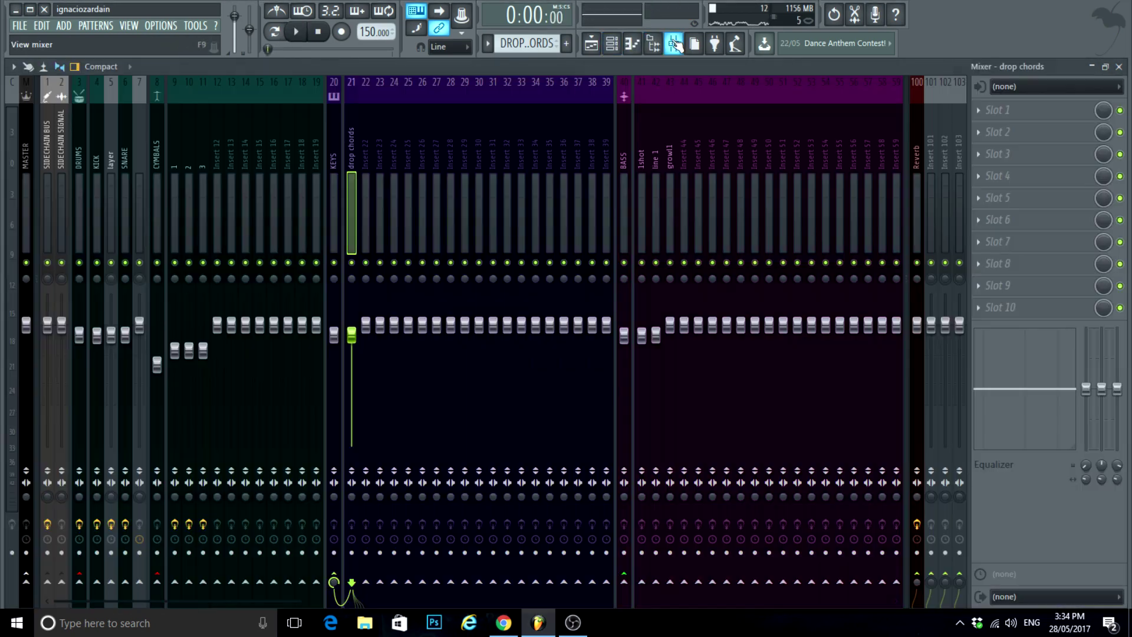
left_click(1119, 67)
scroll(582, 475, "down", 2)
key("space")
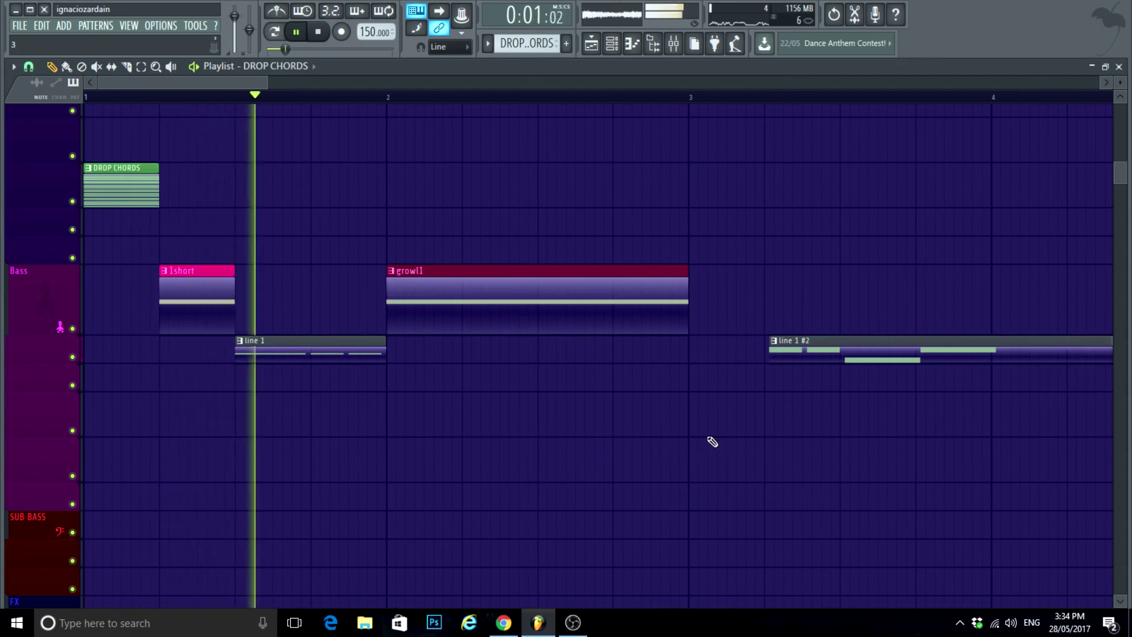
Step: Extend the DROP CHORDS clip in the playlist so it covers bars 1 through 3
scroll(712, 441, "up", 2)
scroll(690, 442, "down", 3)
key("space")
left_click_drag(154, 171, 935, 195)
key("space")
key("space")
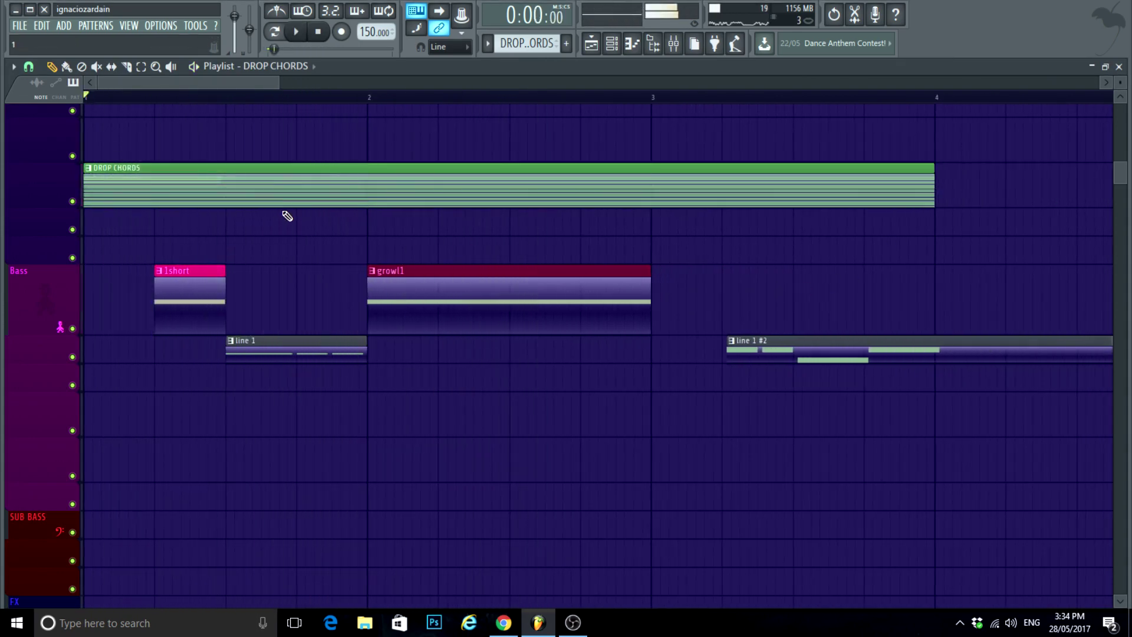
Step: Open the DROP CHORDS notes and shorten all three notes of the first chord to just under one beat
double_click(287, 198)
key("space")
scroll(179, 136, "up", 3)
key("space")
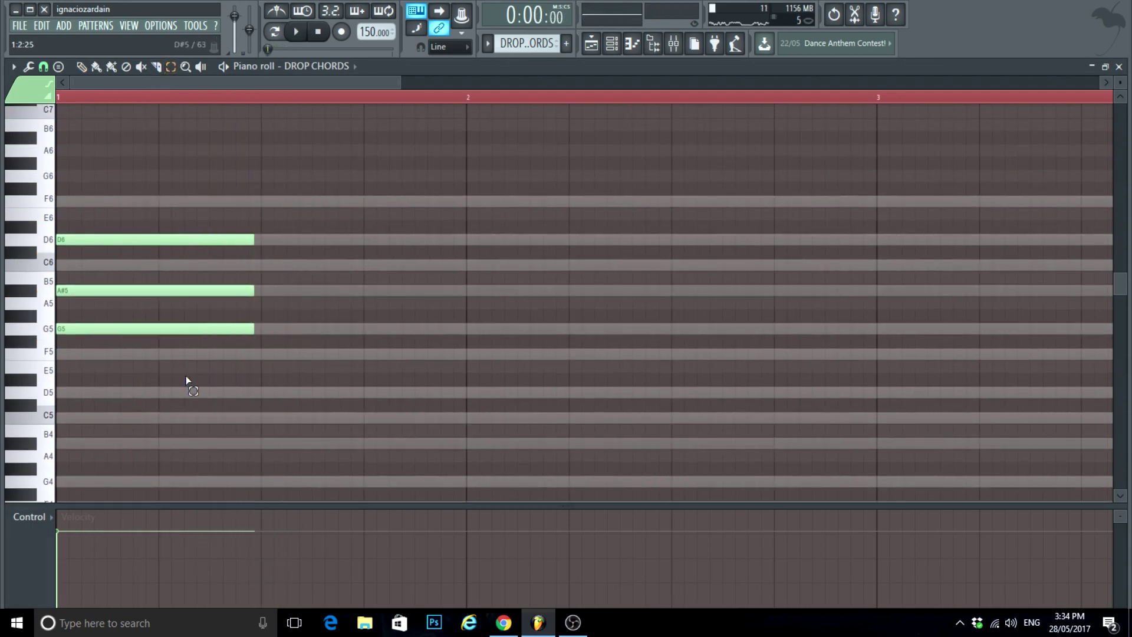
key("ctrl+a")
scroll(374, 286, "up", 3)
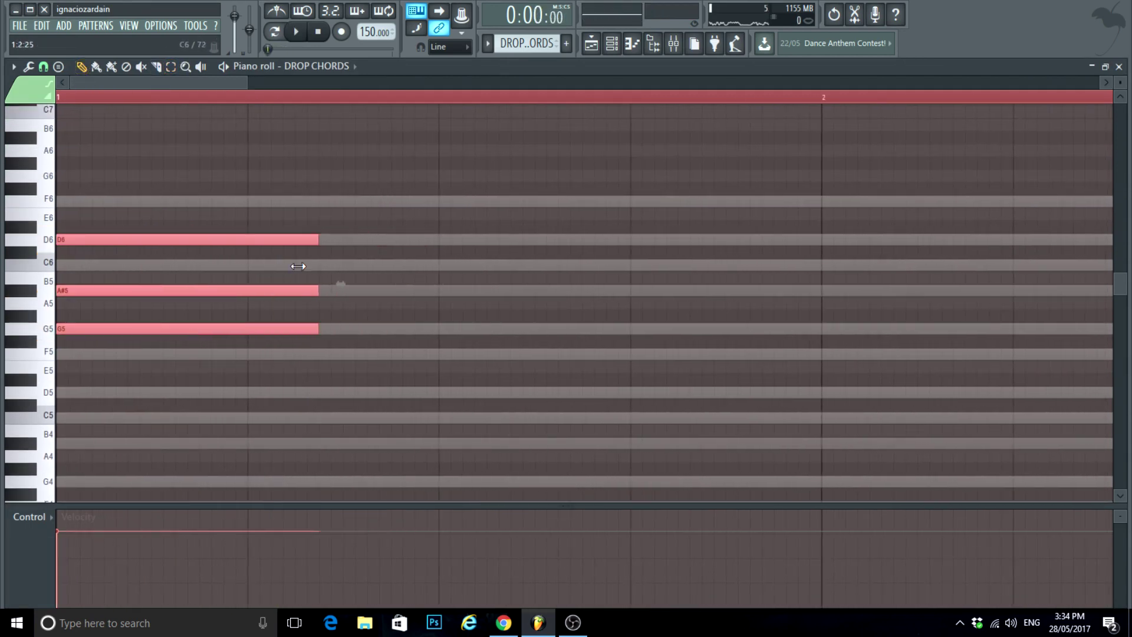
key("space")
Step: Add a short G5 note near the fourth beat of bar 2 in the DROP CHORDS pattern
scroll(271, 379, "down", 5)
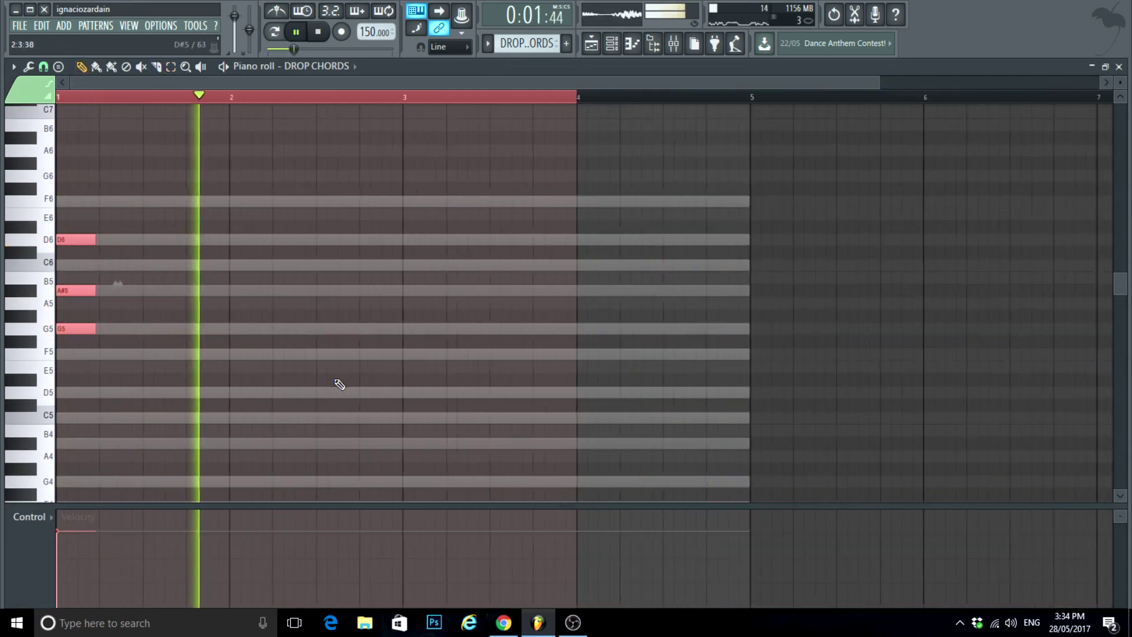
scroll(338, 384, "down", 1)
scroll(321, 380, "up", 2)
key("space")
scroll(410, 316, "up", 2)
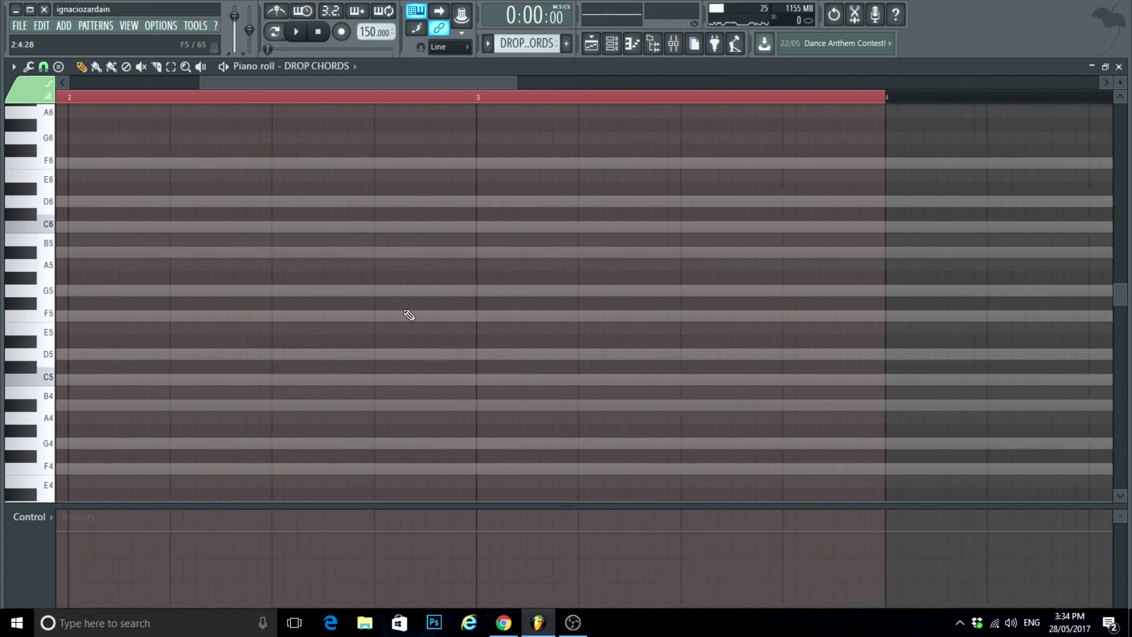
left_click(379, 291)
scroll(392, 303, "down", 3)
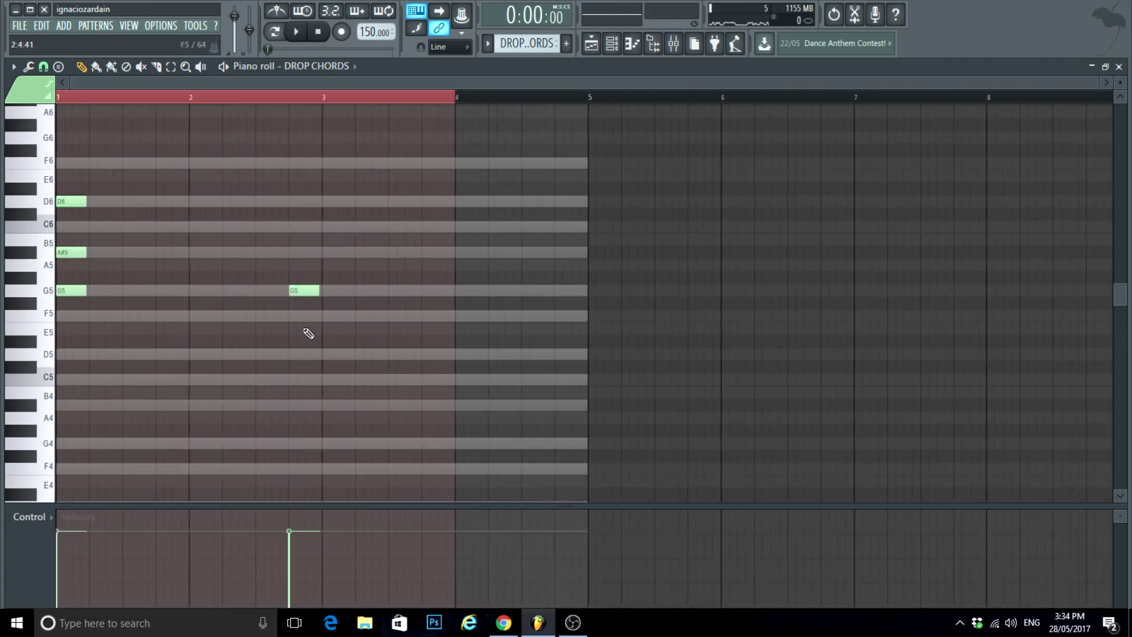
scroll(318, 325, "up", 2)
Step: Move the new note to D5 on beat four of bar 2, and stack G5 and C6 notes above it
key("space")
left_click_drag(347, 309, 327, 313)
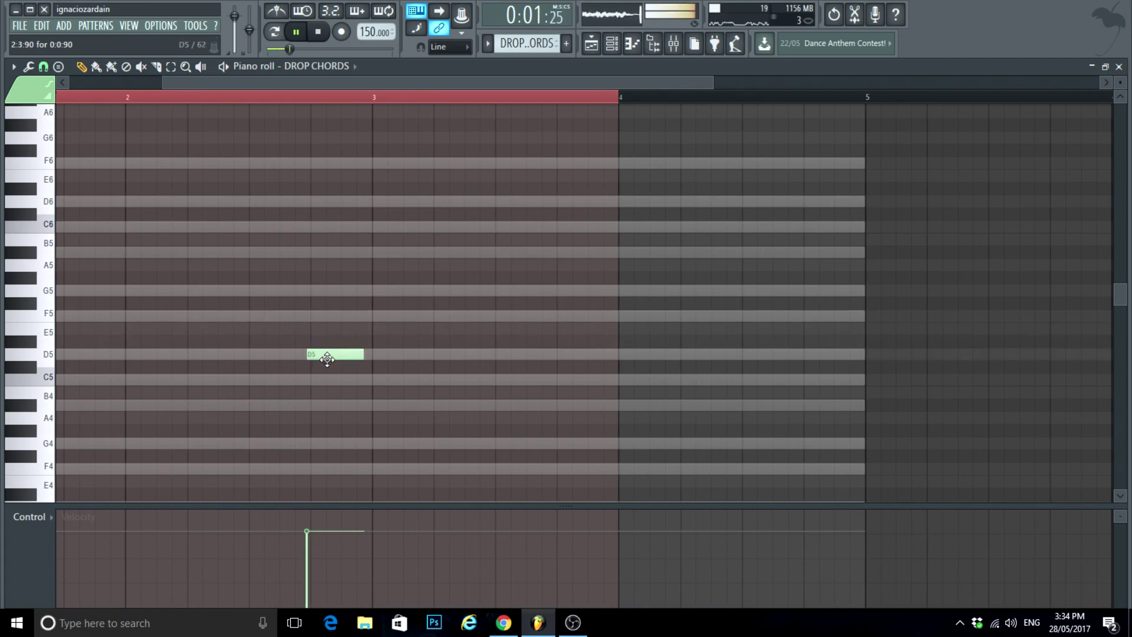
left_click_drag(327, 358, 332, 358)
left_click(321, 290)
left_click(311, 226)
key("space")
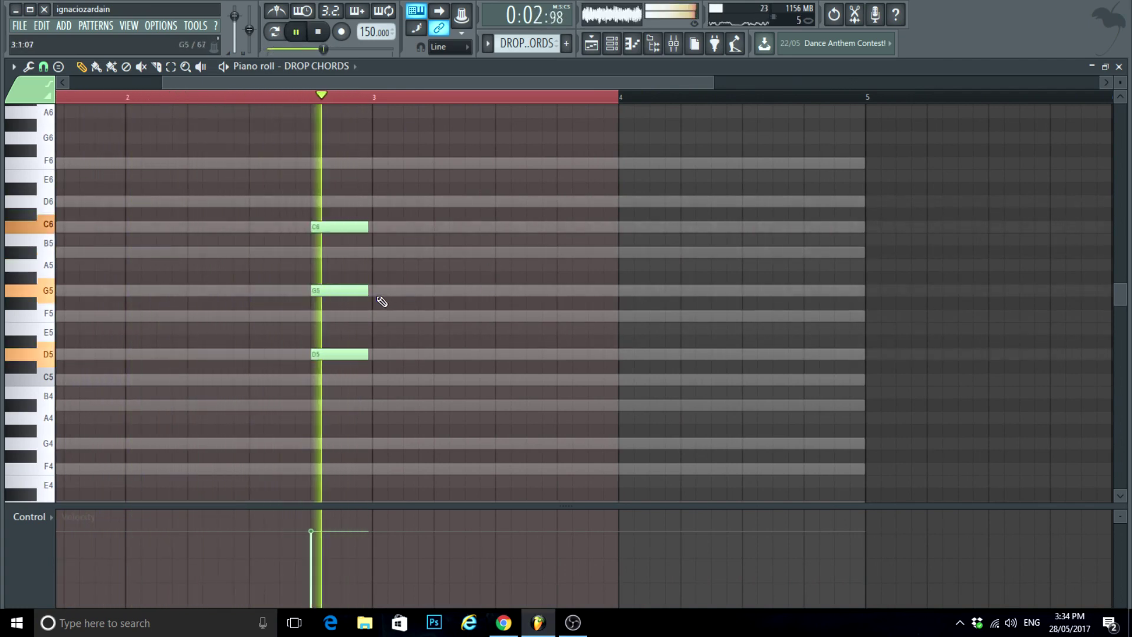
Step: Lower the chord's middle note to F5 and try the top note on G5 before returning it to C6, auditioning each voicing
left_click_drag(339, 291, 342, 322)
key("space")
left_click_drag(336, 226, 338, 296)
key("space")
key("space")
key("space")
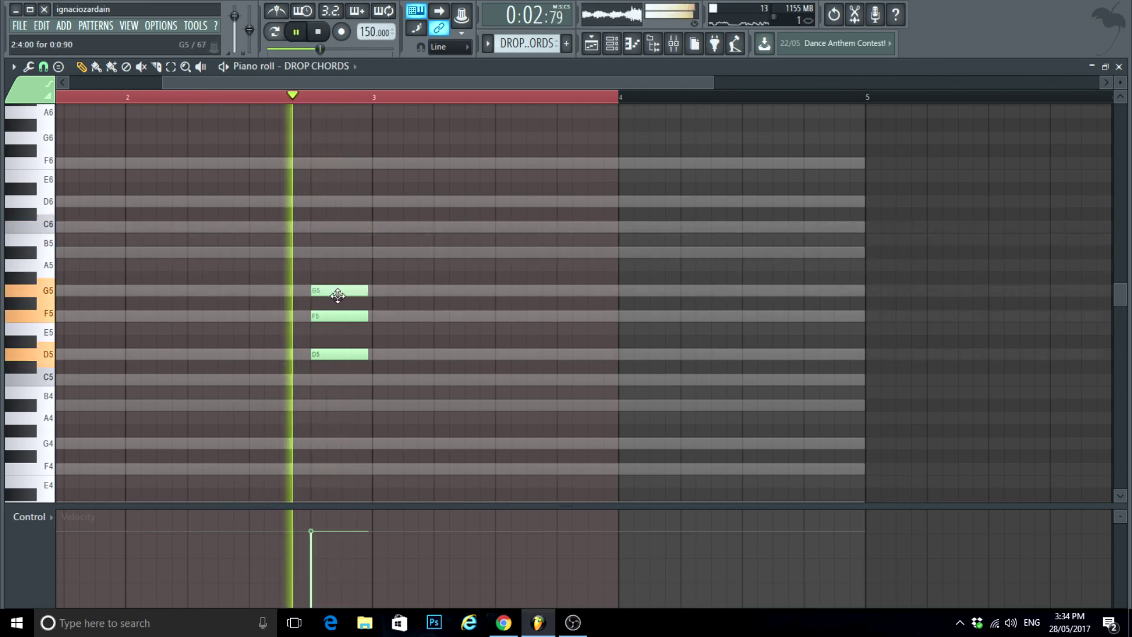
key("space")
key("space")
key("space")
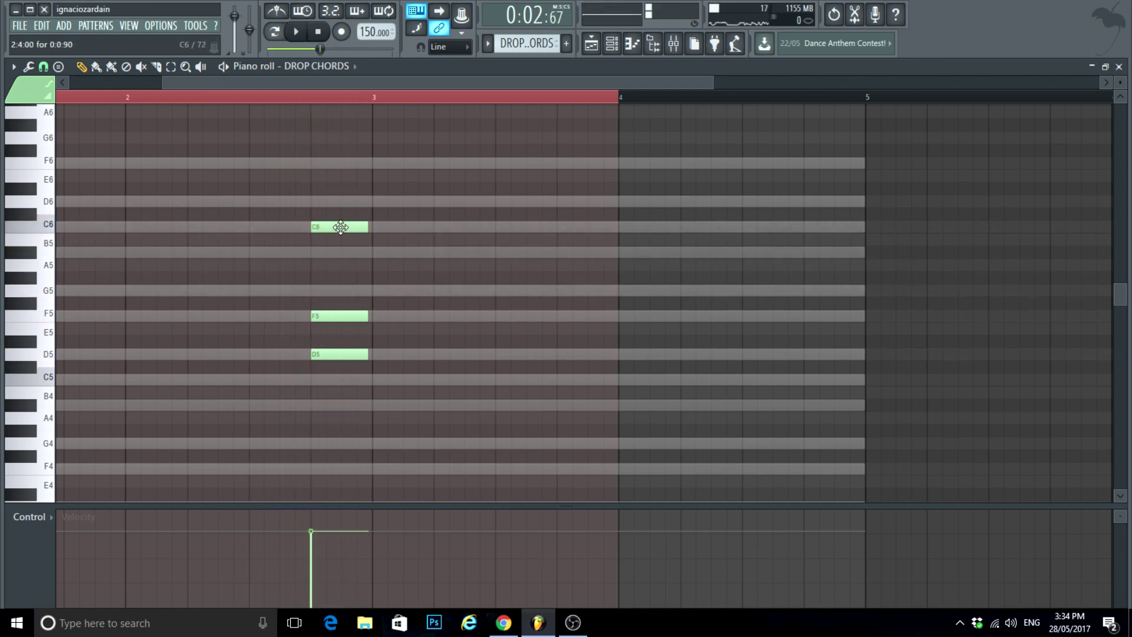
Step: Add a second short chord of F5, A#5 and D6 at the start of bar 3 and audition it
scroll(268, 369, "down", 2)
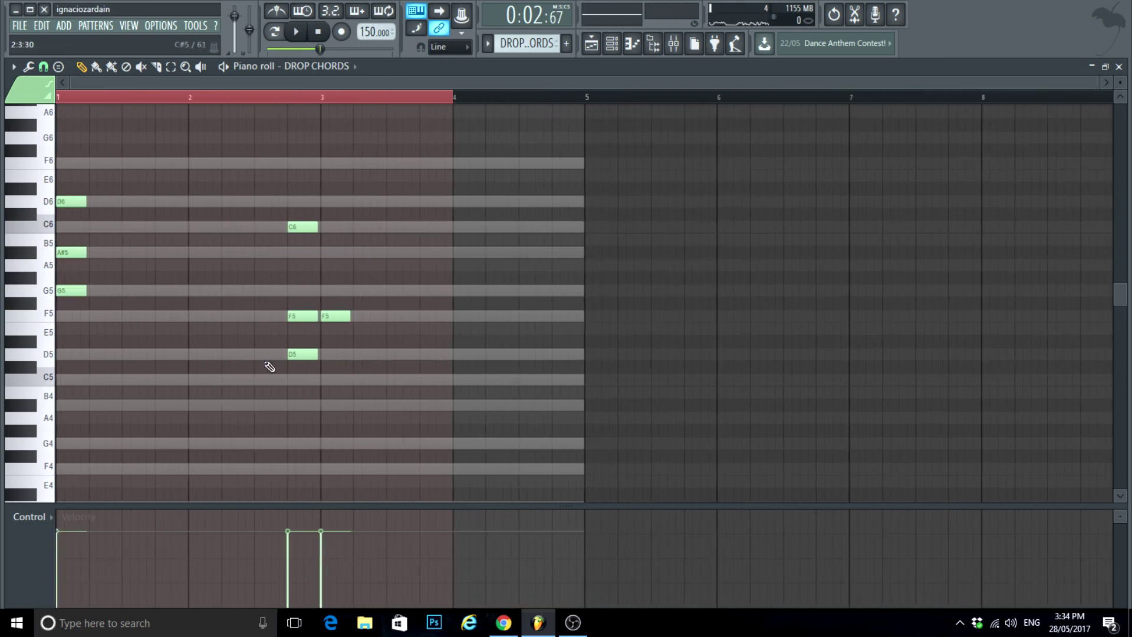
scroll(311, 357, "up", 4)
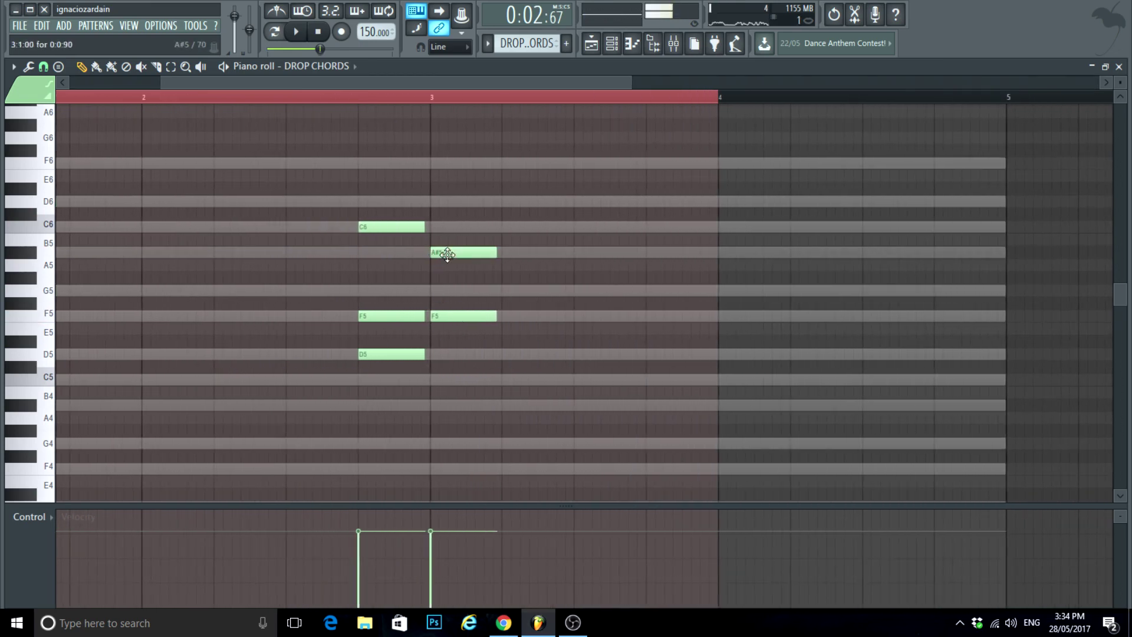
key("space")
key("space")
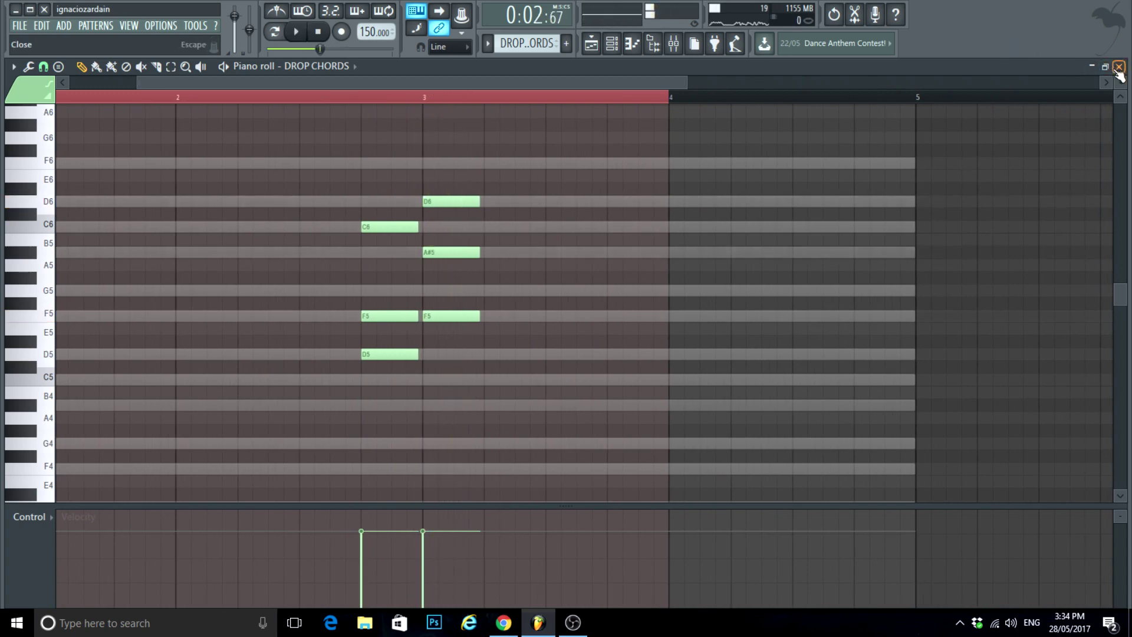
Step: Open the growl1 pattern and shorten its G4 note to a length of 0:2:90
key("F5")
key("F6")
double_click(534, 320)
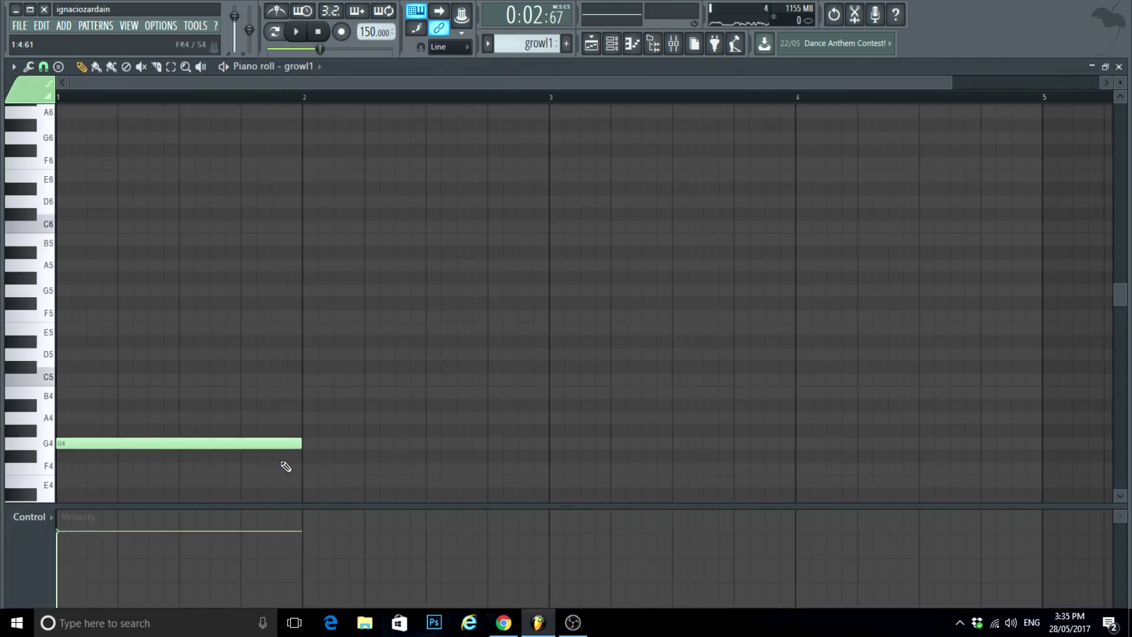
scroll(286, 466, "down", 2)
scroll(353, 401, "up", 2)
left_click(364, 368)
left_click_drag(368, 369, 268, 383)
key("space")
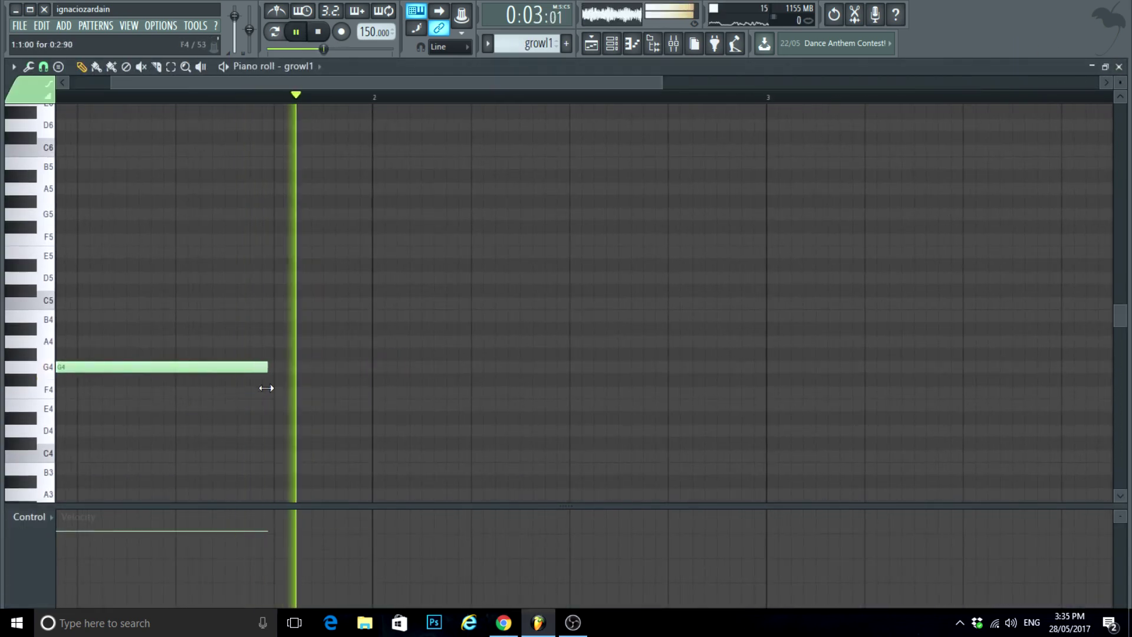
Step: Audition the shortened growl1 note with the arrangement, return to the playlist and stop playback
key("space")
key("space")
scroll(271, 404, "down", 1)
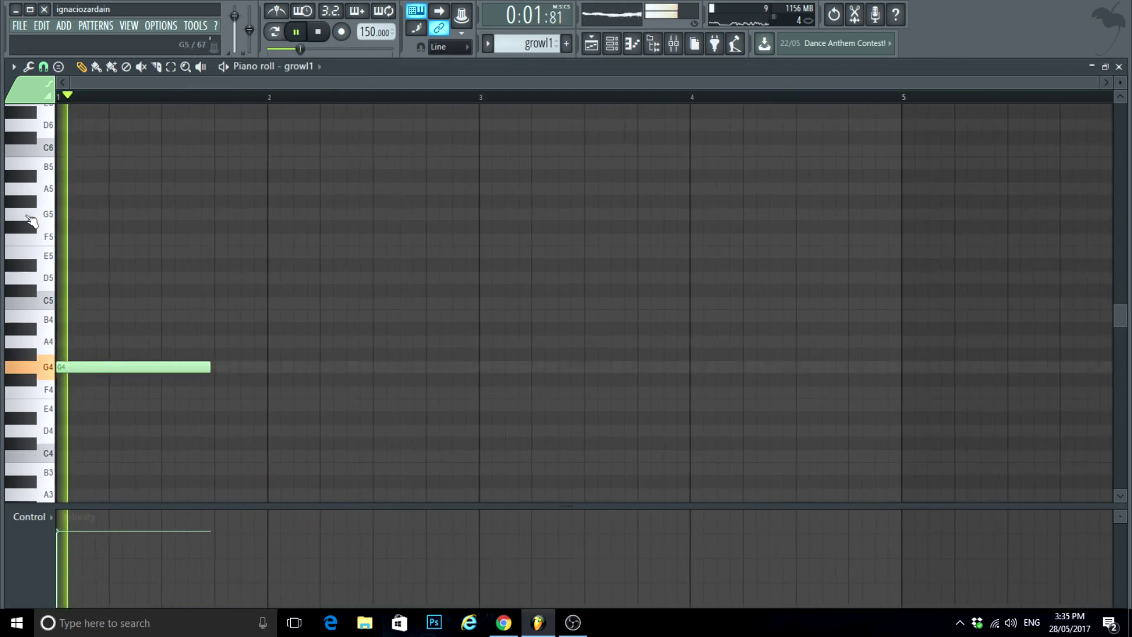
scroll(97, 112, "up", 3)
left_click(1119, 67)
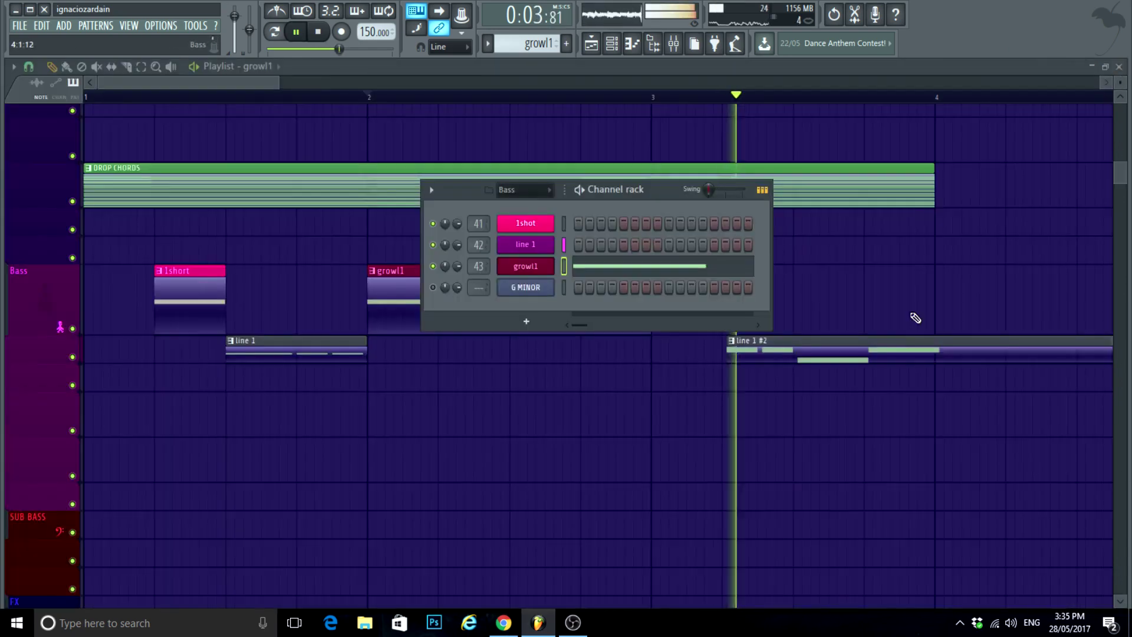
right_click(737, 433)
scroll(708, 429, "down", 3)
key("space")
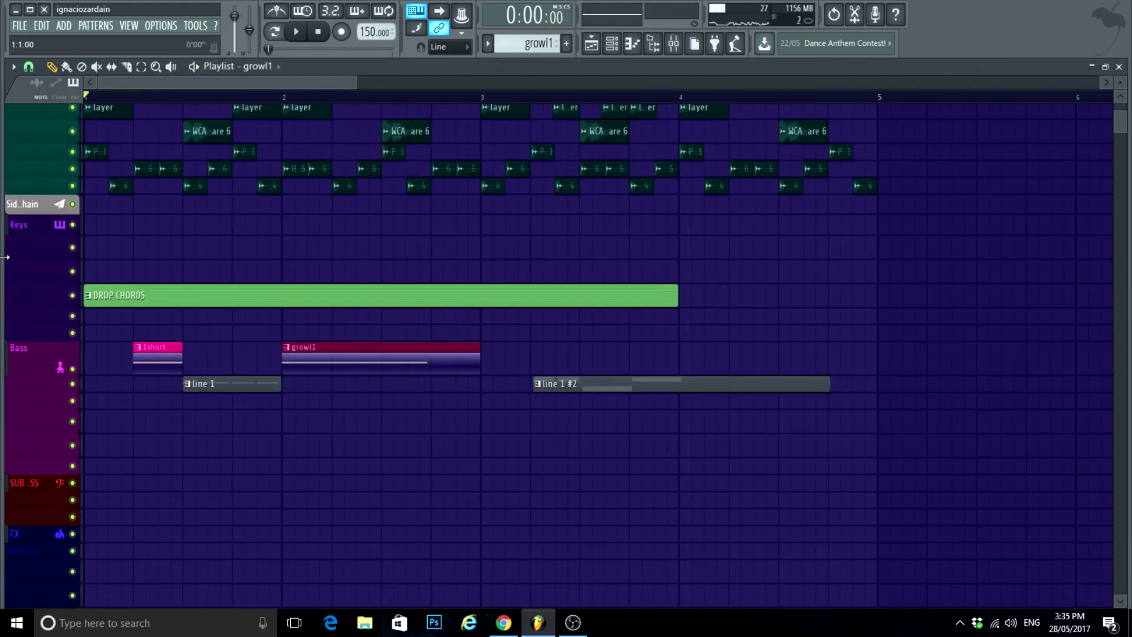
Step: Review the whole arrangement during playback, checking the line 1 #2 clip against the DROP CHORDS and growl1 clips
scroll(295, 405, "up", 2)
scroll(321, 419, "down", 2)
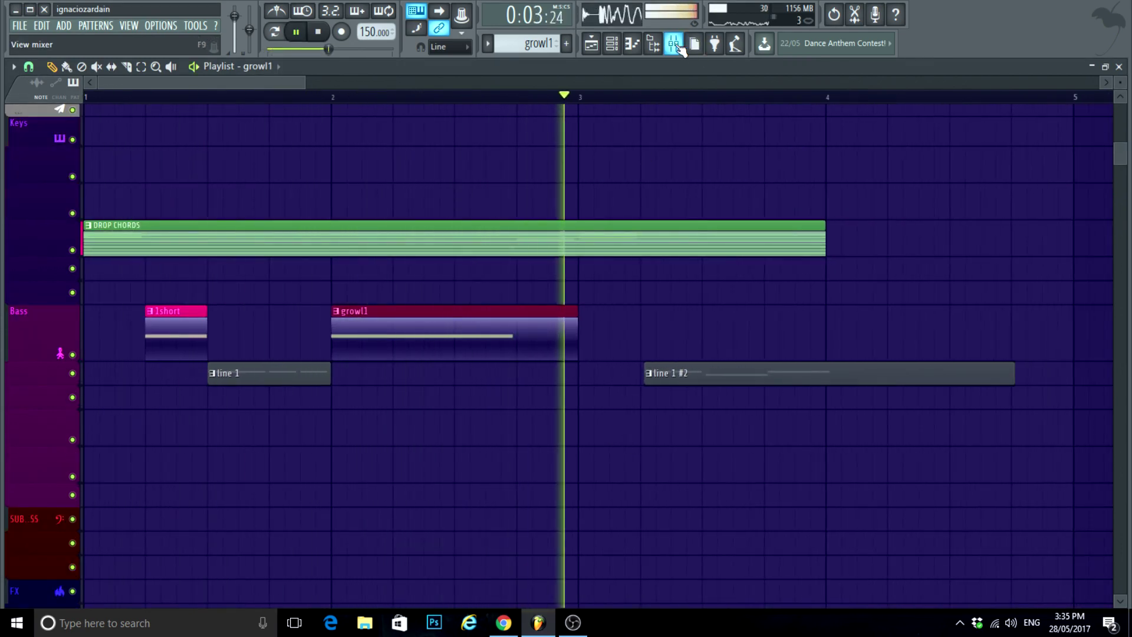
scroll(592, 446, "up", 2)
scroll(591, 447, "up", 3)
left_click_drag(500, 341, 477, 353)
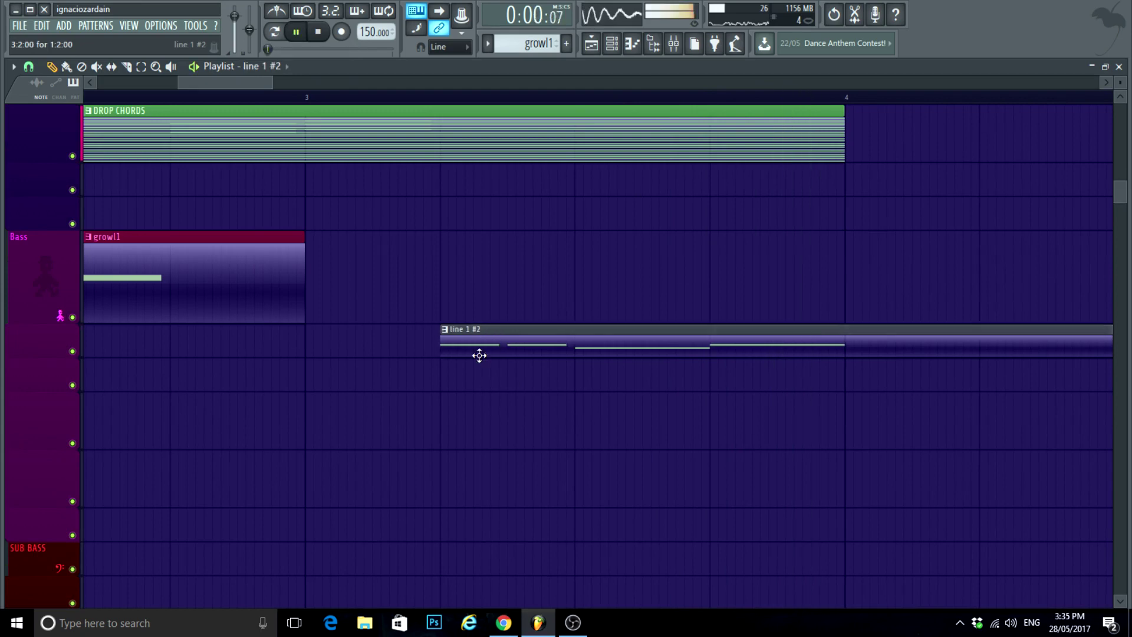
scroll(495, 378, "down", 2)
scroll(574, 430, "down", 1)
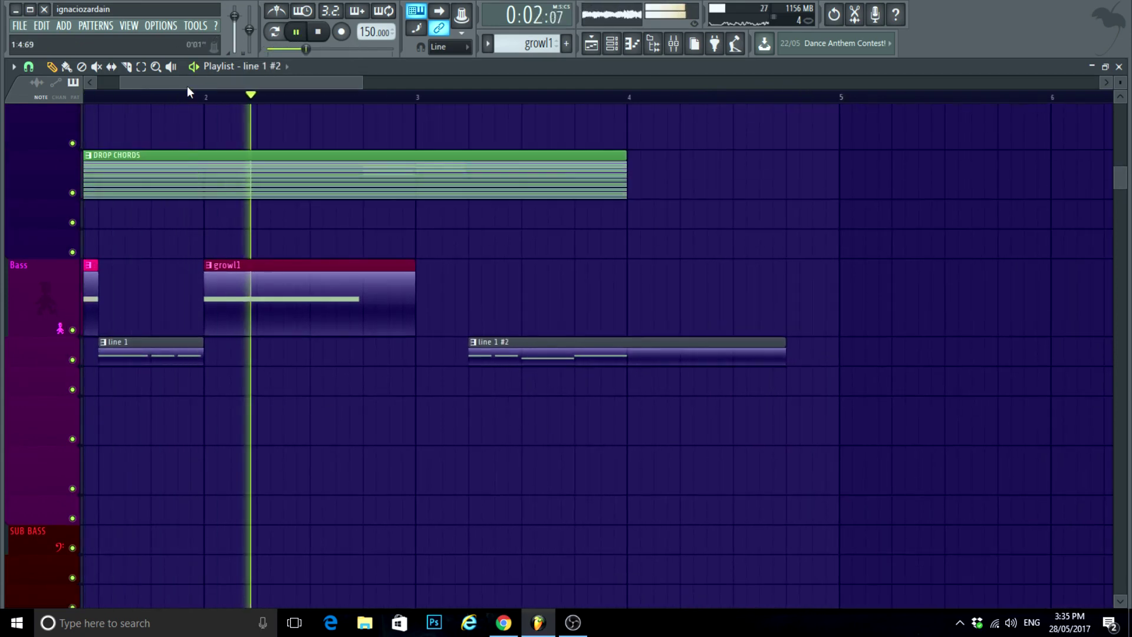
left_click_drag(187, 84, 84, 100)
scroll(239, 282, "up", 2)
scroll(239, 282, "down", 1)
scroll(265, 232, "up", 3)
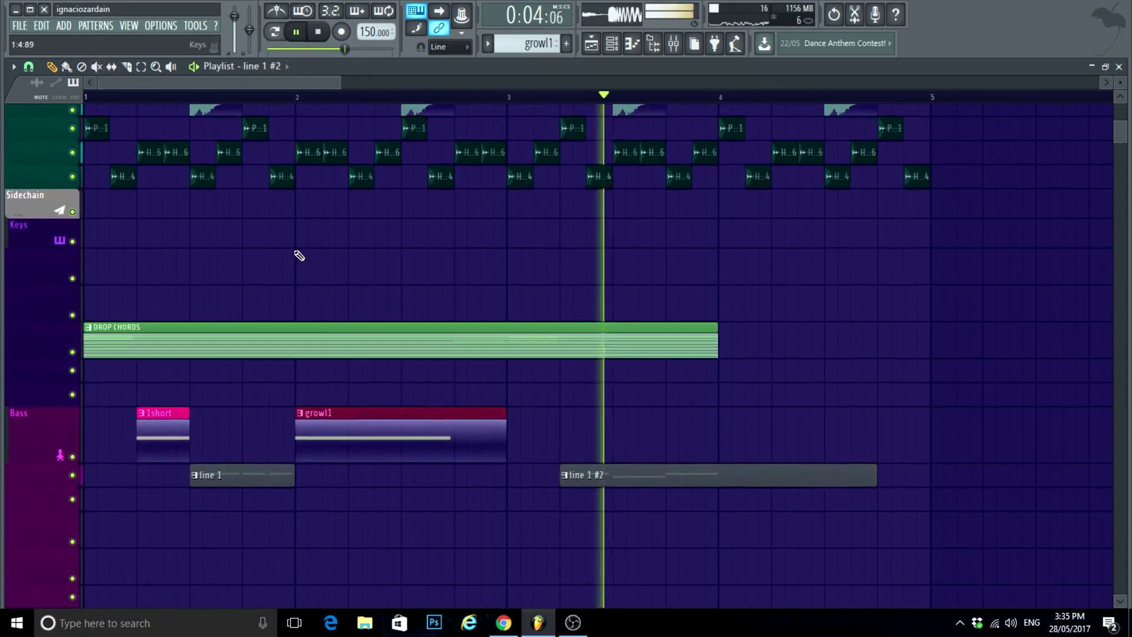
Step: Select bars 1 to 3 in the playlist and play them in a loop with the mixer open
scroll(778, 307, "up", 1)
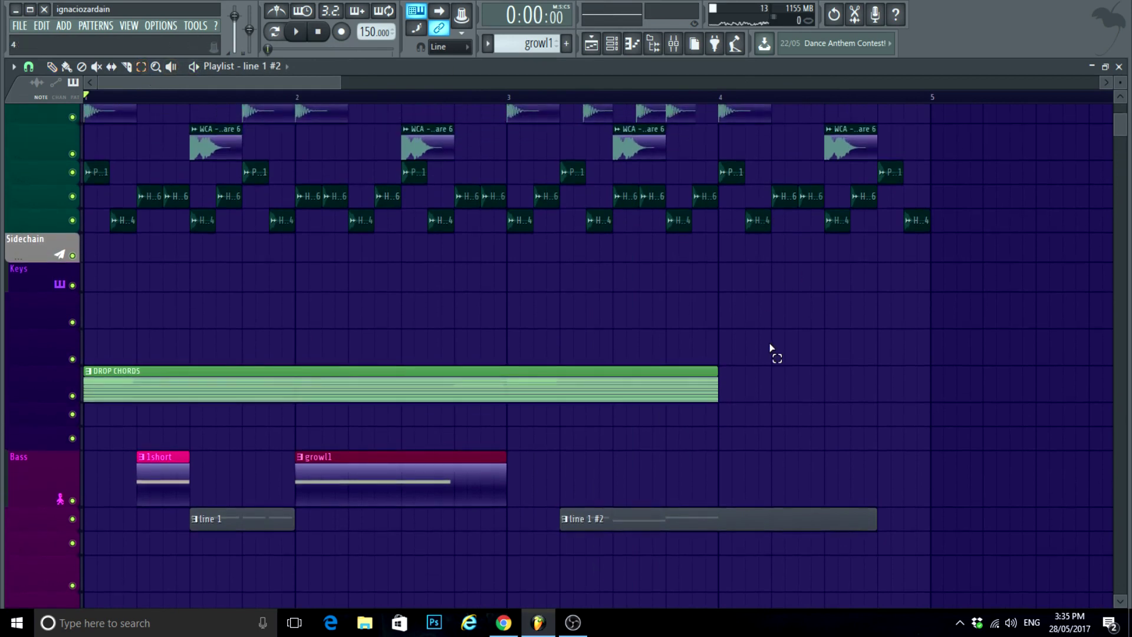
scroll(790, 398, "down", 3)
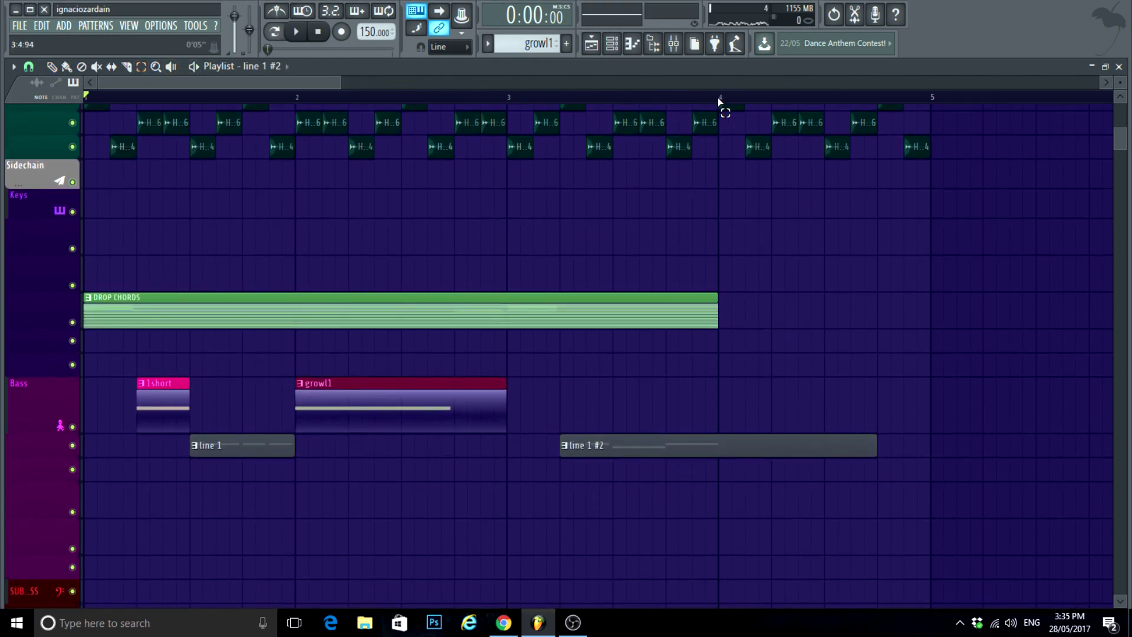
left_click_drag(718, 101, 3, 206)
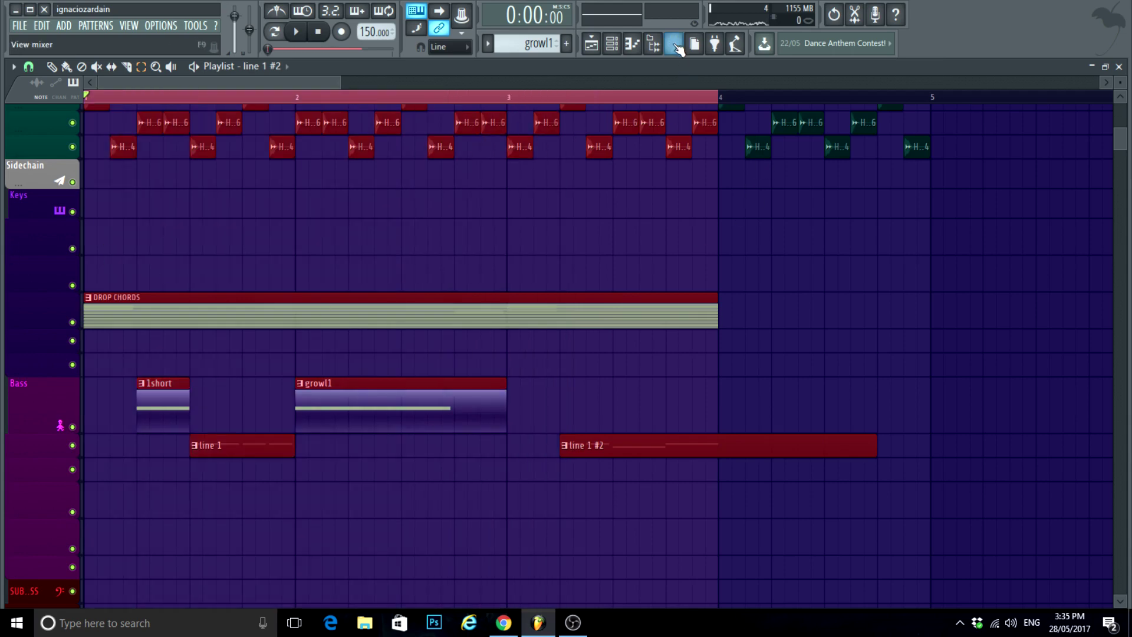
left_click(675, 46)
left_click_drag(288, 603, 401, 584)
key("space")
Step: Load CamelCrusher into the first effect slot of the 1shot mixer track and reposition its window
left_click(528, 154)
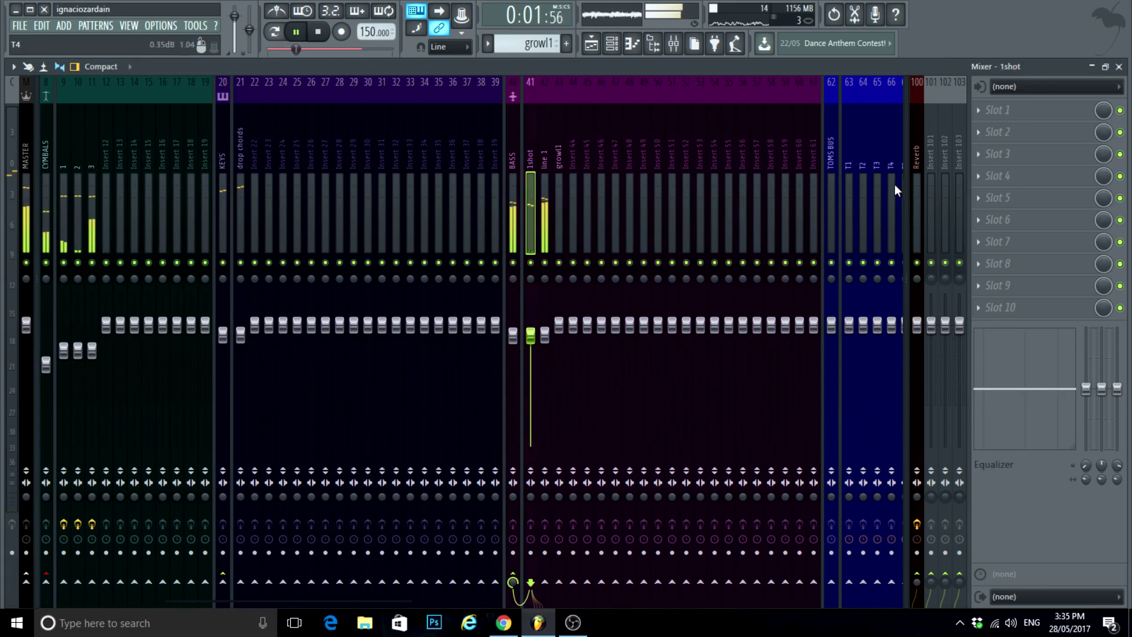
key("alt+F8")
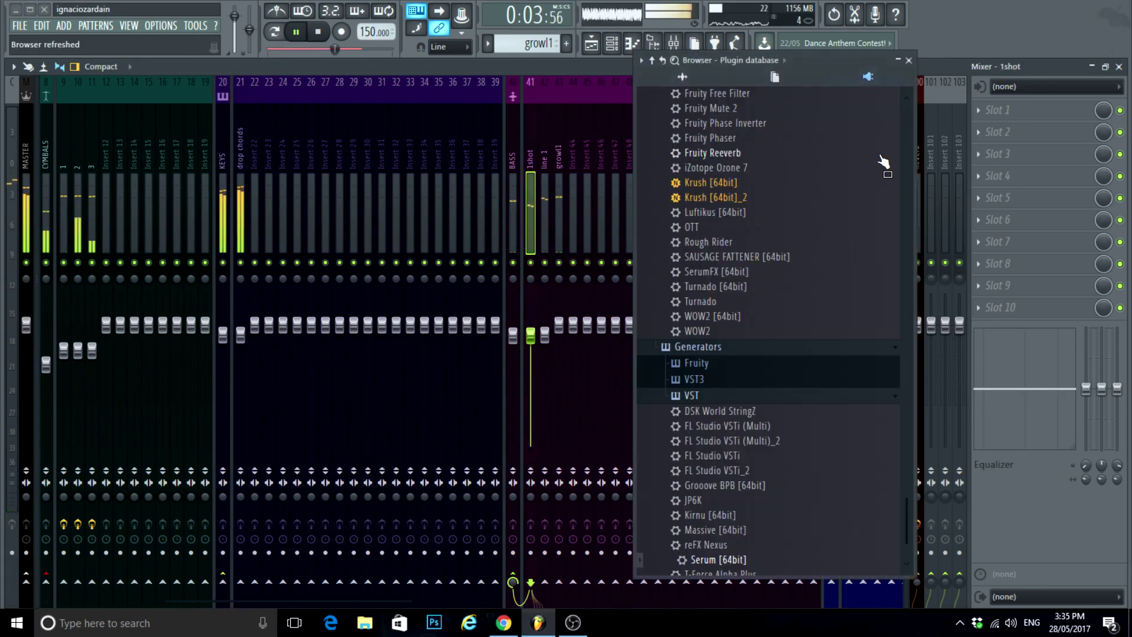
scroll(754, 216, "up", 8)
left_click_drag(727, 121, 996, 112)
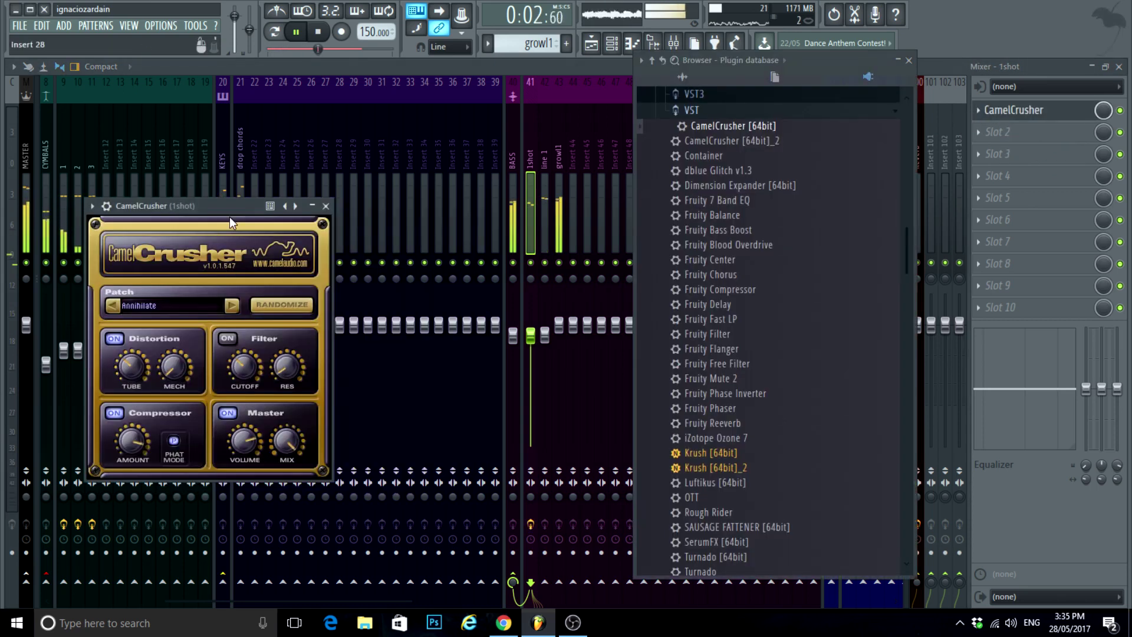
left_click_drag(229, 217, 406, 150)
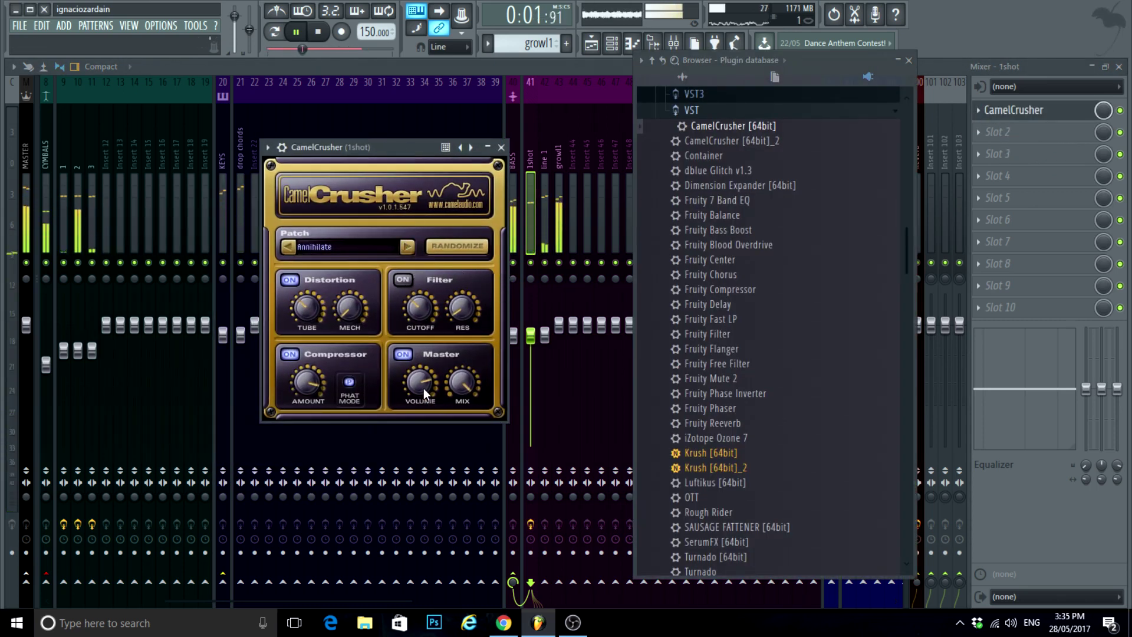
Step: Add SAUSAGE FATTENER in the second slot of the 1shot track, with Fatness at 4% and Color at 25%
scroll(802, 363, "down", 5)
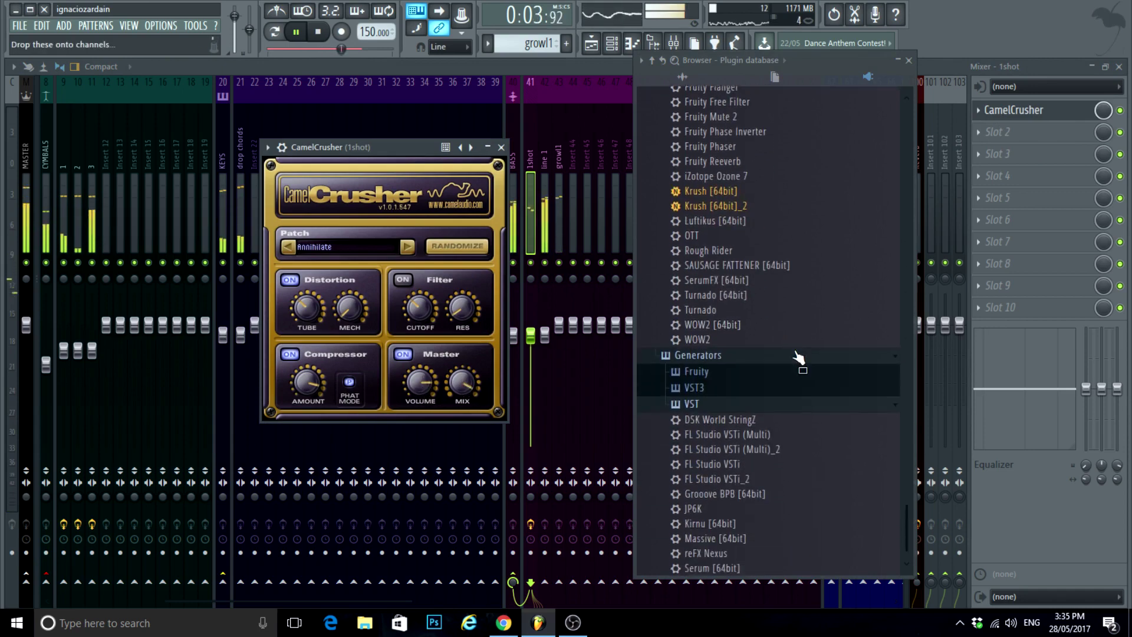
scroll(802, 363, "up", 2)
left_click_drag(766, 359, 1007, 129)
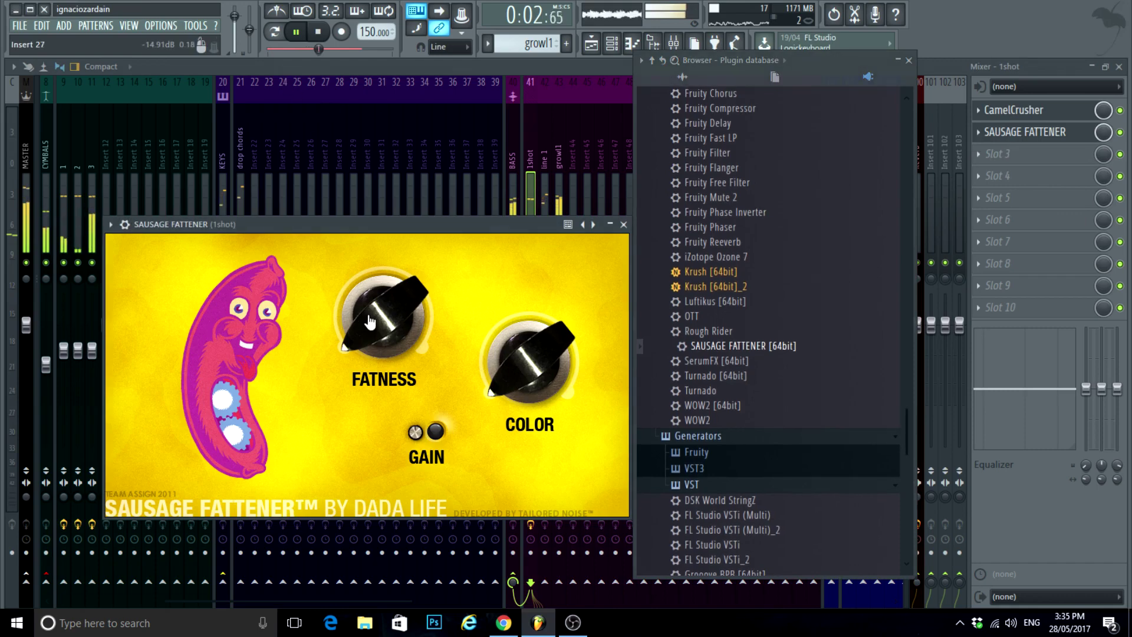
left_click_drag(571, 389, 553, 291)
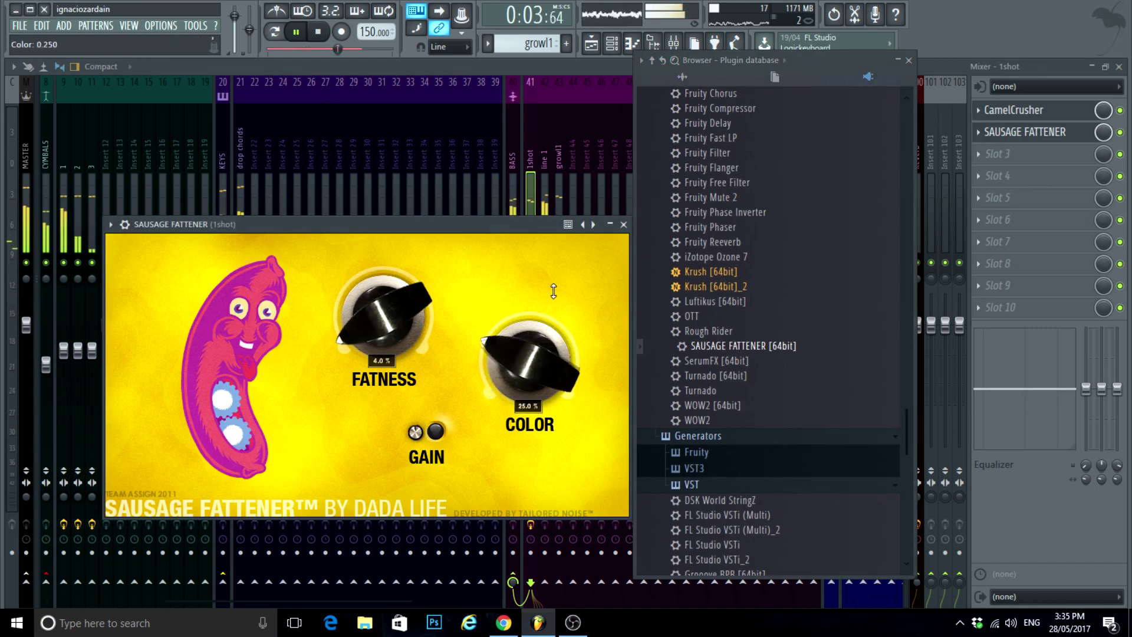
left_click(909, 61)
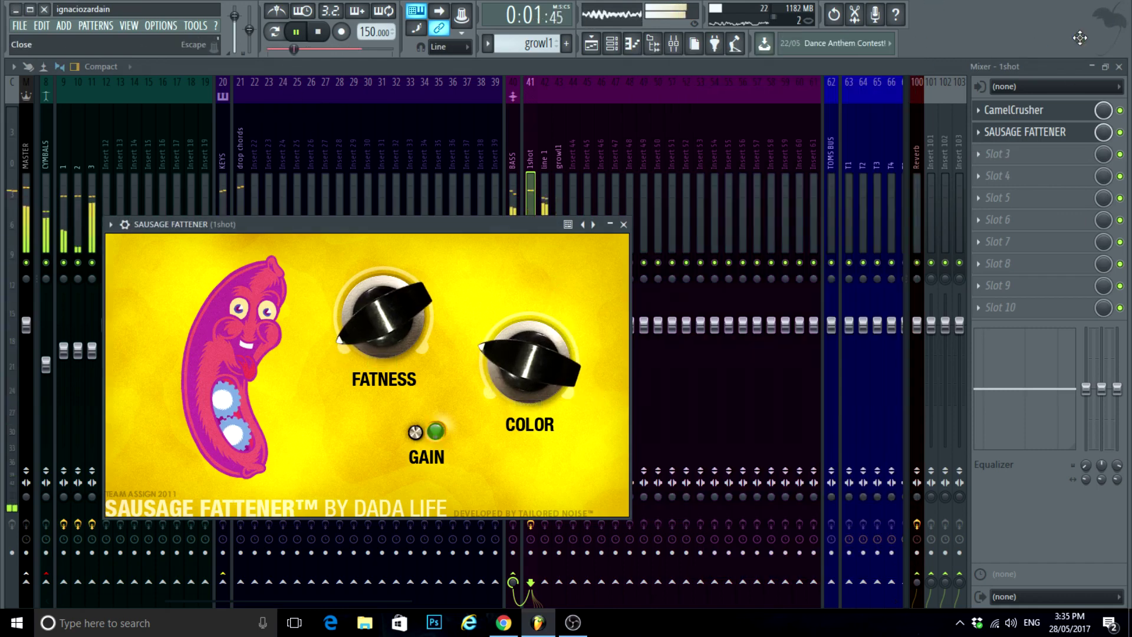
Step: Return to the playlist, stop playback and close the CamelCrusher and SAUSAGE FATTENER windows
left_click(1119, 67)
left_click(619, 48)
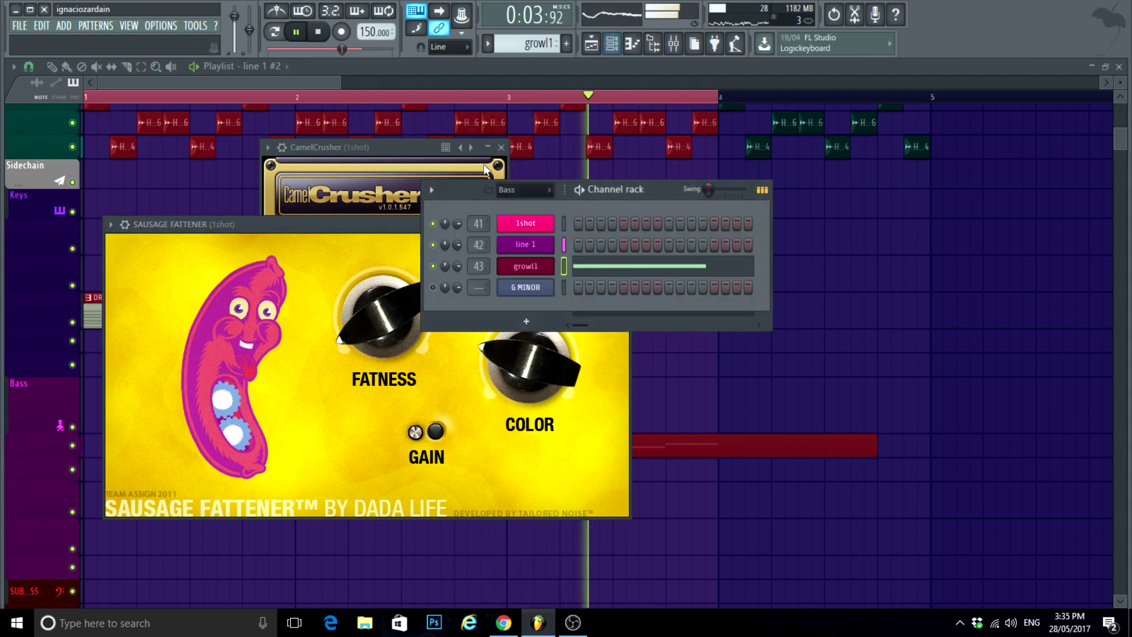
key("space")
left_click(501, 148)
left_click(611, 44)
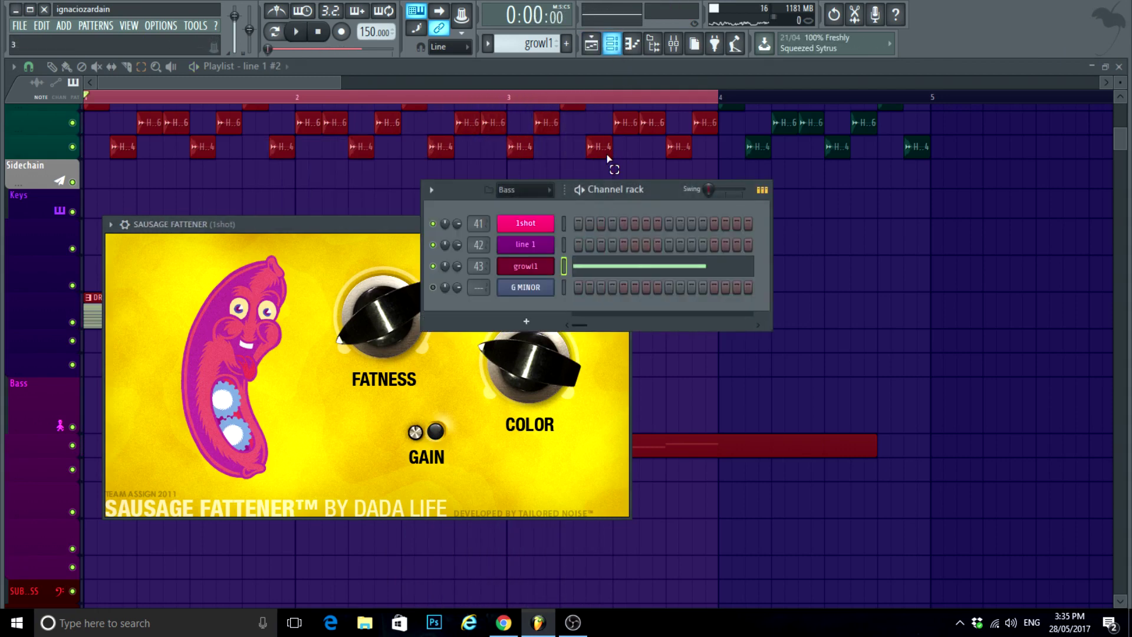
left_click(621, 50)
left_click(623, 225)
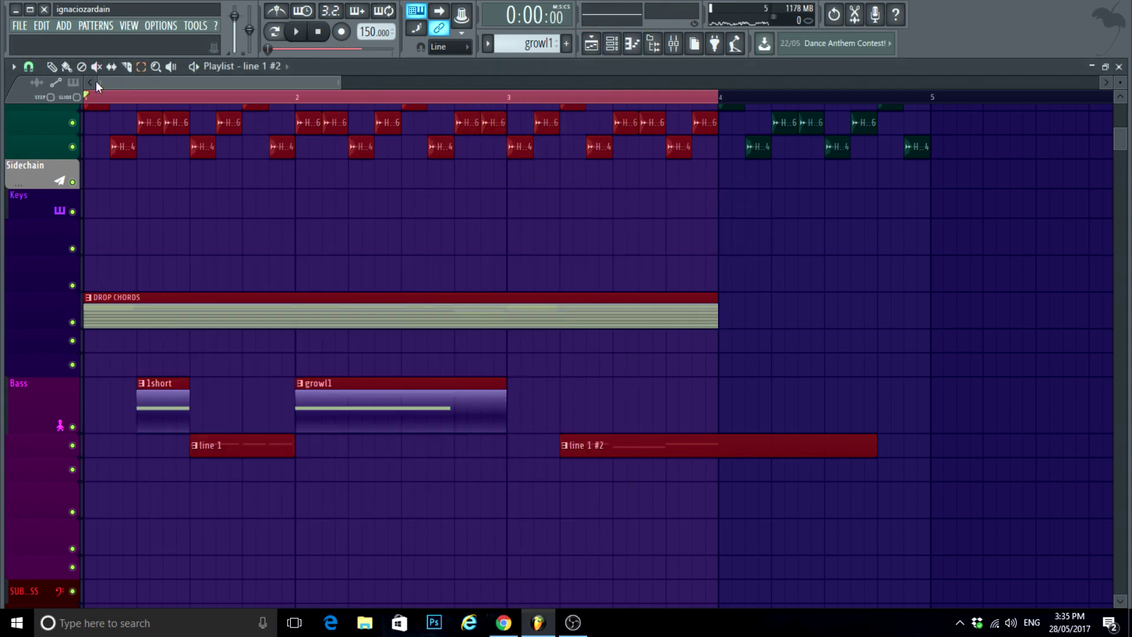
Step: Clear the bars 1 to 3 selection in the playlist so no clips are selected
scroll(95, 80, "up", 3)
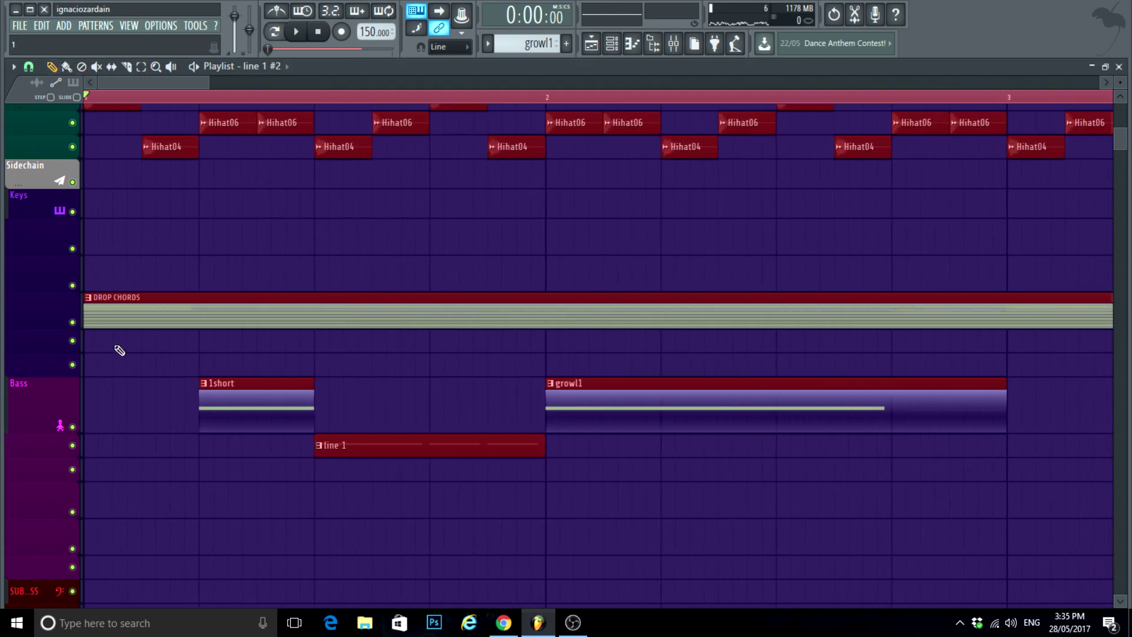
scroll(117, 346, "up", 2)
scroll(115, 346, "down", 2)
key("alt+F8")
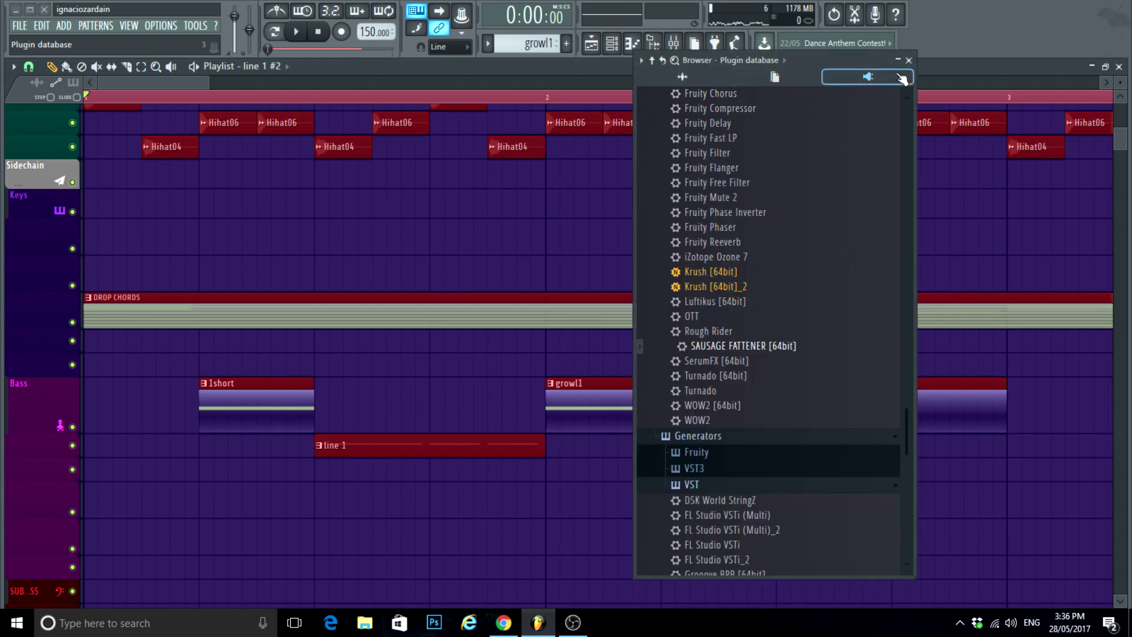
left_click(908, 61)
key("ctrl+d")
Step: Start playback from the beginning and inspect the bass clips at a larger zoom
scroll(250, 416, "down", 1)
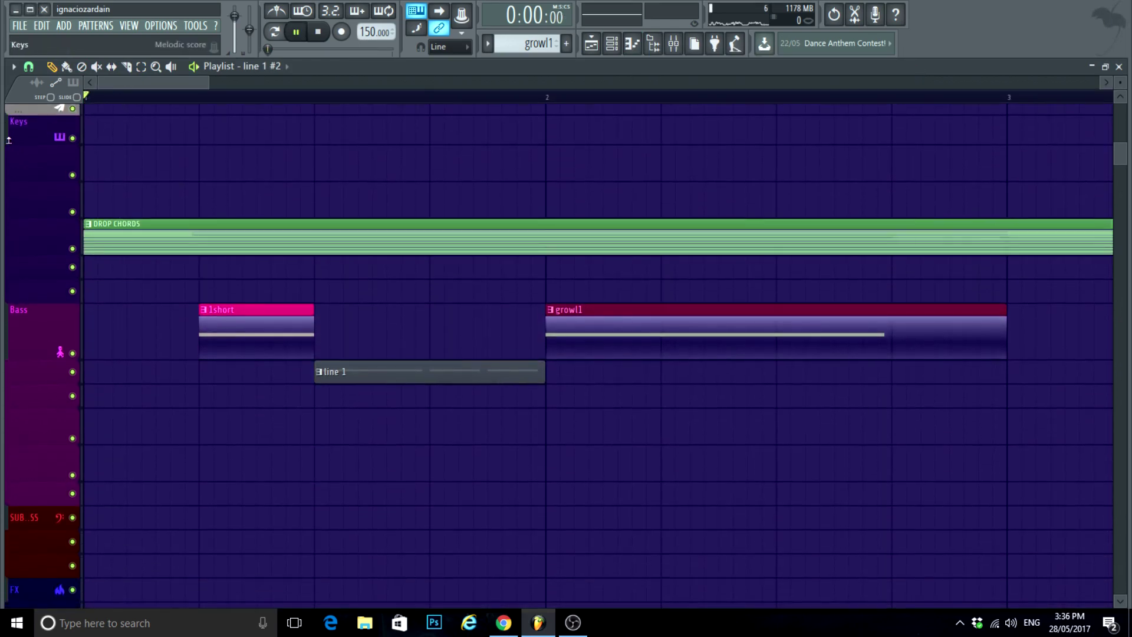
scroll(340, 323, "up", 4)
scroll(295, 348, "up", 2)
scroll(280, 356, "down", 5)
key("space")
key("space")
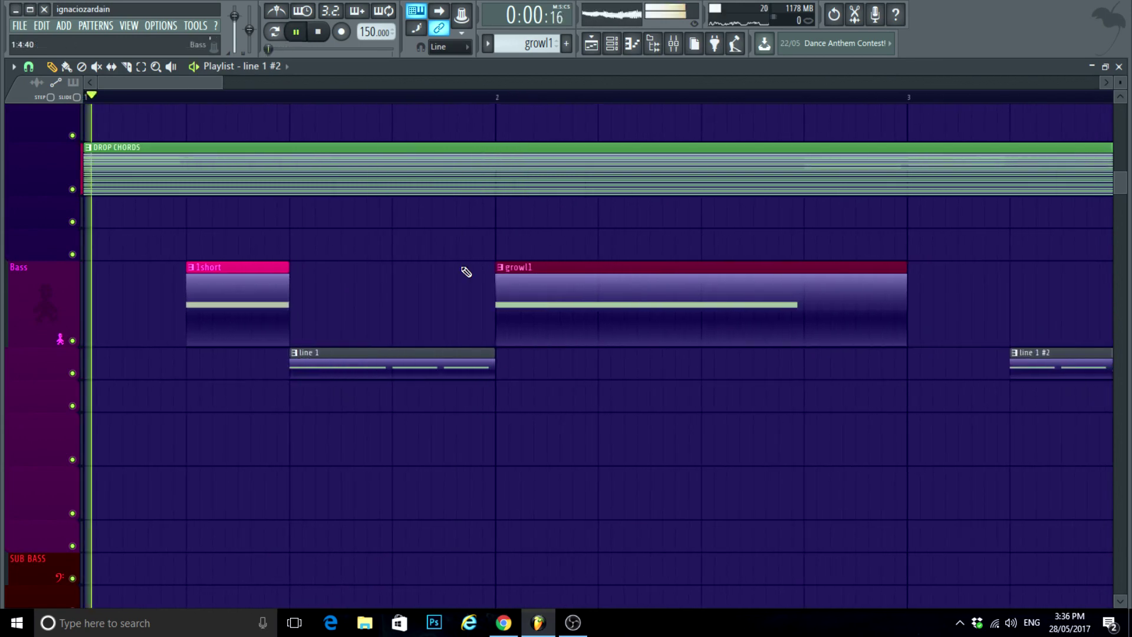
Step: Stop playback, open the line 1 channel's Serum instrument and go to its mixer track
left_click(612, 44)
key("space")
left_click(546, 254)
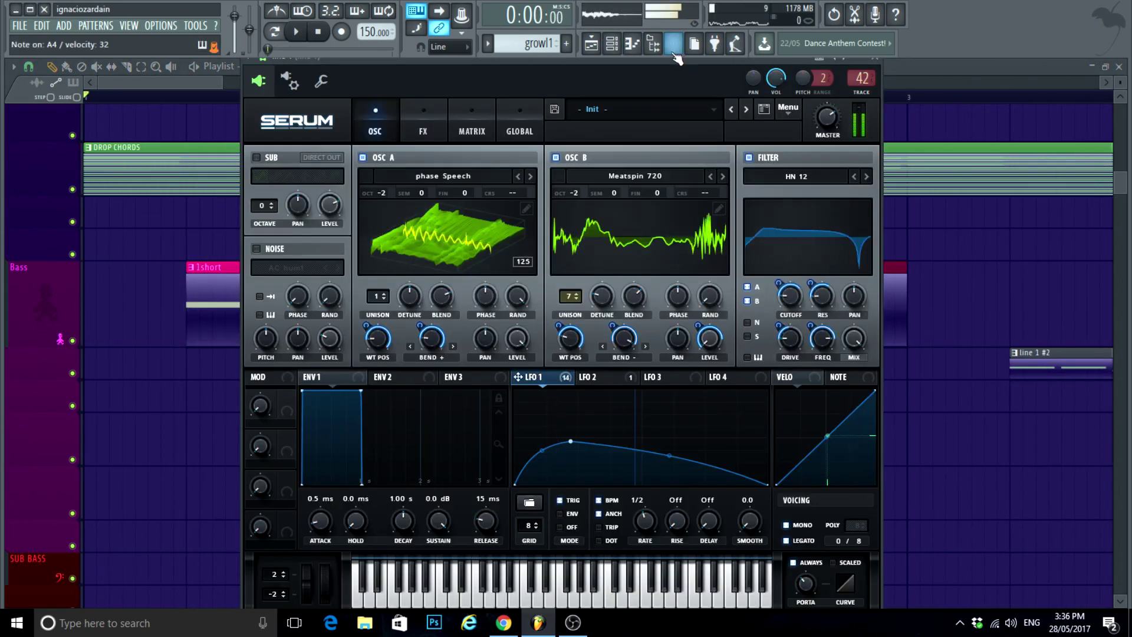
key("F9")
Step: Load CamelCrusher into the first effect slot of the line 1 mixer track and reposition its window
key("alt+F8")
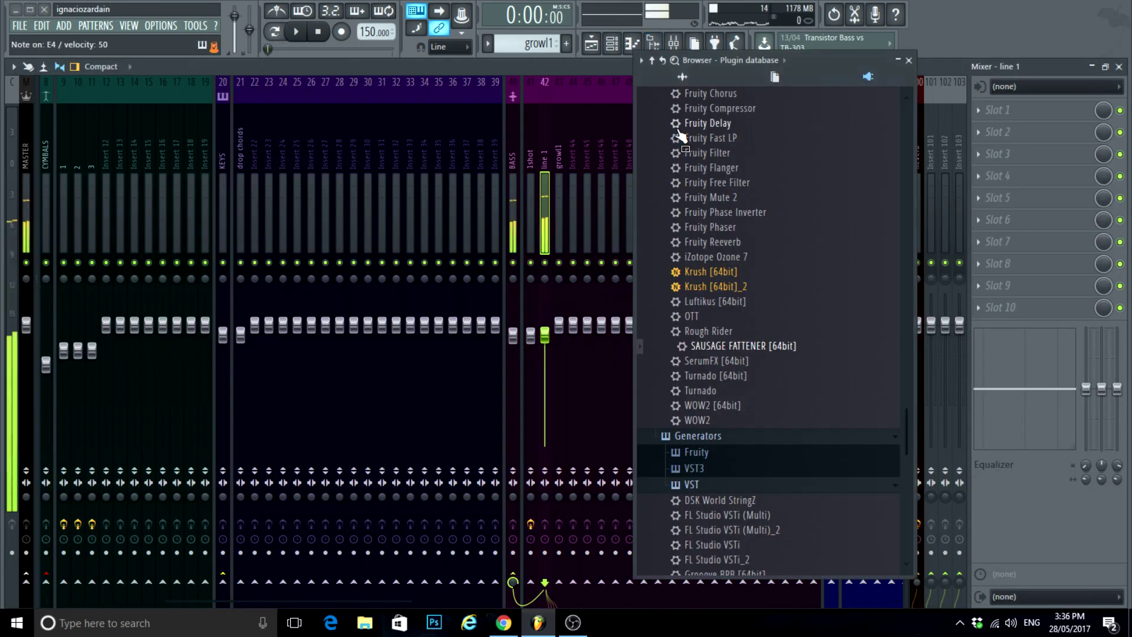
scroll(731, 148, "up", 6)
left_click_drag(744, 212, 1030, 119)
left_click_drag(282, 241, 437, 142)
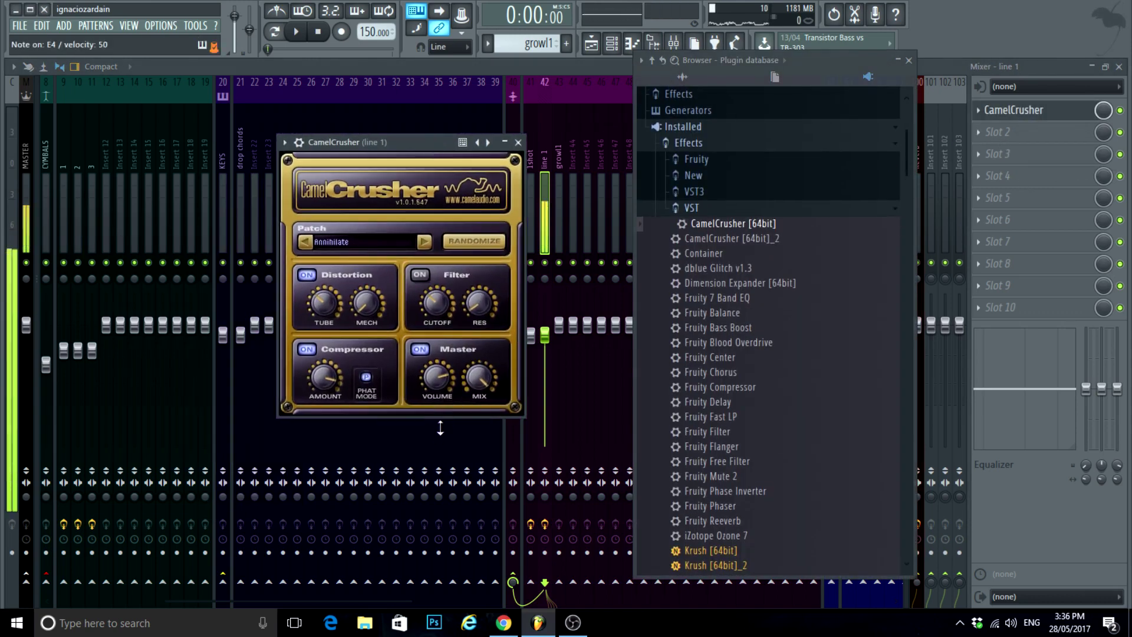
Step: Add SAUSAGE FATTENER in the second slot of the line 1 track, set Fatness to 3% and raise Color
scroll(789, 363, "down", 5)
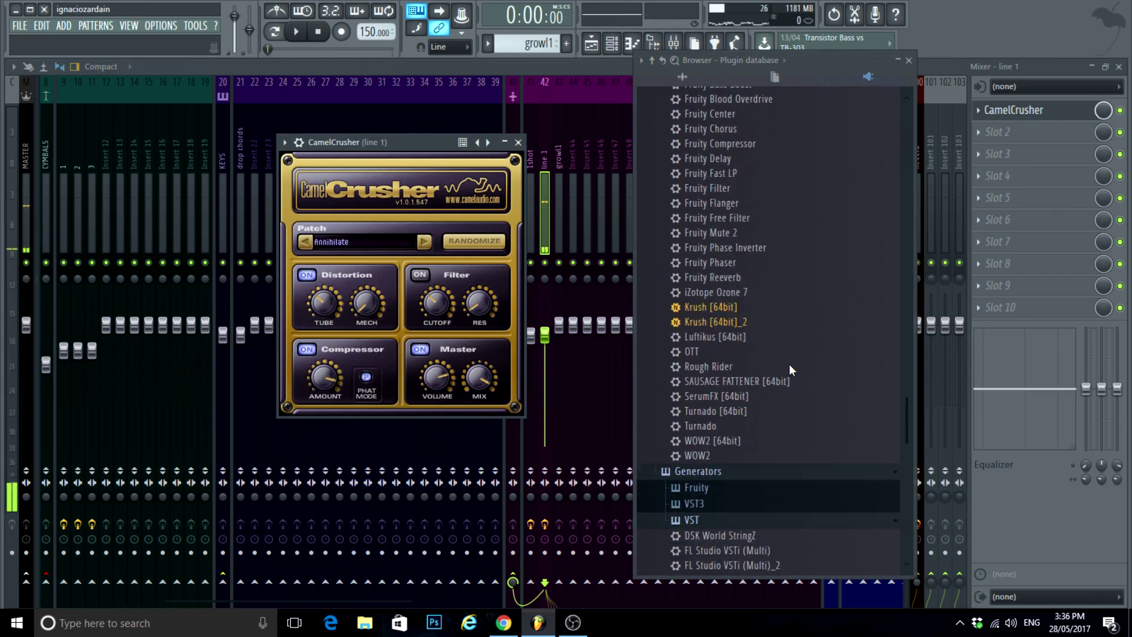
left_click_drag(728, 353, 1035, 132)
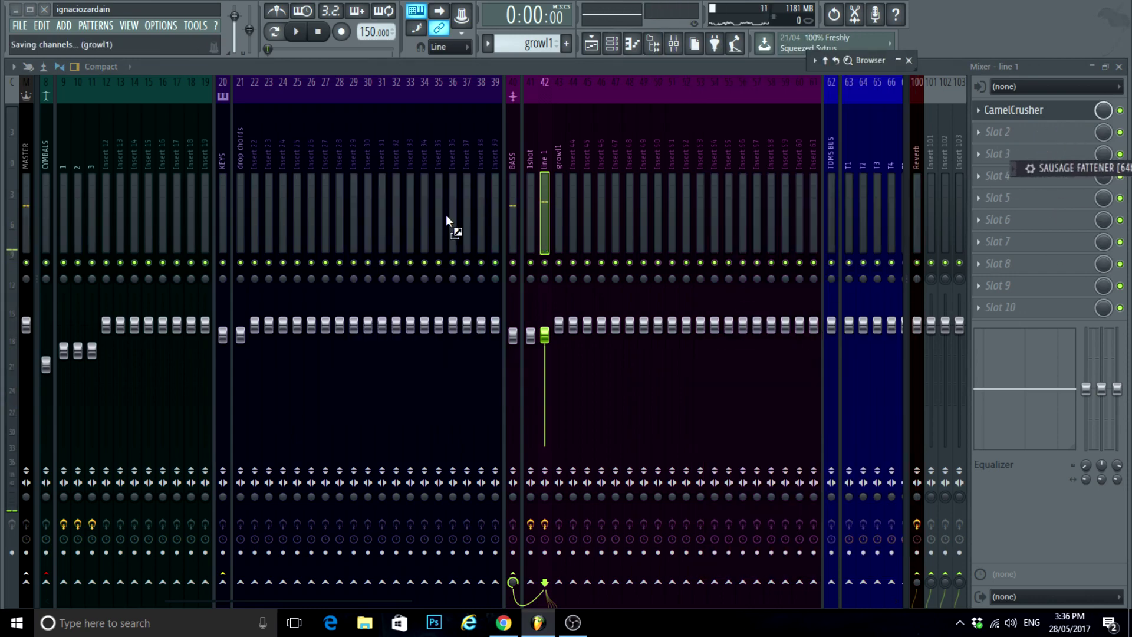
left_click_drag(405, 331, 405, 328)
left_click_drag(440, 258, 408, 228)
left_click_drag(528, 349, 528, 312)
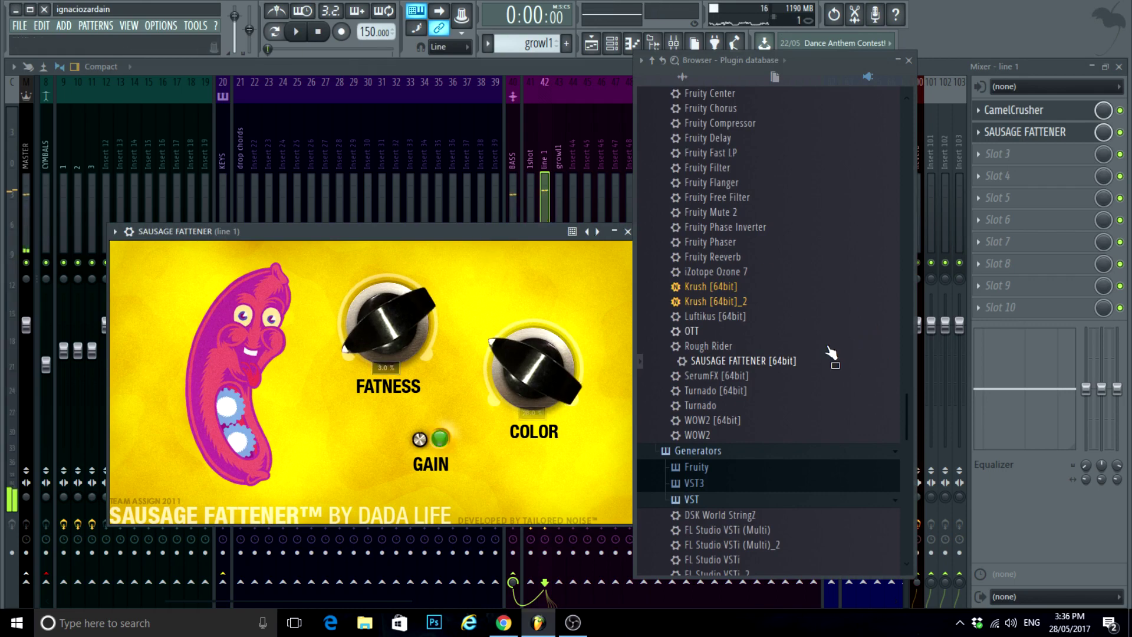
left_click_drag(831, 353, 717, 353)
Step: Insert Fruity Parametric EQ 2 in line 1's third slot, boosting bands 4 and 7, cutting band 5 near 1858 Hz and slightly lowering band 2
left_click(1001, 155)
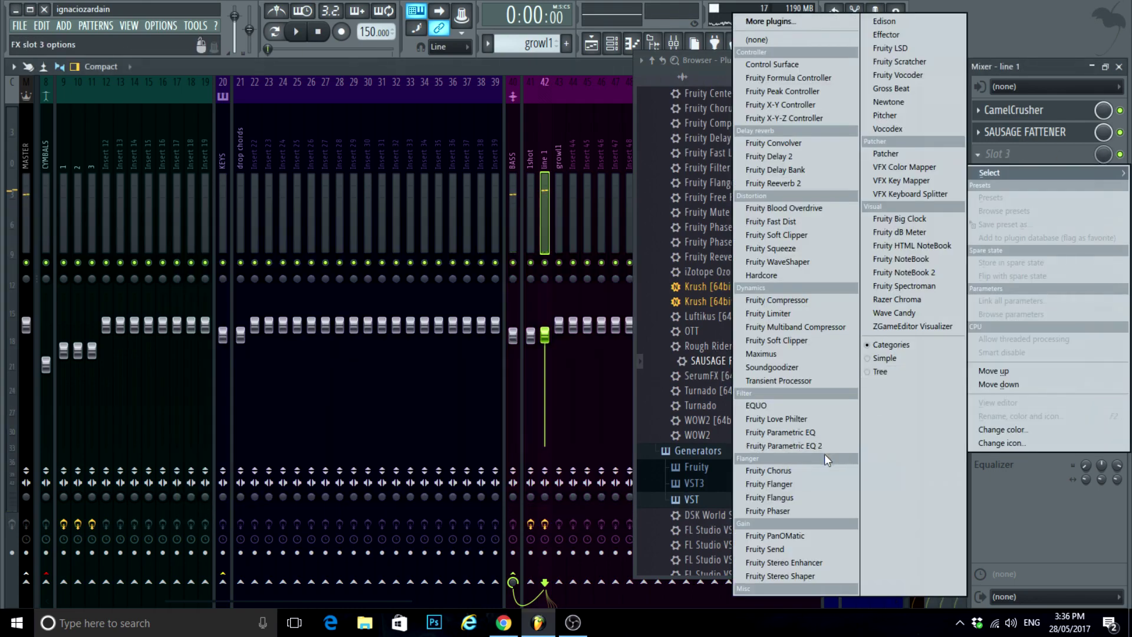
left_click(738, 446)
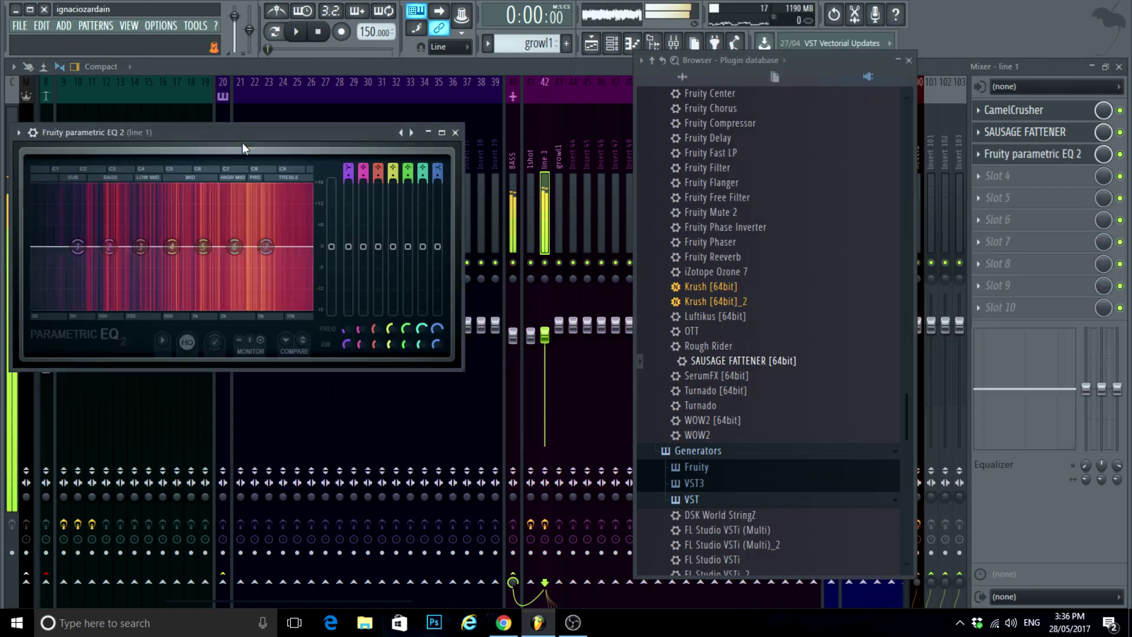
left_click_drag(306, 271, 348, 283)
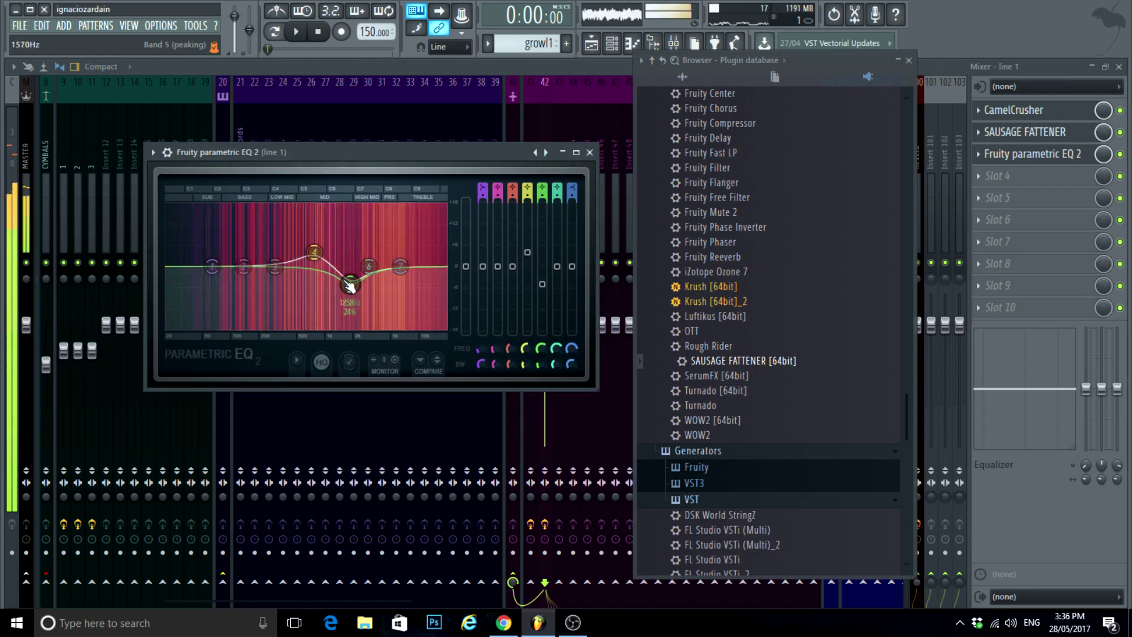
left_click_drag(243, 266, 254, 275)
left_click_drag(400, 266, 413, 257)
left_click(589, 152)
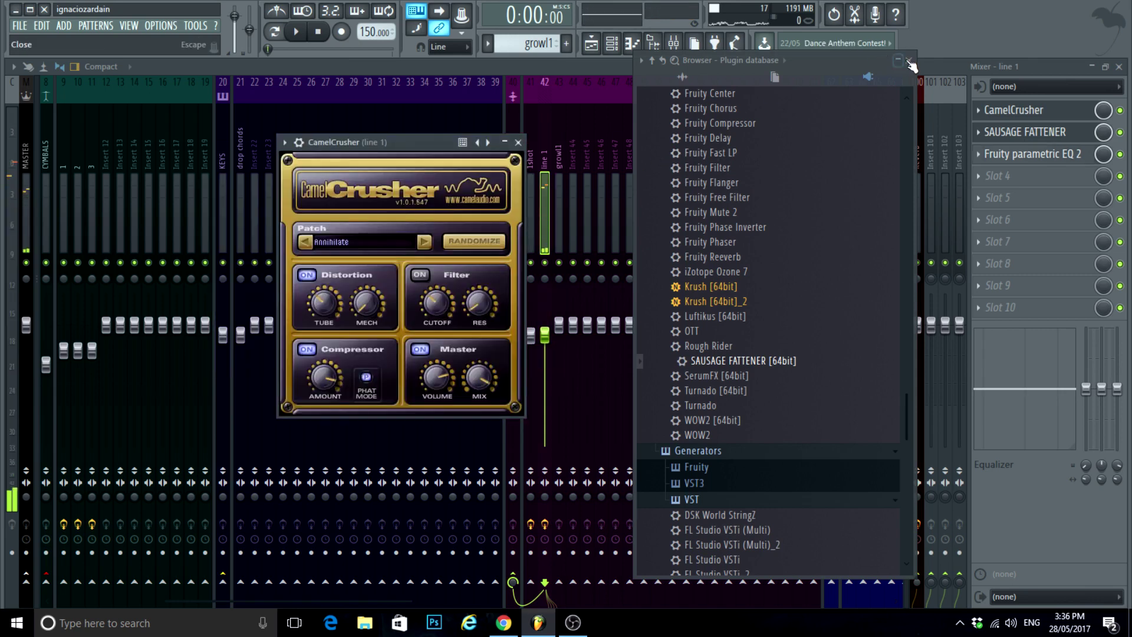
Step: Close the plugin browser and the line 1 track's CamelCrusher and SAUSAGE FATTENER windows
left_click(908, 60)
left_click(519, 142)
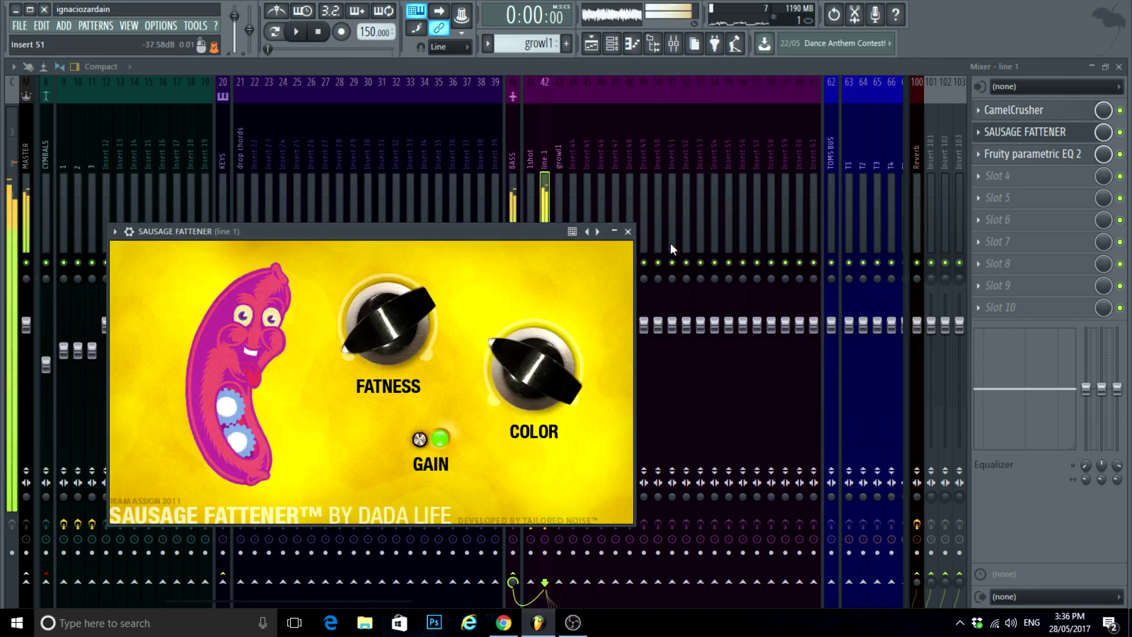
left_click(628, 231)
Step: Insert Fruity WaveShaper in the fourth slot of the line 1 track and close its window
left_click(983, 172)
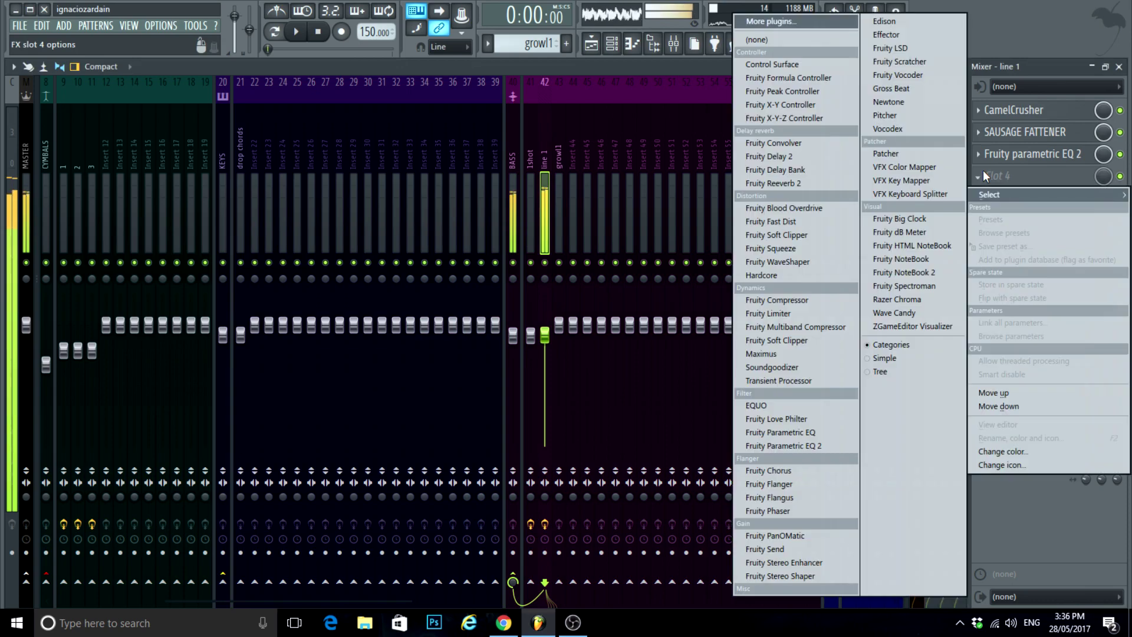
left_click(768, 262)
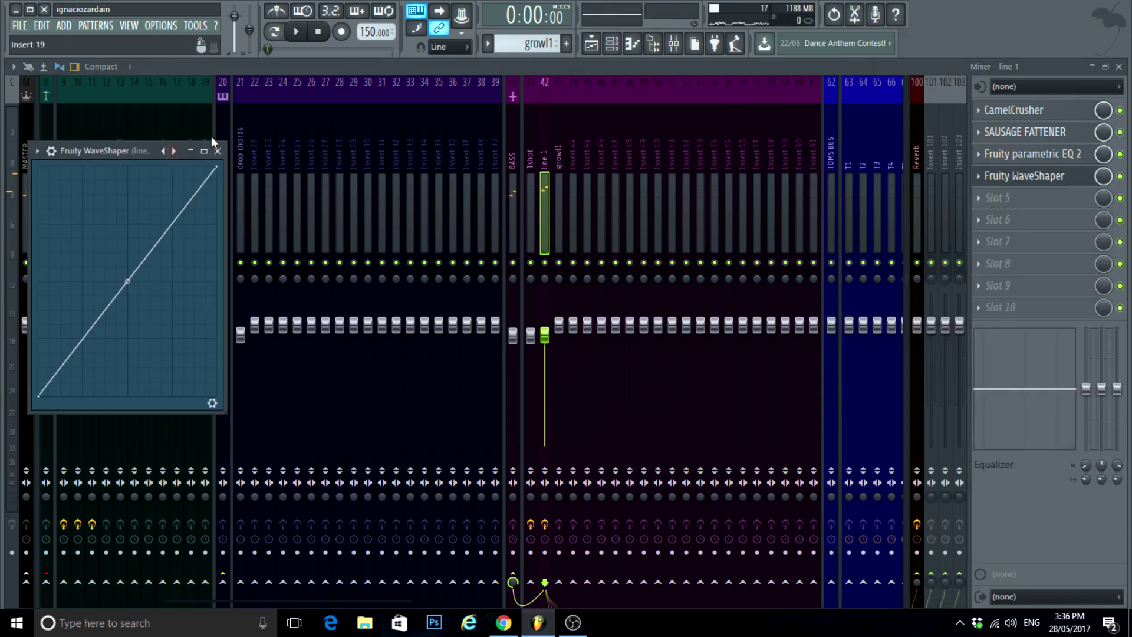
left_click(218, 151)
Step: Insert Fruity Parametric EQ 2 in the third effect slot of the 1shot mixer track
left_click(532, 168)
left_click(988, 154)
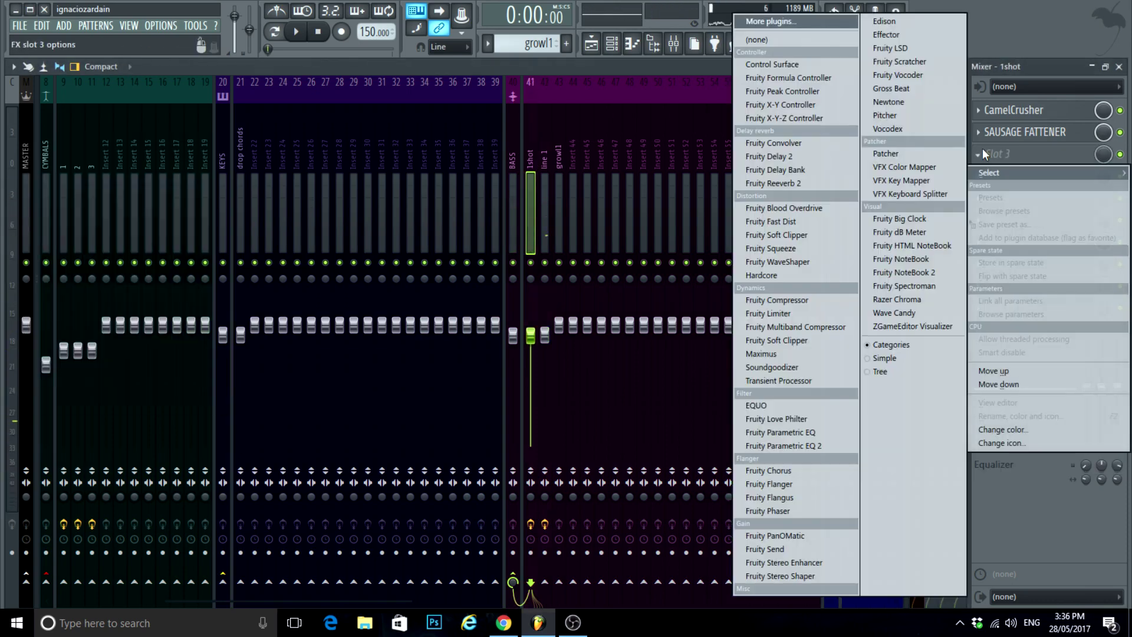
left_click(790, 446)
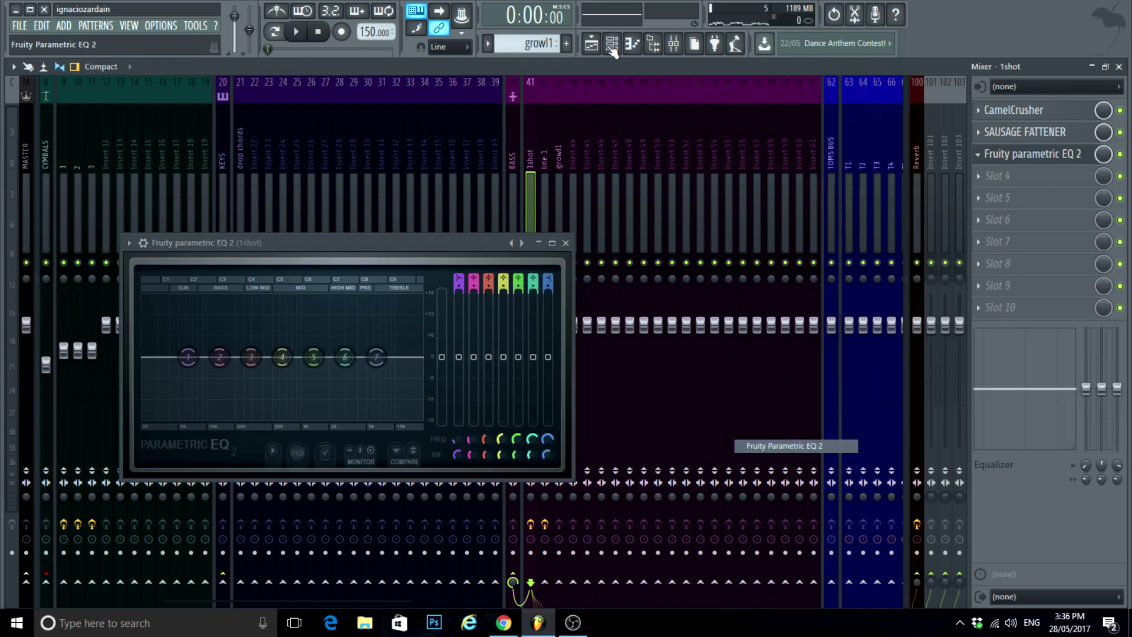
Step: Open the 1shot Serum for auditioning, boost EQ band 4 and cut the band 1 low shelf to -18 dB at 63 Hz
left_click(612, 46)
left_click(531, 227)
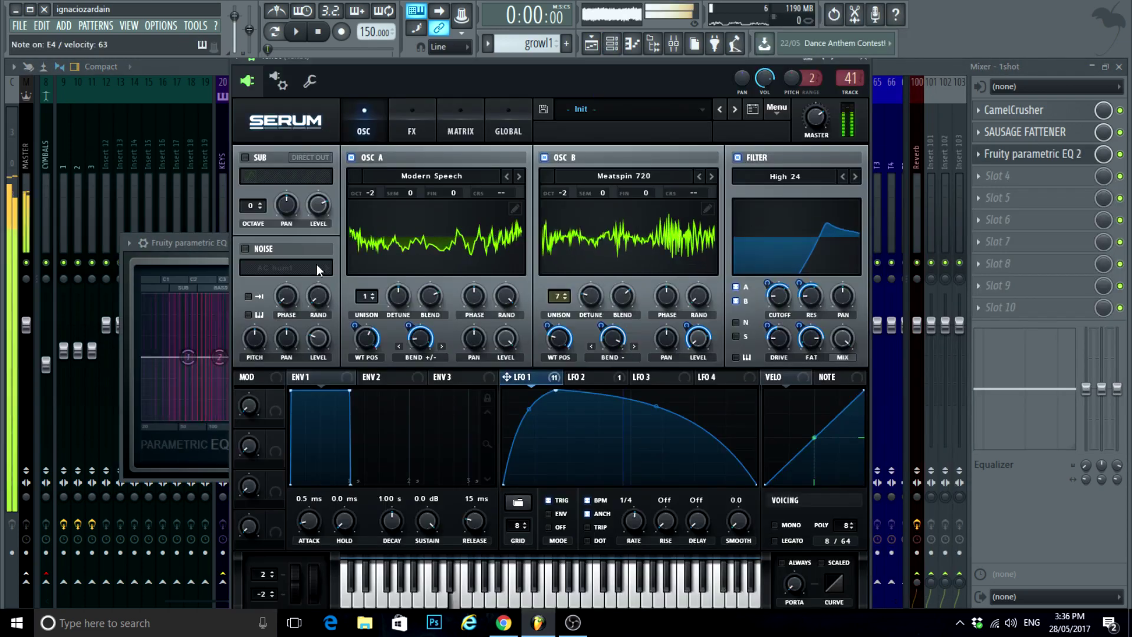
left_click_drag(205, 242, 201, 225)
left_click_drag(278, 341, 297, 324)
left_click_drag(193, 345, 195, 405)
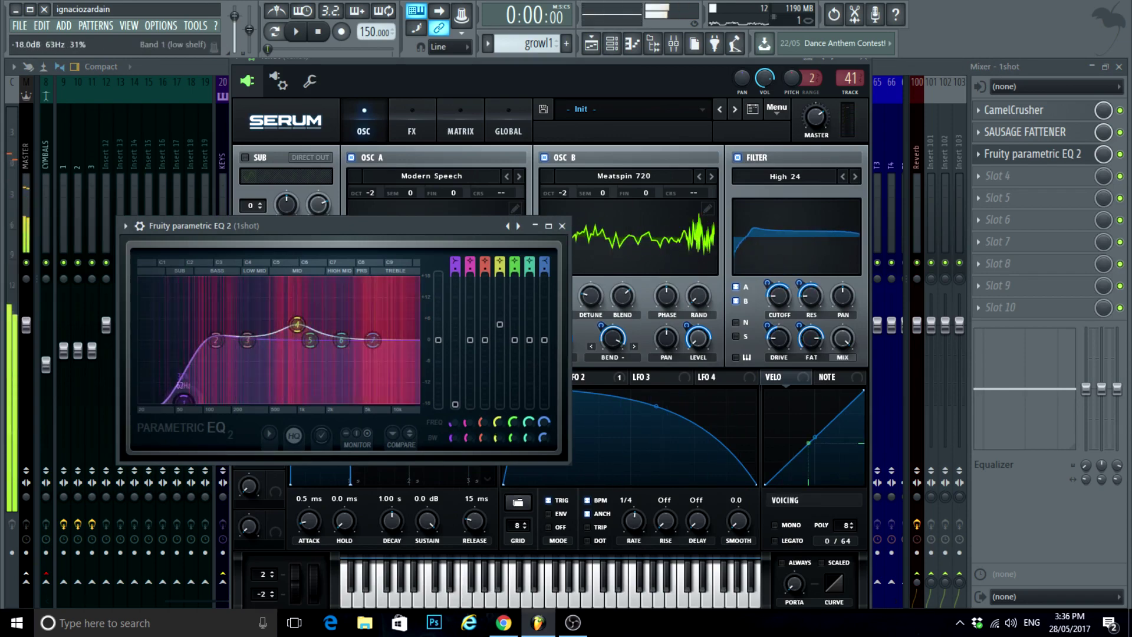
Step: Raise the high-frequency bands in the 1shot track's Fruity Parametric EQ 2 and close its window
left_click_drag(351, 340, 377, 323)
left_click_drag(398, 365, 407, 354)
left_click(562, 226)
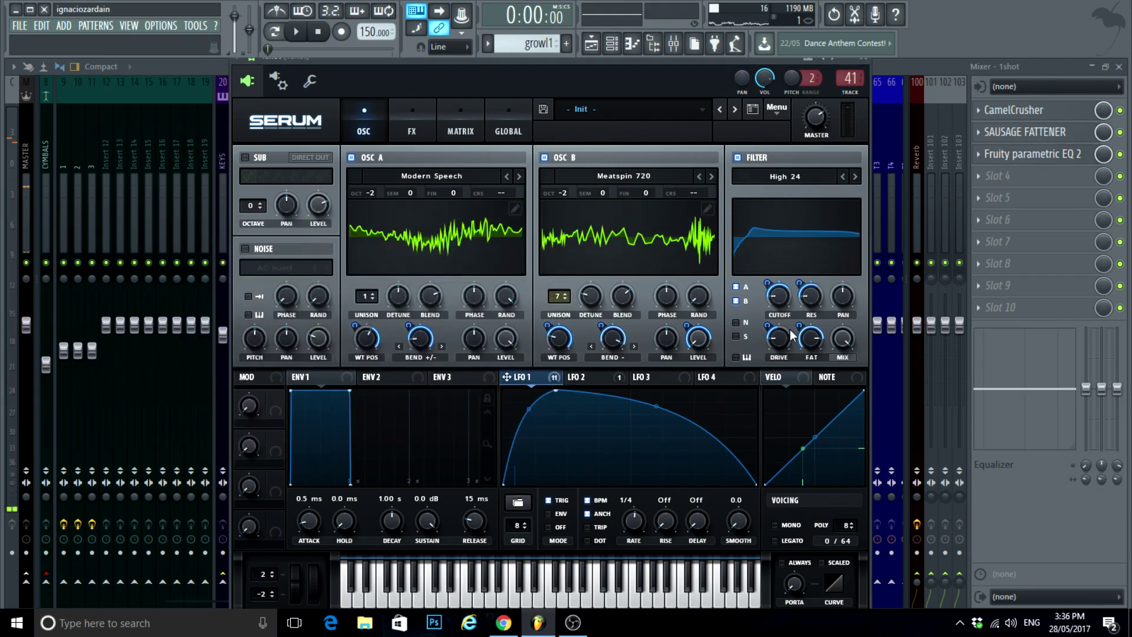
Step: In the 1shot Serum, set the LFO 1 modulation of the filter cutoff to 47 and move the LFO 1 peak earlier
mouse_move(767, 282)
left_mouse_down()
mouse_move(767, 266)
mouse_move(764, 282)
left_mouse_up()
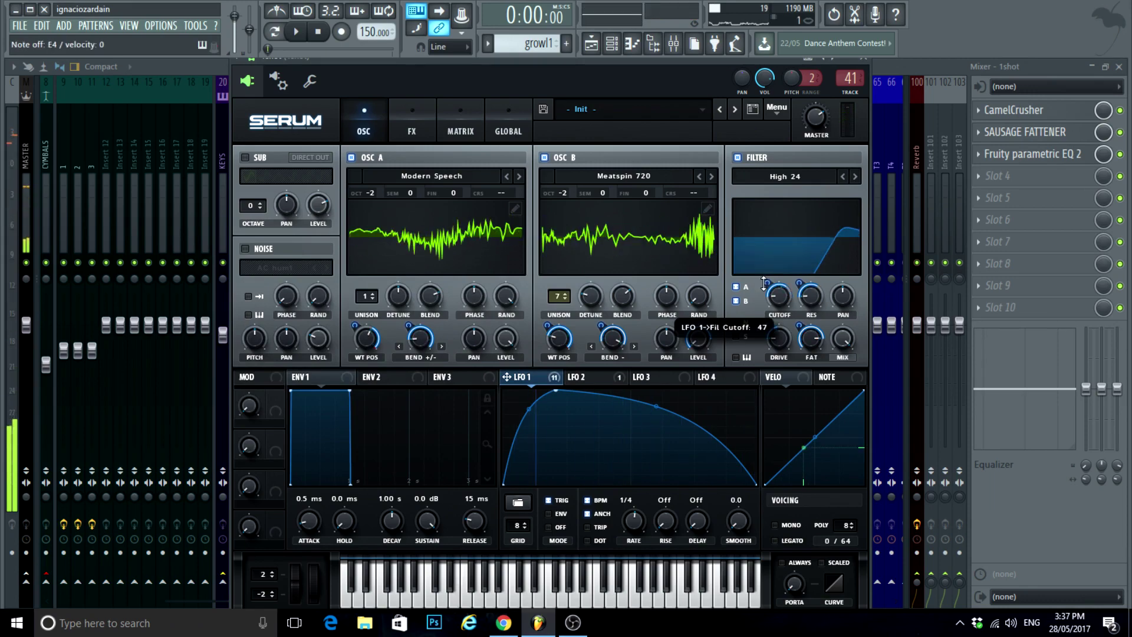
left_click_drag(560, 390, 520, 393)
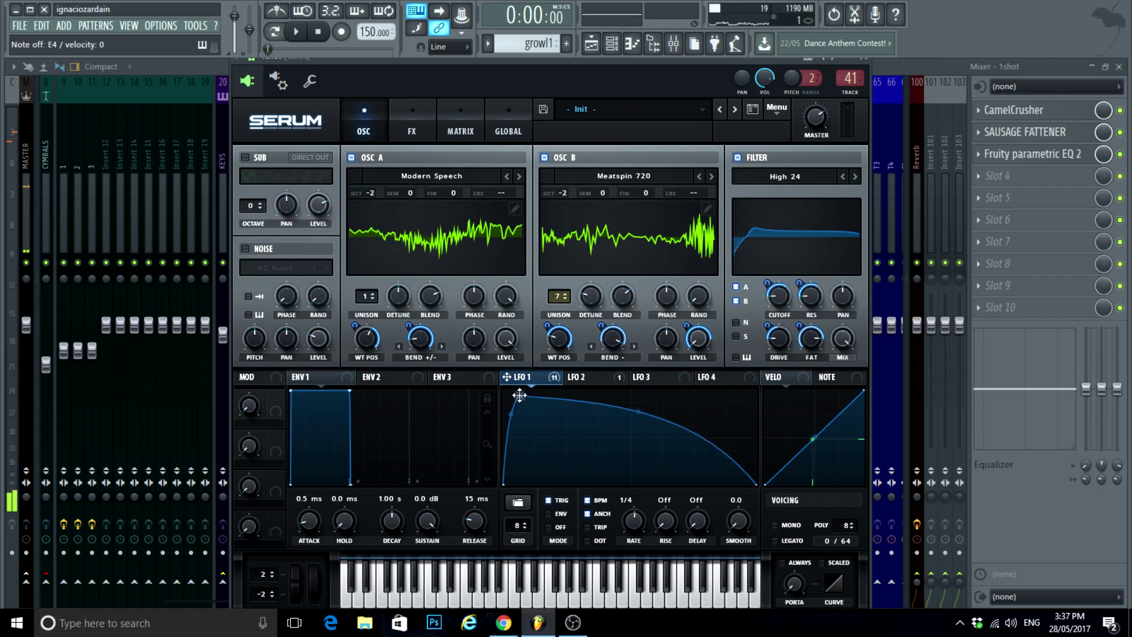
left_click(865, 62)
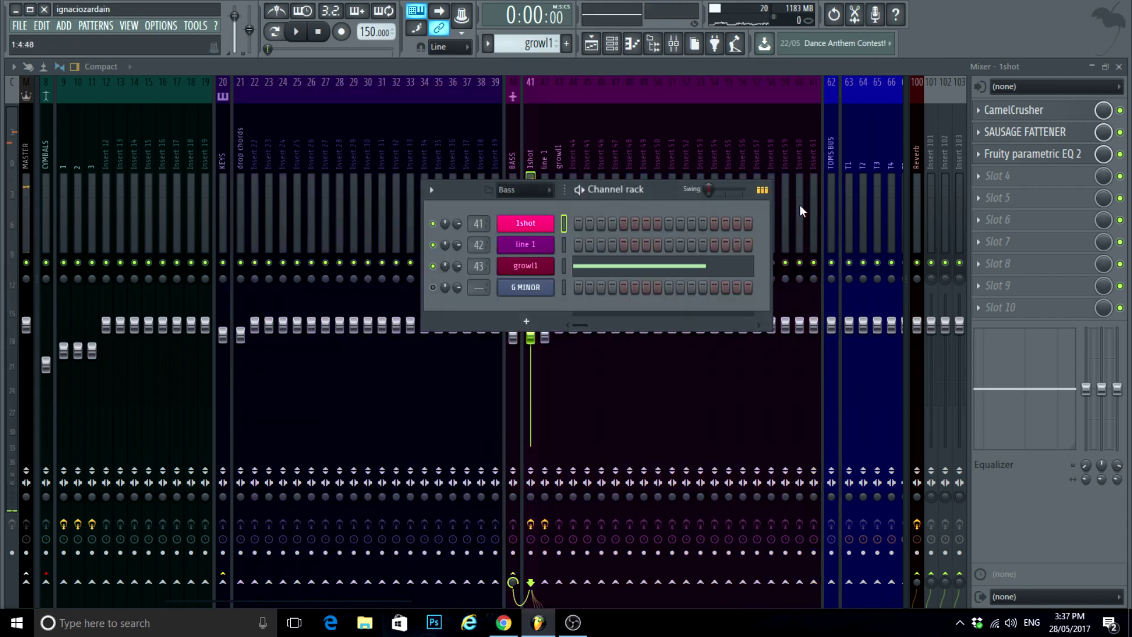
Step: Insert Fruity WaveShaper in the fourth effect slot of the 1shot mixer track
left_click(616, 47)
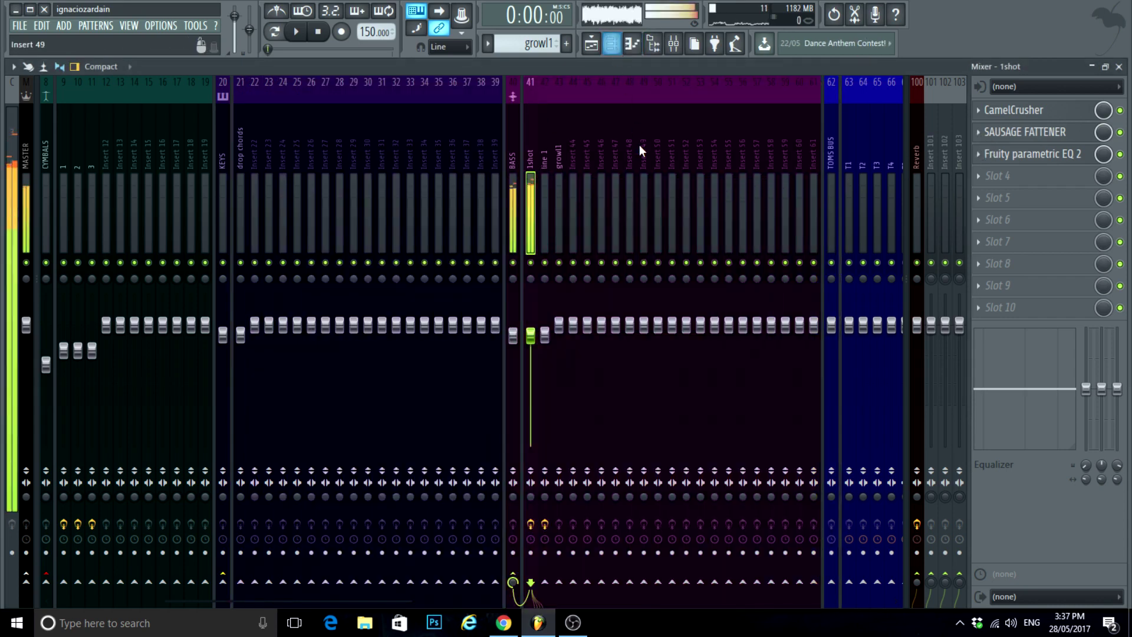
left_click(991, 175)
left_click(811, 263)
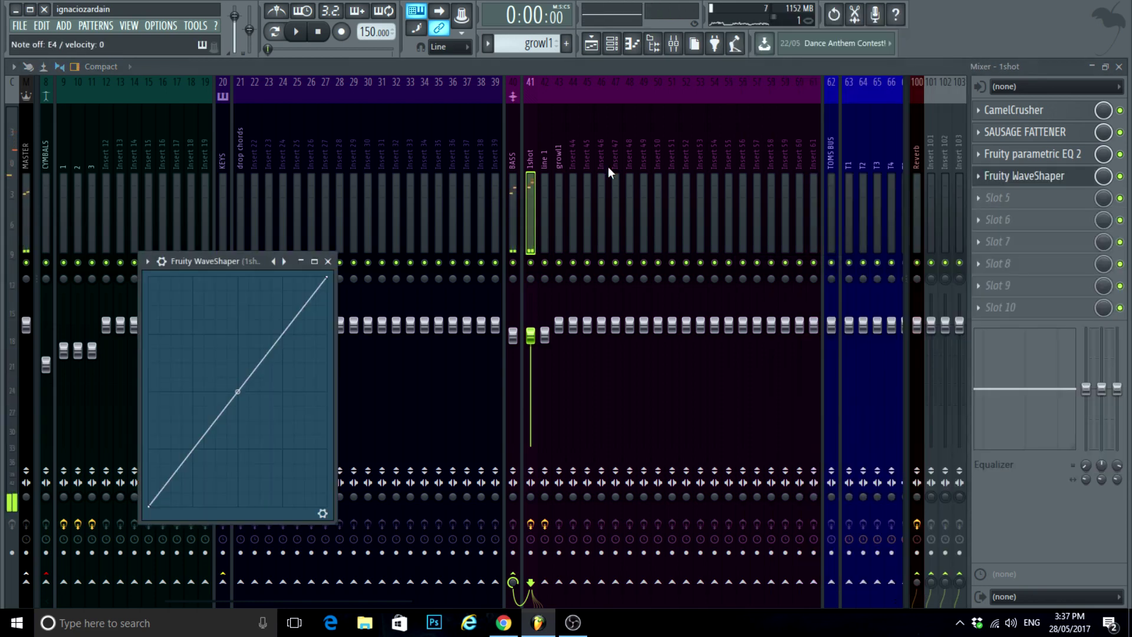
Step: Return to the playlist and play the drop to hear the processed 1shot with the other clips
left_click(1117, 67)
key("Escape")
key("space")
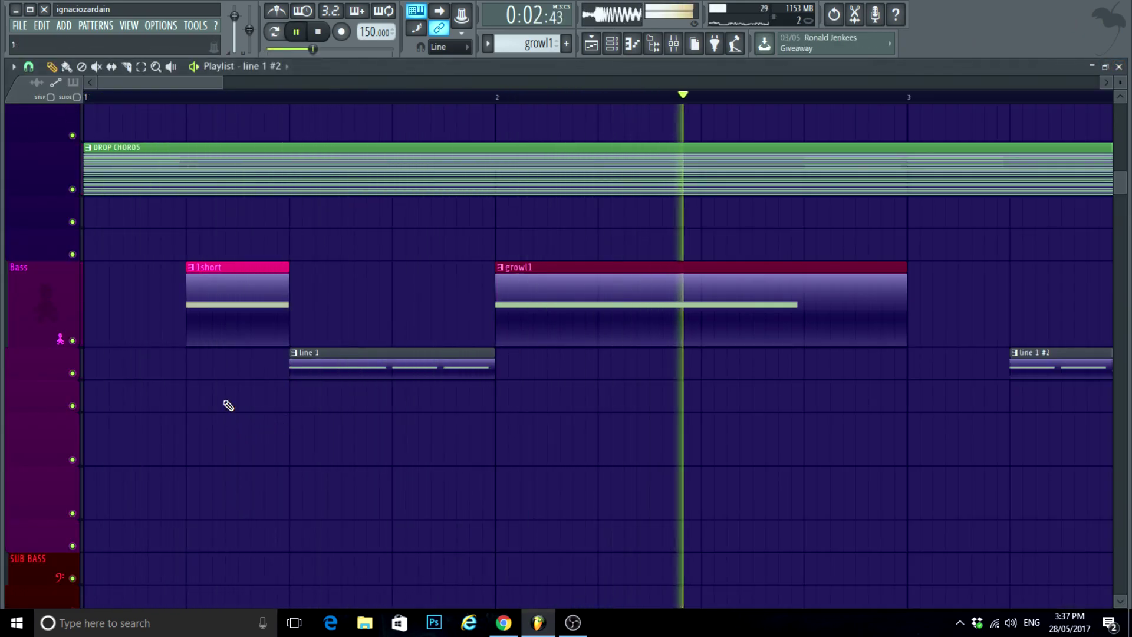
key("space")
key("space")
Step: Select the drop chords mixer track and the DROP CHORDS channel from the Keys group for auditioning
left_click(673, 43)
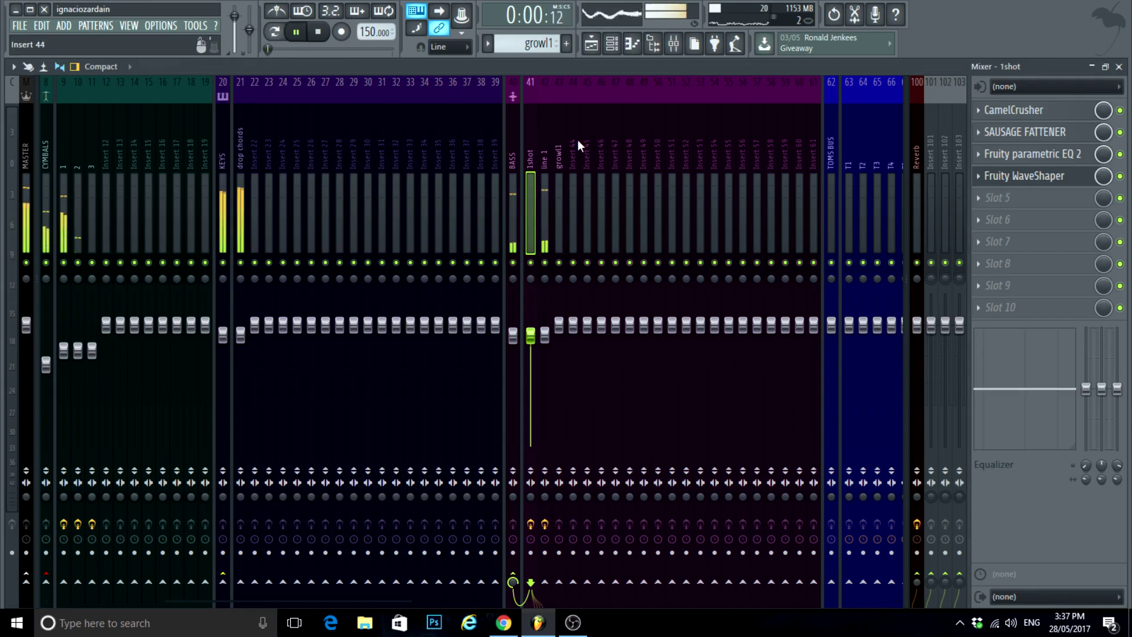
left_click(242, 142)
left_click(1015, 113)
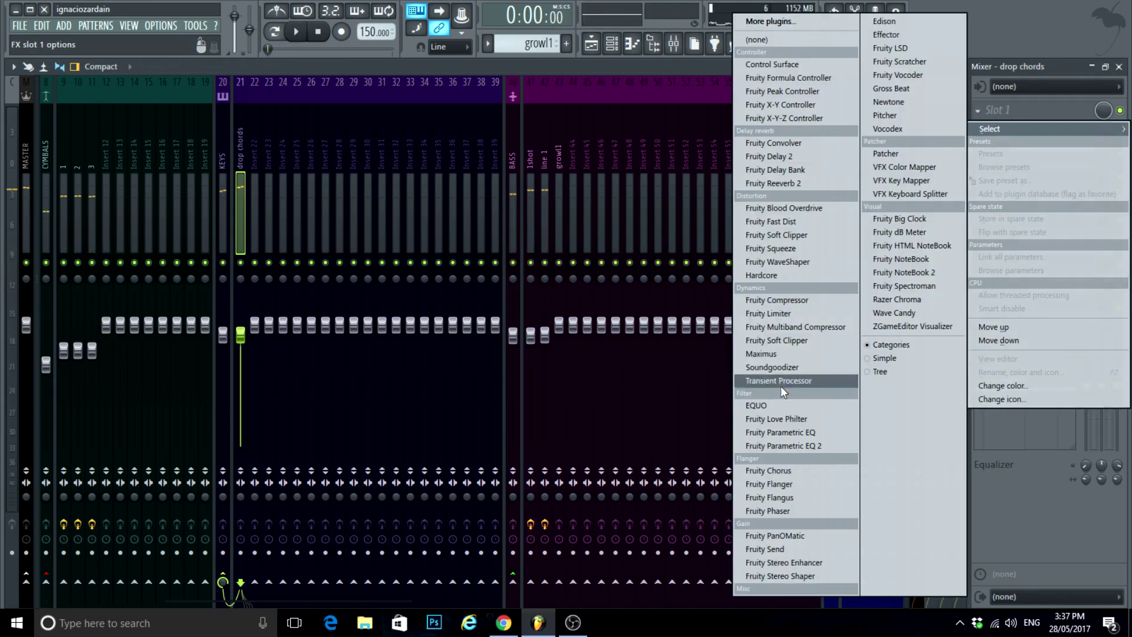
left_click(614, 49)
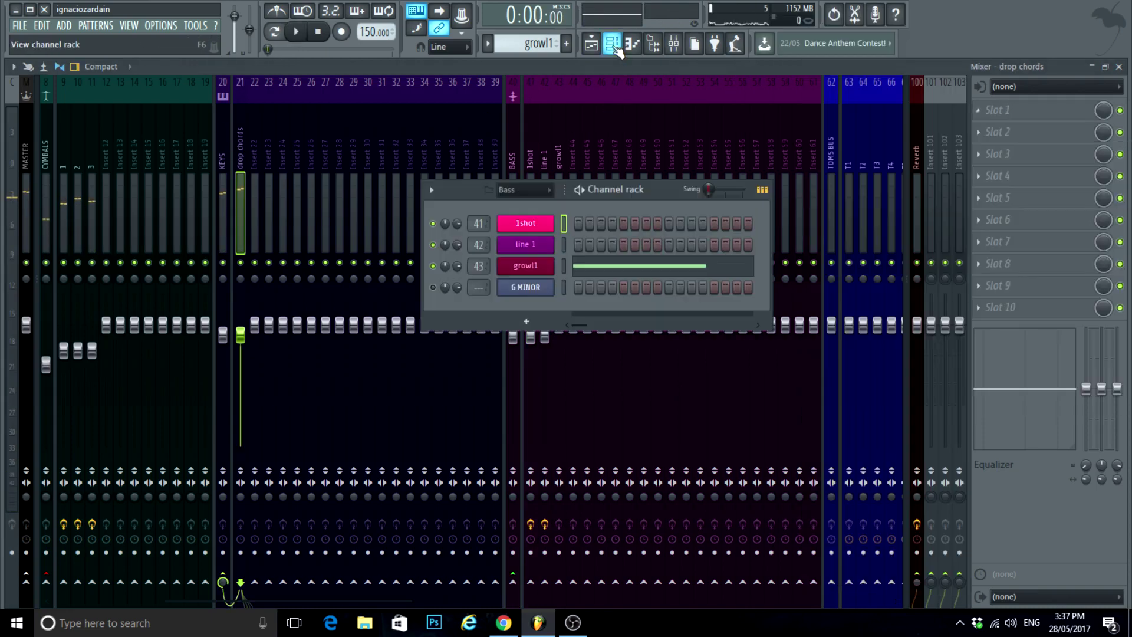
left_click(534, 196)
left_click(528, 318)
left_click(536, 227)
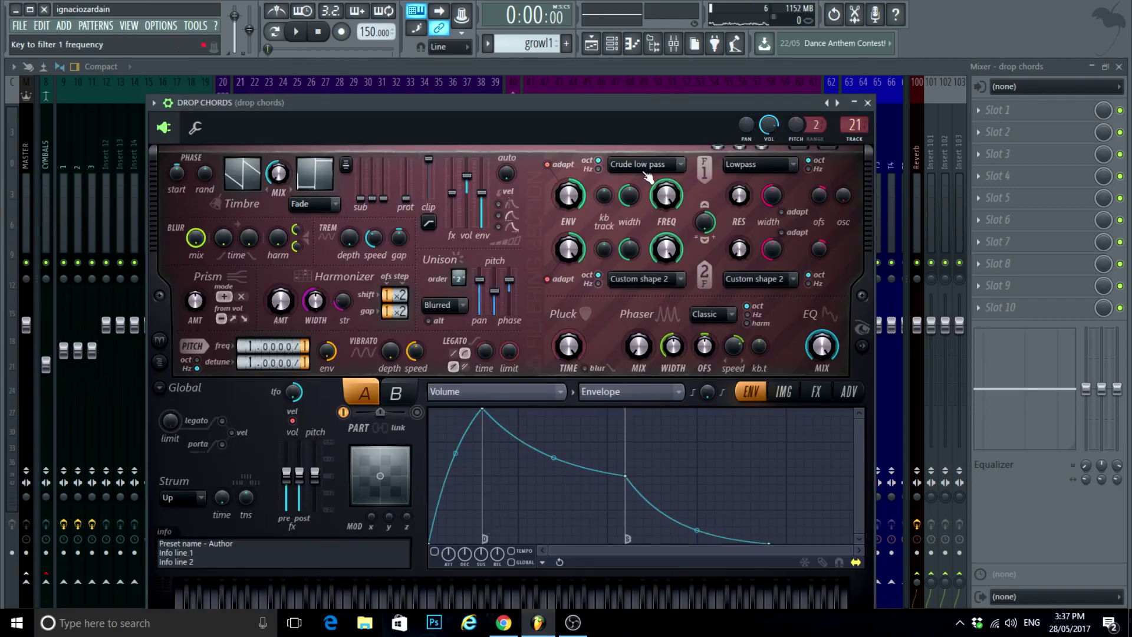
left_click(867, 104)
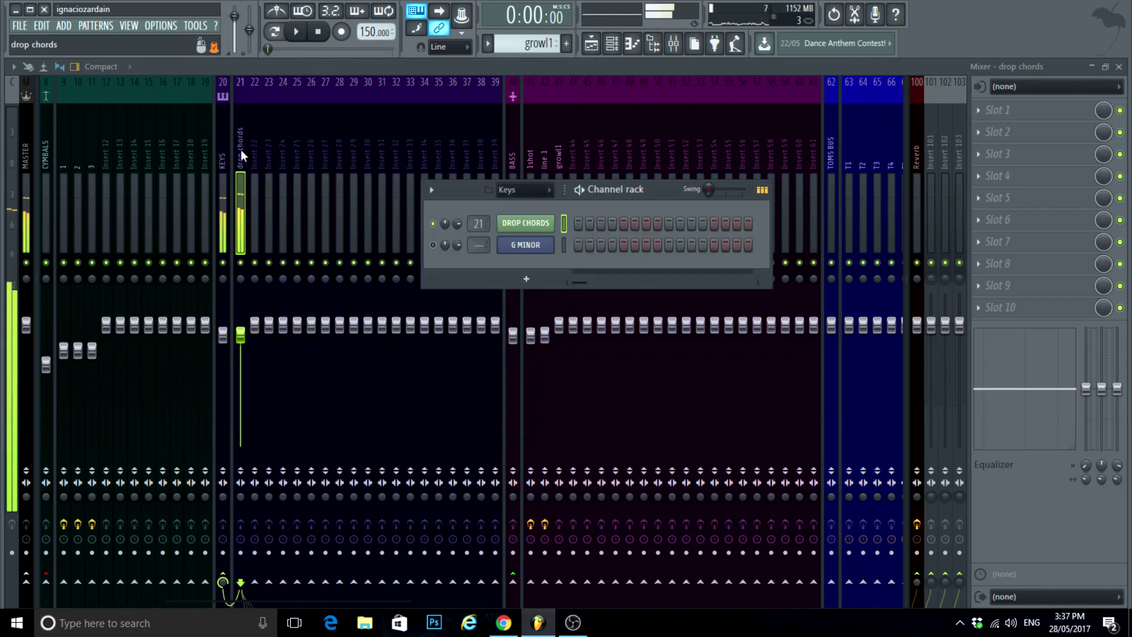
key("F6")
Step: Insert Fruity Parametric EQ 2 in the drop chords track's first slot, cutting band 1 fully, boosting band 6 and dipping band 5
left_click(997, 111)
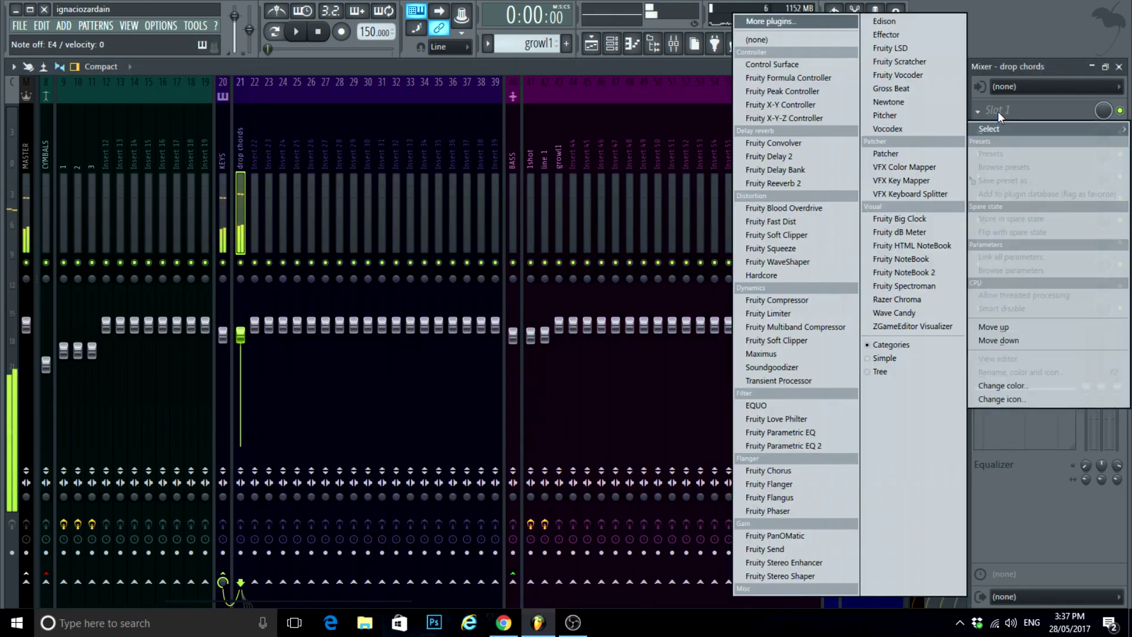
left_click(805, 447)
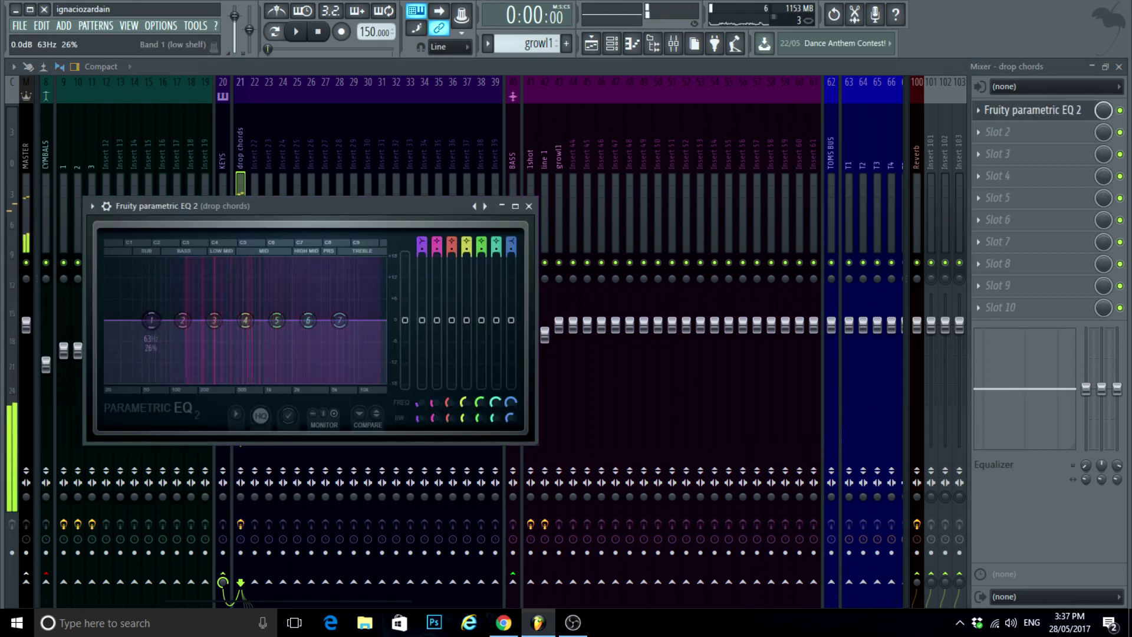
left_click_drag(151, 322, 175, 390)
left_click_drag(284, 324, 344, 302)
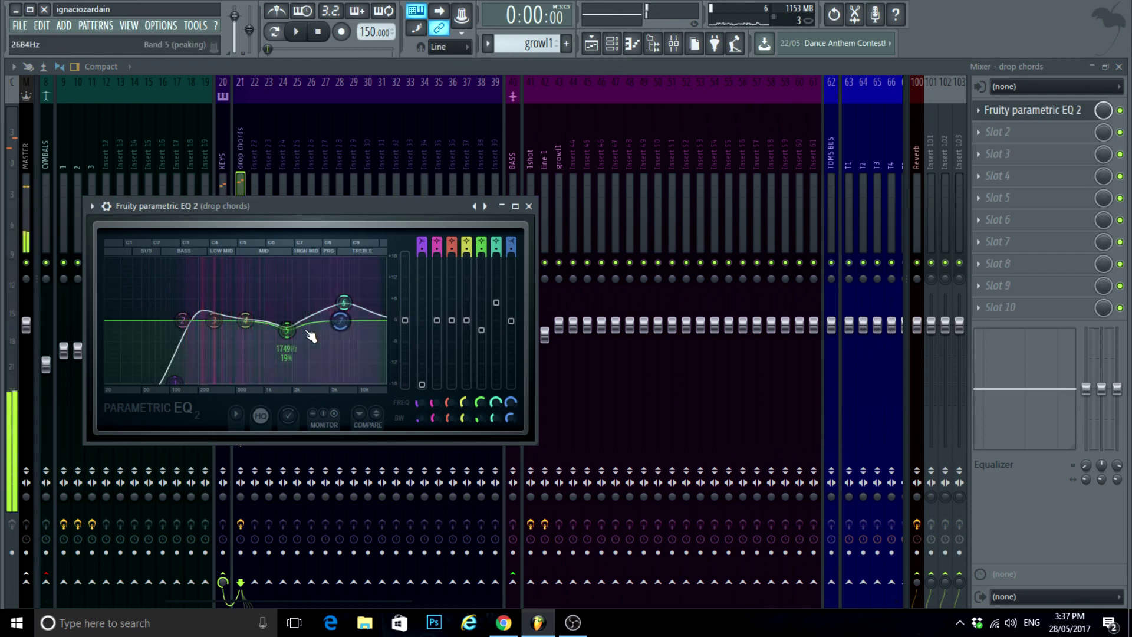
left_click_drag(287, 328, 291, 333)
Step: Insert Fruity Reeverb 2 in the second slot of the drop chords track and close the reverb and EQ windows
left_click(990, 131)
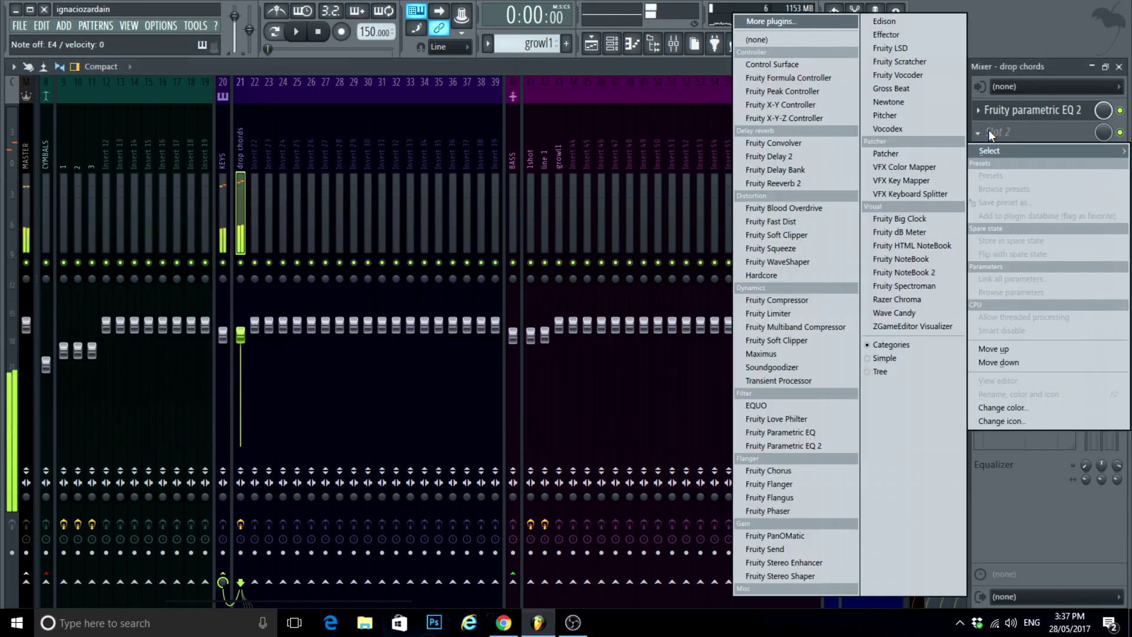
left_click(803, 183)
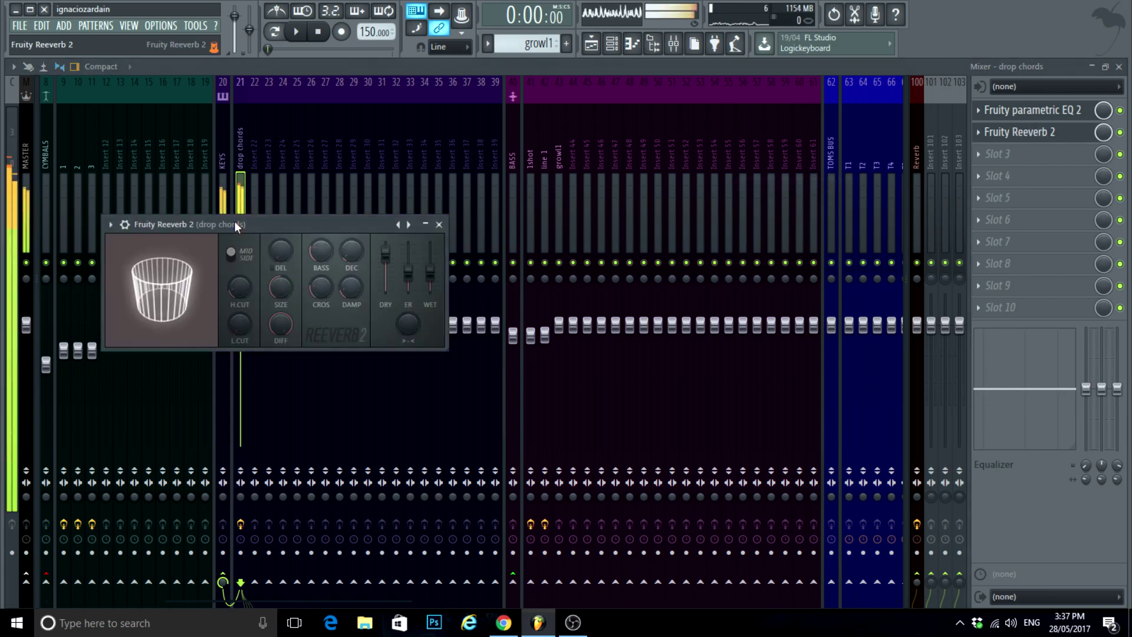
left_click_drag(235, 221, 328, 229)
left_click_drag(436, 234, 456, 250)
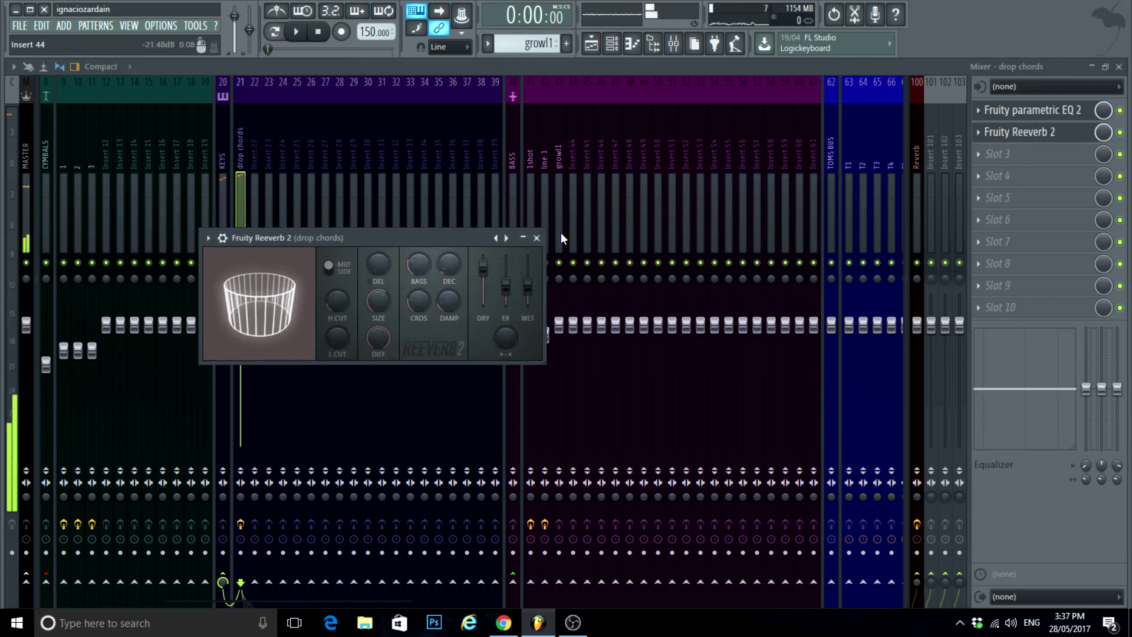
left_click(538, 239)
left_click(529, 206)
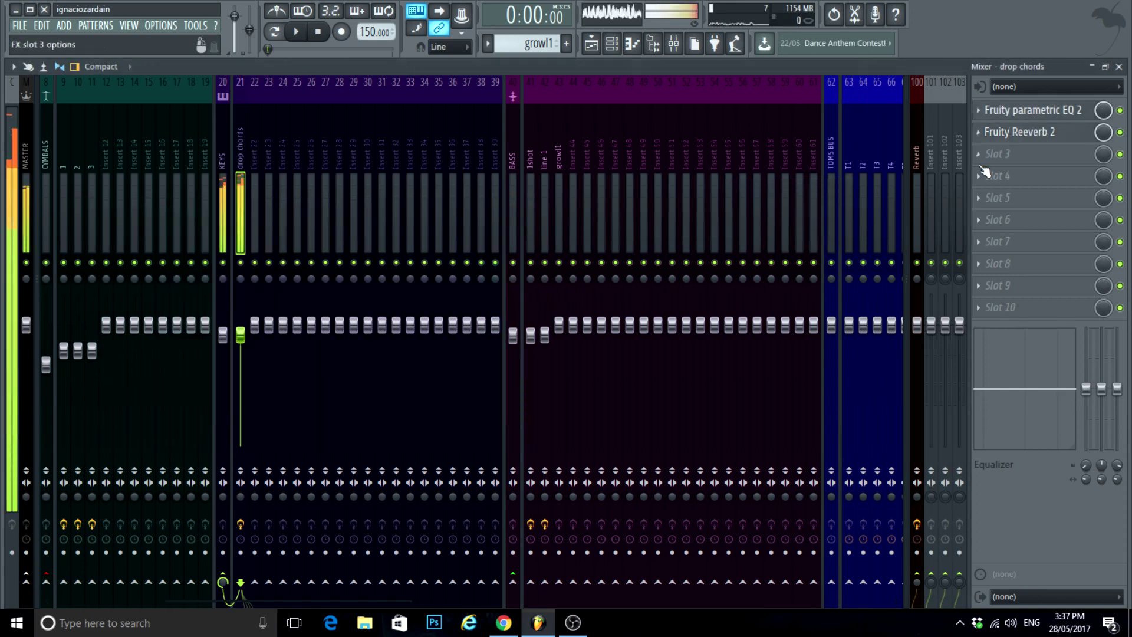
Step: Insert Fruity WaveShaper in the third effect slot of the drop chords mixer track
left_click(988, 153)
left_click(792, 260)
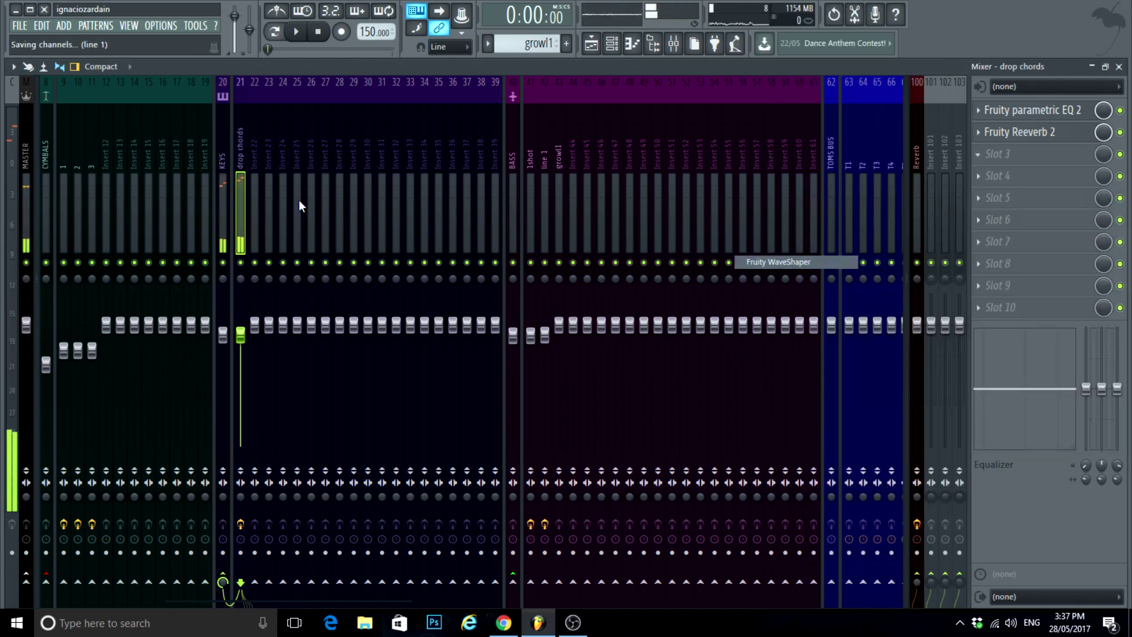
left_click(309, 242)
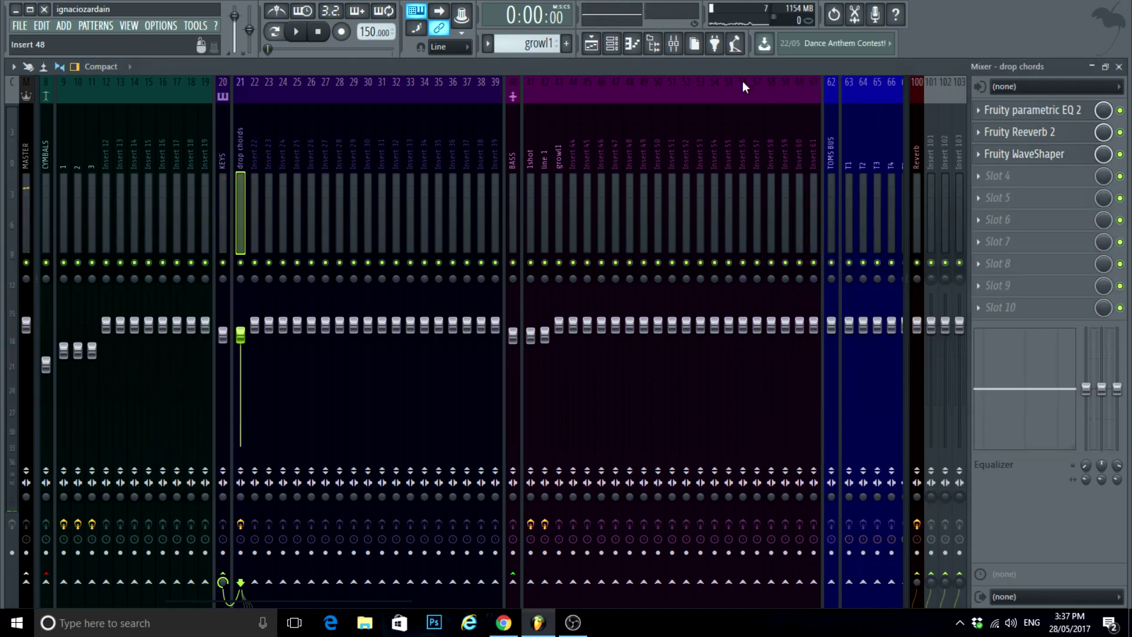
Step: Play the drop in the playlist to check the processed drop chords against the bass clips
left_click(1119, 67)
key("F6")
key("space")
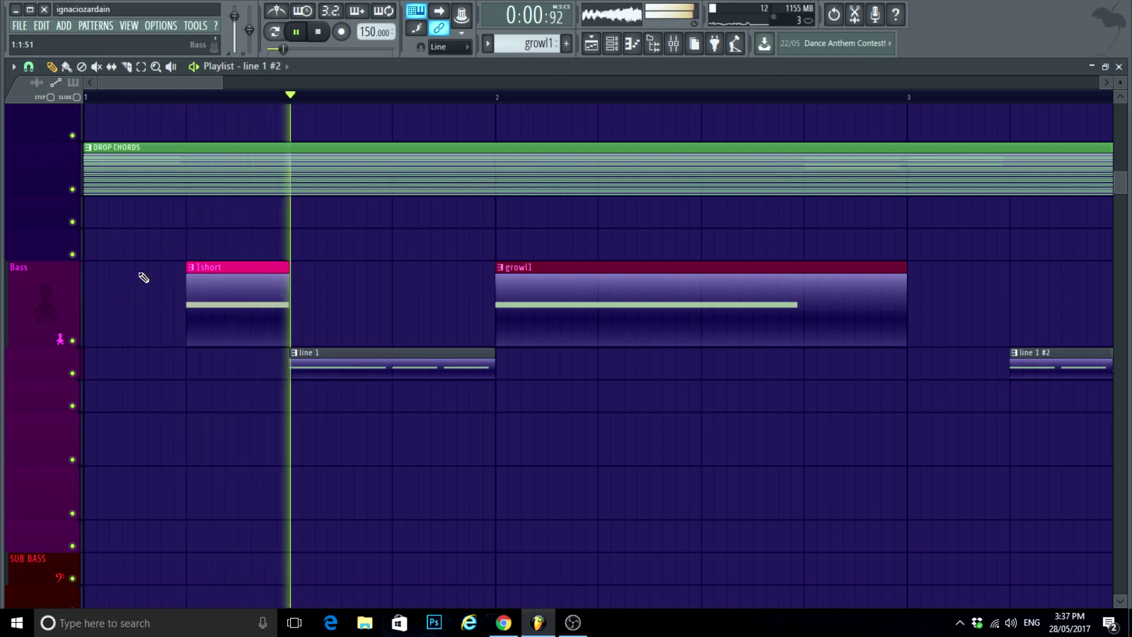
Step: In the line 1 pattern, split the second G4 note into two notes of half its length and close the piano roll
scroll(195, 367, "up", 4)
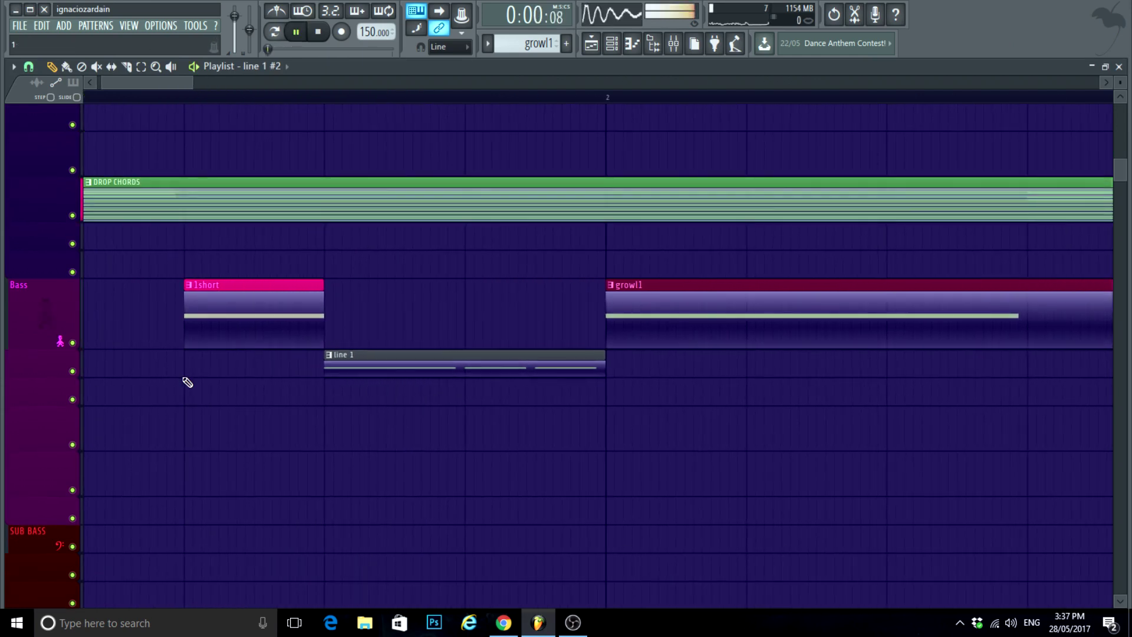
scroll(524, 436, "down", 1)
double_click(515, 343)
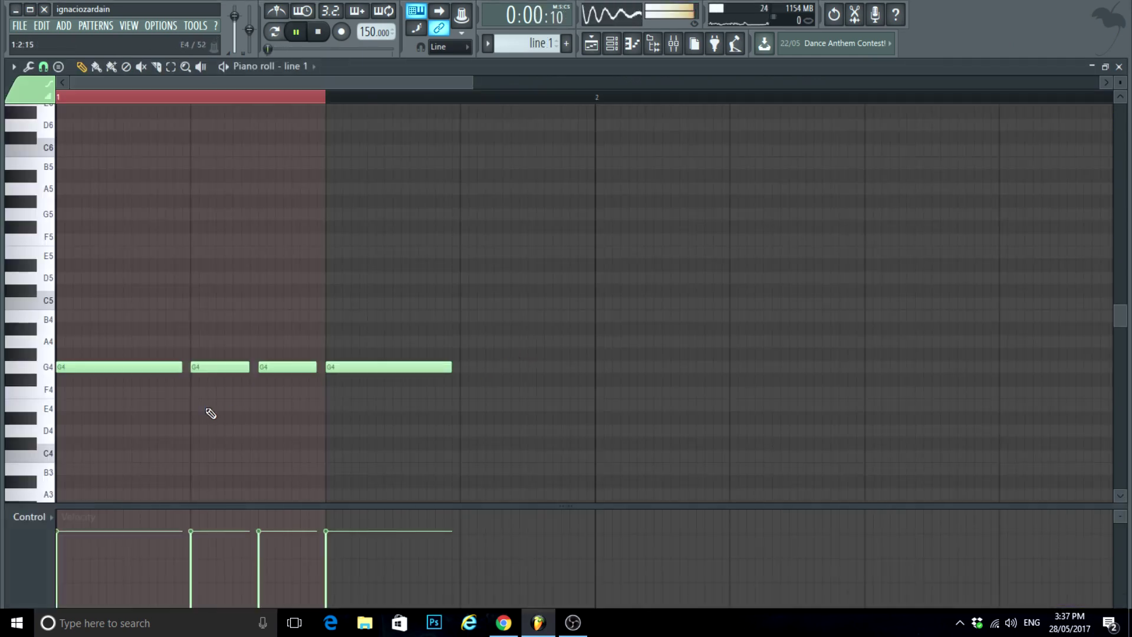
scroll(171, 414, "up", 4)
key("space")
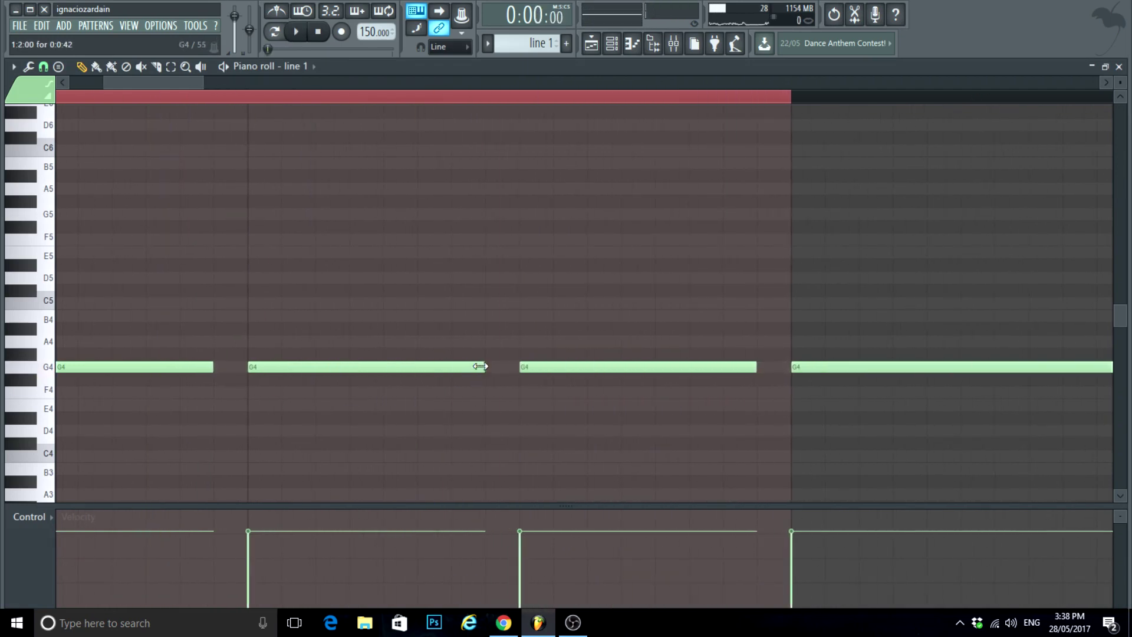
key("space")
scroll(377, 389, "down", 3, "ctrl")
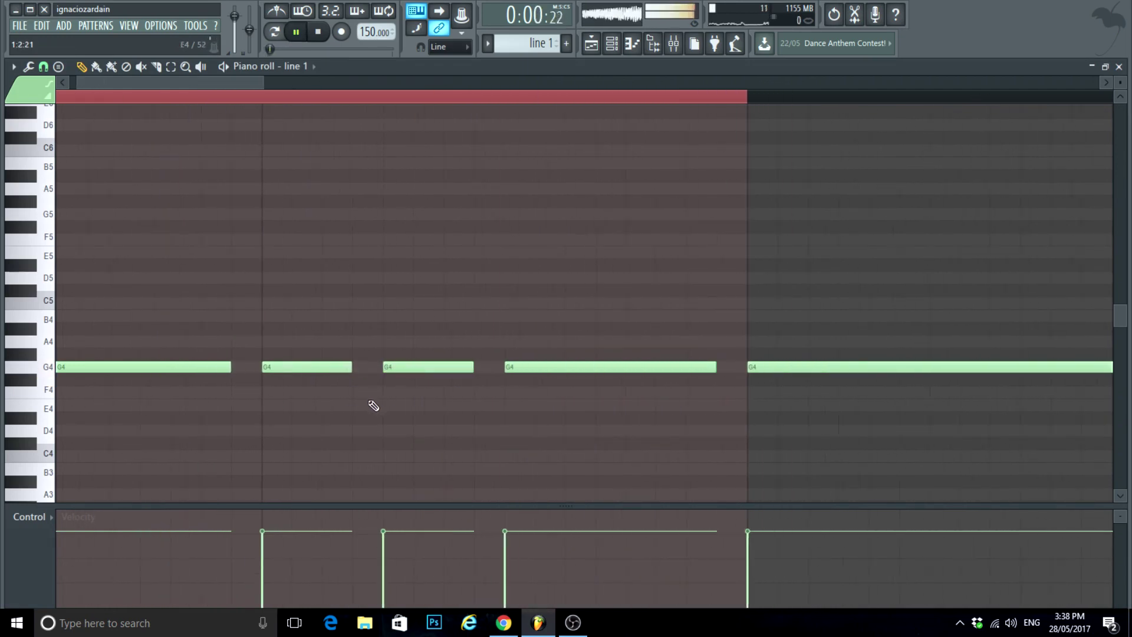
scroll(354, 397, "down", 3)
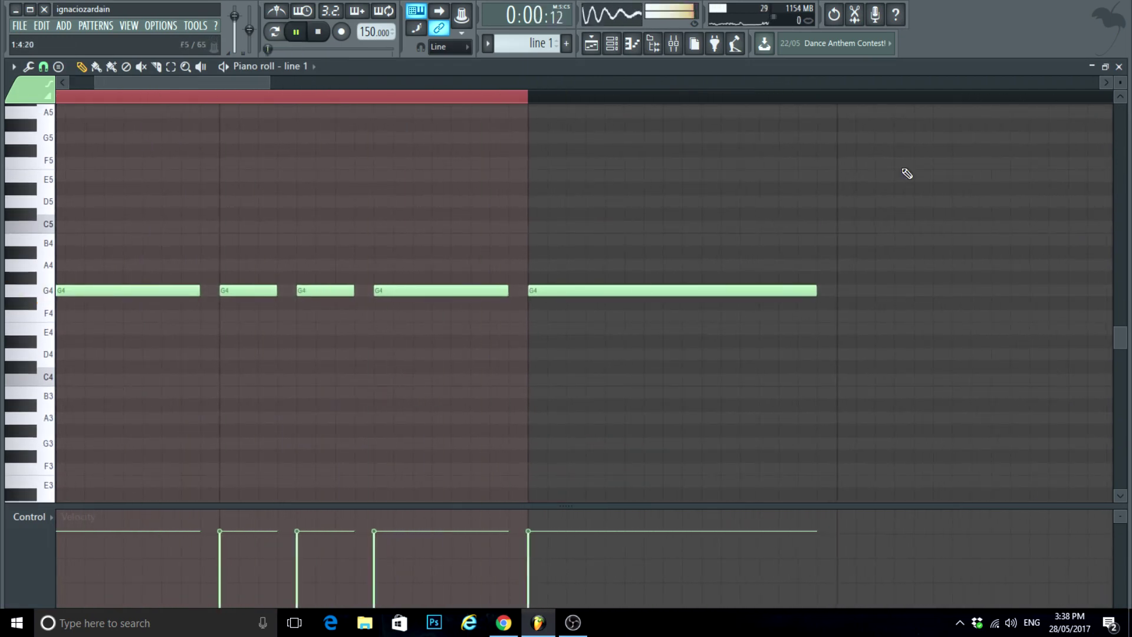
left_click(1118, 67)
Step: Play the playlist to hear the revised line 1 rhythm within the drop
right_click(737, 464)
scroll(613, 458, "down", 3, "ctrl")
scroll(601, 460, "up", 1)
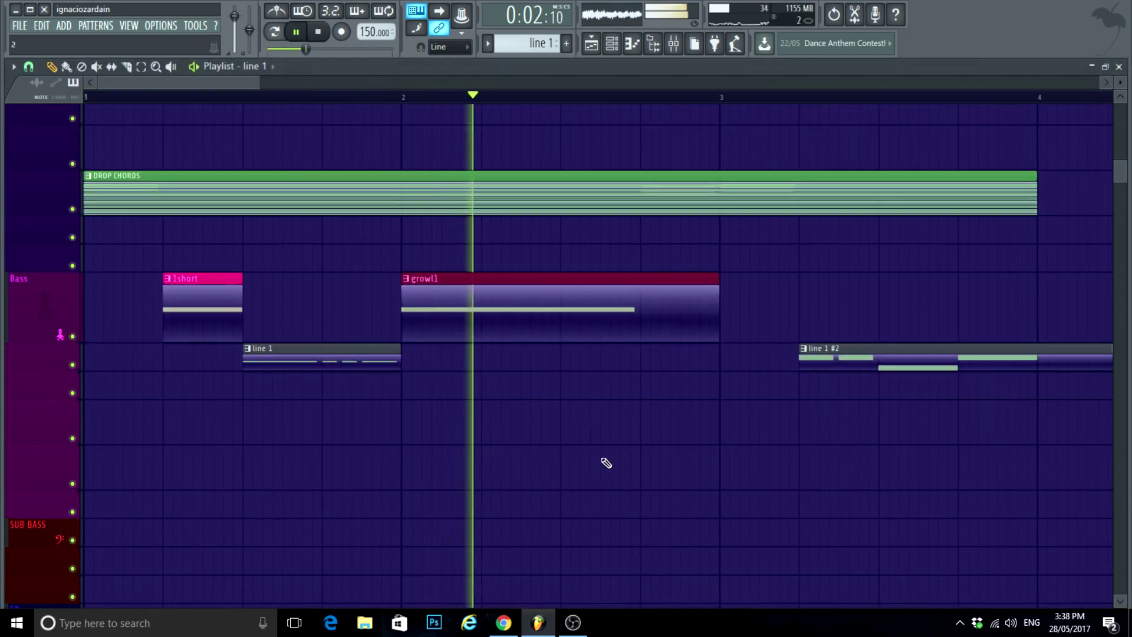
key("space")
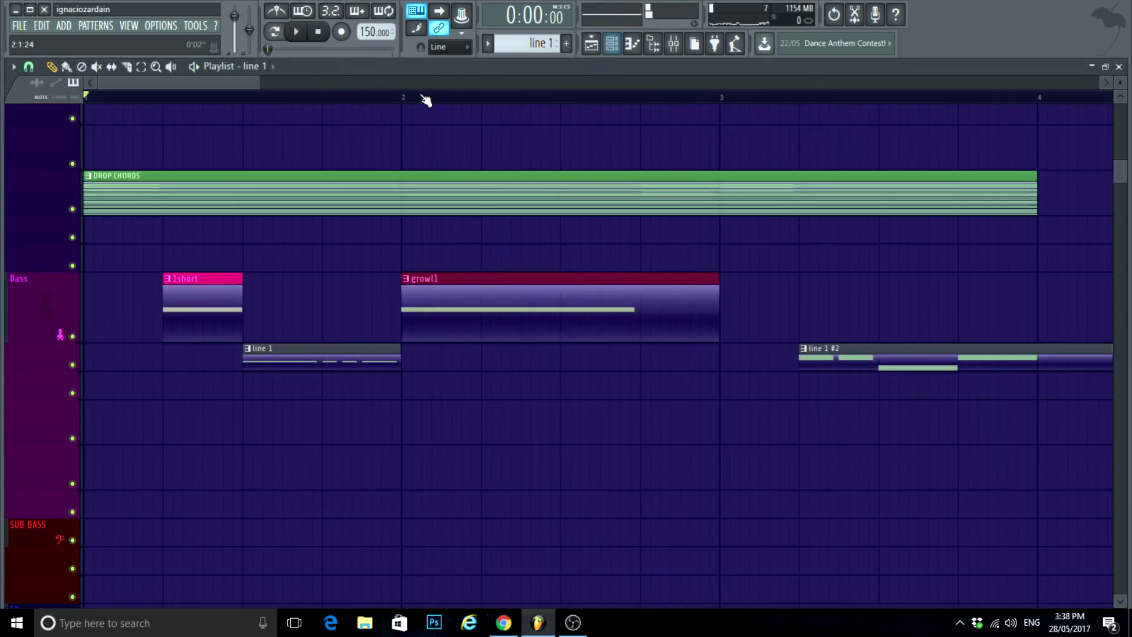
scroll(436, 94, "right", 1)
key("space")
Step: Select the growl1 channel for auditioning and show its track in the mixer
left_click(612, 43)
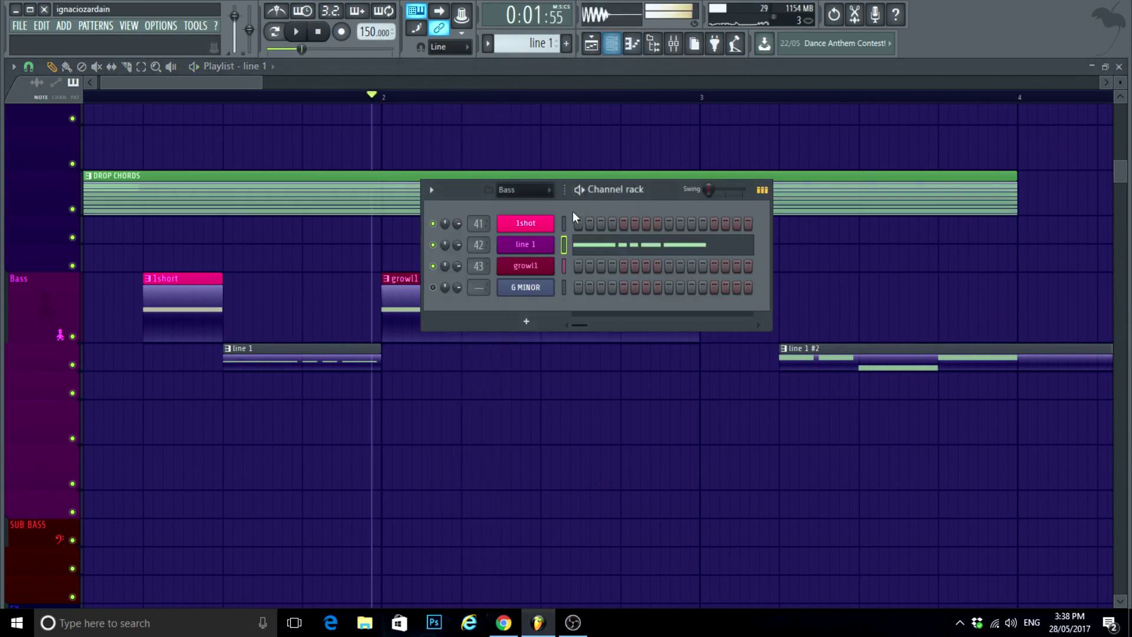
left_click(523, 268)
left_click(672, 44)
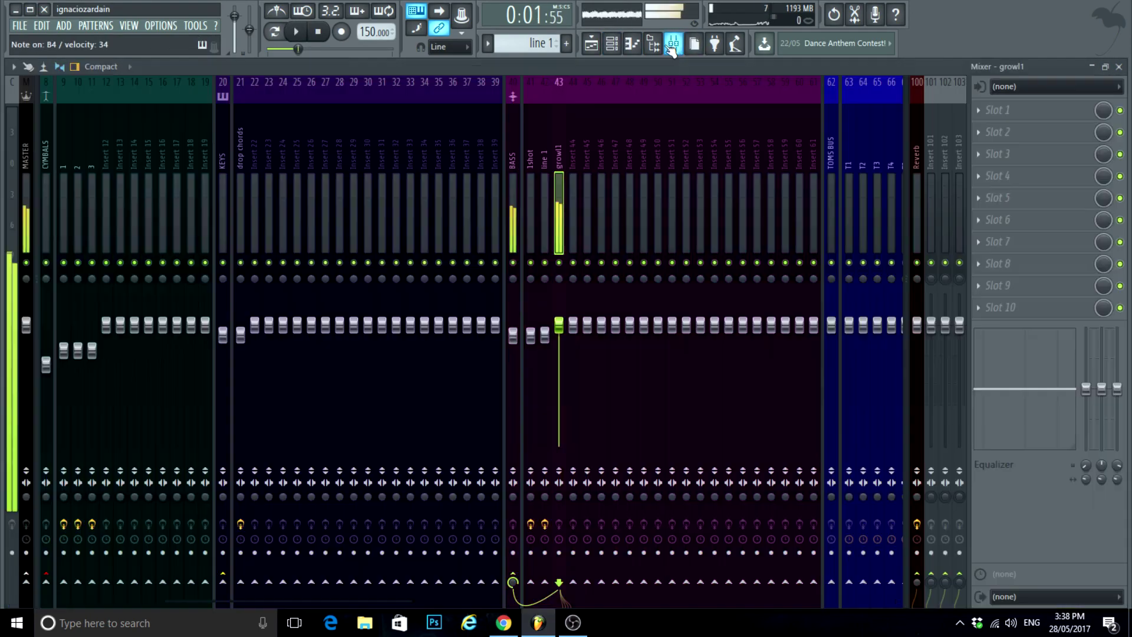
Step: Insert CamelCrusher from the plugin database in the first slot of the growl1 track and load its British Clean patch
left_click(990, 110)
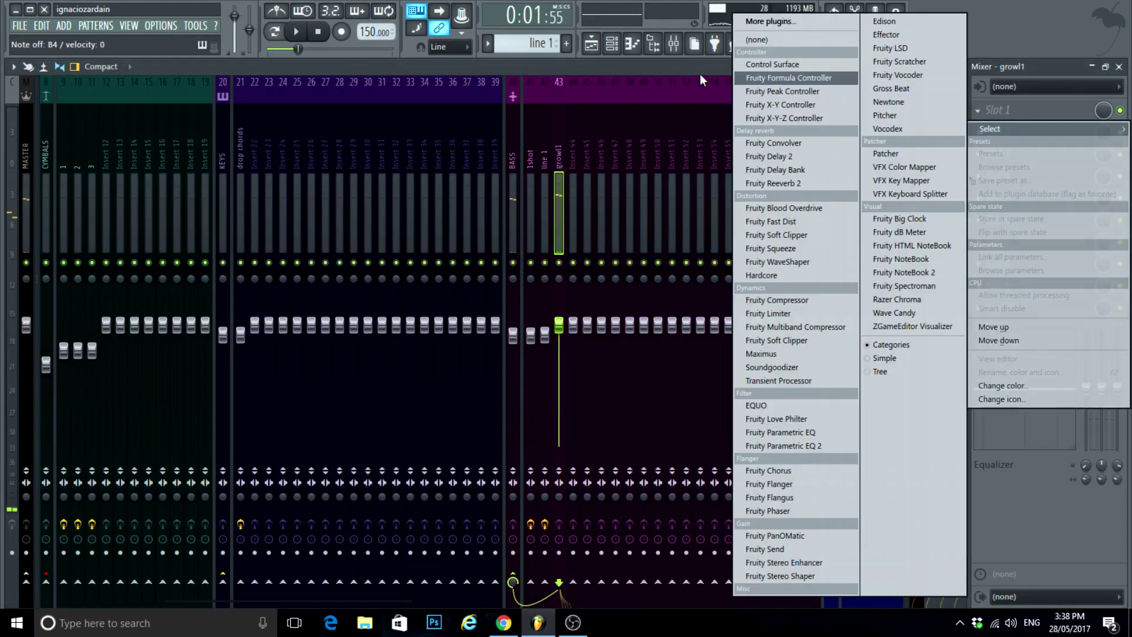
left_click(681, 70)
key("m")
key("alt+F8")
key("m")
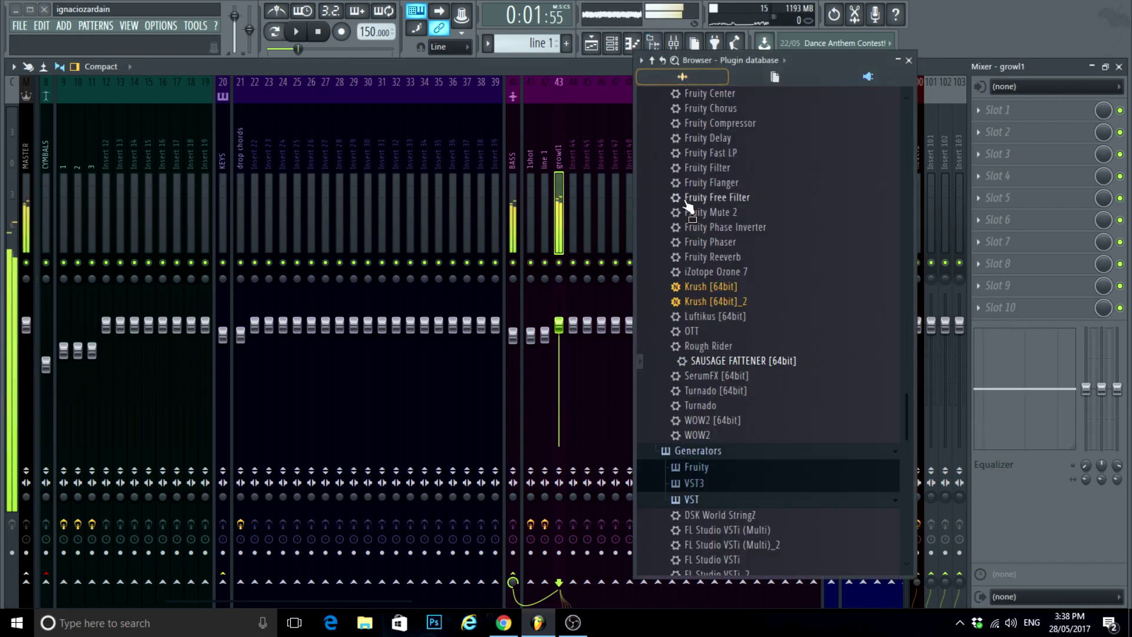
scroll(687, 205, "up", 10)
left_click_drag(713, 228, 1006, 112)
left_click(121, 227)
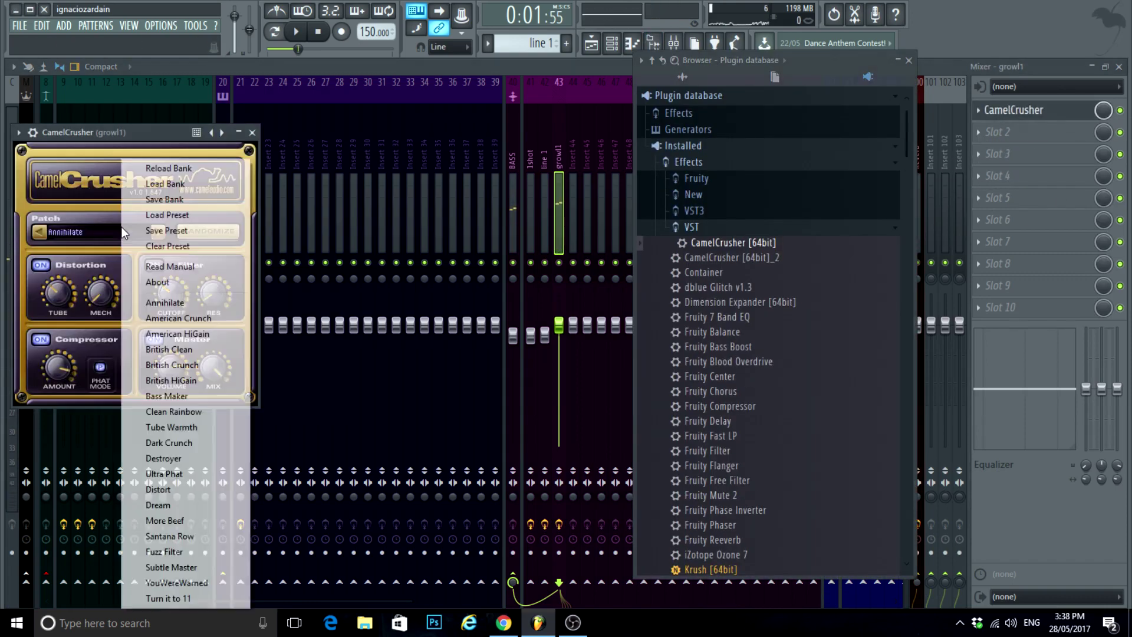
left_click(172, 349)
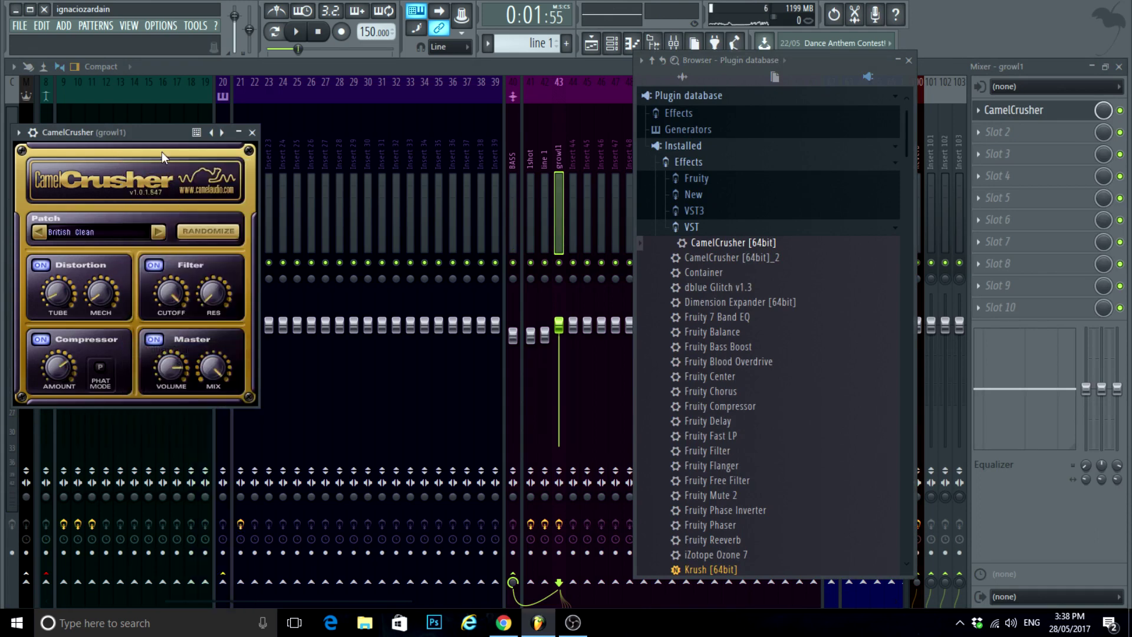
Step: Insert Fruity Stereo Shaper in the second slot of the growl1 track and close the plugin windows and browser
left_click_drag(161, 150, 310, 165)
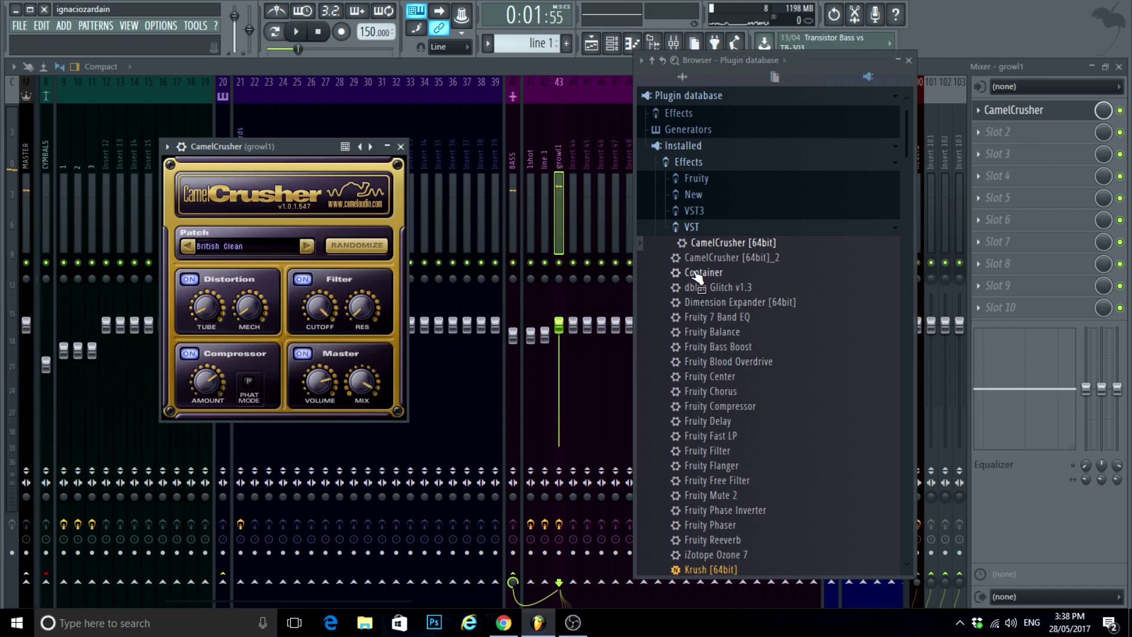
scroll(696, 276, "down", 6)
left_click(979, 131)
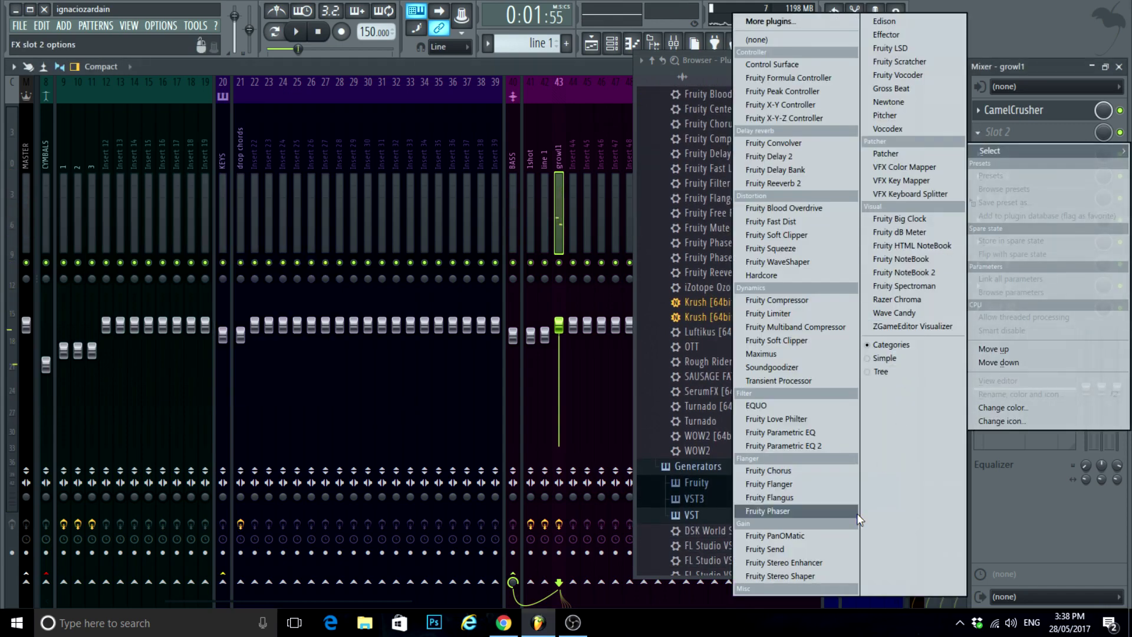
left_click(804, 575)
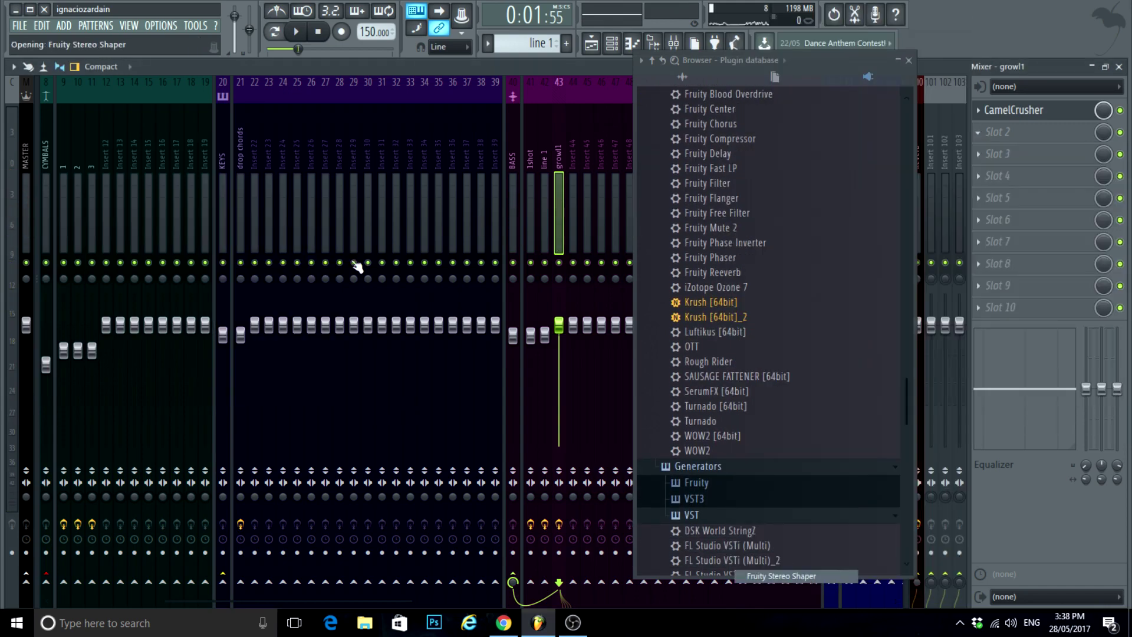
left_click_drag(163, 164, 332, 164)
left_click(412, 157)
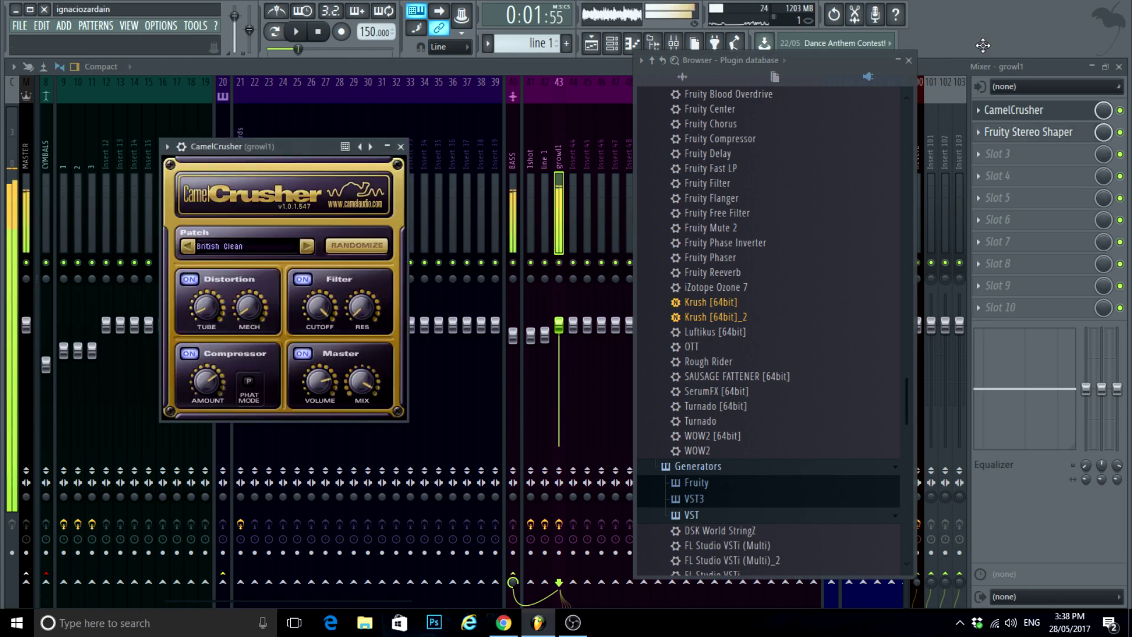
left_click(908, 59)
left_click(401, 146)
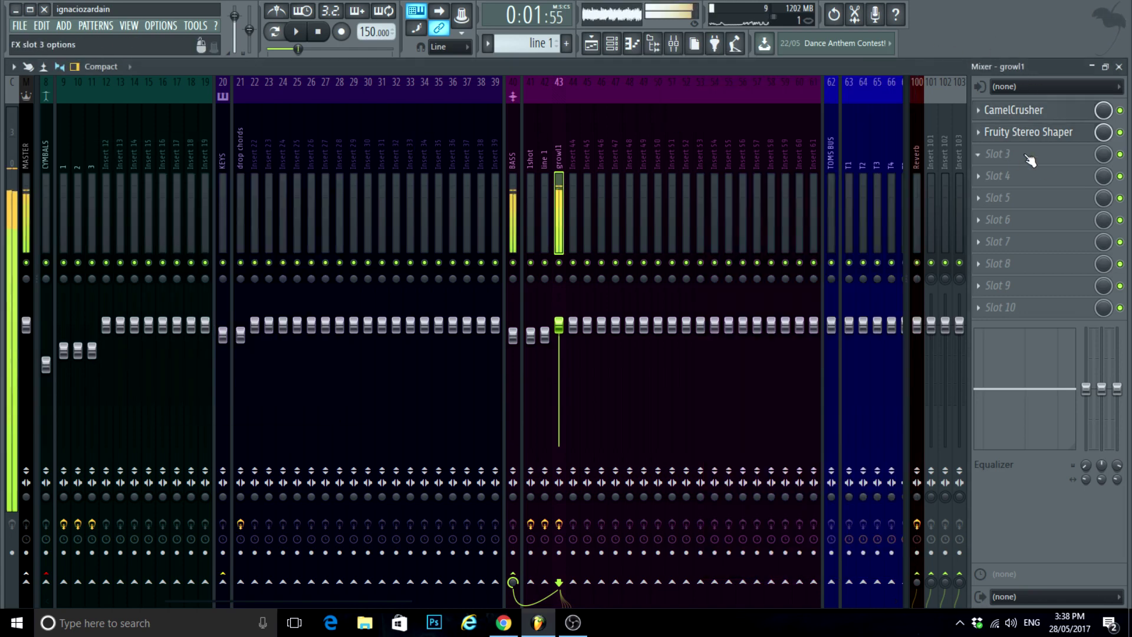
Step: Insert Fruity Parametric EQ 2 in slot 3 of the growl1 track, cutting bands 3 and 6, boosting band 5 and slightly lowering the high shelf
left_click(986, 153)
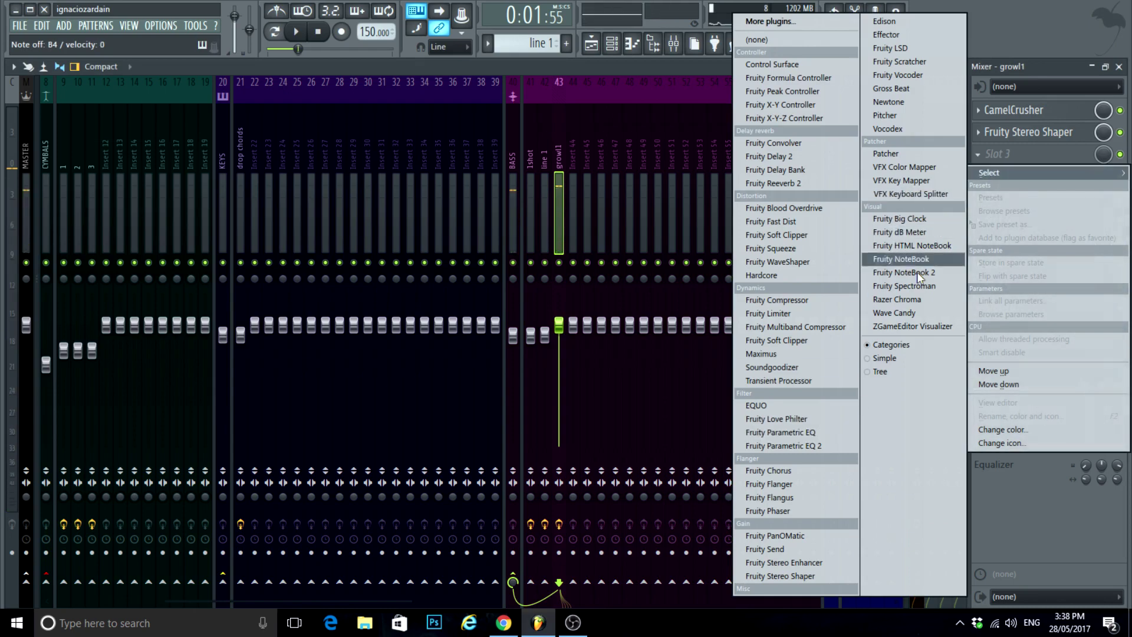
left_click(791, 447)
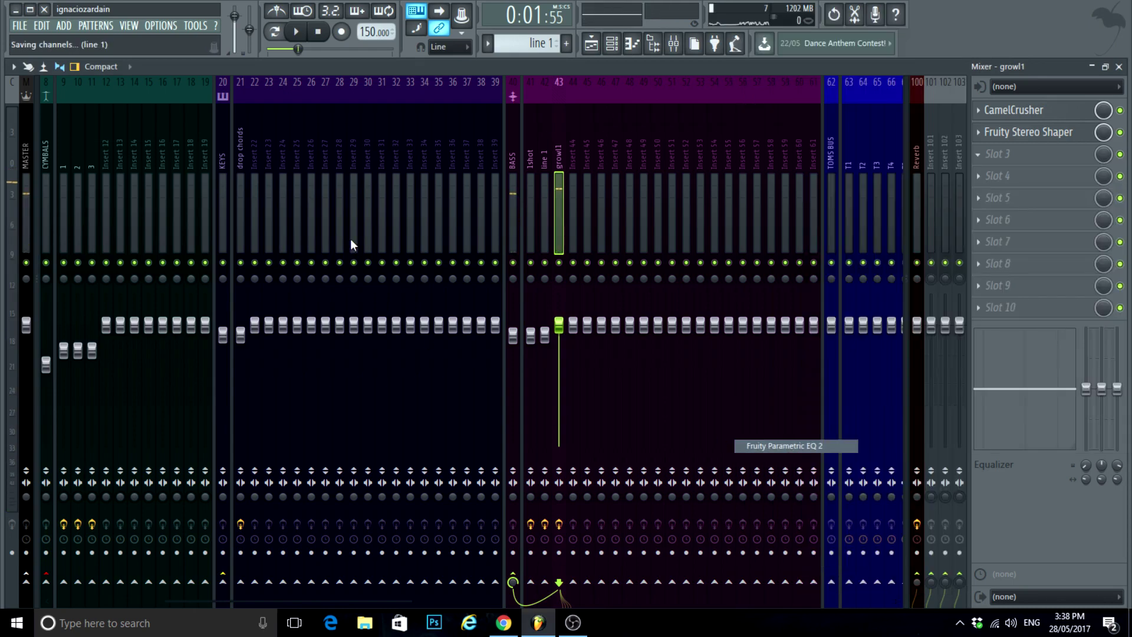
left_click_drag(315, 176, 630, 153)
left_click_drag(490, 261, 636, 266)
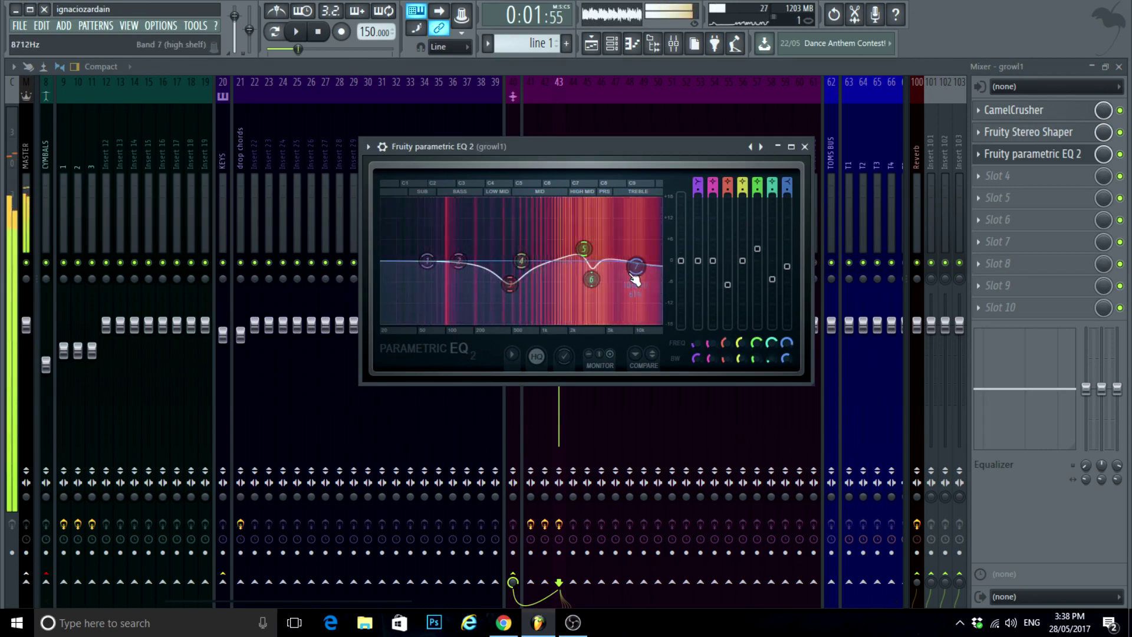
Step: Insert a second Fruity Parametric EQ 2 in slot 4, cut a deep narrow notch with band 6 near 5 kHz, and close both EQ windows
left_click(981, 176)
mouse_move(991, 195)
left_click(819, 445)
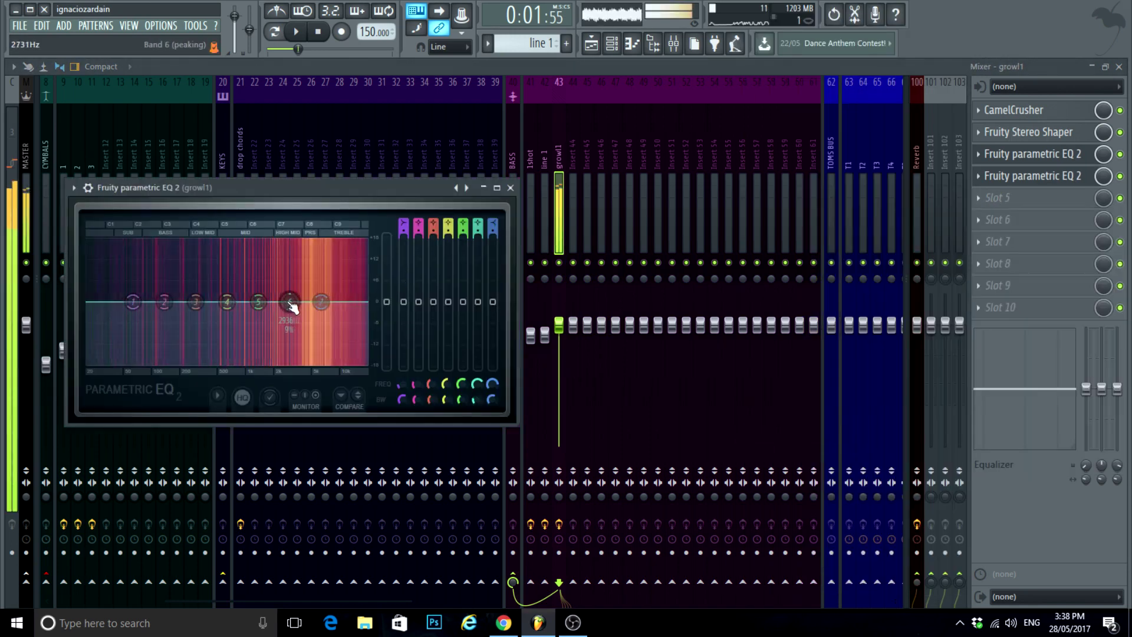
left_click_drag(293, 303, 314, 362)
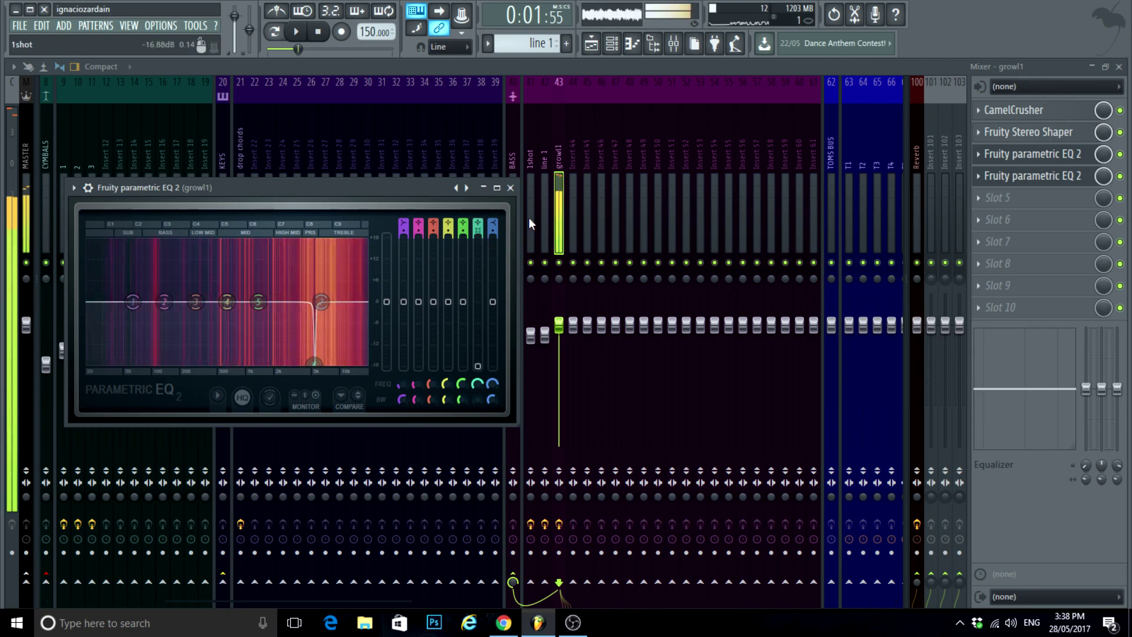
left_click(511, 188)
left_click(807, 146)
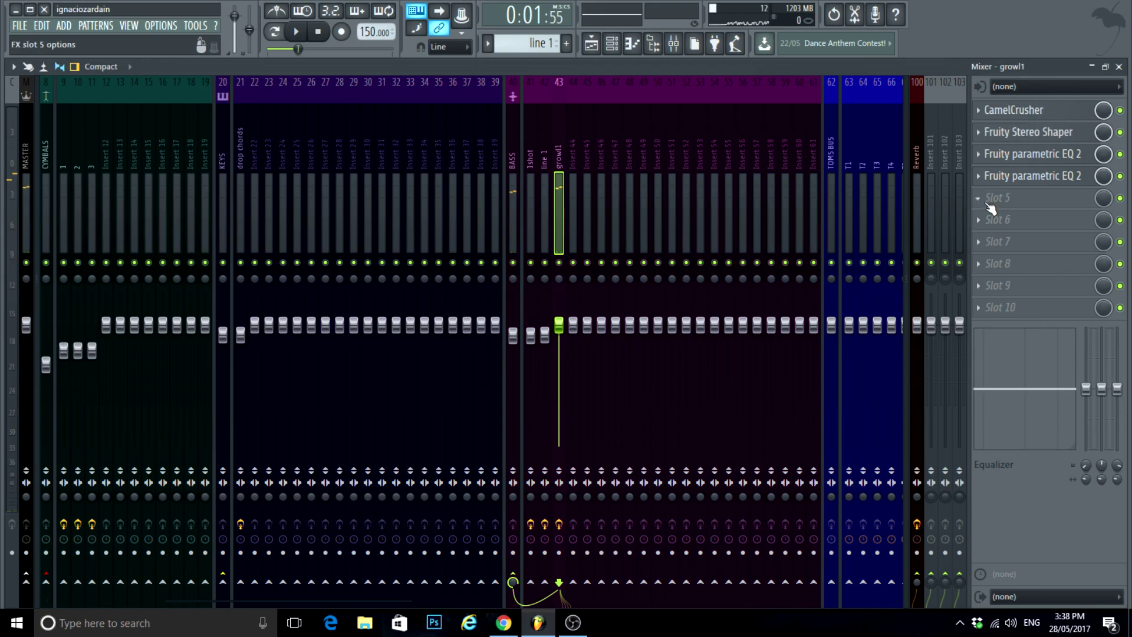
Step: Insert SAUSAGE FATTENER from the plugin database in slot 5 of growl1, with Fatness at 8.0% and Color at 12.0%
left_click(986, 204)
left_click(630, 68)
key("alt+F8")
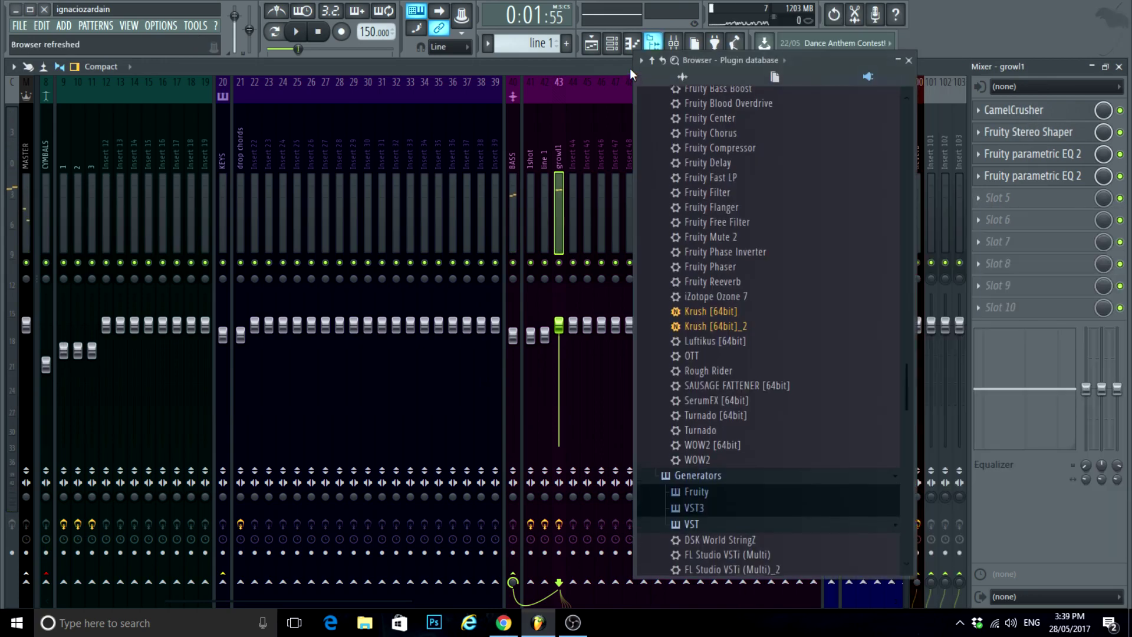
left_click_drag(757, 396, 1036, 196)
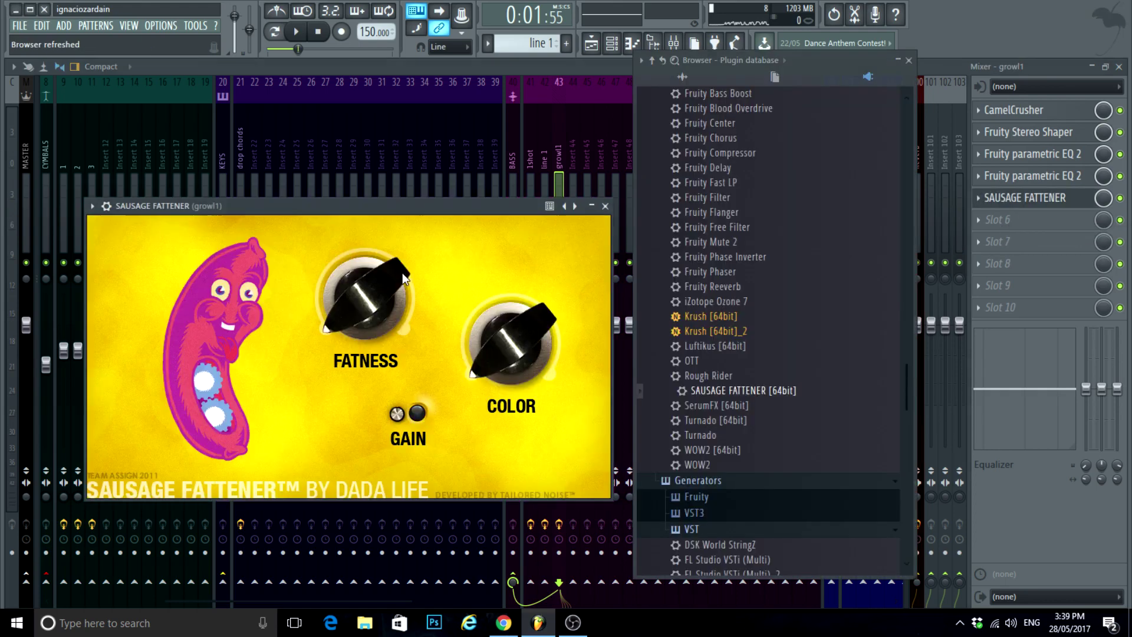
left_click_drag(361, 299, 348, 316)
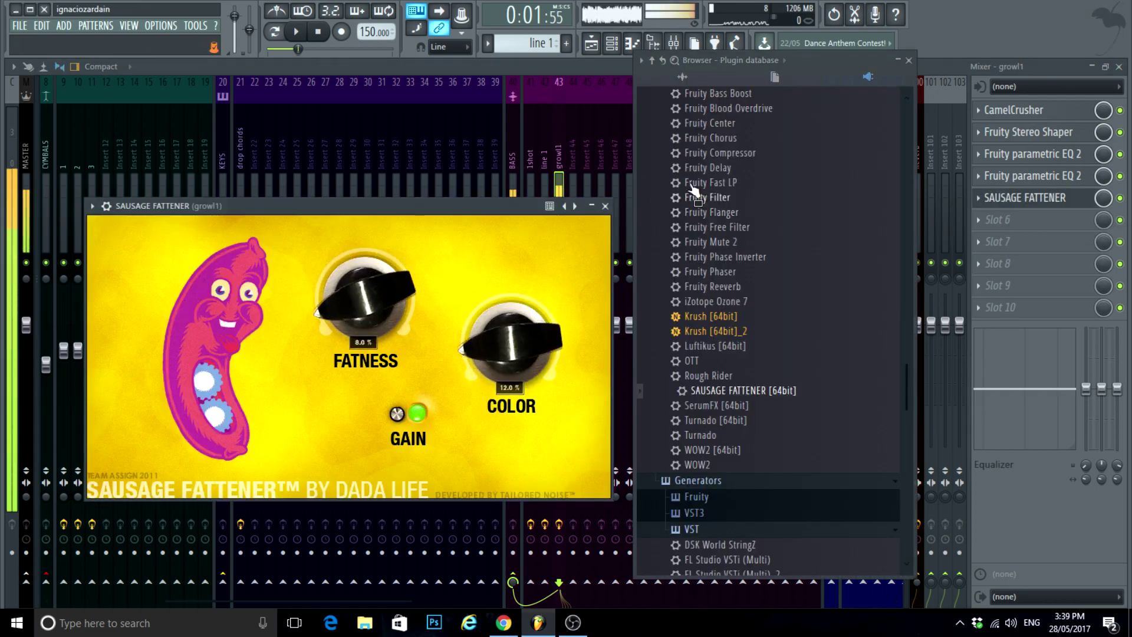
Step: Insert Fruity WaveShaper in slot 6 of the growl1 track, and close the browser, mixer and plugin windows
left_click(986, 218)
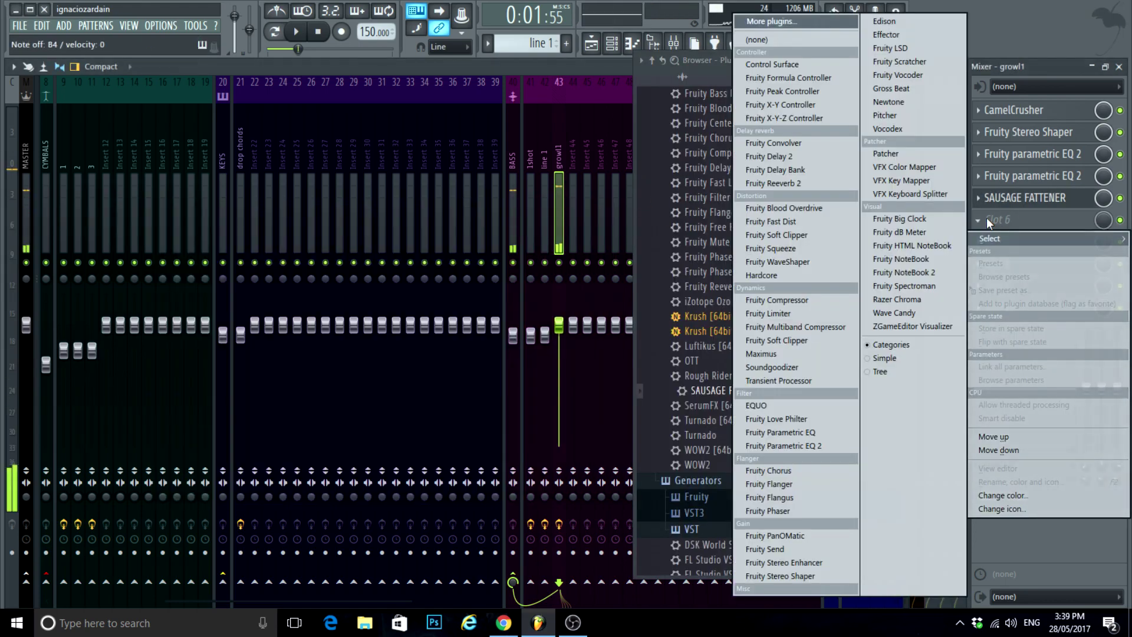
left_click(788, 263)
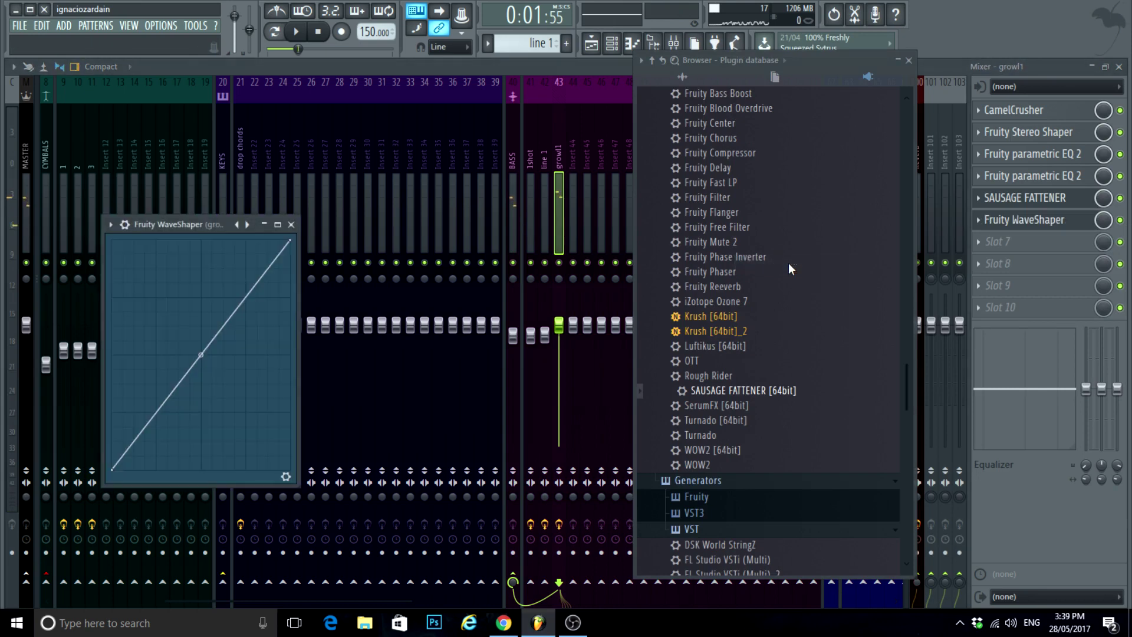
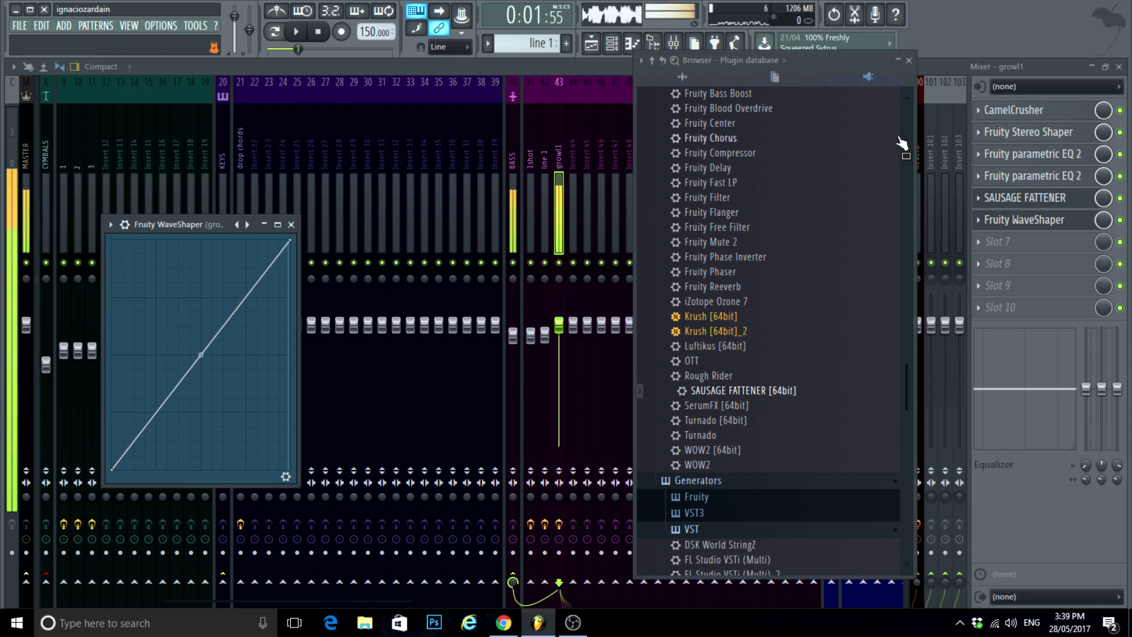
left_click(908, 60)
left_click(1120, 67)
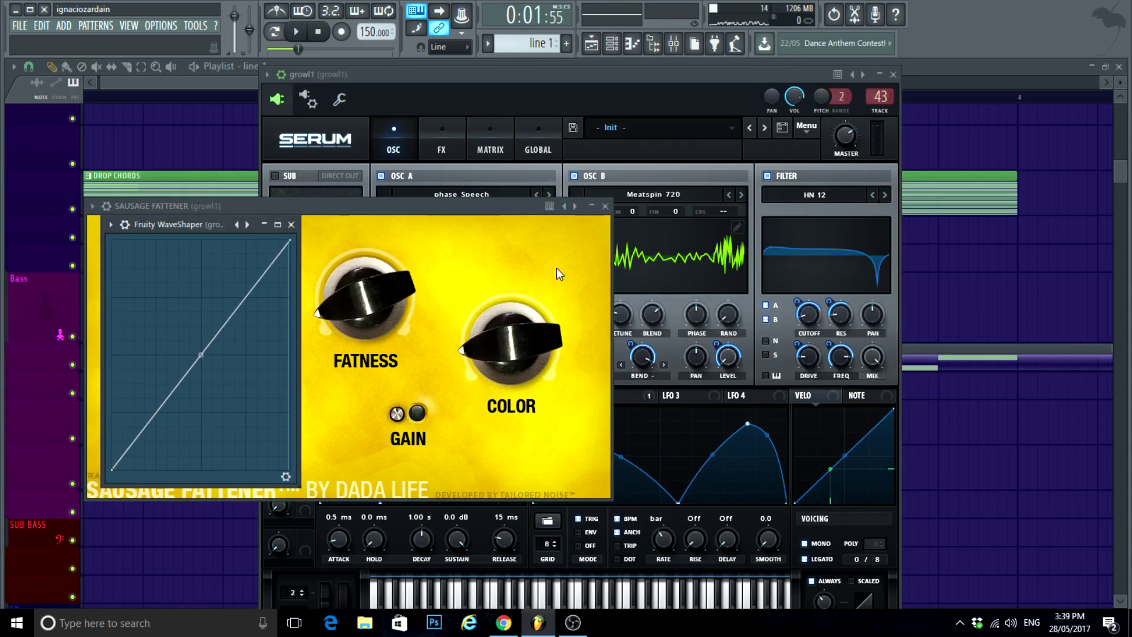
left_click(606, 210)
left_click(293, 224)
left_click(863, 74)
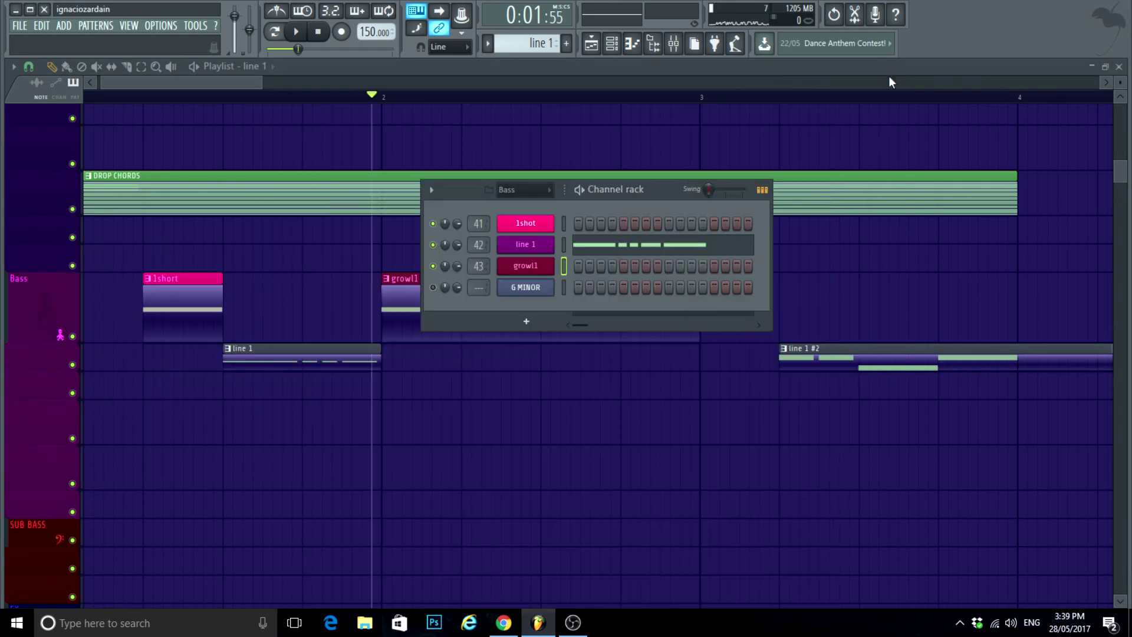
Step: Play the playlist from bar 1 to hear the processed growl1 within the drop
left_click(615, 40)
scroll(159, 118, "down", 2)
left_click(86, 96)
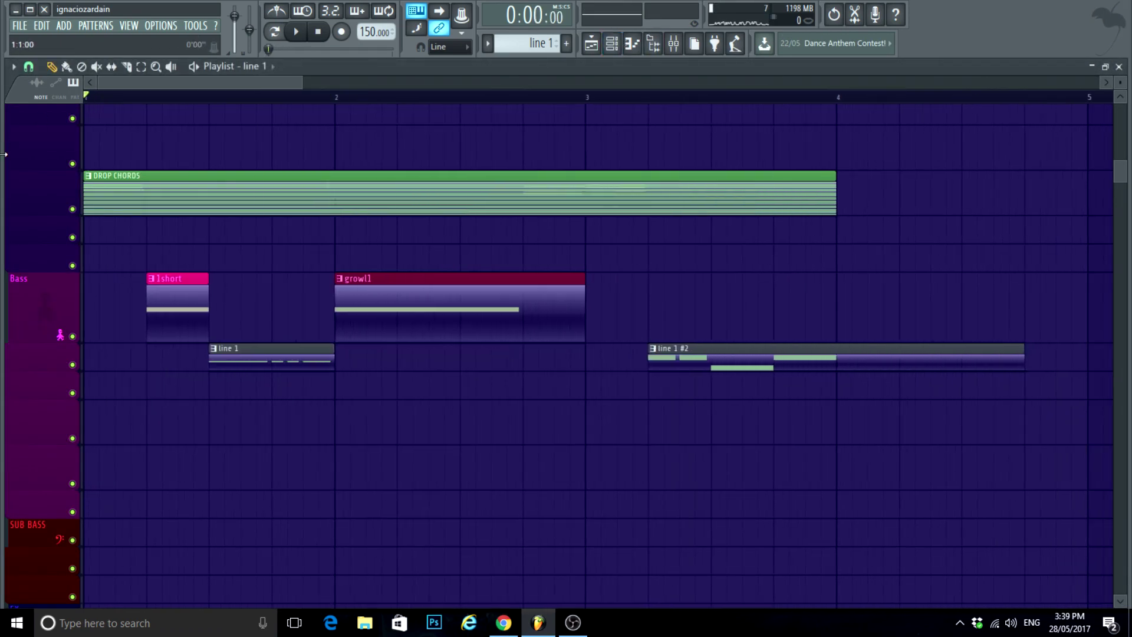
key("space")
scroll(260, 448, "down", 1)
scroll(264, 451, "down", 1)
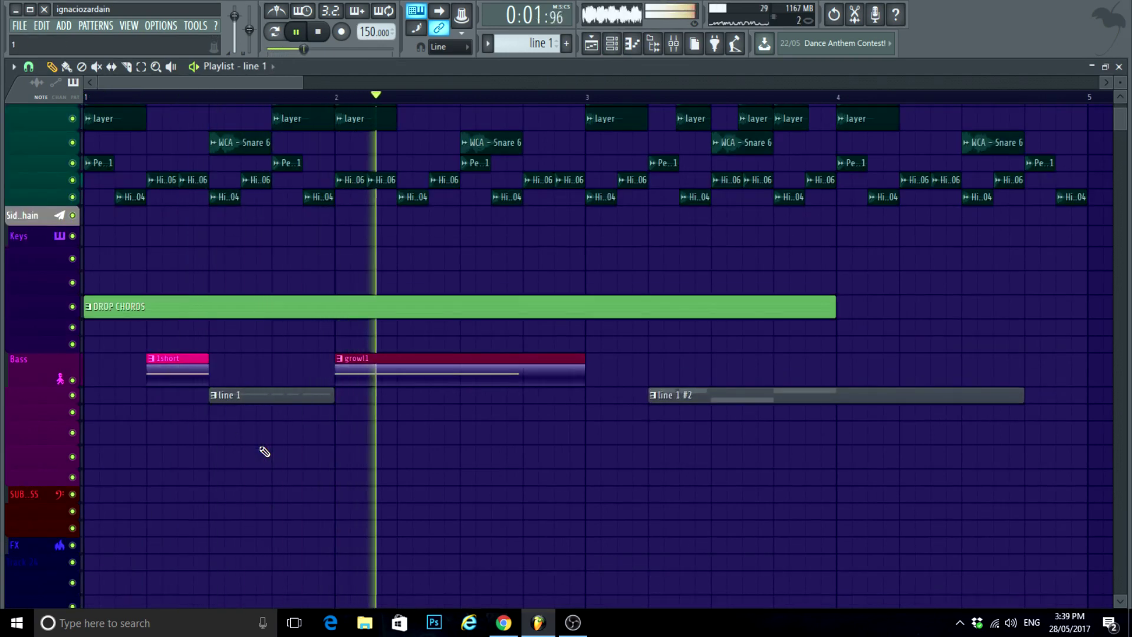
scroll(382, 467, "down", 2)
scroll(655, 440, "down", 1)
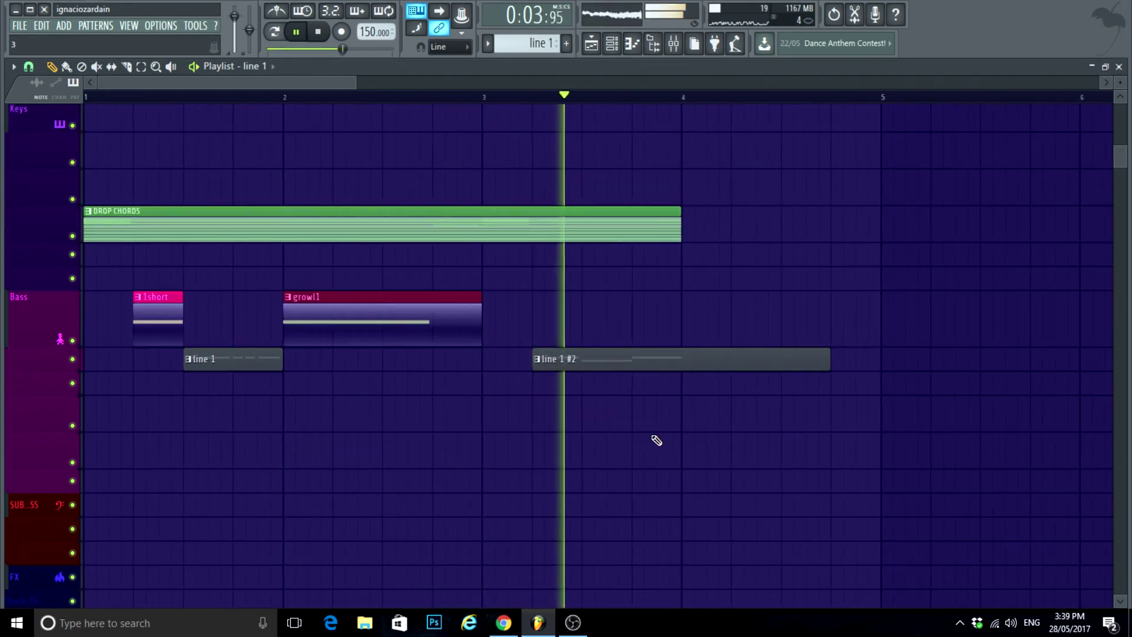
scroll(633, 432, "up", 2)
key("space")
key("space")
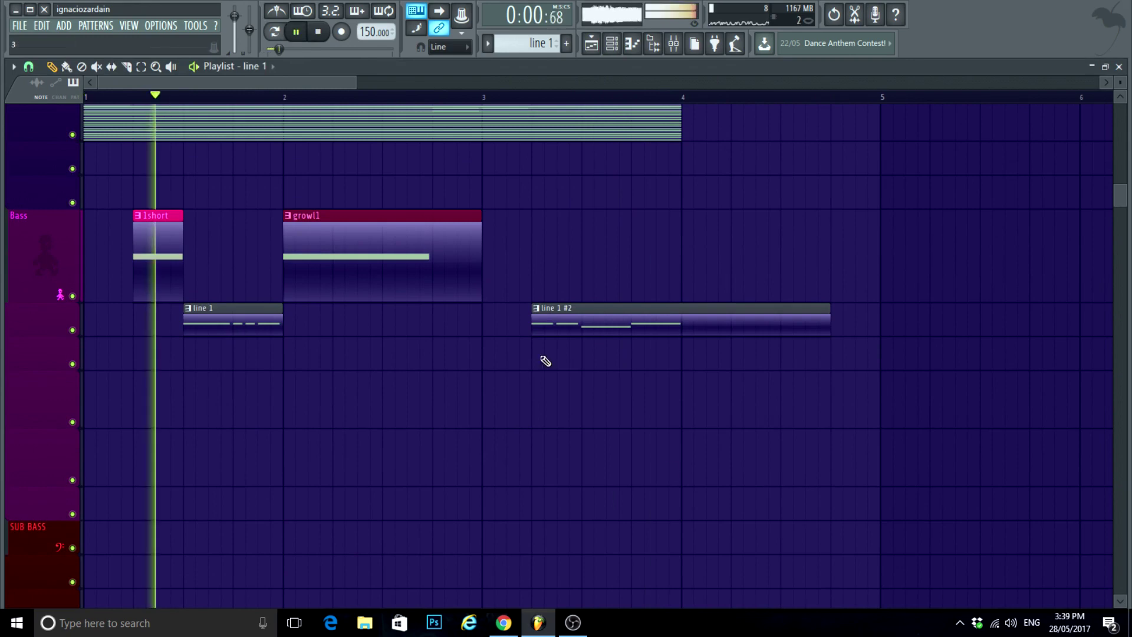
Step: Delete the line 1 #2 clip from the playlist and play the drop again from the start
right_click(626, 315)
scroll(168, 218, "down", 1)
key("space")
key("space")
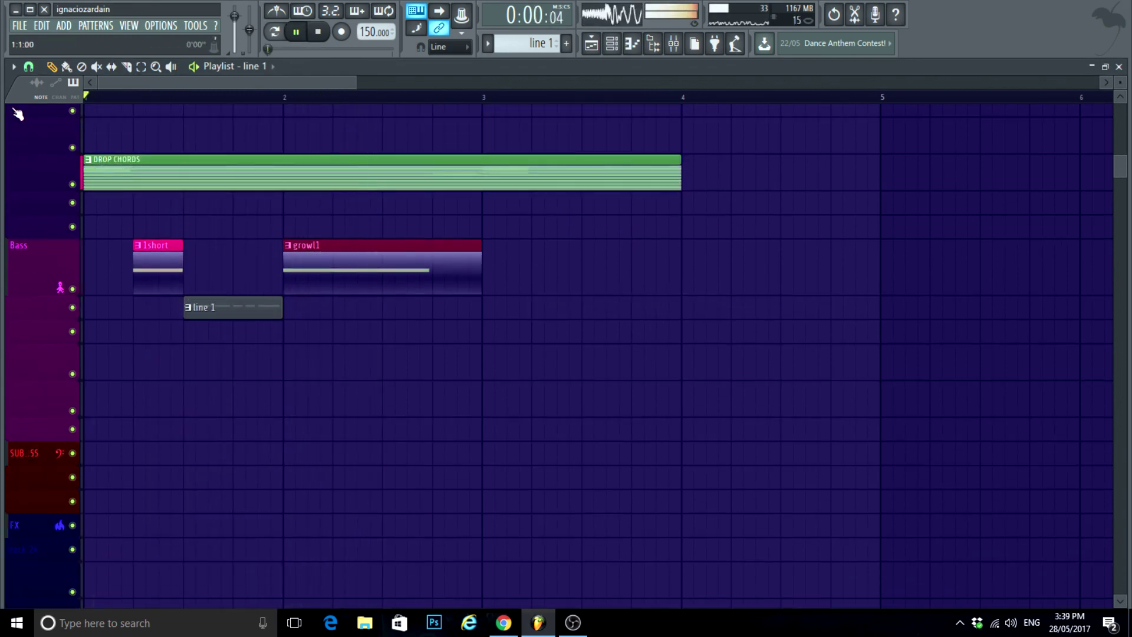
scroll(147, 344, "up", 2)
scroll(208, 368, "down", 4)
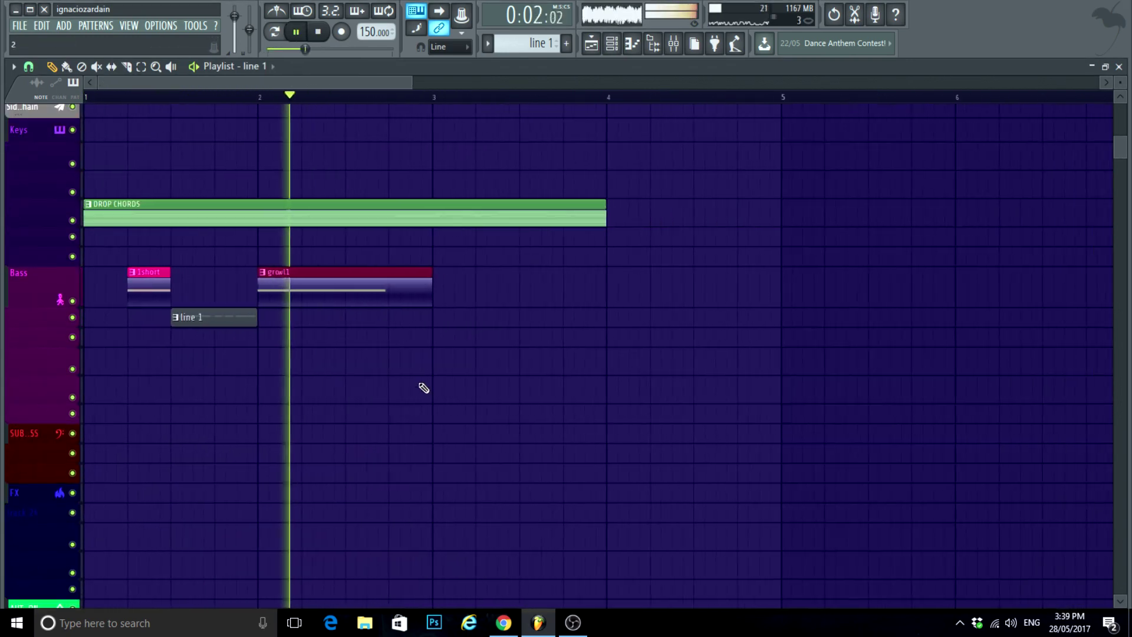
scroll(424, 390, "up", 2)
scroll(495, 344, "up", 2)
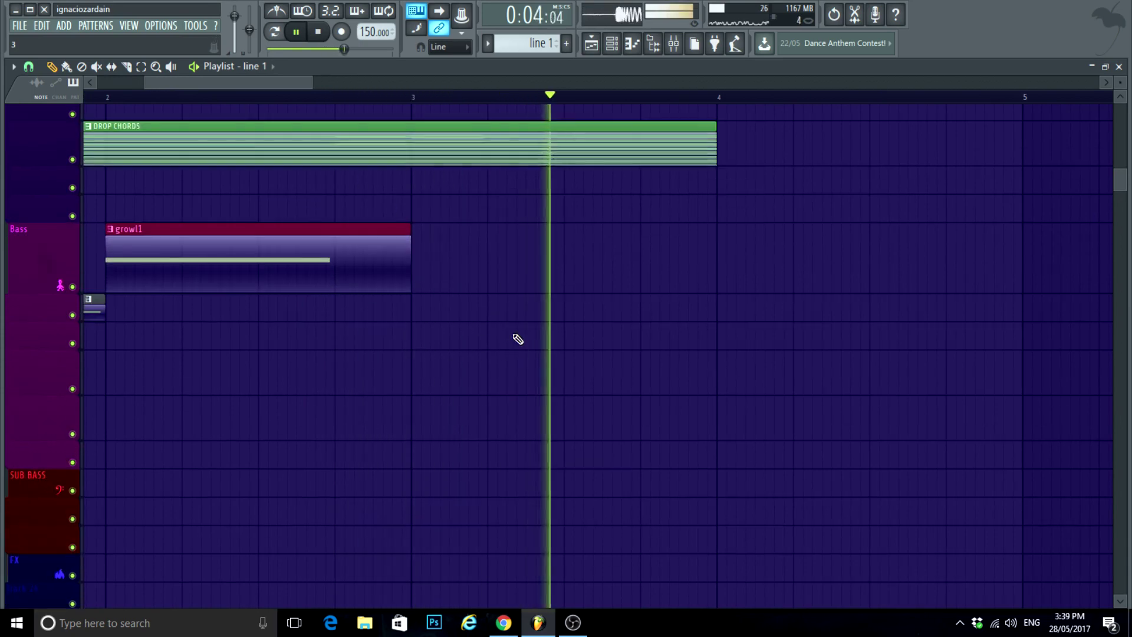
key("space")
Step: Add a new Serum [64bit] instrument from the plugin database to the Bass group of the channel rack
left_click(612, 45)
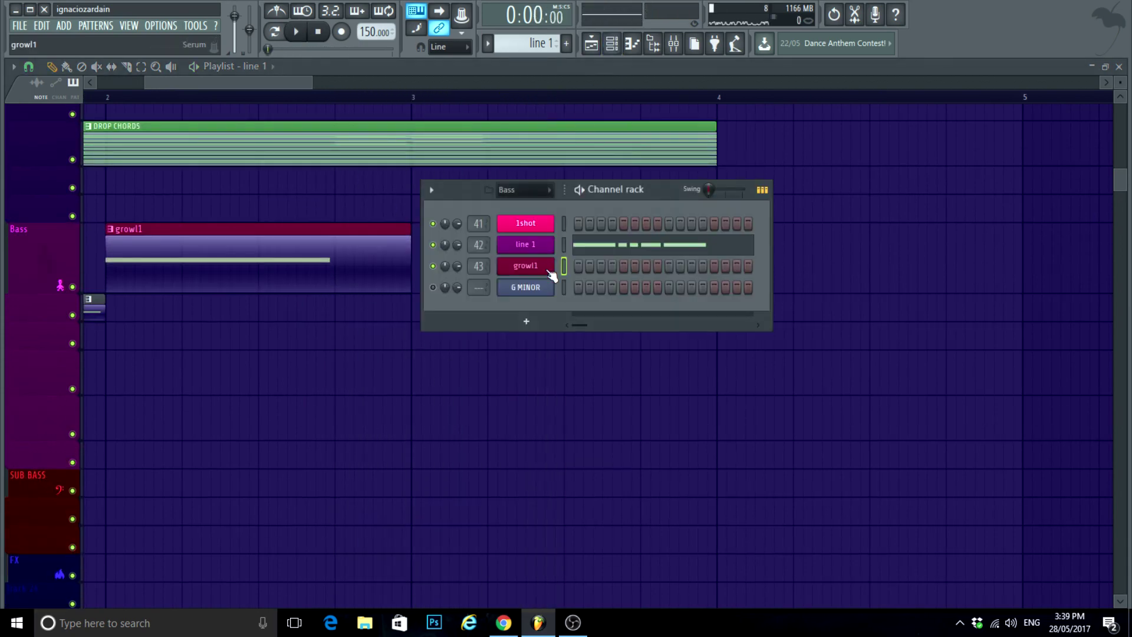
left_click(652, 44)
scroll(701, 501, "down", 3)
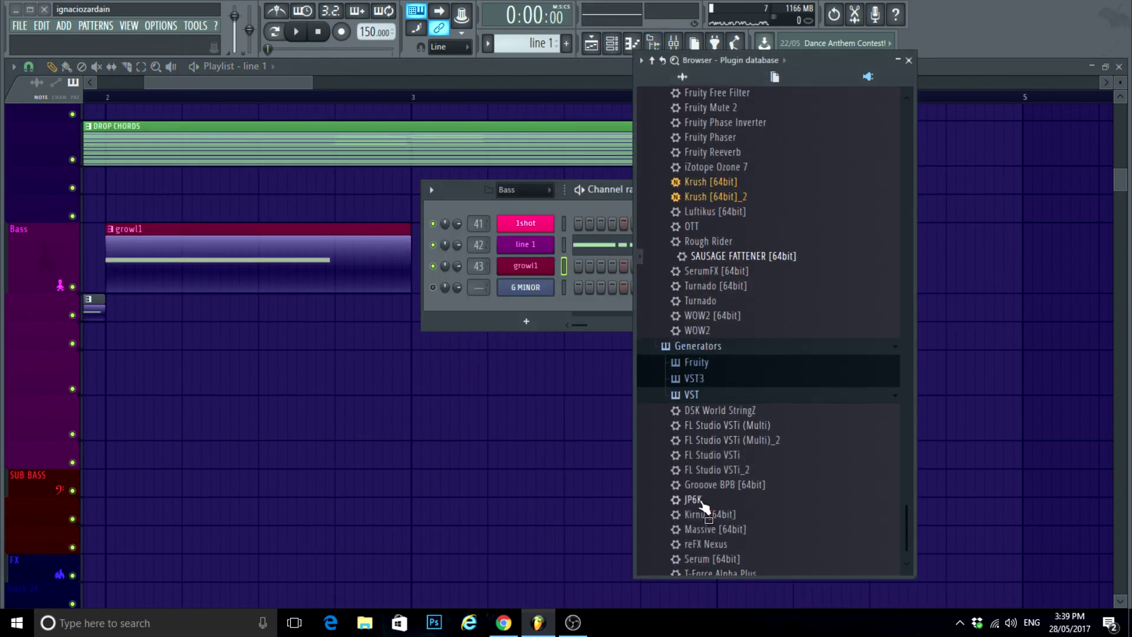
left_click_drag(707, 553, 510, 311)
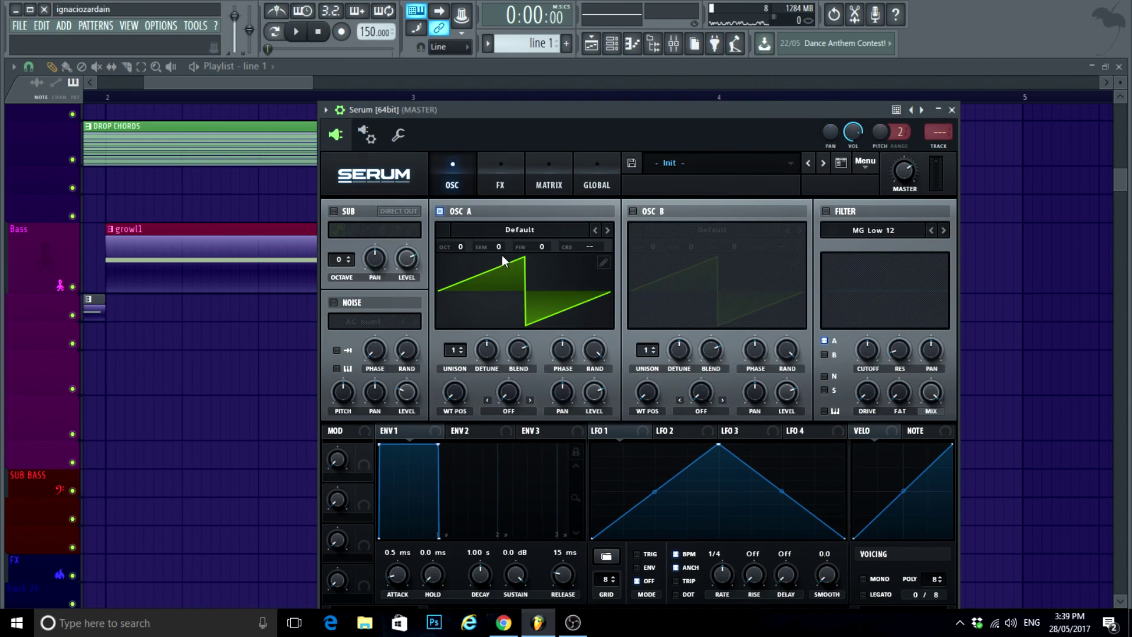
Step: Set the octave of Serum's OSC A to -2 and load the Swine user wavetable into it
left_click_drag(458, 247, 458, 263)
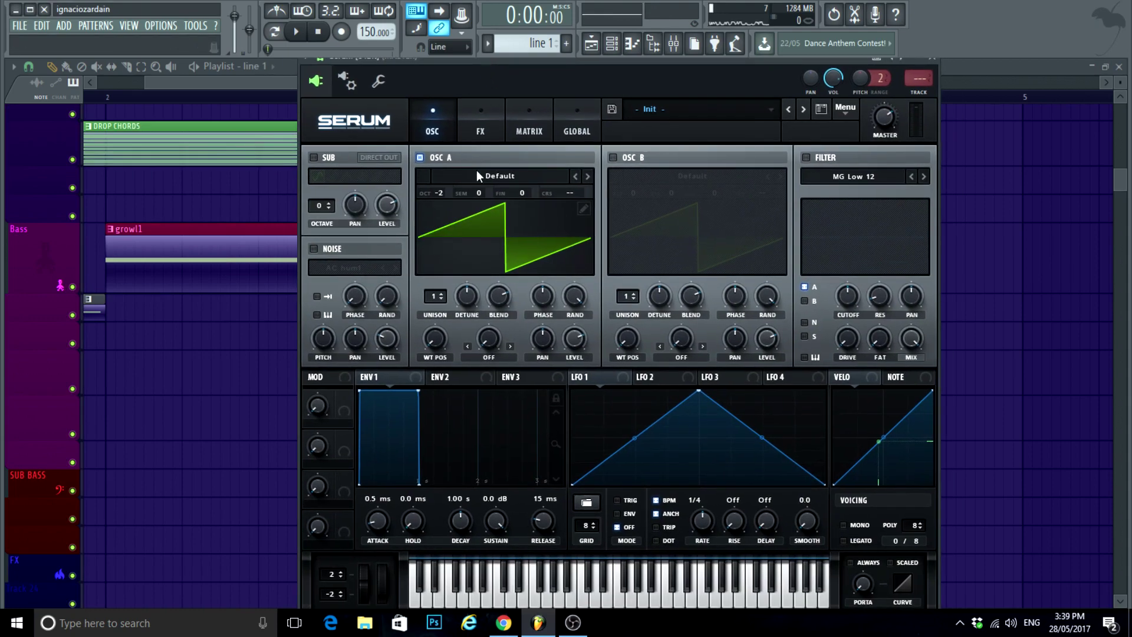
left_click(472, 176)
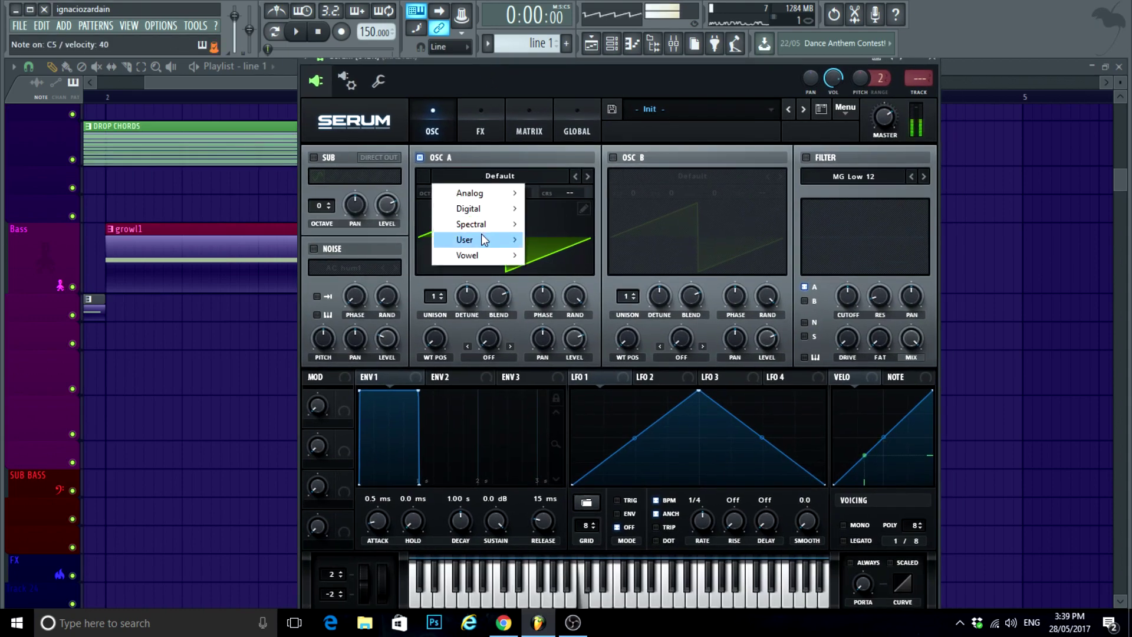
mouse_move(472, 239)
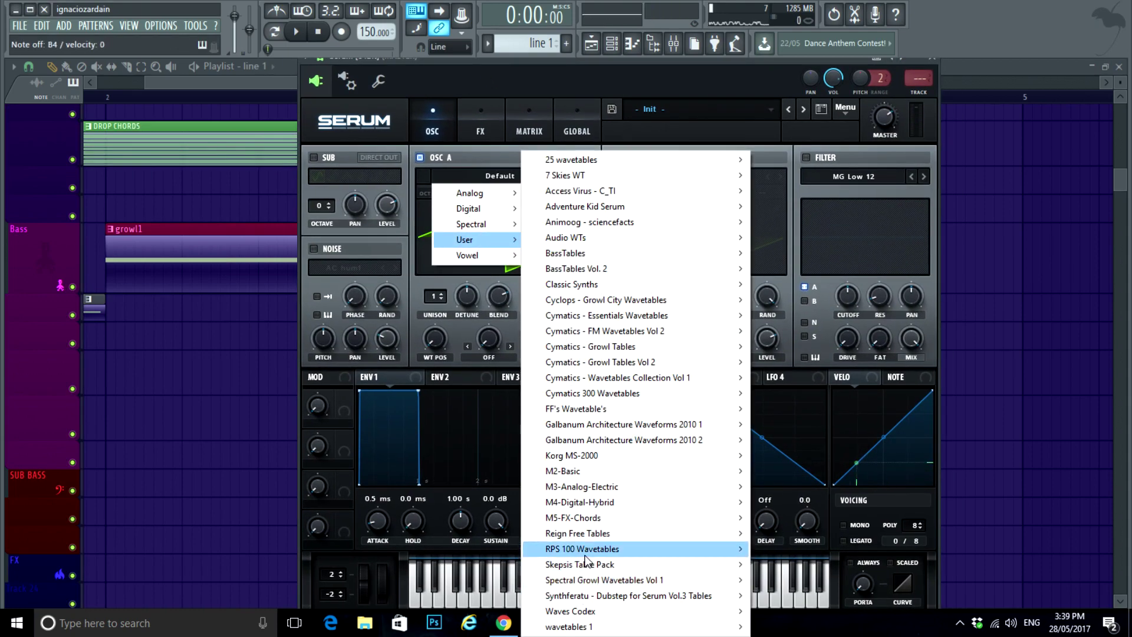
mouse_move(586, 549)
left_click(961, 375)
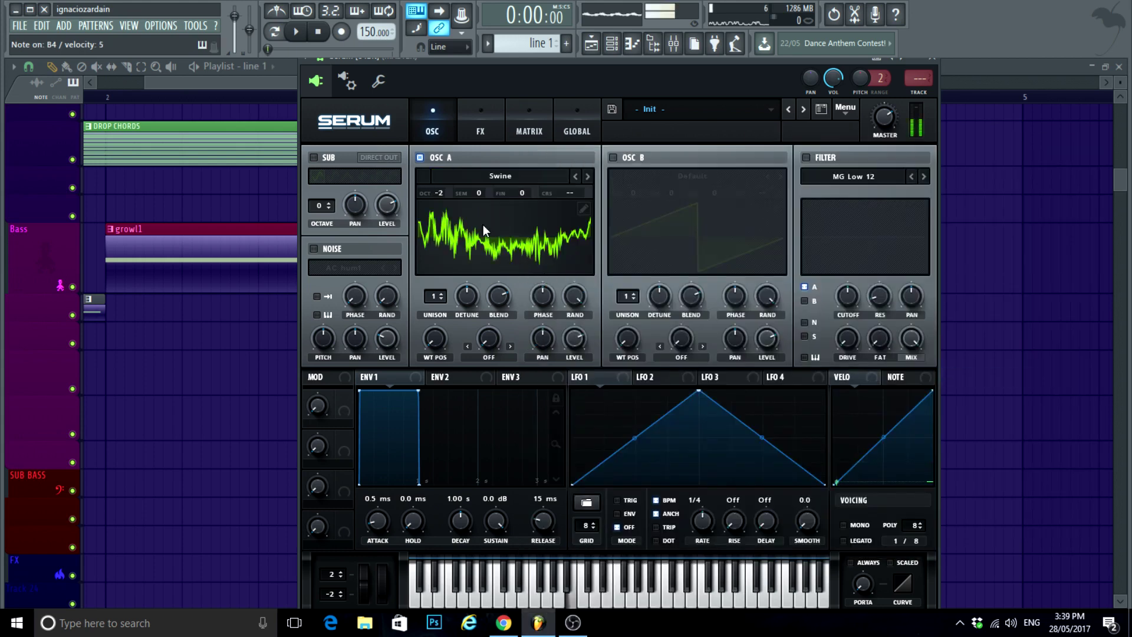
Step: Assign the first Serum macro to the wavetable position of OSC A
mouse_move(439, 346)
left_mouse_down()
mouse_move(485, 227)
mouse_move(435, 357)
left_mouse_up()
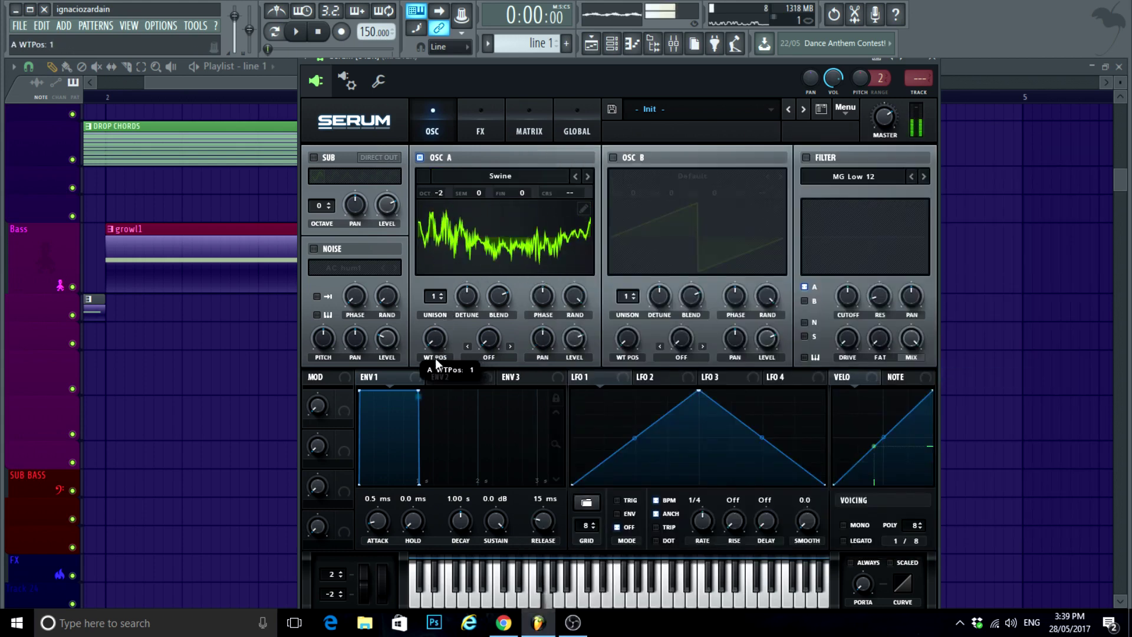
left_click_drag(342, 415, 439, 348)
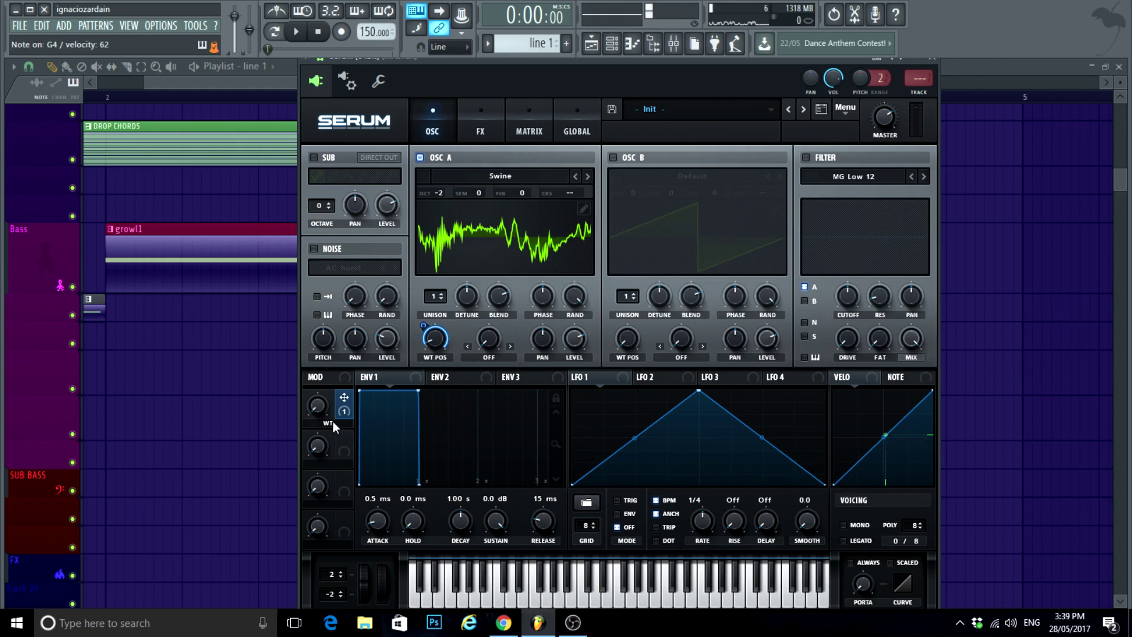
Step: Audition further user wavetables in OSC A by sweeping the WT macro, and load UnitedMemelines
left_click_drag(310, 413, 361, 292)
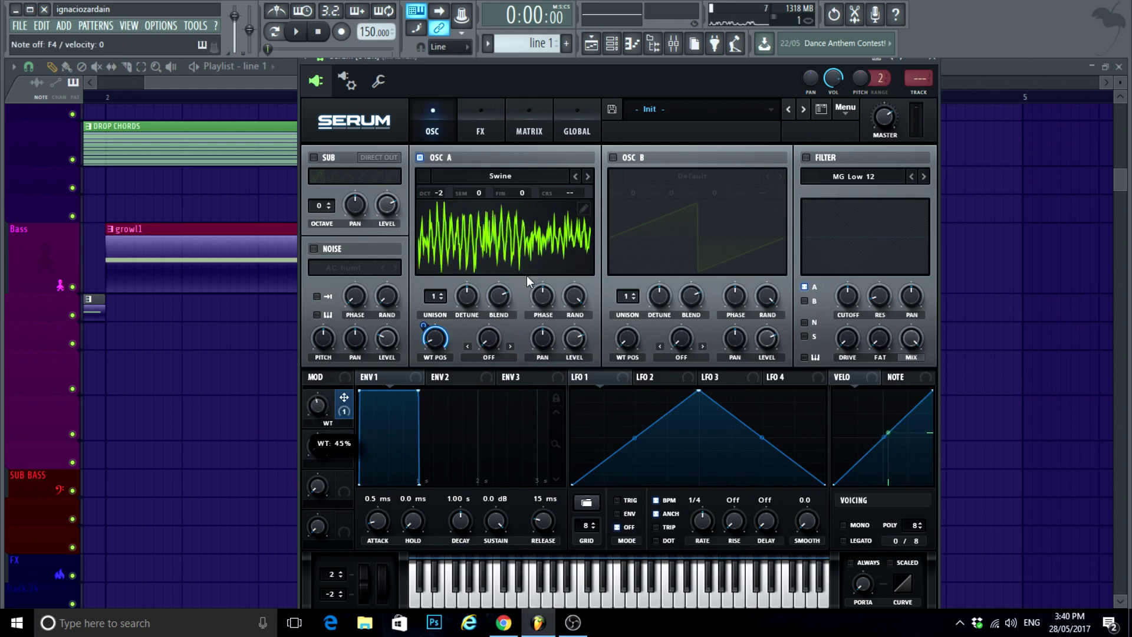
left_click(587, 176)
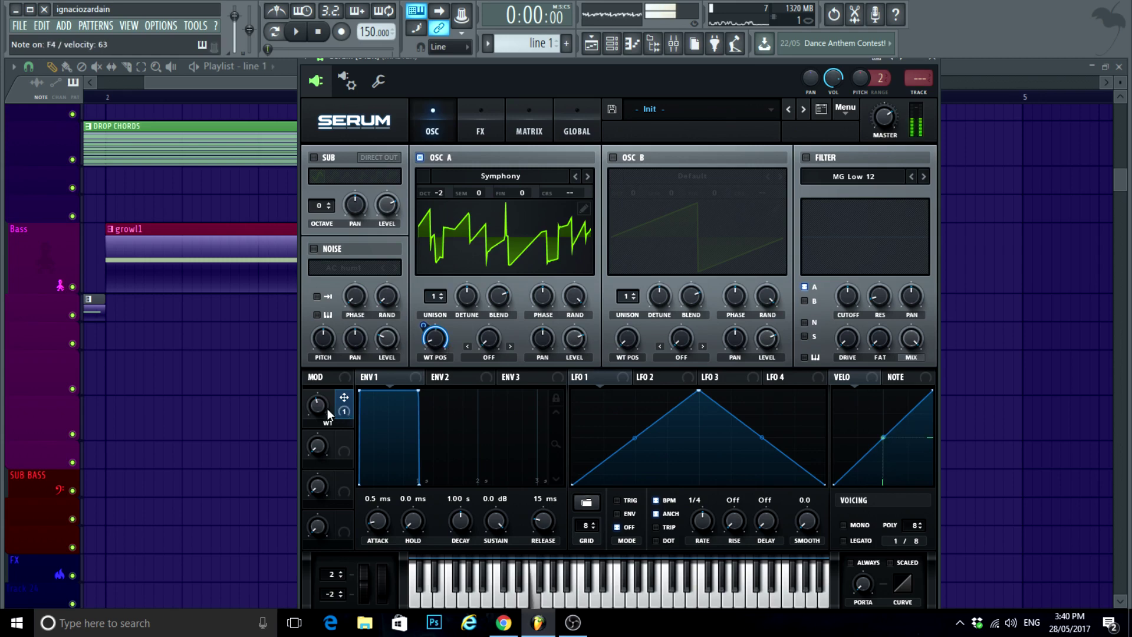
left_click(590, 176)
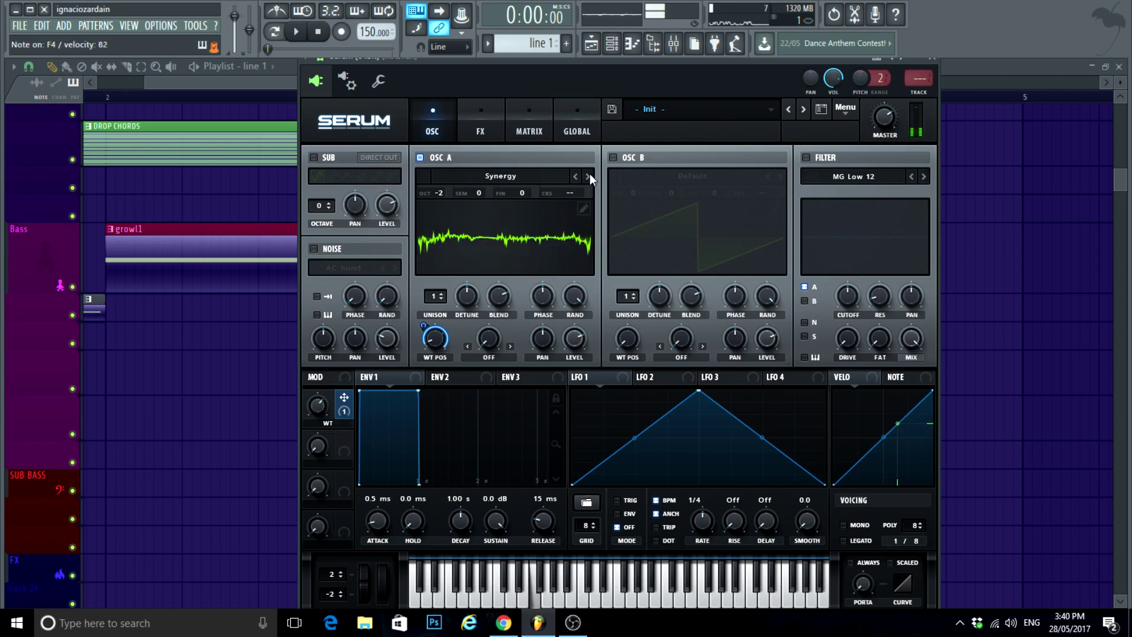
left_click_drag(301, 431, 513, 247)
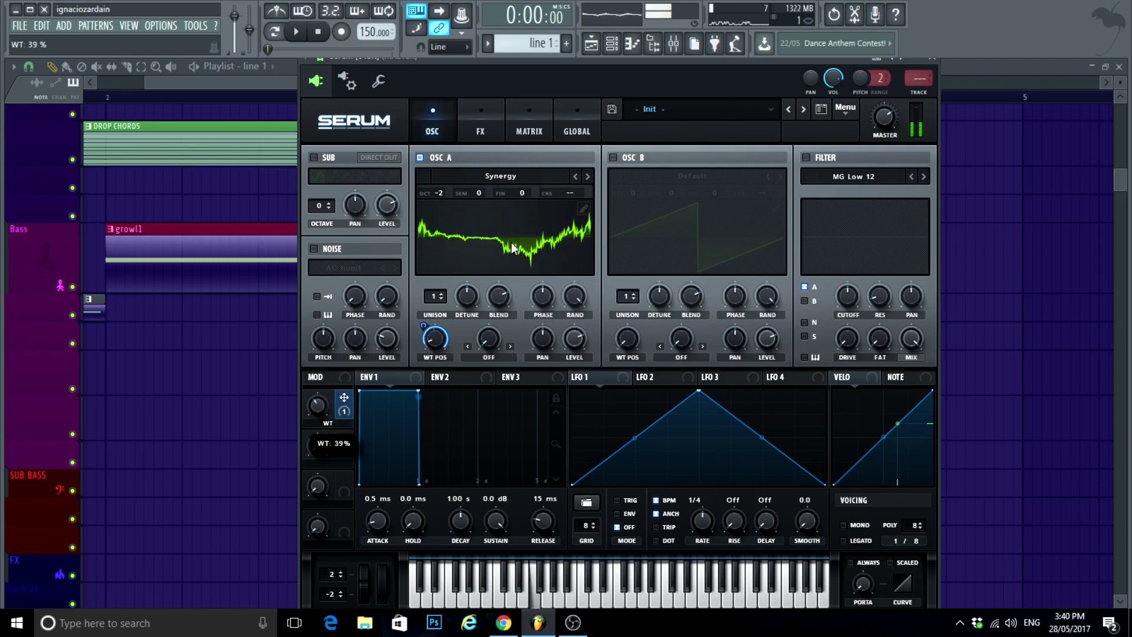
left_click(589, 175)
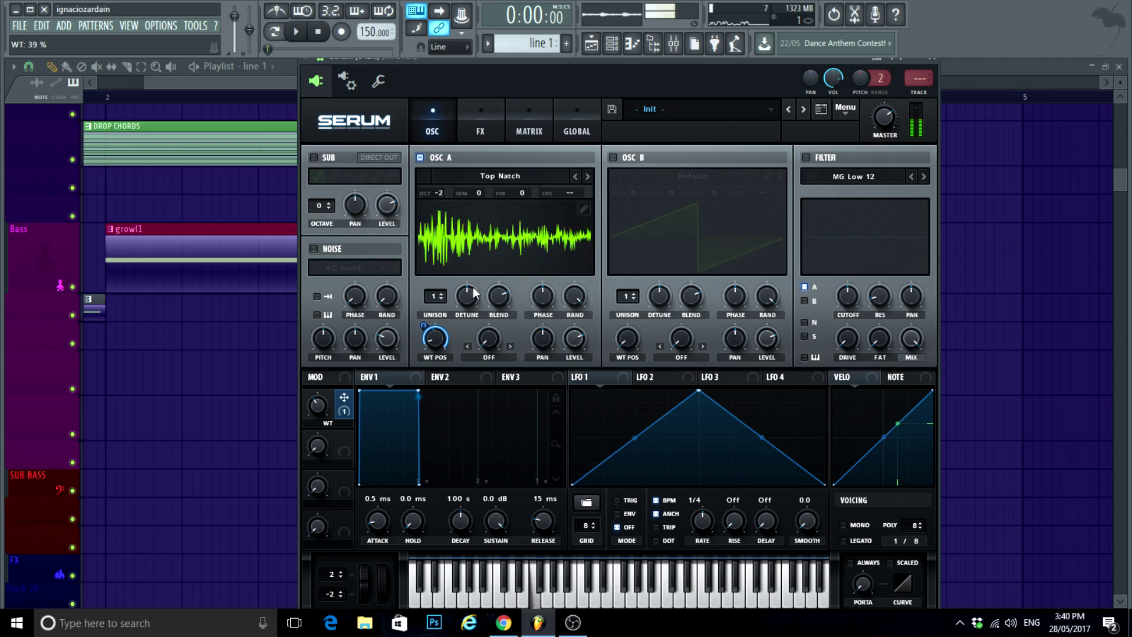
left_click_drag(312, 407, 611, 144)
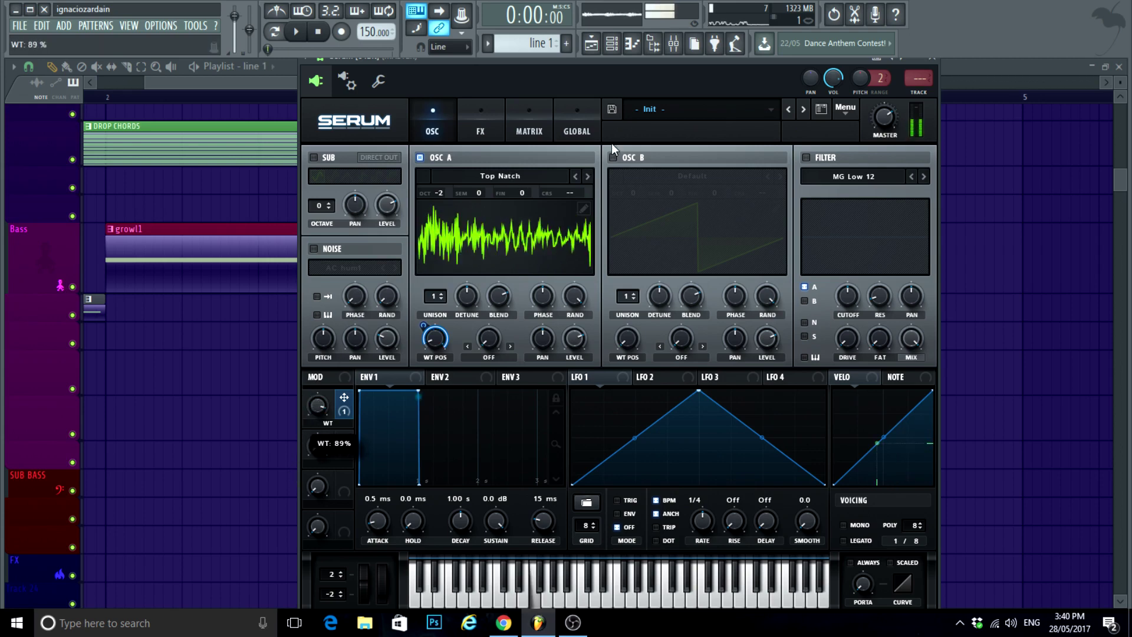
left_click(589, 175)
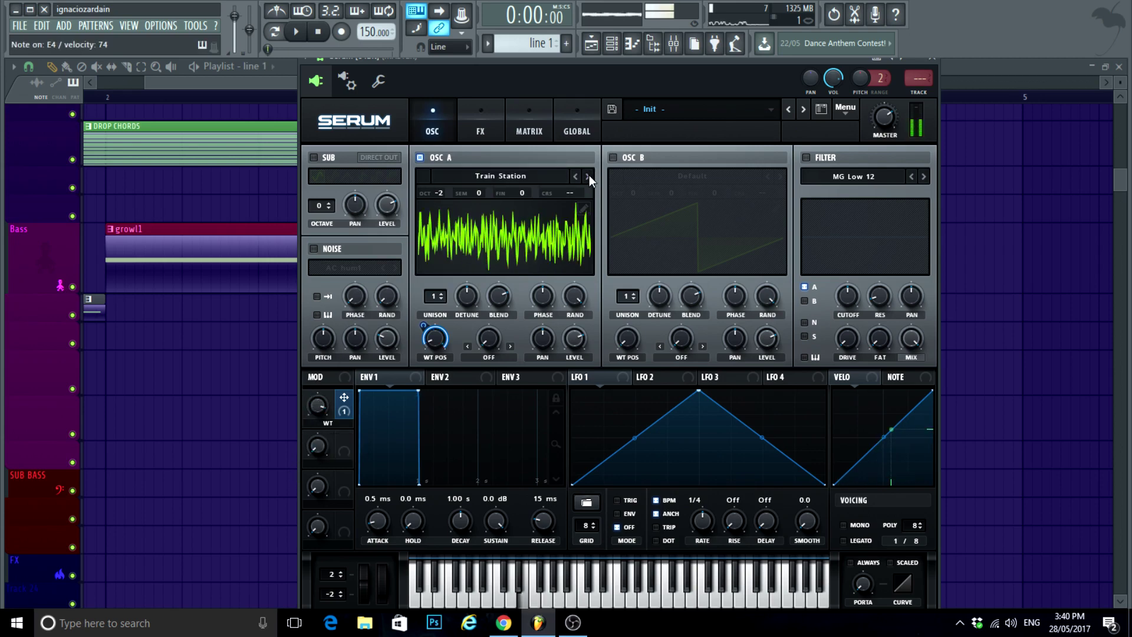
left_click(589, 176)
left_click(589, 175)
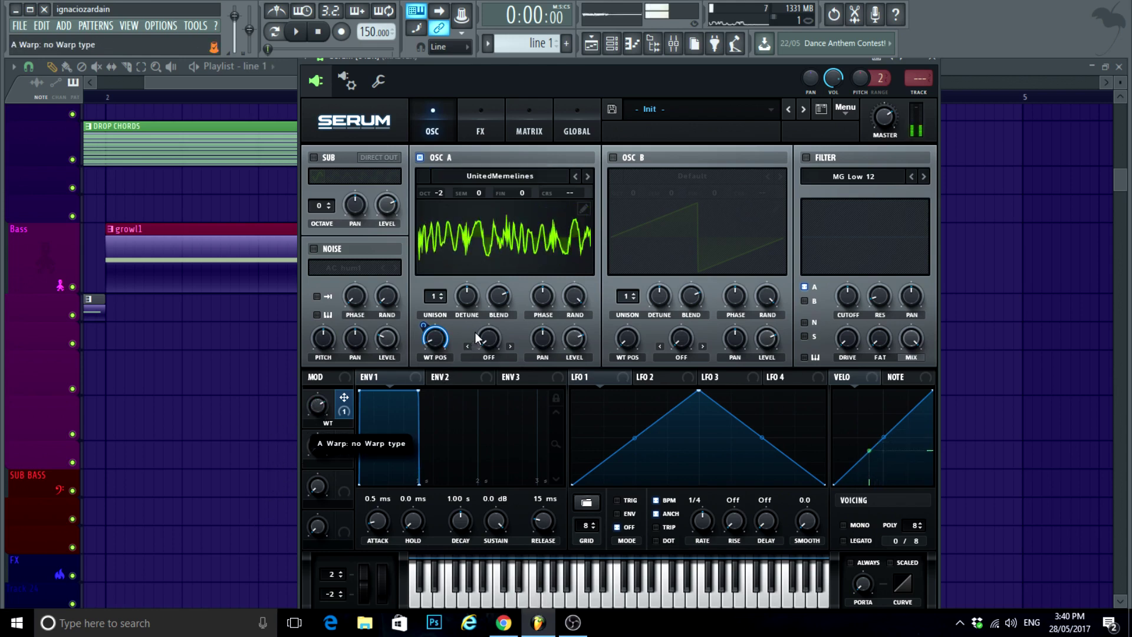
Step: Set OSC A's warp mode to Asym + with the amount at 20%, and assign the WT macro to it
left_click(502, 355)
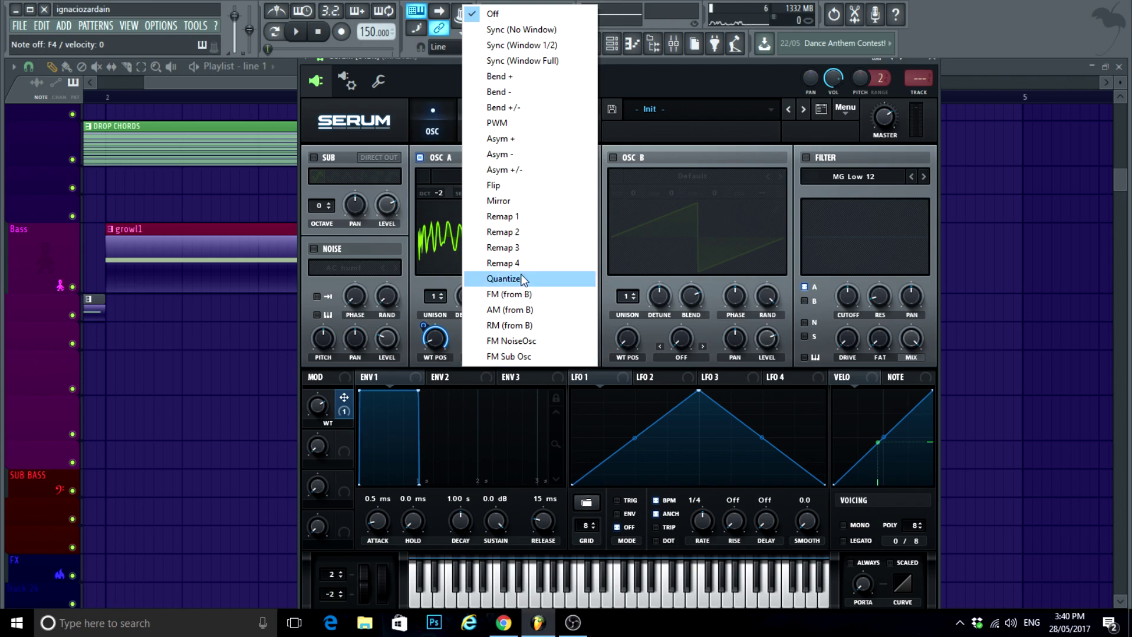
left_click(504, 138)
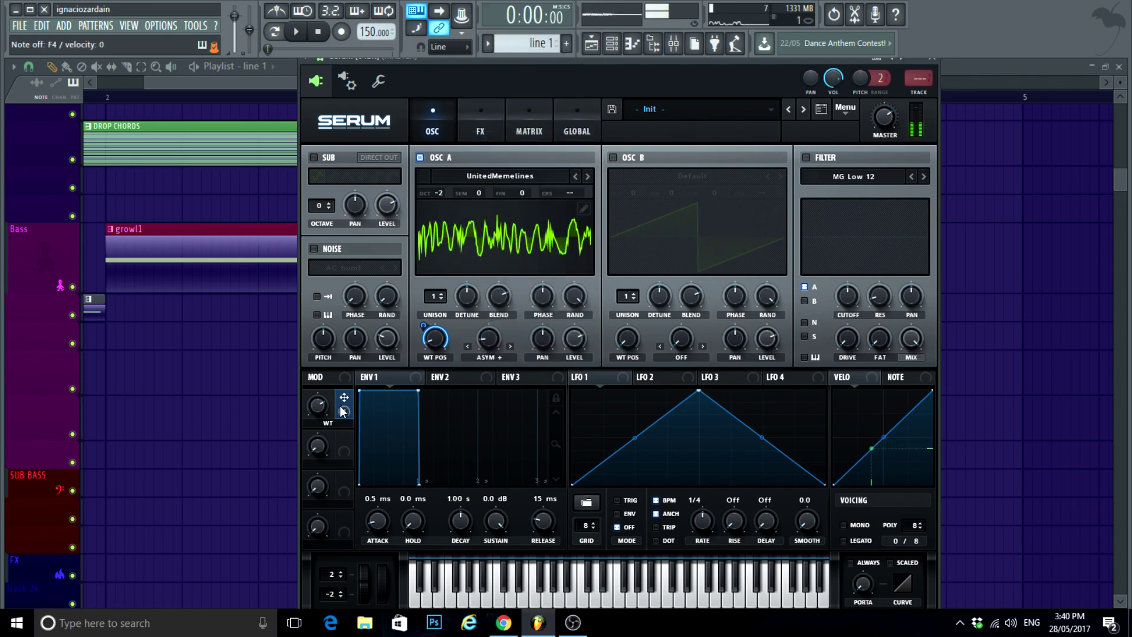
left_click_drag(343, 410, 489, 338)
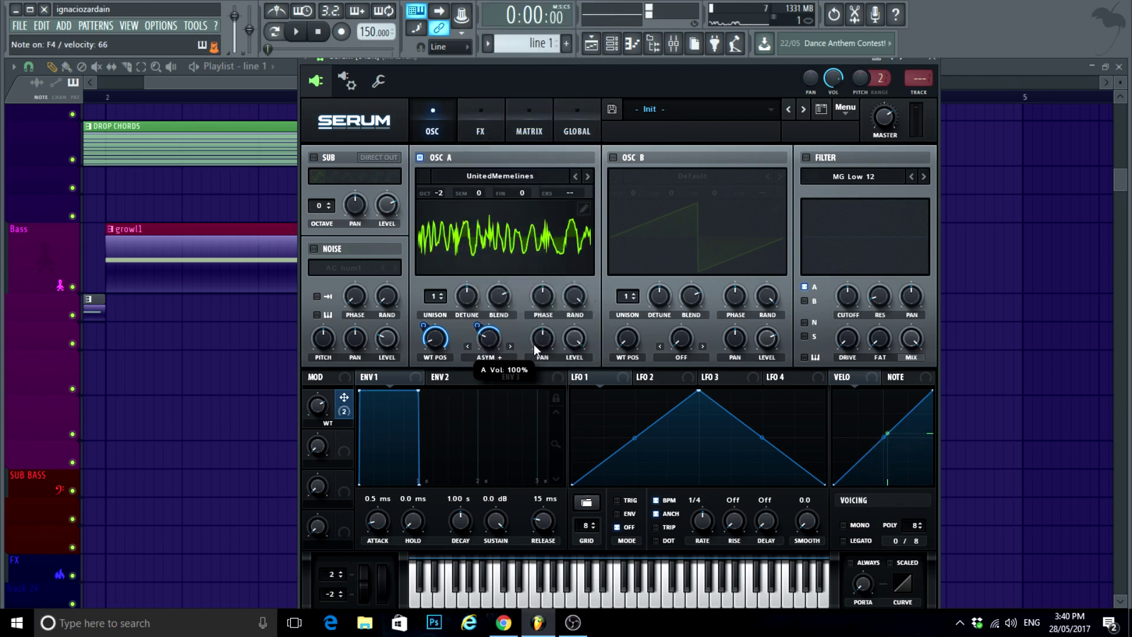
right_click(488, 339)
left_click(484, 338)
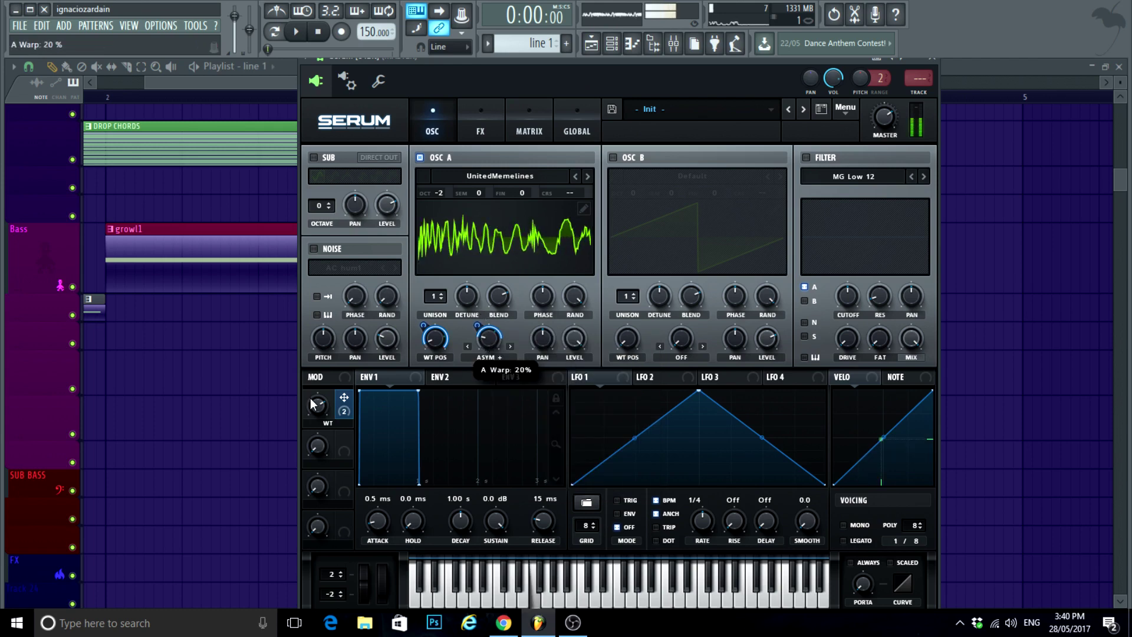
mouse_move(311, 398)
left_mouse_down()
mouse_move(304, 472)
mouse_move(306, 411)
left_mouse_up()
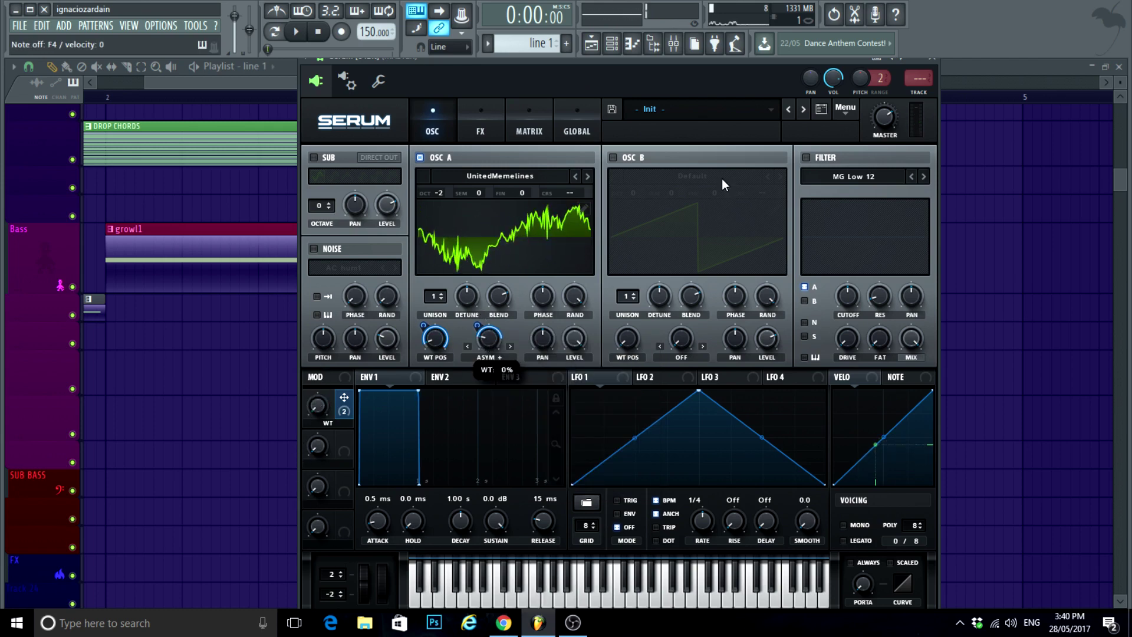
Step: Enable Serum's filter for OSC A and set its type to HN 12
left_click(806, 158)
left_click(849, 176)
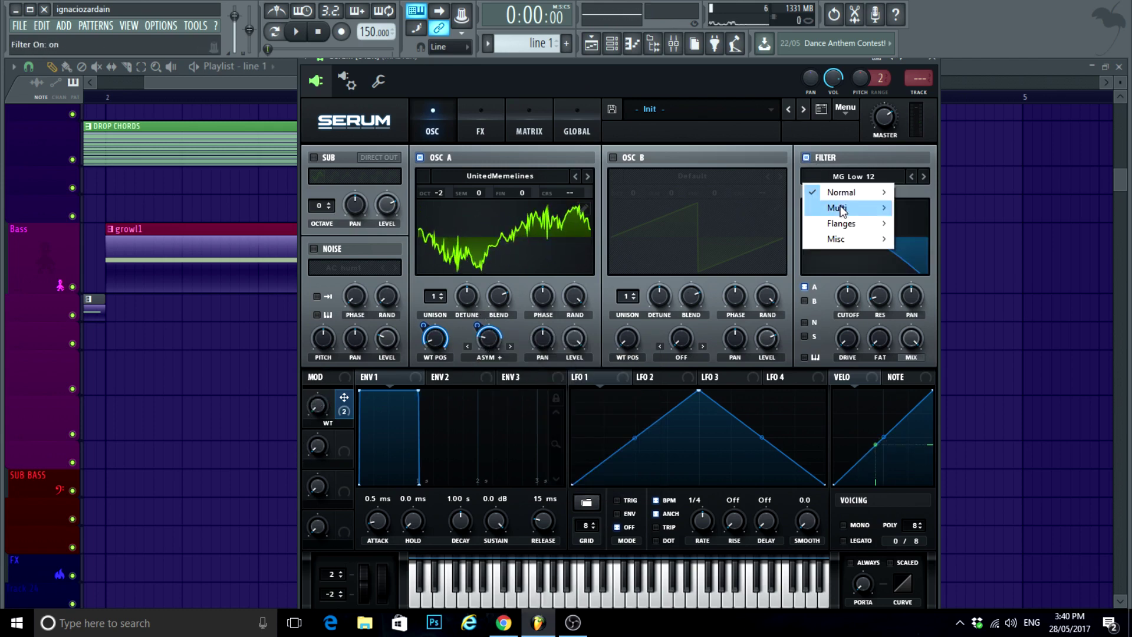
mouse_move(842, 209)
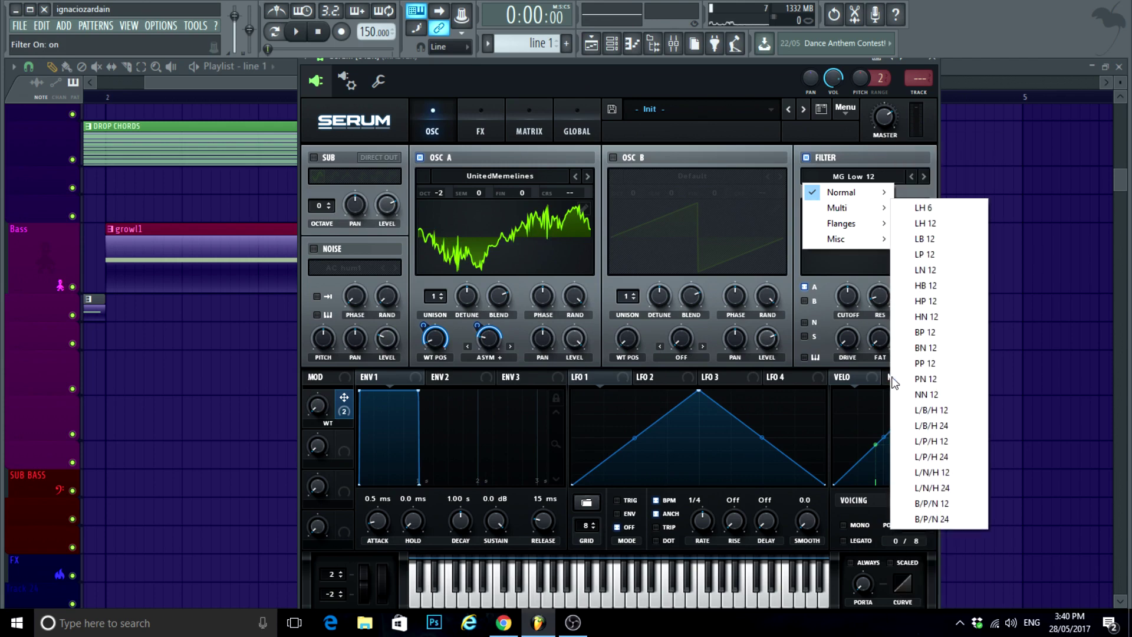
left_click(937, 316)
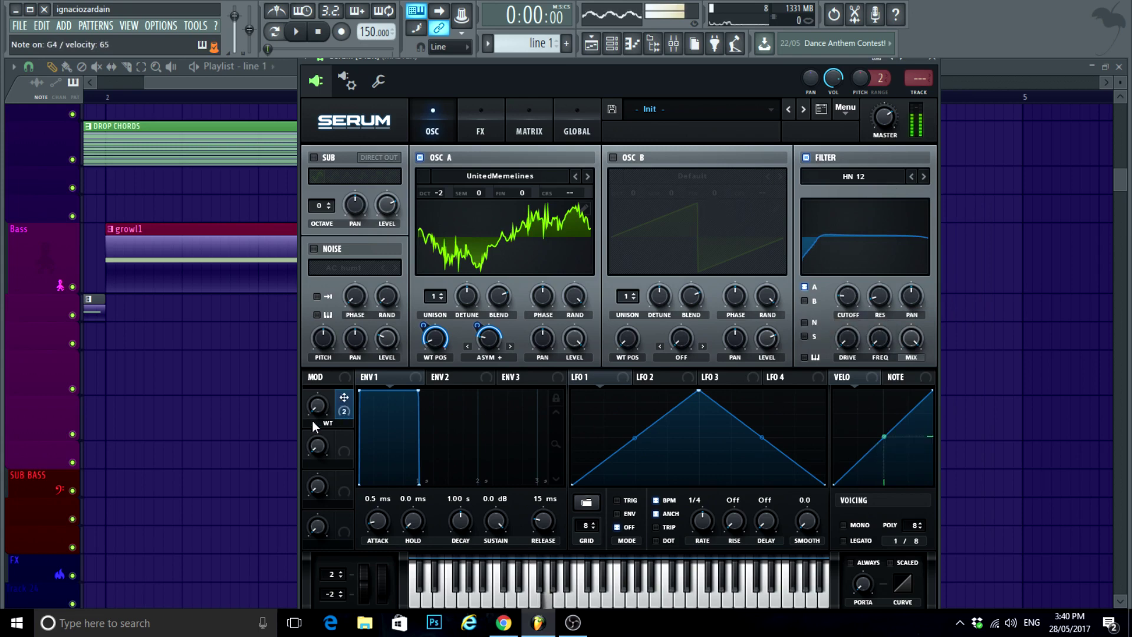
Step: Assign the WT macro to the filter's cutoff, resonance, frequency and drive, setting frequency to 86%, and audition the sweep
mouse_move(857, 296)
left_mouse_down()
mouse_move(847, 295)
mouse_move(879, 298)
left_mouse_up()
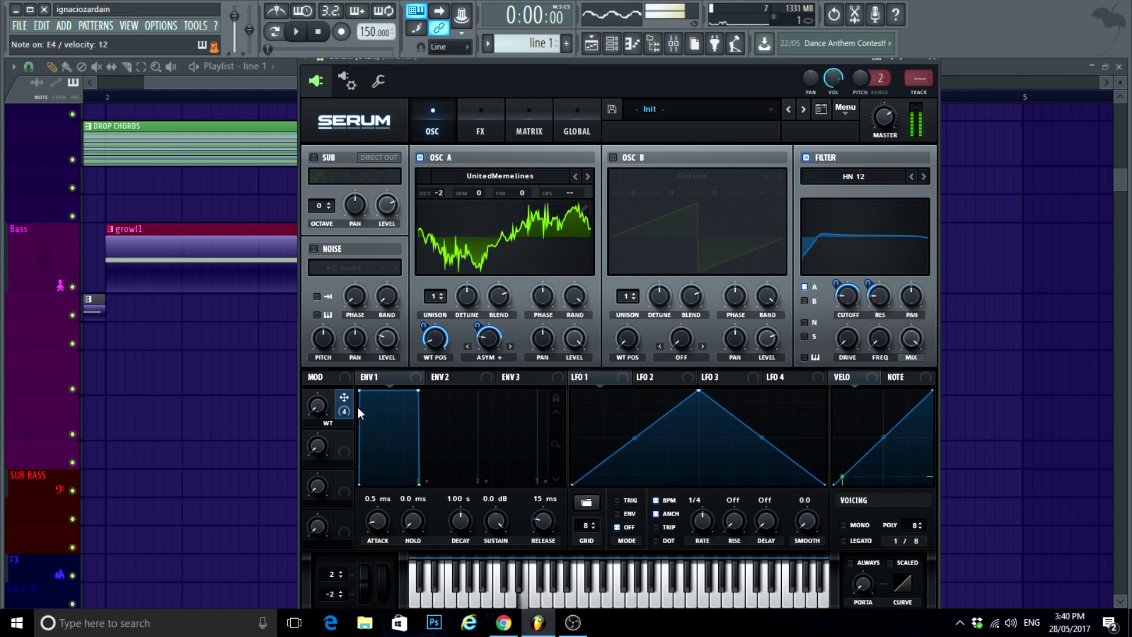
left_click_drag(883, 341, 929, 249)
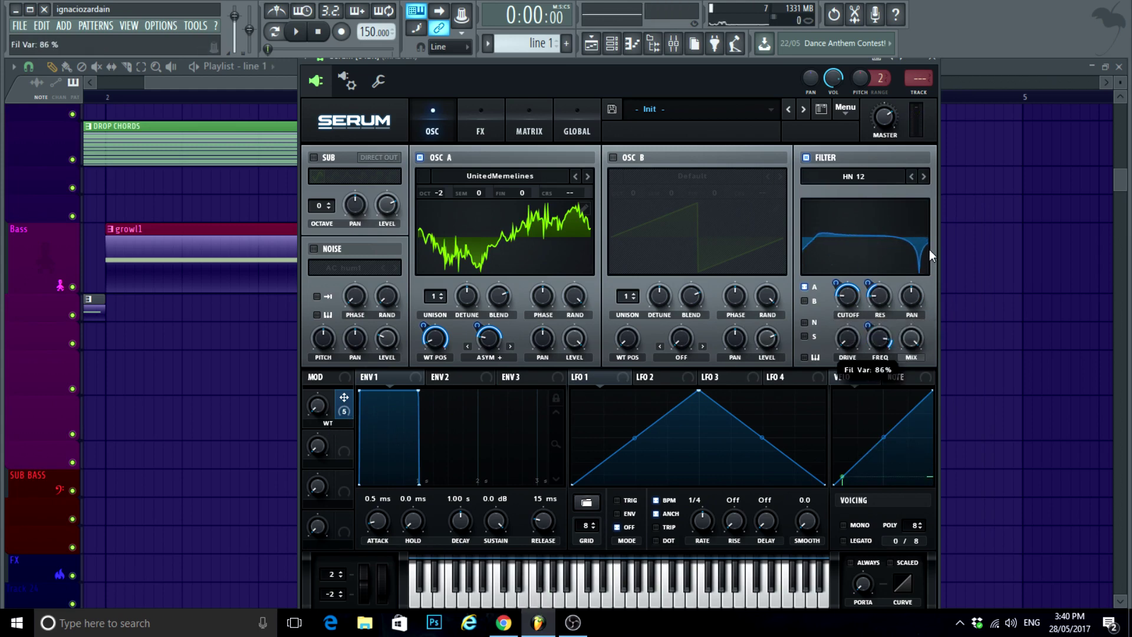
left_click_drag(868, 326, 849, 407)
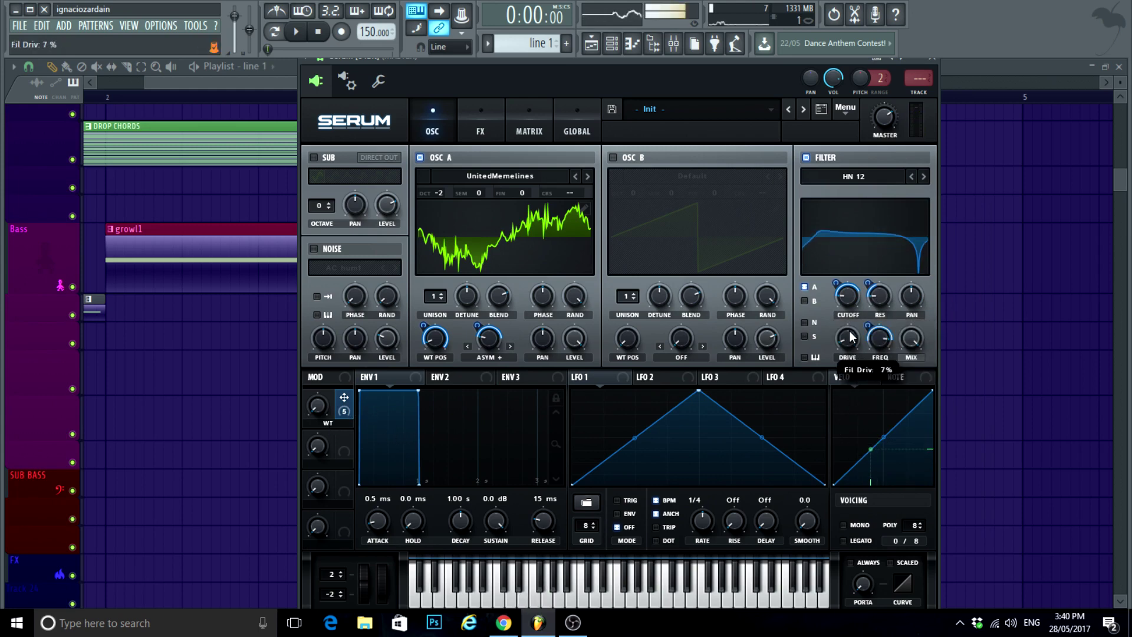
left_click_drag(844, 329, 828, 359)
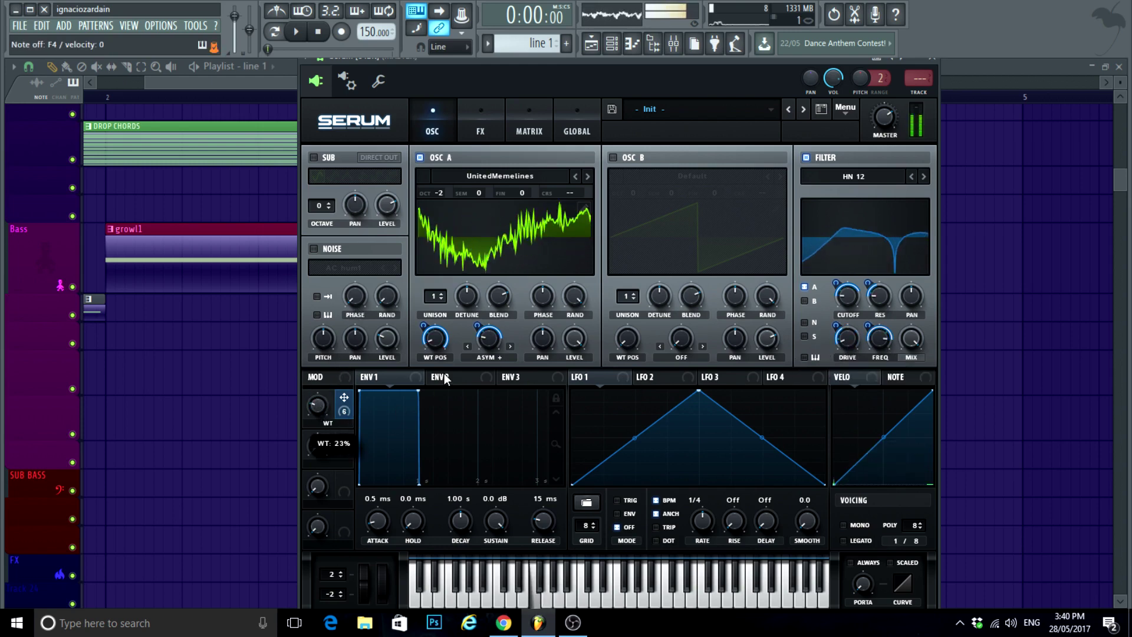
mouse_move(318, 401)
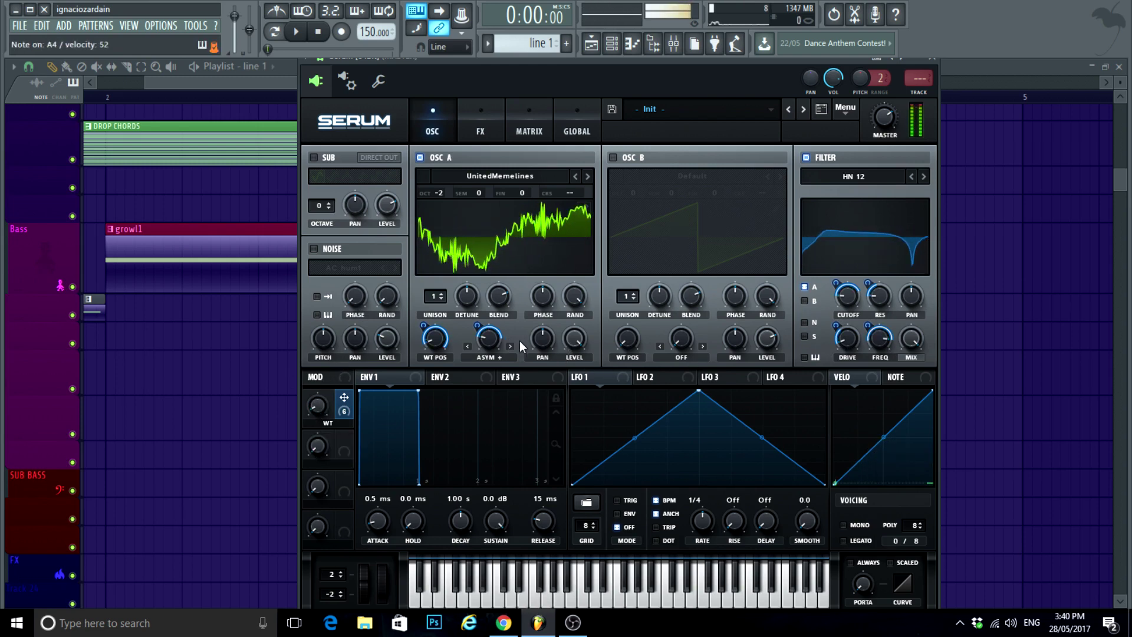
Step: Enable the Hyper/Dimension and Distortion effects, using SoftClip with 87% drive and the distortion filter at about 5695 Hz, Q 7.1
left_click(479, 112)
left_click(319, 182)
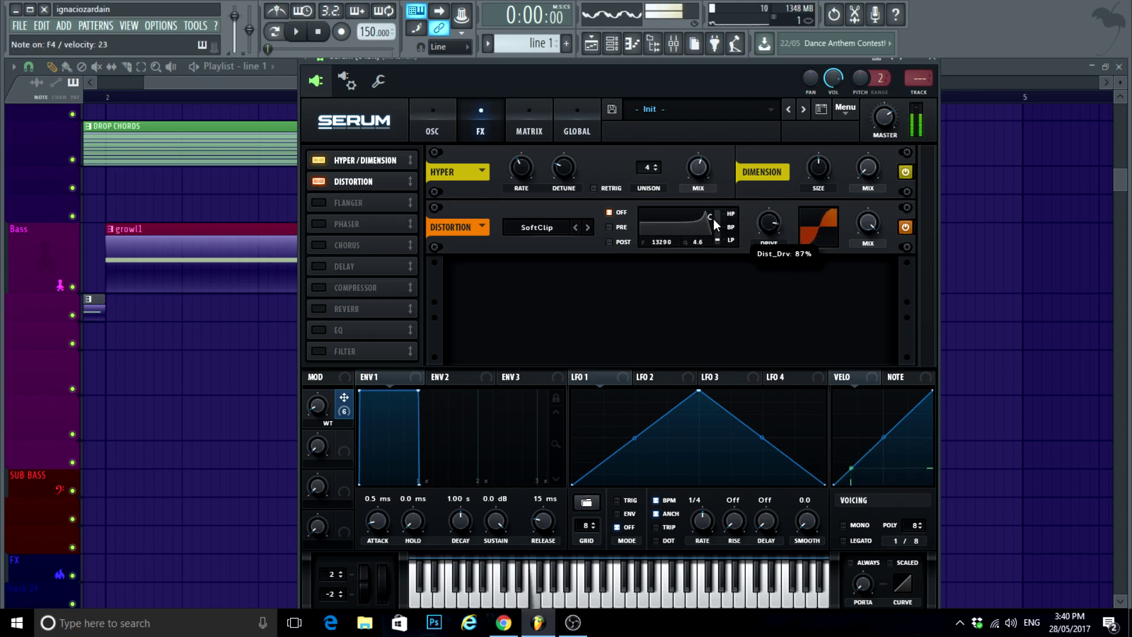
left_click_drag(711, 217, 694, 215)
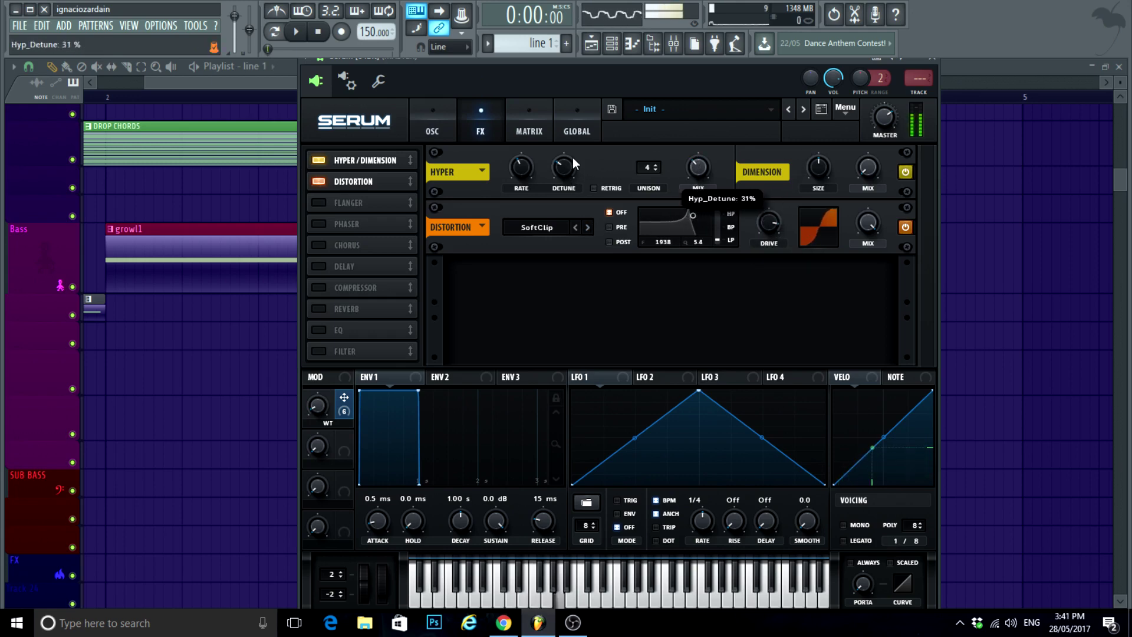
left_click_drag(694, 216, 702, 212)
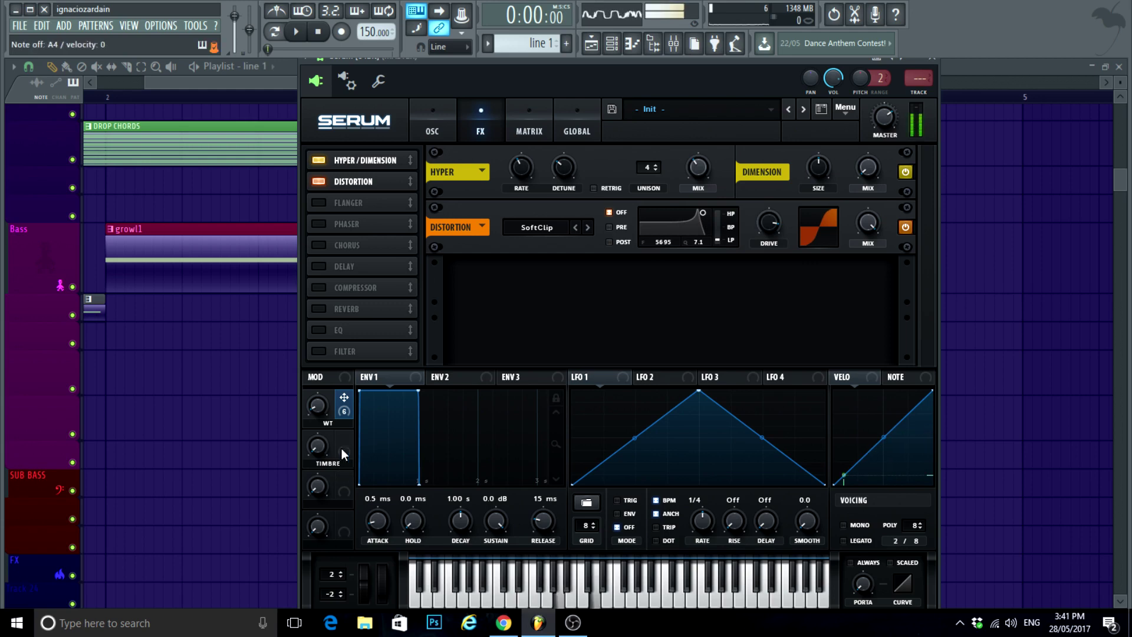
Step: Assign the TIMBRE macro to Hyper's detune, and enable the compressor in multiband mode with a threshold of -13.7 dB
left_click_drag(341, 448, 405, 373)
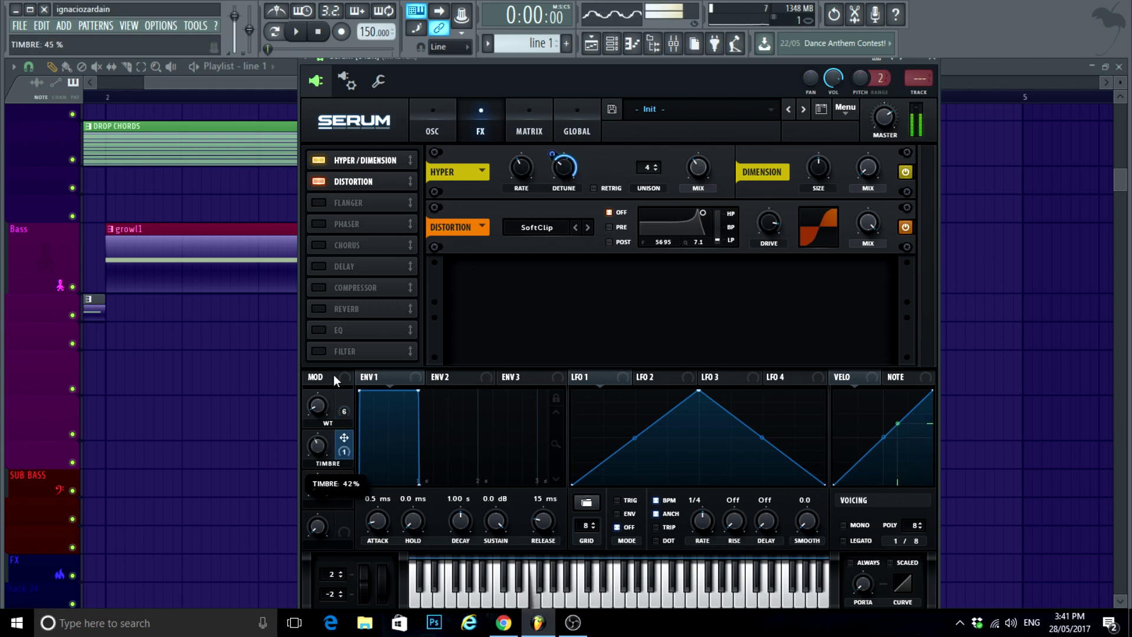
left_click_drag(316, 445, 308, 459)
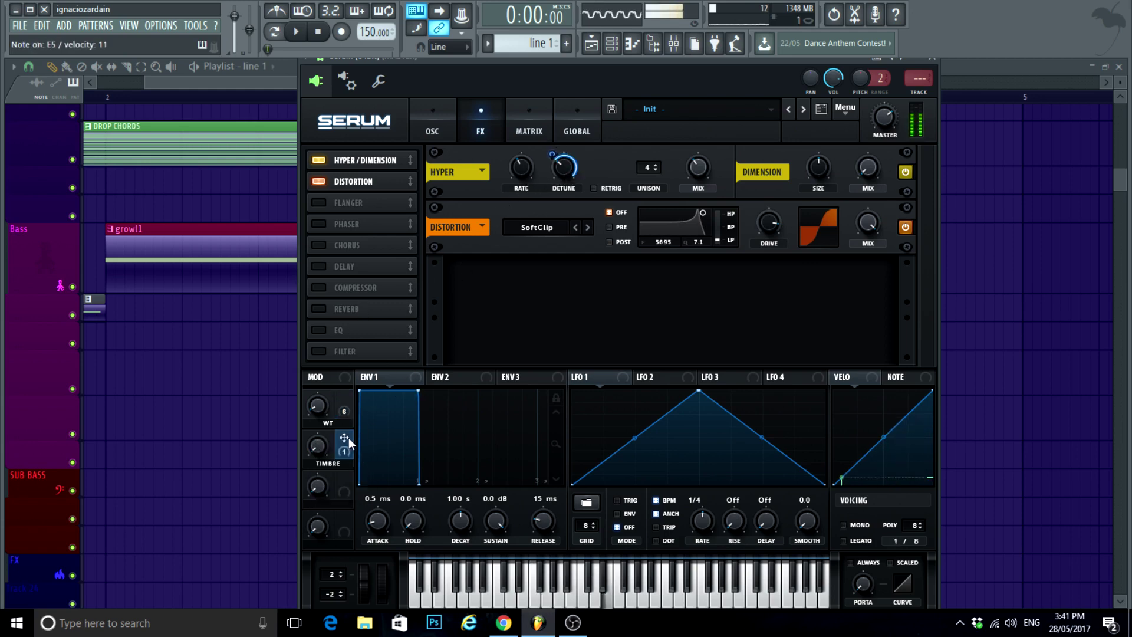
left_click(319, 288)
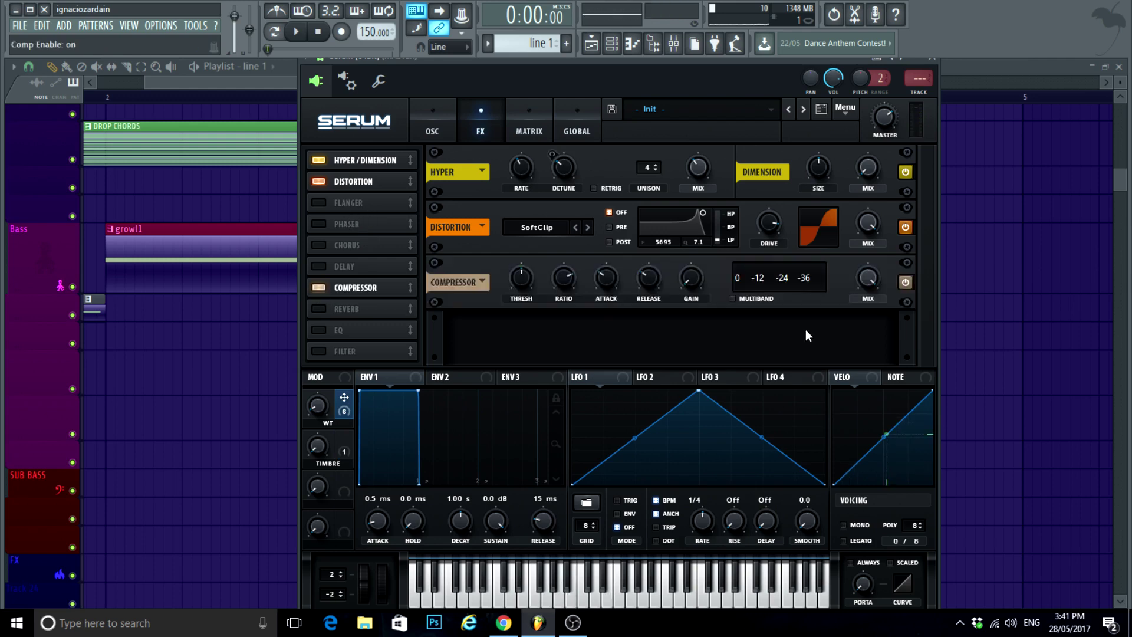
left_click(731, 298)
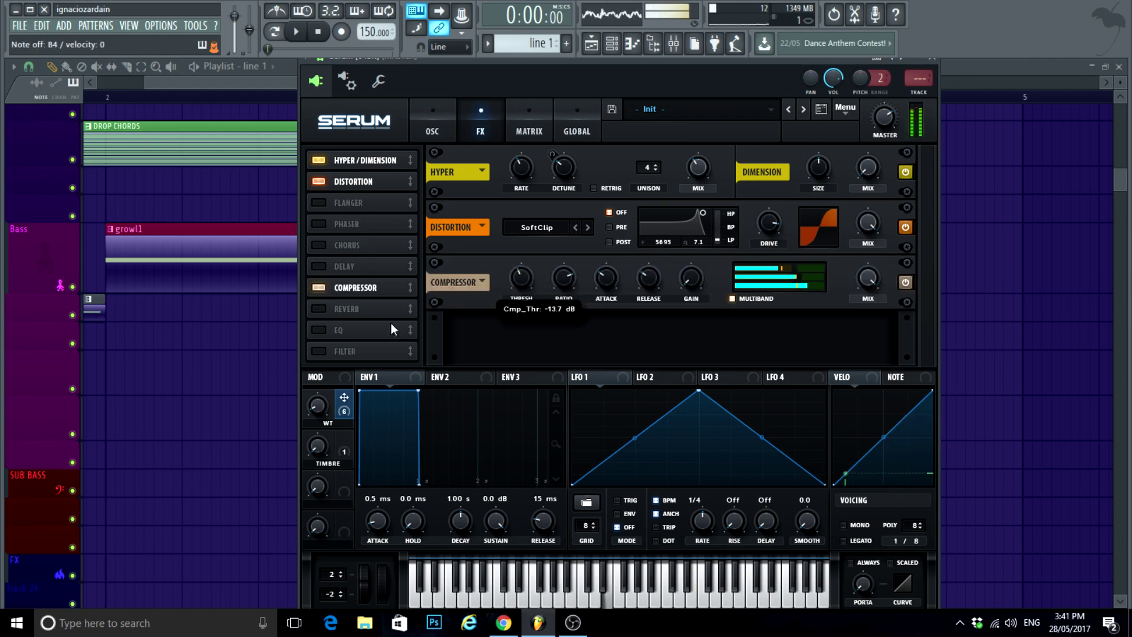
Step: Enable the EQ effect, switch both bands to peak shape, and adjust their frequencies and gains for slight boosts
left_click(320, 330)
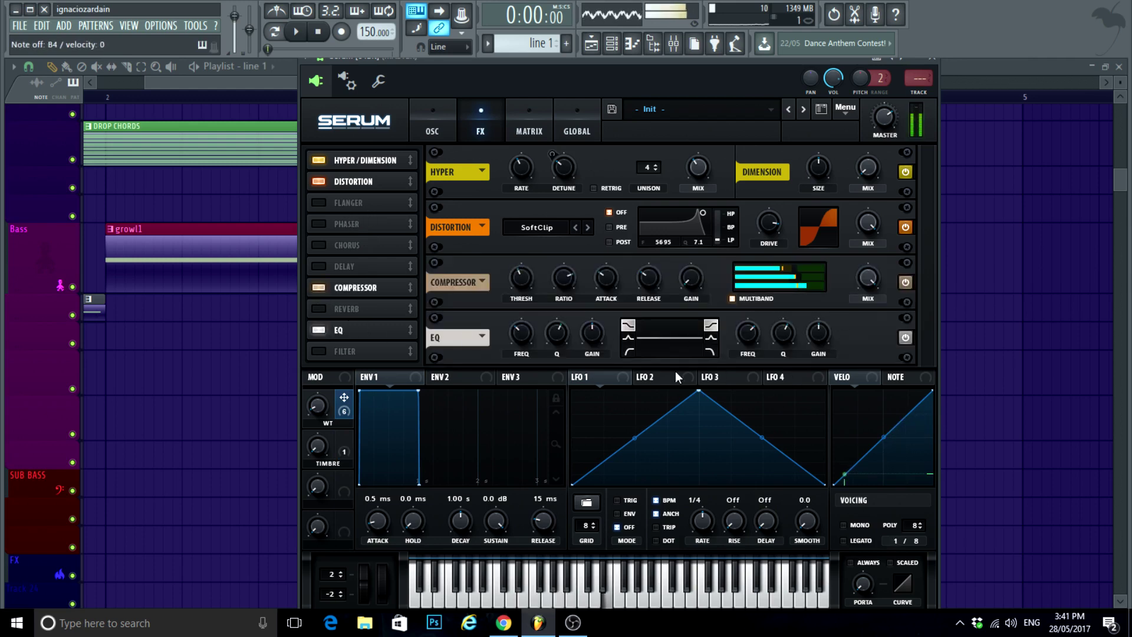
left_click(628, 337)
left_click(710, 337)
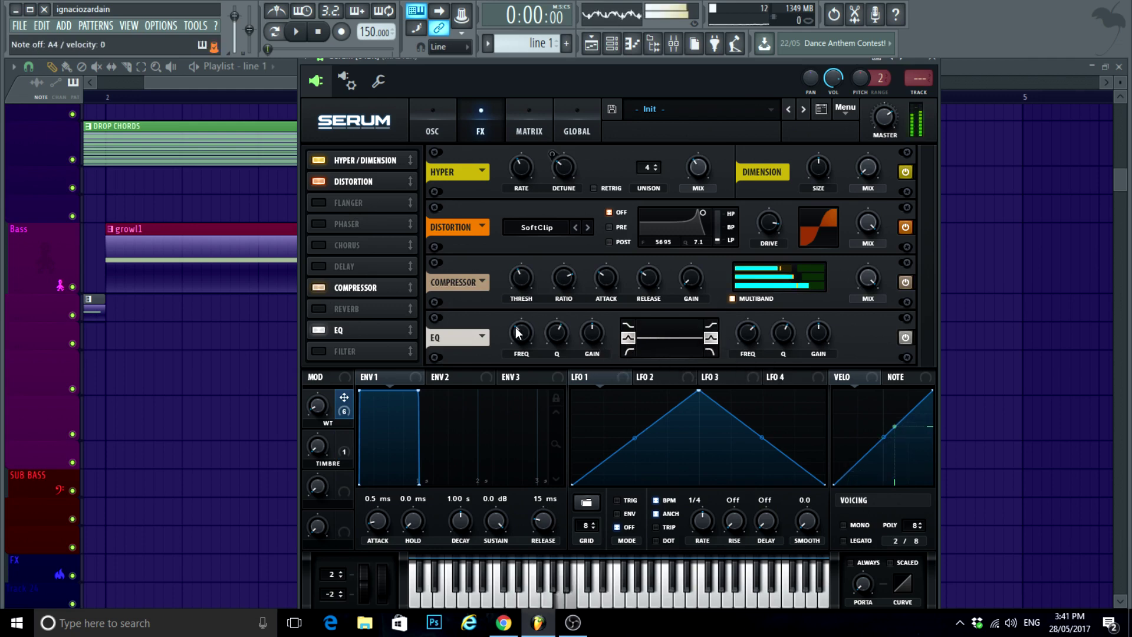
left_click_drag(518, 331, 518, 327)
left_click_drag(819, 333, 830, 312)
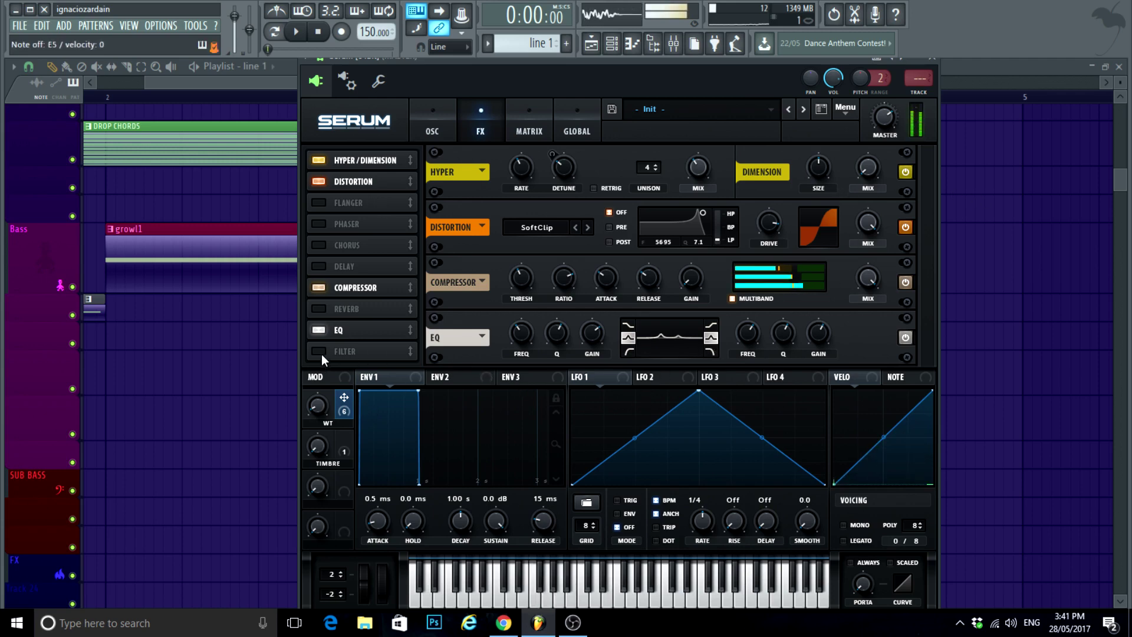
Step: Enable the Filter effect with the Flg H6+ flanger type and assign the TIMBRE macro to its cutoff
scroll(928, 235, "down", 1)
left_click(528, 337)
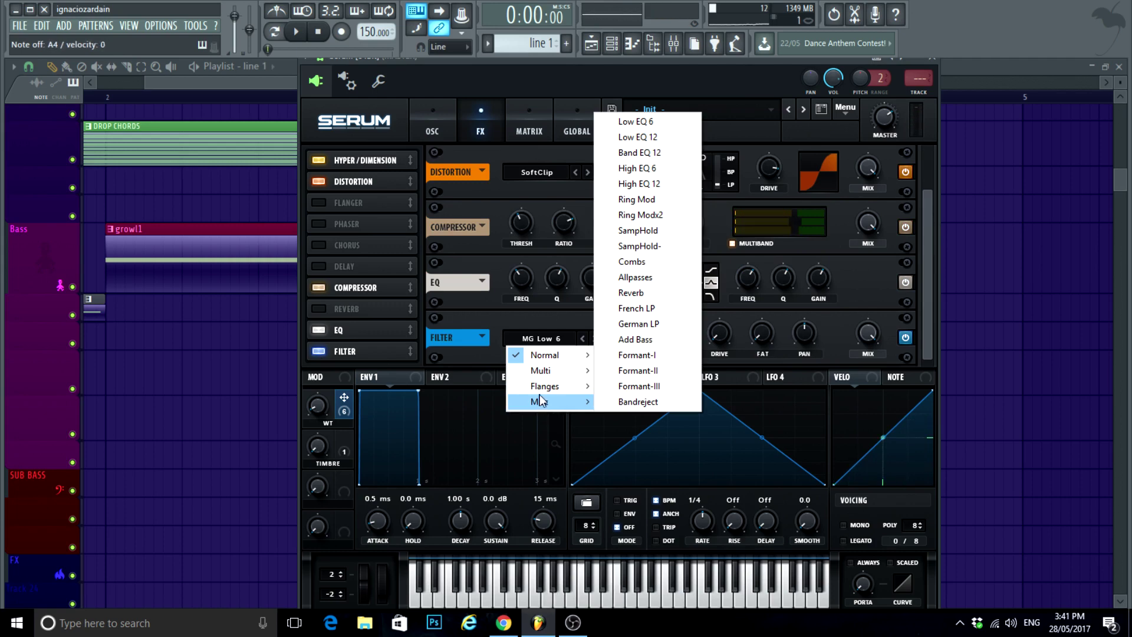
mouse_move(543, 386)
left_click(632, 330)
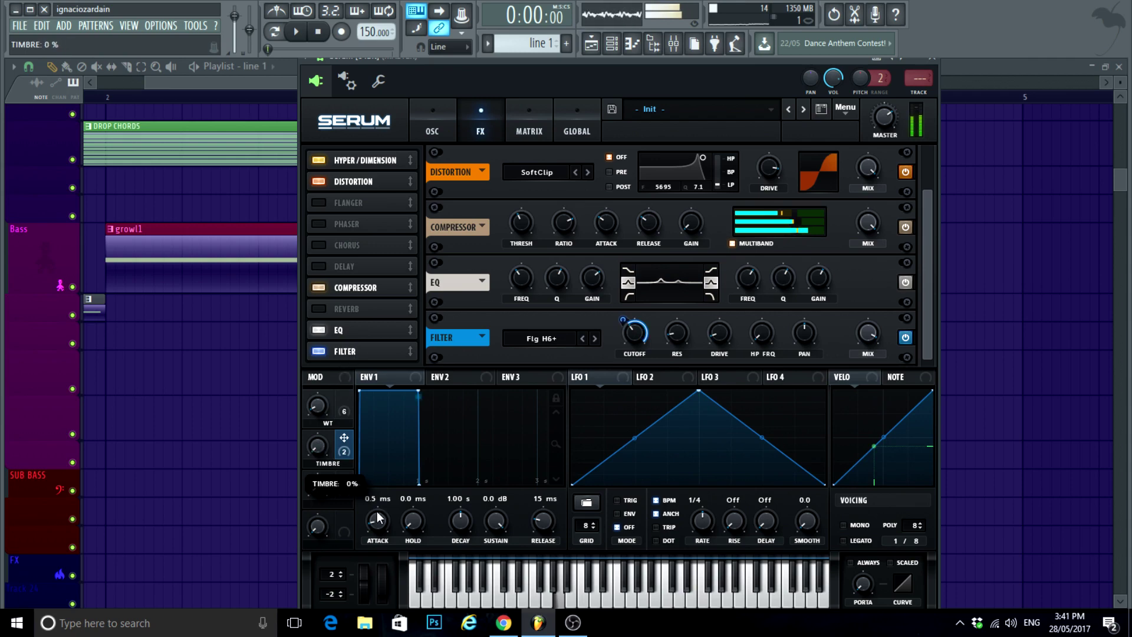
Step: Play the drop in the playlist from bar 2
left_click(110, 101)
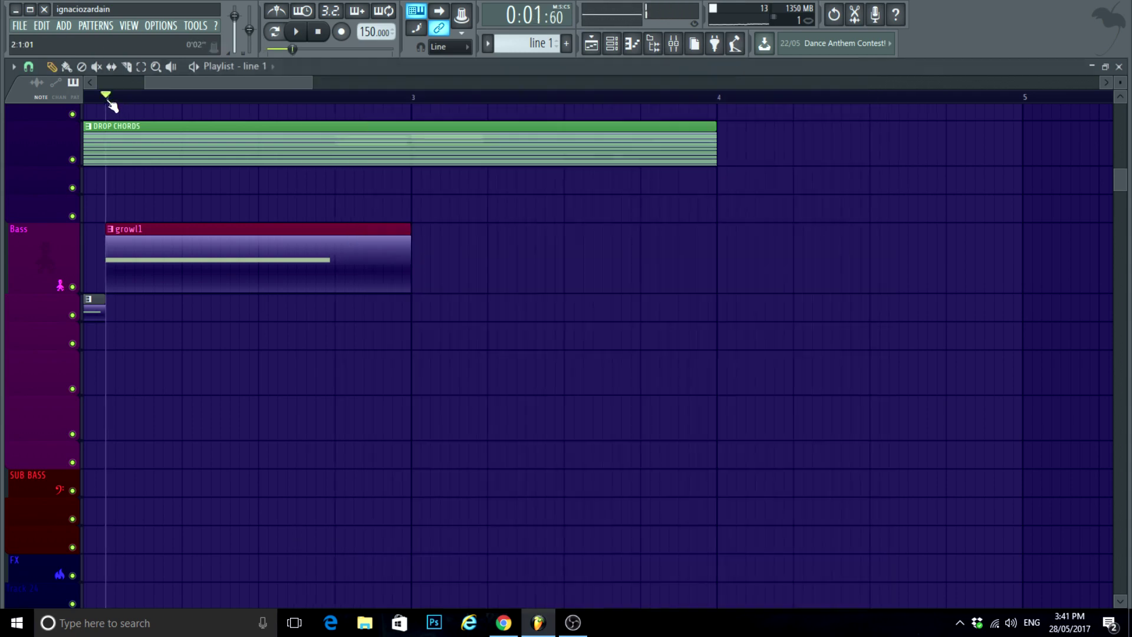
key("space")
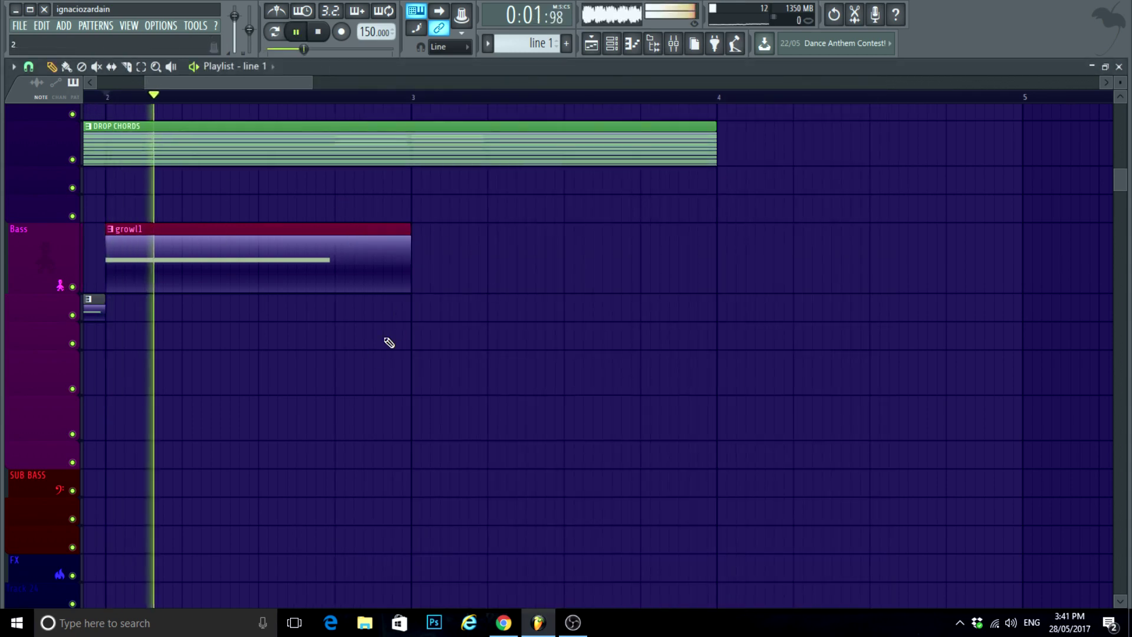
Step: Stop playback and create a new pattern named DIRT with a dark blue colour
scroll(483, 362, "up", 1)
key("space")
scroll(625, 358, "up", 1)
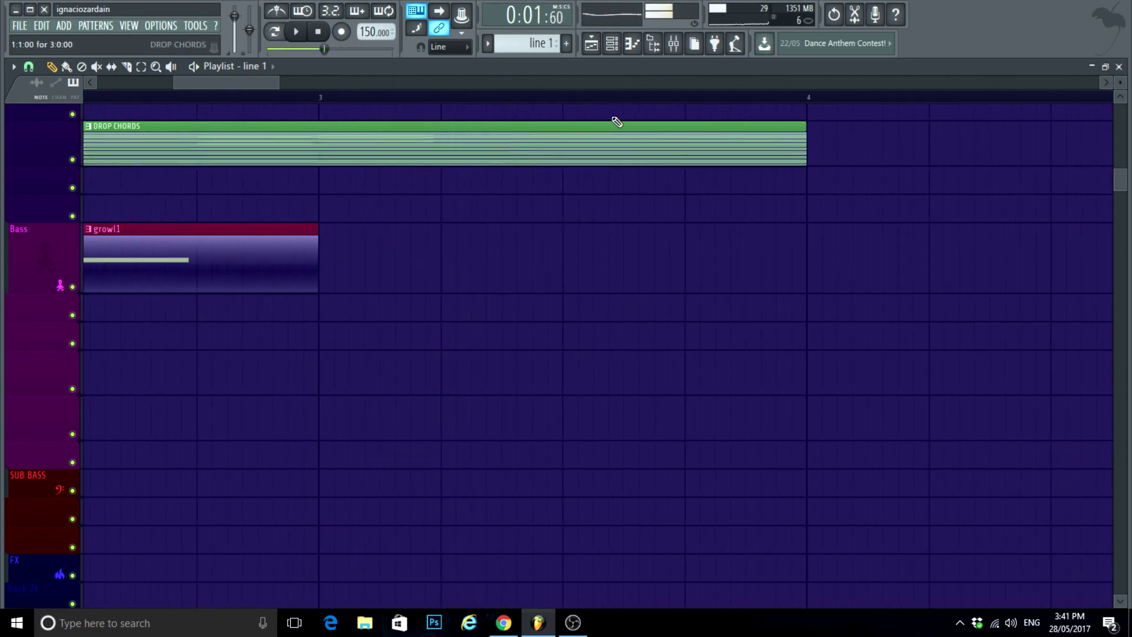
left_click(527, 43)
left_click(668, 106)
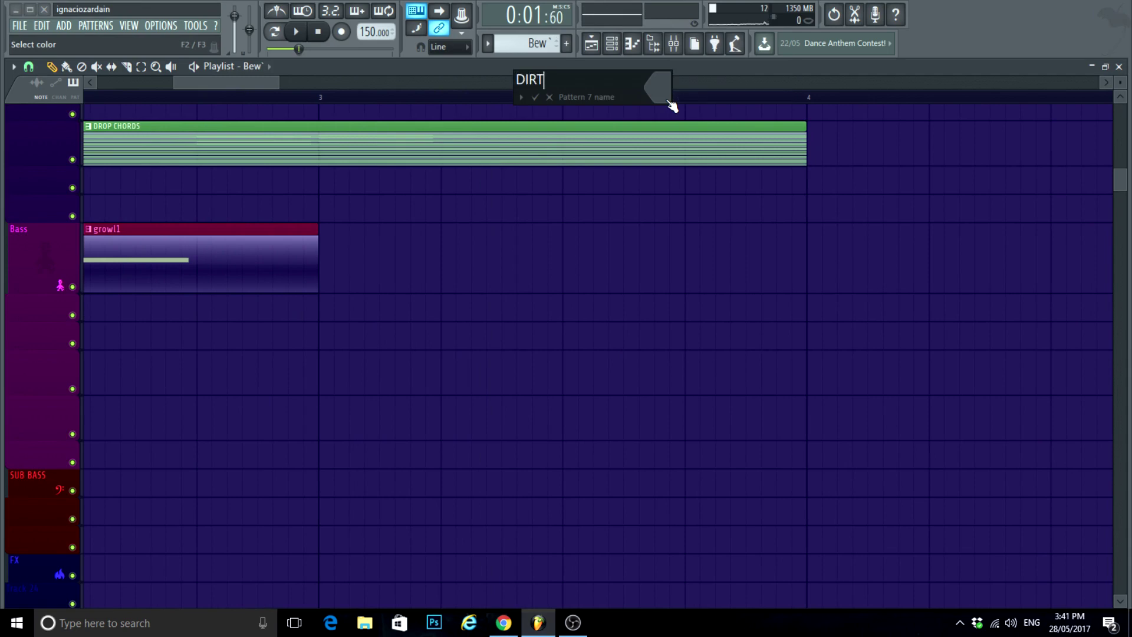
left_click(668, 102)
left_click(676, 98)
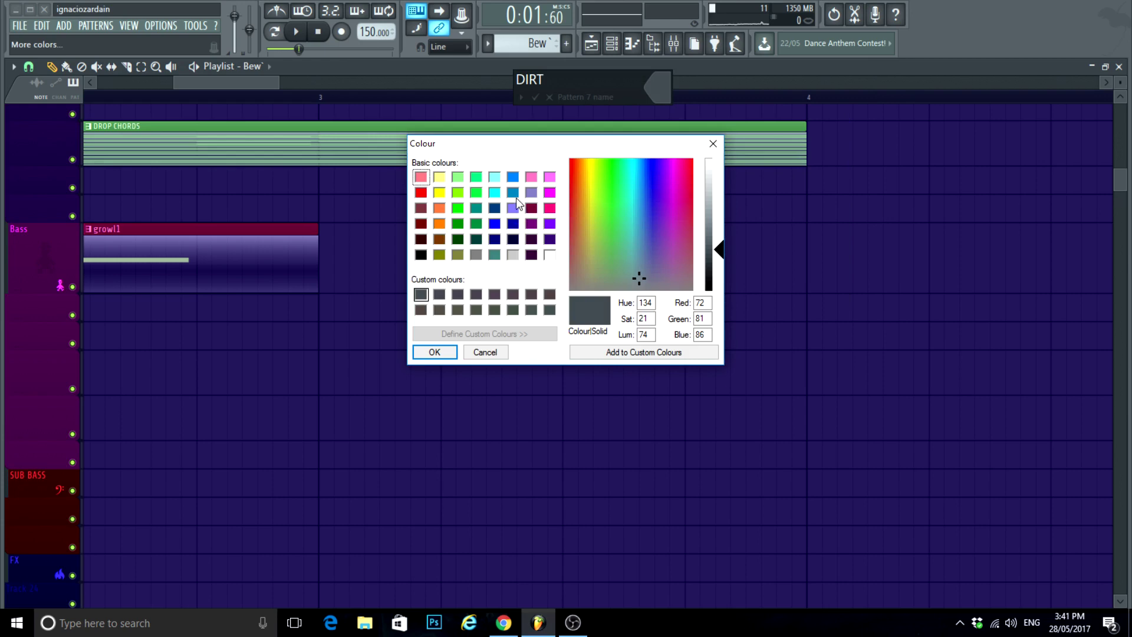
left_click(434, 351)
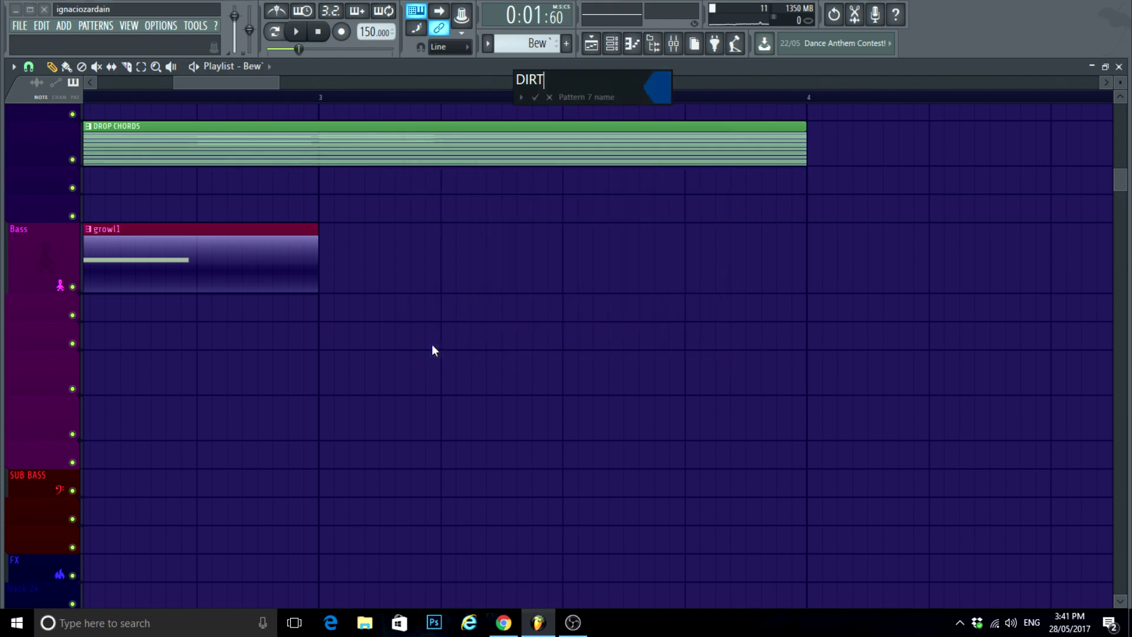
Step: Place the DIRT pattern on the Bass track and shift the clip to start on the second beat of bar 3
scroll(523, 402, "down", 3)
scroll(543, 383, "up", 3)
left_click(586, 378)
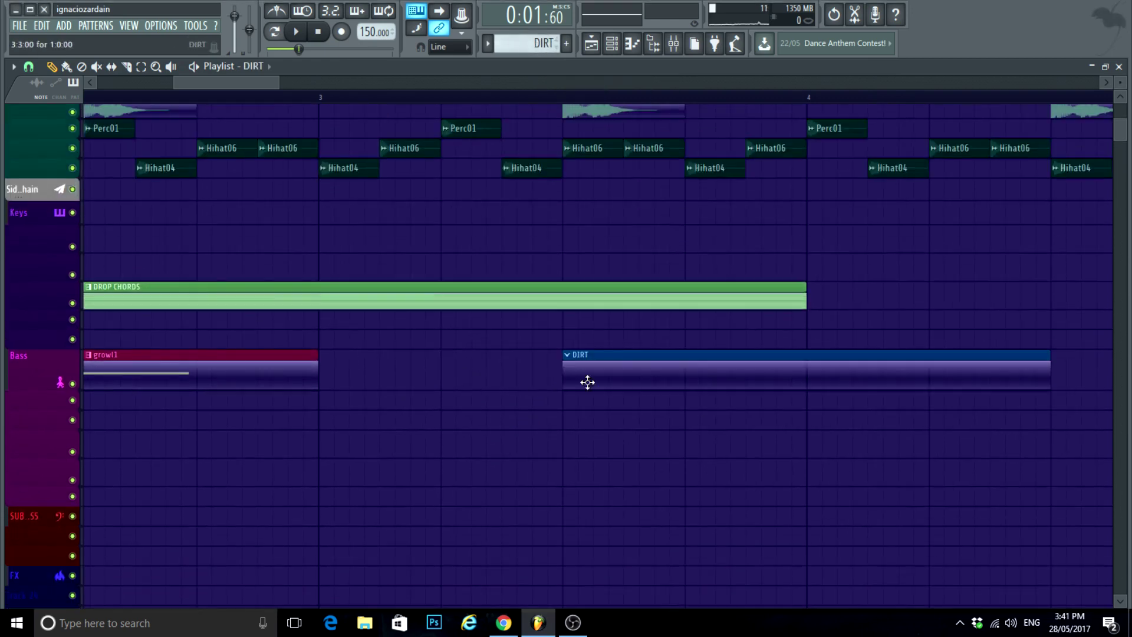
scroll(560, 419, "down", 3)
key("space")
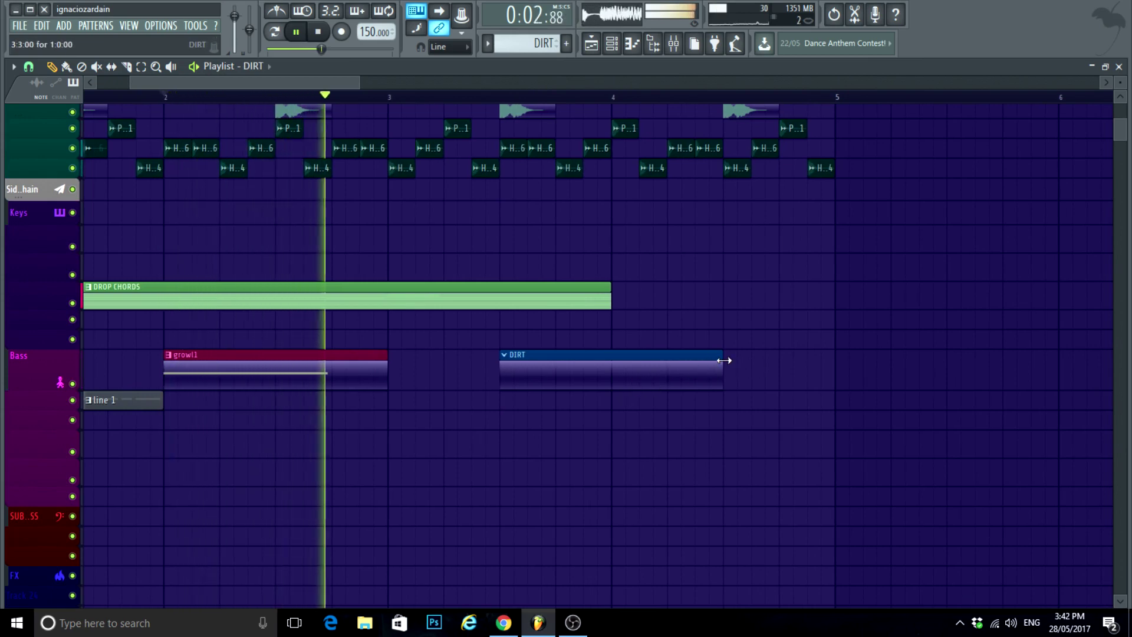
key("space")
key("space")
scroll(346, 114, "up", 3)
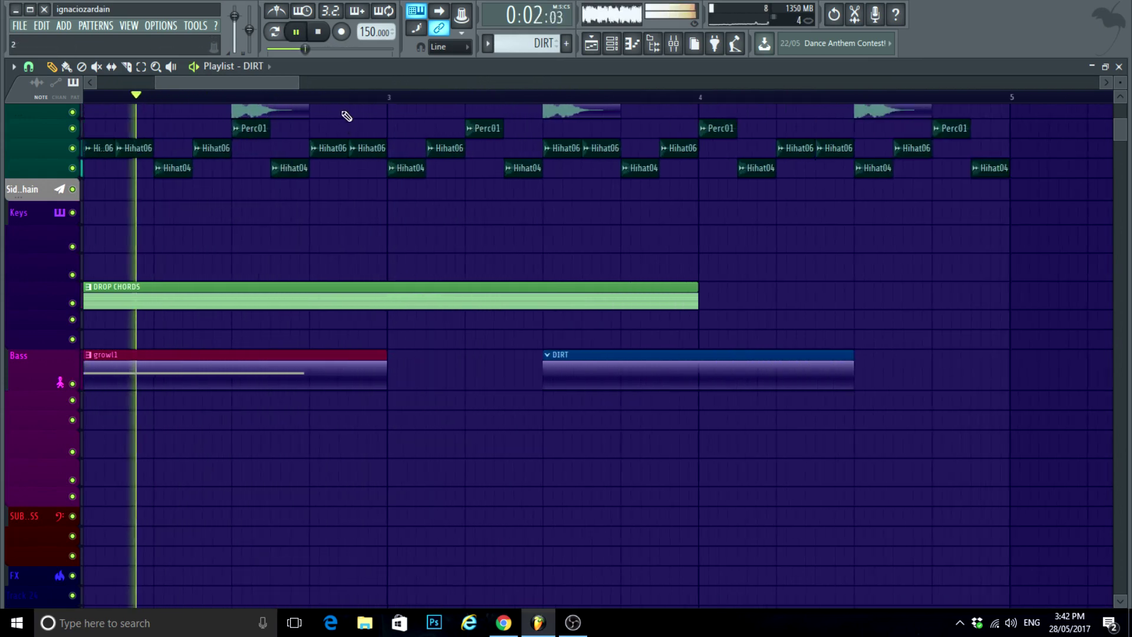
left_click_drag(619, 372, 525, 367)
key("space")
Step: Rename the new Serum channel in the Bass group as diry, colour it dark blue, and route it to mixer track 44
left_click(612, 44)
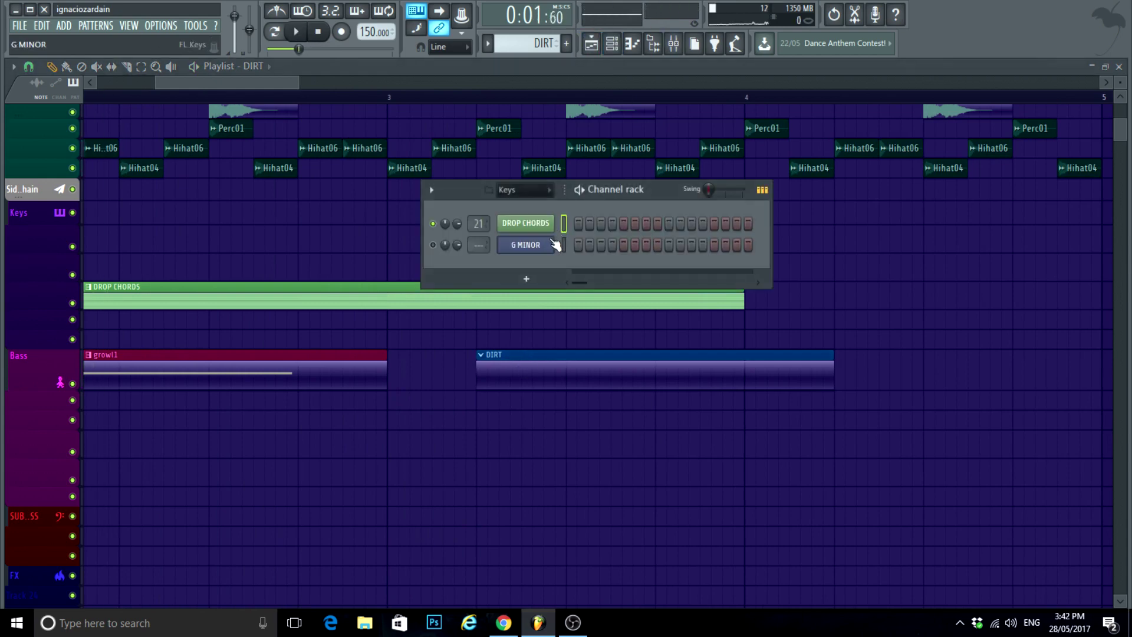
left_click(534, 191)
left_click(502, 265)
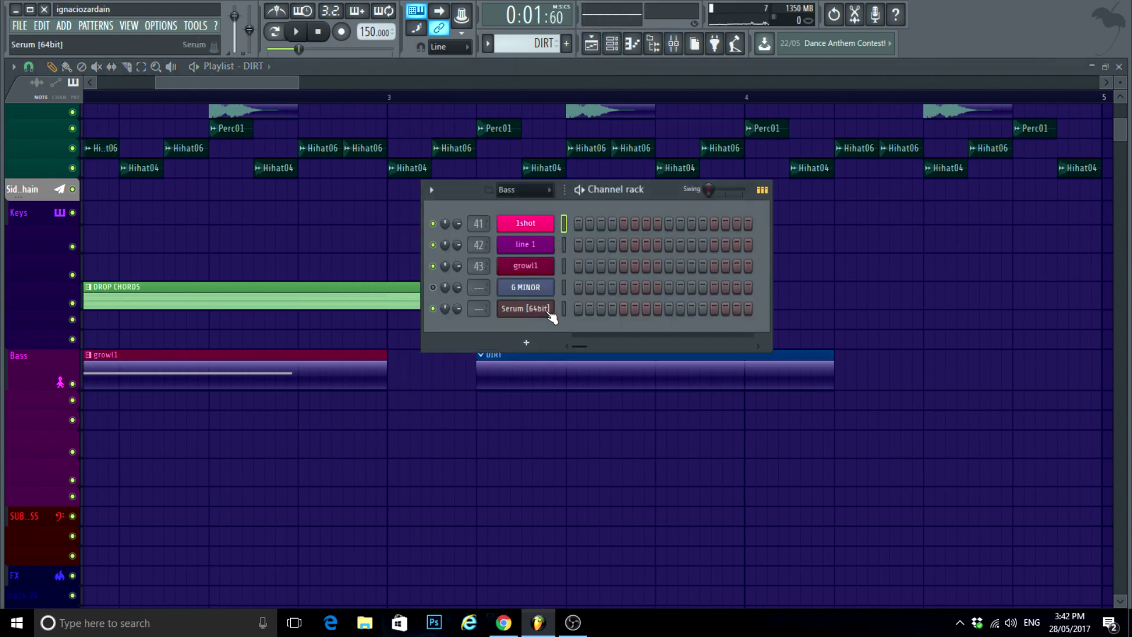
right_click(523, 317)
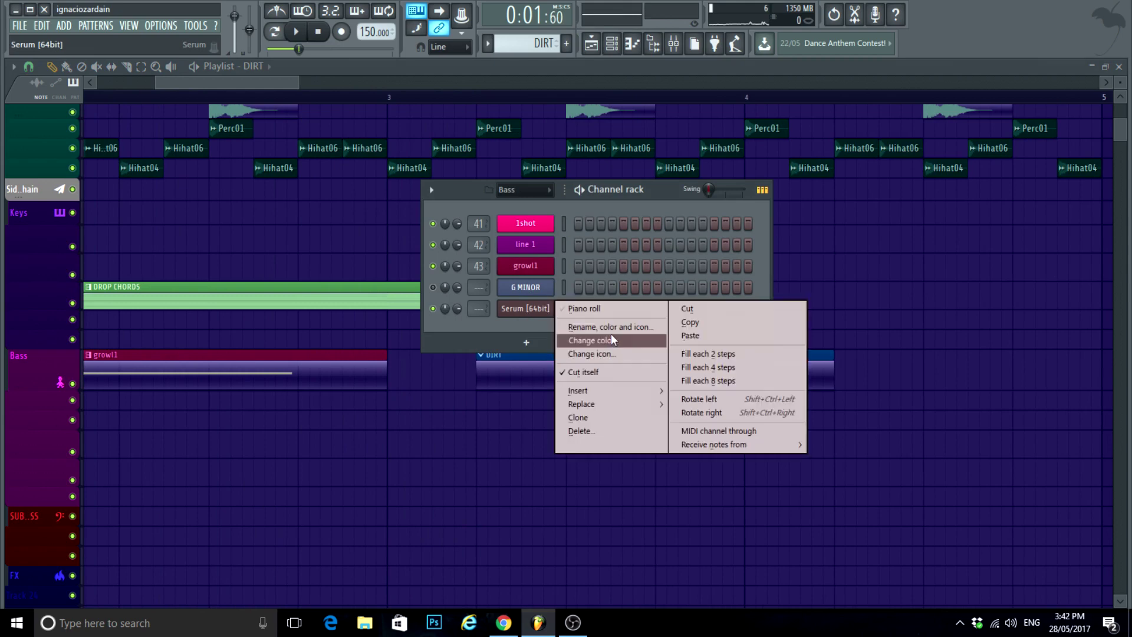
left_click(611, 334)
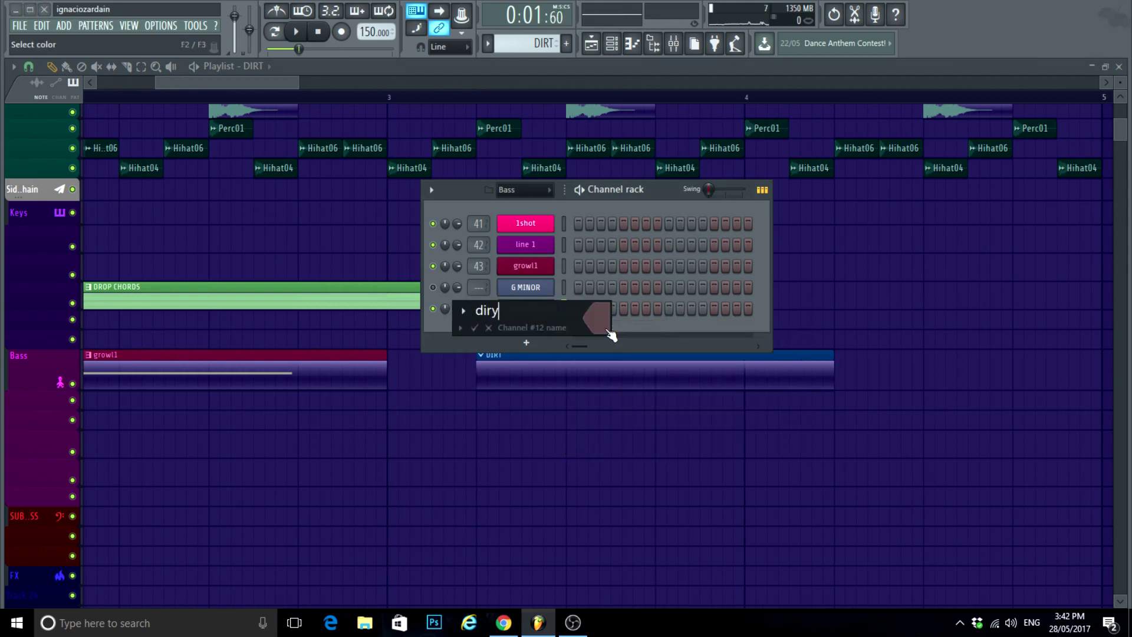
type("diry")
left_click(611, 334)
left_click(613, 379)
key("Return")
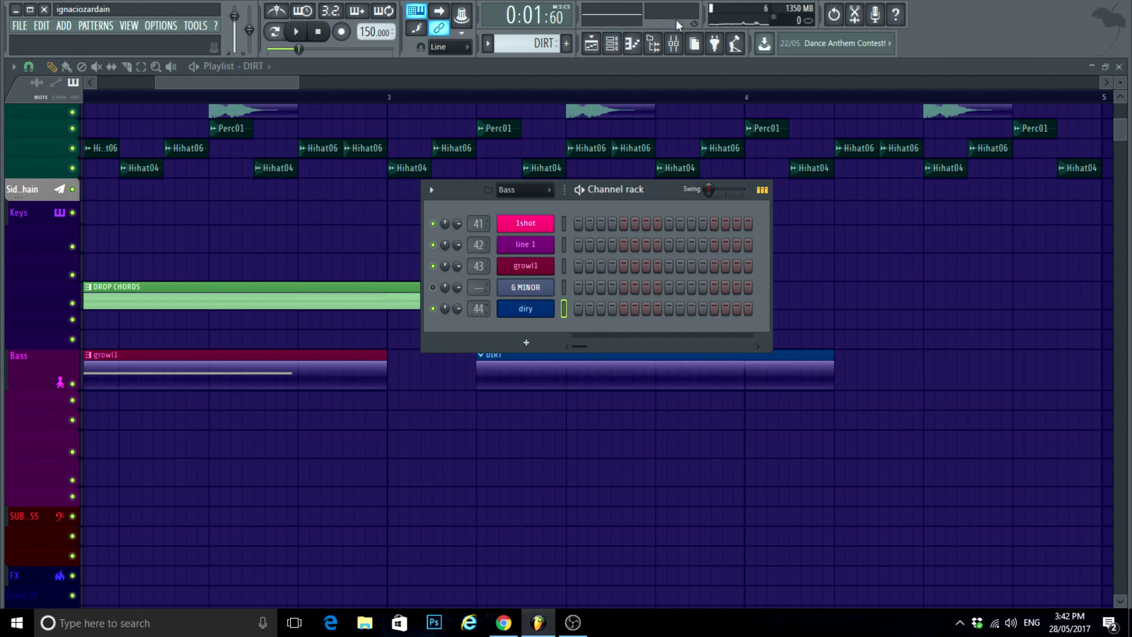
Step: Rename mixer insert 44 as dirt, route it to the BASS track, and lower its level to -2.0 dB
left_click(672, 43)
right_click(690, 80)
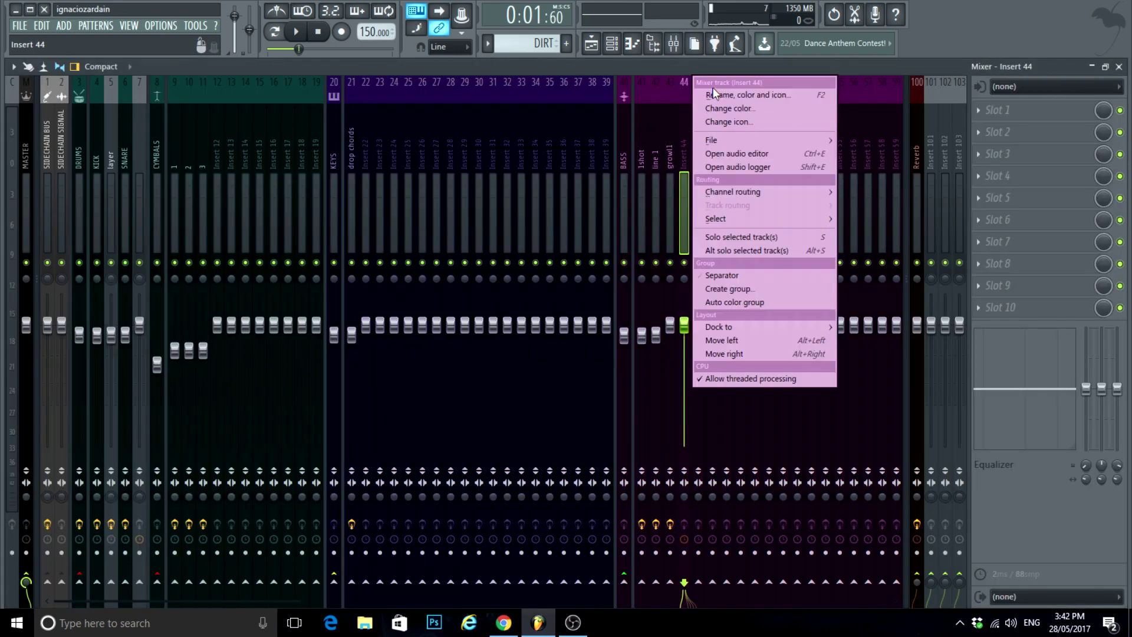
left_click(713, 90)
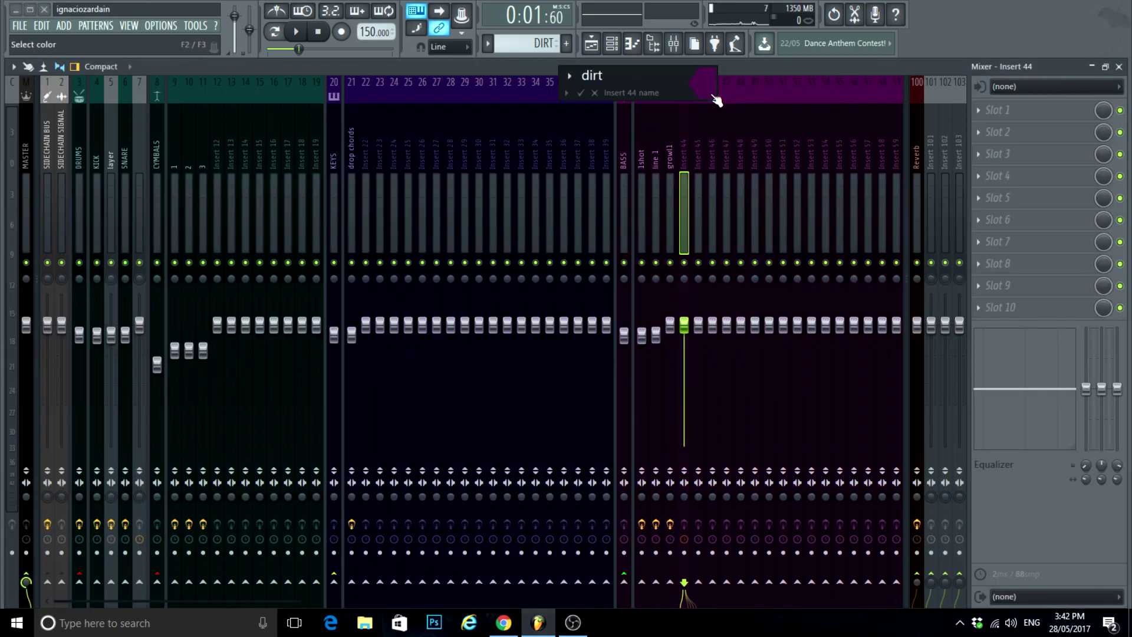
left_click(623, 582)
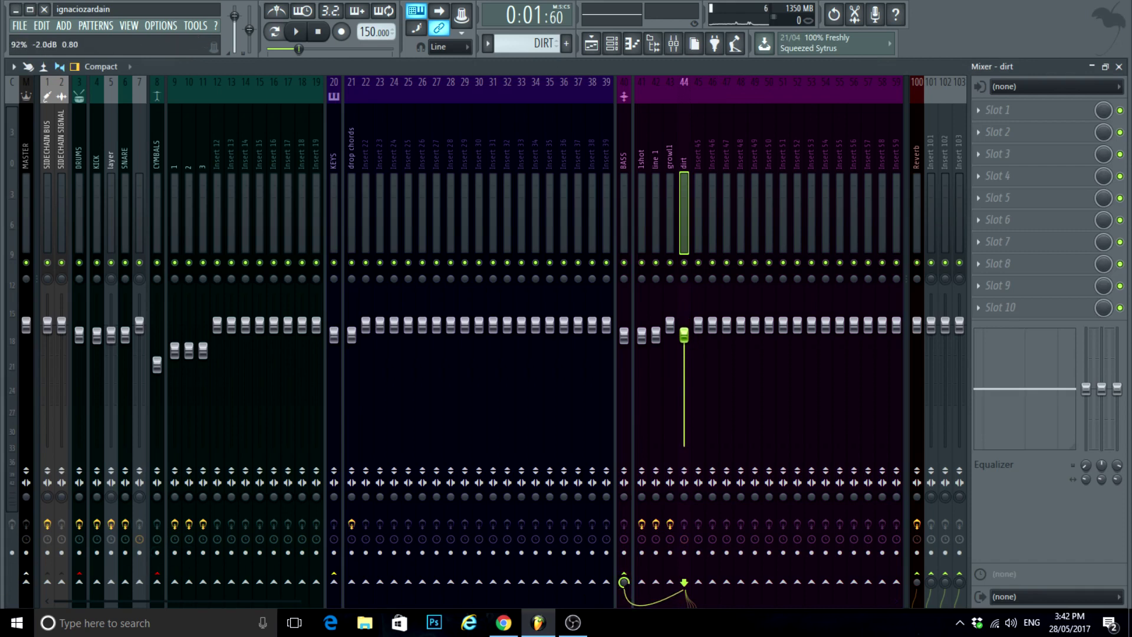
Step: Lower the growl1 mixer track to -1.8 dB and play the drop around bar 3 in the playlist
left_click(670, 325)
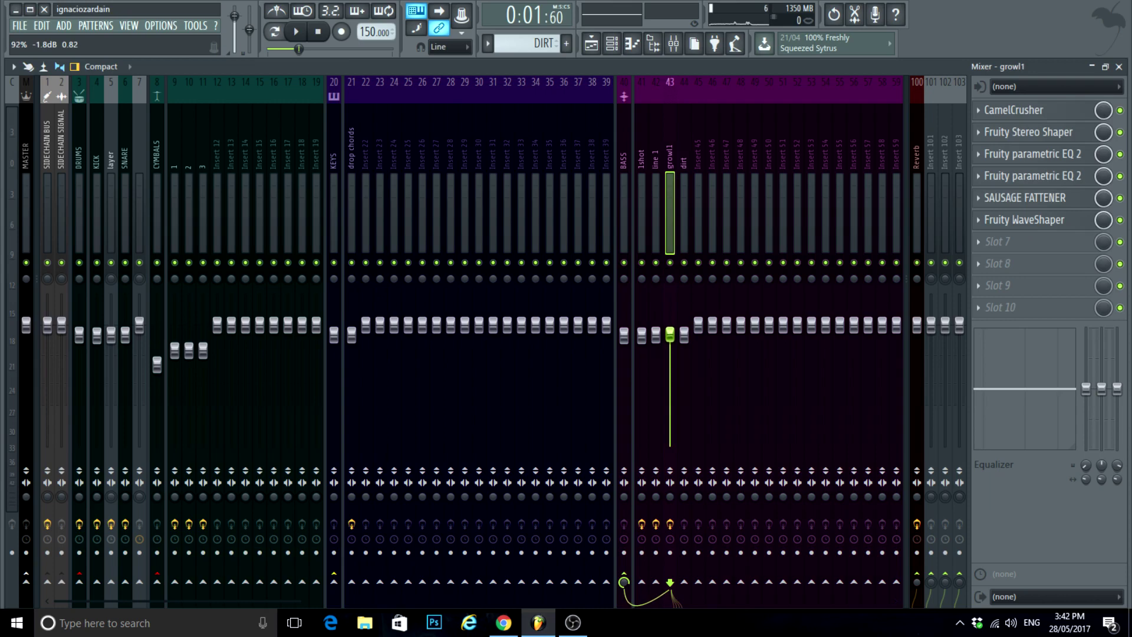
key("space")
left_click(1119, 67)
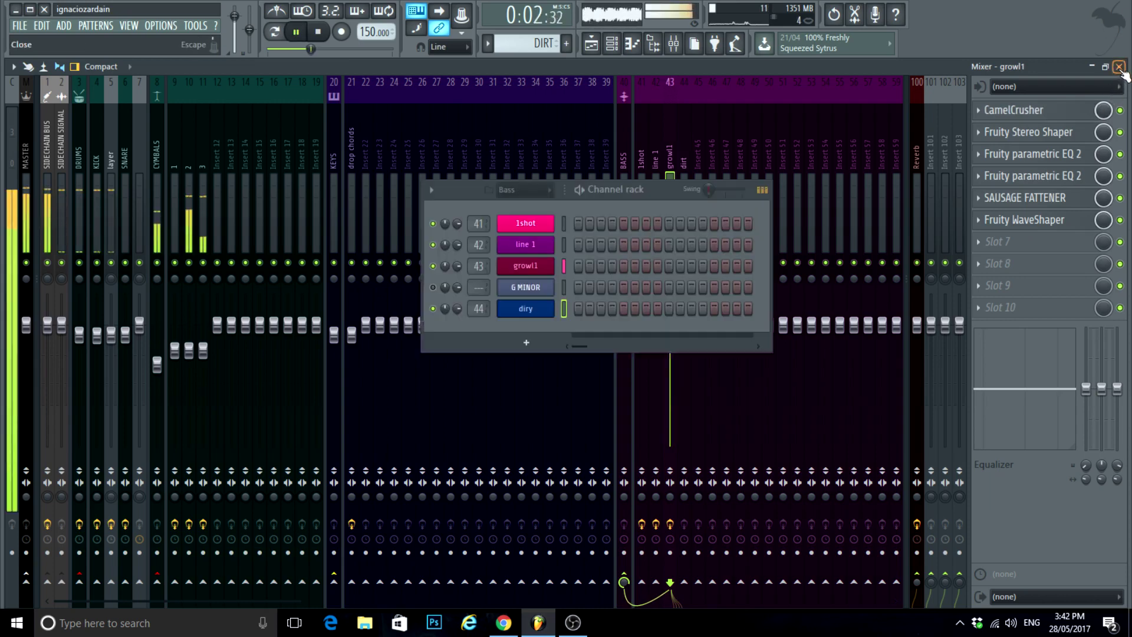
key("space")
left_click(381, 98)
scroll(624, 508, "up", 2)
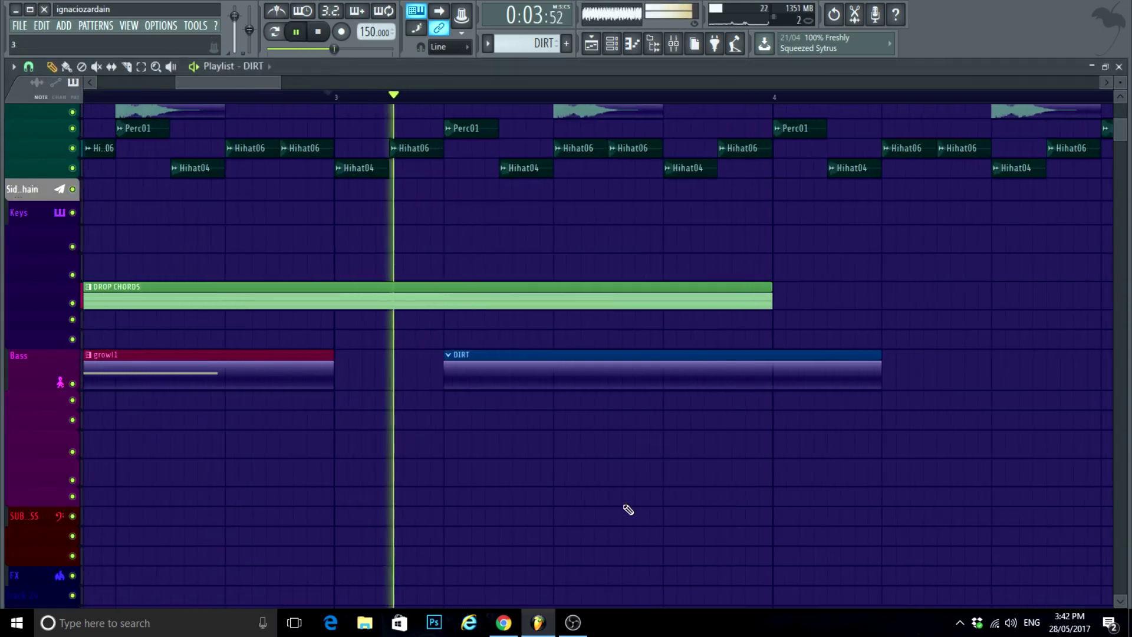
key("space")
Step: In the diry channel's piano roll, draw a two-beat G4 note at the start and remove the trial A4 note after it
left_click(613, 43)
right_click(540, 308)
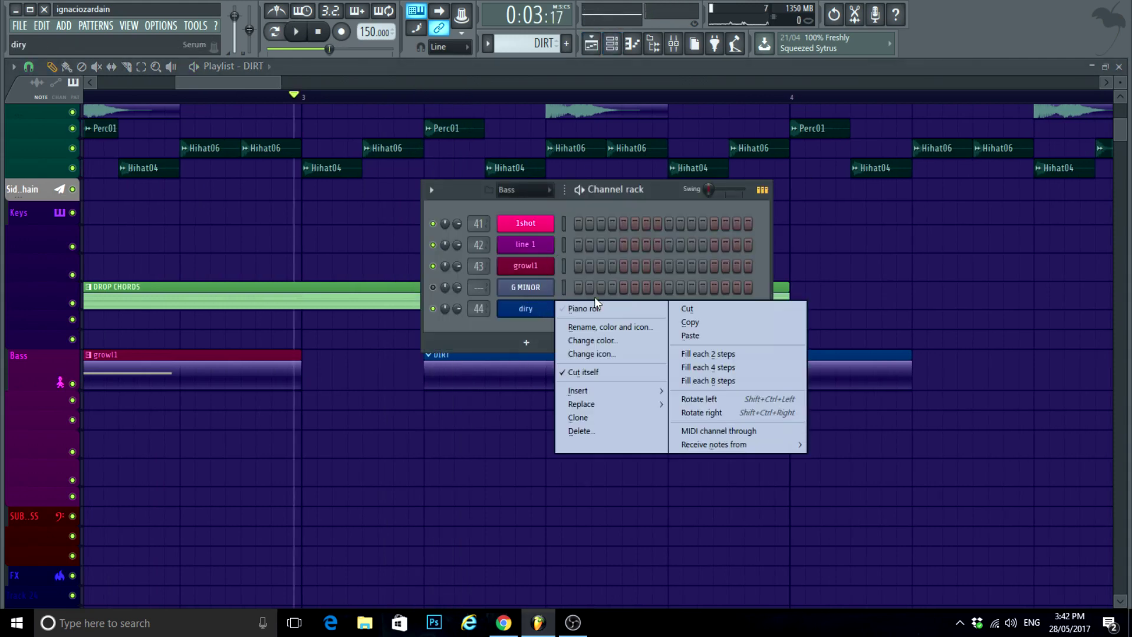
left_click(584, 312)
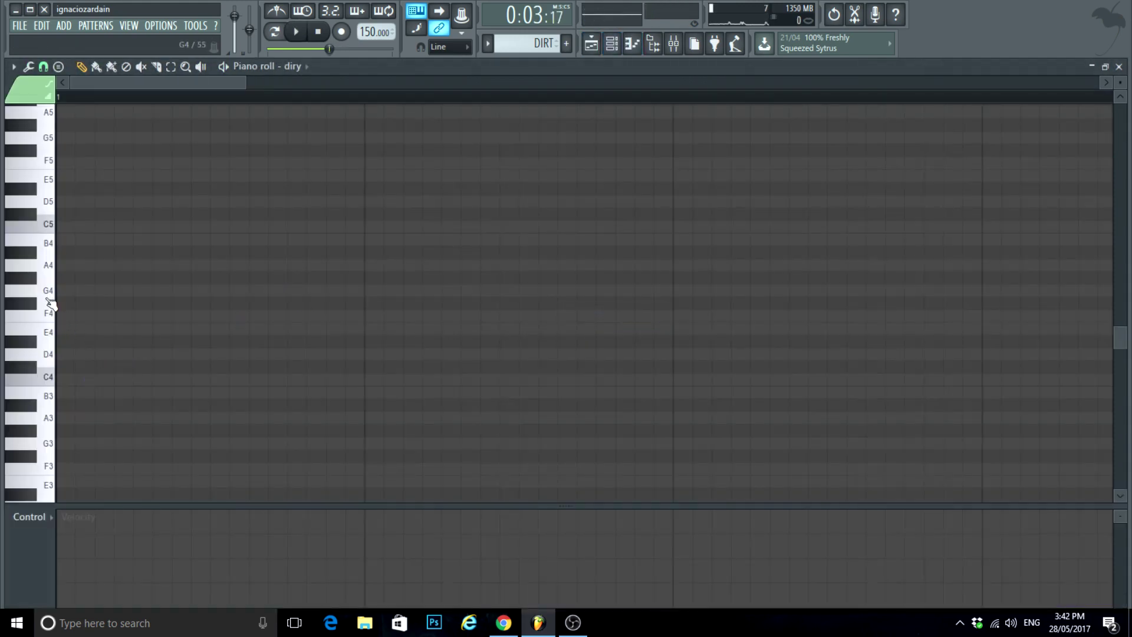
left_click_drag(111, 291, 369, 313)
left_click(366, 264)
key("space")
scroll(139, 336, "down", 2)
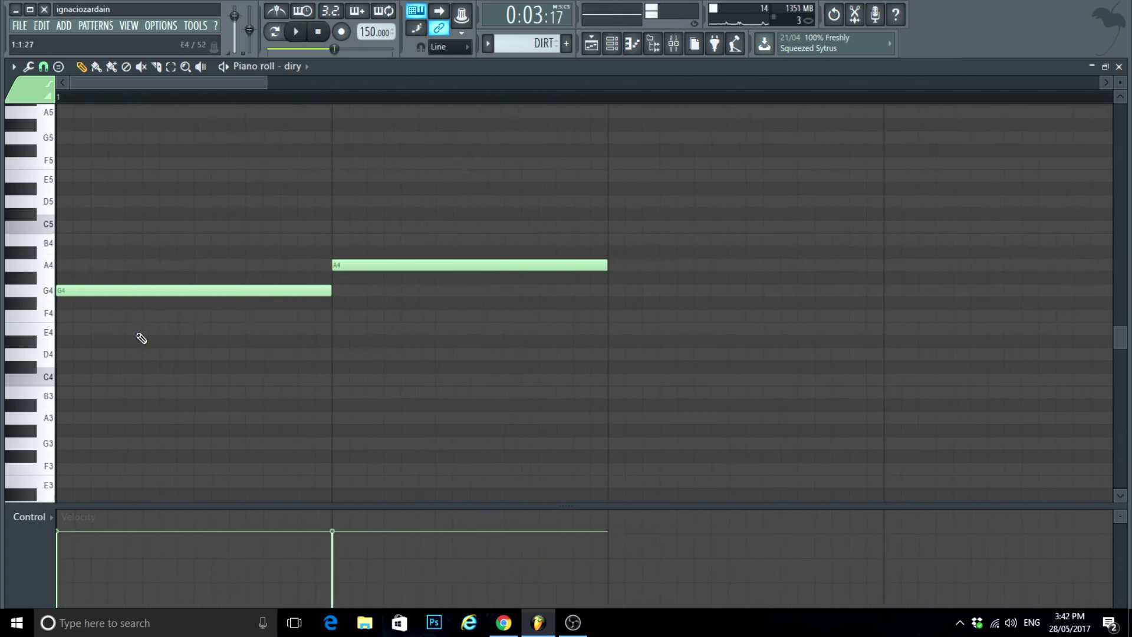
right_click(240, 265)
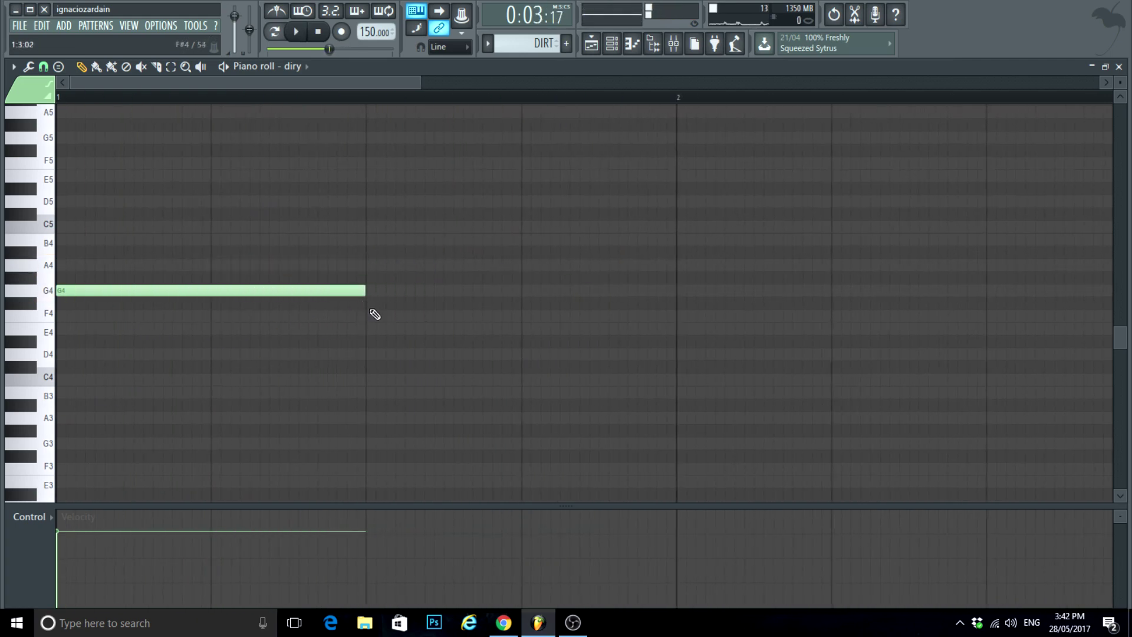
Step: Add a one-beat F4 note on the third beat of bar 1 and a one-beat G4 note on the fourth
left_click(375, 314)
key("space")
scroll(265, 336, "down", 1)
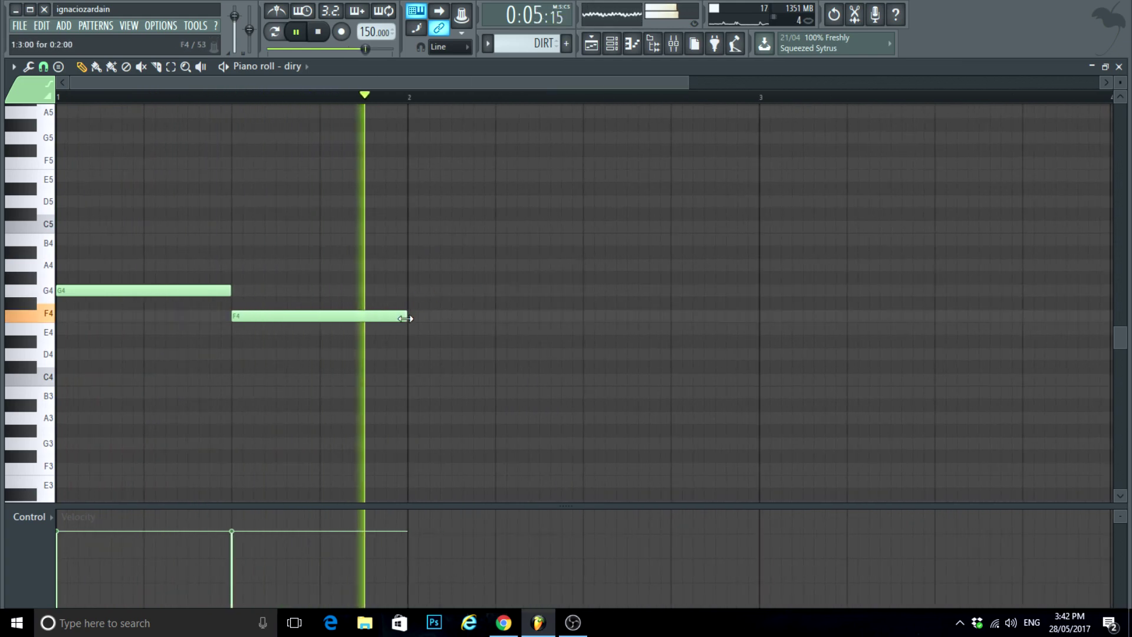
left_click_drag(406, 319, 319, 317)
left_click(325, 290)
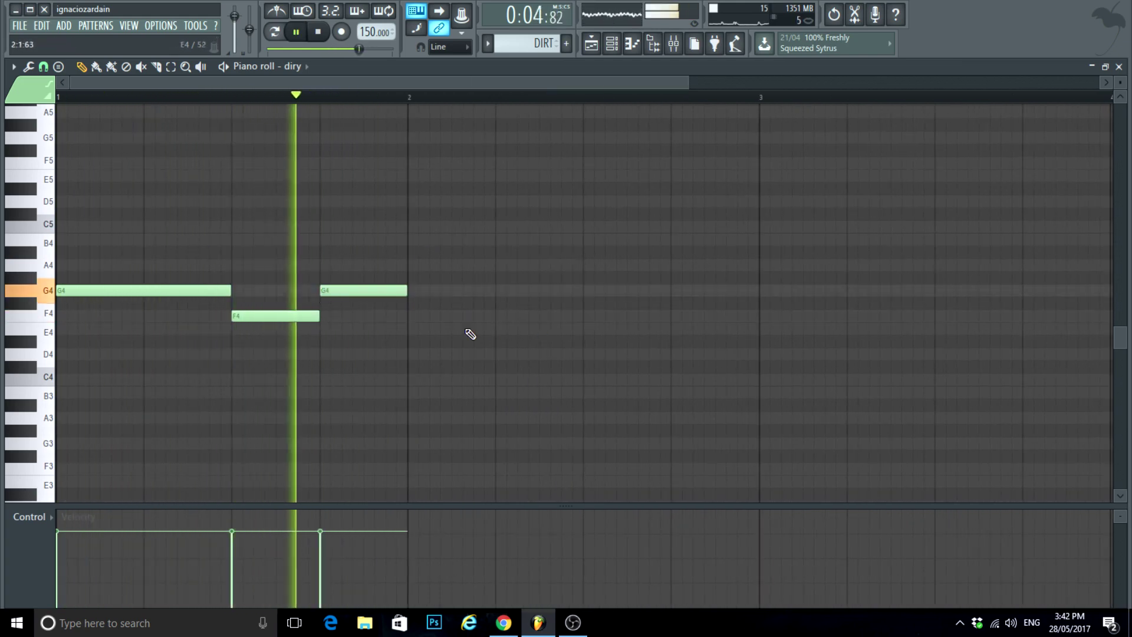
Step: Listen to the DIRT clip in the playlist, and extend its melody with a two-beat A4 and a two-beat G4 filling bar 2
key("F5")
key("F6")
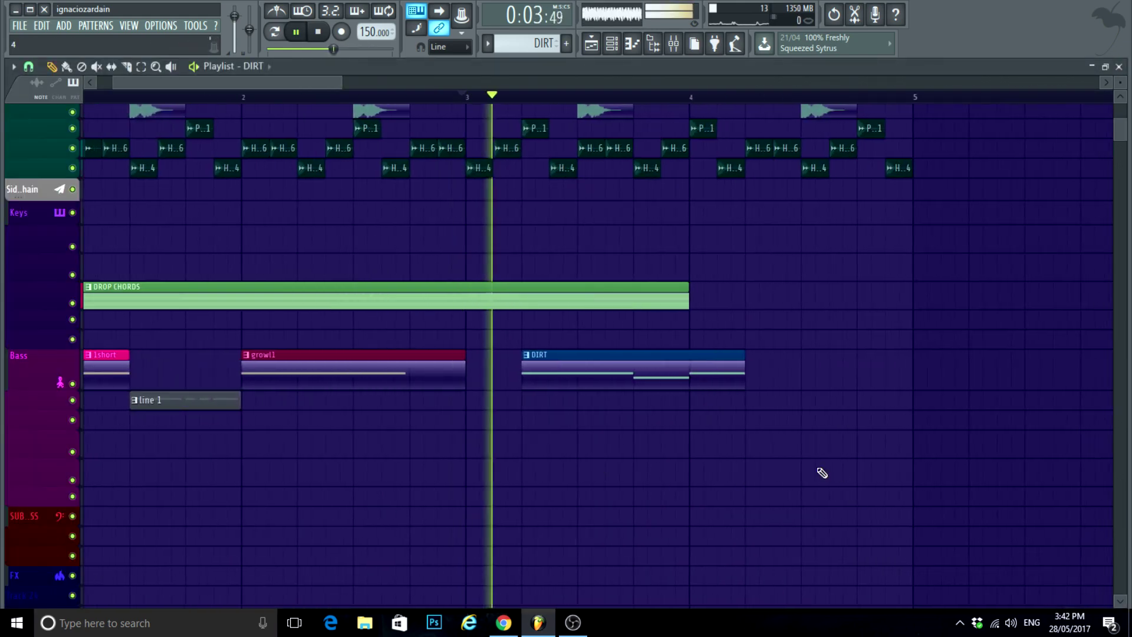
scroll(758, 448, "up", 3)
double_click(586, 374)
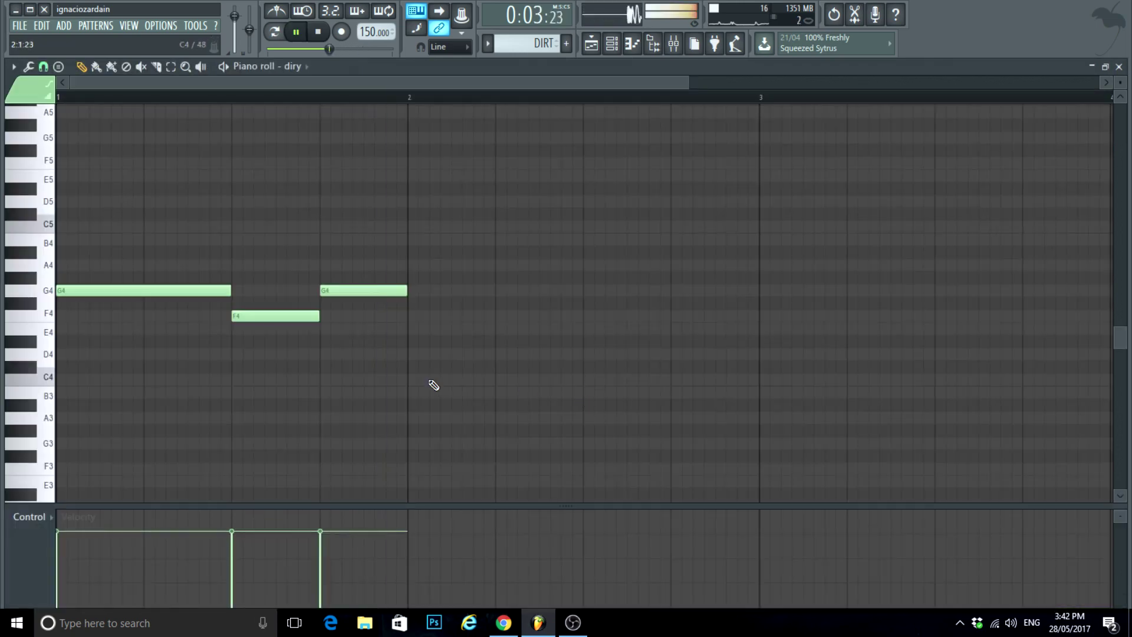
left_click(422, 265)
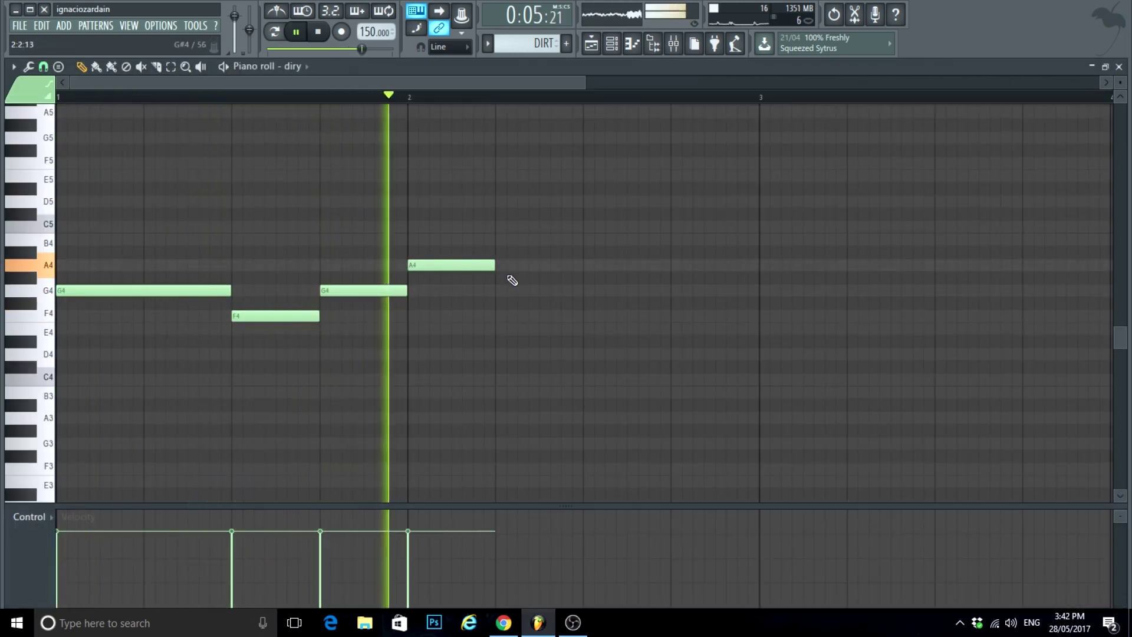
left_click_drag(495, 266, 504, 268)
left_click_drag(577, 269, 583, 268)
left_click(591, 290)
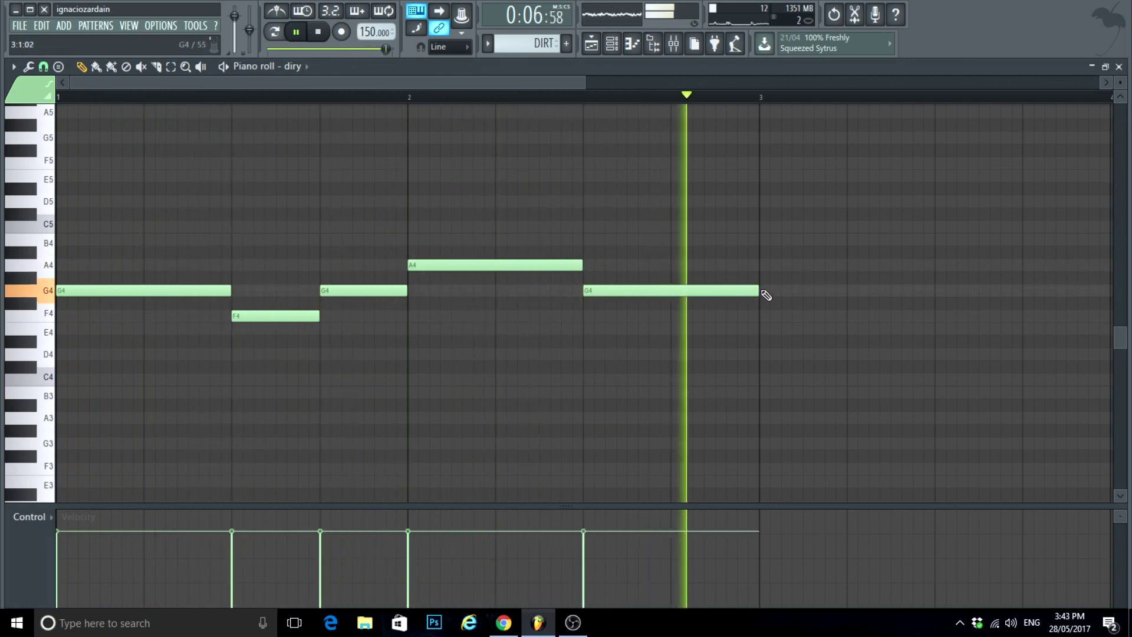
Step: Shorten the A4 note to one beat and replace the G4 after it with a one-beat G4 on bar 2's second beat
left_click_drag(582, 265, 550, 291)
right_click(587, 291)
left_click(492, 290)
key("space")
key("space")
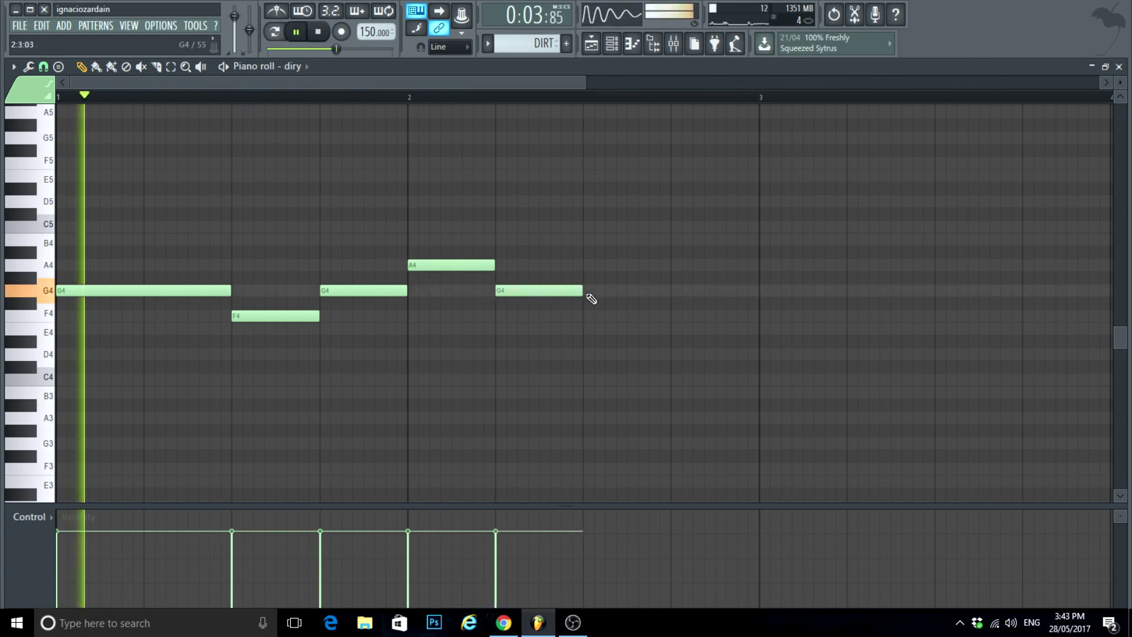
Step: Trim the G4 on bar 2's second beat slightly and add two separated G4 notes, each just under half a beat, in the third beat
left_click(586, 291)
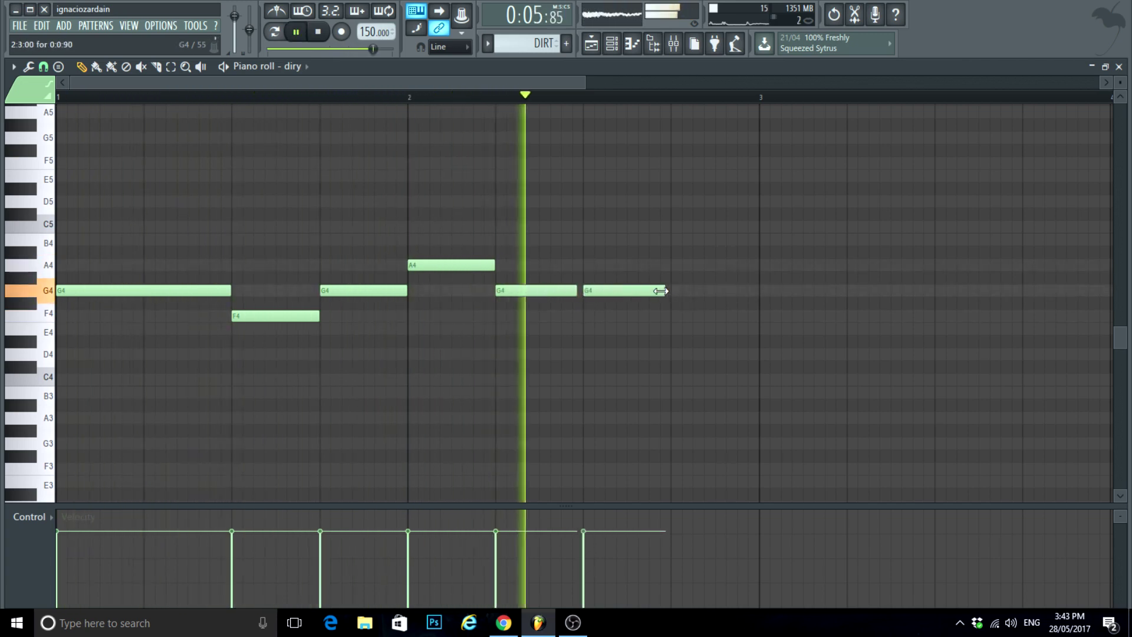
left_click_drag(662, 290, 606, 299)
scroll(677, 309, "up", 2)
scroll(678, 311, "up", 3)
left_click(496, 292)
scroll(619, 305, "down", 3)
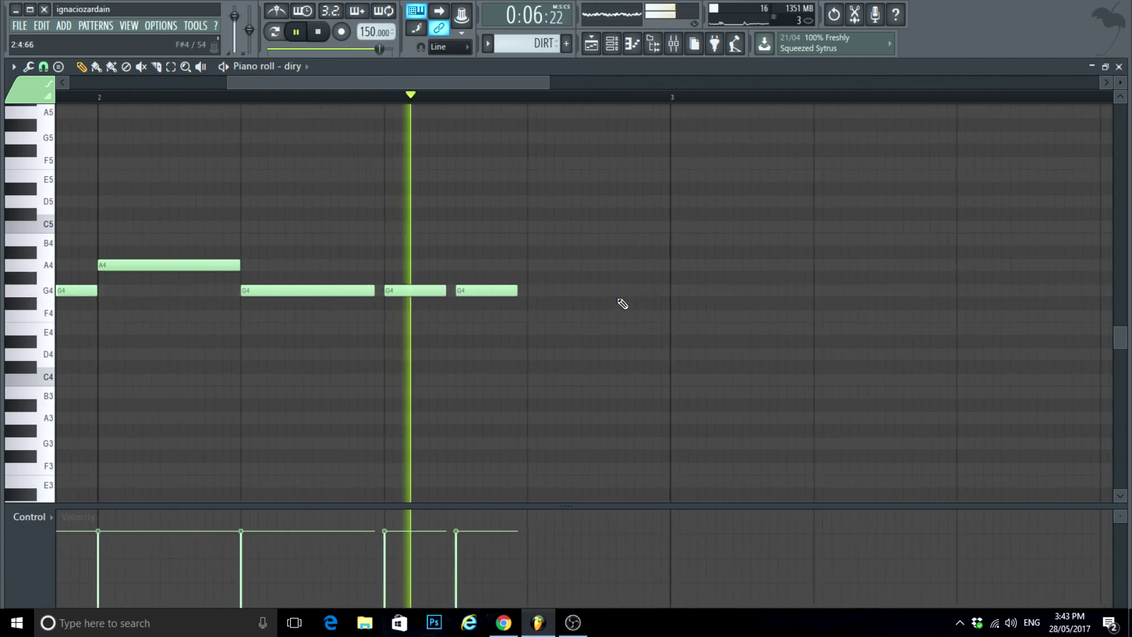
Step: Add a G4 note on bar 2's fourth beat, lengthen it to a full beat, and stop playback
scroll(525, 295, "up", 1)
left_click(530, 316)
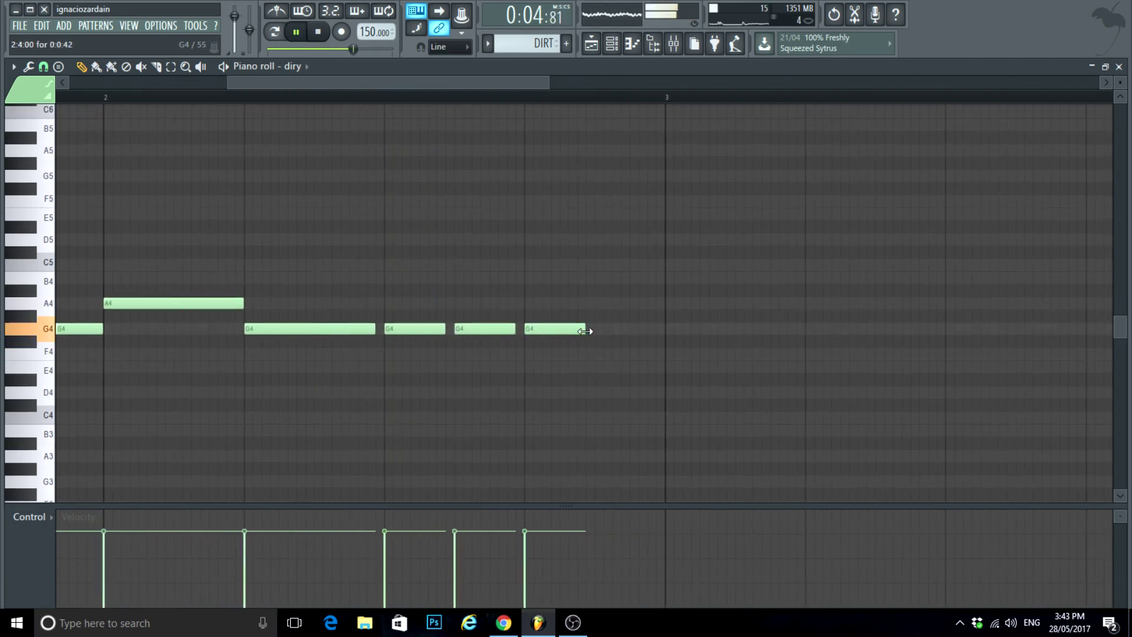
left_click_drag(585, 332, 664, 334)
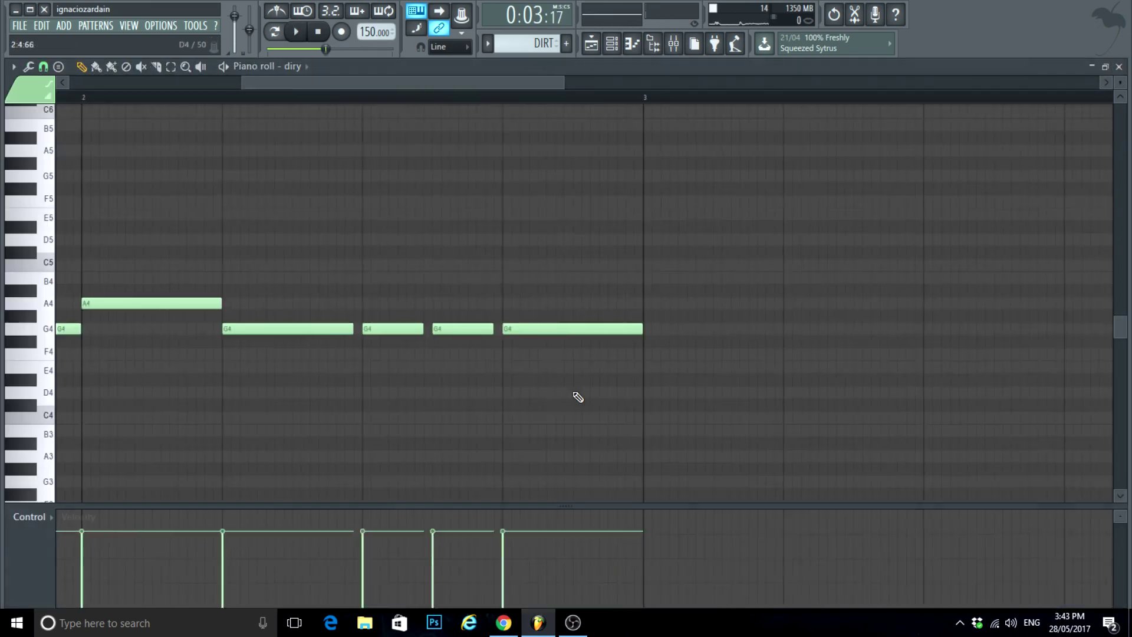
key("space")
Step: Return to the playlist, select the time range from bar 3's second beat to bar 5, and open the channel rack during playback
left_click(1118, 67)
key("F6")
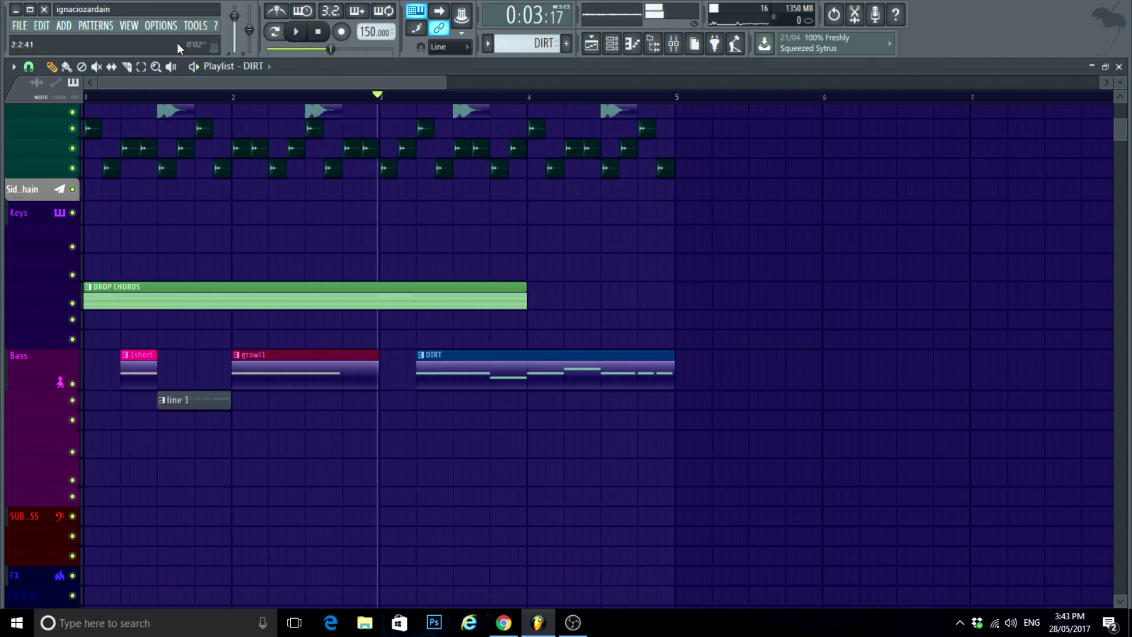
left_click_drag(334, 111, 742, 152)
left_click(612, 43)
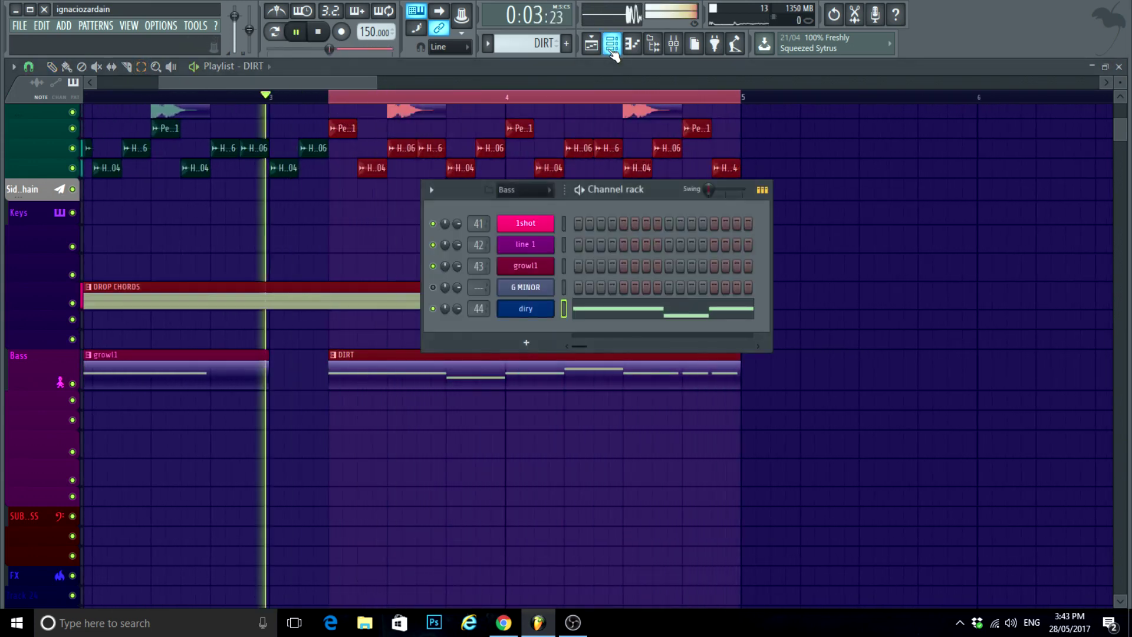
Step: Create an automation clip for the diry Serum's WT macro and place it on the track directly below the DIRT clip
left_click(523, 318)
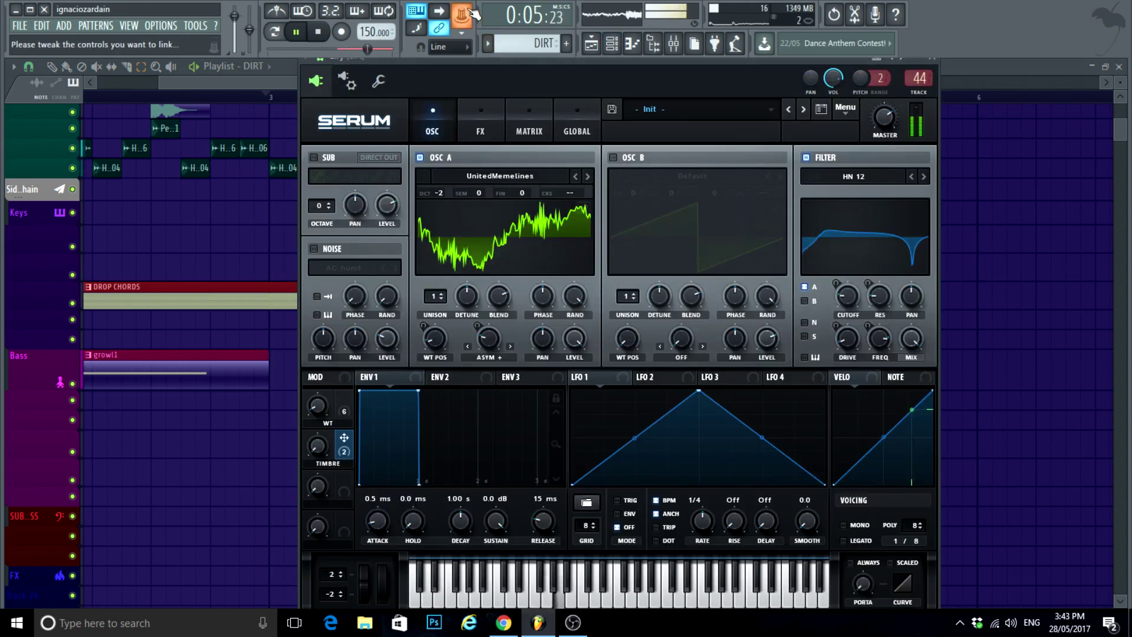
left_click(462, 32)
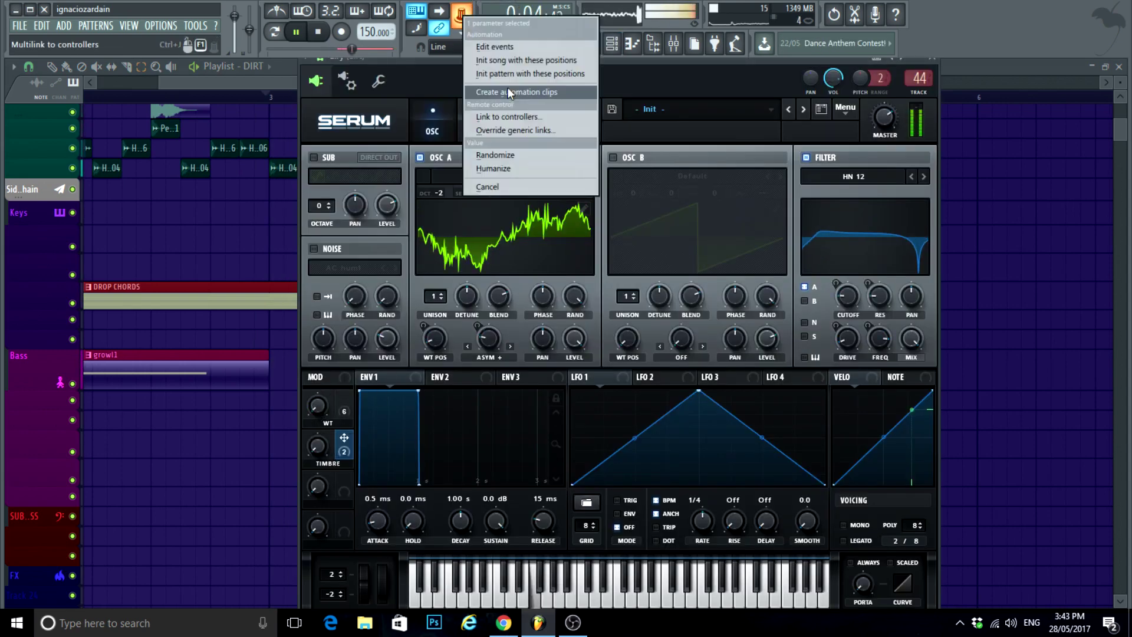
left_click(504, 95)
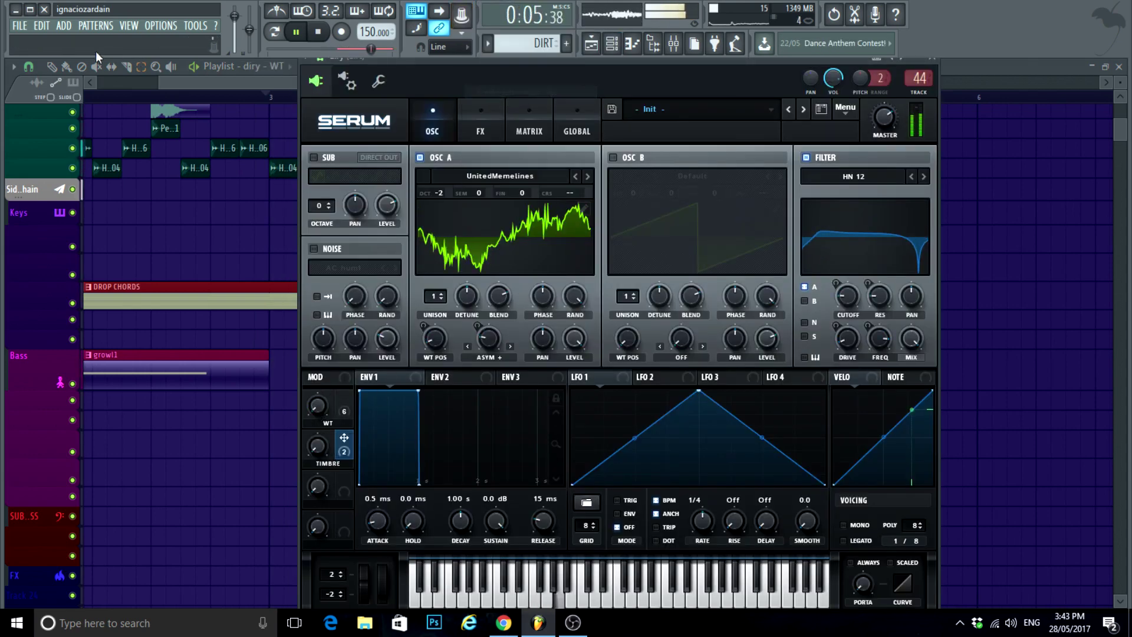
left_click(266, 451)
key("space")
left_click_drag(373, 192, 369, 397)
scroll(388, 459, "up", 2)
scroll(388, 459, "up", 1)
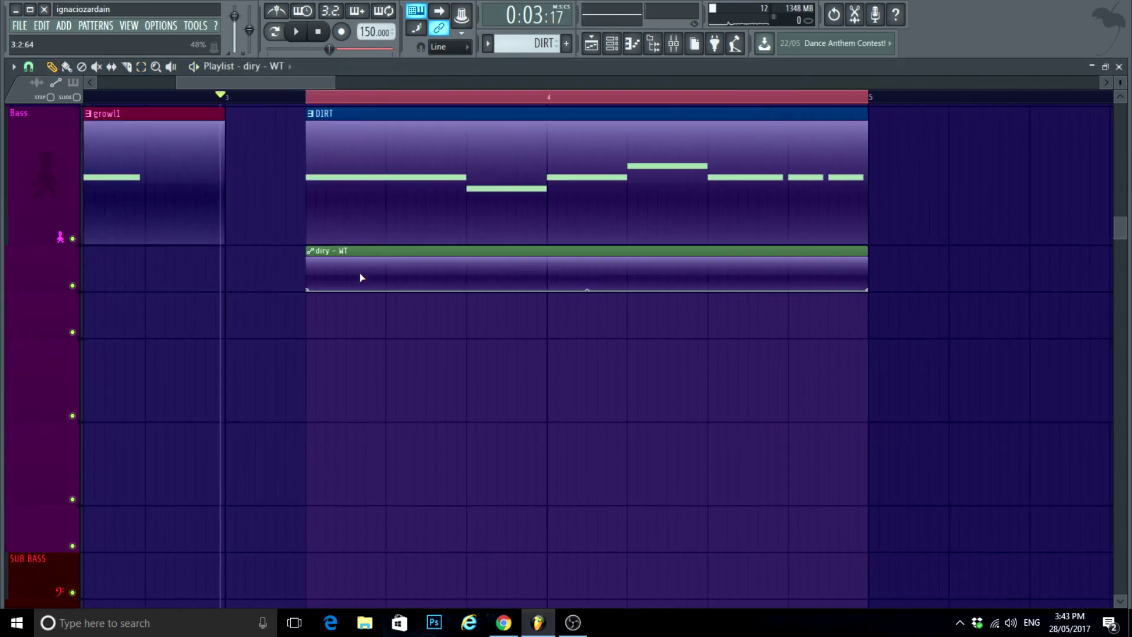
Step: Recolor the diry - WT automation clip blue, keep its name, and close its channel settings before resuming playback
left_click(351, 249)
left_click(109, 224)
left_click(176, 439)
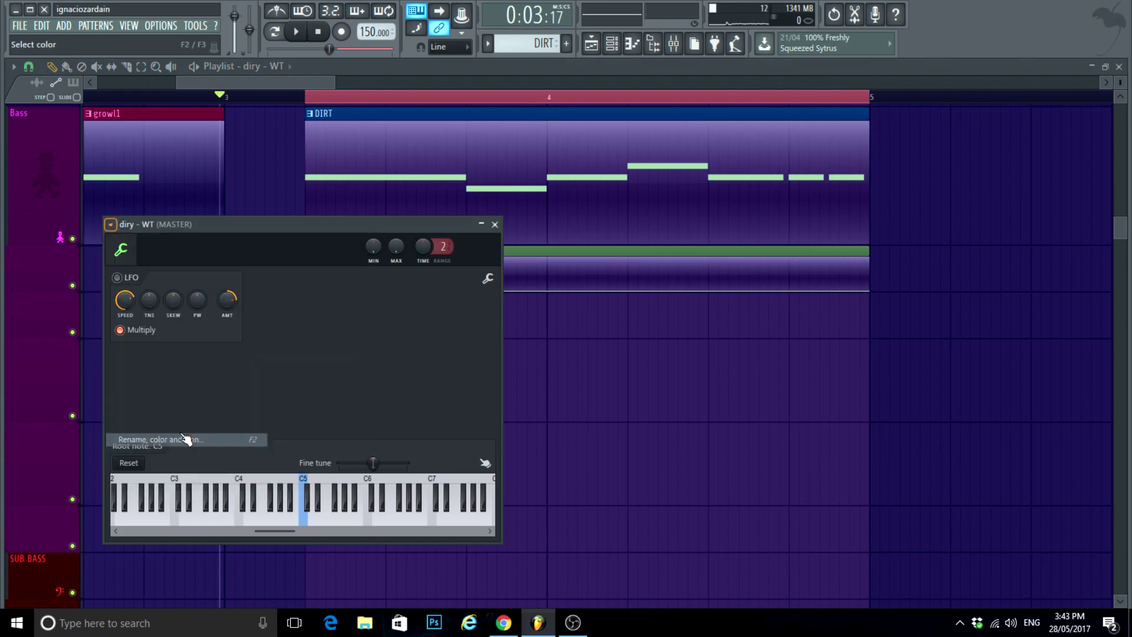
left_click(193, 437)
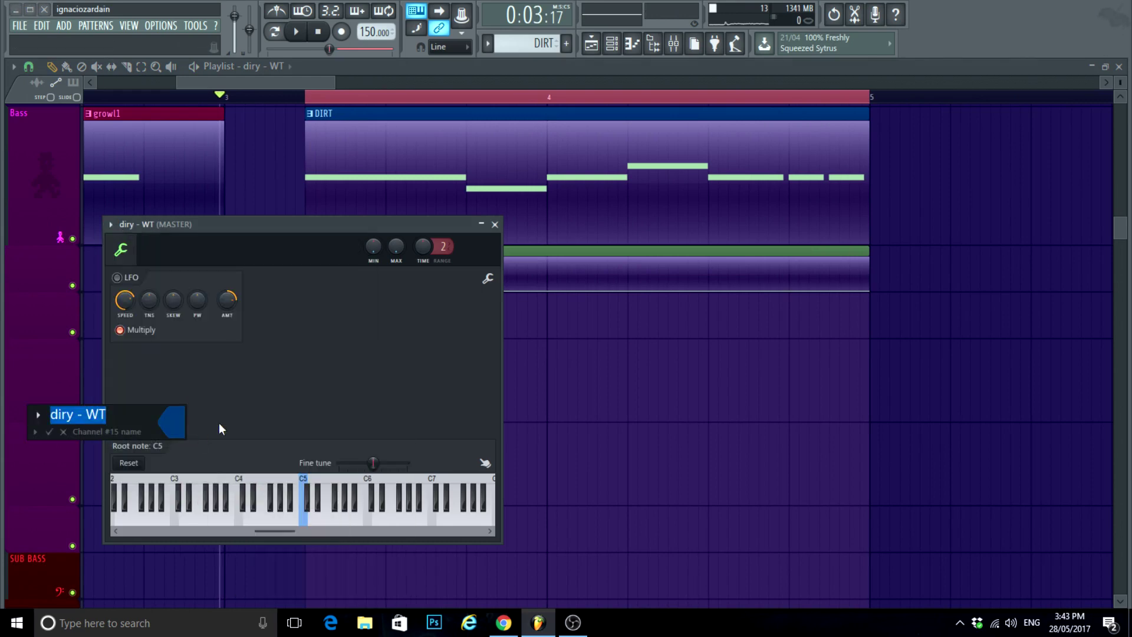
key("Return")
left_click(494, 224)
key("space")
Step: Add an automation point on bar 3's third beat in the diry - WT clip and raise it to nearly maximum
scroll(386, 342, "up", 2)
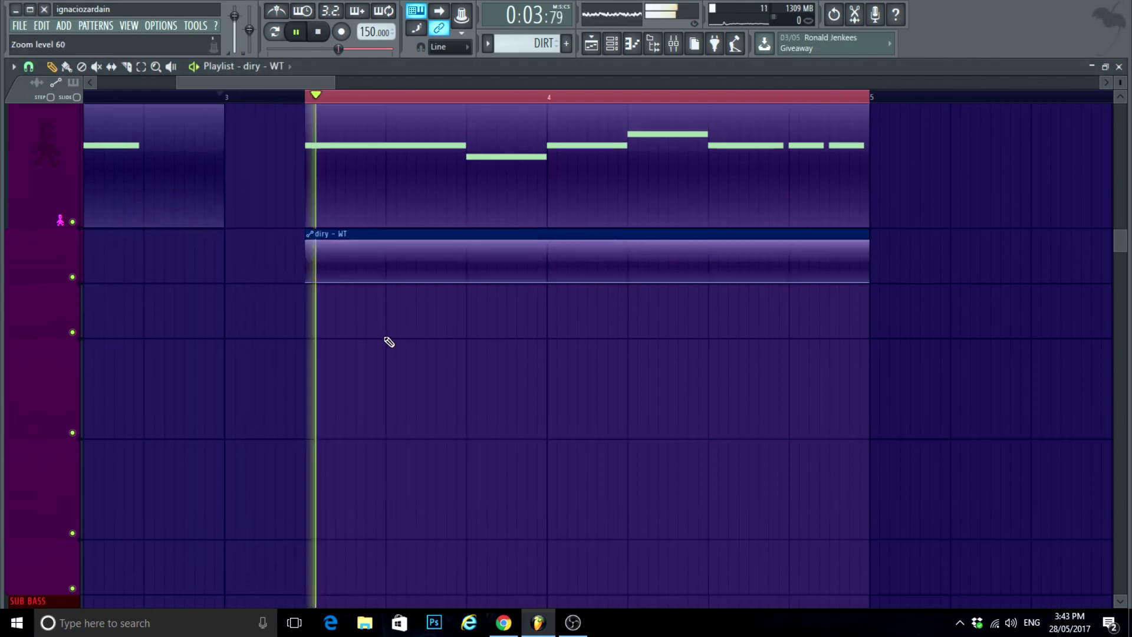
key("space")
scroll(381, 433, "up", 1)
scroll(375, 377, "down", 1)
key("space")
scroll(363, 360, "up", 1)
key("space")
scroll(356, 393, "up", 1)
scroll(356, 395, "up", 2)
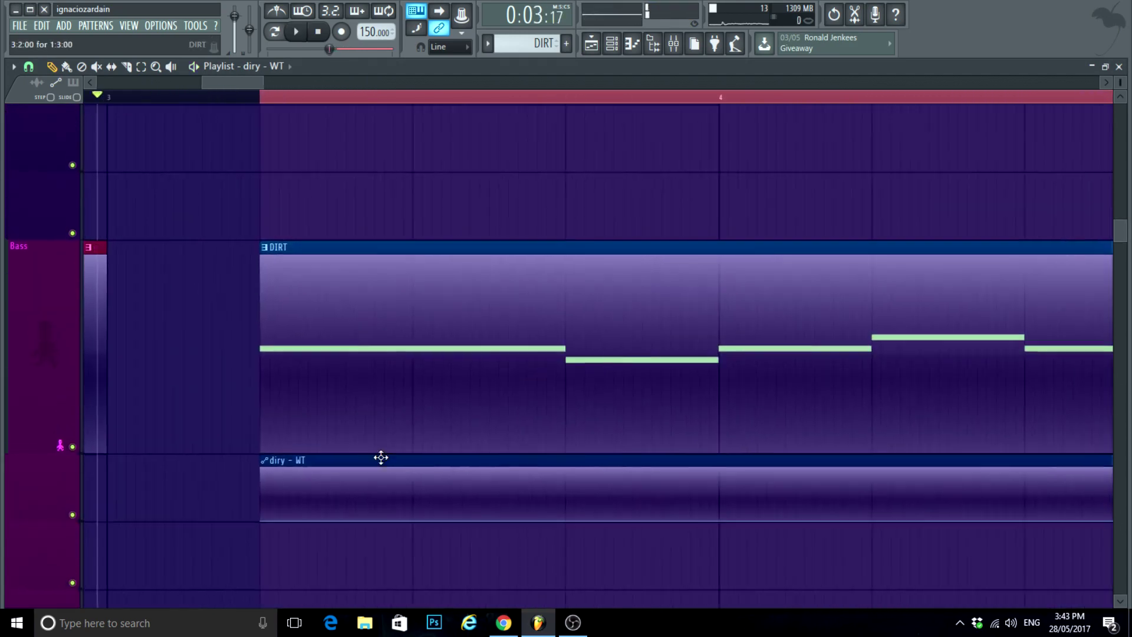
scroll(380, 457, "down", 2)
right_click(437, 226)
left_click_drag(435, 225, 435, 218)
key("space")
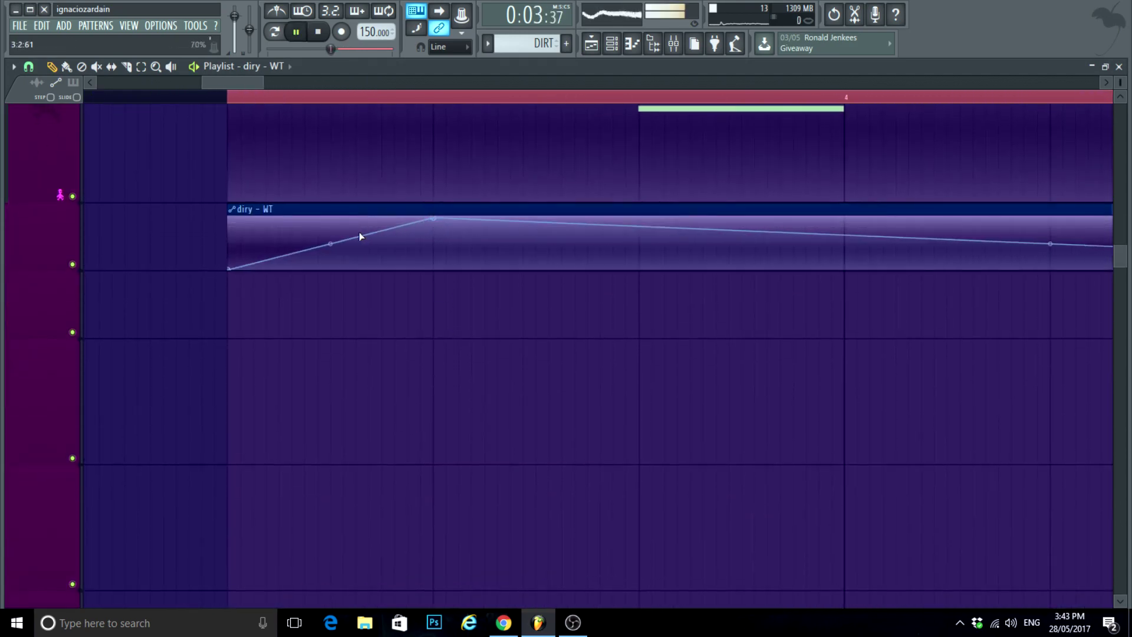
Step: Bend the first rising segment of the diry - WT automation outward so it climbs steeply at the start
left_click_drag(330, 244, 330, 249)
key("space")
key("space")
scroll(398, 339, "up", 2)
scroll(316, 444, "down", 2)
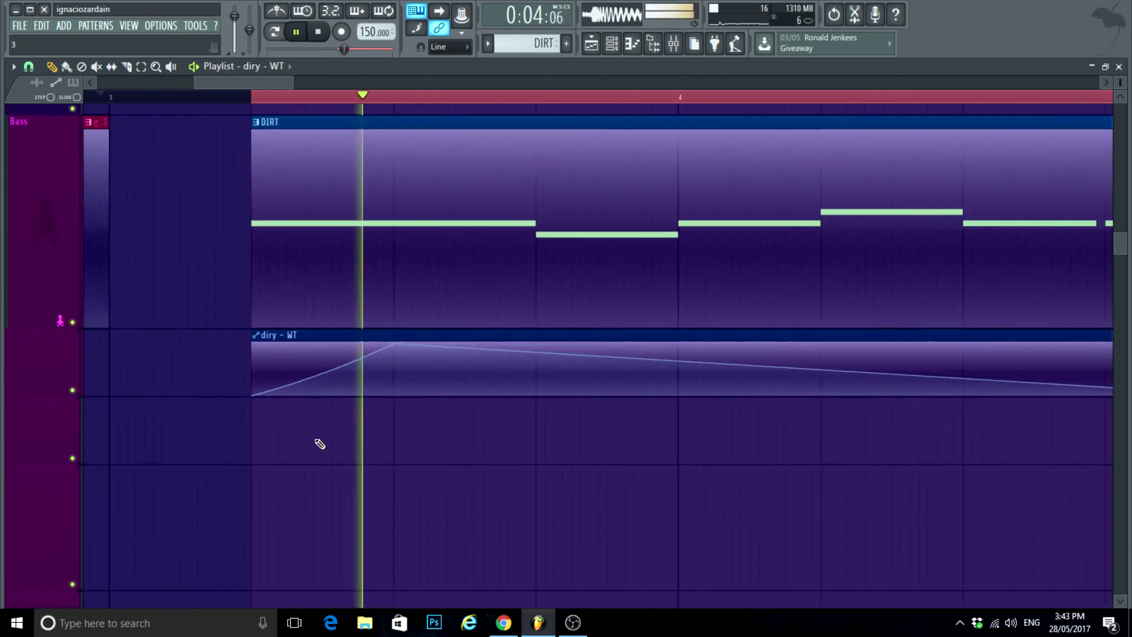
key("space")
key("space")
key("space")
left_click_drag(330, 384, 331, 366)
key("space")
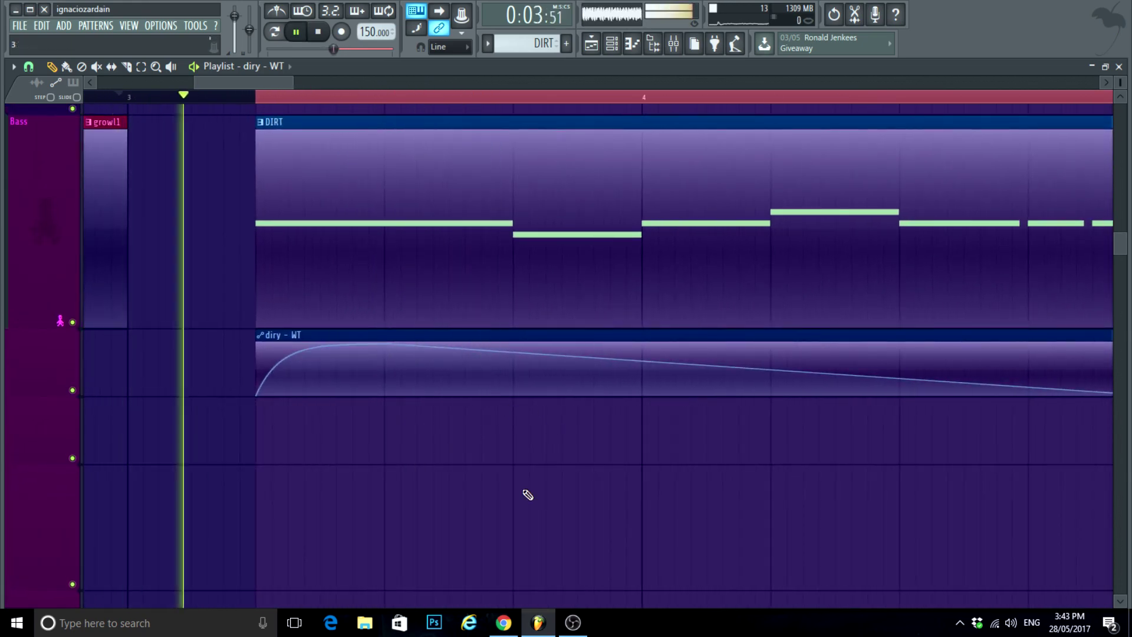
key("space")
Step: Add a minimum-level point on bar 3's fourth beat and bend the falling segment before it outward
key("space")
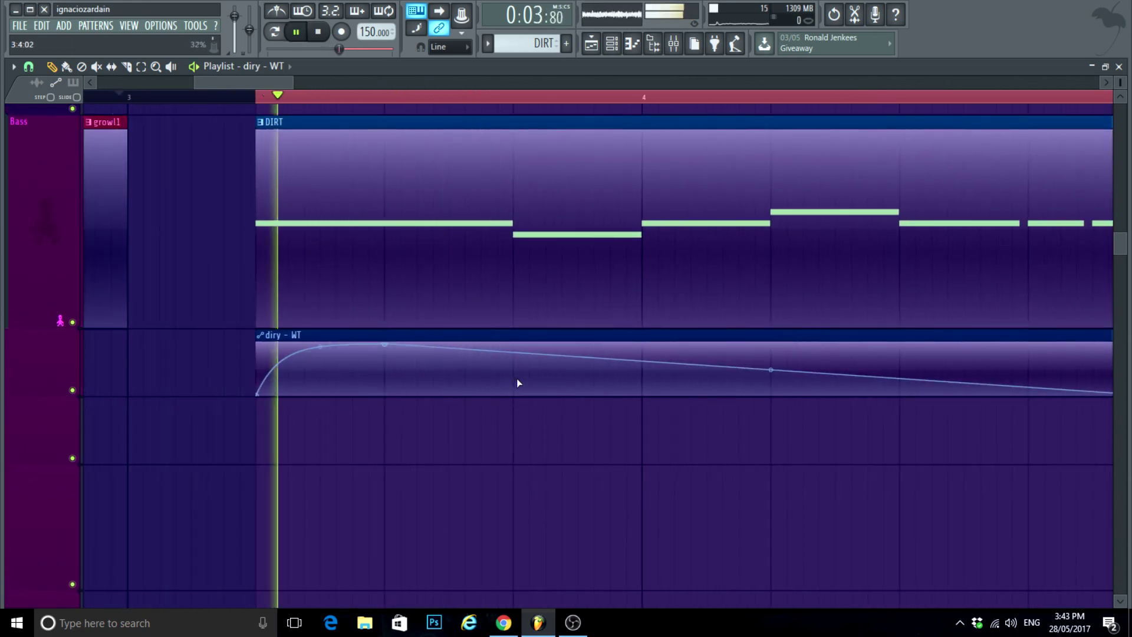
right_click(515, 391)
key("space")
key("space")
left_click_drag(449, 392, 449, 374)
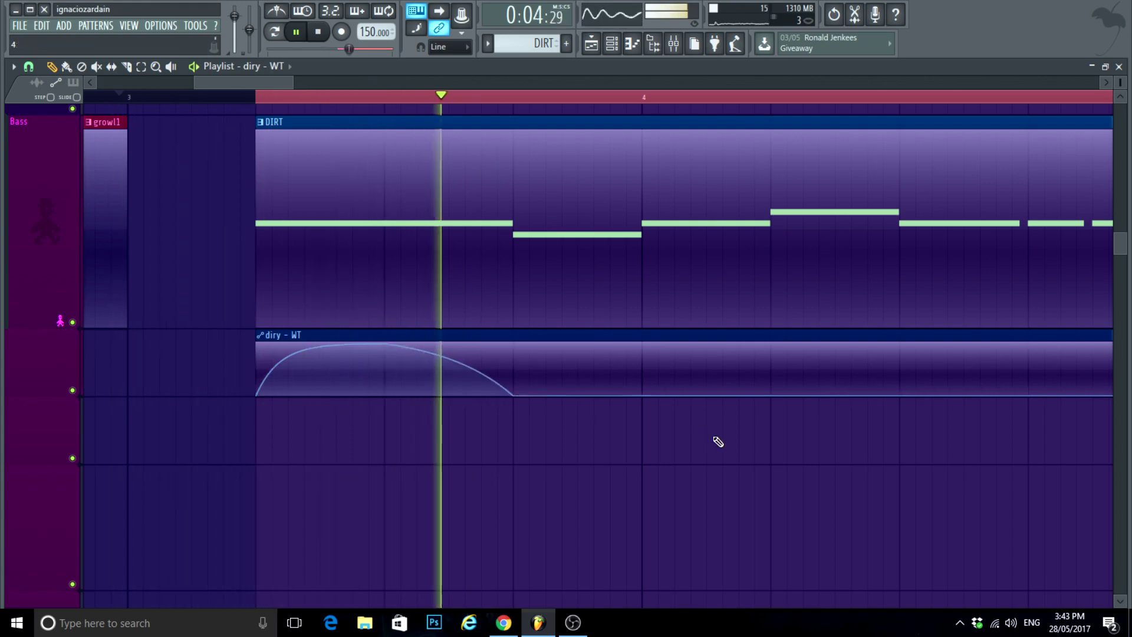
scroll(391, 426, "down", 3)
Step: Add an automation point slightly above mid-level at the start of bar 4 with a gentle curved rise leading into it
key("space")
key("space")
right_click(531, 364)
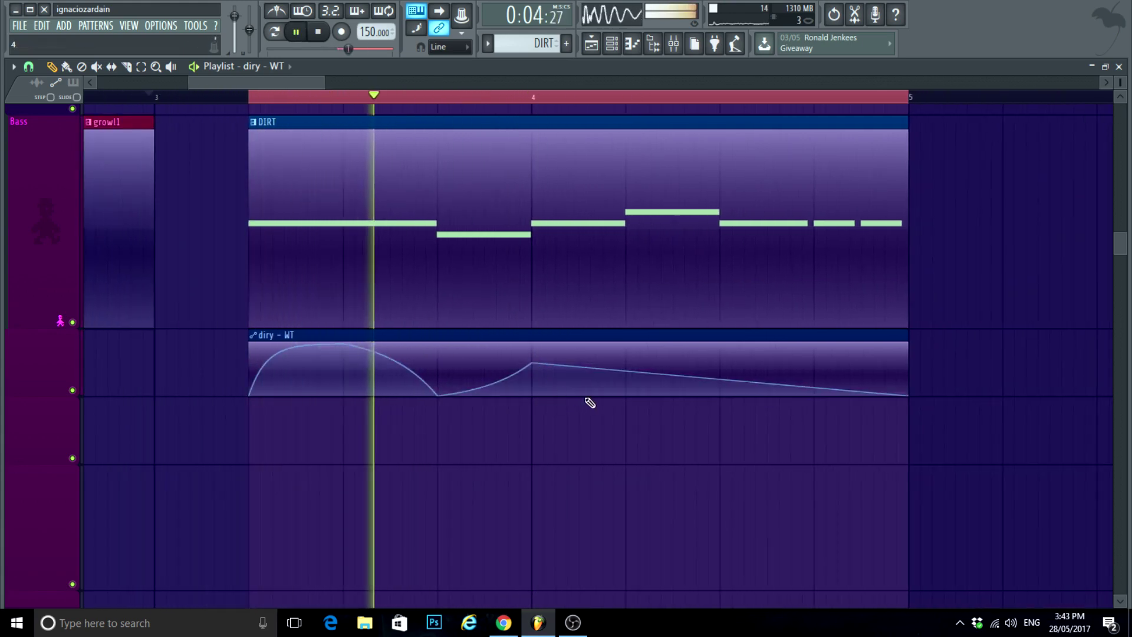
scroll(571, 409, "up", 2)
Step: Add a minimum-level point on bar 4's second beat and bend the fall leading to it outward
key("space")
right_click(617, 395)
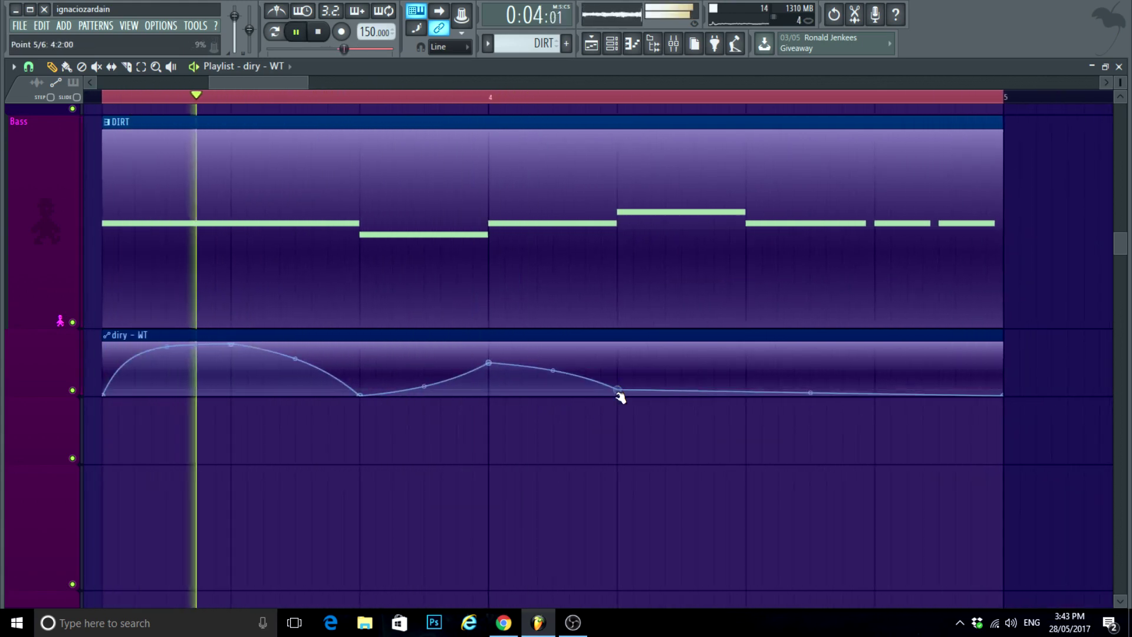
left_click_drag(552, 379, 551, 368)
key("space")
scroll(643, 418, "down", 2)
key("space")
scroll(582, 382, "up", 2)
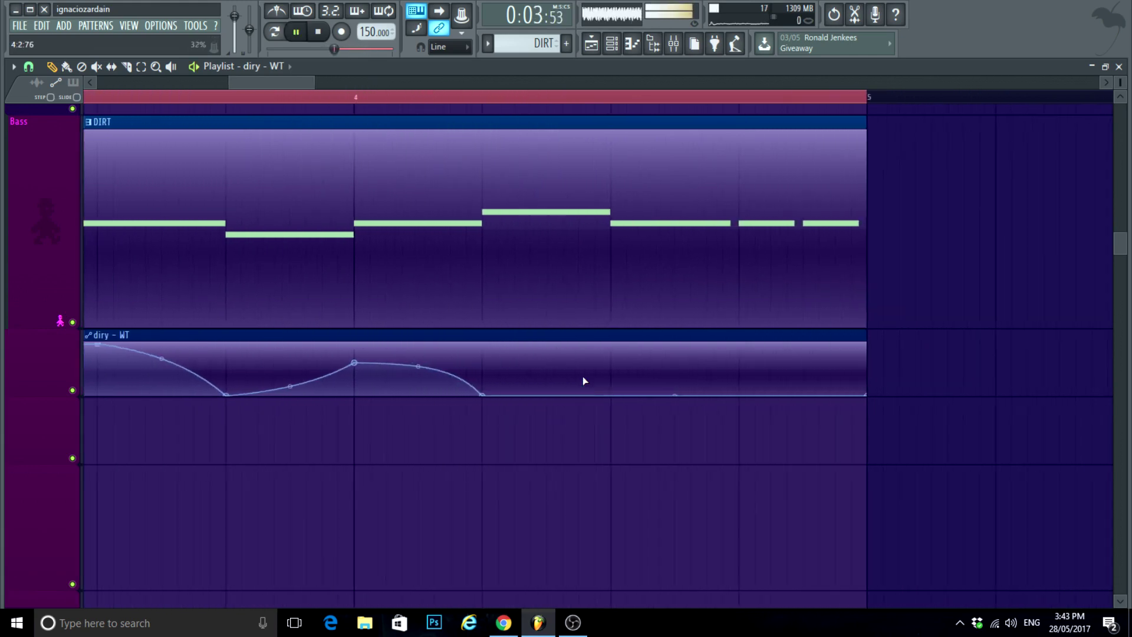
Step: Add a maximum-level point on bar 4's third beat and bend the rise leading to it outward
right_click(611, 343)
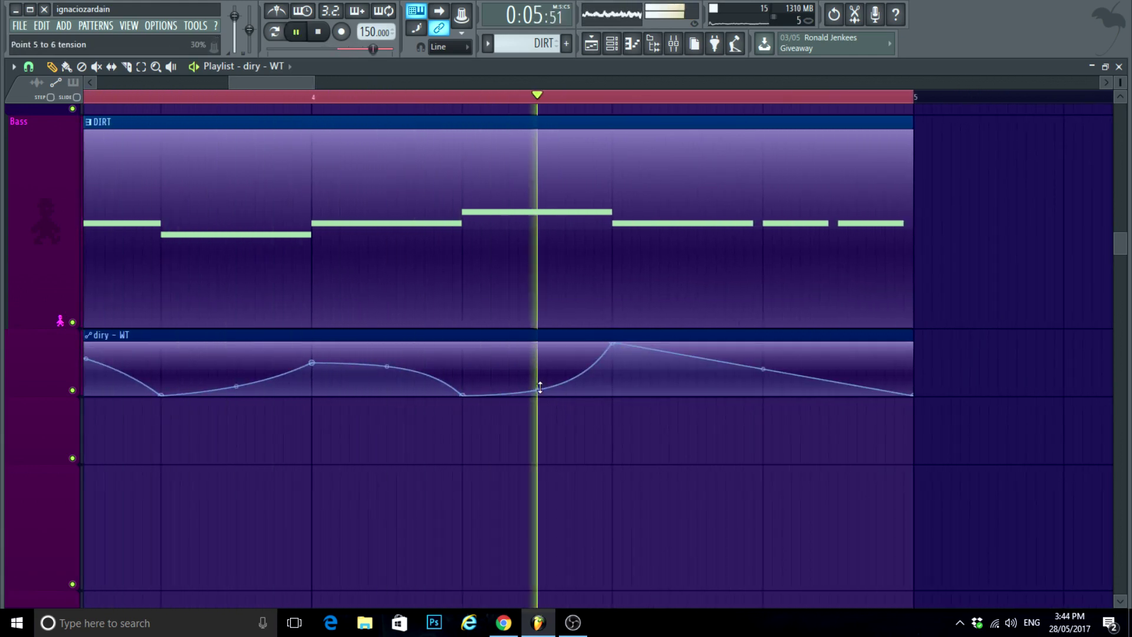
key("space")
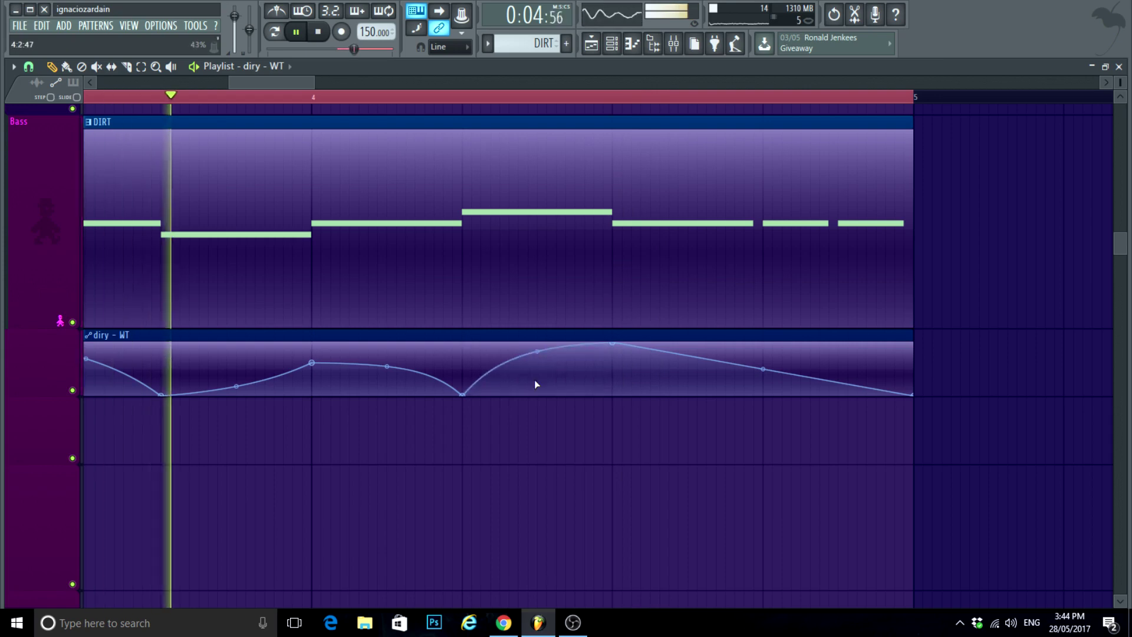
scroll(720, 457, "down", 2)
scroll(715, 465, "up", 3)
Step: Bend the automation's final fall toward bar 5 outward and play the section
key("space")
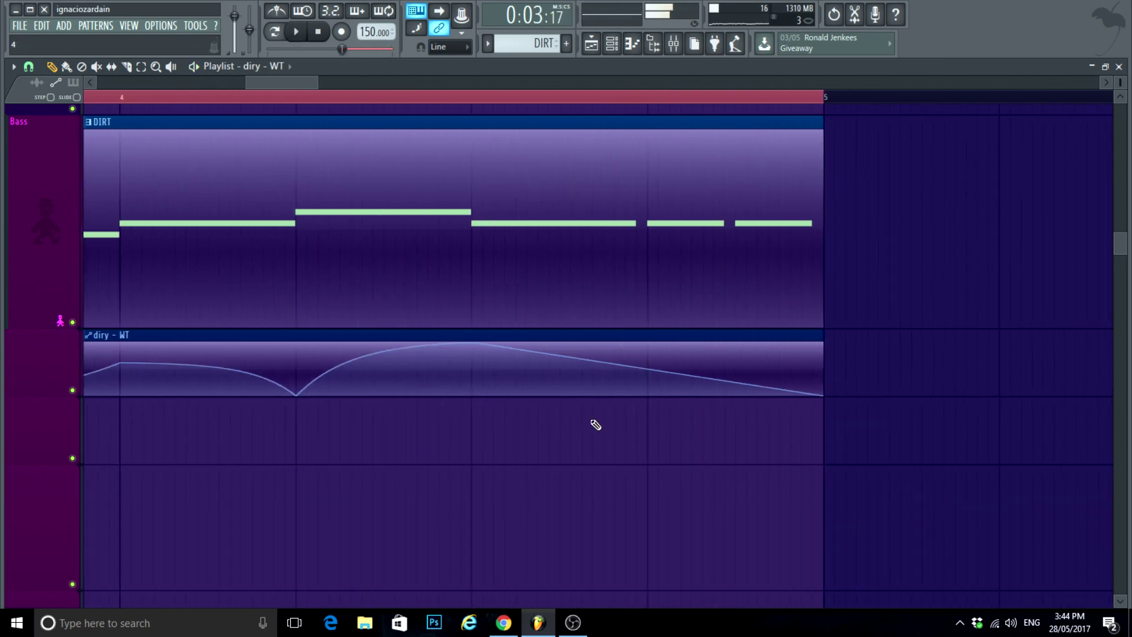
scroll(745, 462, "down", 3)
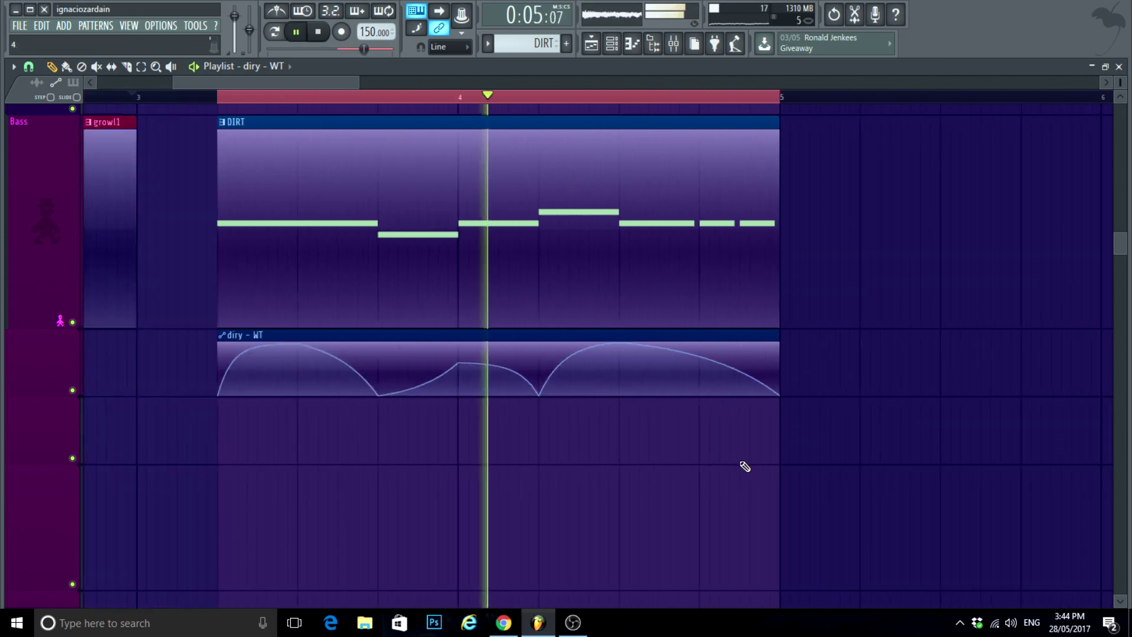
scroll(712, 512, "up", 3)
key("space")
key("space")
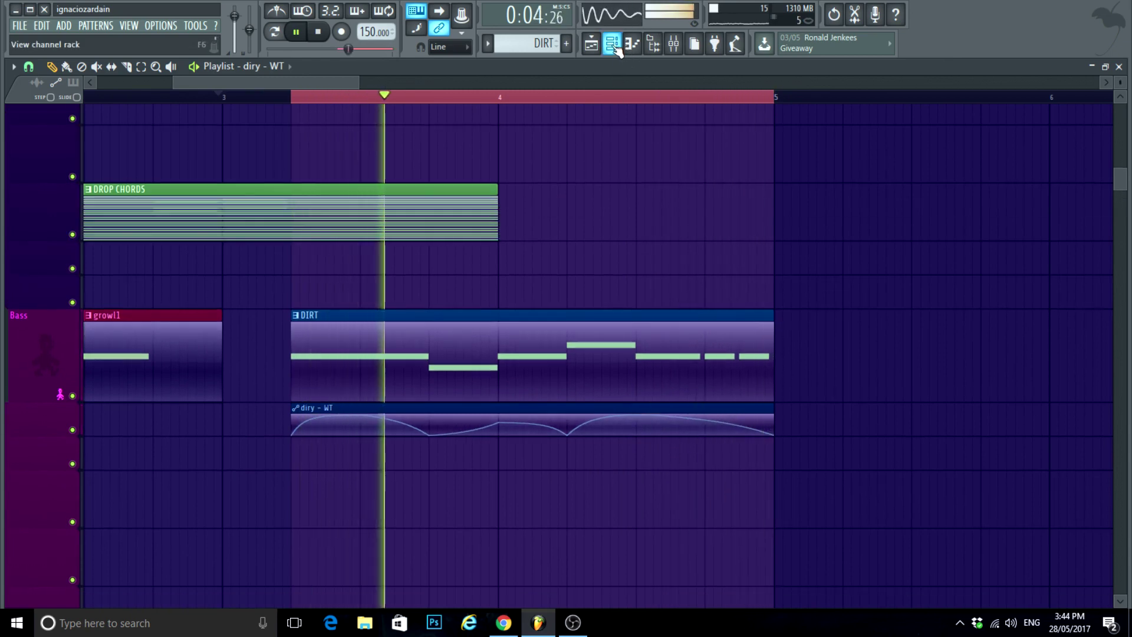
Step: Open the diry channel's Serum, set oscillator A's wavetable position to 75, and slightly adjust the filter cutoff modulation
key("F6")
left_click(545, 189)
left_click(515, 266)
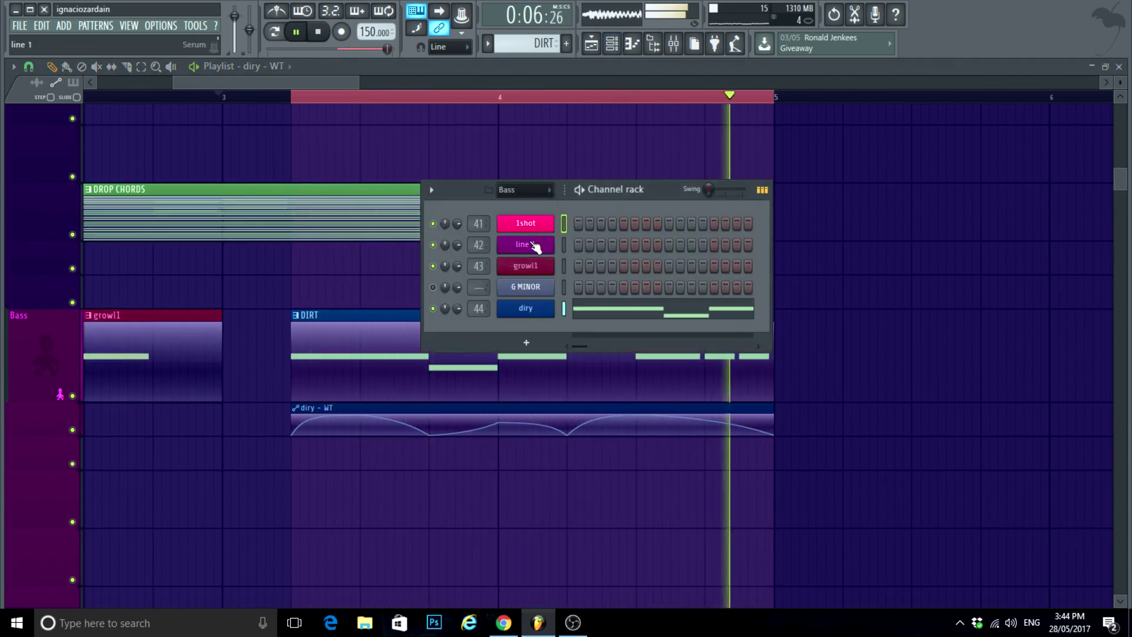
left_click(529, 307)
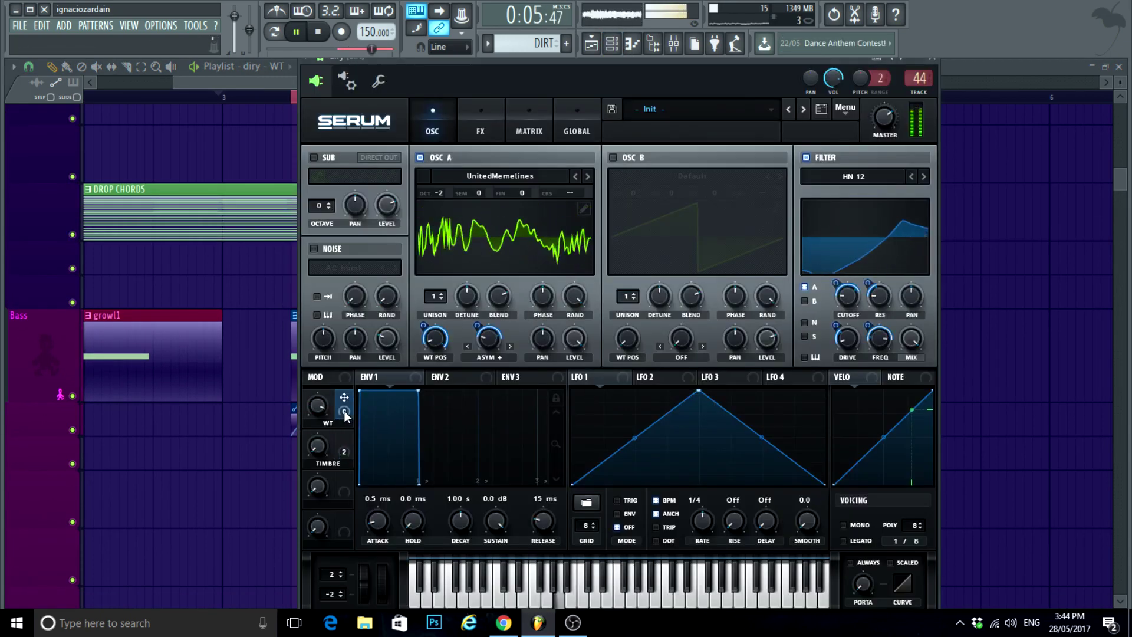
left_click_drag(344, 407, 434, 341)
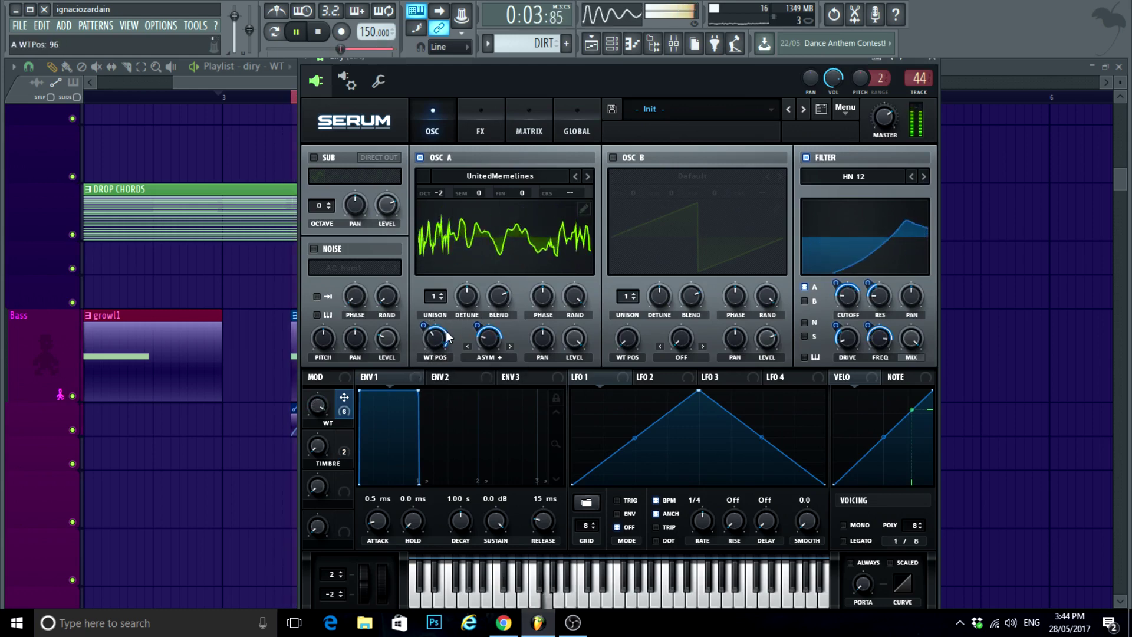
left_click_drag(435, 336, 433, 344)
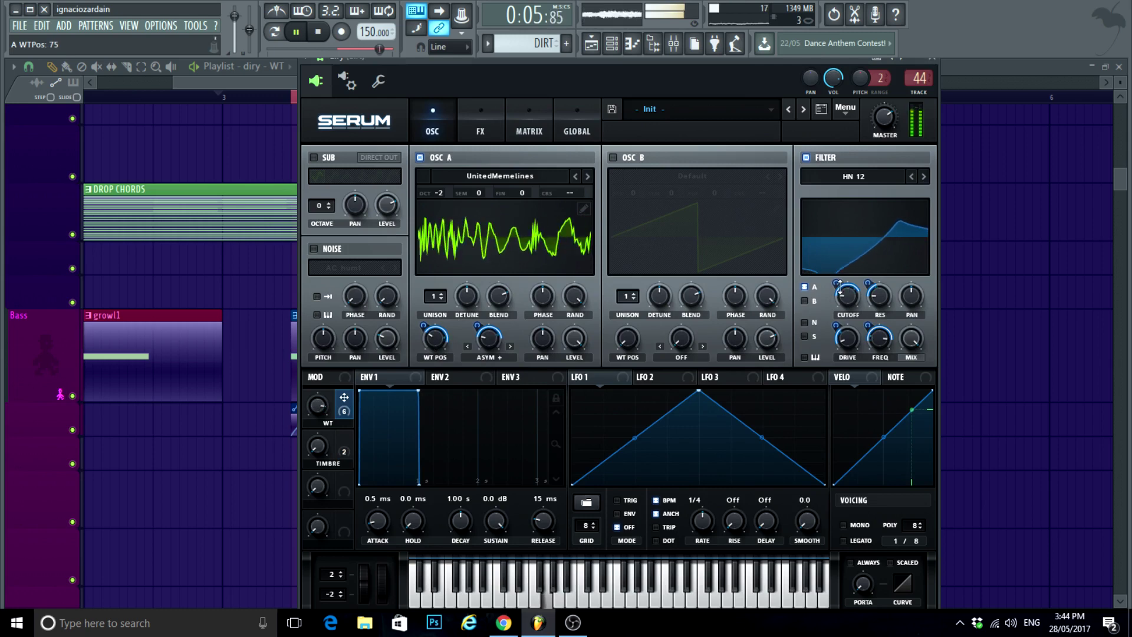
left_click_drag(832, 288, 834, 289)
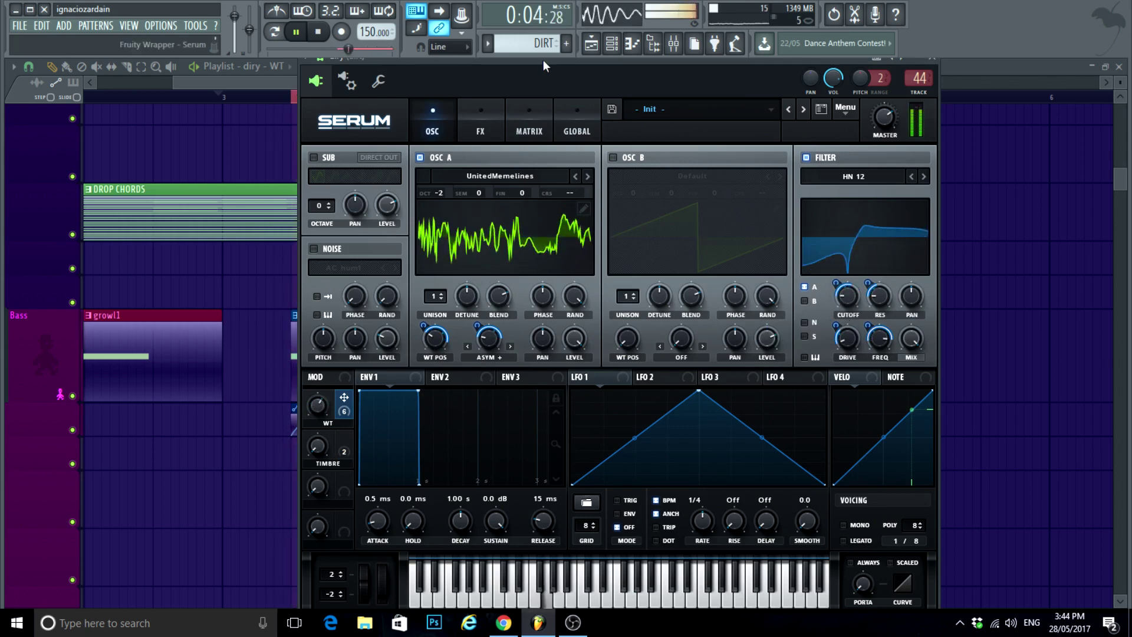
Step: Load CamelCrusher into the dirt mixer track's first effect slot and choose the British Clean patch
key("F9")
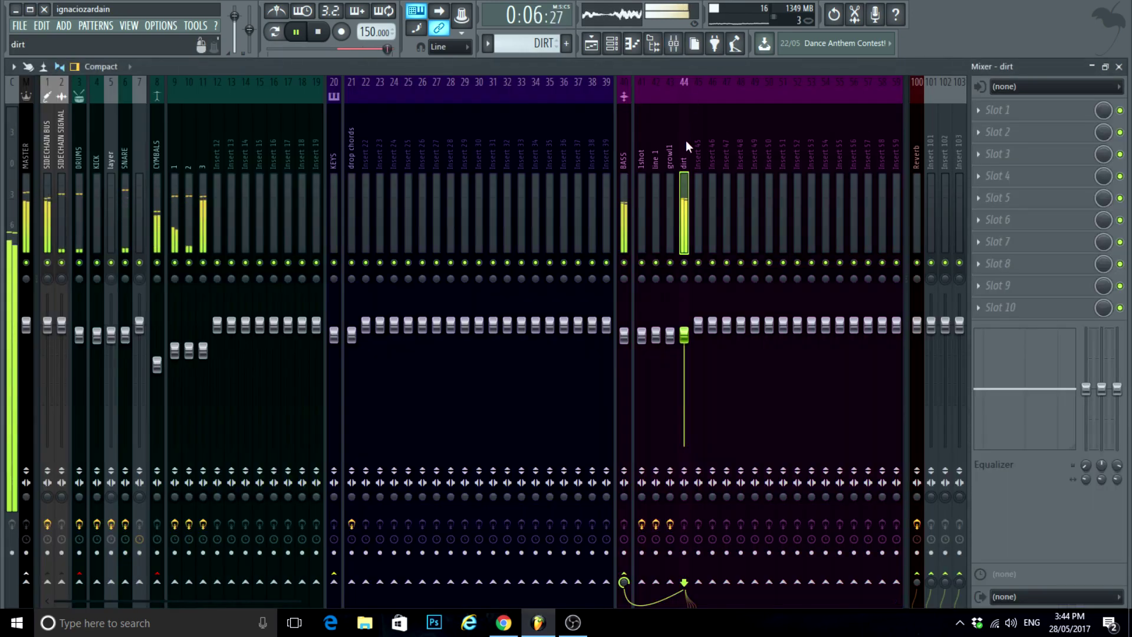
key("alt+F8")
scroll(750, 217, "up", 3)
scroll(752, 236, "up", 6)
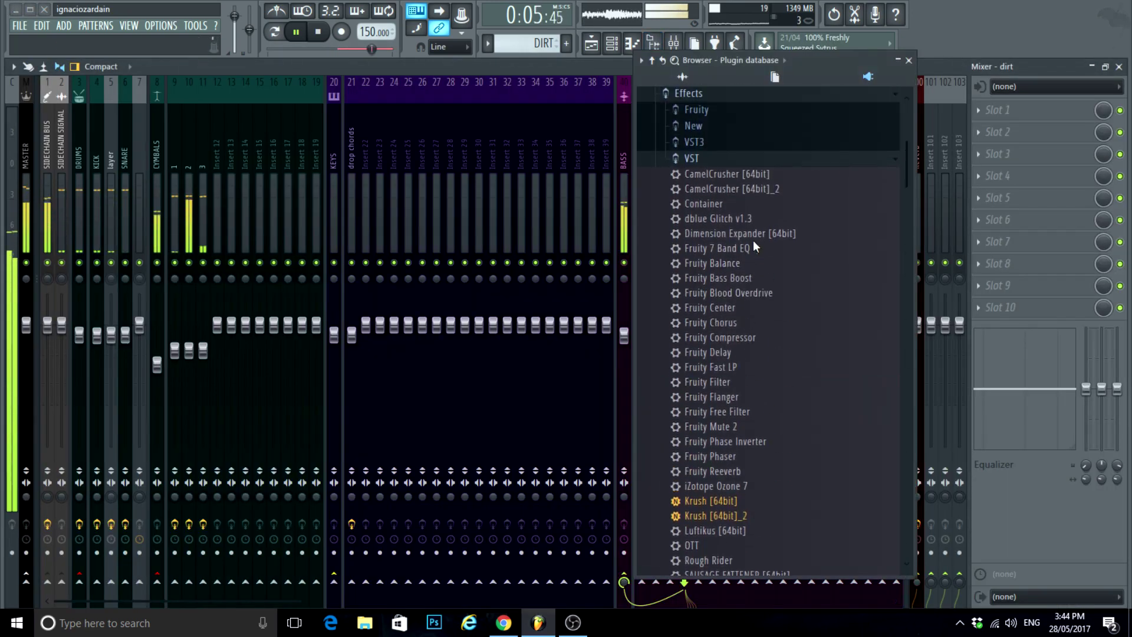
left_click_drag(744, 213, 1009, 113)
left_click_drag(214, 168, 300, 167)
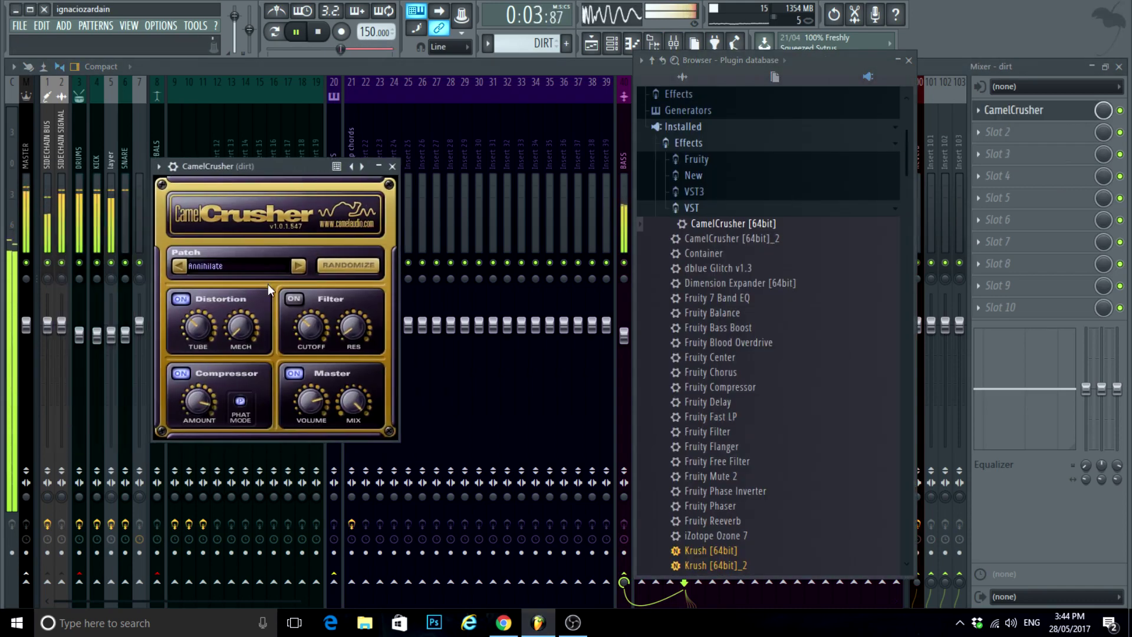
left_click(252, 270)
left_click(302, 350)
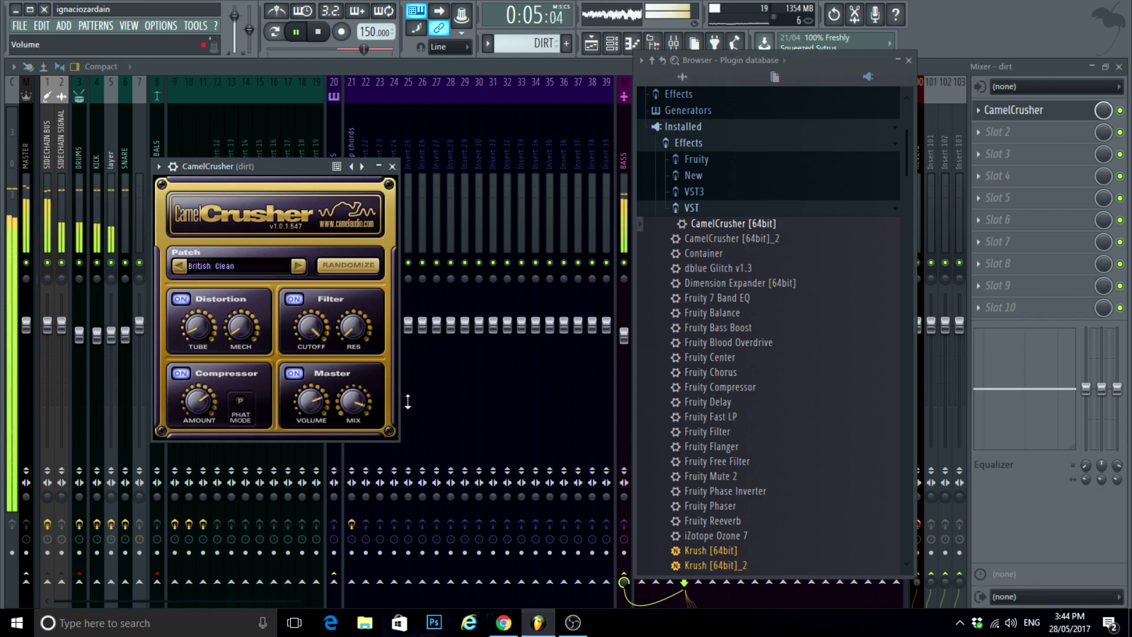
Step: Load Fruity Stereo Shaper into the dirt mixer track's second effect slot
scroll(798, 384, "down", 10)
left_click(998, 132)
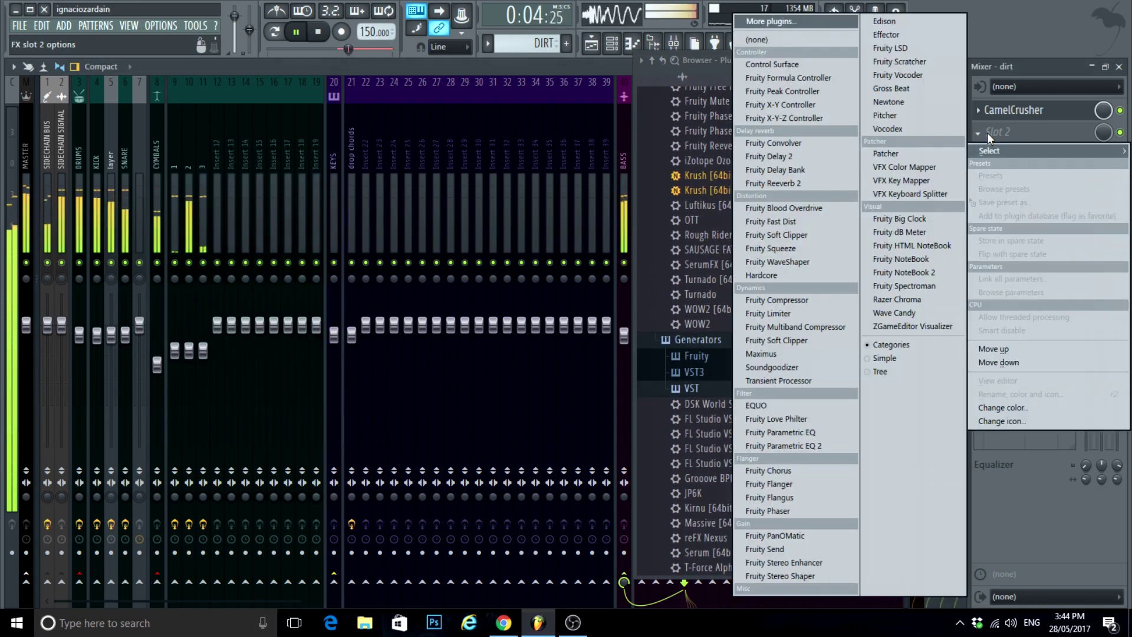
left_click(780, 576)
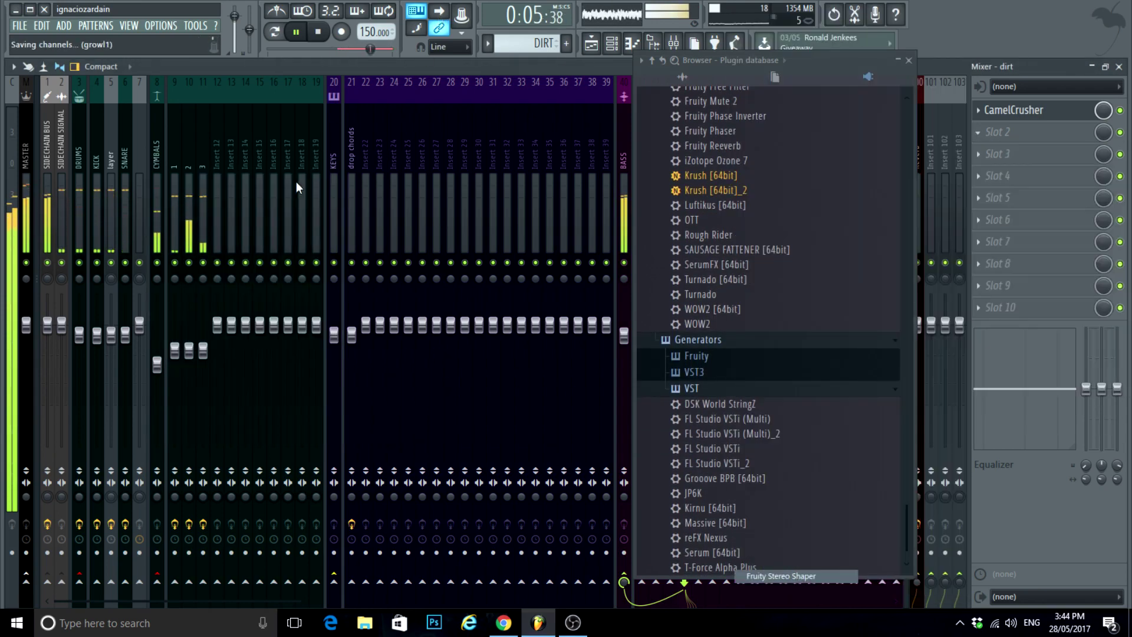
left_click(254, 188)
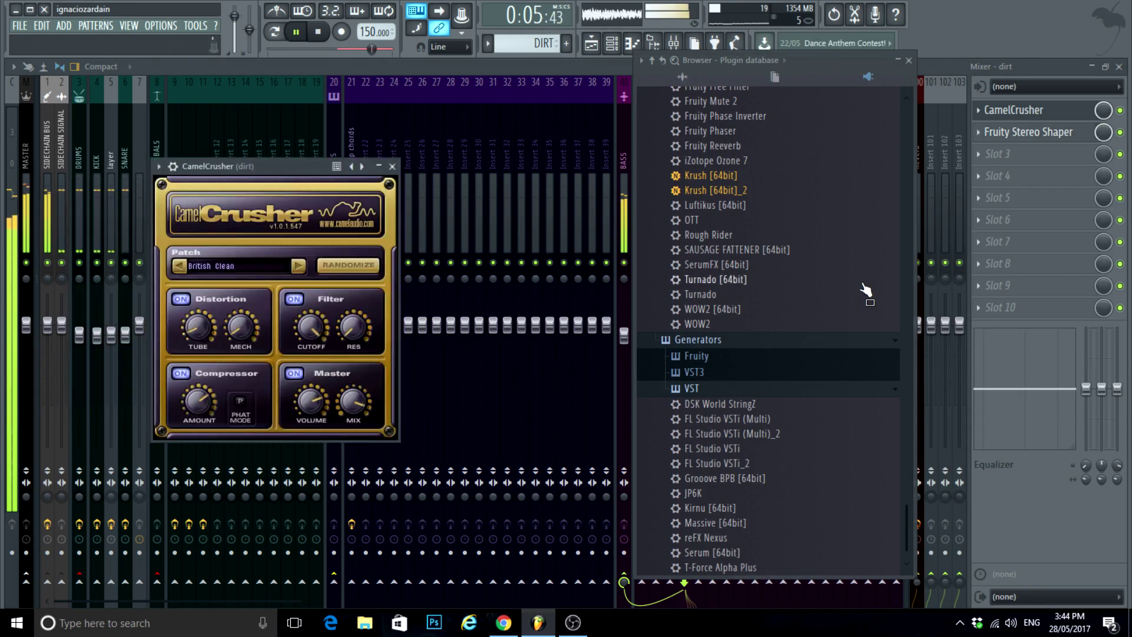
Step: Load Krush into the dirt track's third slot, set its drive to 7.6%, and lower the slot's mix level
left_click_drag(714, 176, 1001, 154)
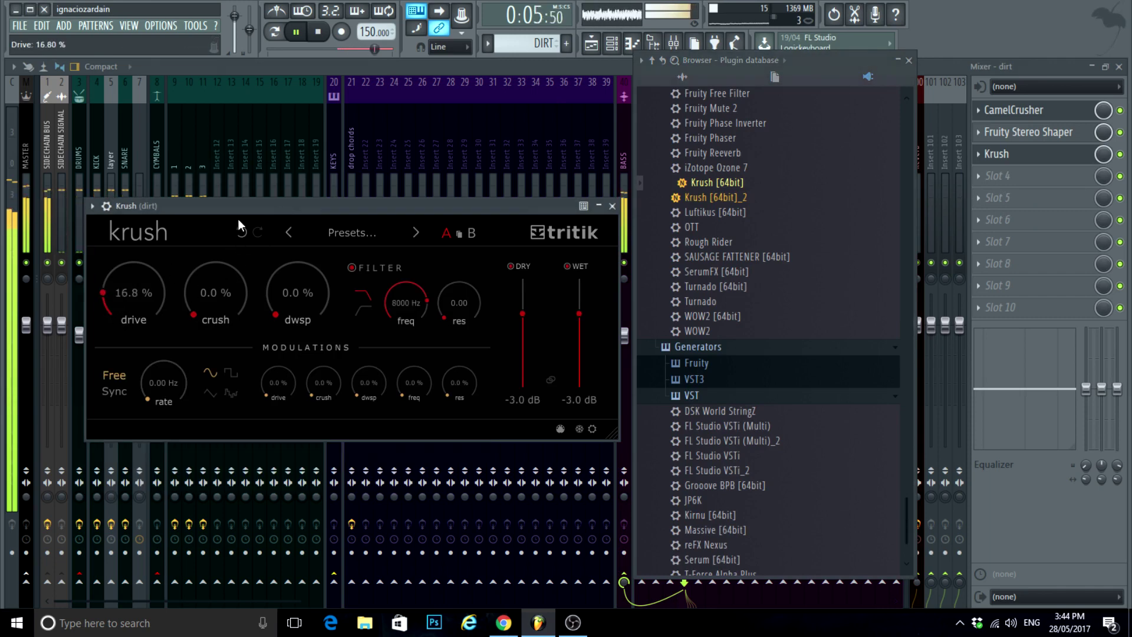
left_click_drag(116, 308, 116, 309)
left_click_drag(239, 212, 218, 187)
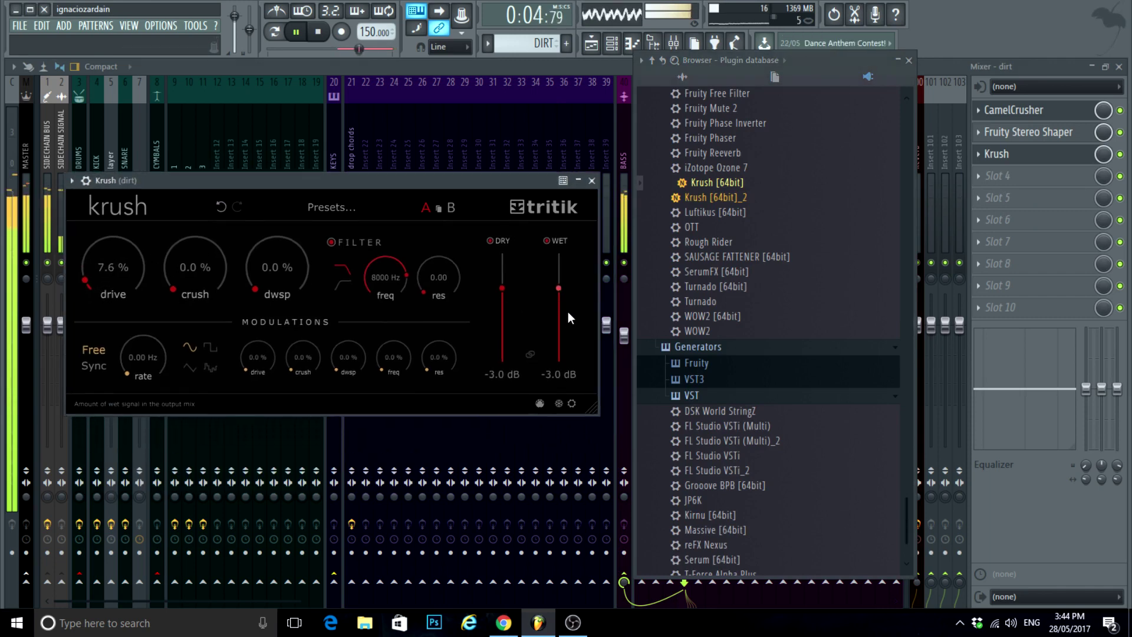
left_click_drag(1103, 155, 1103, 165)
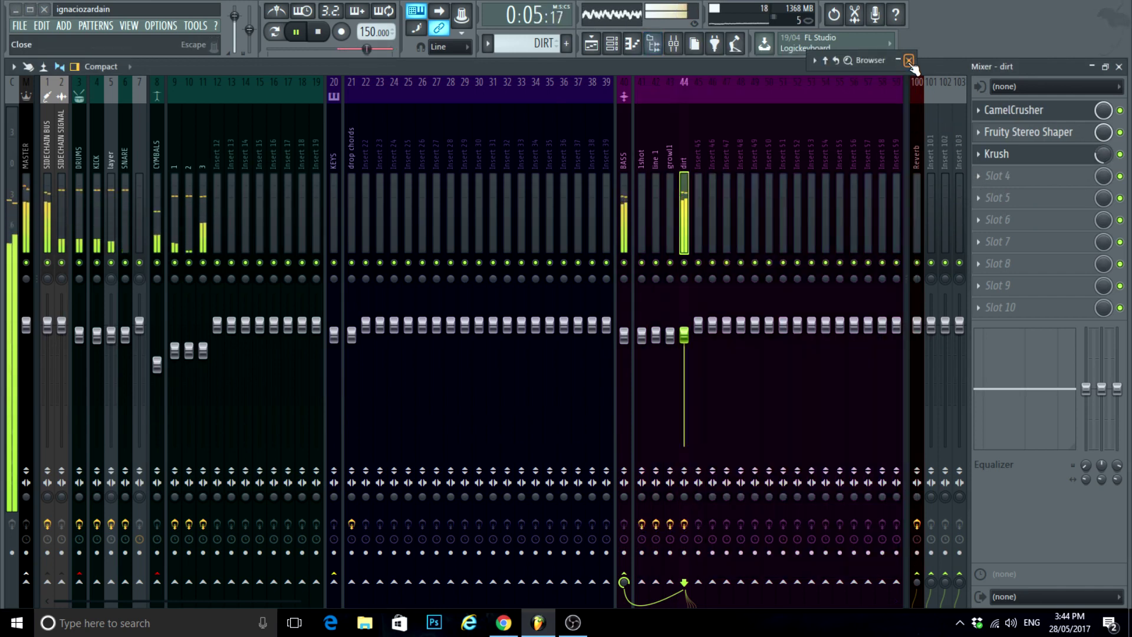
Step: Load SAUSAGE FATTENER into the dirt track's fourth effect slot and set its fatness to about 4%
mouse_move(907, 64)
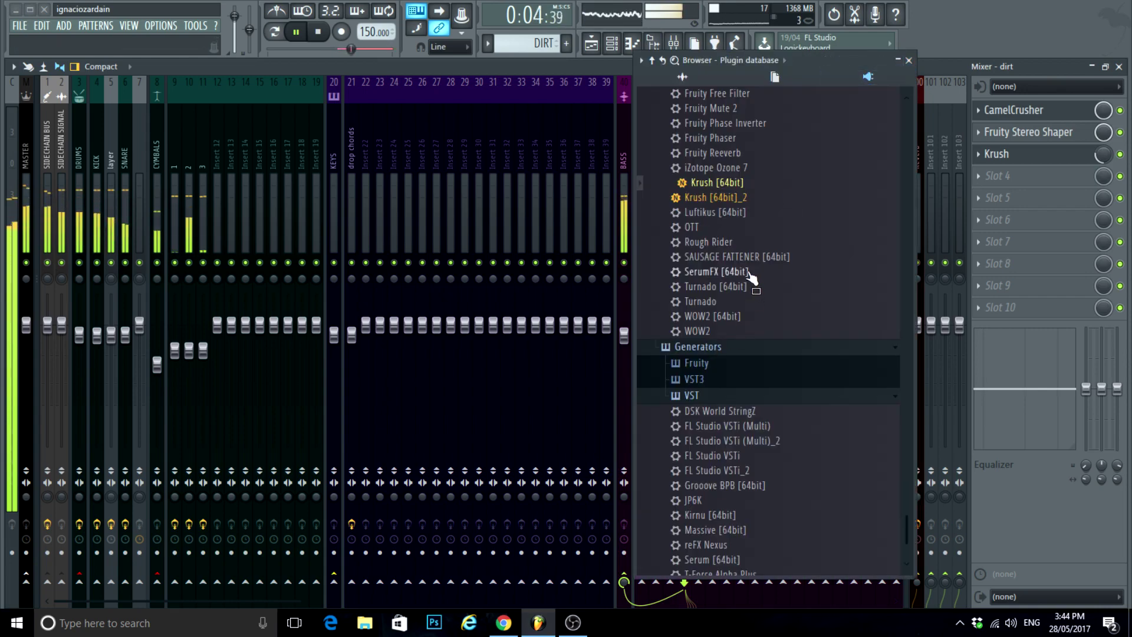
left_click_drag(749, 273, 999, 180)
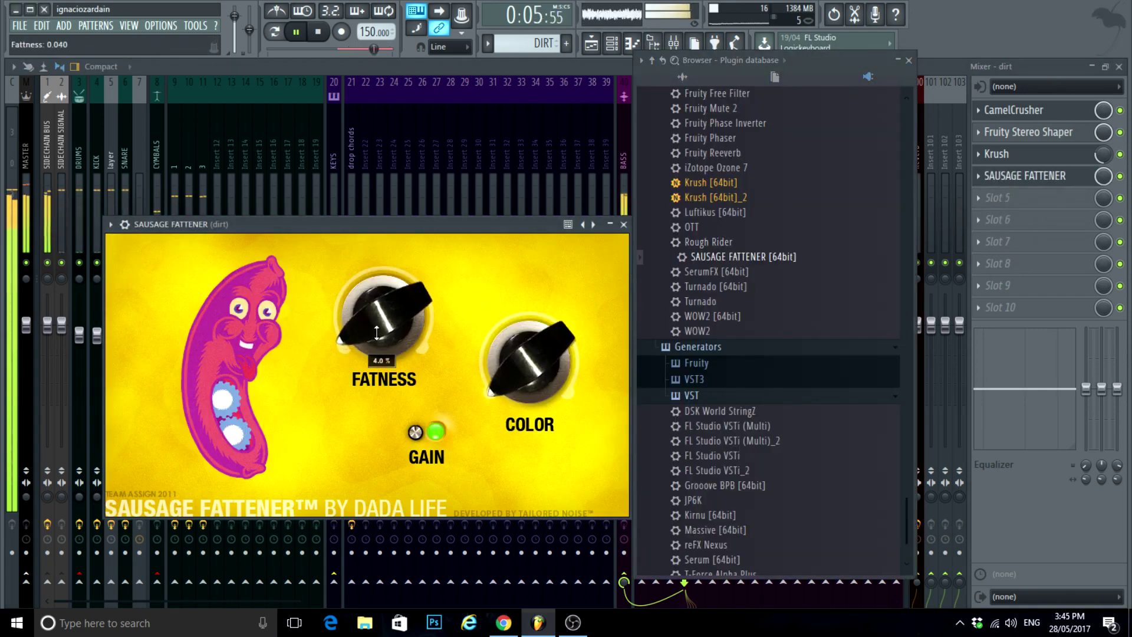
Step: Load Fruity parametric EQ 2 into the fifth slot, boost band 3, and cut band 4 about 5.7 dB near 1078 Hz
left_click(991, 197)
left_click(802, 446)
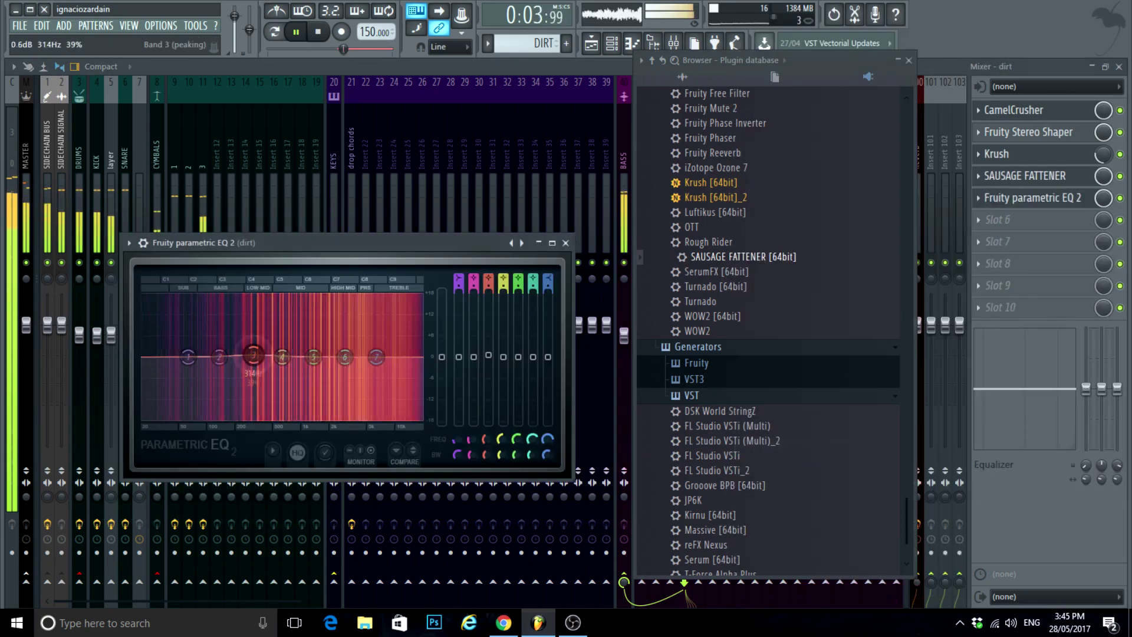
left_click_drag(252, 356, 306, 380)
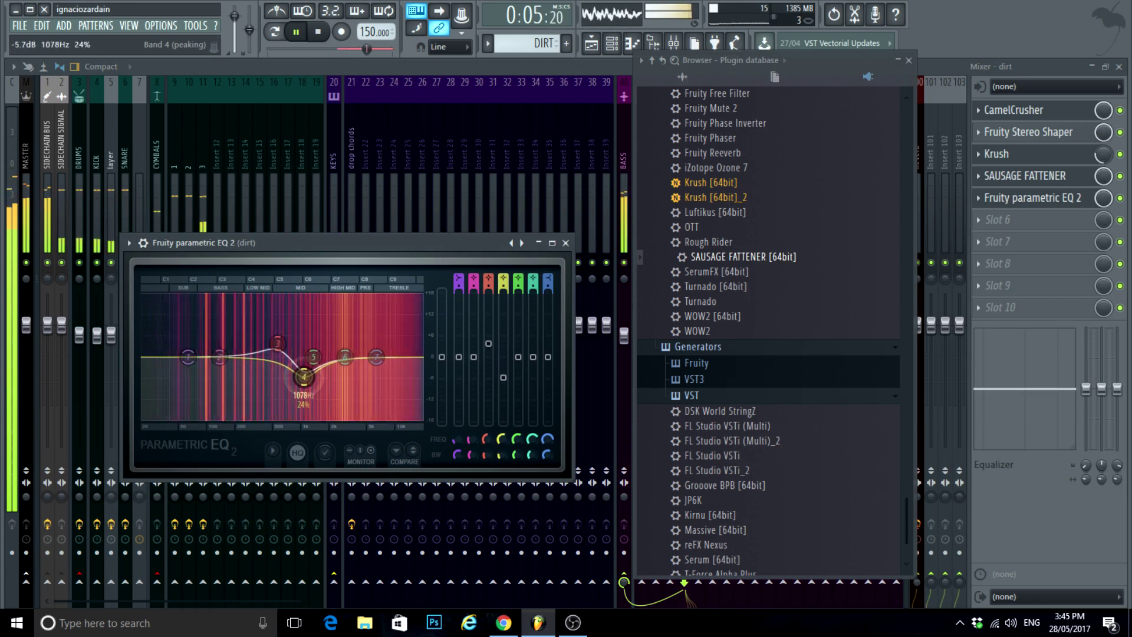
Step: Shape the dirt track's Parametric EQ 2: lower band 1 to about -0.6 dB at 69 Hz, raise band 6, and cut band 7 near 8129 Hz
left_click_drag(190, 359, 194, 362)
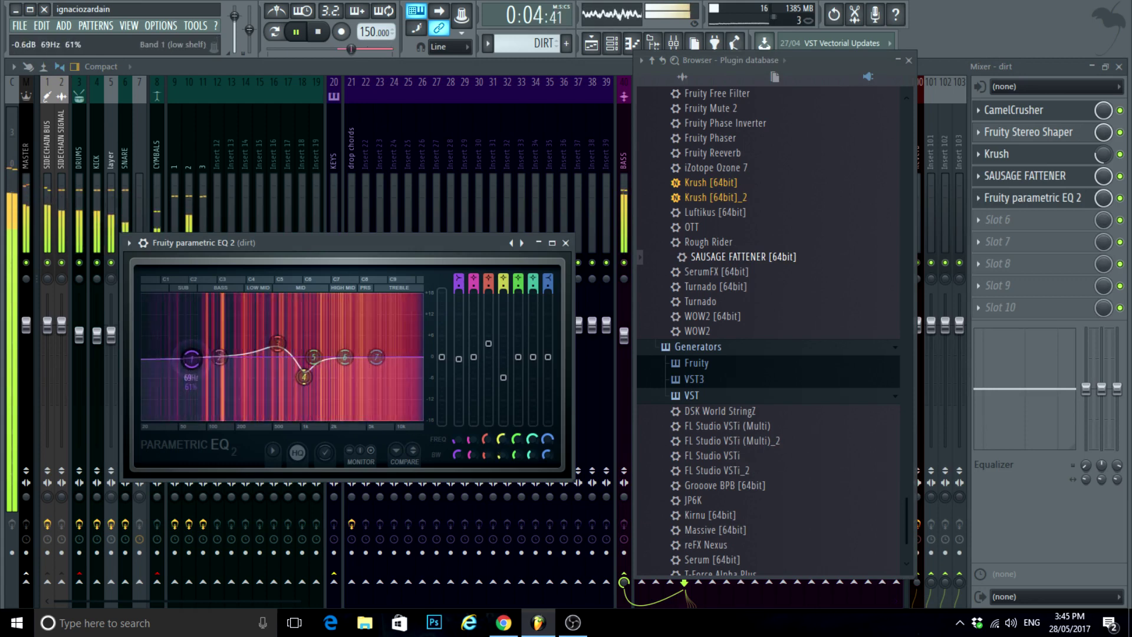
left_click_drag(349, 359, 391, 376)
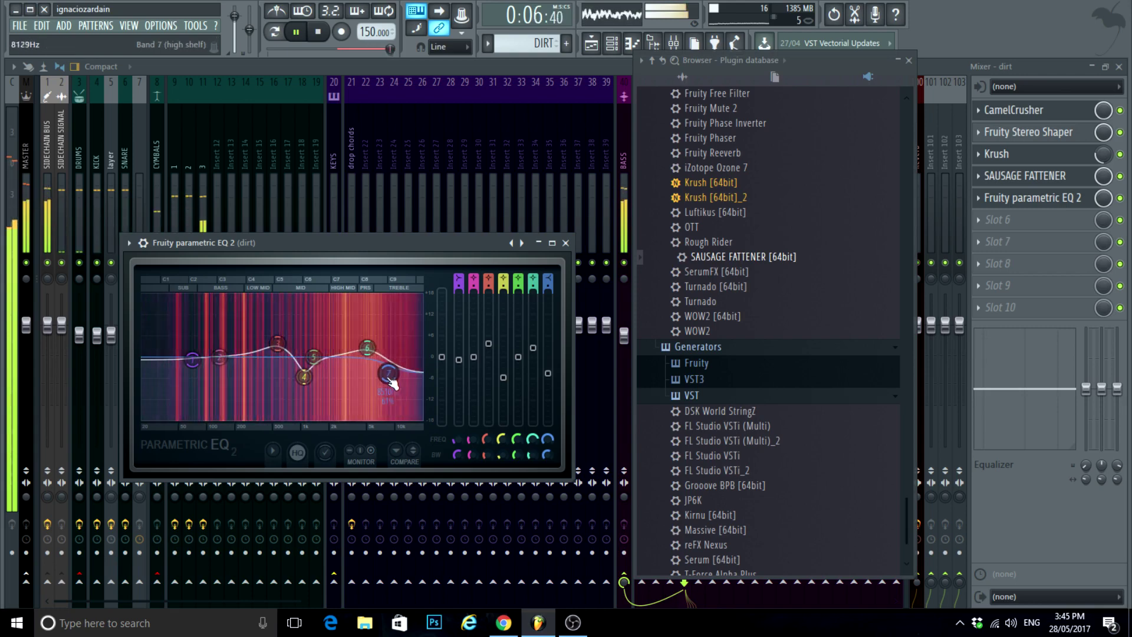
left_click(566, 243)
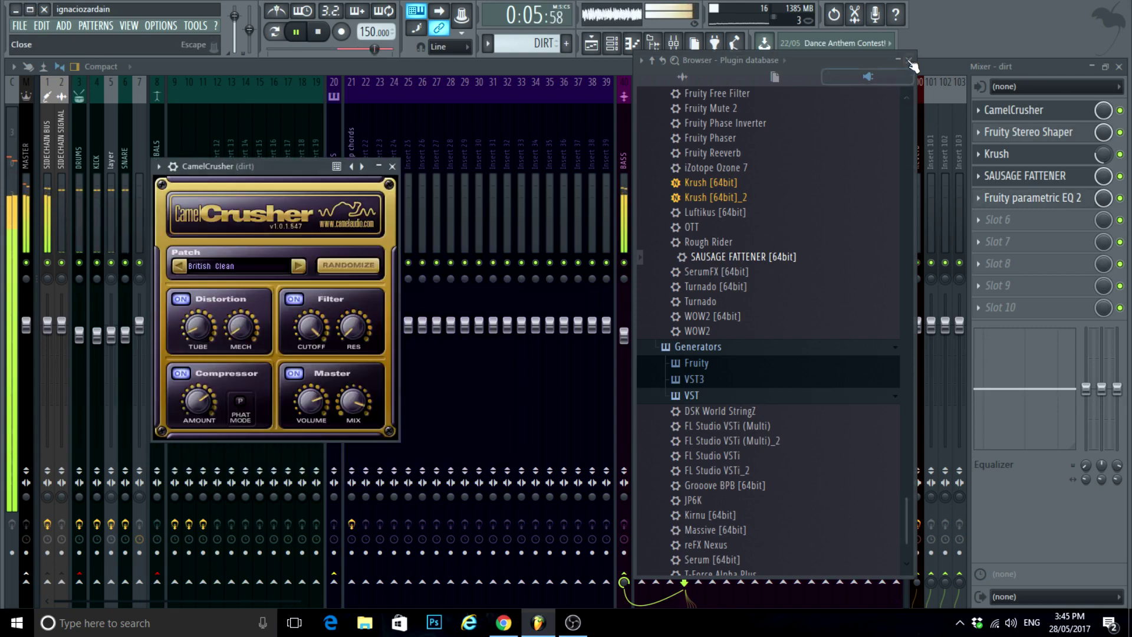
Step: Close the plugin browser and add Fruity WaveShaper to effect slot 6 of the dirt mixer track
left_click(909, 61)
left_click(989, 220)
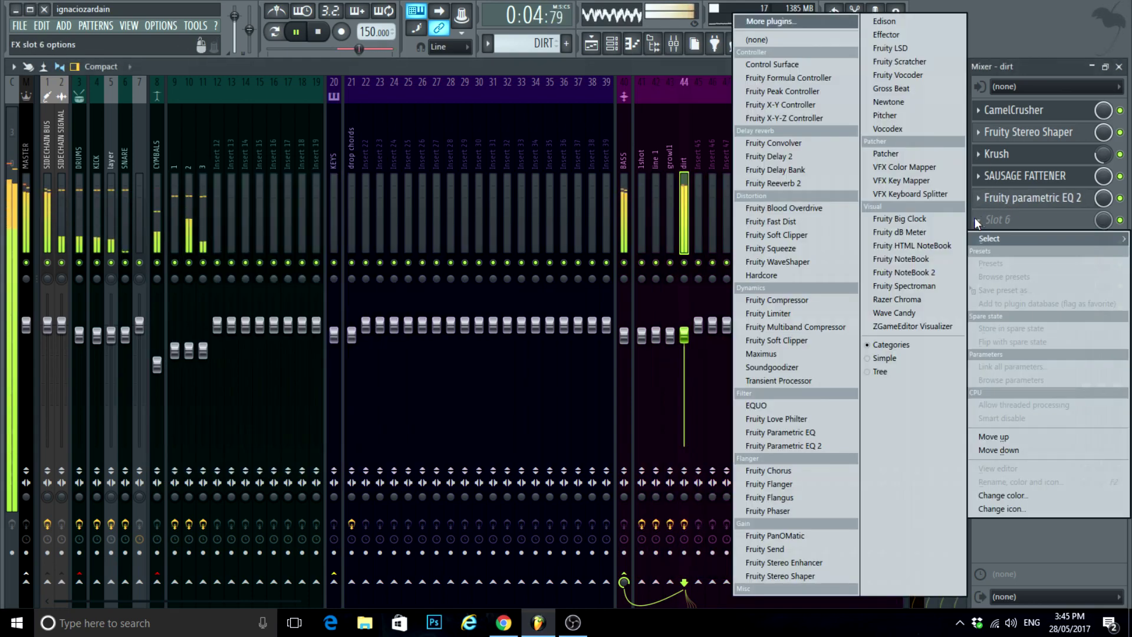
left_click(782, 263)
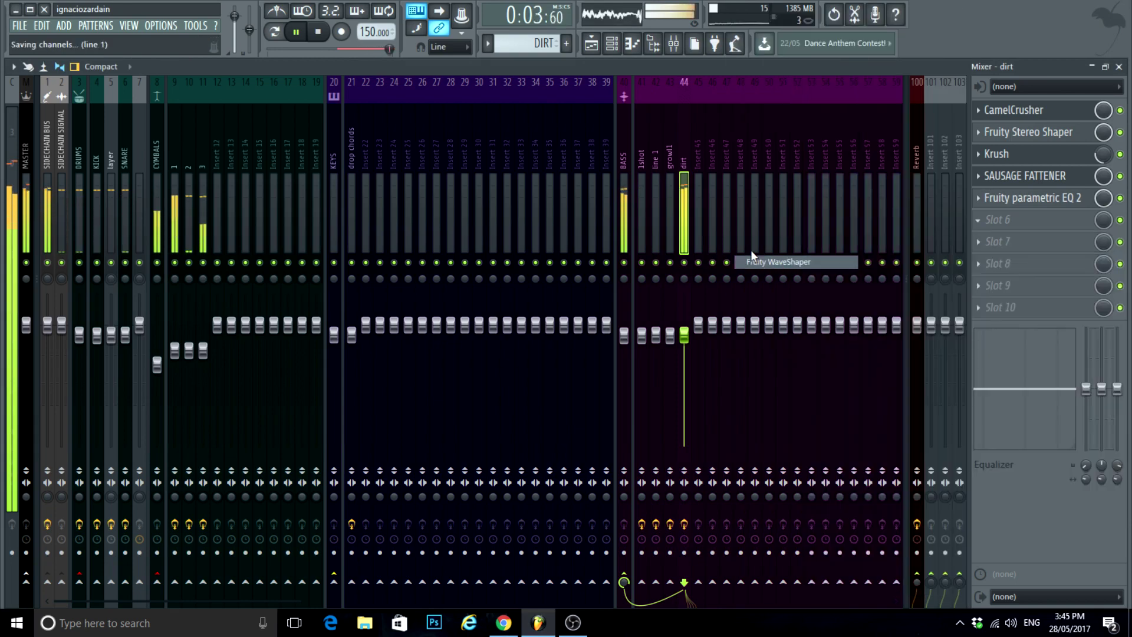
left_click(296, 33)
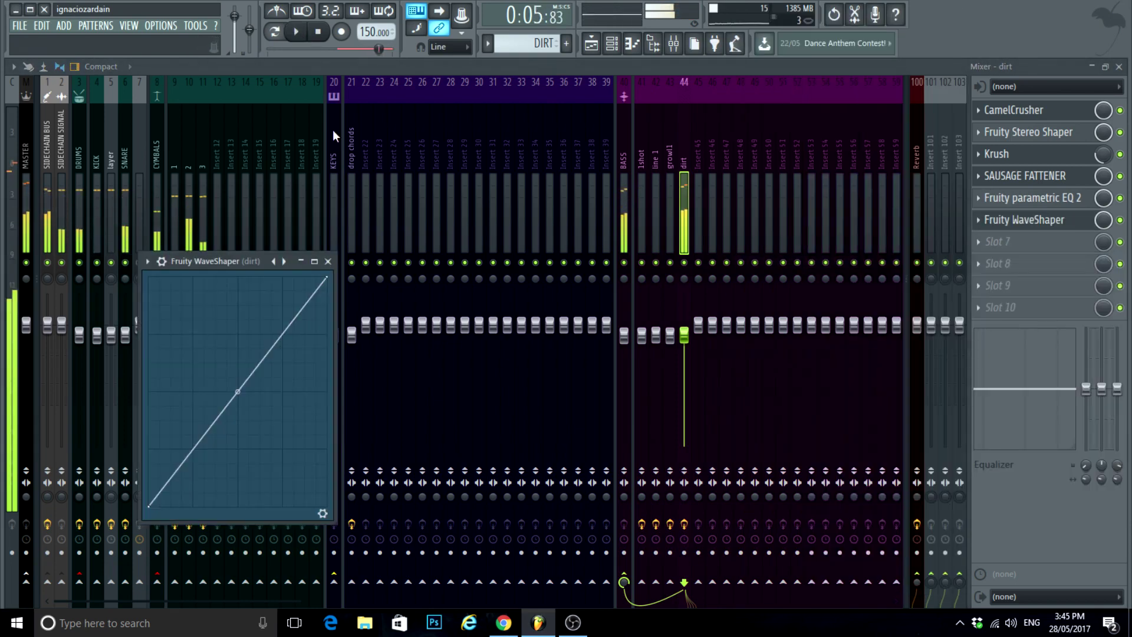
Step: Close the open effect windows, mixer, channel rack and Serum to uncover the playlist
left_click(328, 262)
left_click(392, 167)
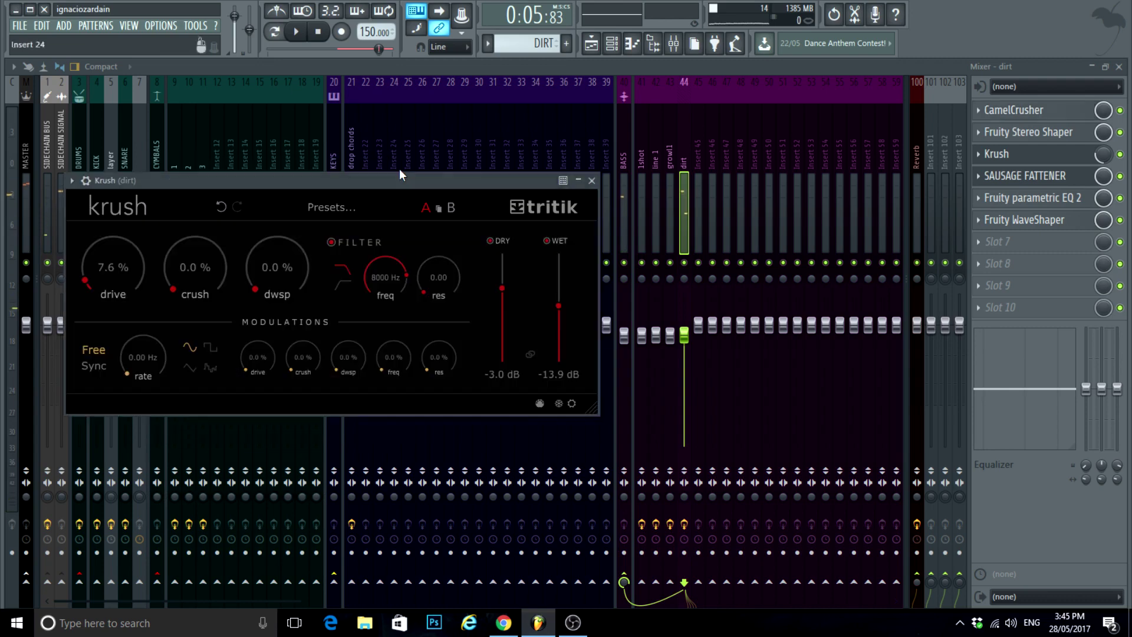
left_click(591, 179)
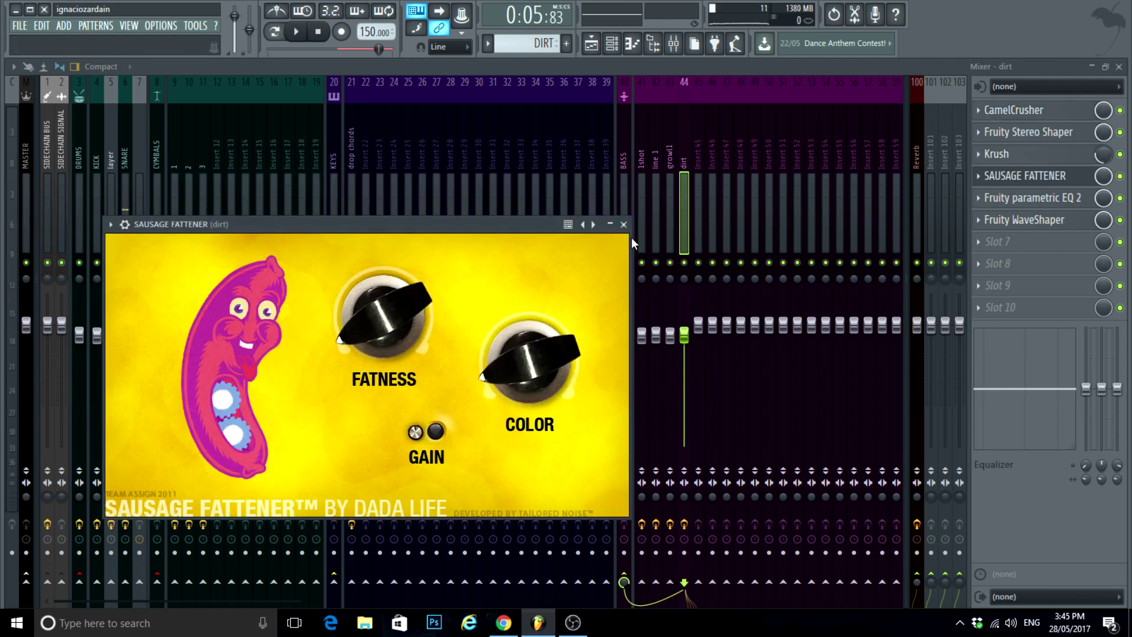
left_click(623, 224)
left_click(1119, 66)
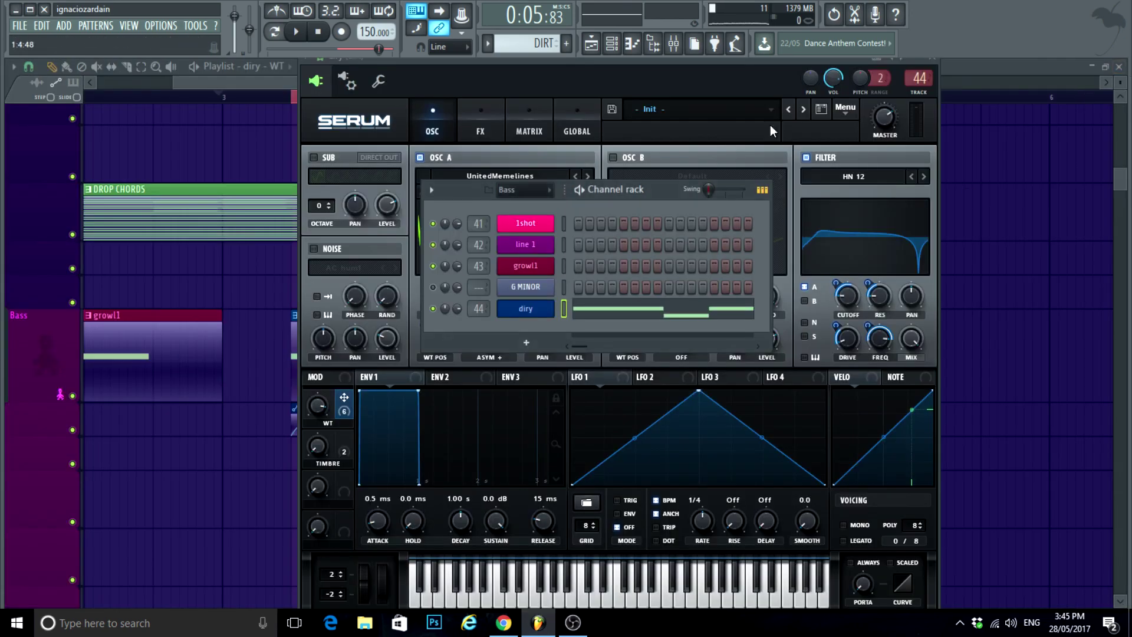
left_click(619, 49)
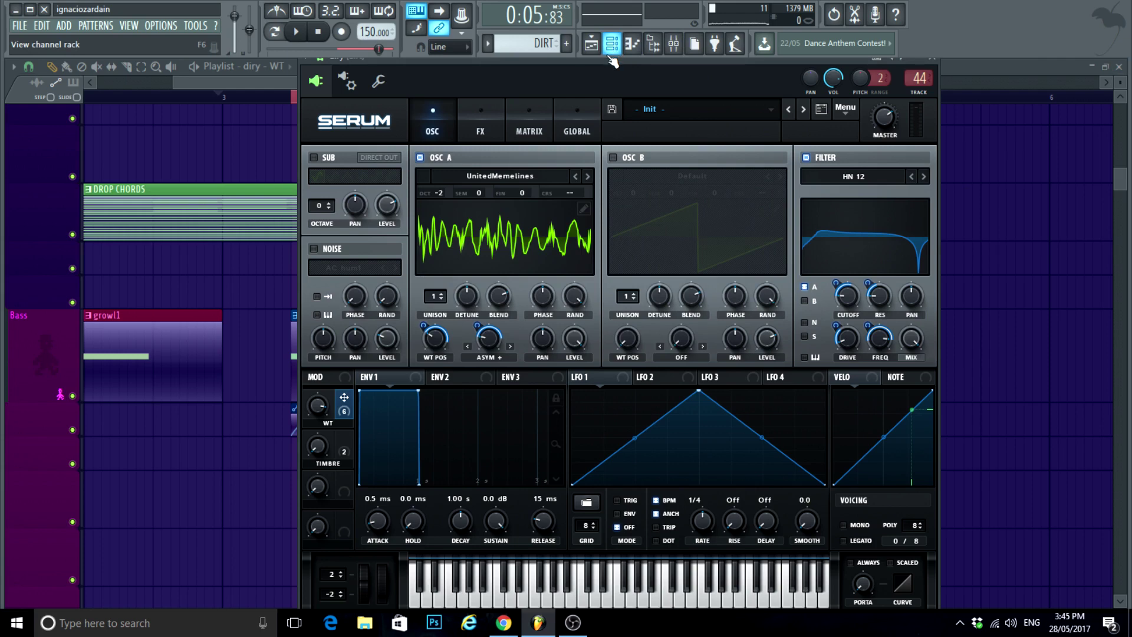
left_click(936, 64)
Step: Clear the time selection over the DIRT clip in the playlist
scroll(851, 374, "up", 3)
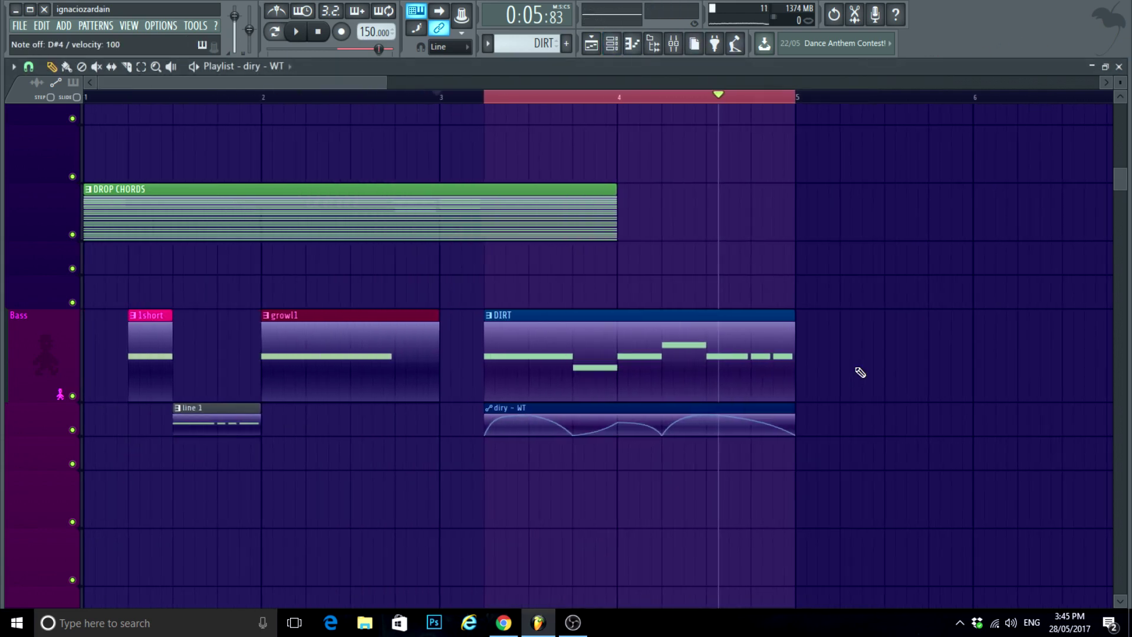
left_click(857, 369, "ctrl")
scroll(857, 370, "down", 5)
scroll(748, 427, "down", 3)
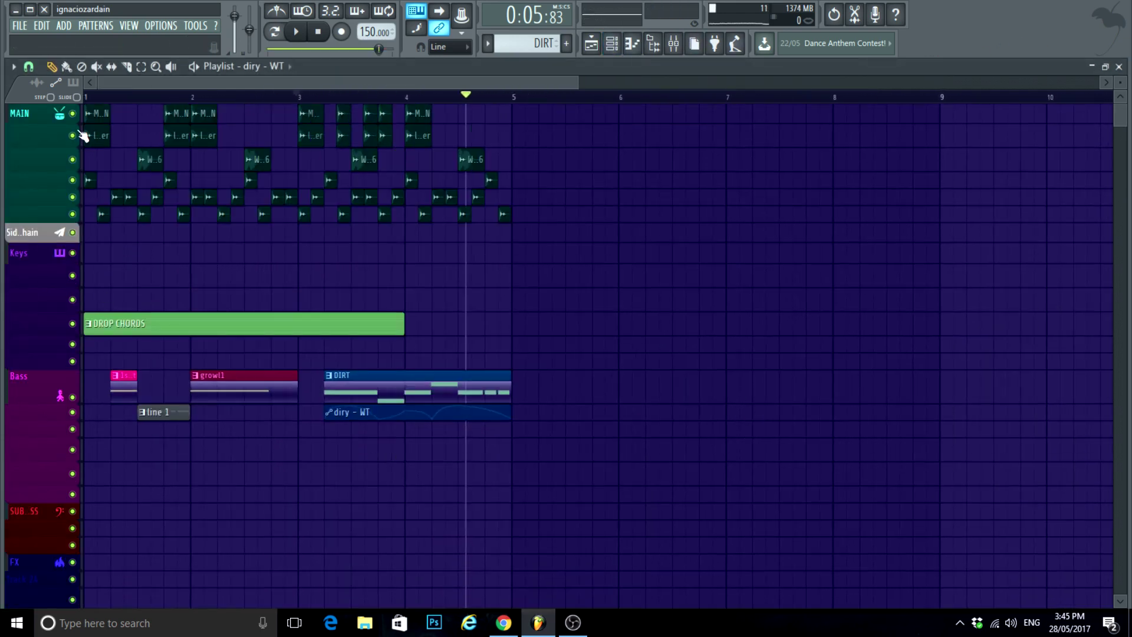
scroll(114, 351, "up", 3)
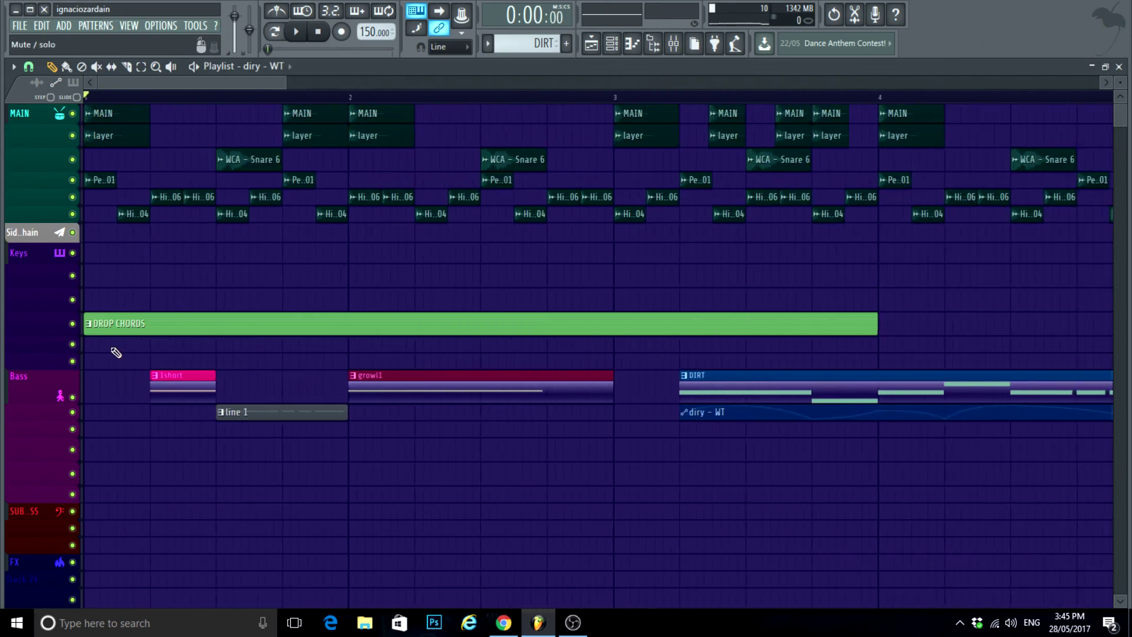
Step: Play the arrangement twice from the start to review how the bass clips fit with the drums and chords
key("space")
scroll(371, 500, "down", 1)
scroll(405, 475, "up", 2)
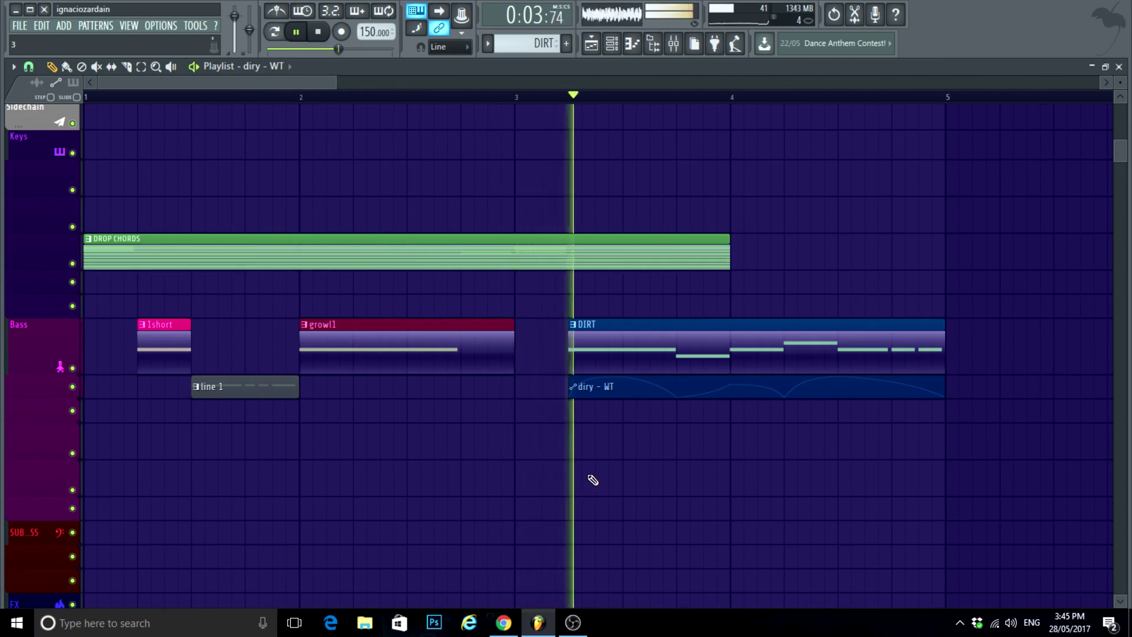
scroll(592, 479, "up", 2)
scroll(719, 485, "down", 1)
scroll(719, 485, "down", 1)
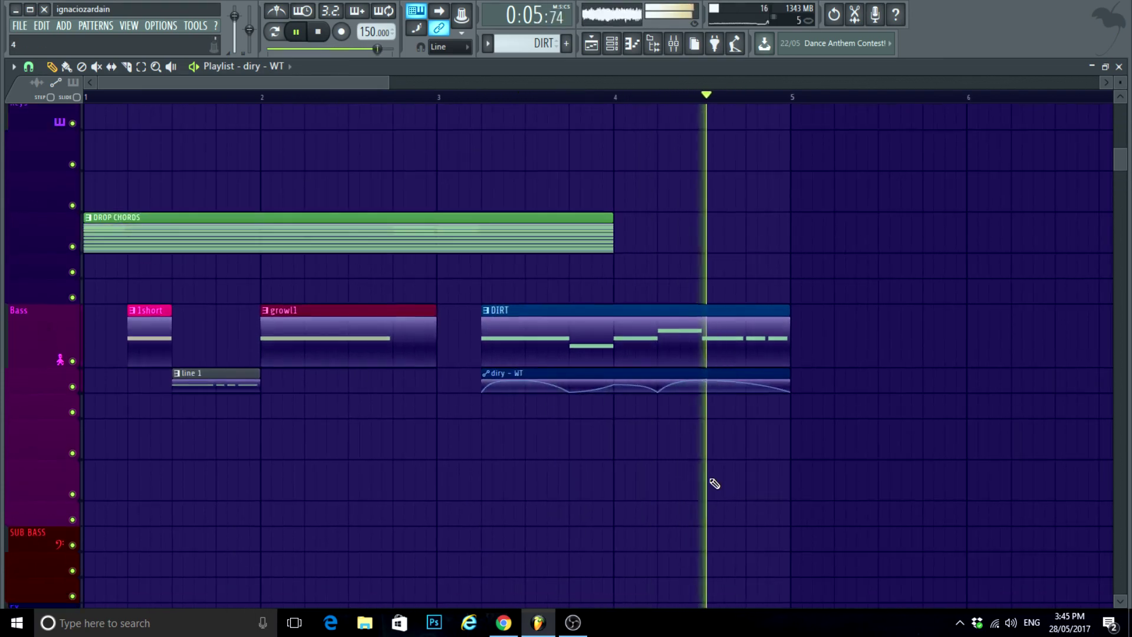
key("space")
scroll(197, 145, "down", 2)
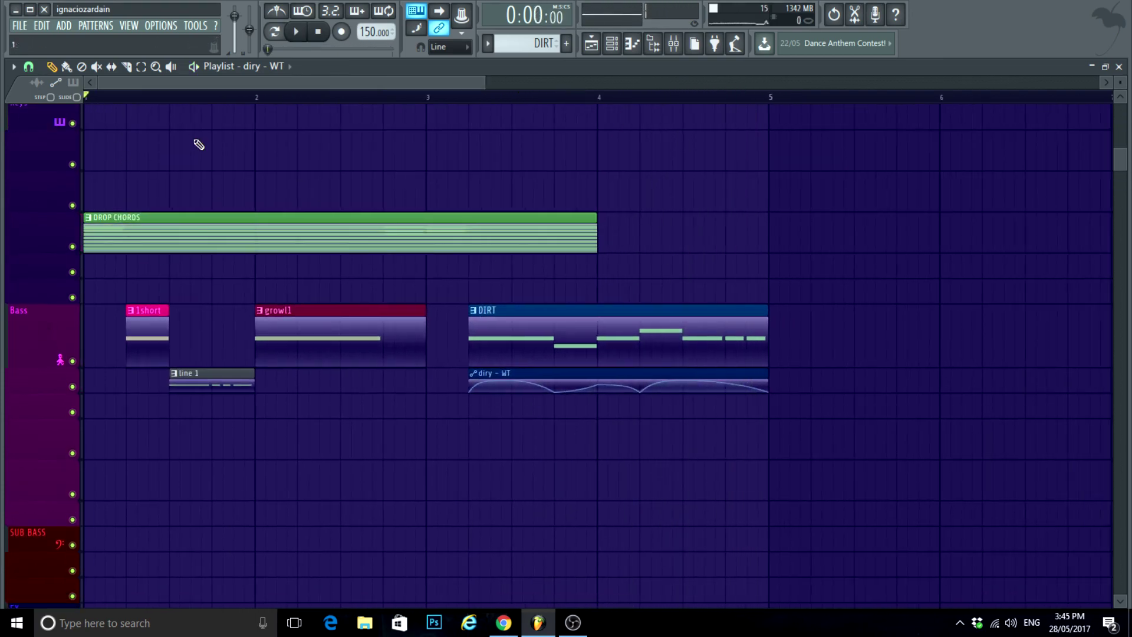
scroll(96, 113, "down", 1)
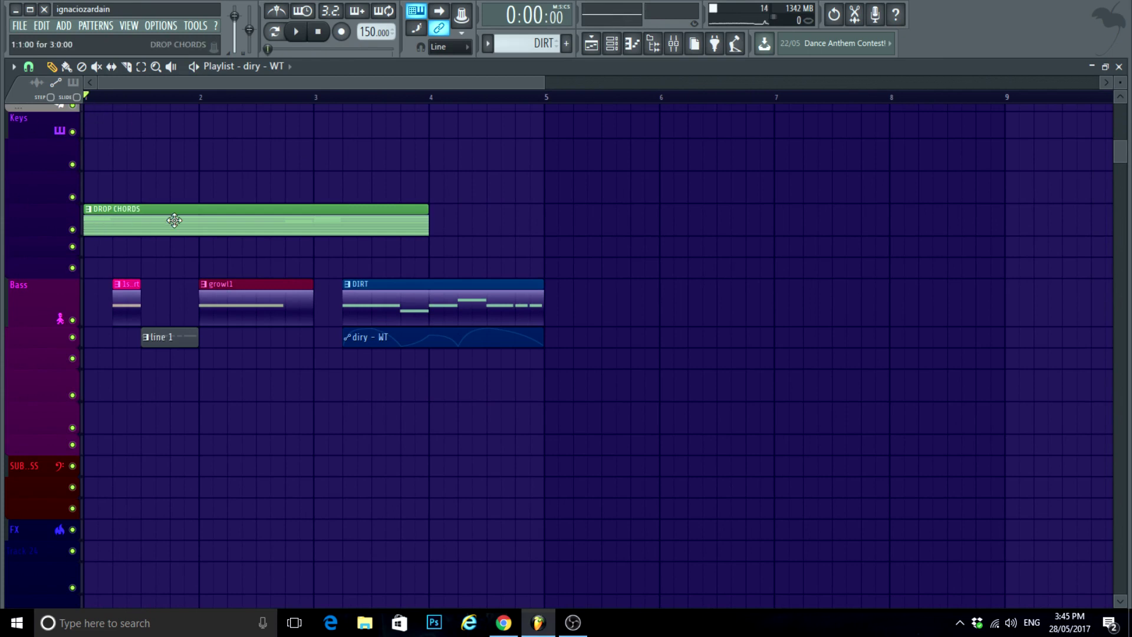
key("space")
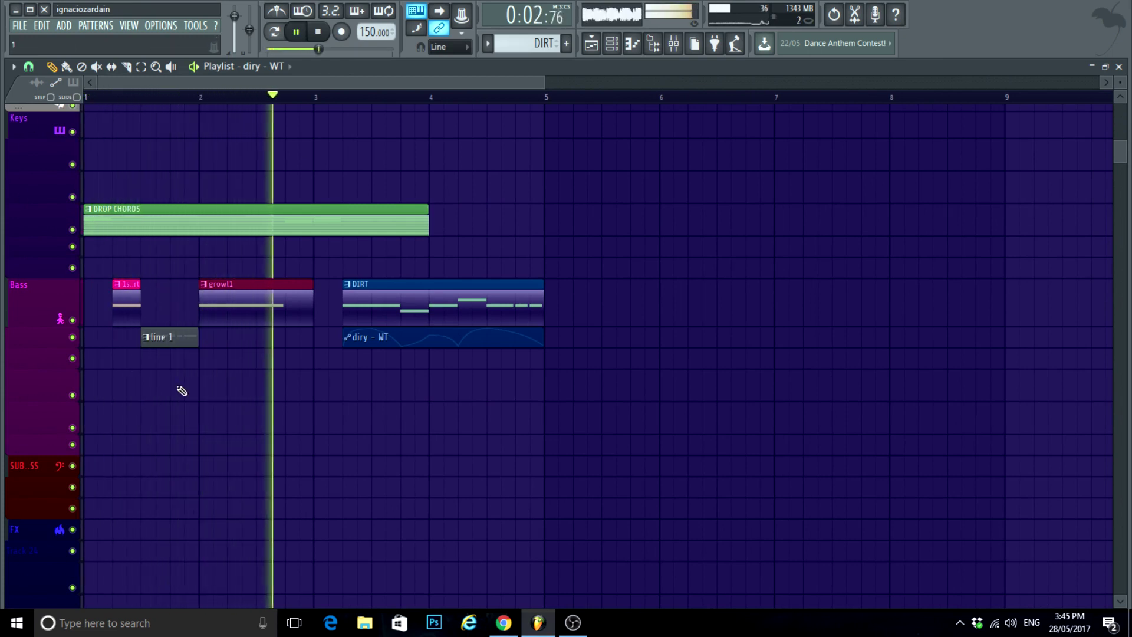
scroll(236, 421, "up", 1)
scroll(232, 442, "down", 1)
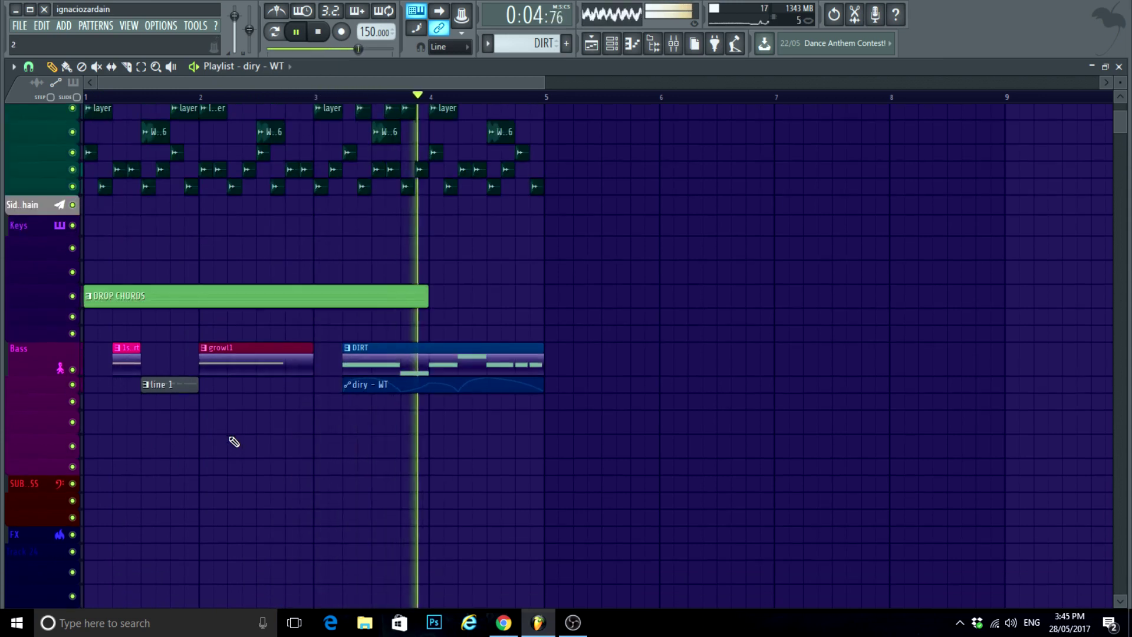
scroll(231, 443, "up", 1)
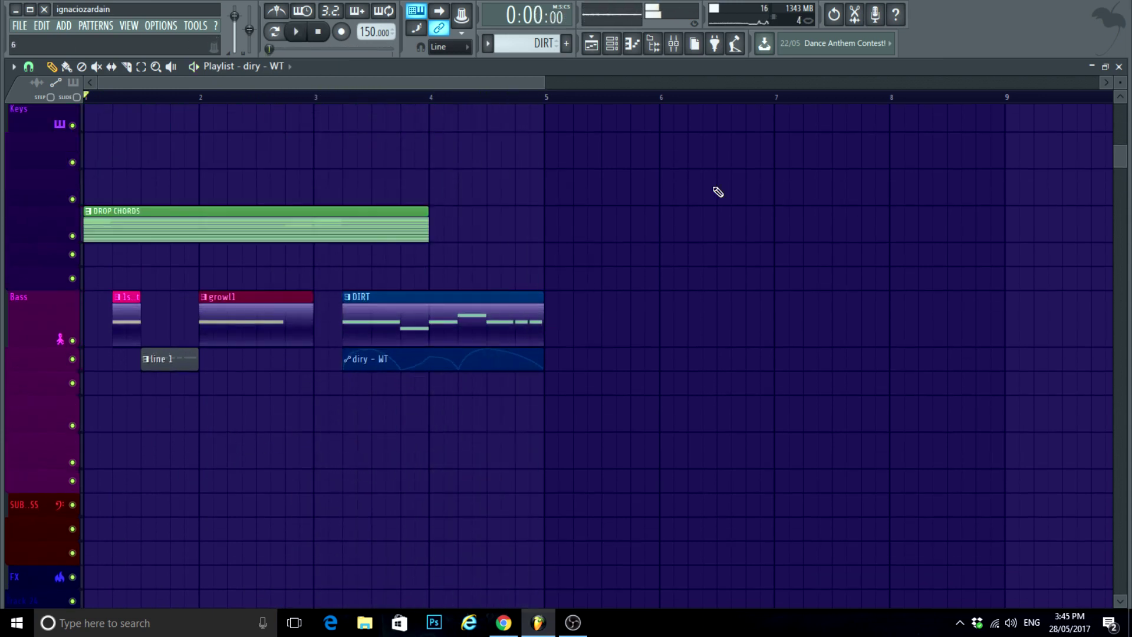
Step: Play the arrangement from bar 3 to hear the DIRT section, and stop playback
left_click(349, 96)
scroll(349, 96, "up", 2)
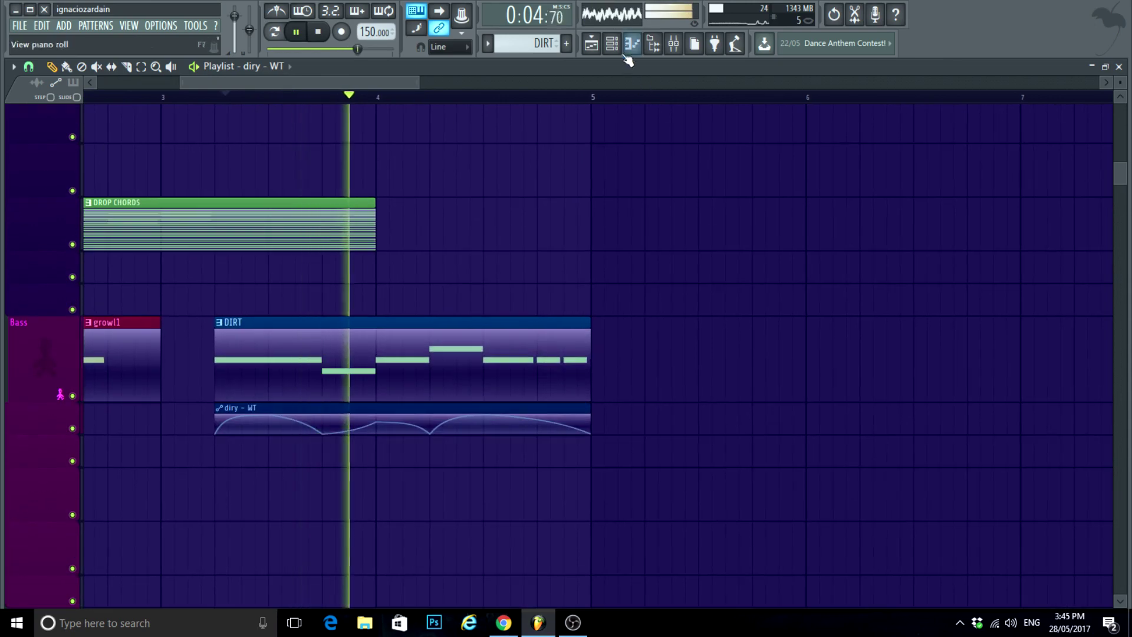
left_click(632, 43)
key("F6")
key("space")
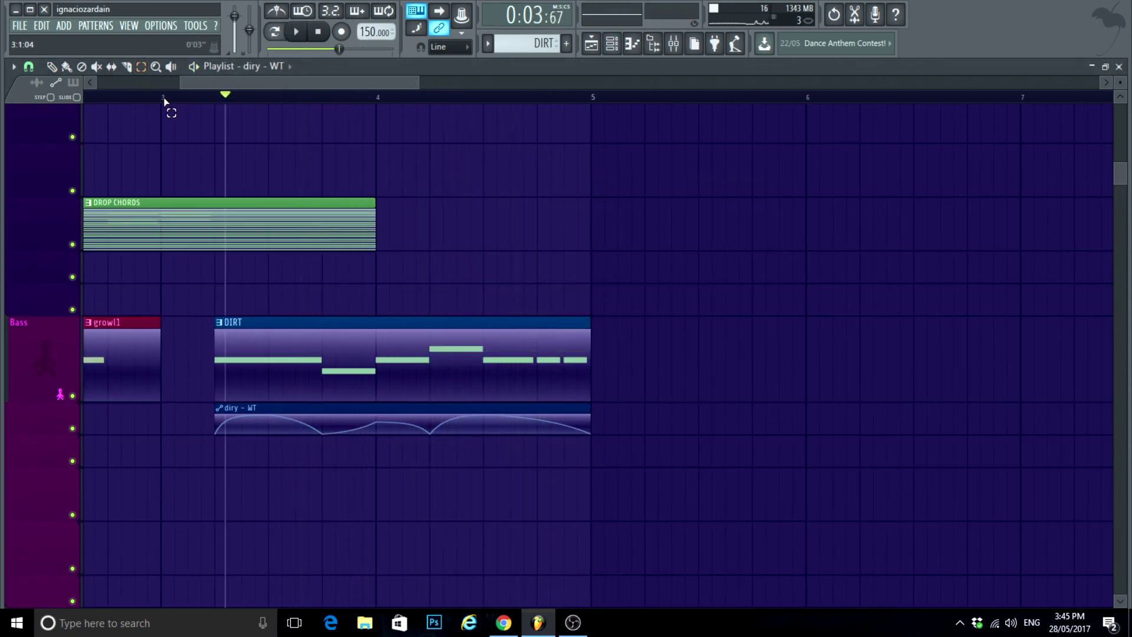
Step: Loop playback over the DIRT clip's time range up to bar 5 and open the diry channel's Serum
left_click_drag(216, 100, 588, 119)
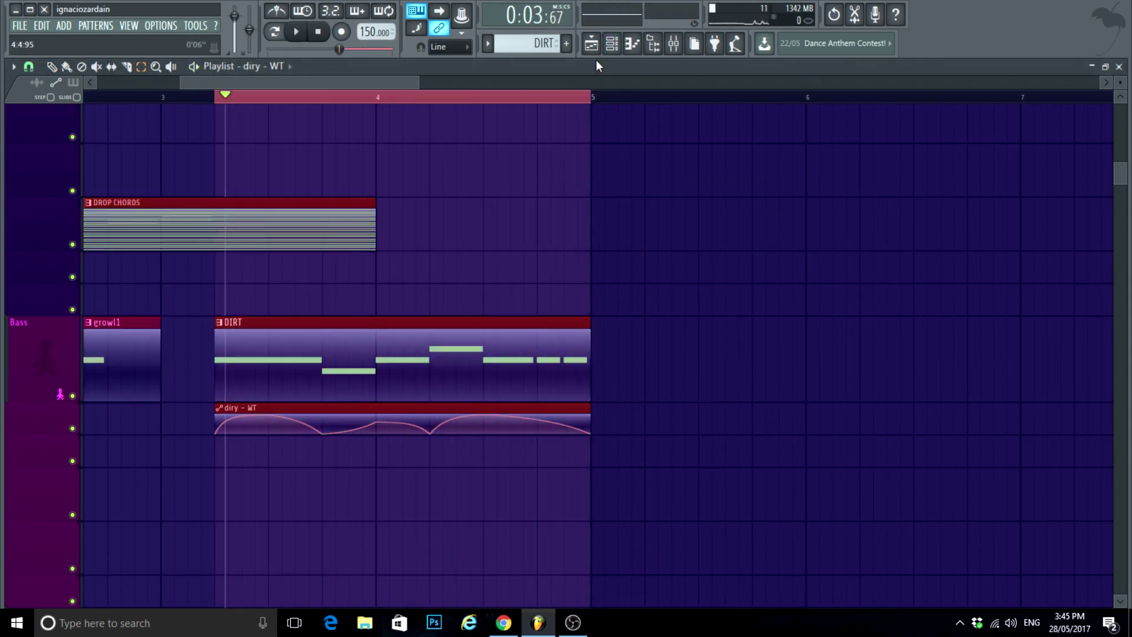
key("space")
key("F6")
left_click(519, 299)
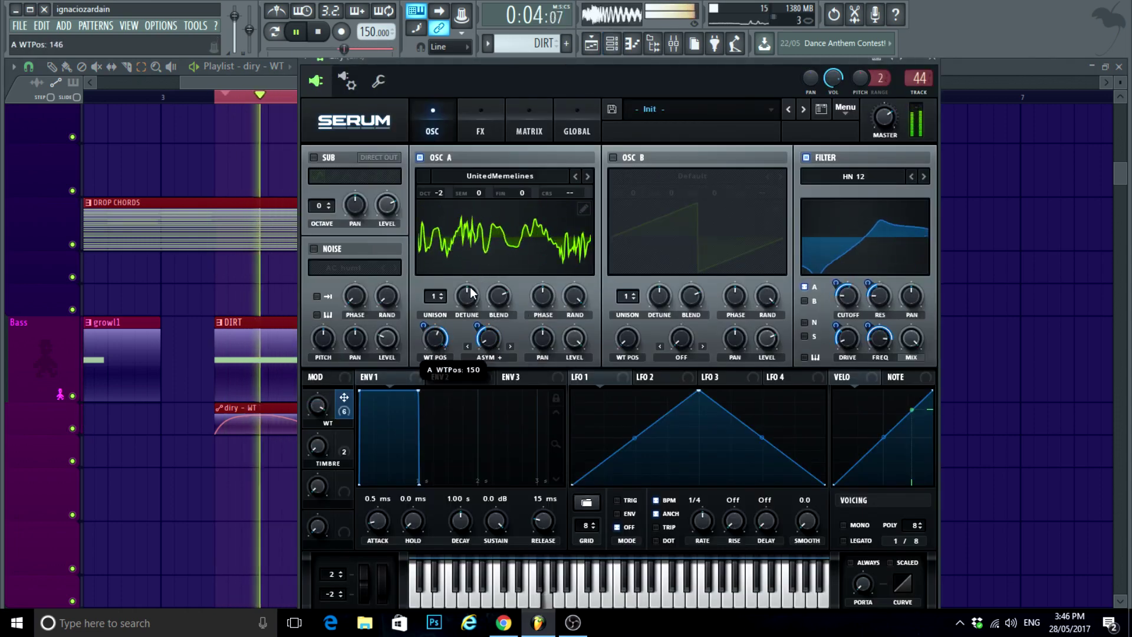
Step: Set Serum's oscillator A unison to 9 voices
left_click_drag(435, 296, 468, 294)
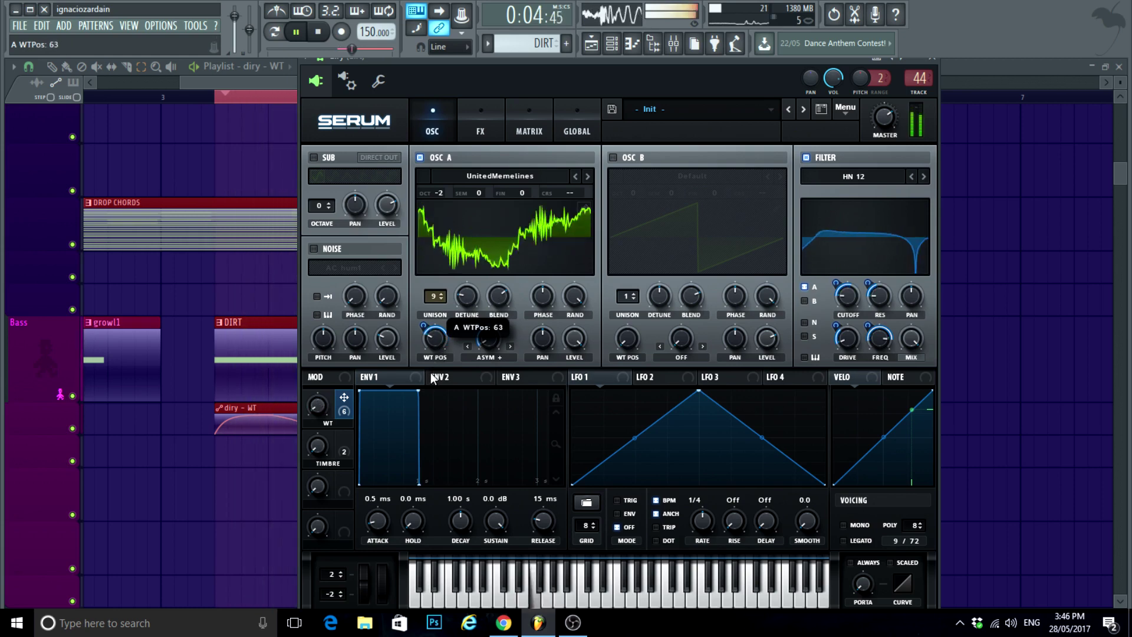
left_click(423, 326)
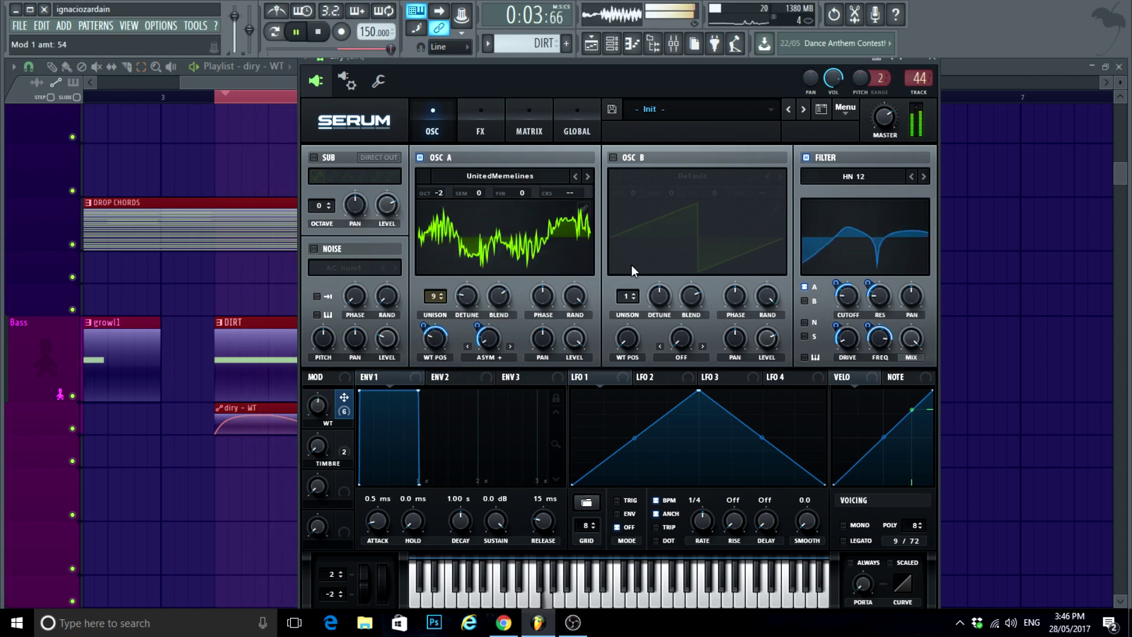
Step: Enable oscillator B with the Default wavetable and set its octave to -2, soloing it briefly by switching oscillator A off and on
left_click(613, 157)
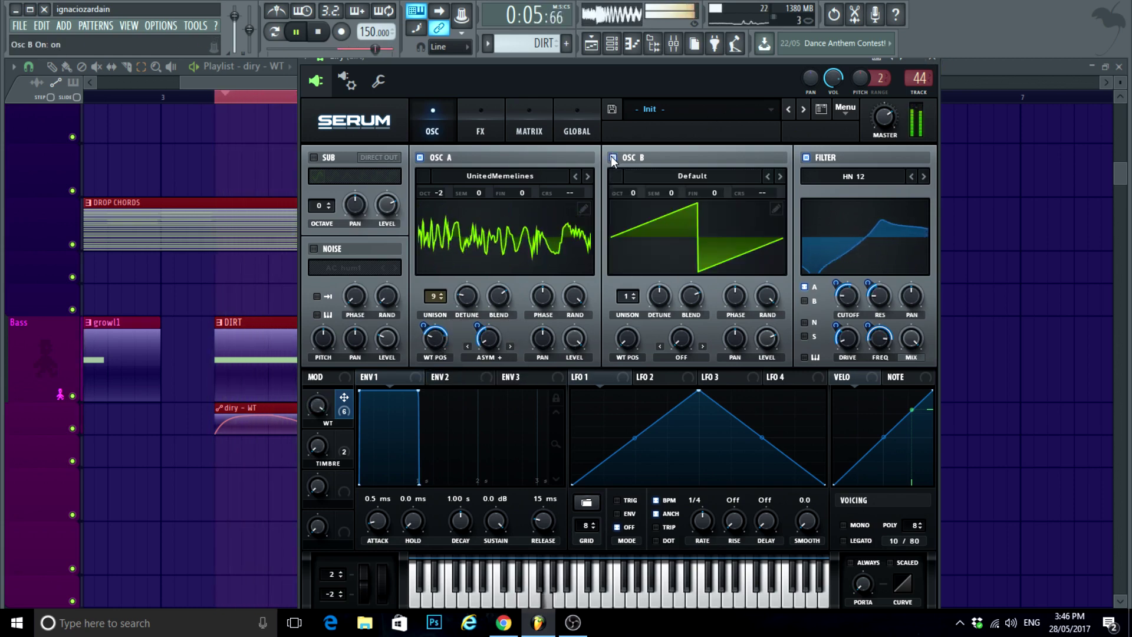
left_click(420, 157)
left_click_drag(630, 193, 623, 220)
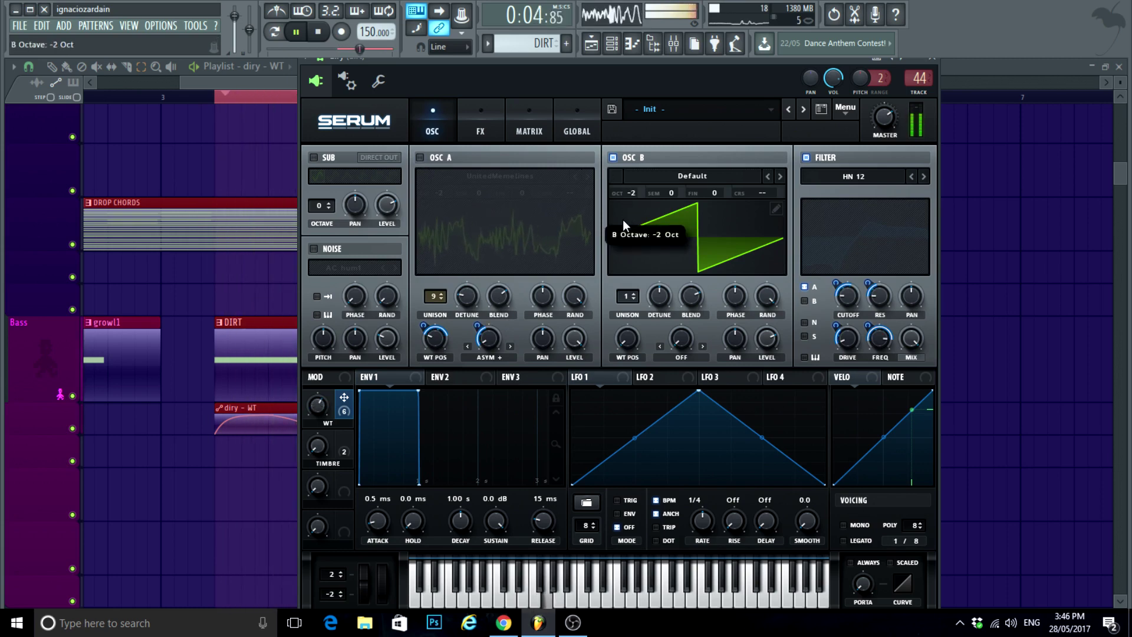
left_click(654, 175)
left_click(417, 158)
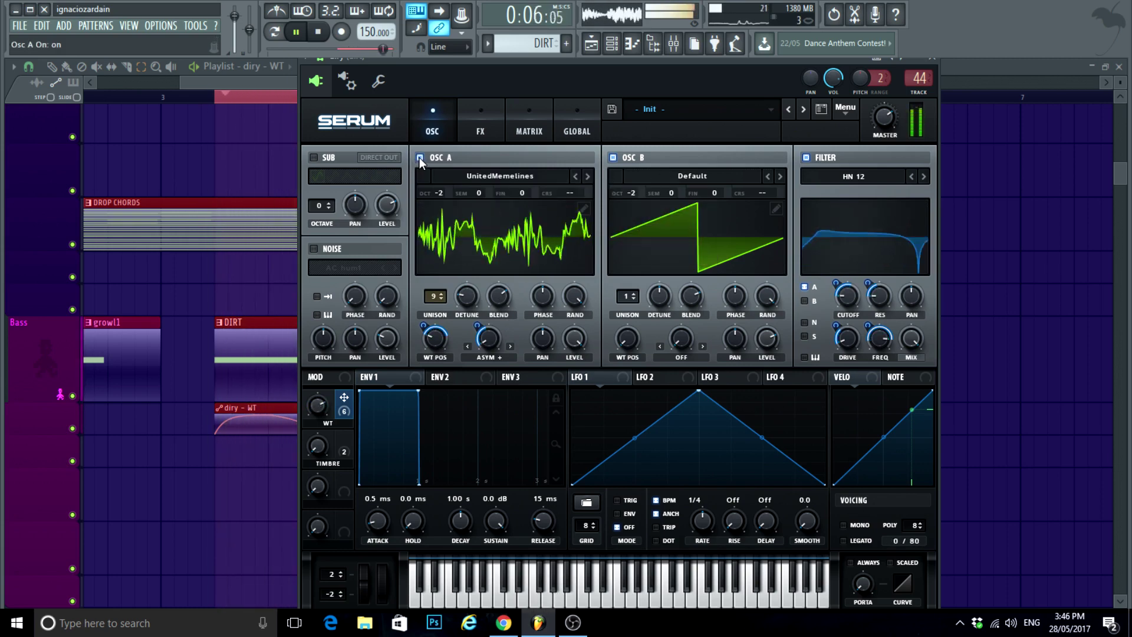
Step: Close Serum and the channel rack, clear the DIRT time selection in the playlist, and stop playback
left_click(932, 58)
left_click(617, 44)
scroll(787, 274, "down", 4)
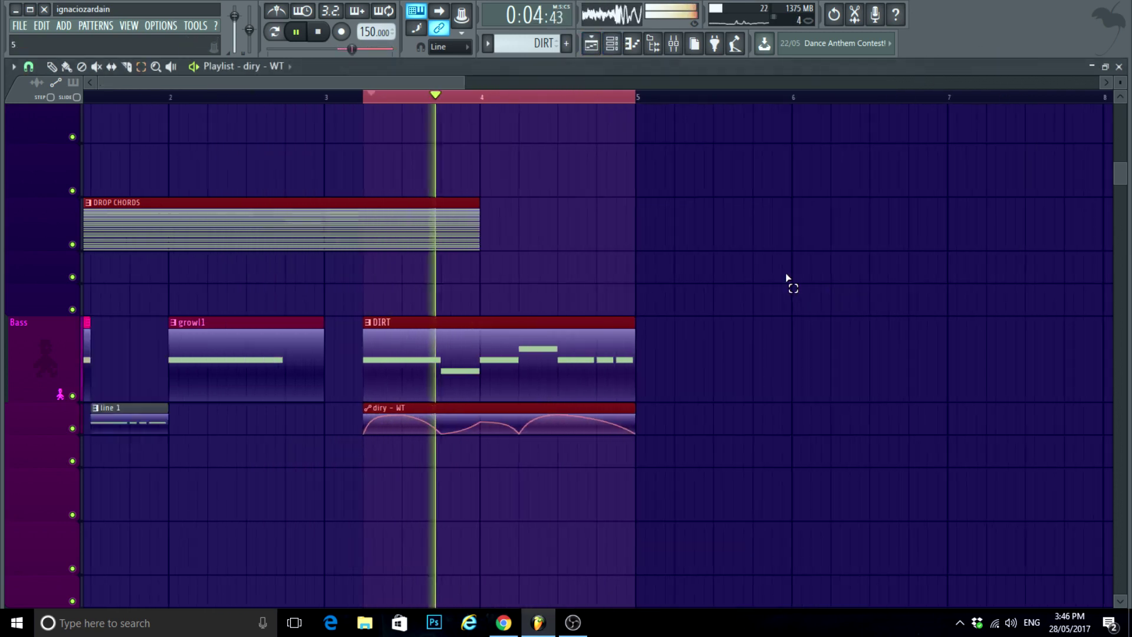
left_click(788, 301)
scroll(743, 321, "down", 2)
scroll(693, 341, "down", 4)
scroll(695, 307, "up", 2)
key("space")
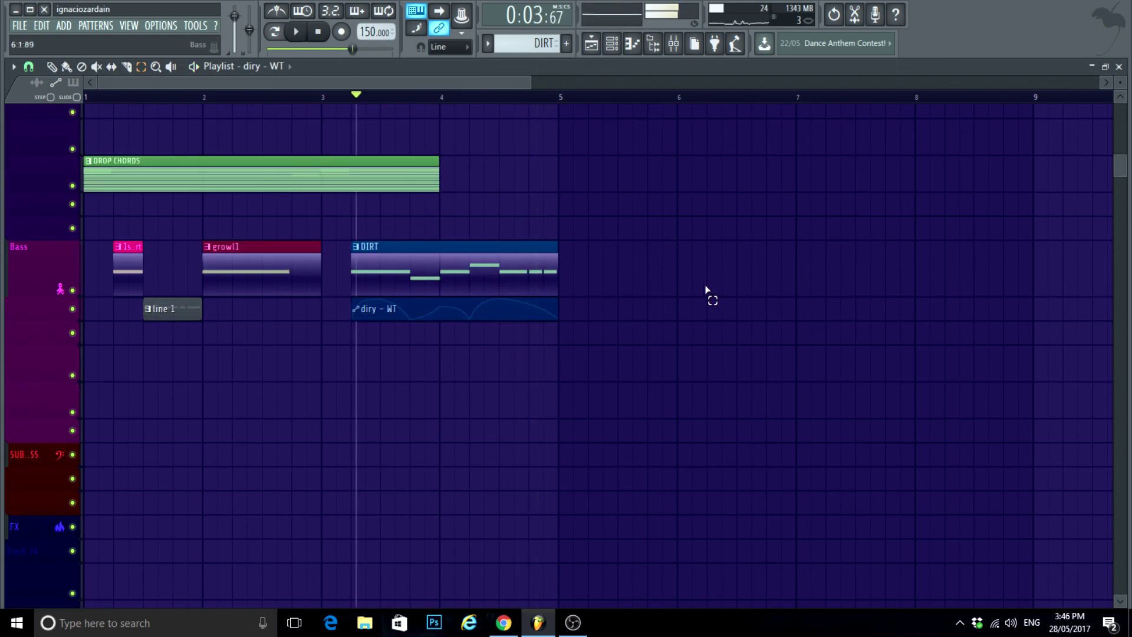
Step: Play the arrangement from the start and examine the track levels in the mixer
scroll(112, 174, "up", 5)
scroll(52, 260, "up", 3)
key("space")
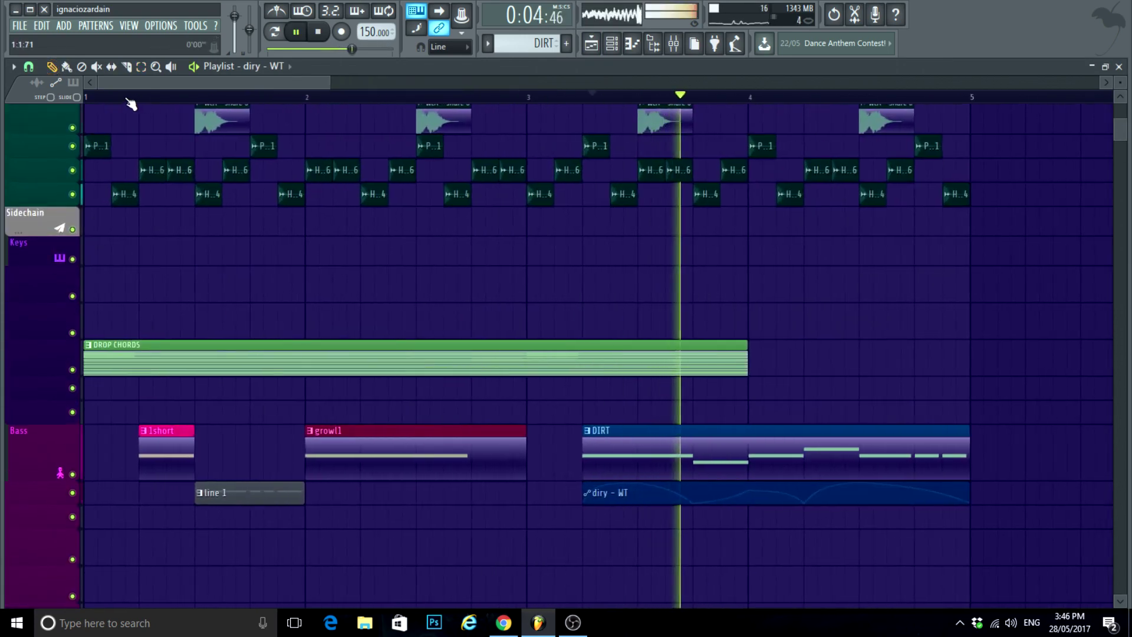
left_click(118, 97)
left_click(672, 44)
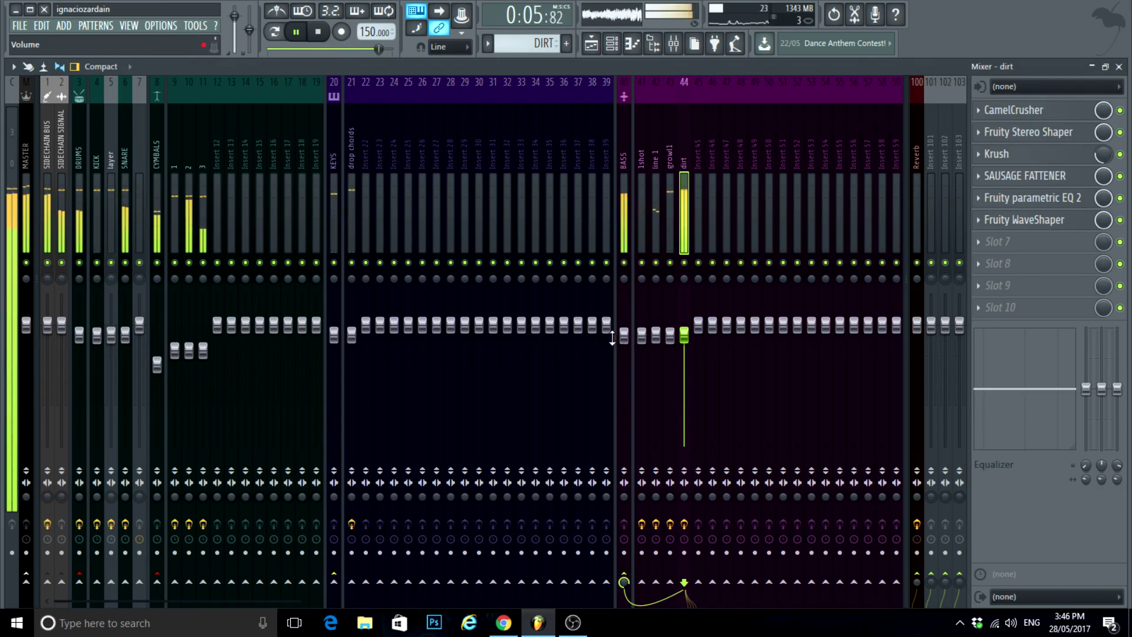
key("space")
Step: Close the mixer and show the Keys channel group in the channel rack
left_click(1118, 66)
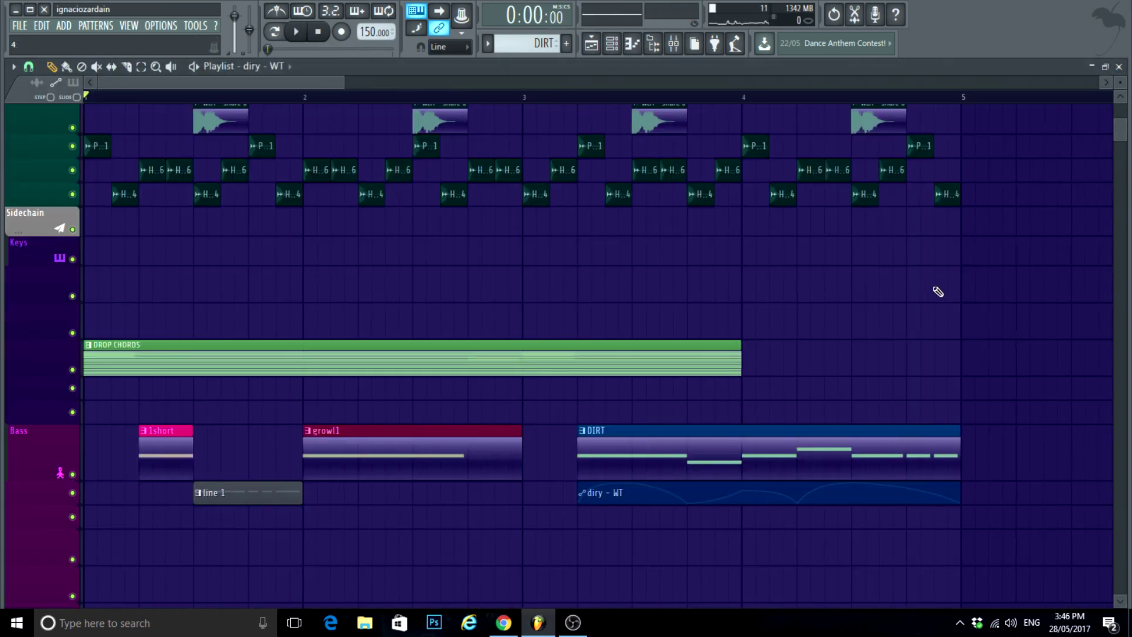
left_click(611, 43)
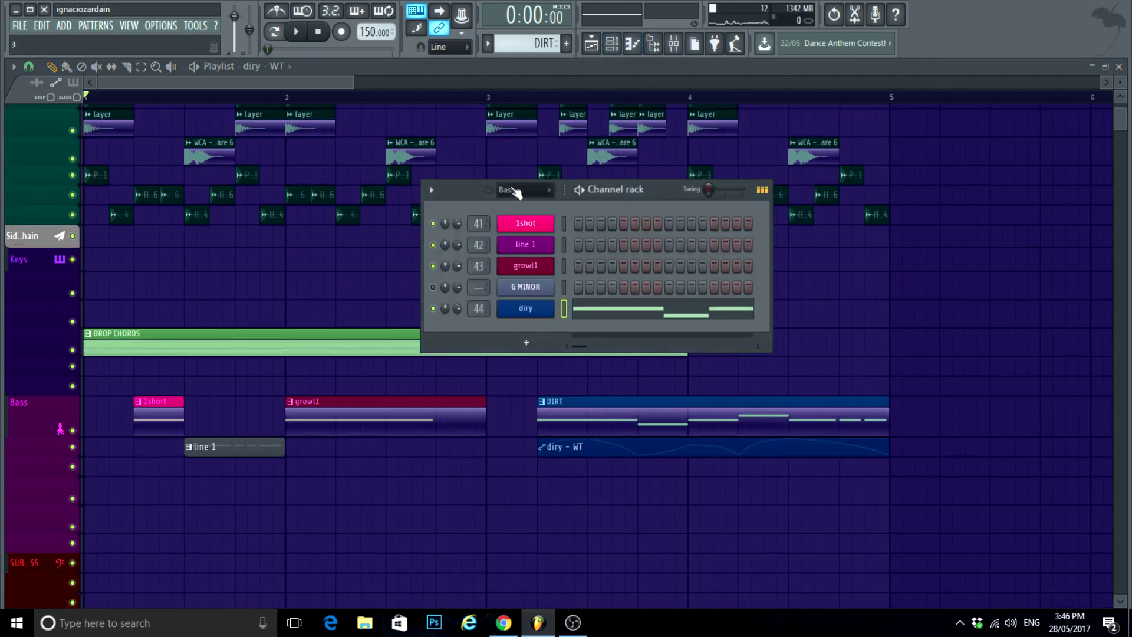
left_click(519, 189)
left_click(515, 303)
Step: Add the 64-bit Serum generator from the plugin database as a new Keys channel and close its window
key("alt+F8")
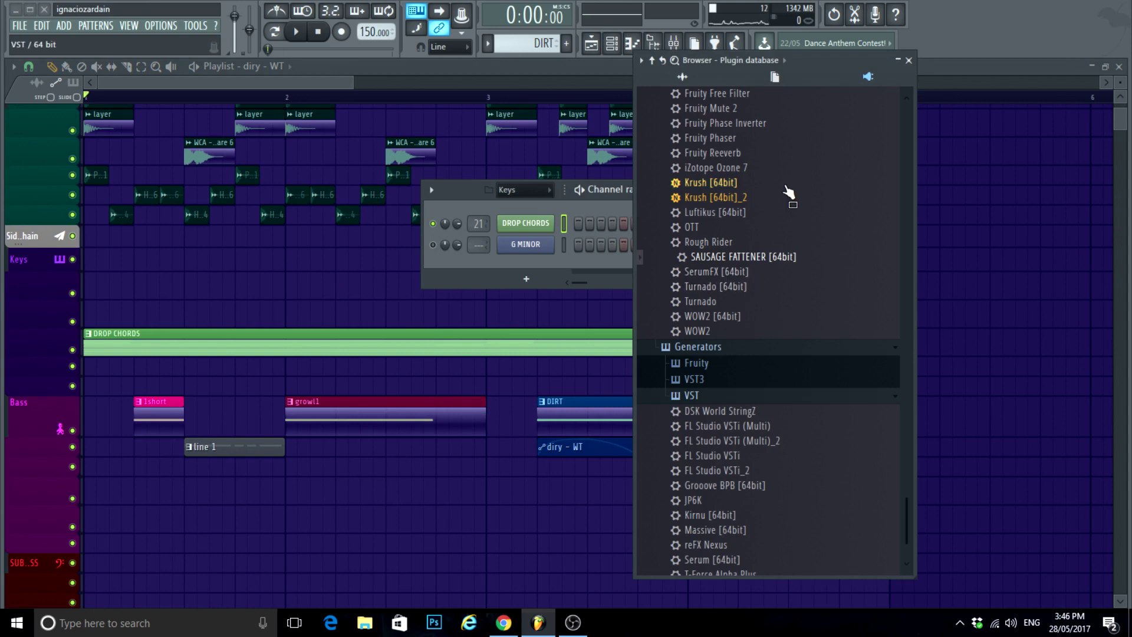
scroll(755, 260, "up", 10)
scroll(752, 269, "down", 10)
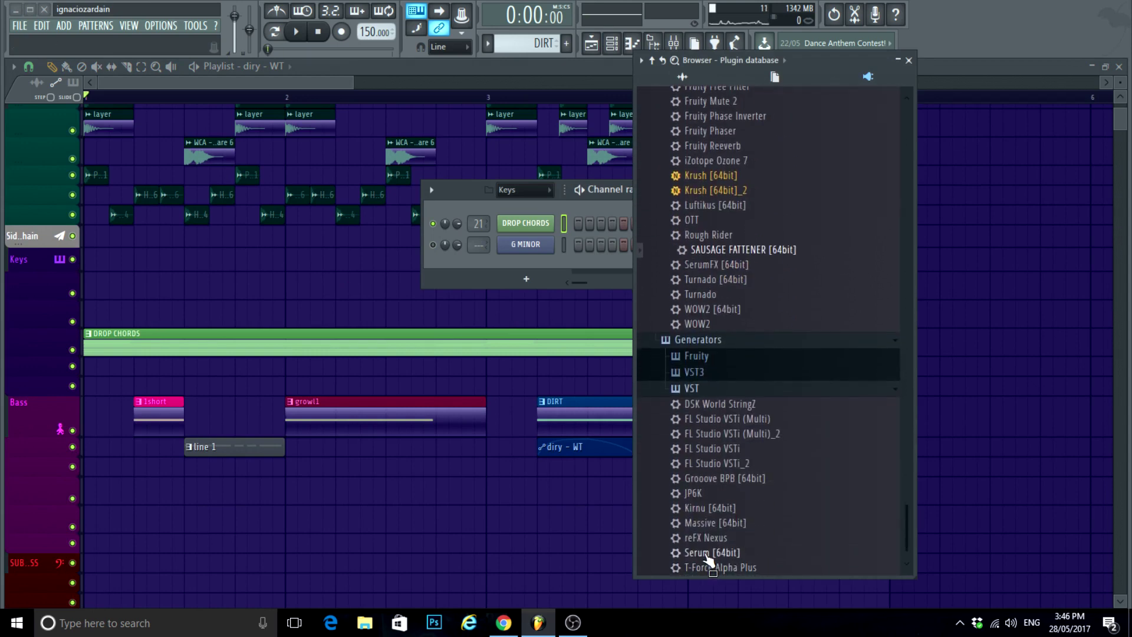
left_click_drag(708, 557, 522, 267)
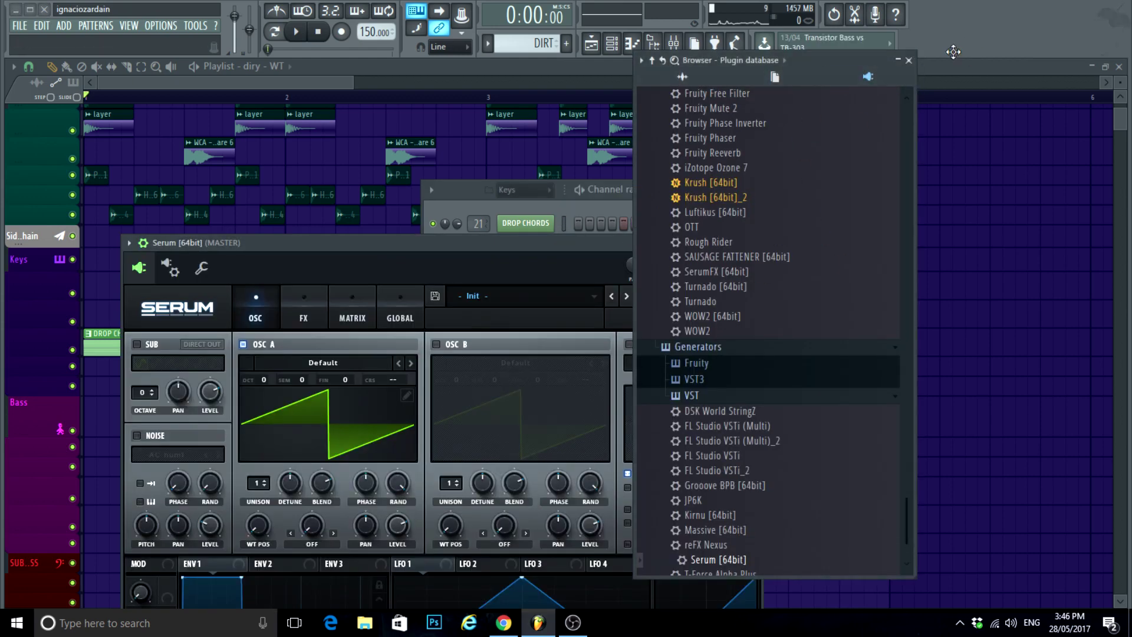
left_click(909, 61)
left_click(755, 242)
Step: Rename the new Serum channel ARPYY and give it a light violet-blue colour
right_click(552, 264)
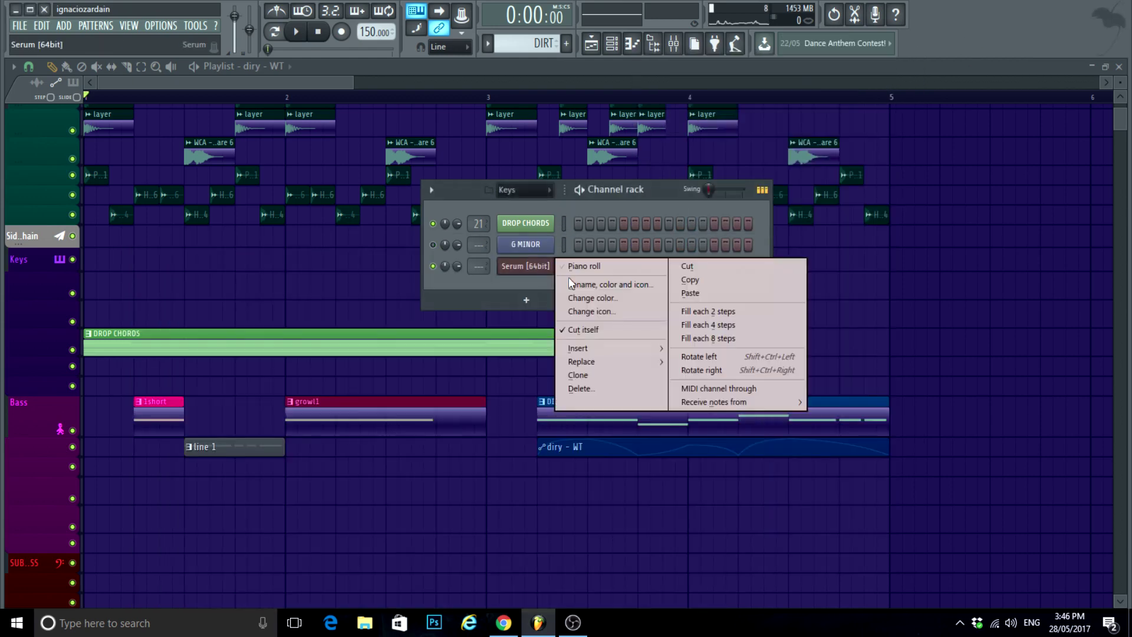
left_click(569, 278)
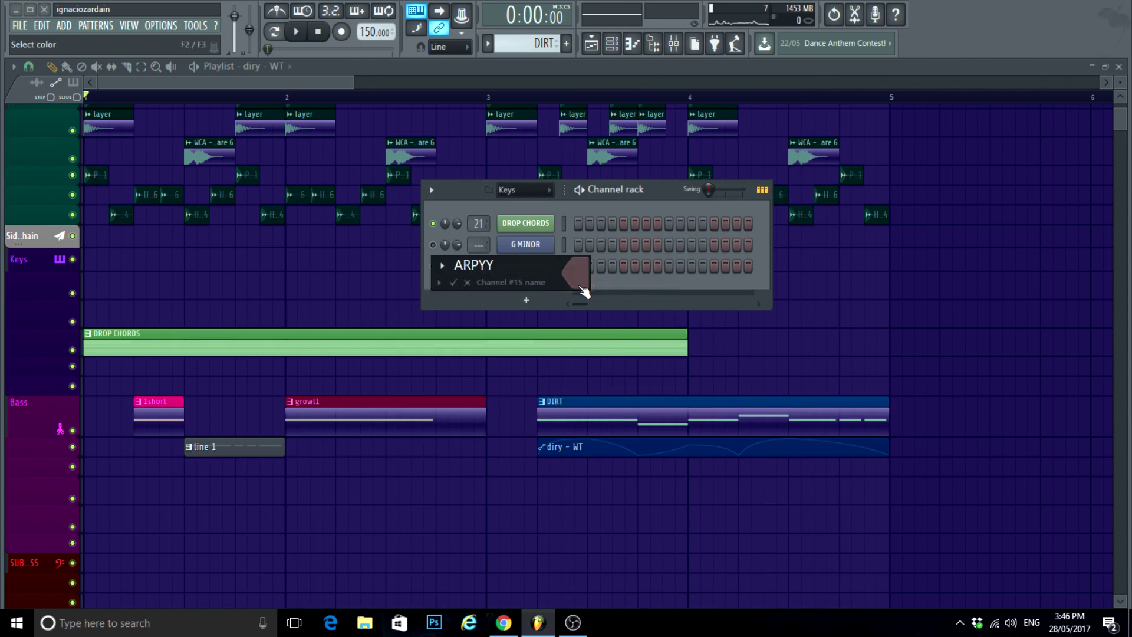
left_click(584, 290)
left_click(600, 267)
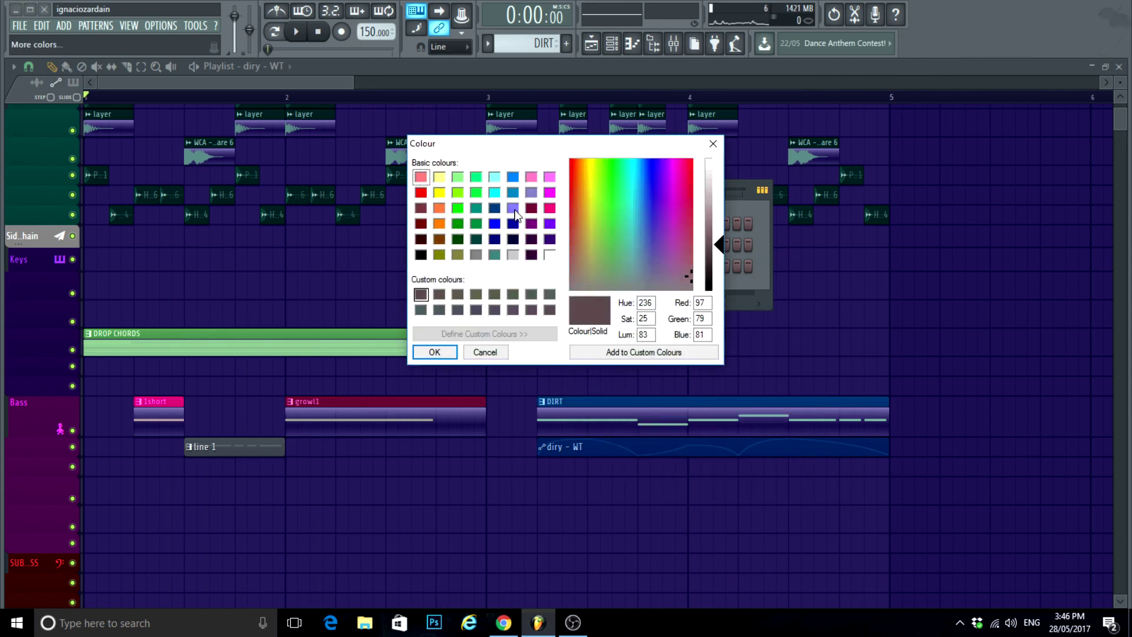
left_click(513, 209)
key("Return")
key("Return")
Step: Open ARPYY's Serum, assign LFO 1 in trigger mode to oscillator A's level, and enable oscillator B
left_click(528, 269)
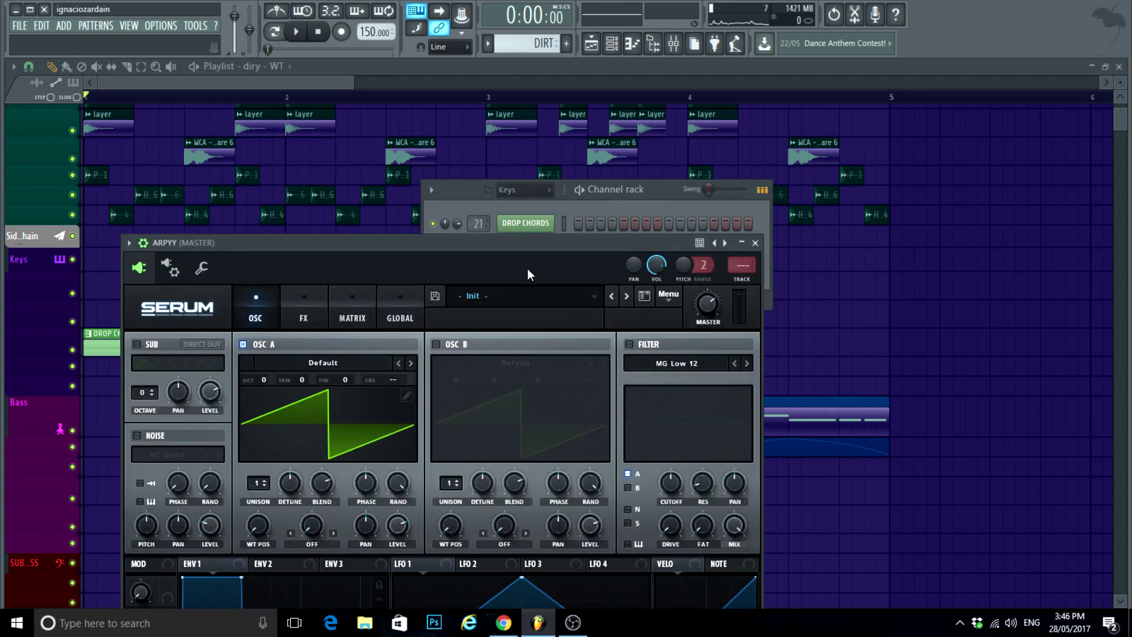
left_click_drag(518, 251, 653, 65)
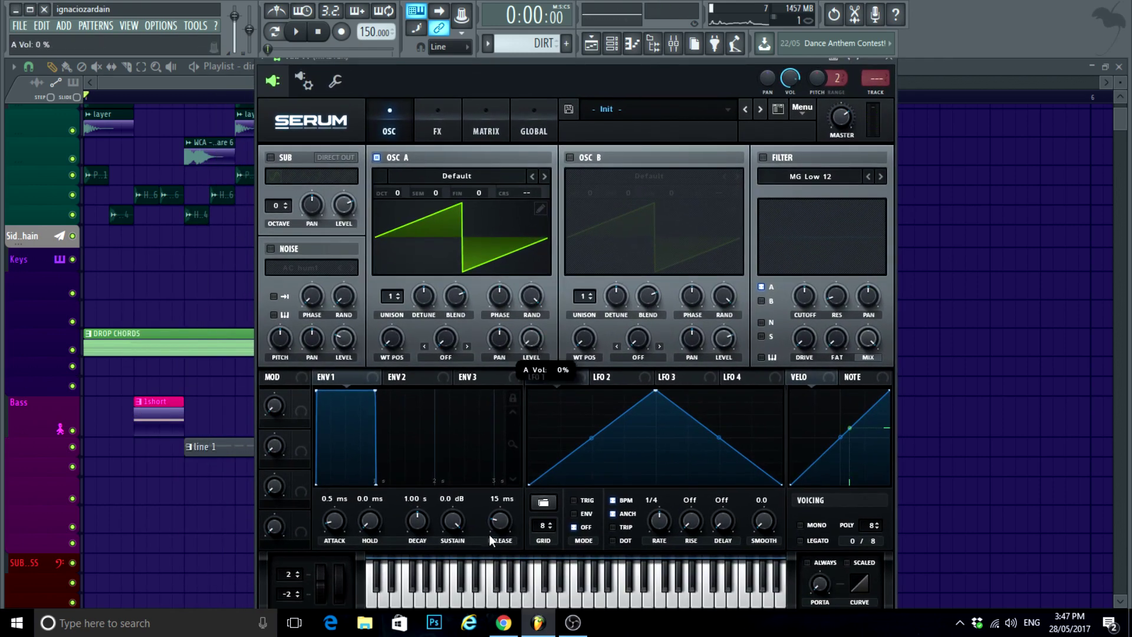
left_click(570, 157)
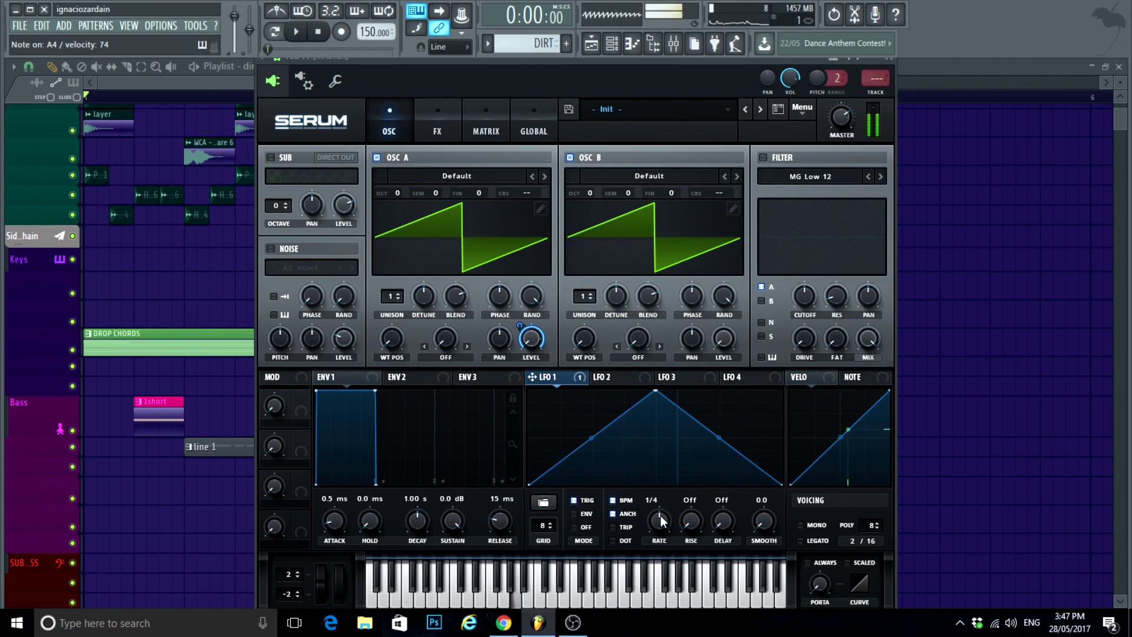
Step: Reshape LFO 1 into a descending ramp that reaches zero about two thirds of the way across
left_click_drag(655, 390, 529, 390)
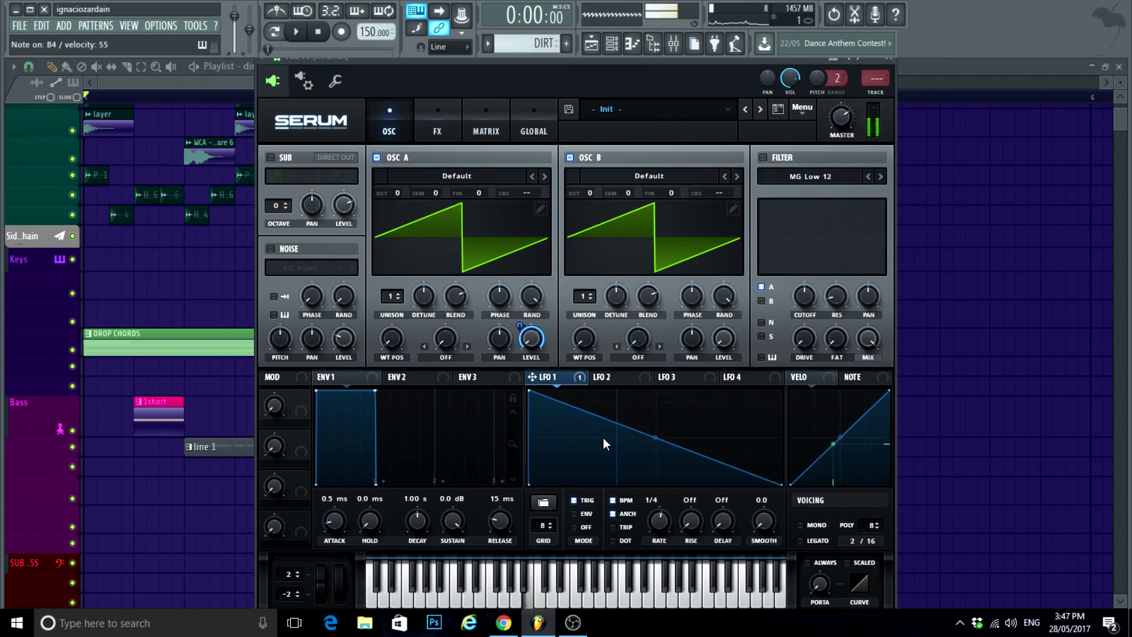
left_click_drag(655, 455, 692, 517)
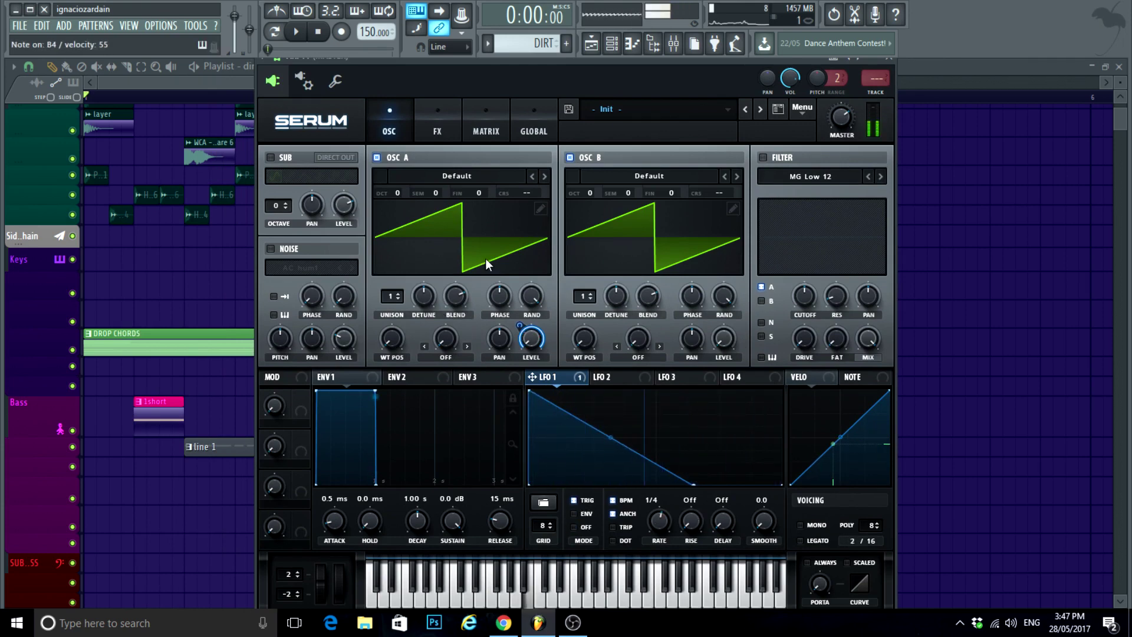
Step: Load the Classic Synths wavetable PPG_EBASS into oscillator A and set its unison to 6 voices
left_click(415, 177)
mouse_move(434, 240)
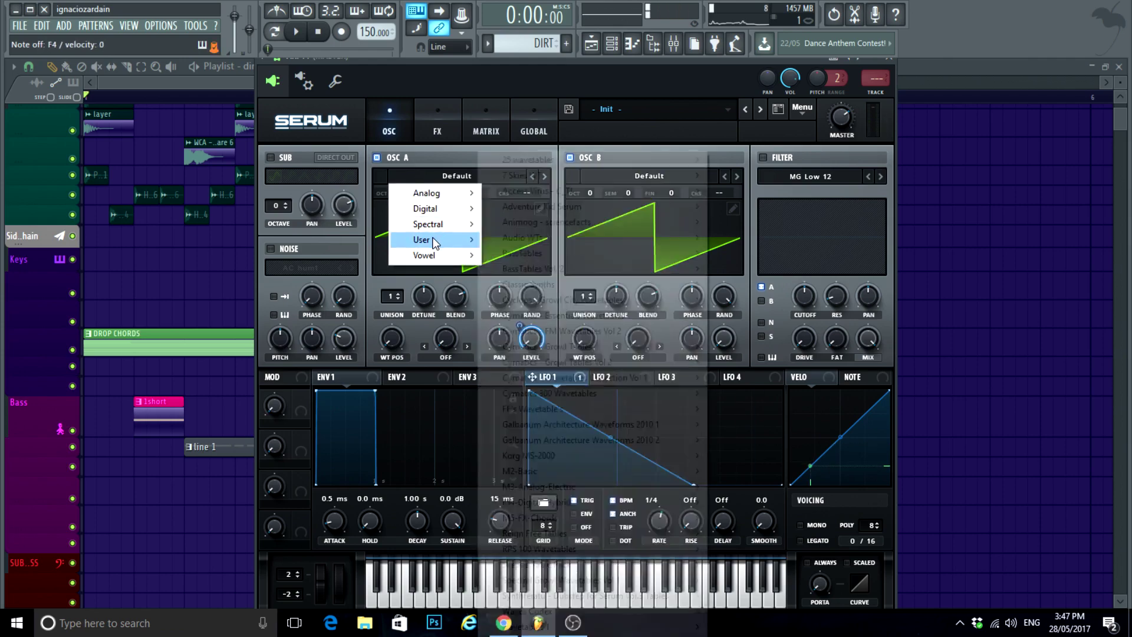
mouse_move(678, 285)
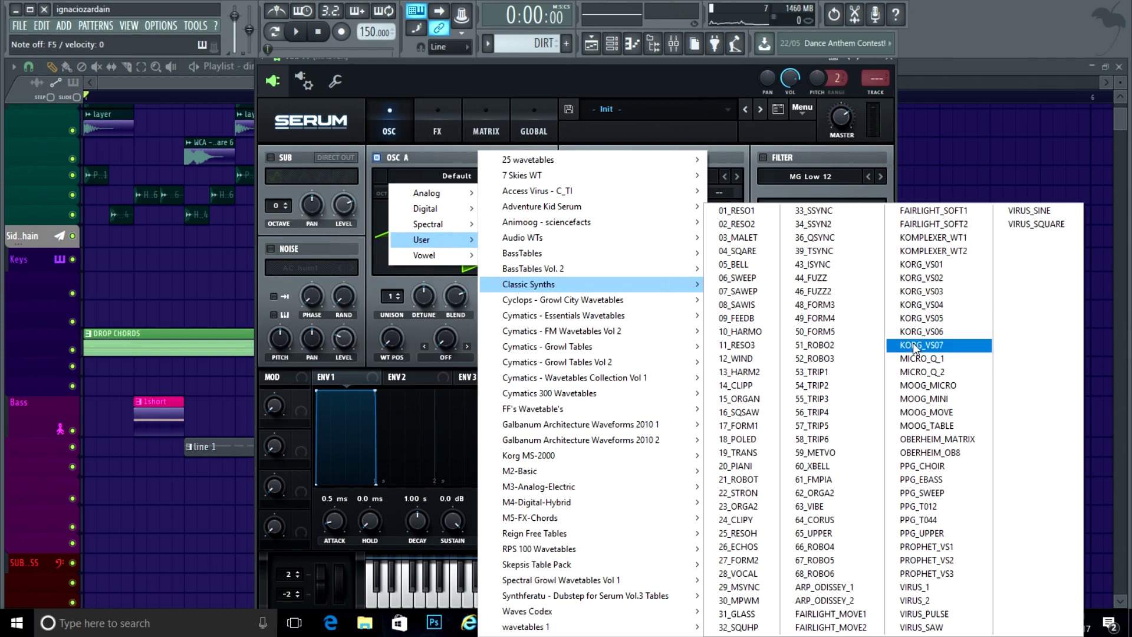
left_click(924, 480)
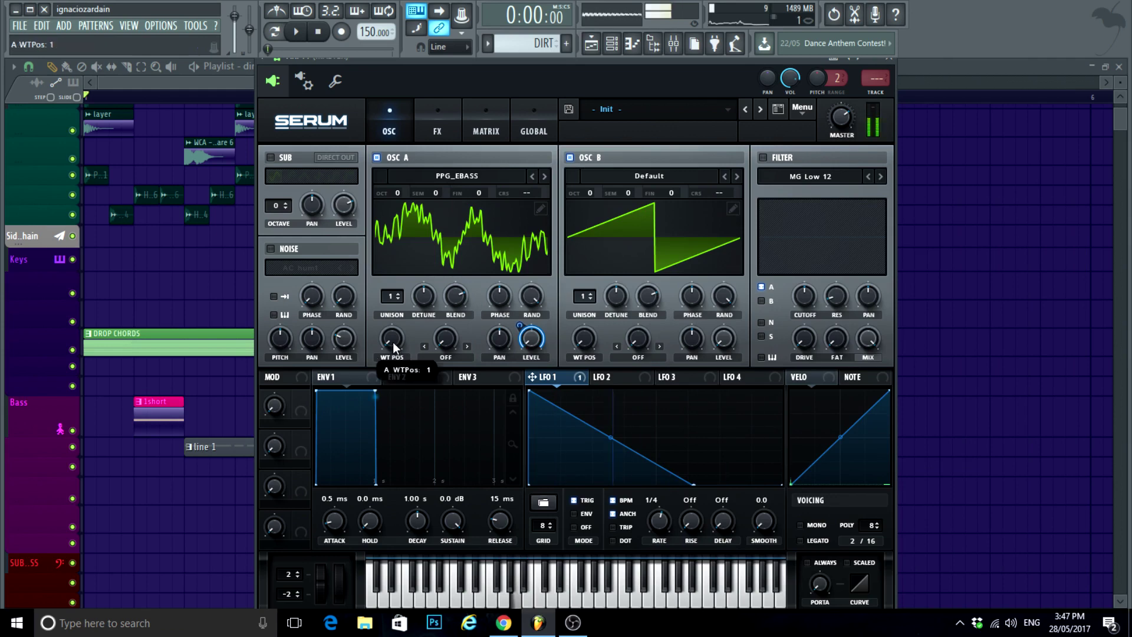
left_click_drag(391, 296, 392, 278)
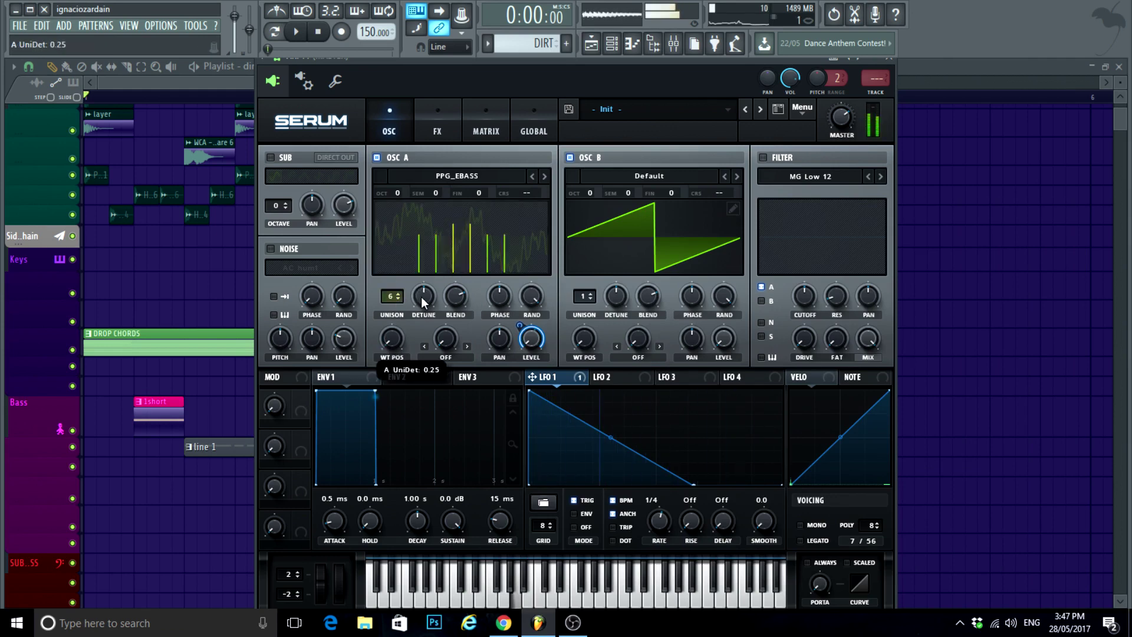
Step: Switch oscillator A to the PPG_T012 wavetable and modulate its wavetable position with LFO 1
left_click(533, 176)
left_click_drag(389, 348, 372, 367)
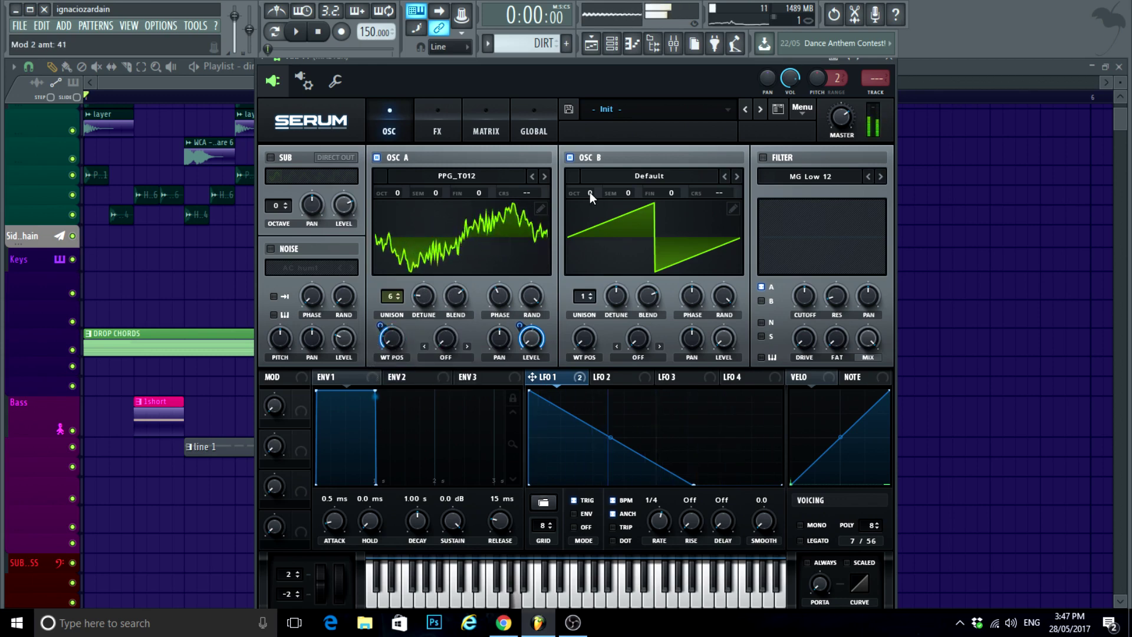
Step: Assign LFO 1 to oscillator B's level and set oscillator B's octave to +1
left_click_drag(567, 377, 729, 342)
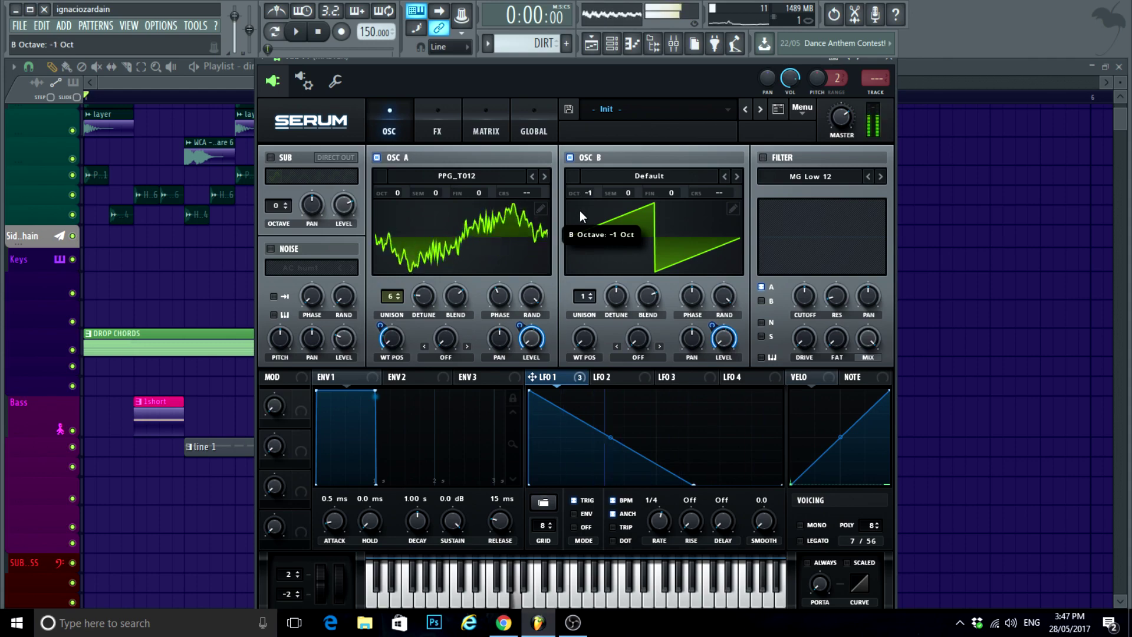
left_click_drag(579, 210, 588, 183)
Step: Load the analog Basic Shapes wavetable into oscillator B and set its wavetable position to the square wave
left_click(590, 179)
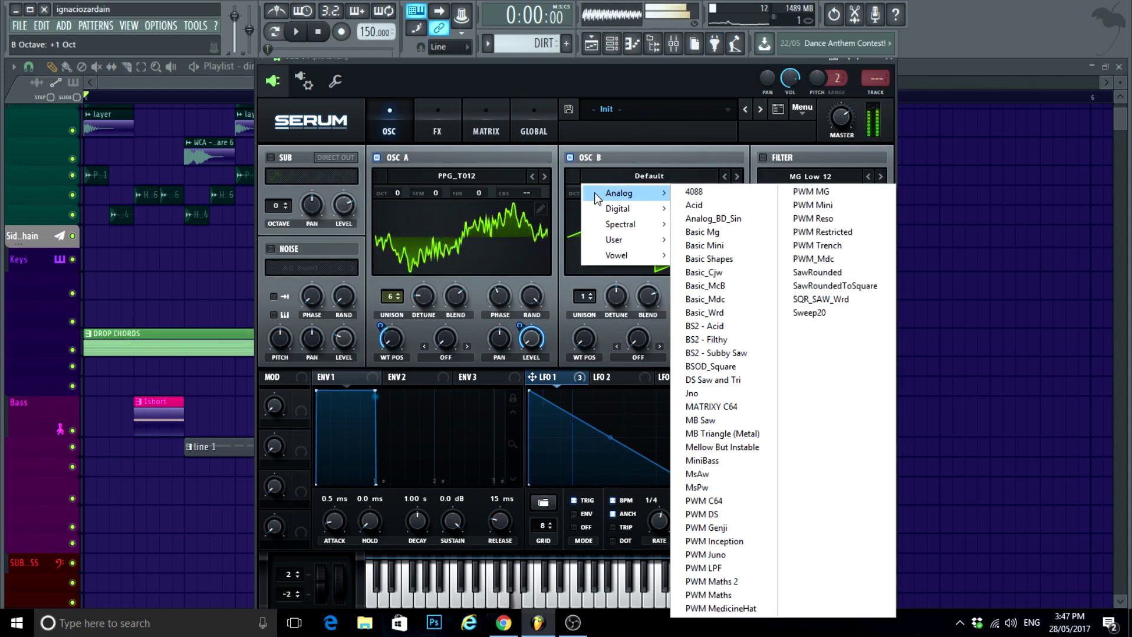
mouse_move(644, 195)
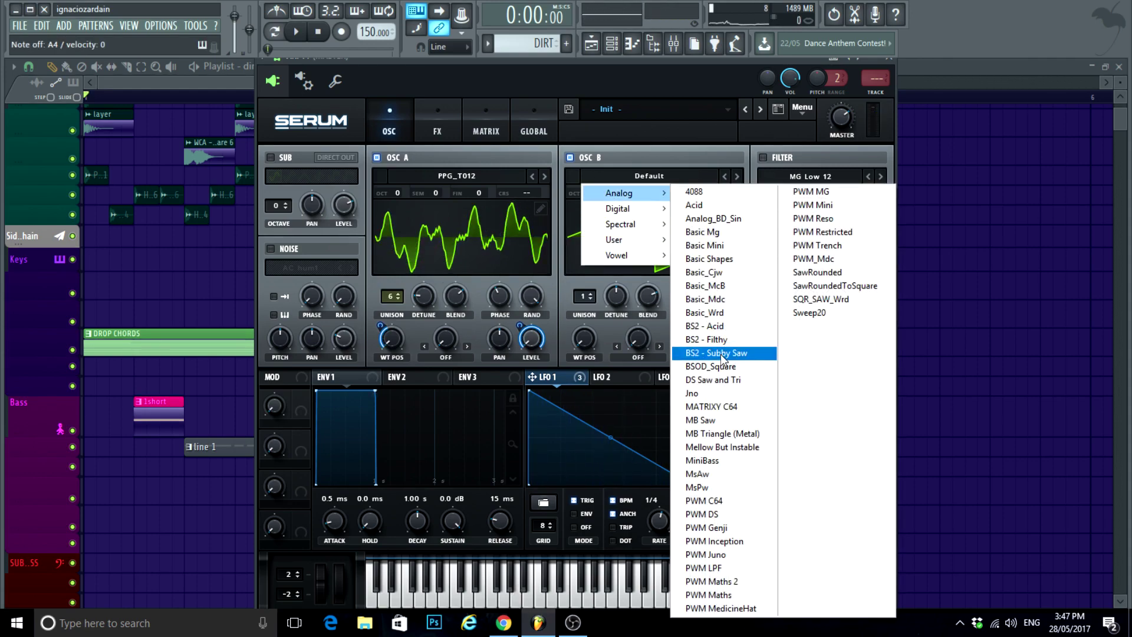
left_click(738, 259)
left_click_drag(584, 338, 607, 277)
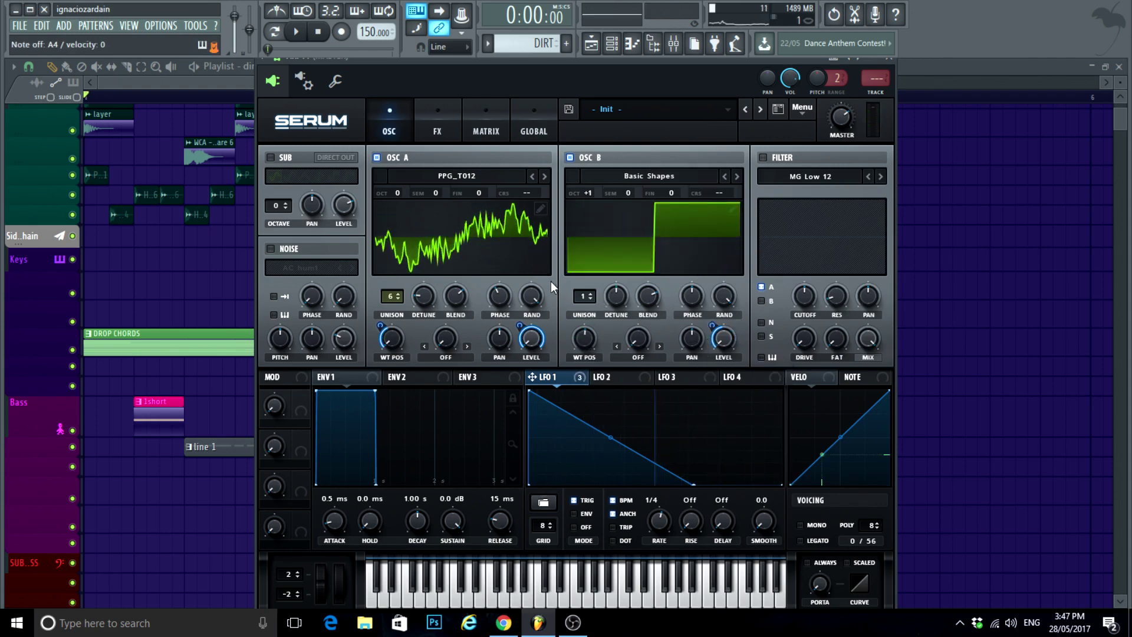
Step: Enable Hyper/Dimension with a 43% hyper mix and adjusted dimension size, and add a compressor in multiband mode
left_click(444, 131)
left_click(292, 160)
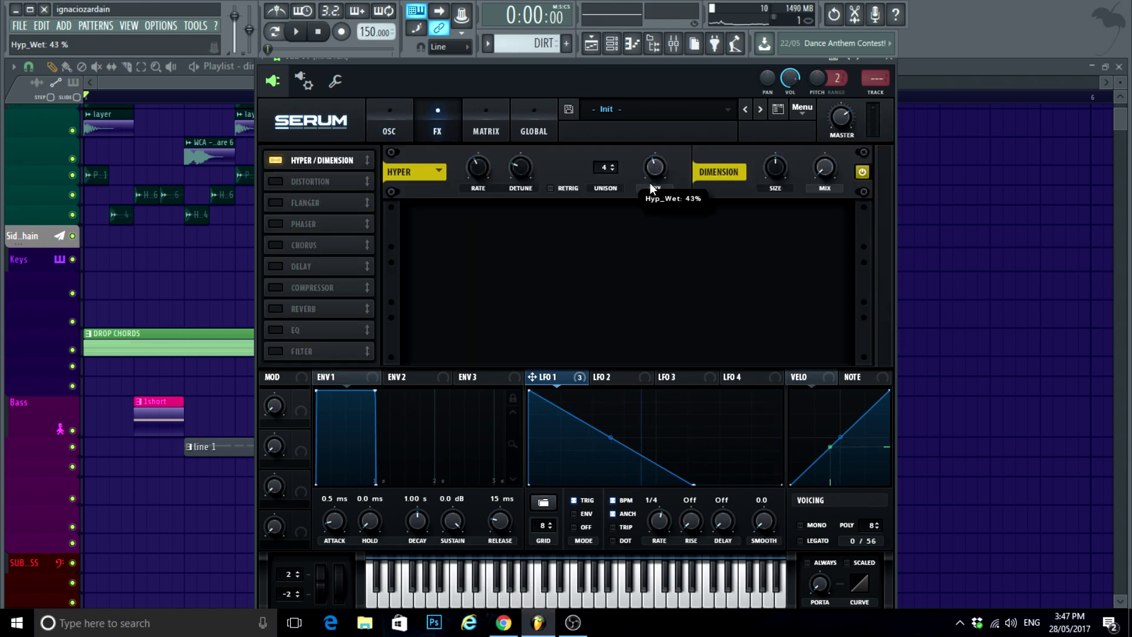
left_click_drag(775, 174, 775, 183)
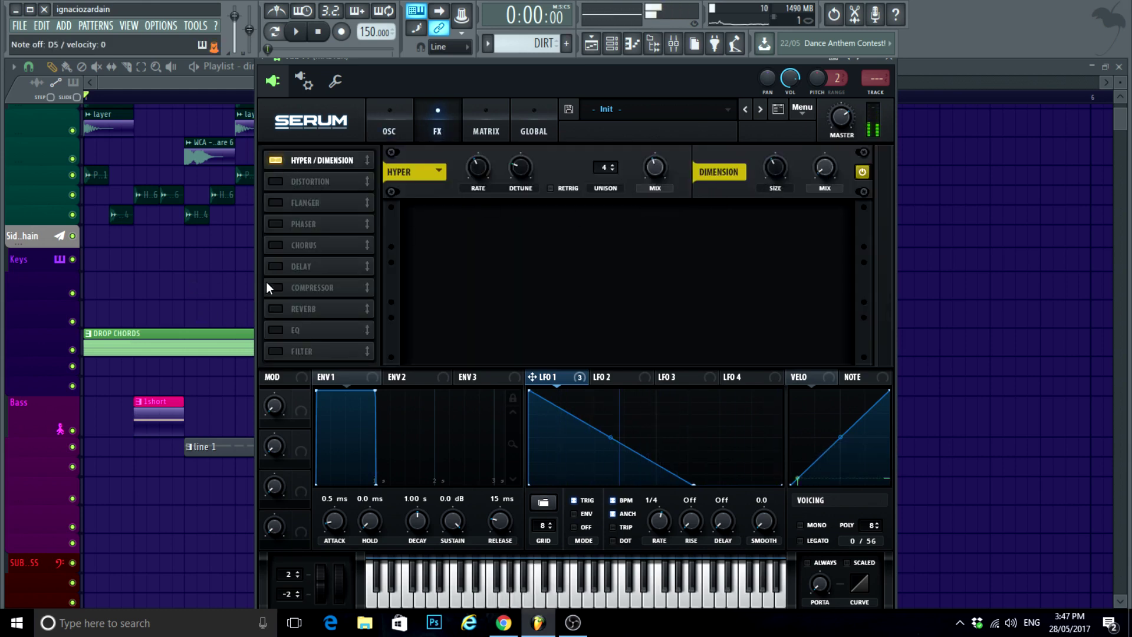
left_click(285, 286)
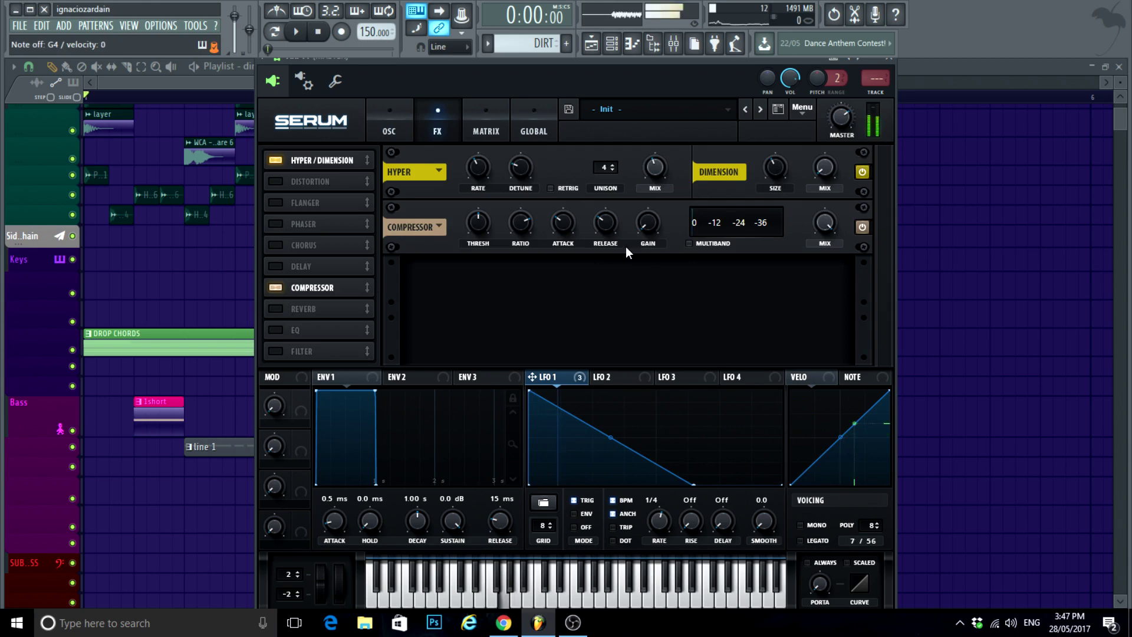
left_click(693, 243)
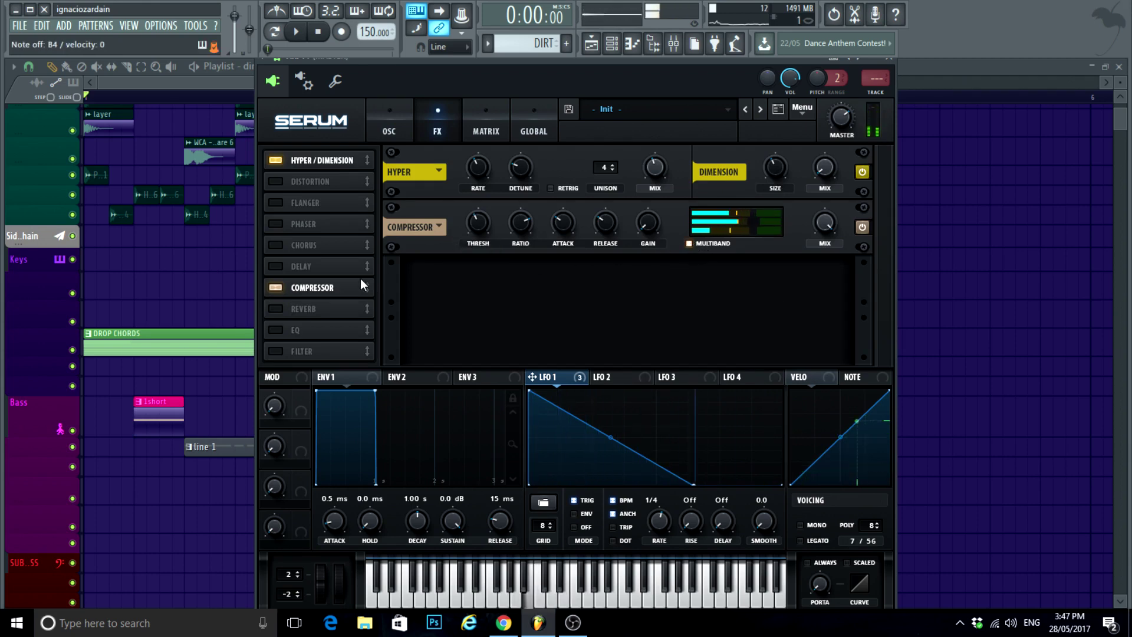
Step: Enable Serum's reverb and shorten LFO 1's descending ramp to end at the middle of the grid
left_click(281, 309)
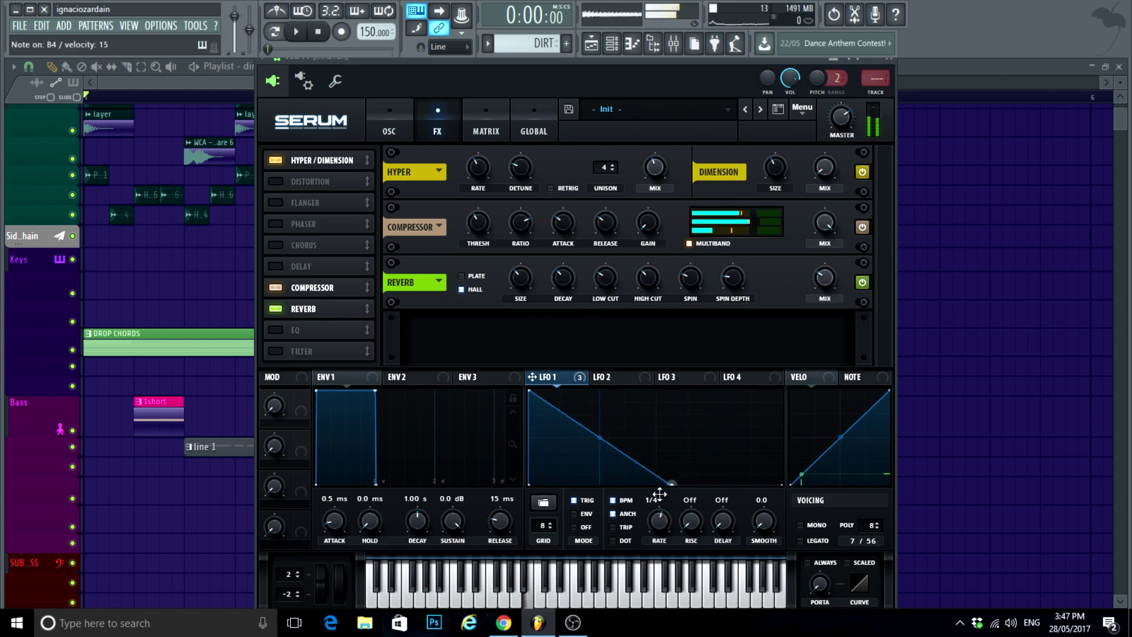
mouse_move(659, 494)
left_mouse_down()
mouse_move(608, 517)
mouse_move(786, 503)
mouse_move(651, 513)
left_mouse_up()
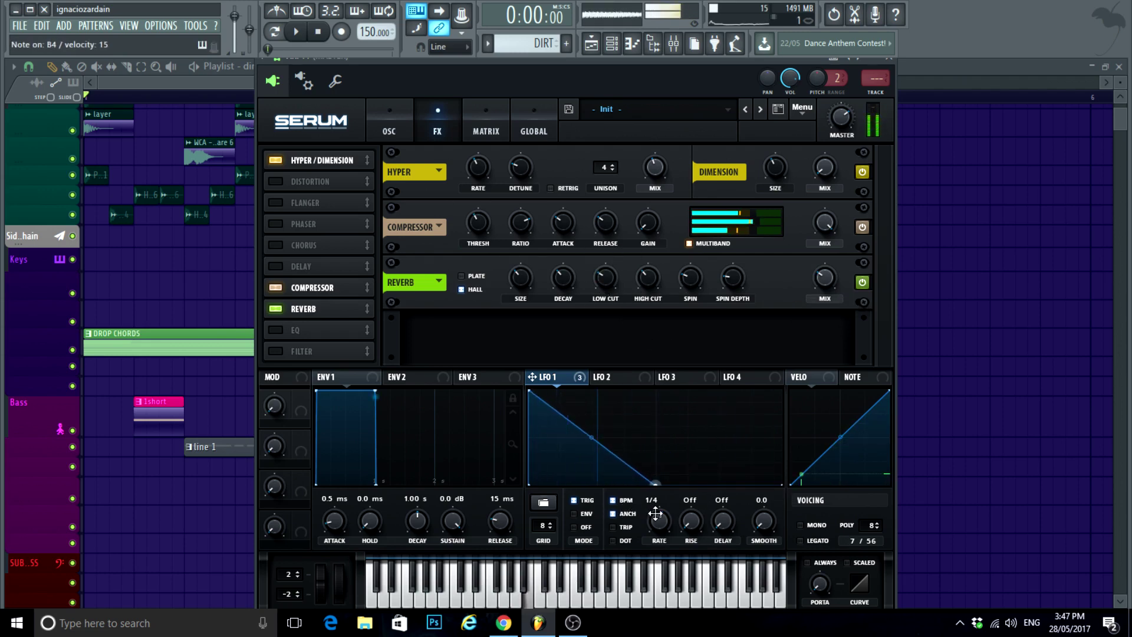
left_click(396, 119)
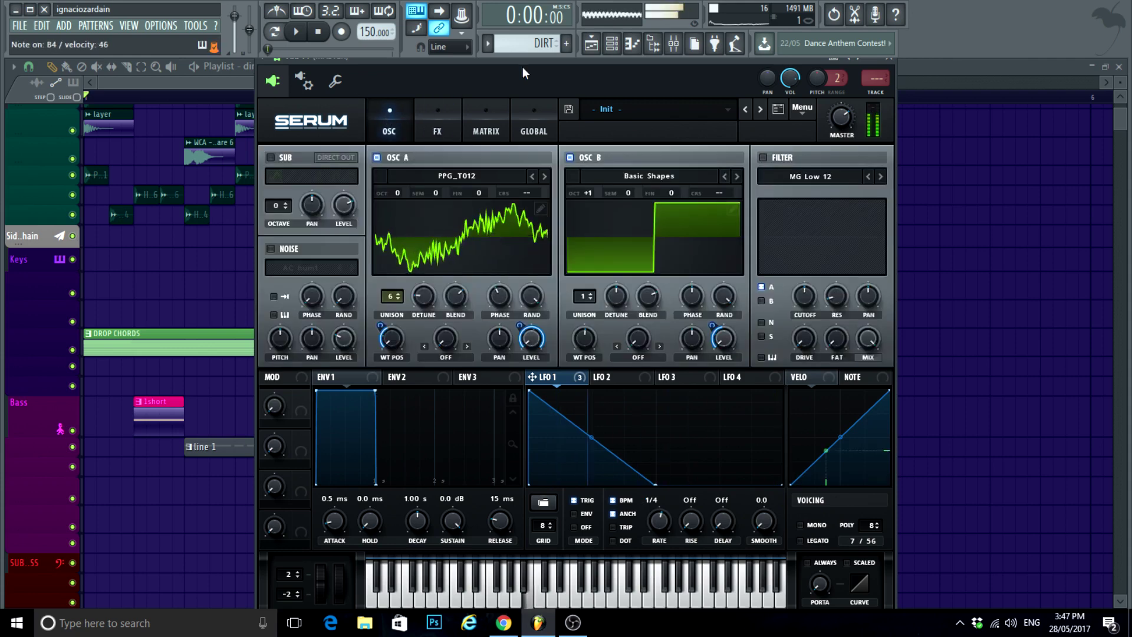
Step: Create a new pattern named arpyy and give it the ARPYY channel's violet-blue colour
left_click(613, 46)
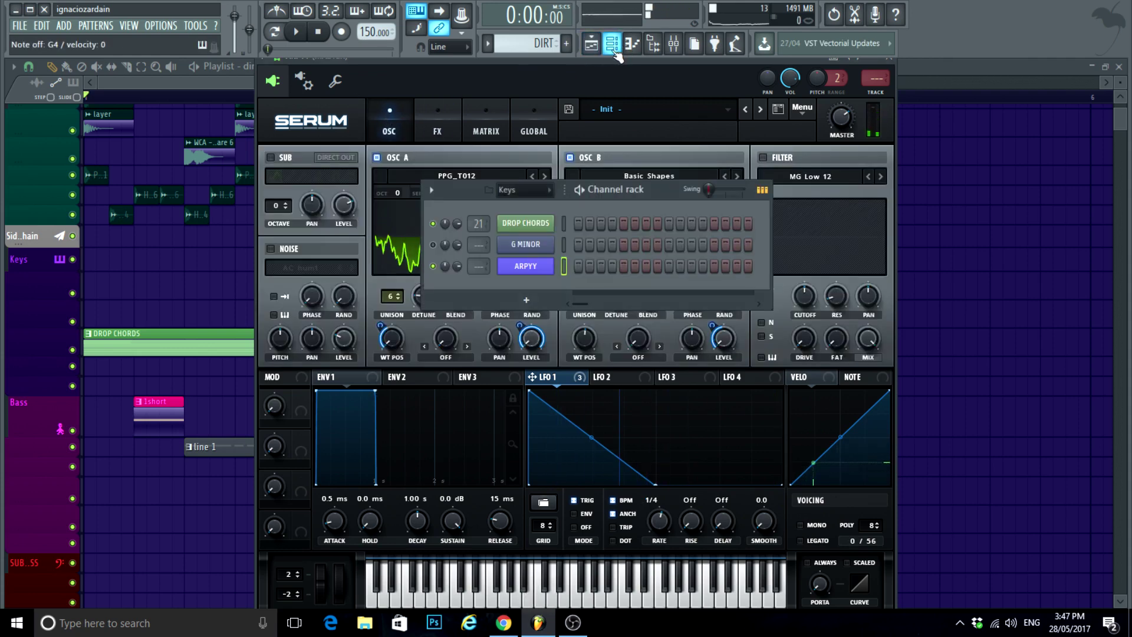
left_click(533, 42)
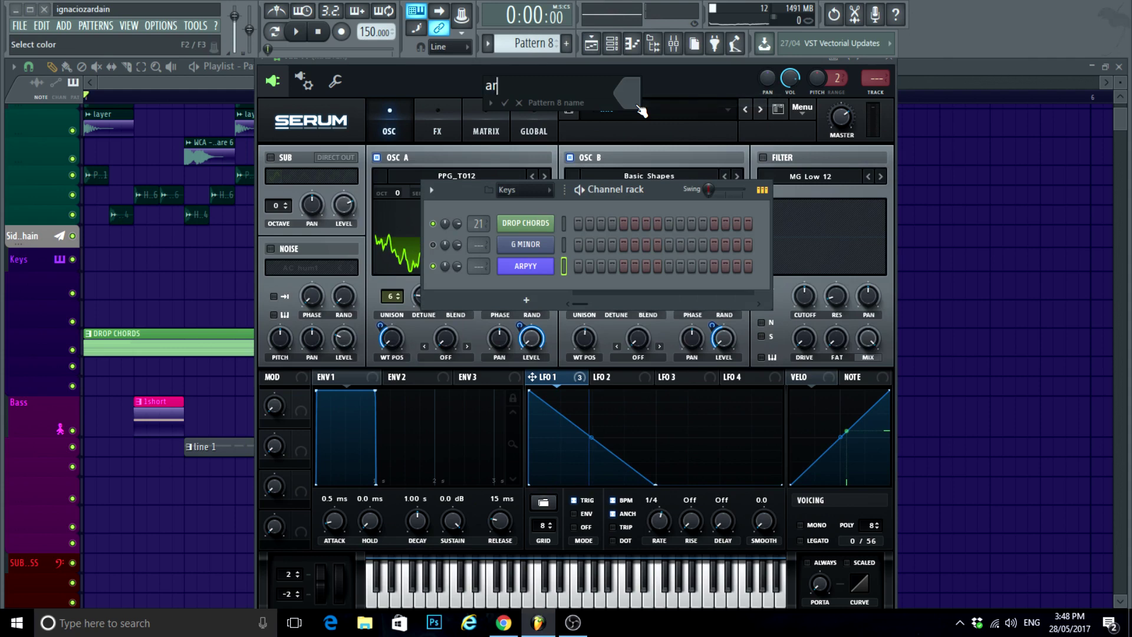
left_click(638, 108)
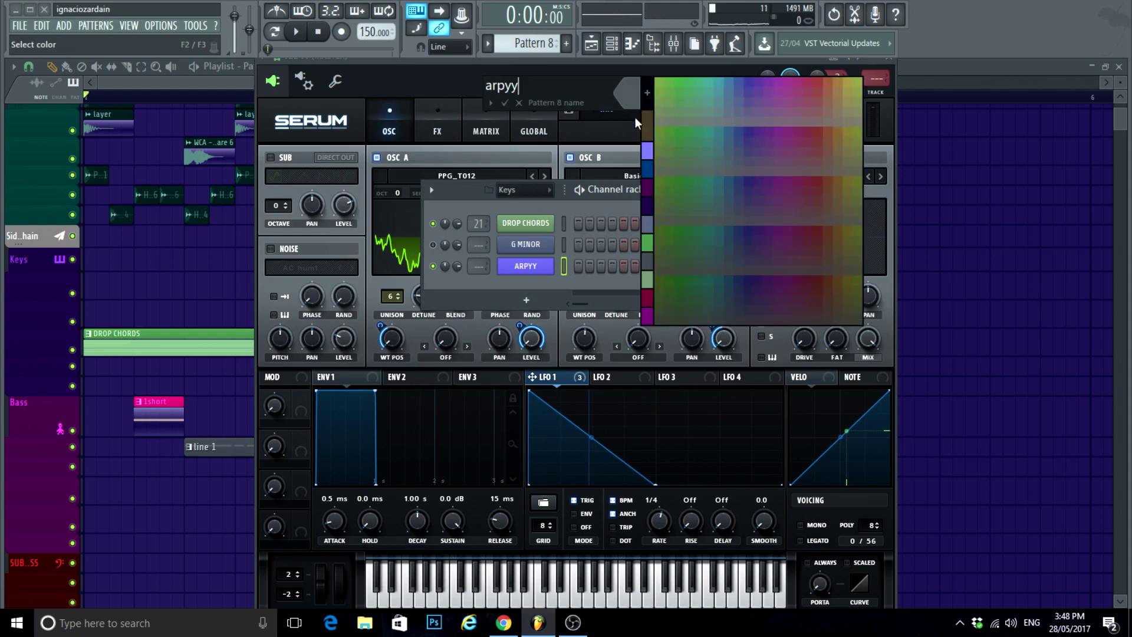
left_click(647, 156)
key("Return")
Step: Copy the G MINOR guide notes from the DROP CHORDS pattern and paste them into the G MINOR channel of the arpyy pattern
scroll(518, 42, "up", 3)
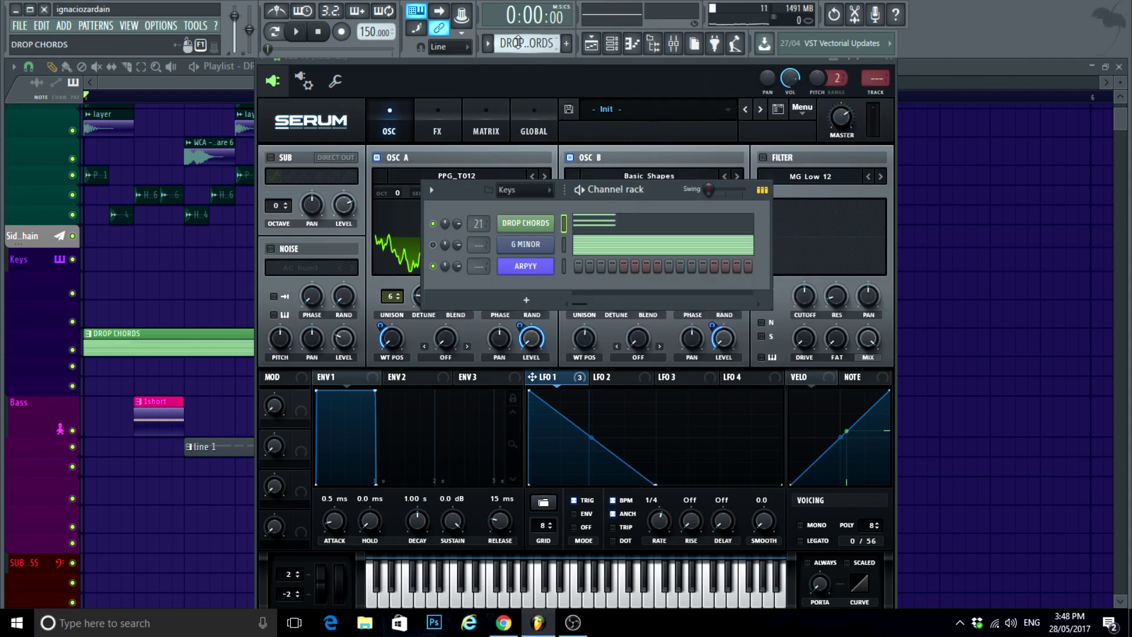
right_click(549, 244)
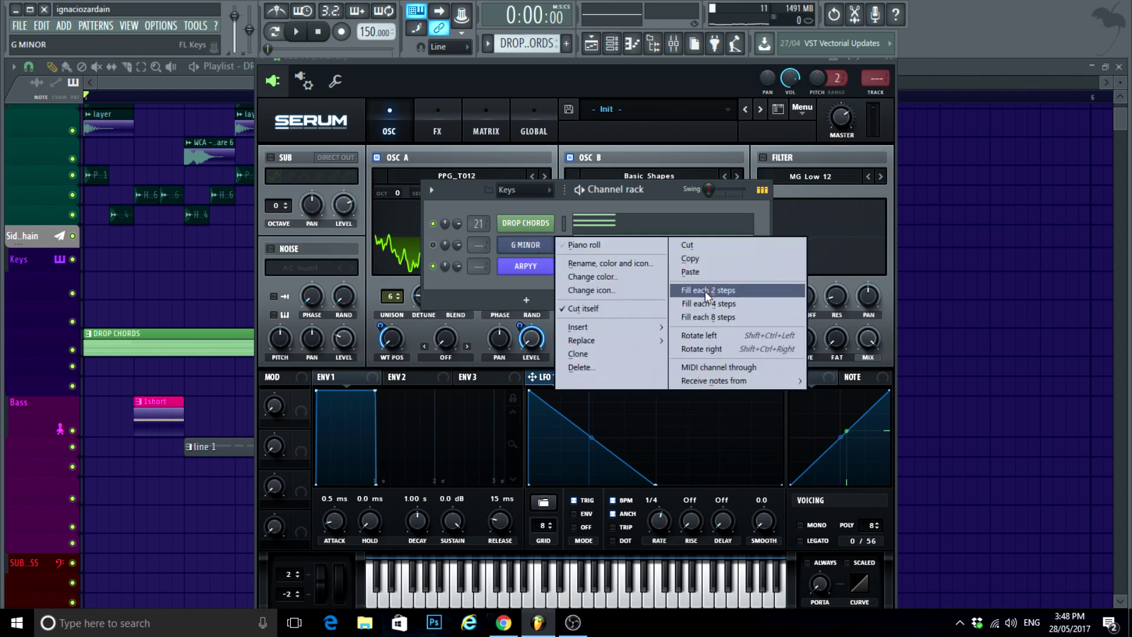
left_click(690, 261)
scroll(519, 46, "down", 2)
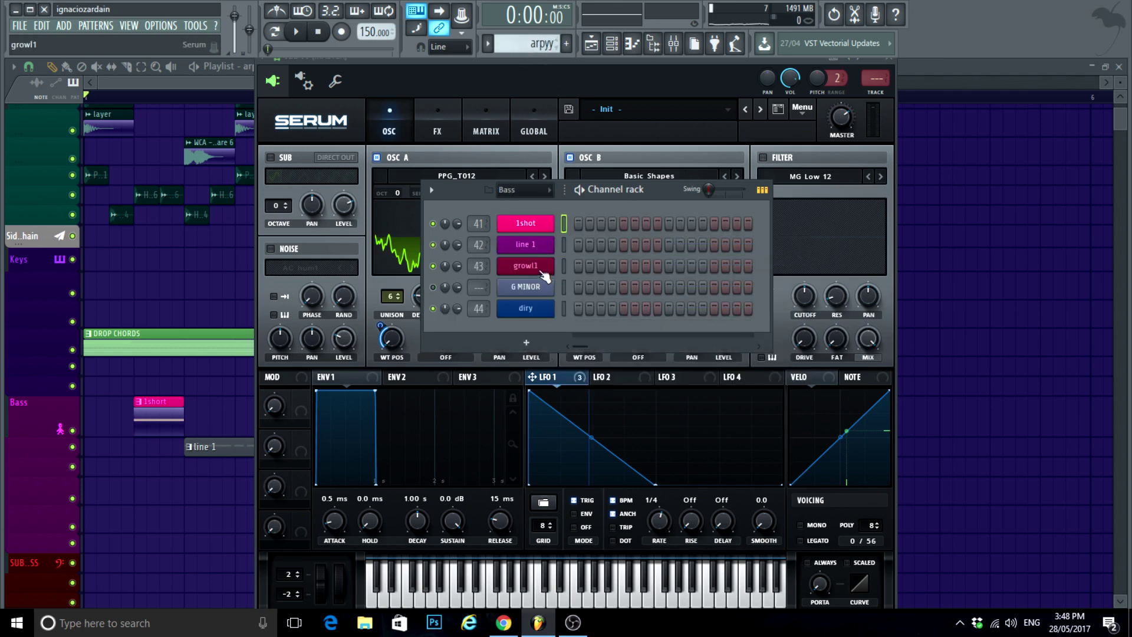
left_click(533, 192)
left_click(532, 306)
right_click(537, 243)
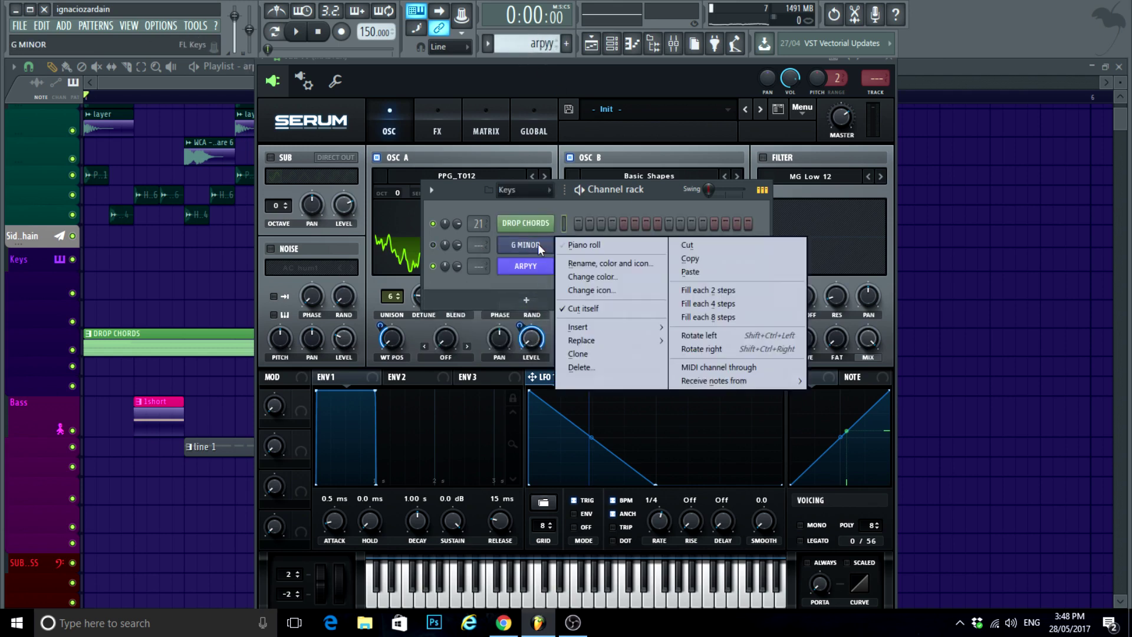
left_click(687, 274)
Step: Open the ARPYY channel's piano roll and enter consecutive notes G4, A#4, D5 and C5 from the start of bar 1
right_click(548, 263)
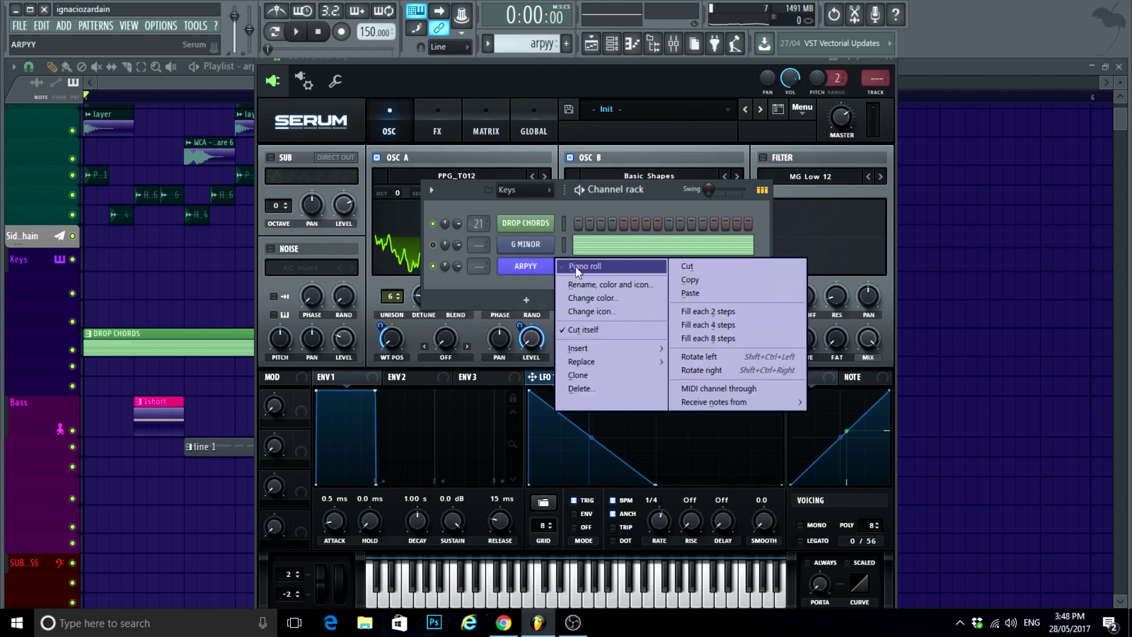
left_click(578, 265)
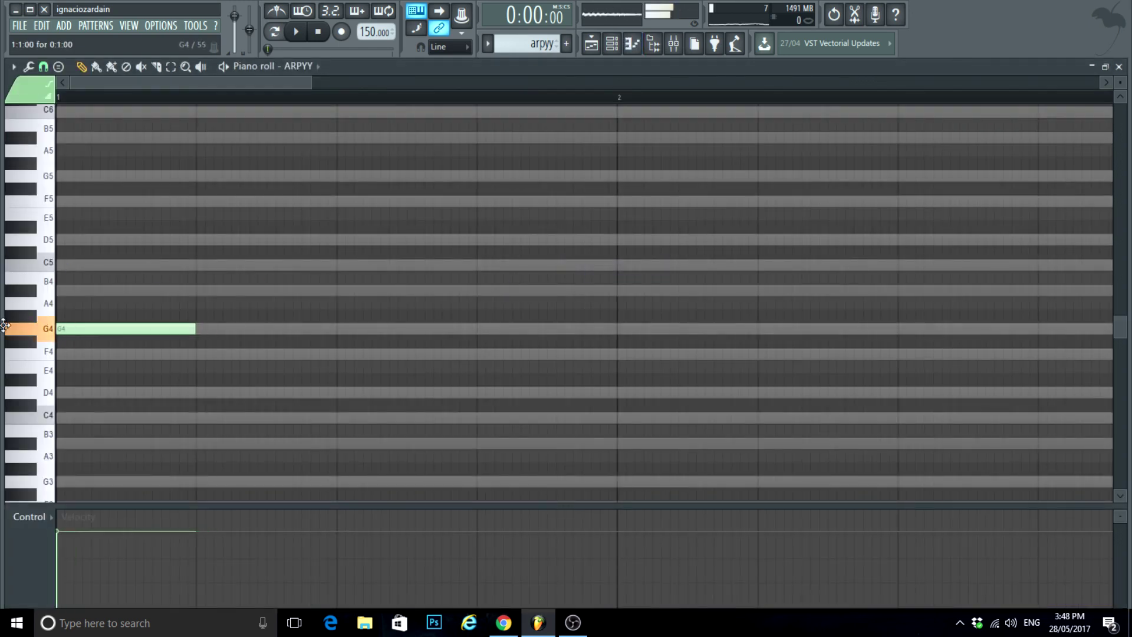
scroll(105, 334, "up", 3)
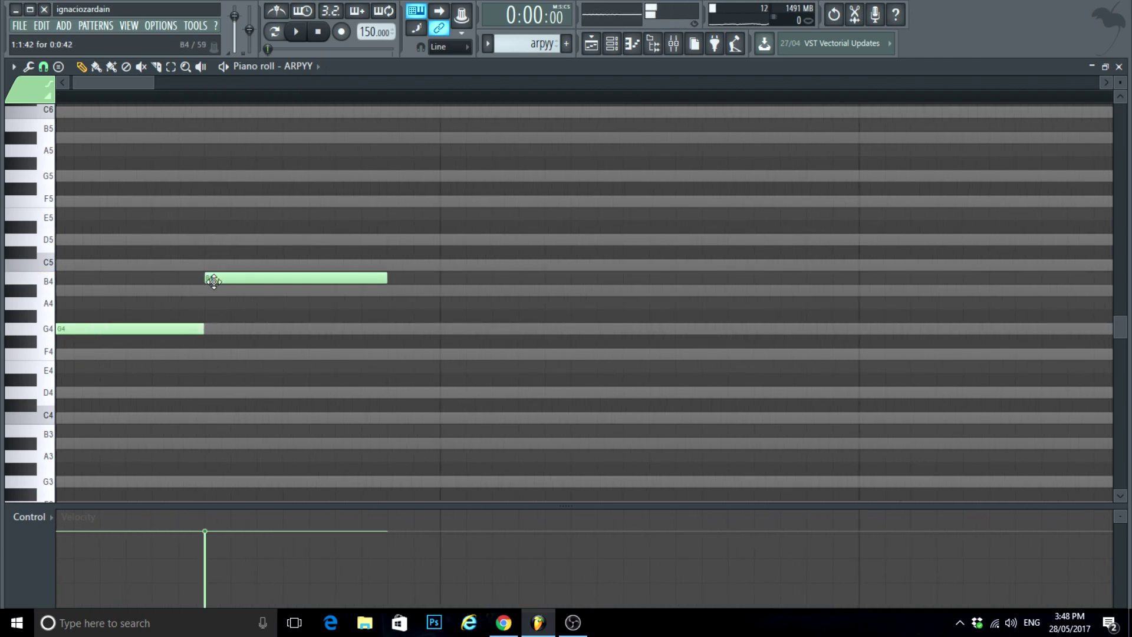
left_click(242, 292)
scroll(224, 342, "down", 2)
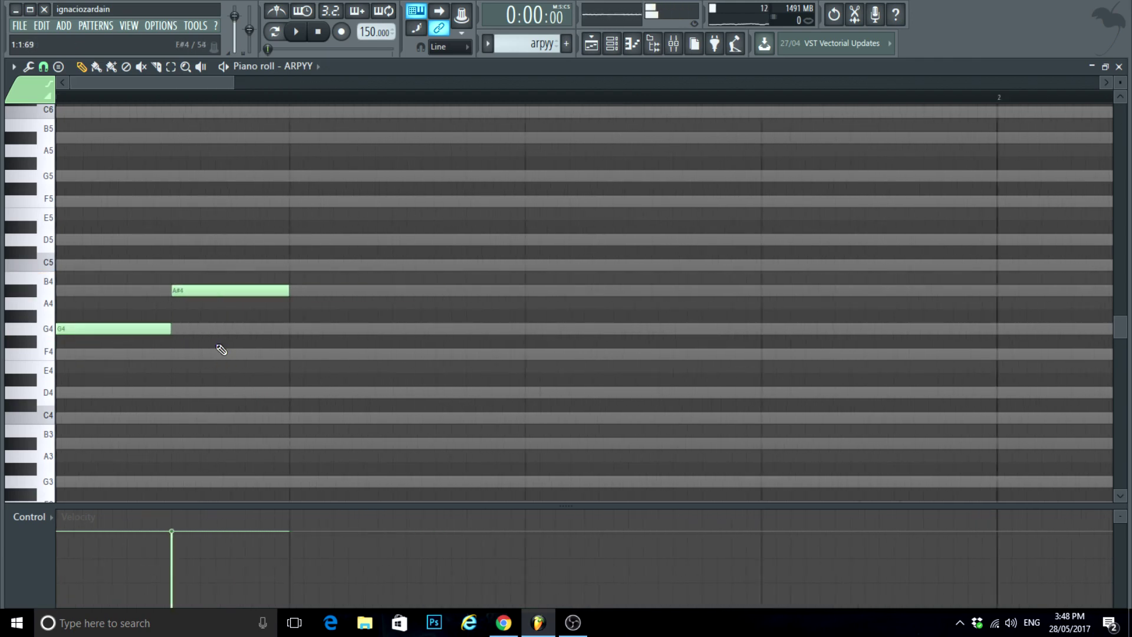
key("space")
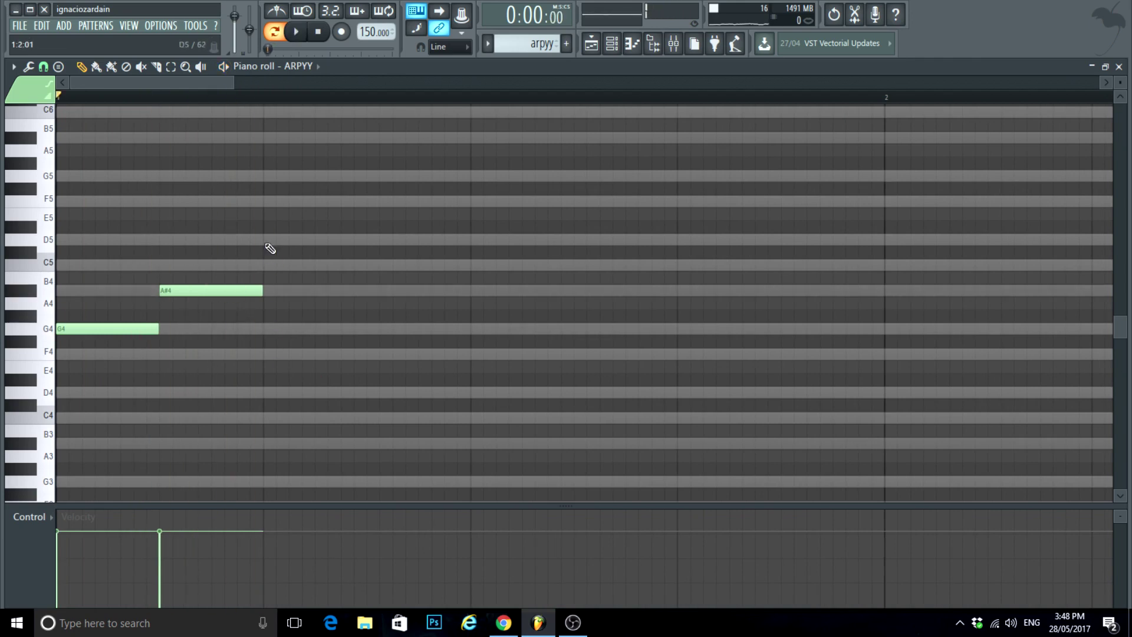
scroll(288, 339, "down", 4)
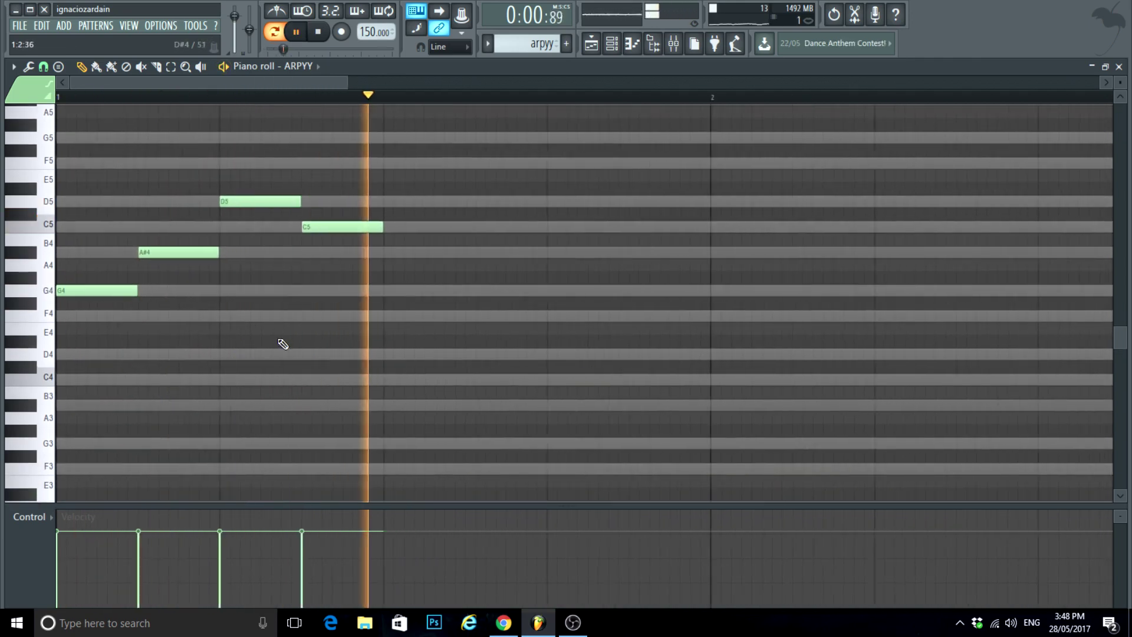
Step: Complete the one-bar arp melody with A#4, D5, A#4 and a closing G4
left_click(330, 252)
left_click(371, 292)
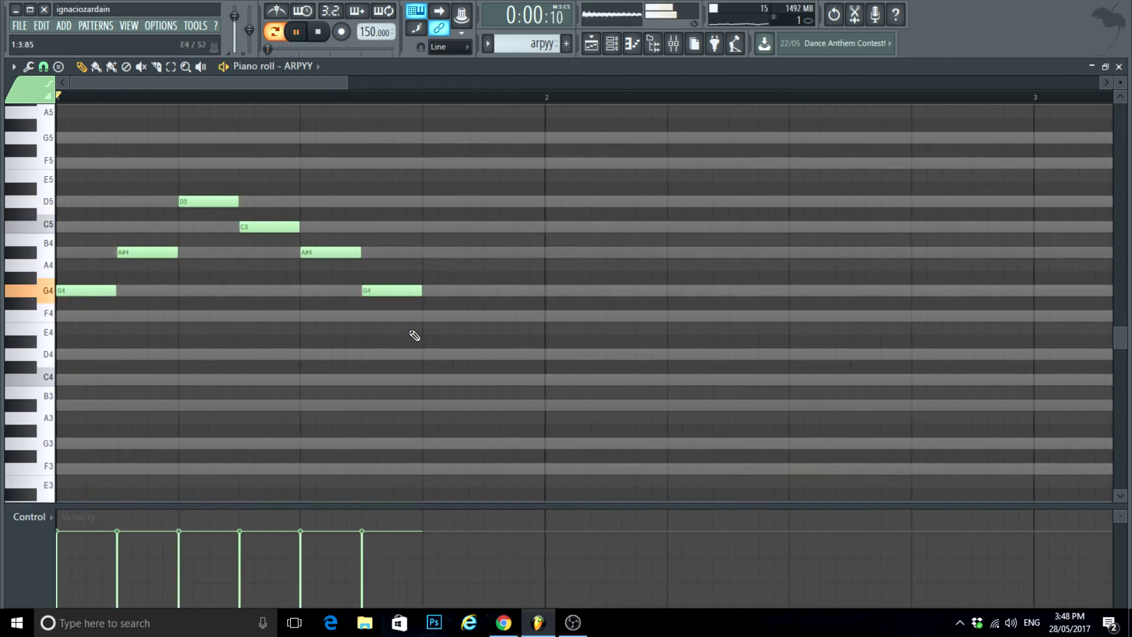
left_click_drag(399, 293, 523, 293)
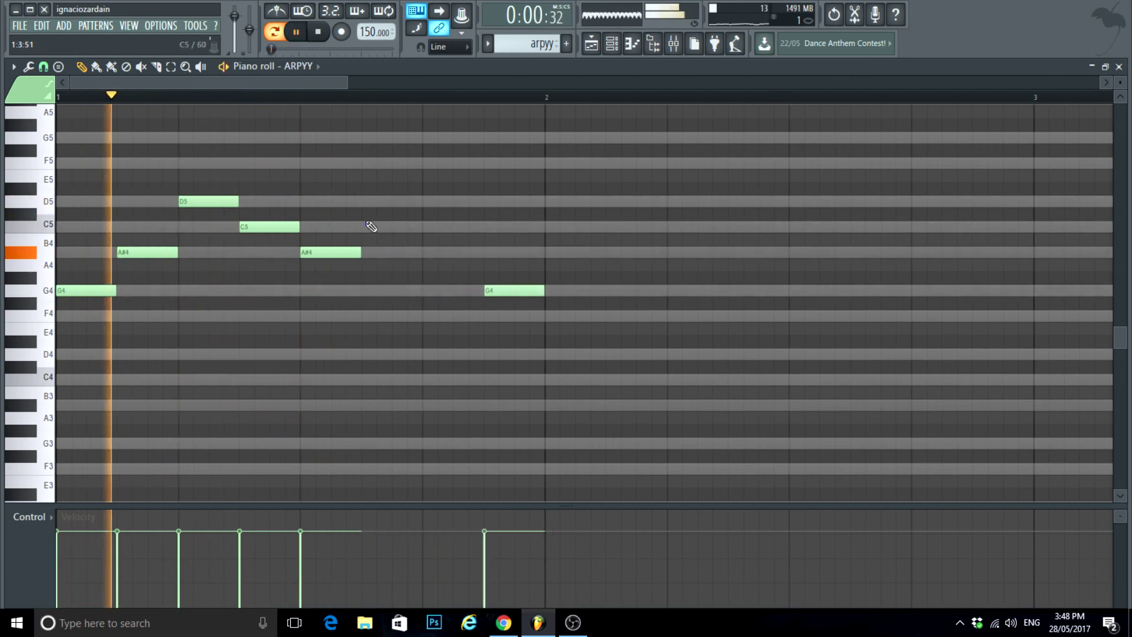
left_click(371, 201)
left_click(430, 253)
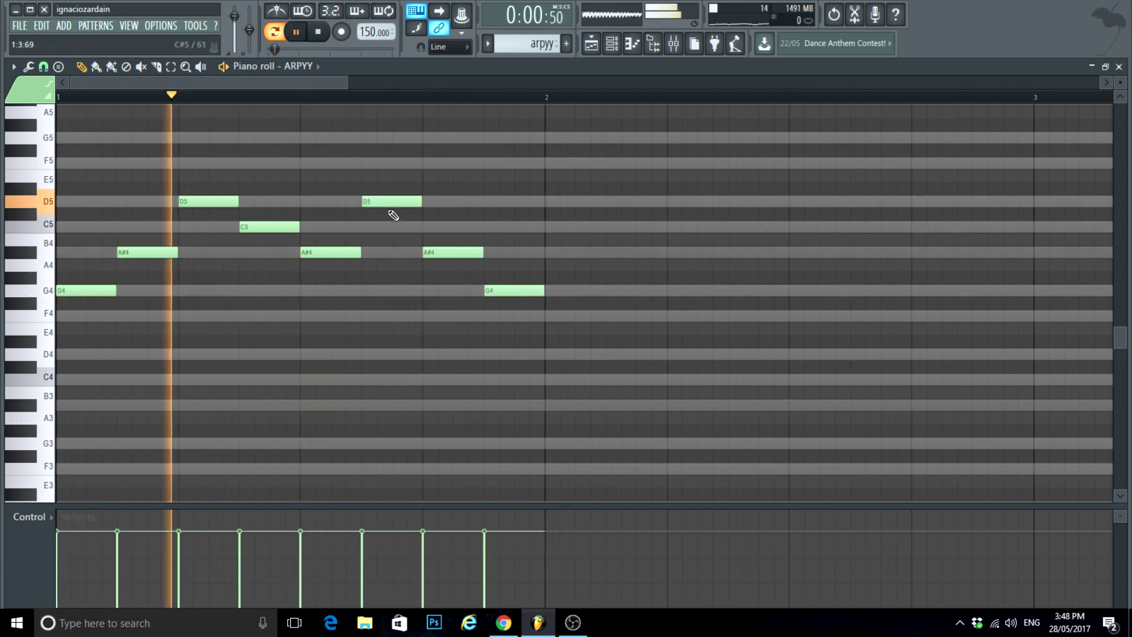
Step: Select all the notes of the one-bar arp and duplicate them three times to fill four bars
scroll(336, 331, "down", 3)
scroll(389, 363, "up", 1)
left_click(170, 68)
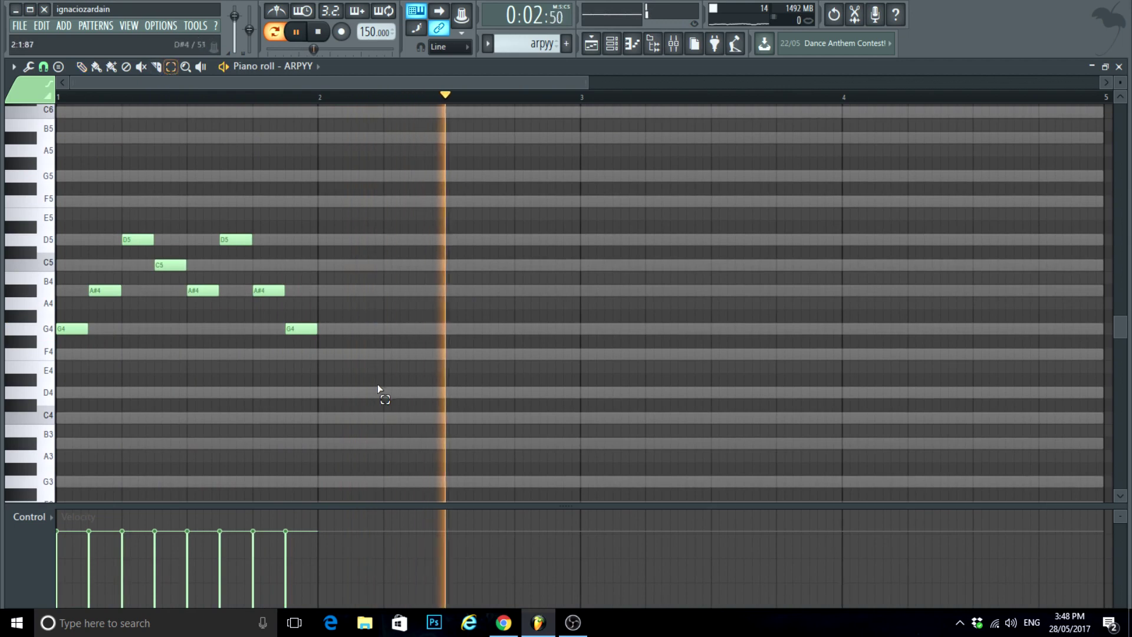
key("space")
left_click_drag(352, 421, 2, 226)
scroll(377, 307, "down", 2)
key("ctrl+b")
key("ctrl+b")
key("ctrl+b")
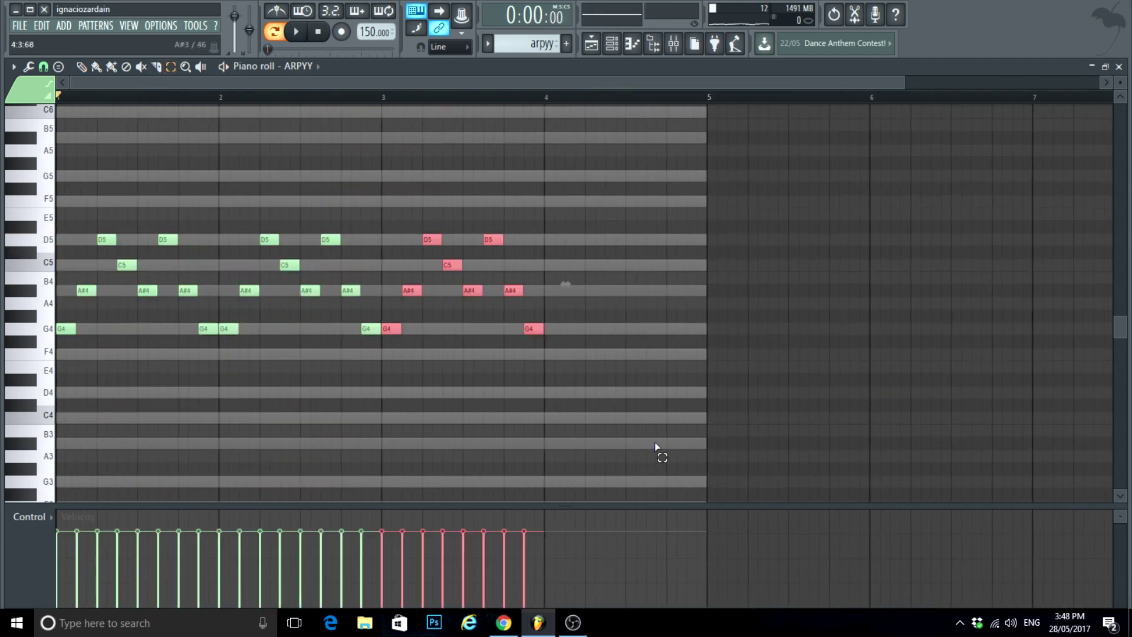
Step: Route the ARPYY channel to mixer track 22 and name that track arpy
left_click(611, 43)
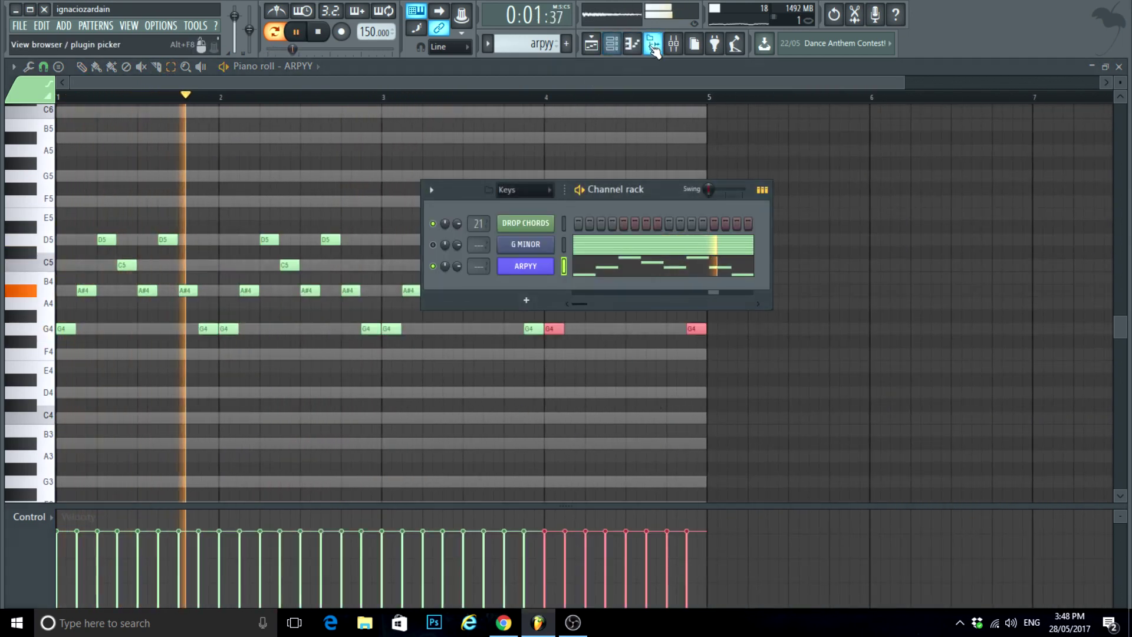
left_click_drag(471, 269, 471, 267)
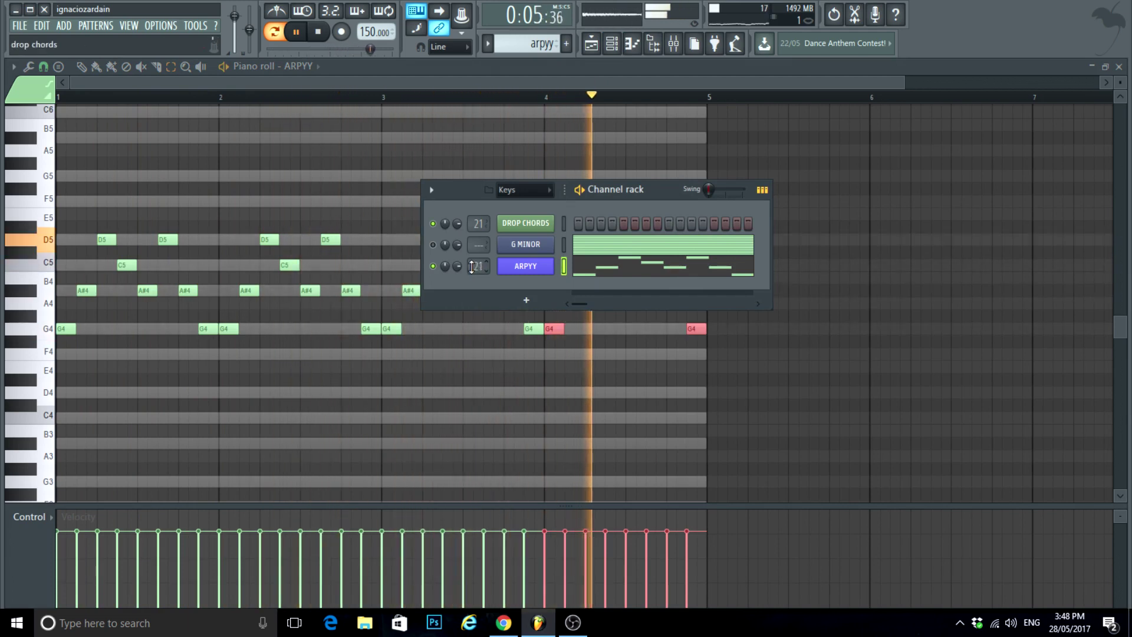
left_click(675, 43)
right_click(375, 151)
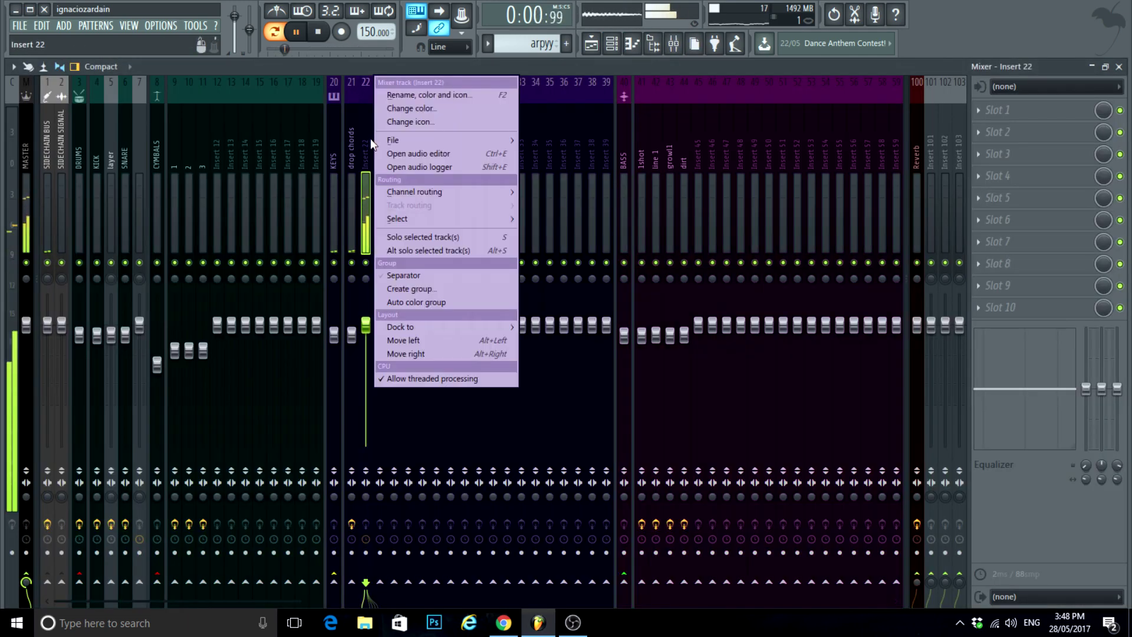
left_click(401, 93)
type("arpy")
key("Return")
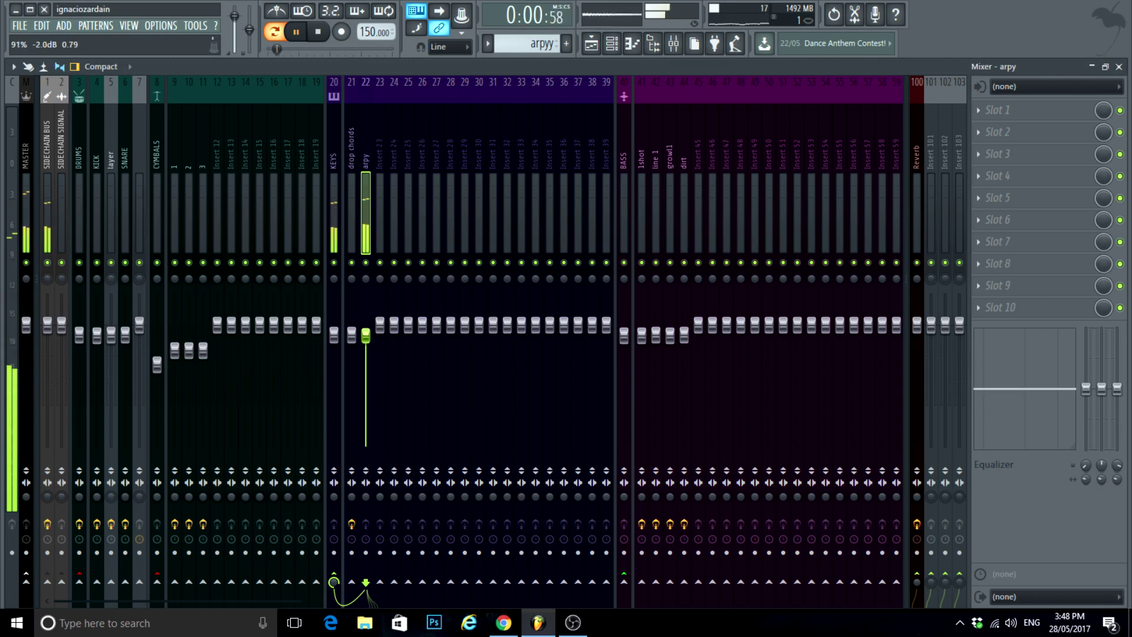
Step: Add SAUSAGE FATTENER to the first effect slot of the arpy mixer track and set its fatness to 11%
key("alt+F8")
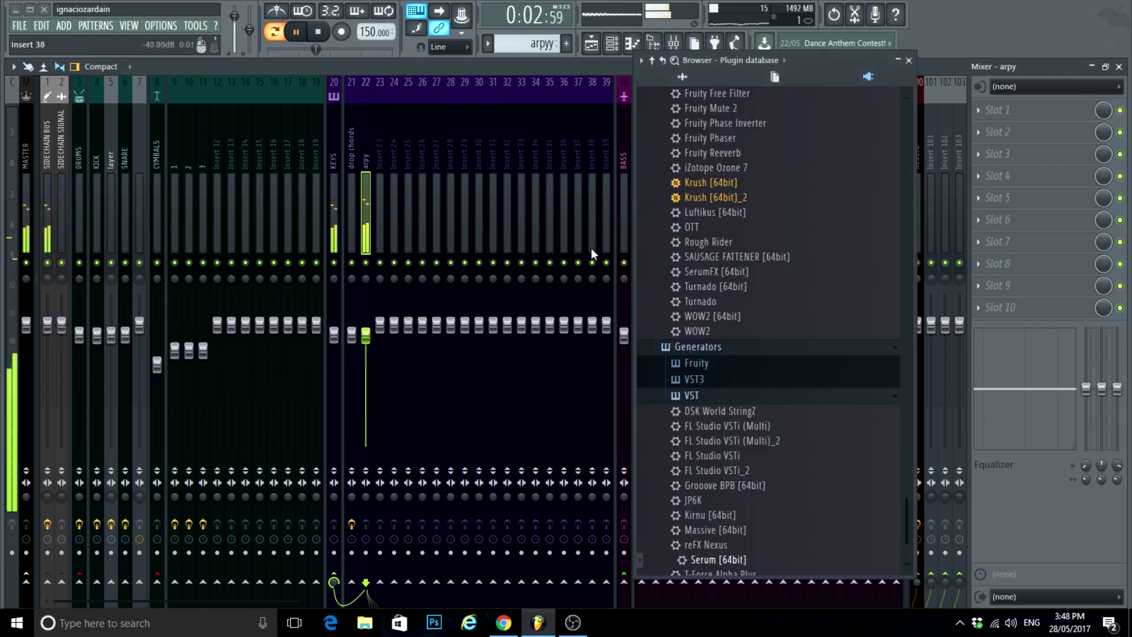
scroll(774, 252, "up", 6)
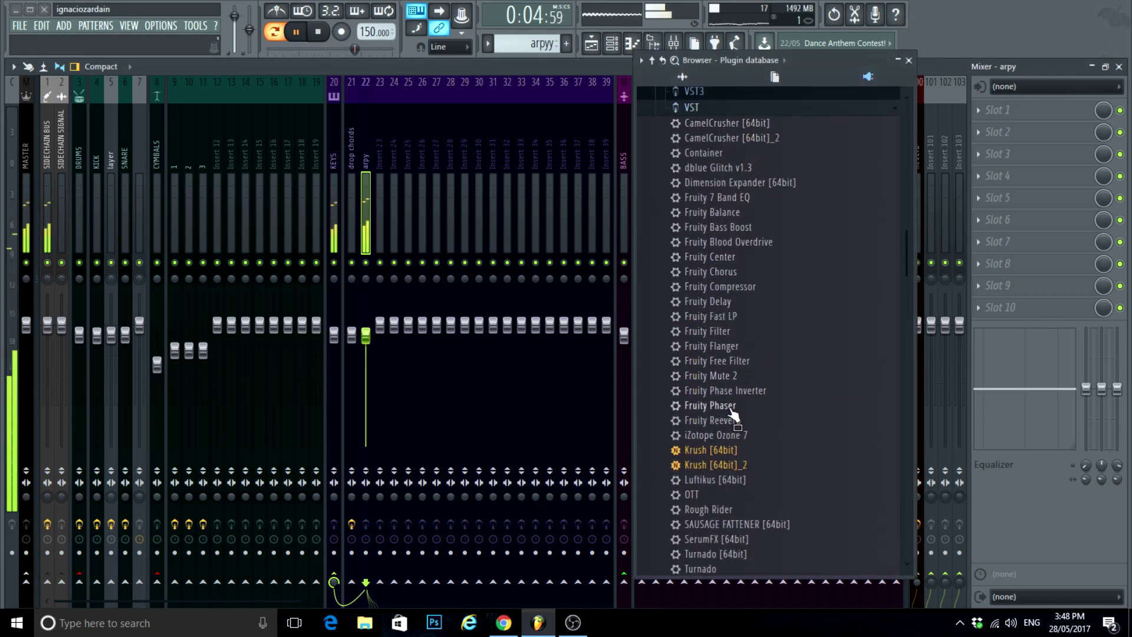
left_click_drag(727, 527, 994, 110)
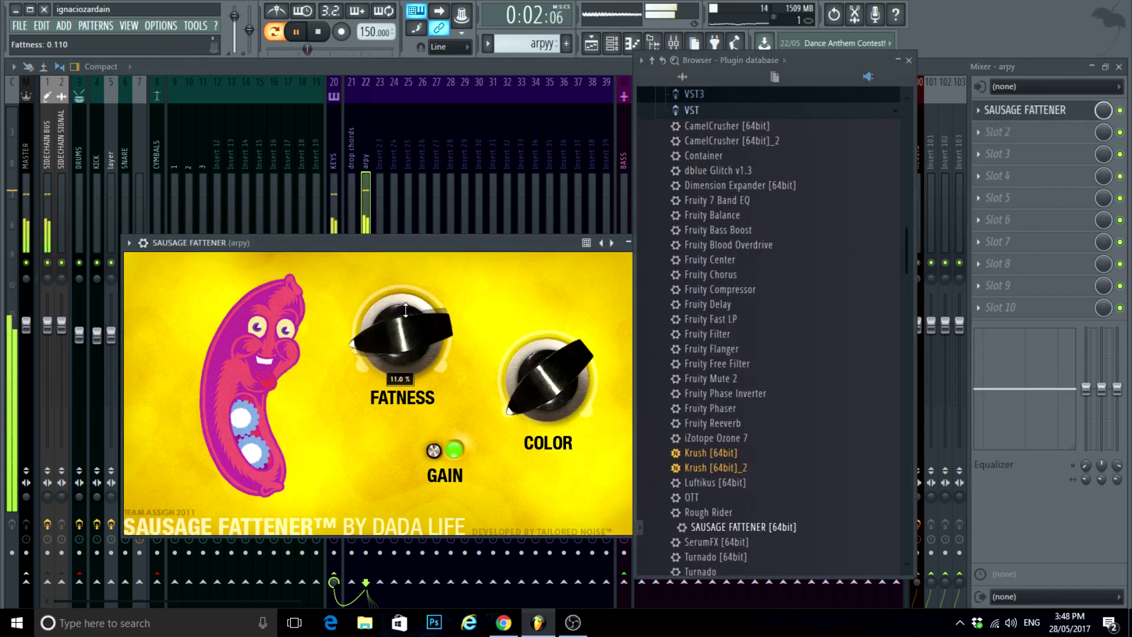
Step: Add OTT to the arpy track's second effect slot with a depth of 36% and close the plugin windows
left_click_drag(676, 496, 917, 277)
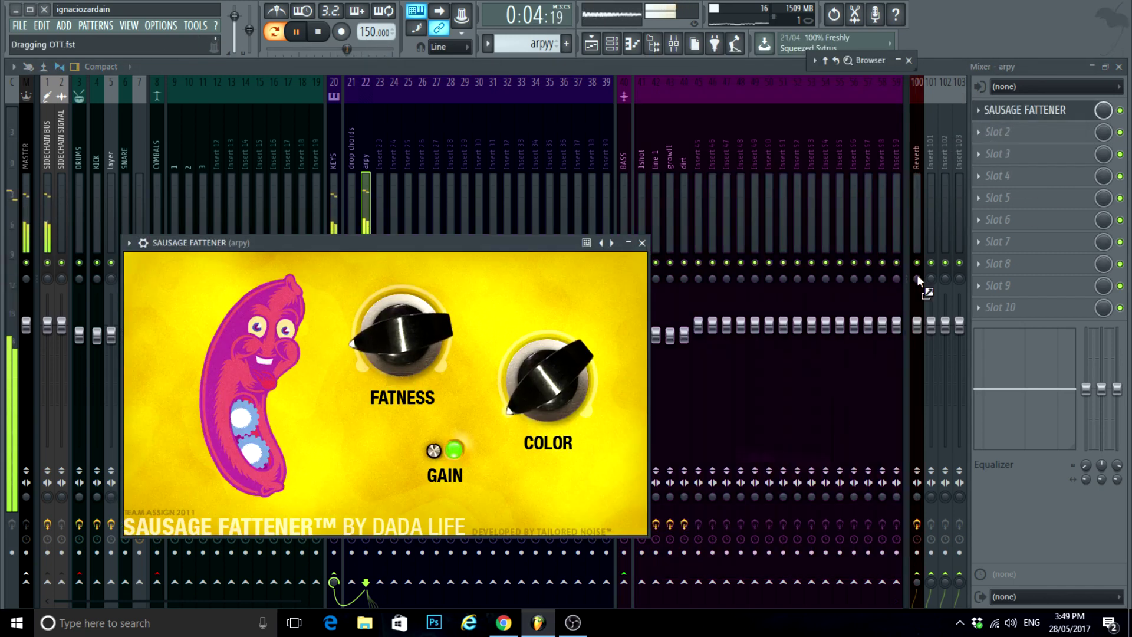
left_click_drag(1001, 126, 1001, 126)
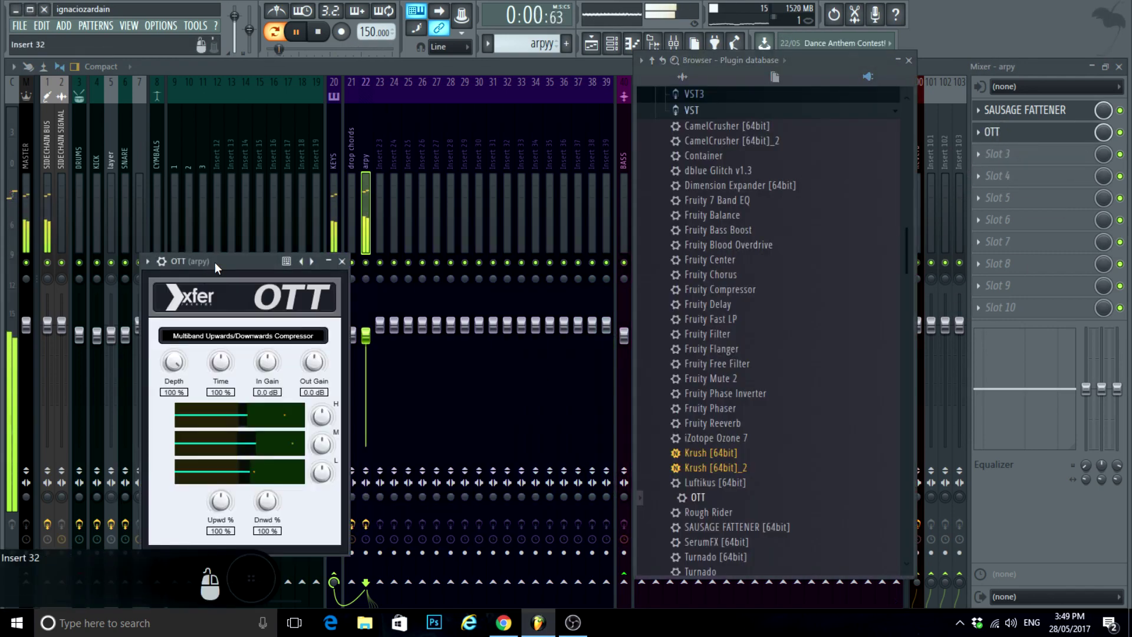
left_click_drag(231, 274, 328, 186)
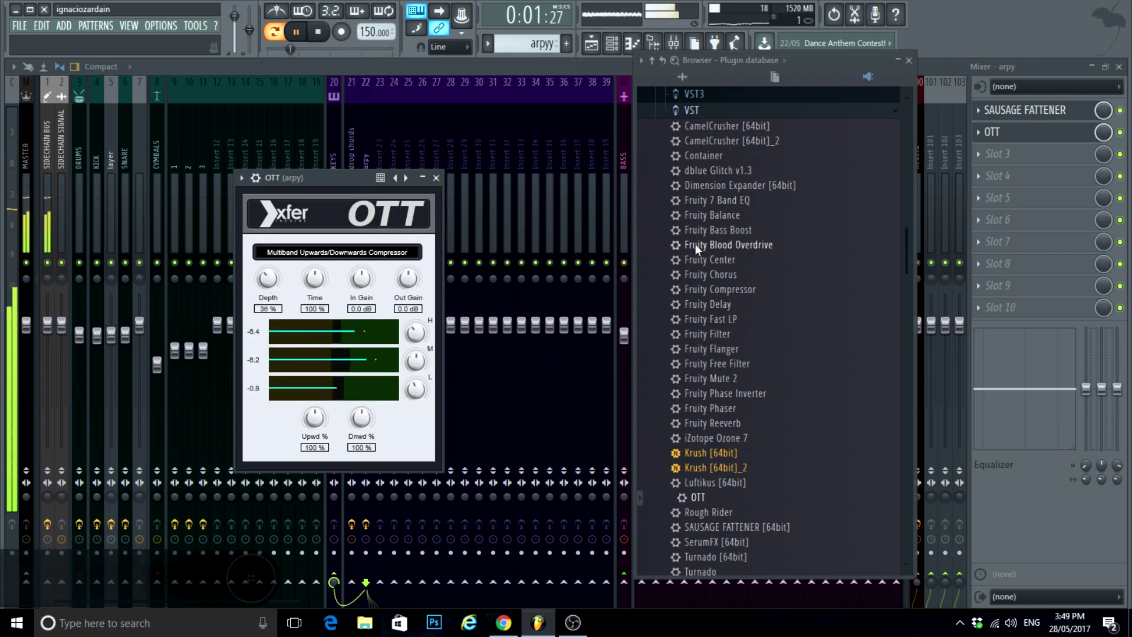
left_click(908, 60)
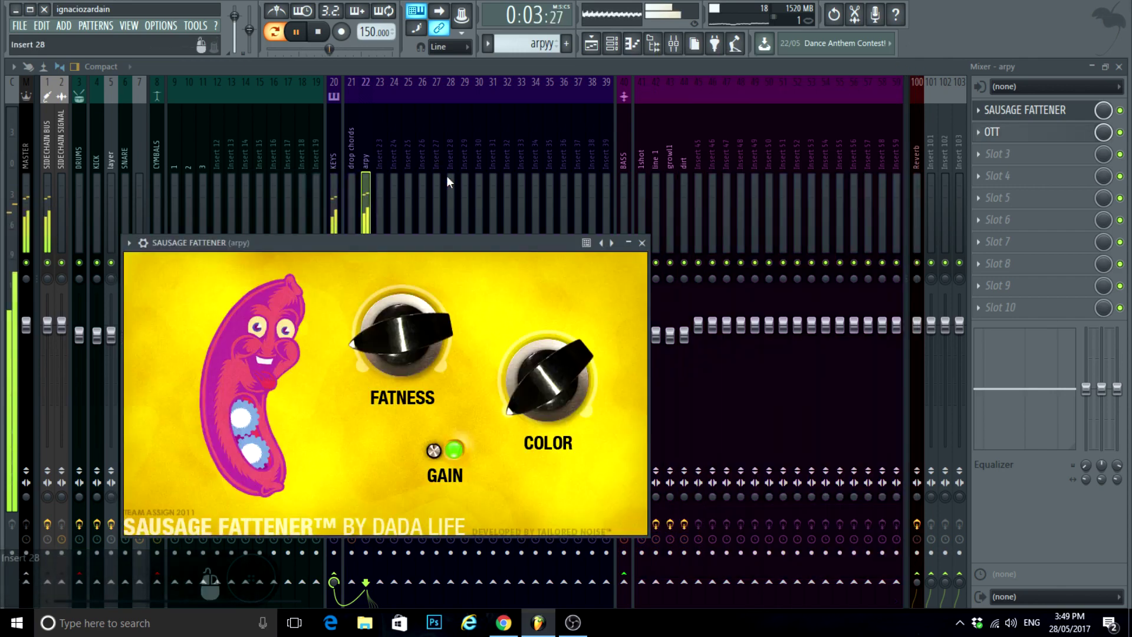
left_click(641, 243)
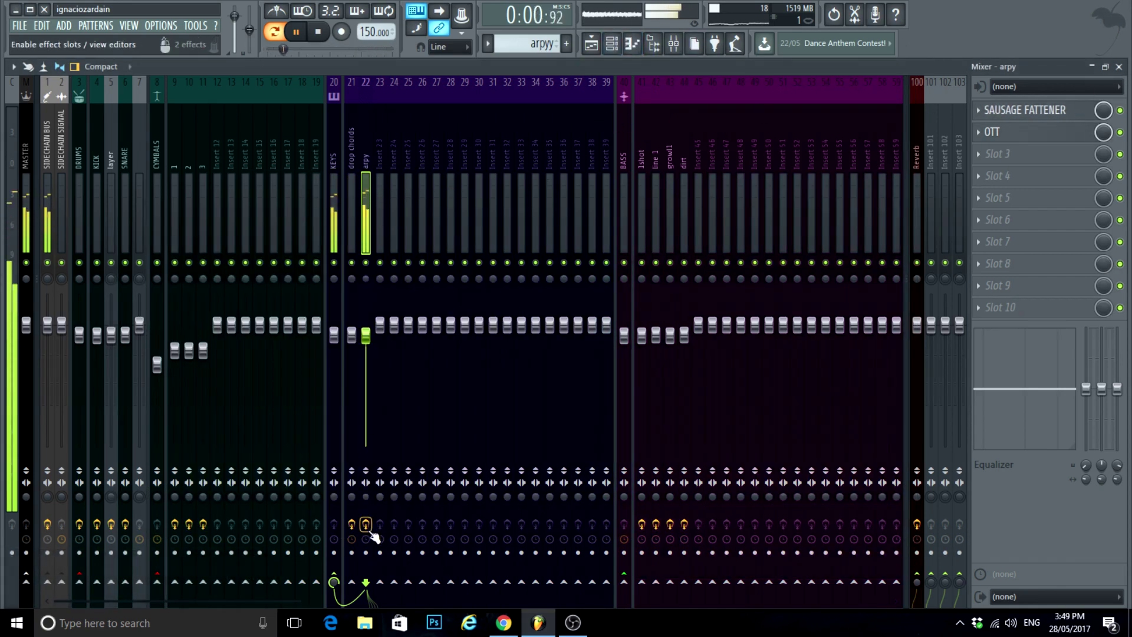
Step: Return to the piano roll and delete the G MINOR guide notes from the arpyy pattern
left_click(613, 47)
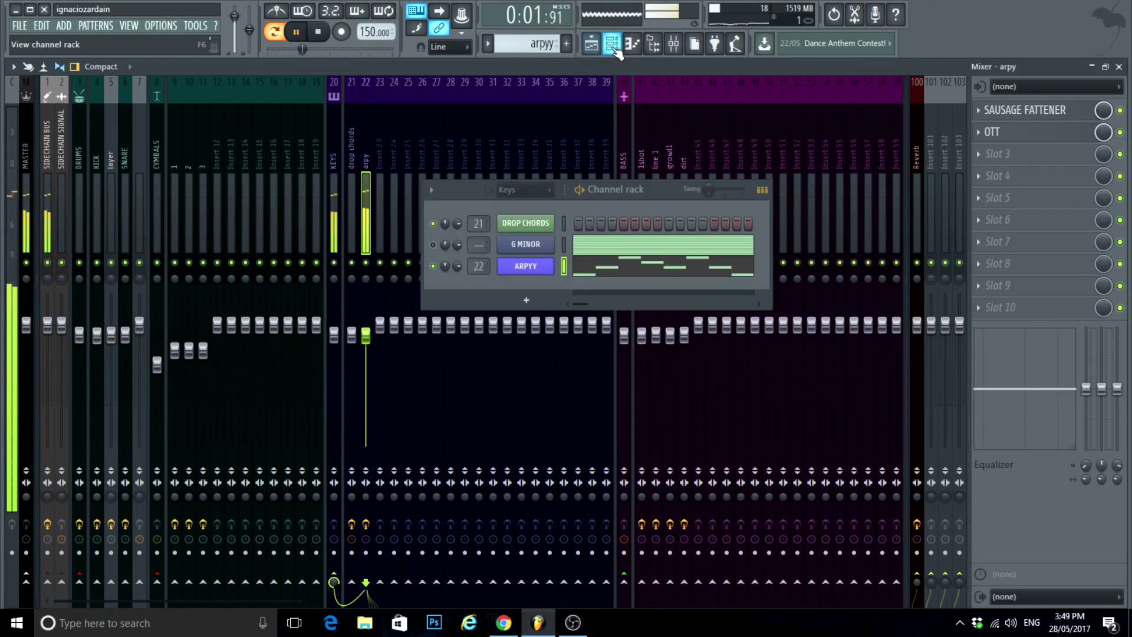
left_click(1120, 68)
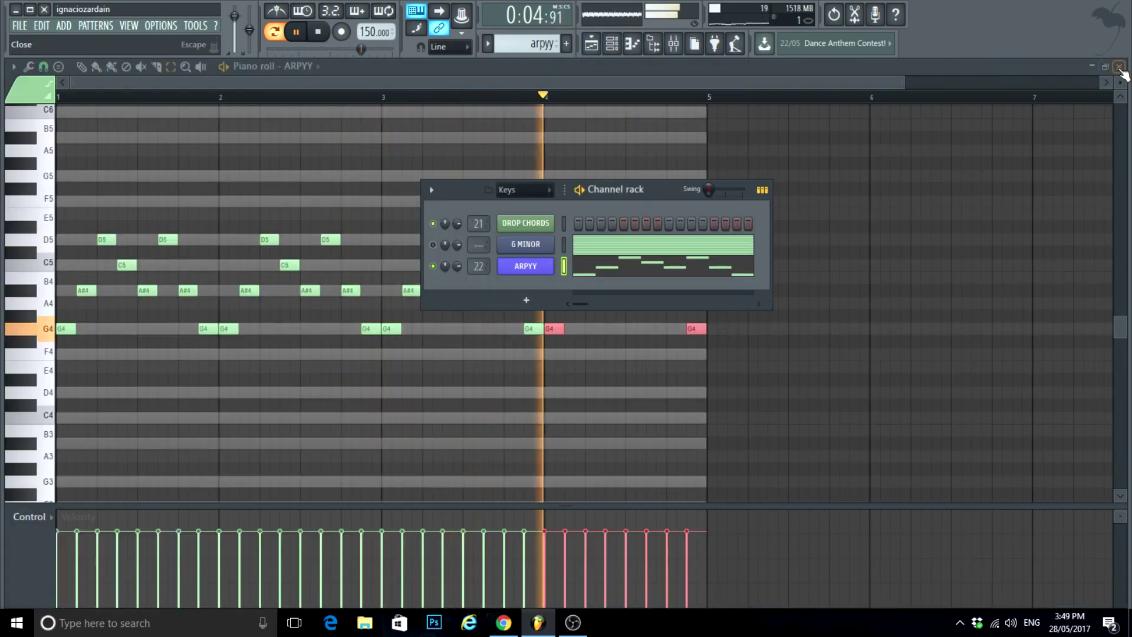
left_click(169, 111)
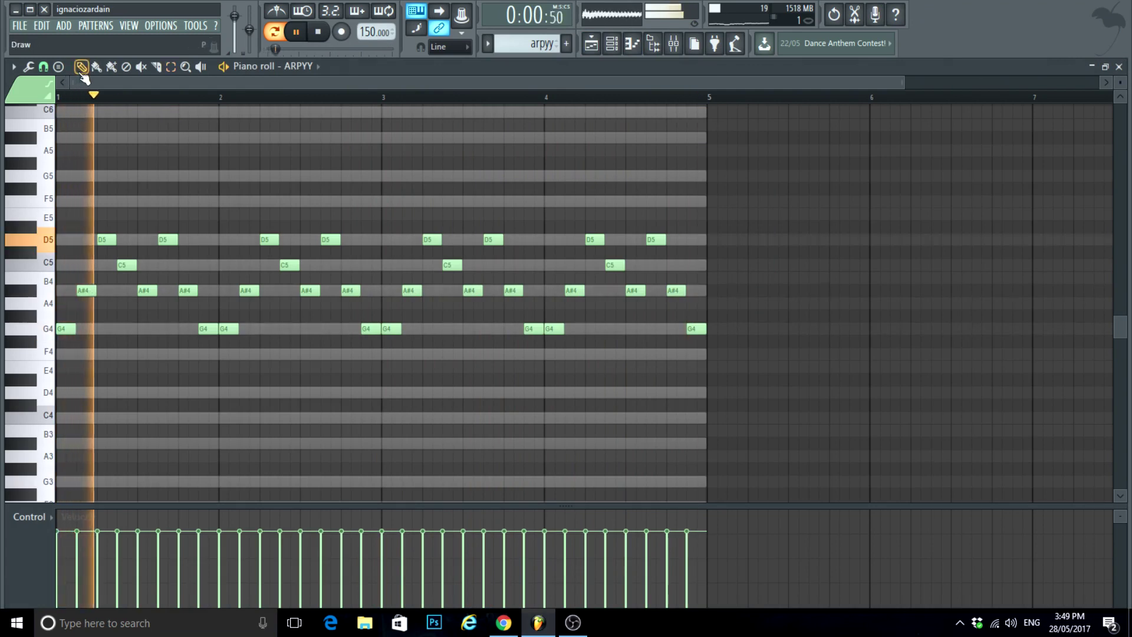
right_click(115, 114)
right_click(115, 114)
scroll(205, 234, "down", 10)
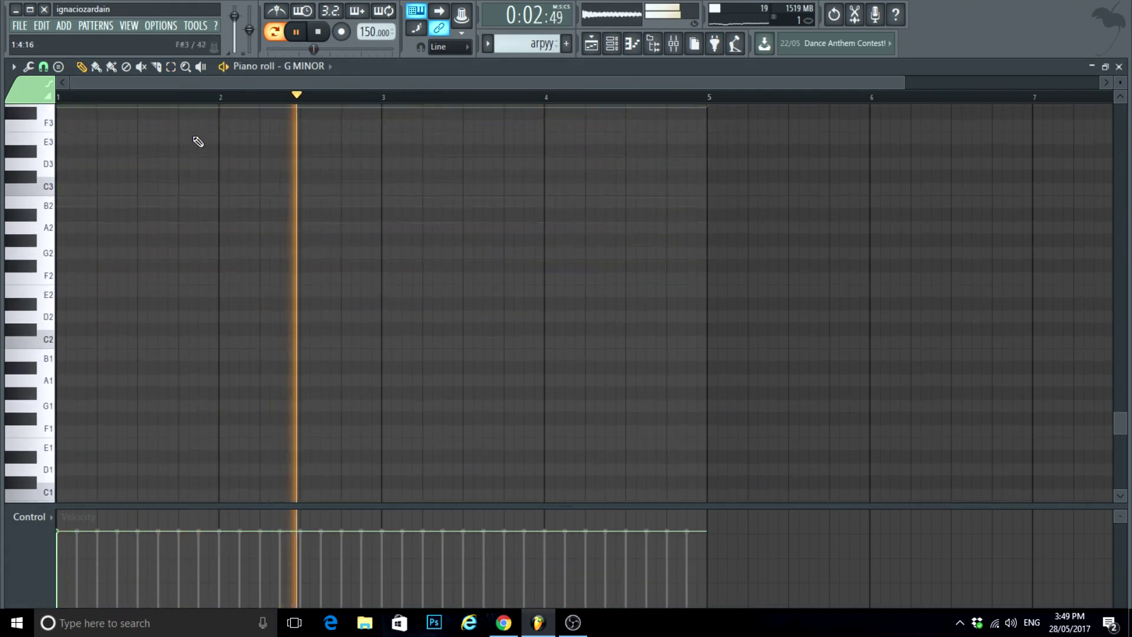
scroll(198, 142, "up", 15)
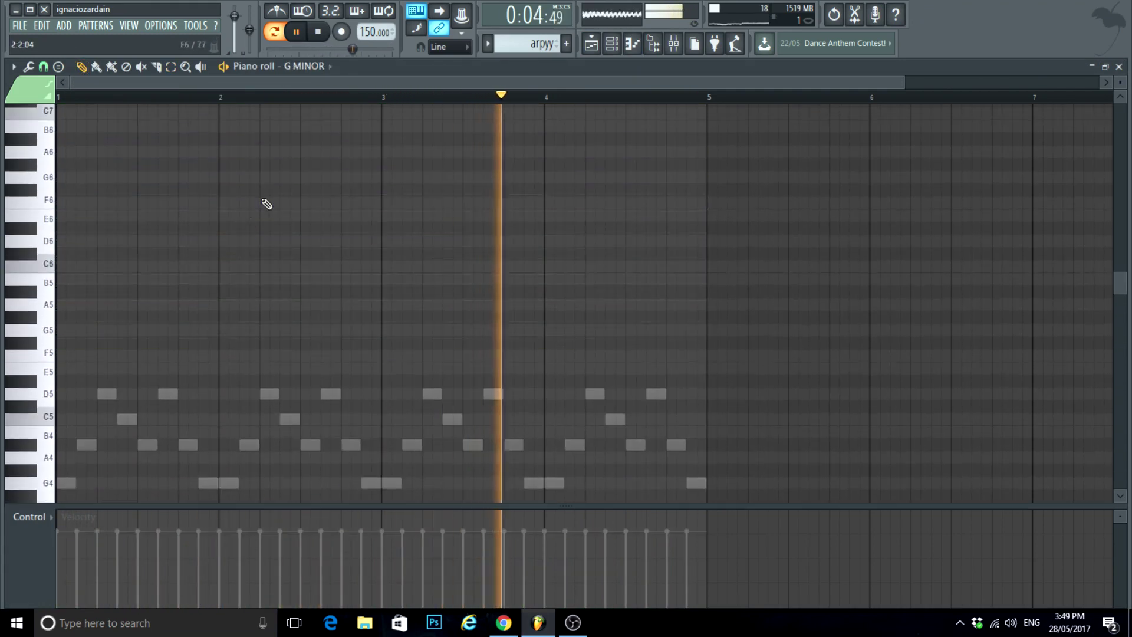
Step: Place the arpyy pattern at bar 1 on the Keys track of the playlist and play the song
left_click(1118, 67)
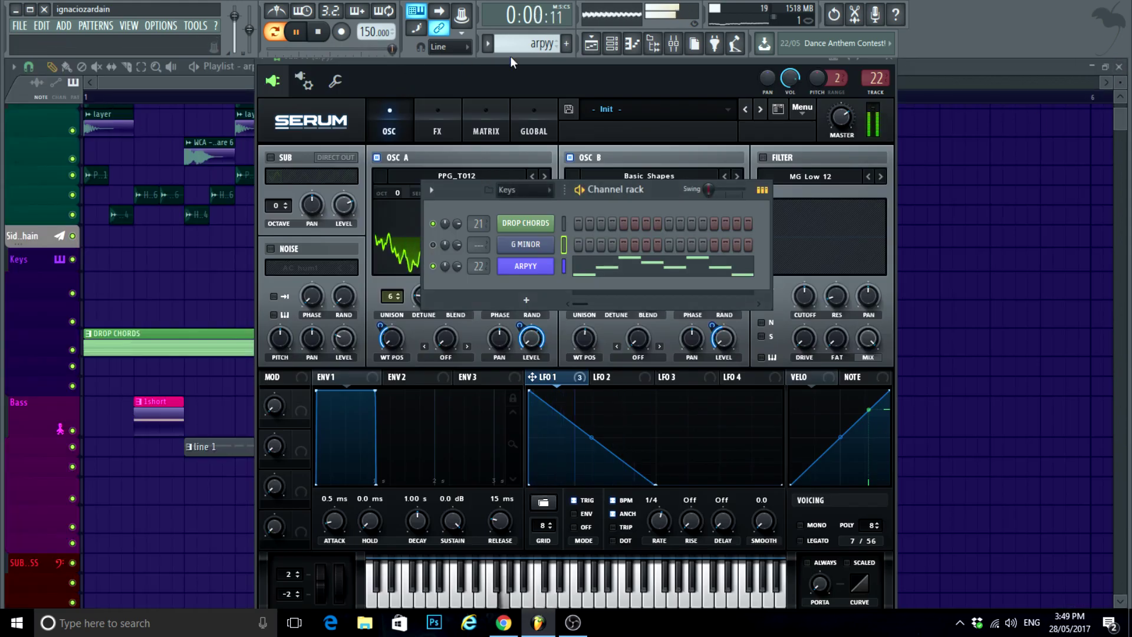
left_click_drag(125, 279, 48, 255)
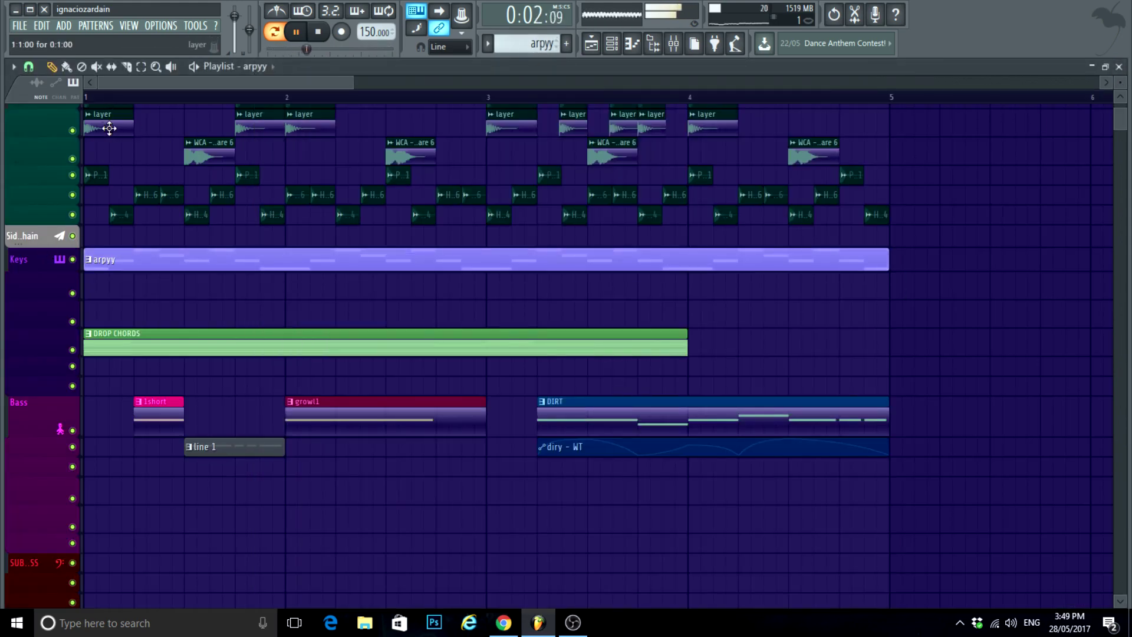
left_click(99, 99)
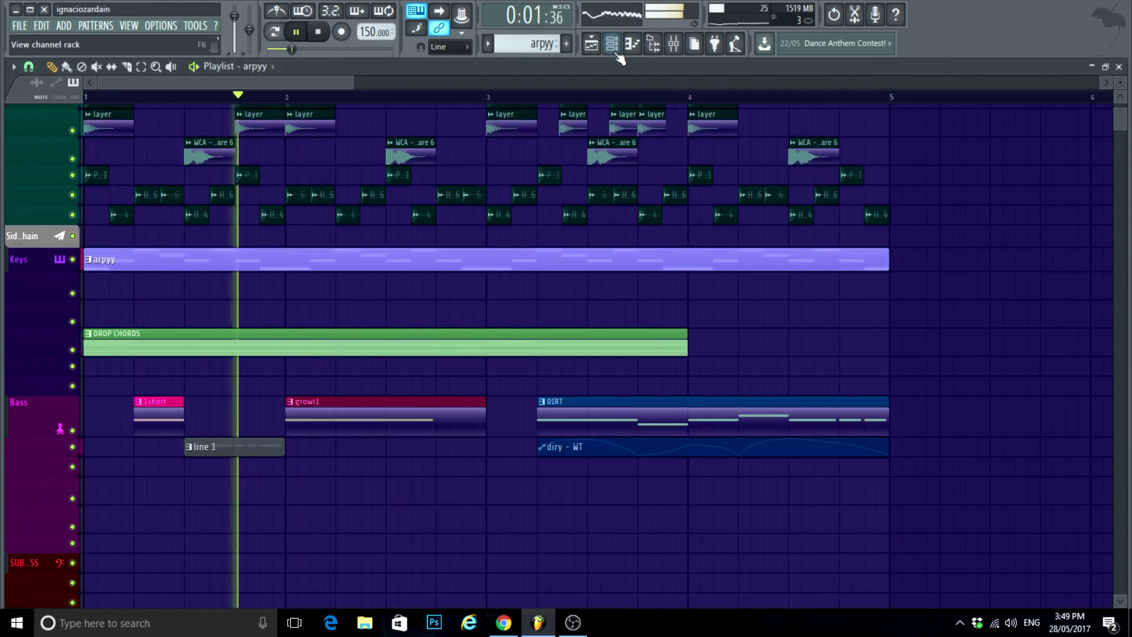
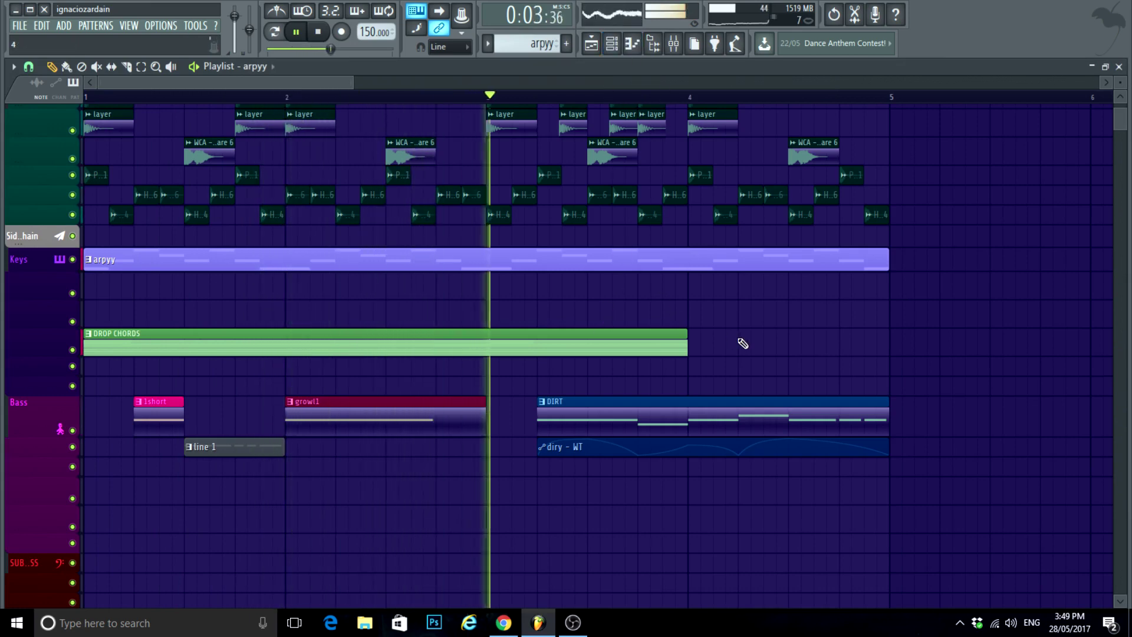
Step: Delete the third MAIN kick and layer clip pair in bar 3 and play the arrangement again
scroll(731, 377, "down", 1)
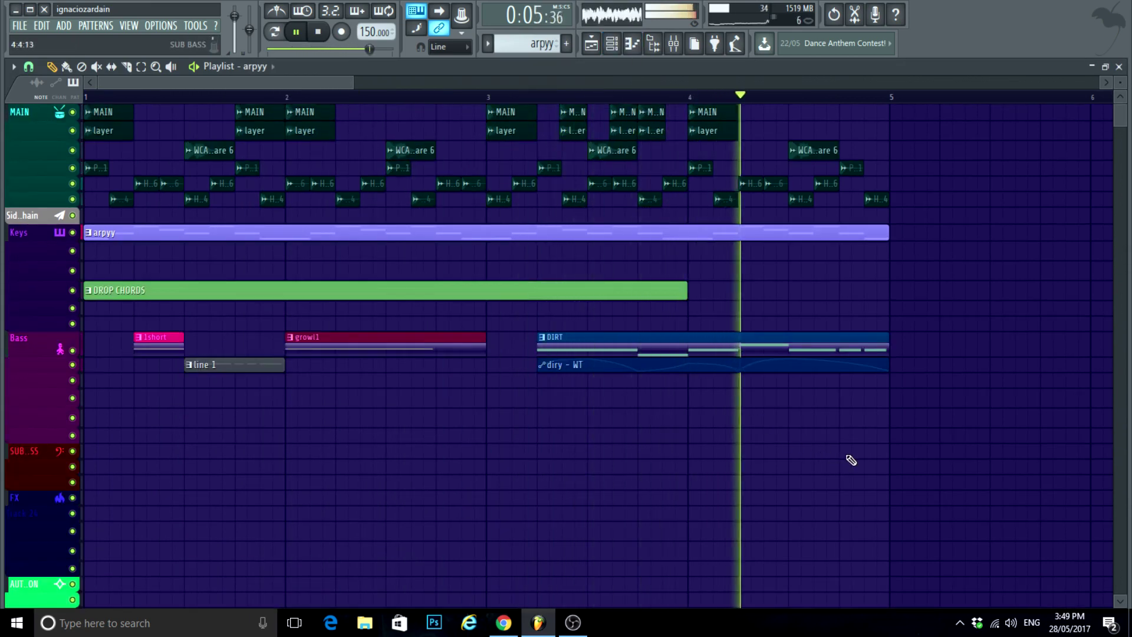
scroll(854, 458, "up", 1)
scroll(856, 459, "up", 1)
scroll(662, 320, "up", 2)
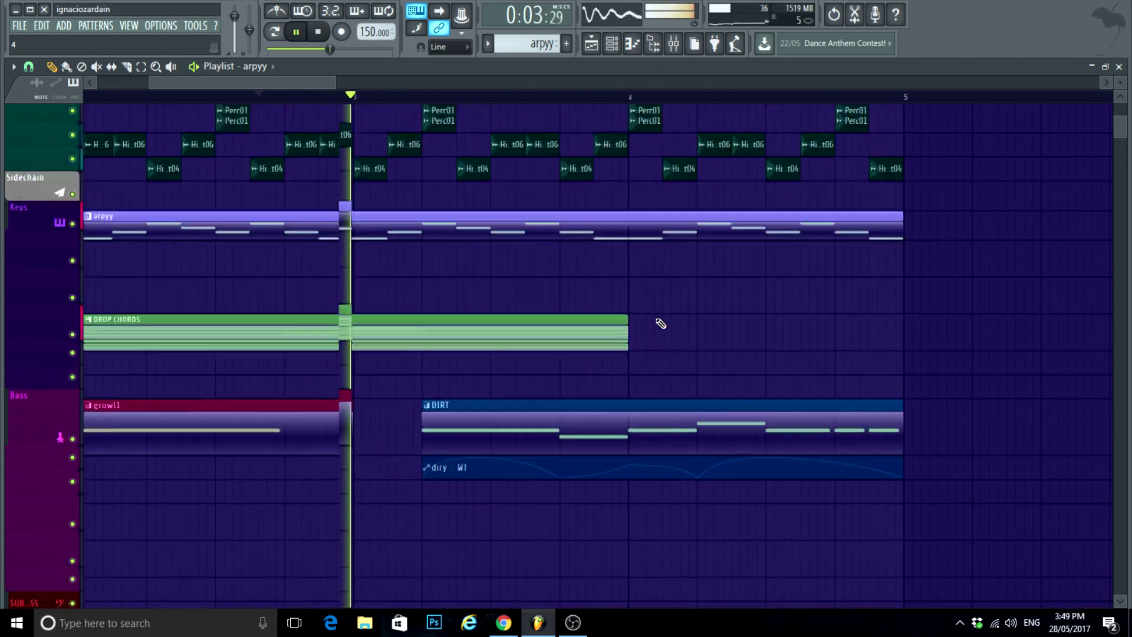
scroll(725, 392, "up", 3)
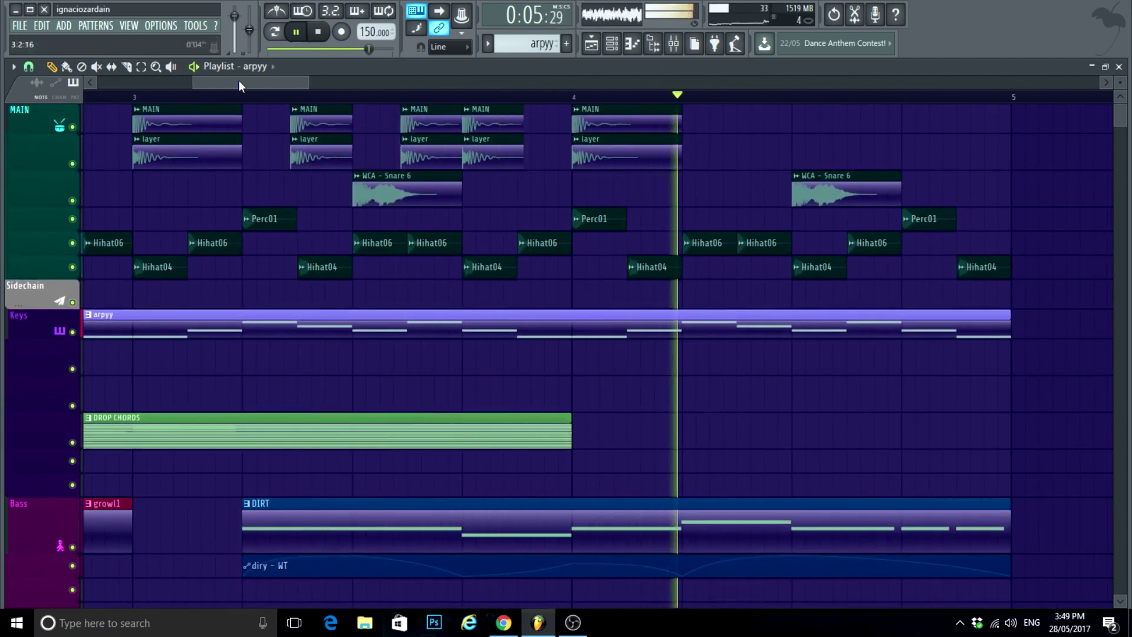
left_click(134, 98)
key("space")
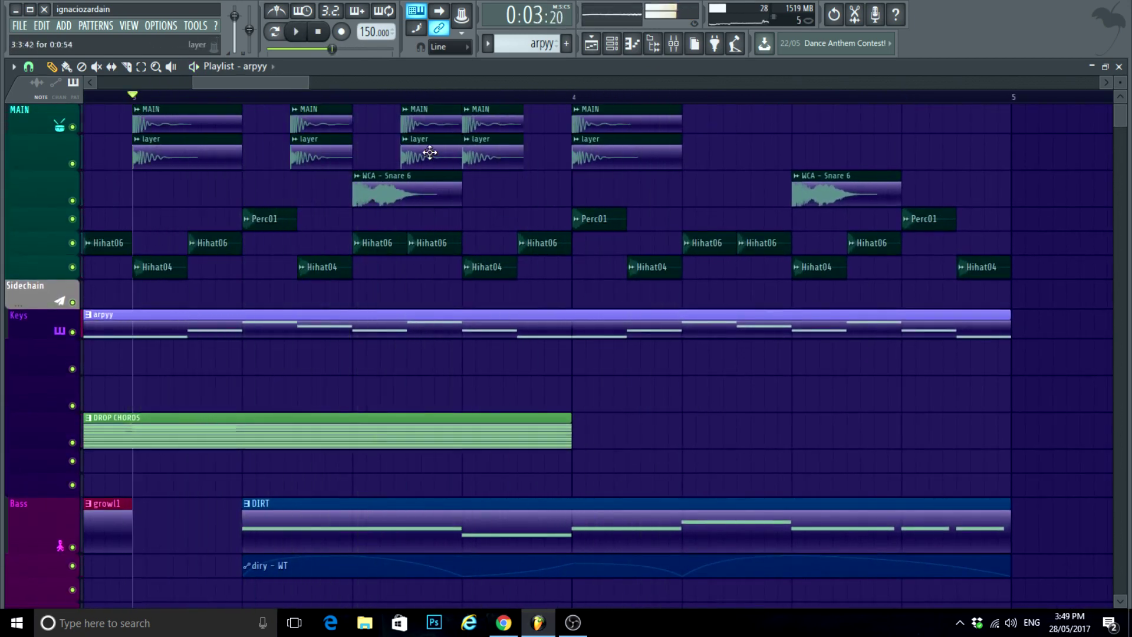
right_click(429, 154)
right_click(434, 125)
key("space")
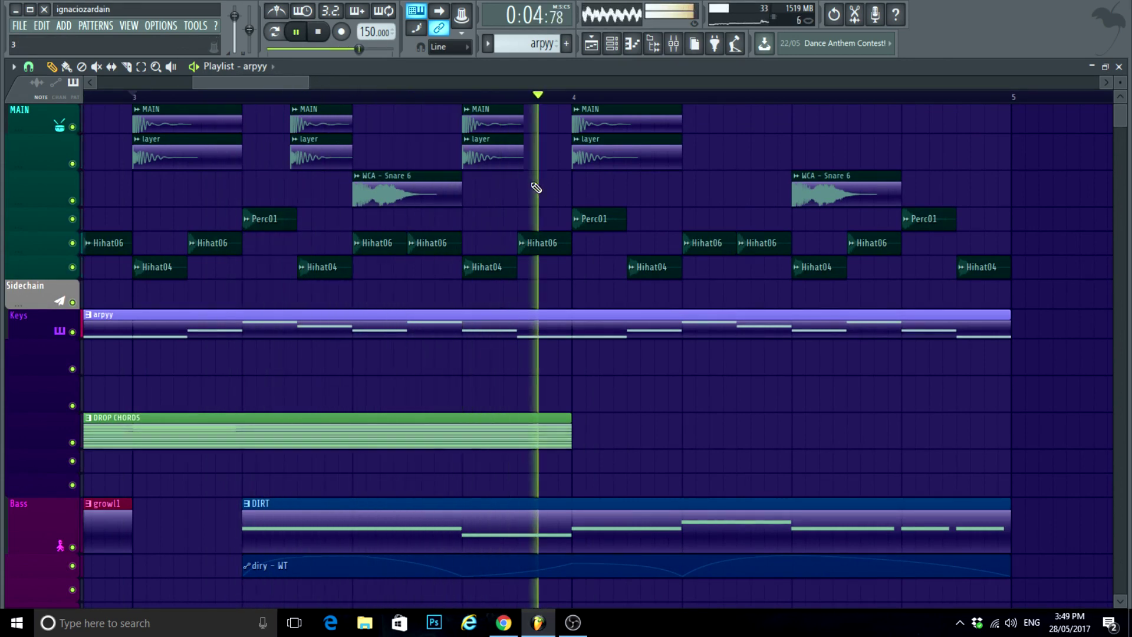
Step: Remove the G MINOR guide notes from the DROP CHORDS pattern and return to the playlist with the channel rack closed
scroll(854, 334, "down", 3)
scroll(853, 332, "down", 2)
scroll(852, 330, "down", 3)
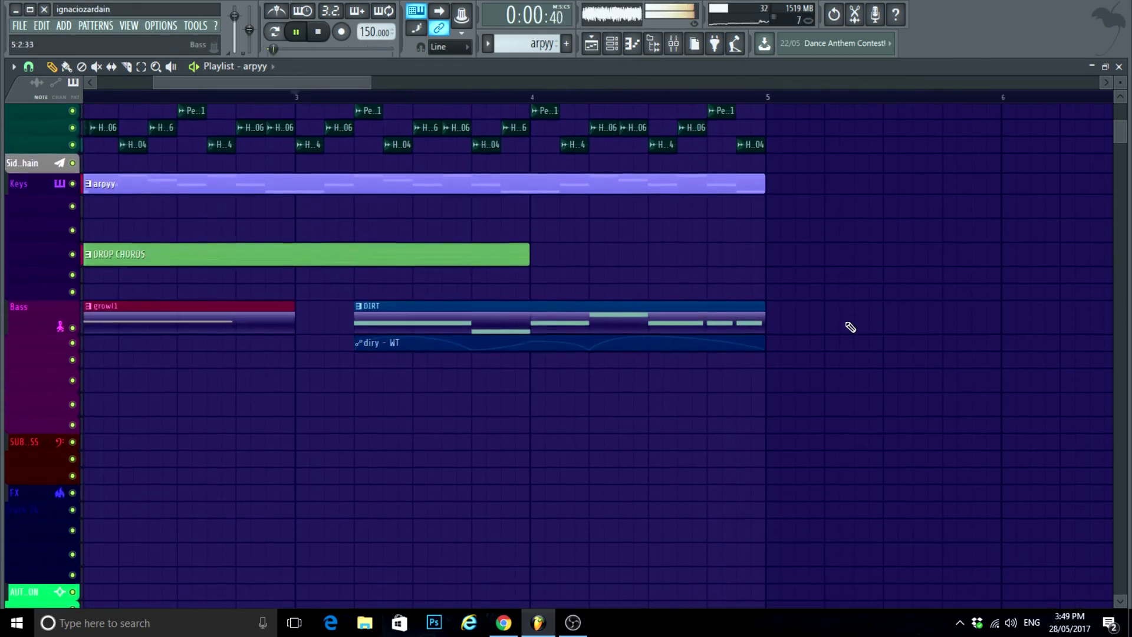
scroll(849, 327, "down", 3)
scroll(104, 280, "up", 2)
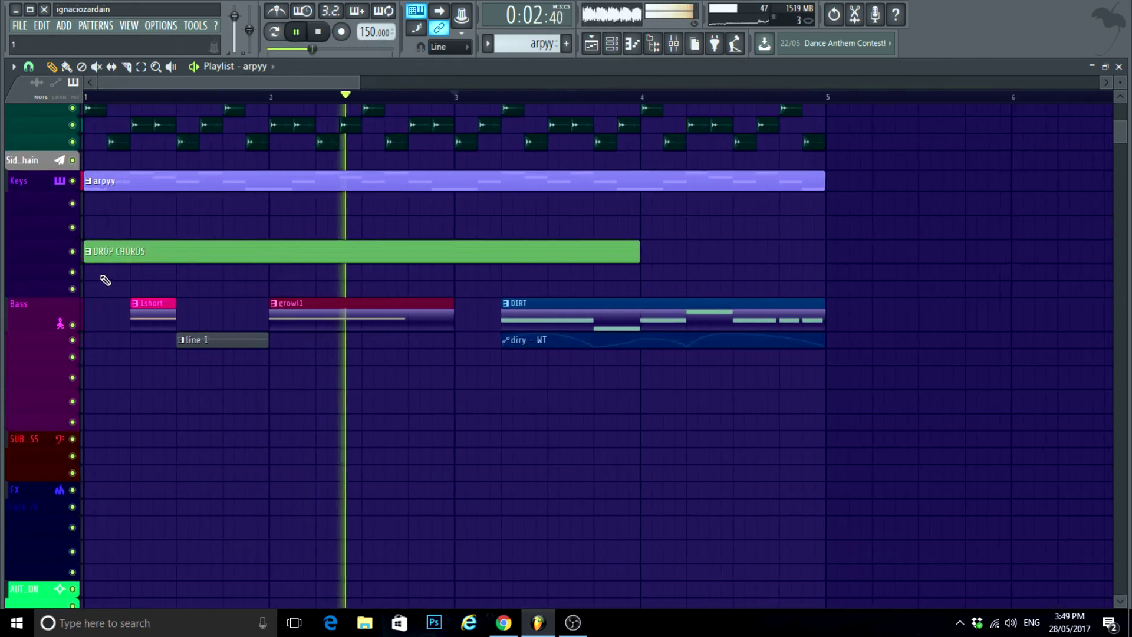
scroll(171, 263, "up", 3)
scroll(319, 318, "down", 3)
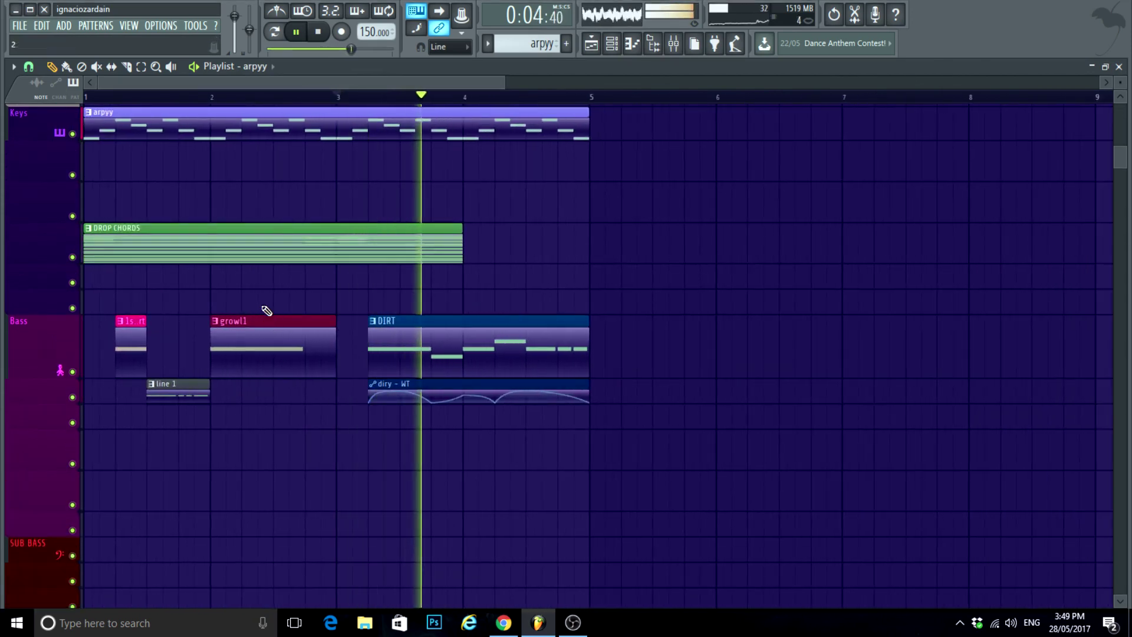
key("space")
double_click(264, 253)
scroll(289, 306, "up", 2)
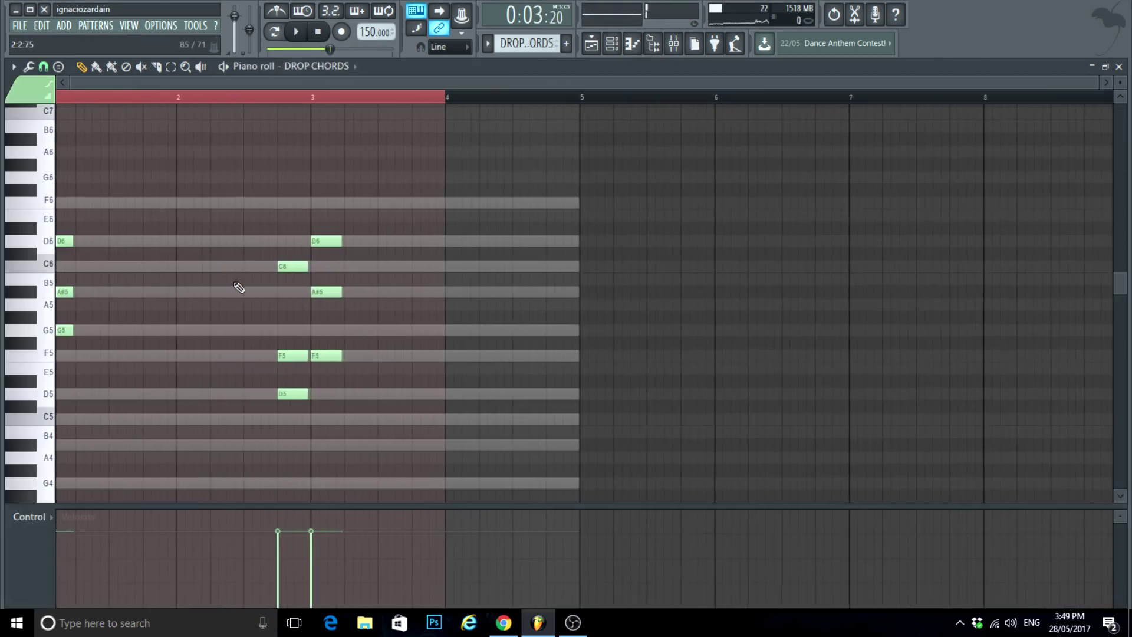
scroll(211, 194, "down", 8)
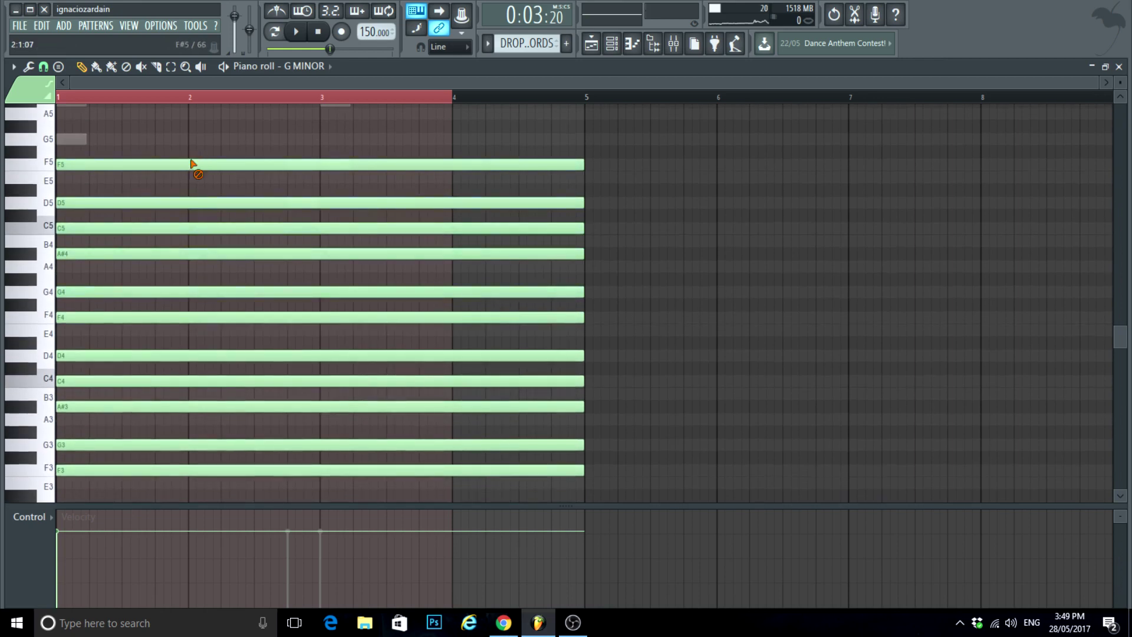
key("space")
key("F5")
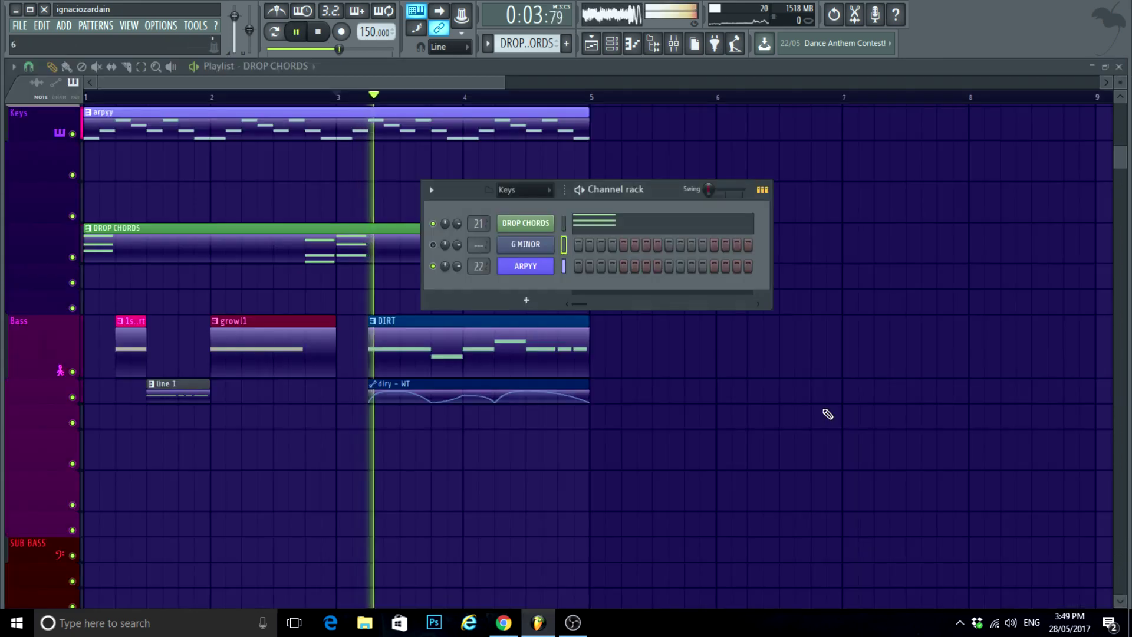
key("F6")
Step: Play the drop from bar 1 to hear the chords with the arp and basses, and stop playback
key("space")
key("space")
scroll(8, 154, "up", 4)
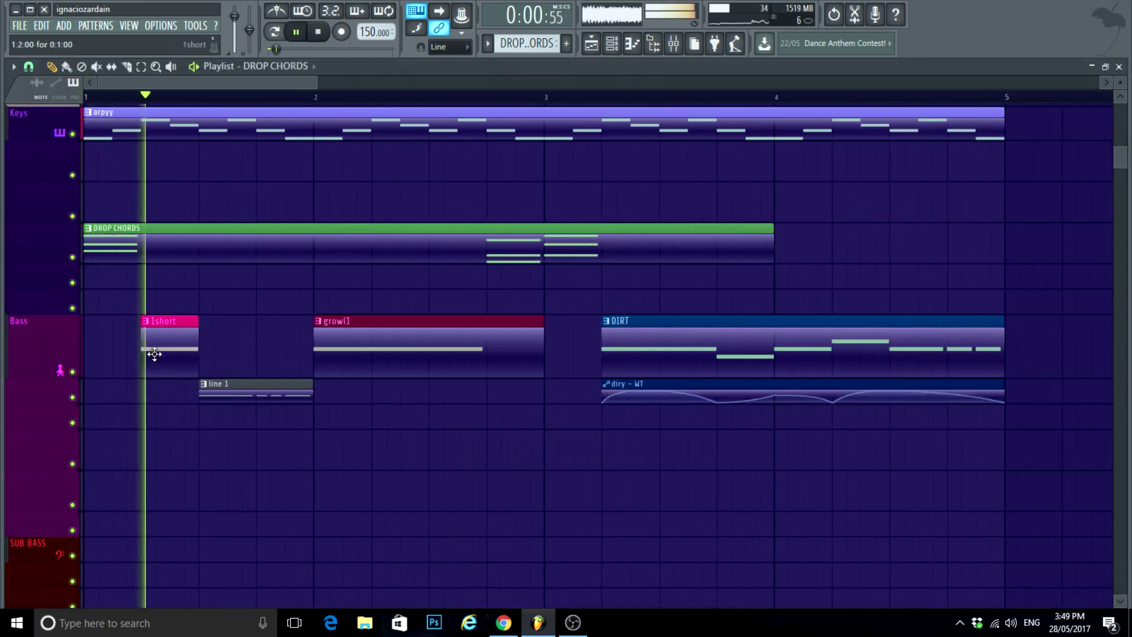
scroll(365, 473, "up", 1)
scroll(378, 468, "down", 1)
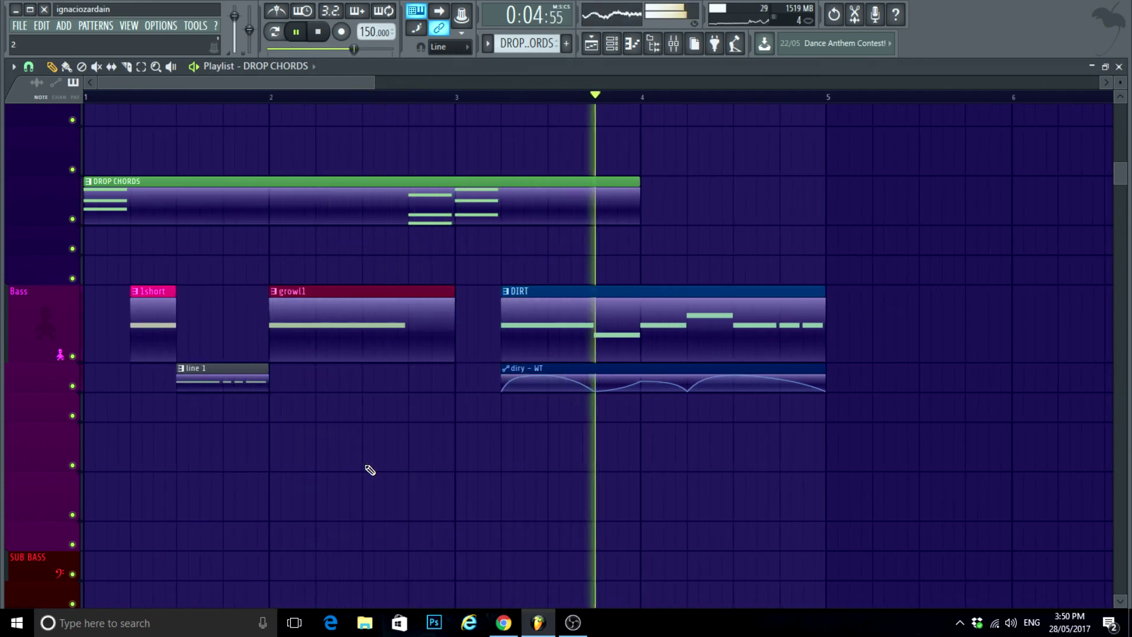
key("space")
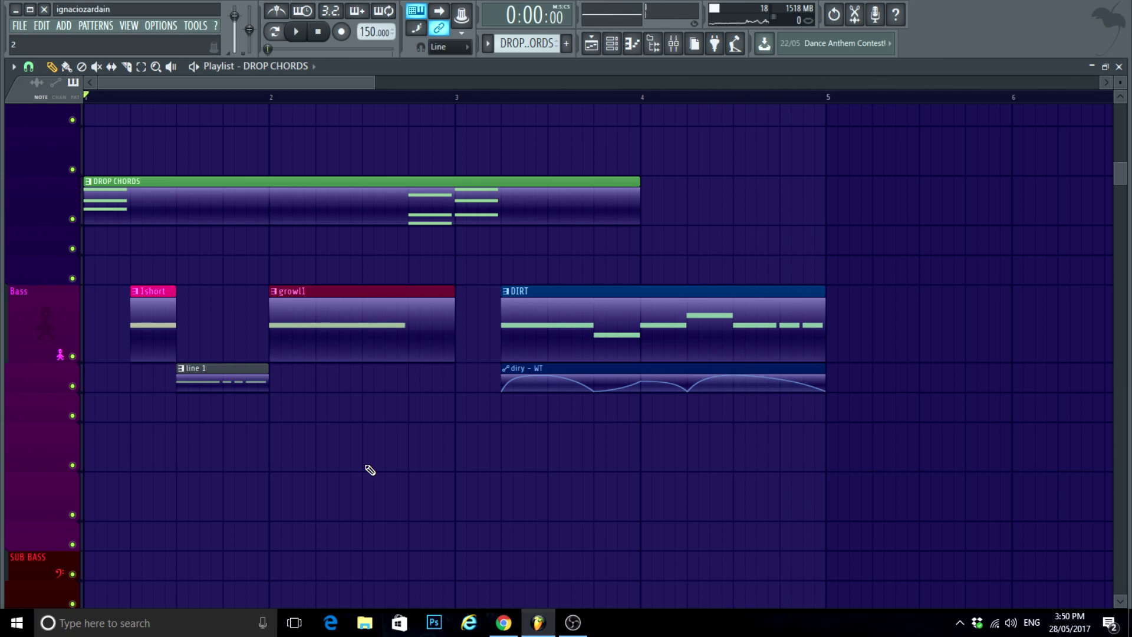
Step: Duplicate the keys, bass and drum clips of bars 1 to 4 into bars 5 to 8
scroll(436, 504, "down", 1)
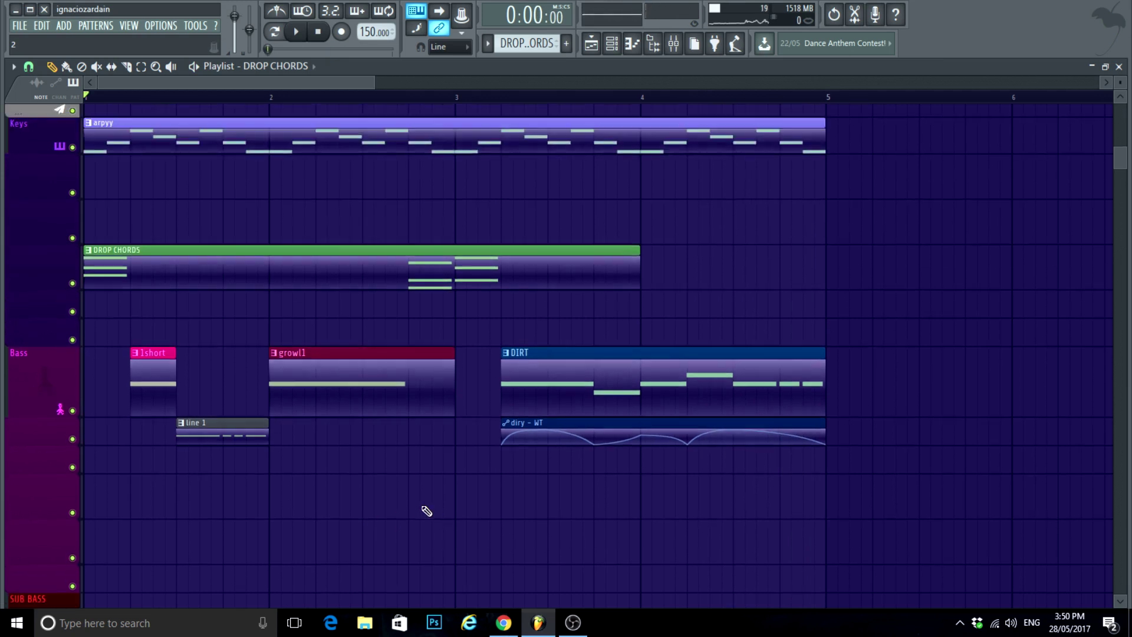
left_click(141, 67)
scroll(260, 356, "down", 3)
left_click_drag(578, 470, 78, 237)
scroll(861, 373, "down", 1)
key("ctrl+b")
scroll(546, 260, "up", 3)
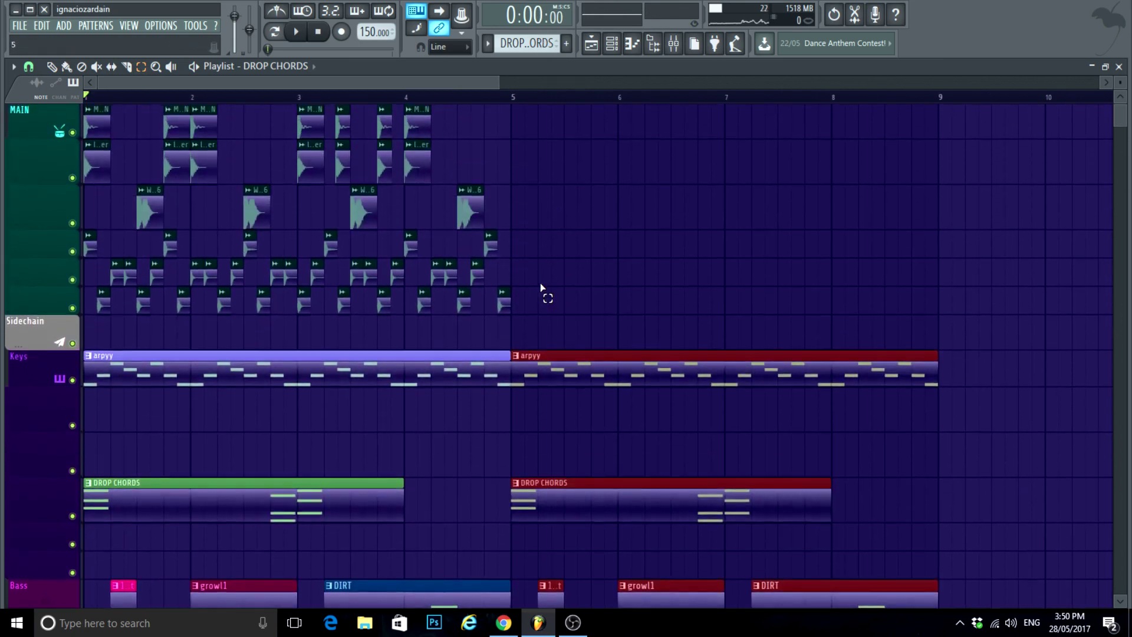
left_click_drag(535, 346, 83, 104)
key("ctrl+b")
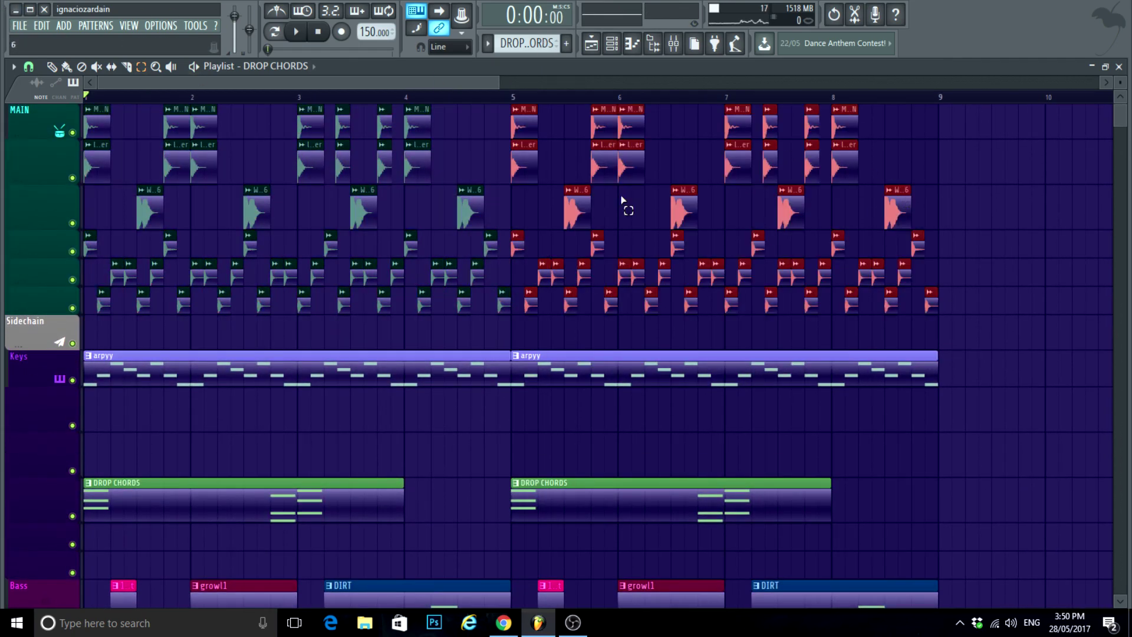
Step: Play the duplicated eight-bar arrangement and check the track levels in the mixer
key("space")
scroll(1035, 189, "down", 2)
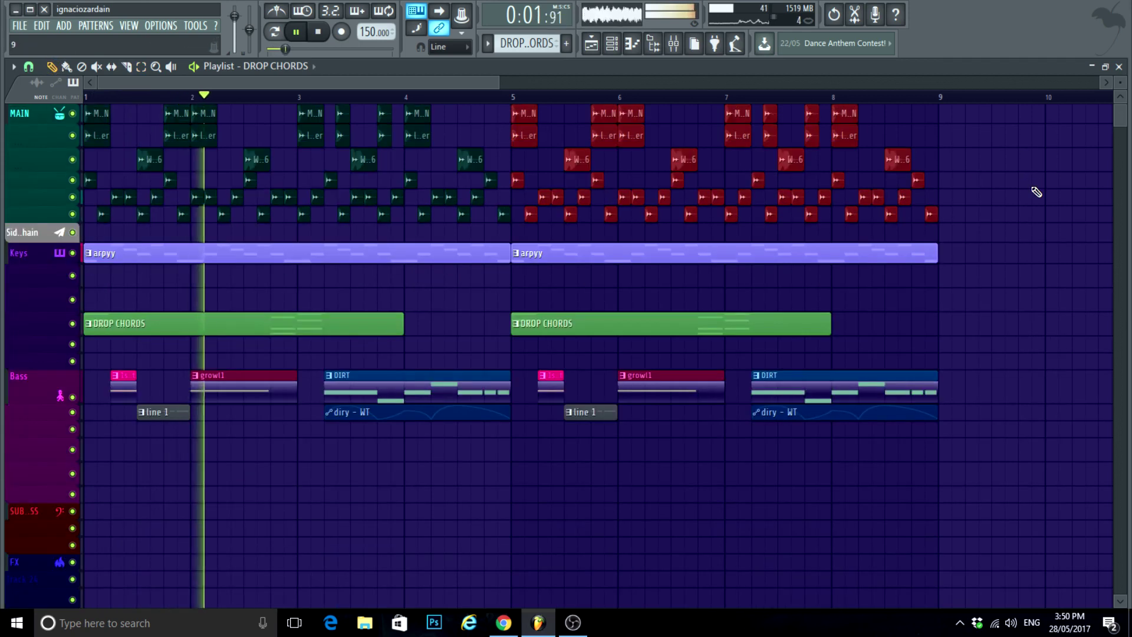
scroll(616, 485, "down", 2)
scroll(621, 465, "up", 2)
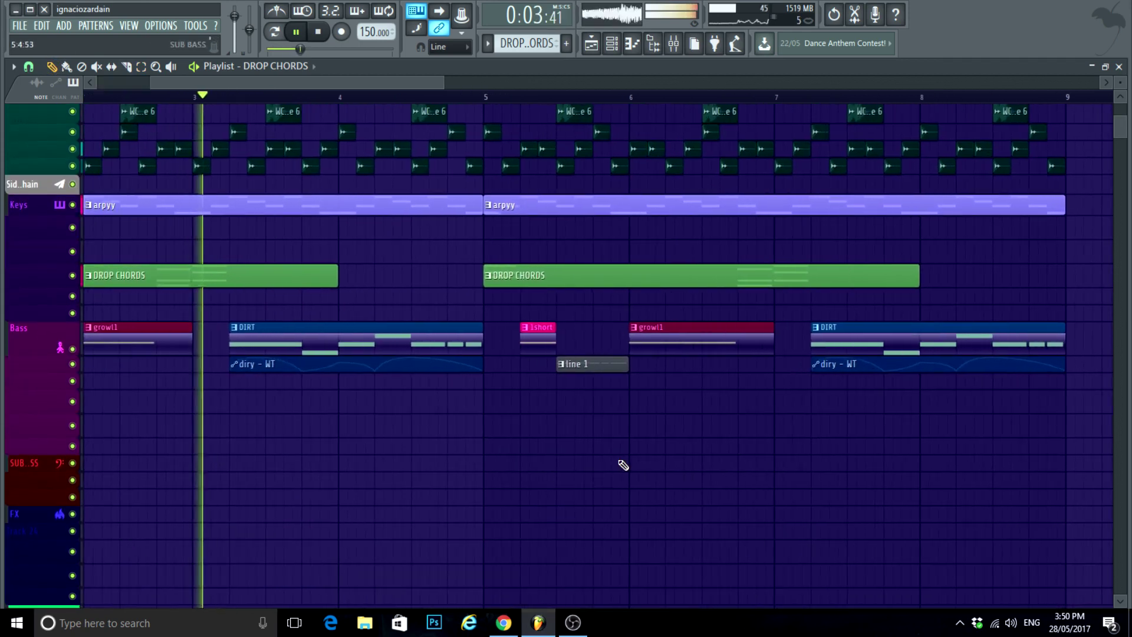
left_click(678, 45)
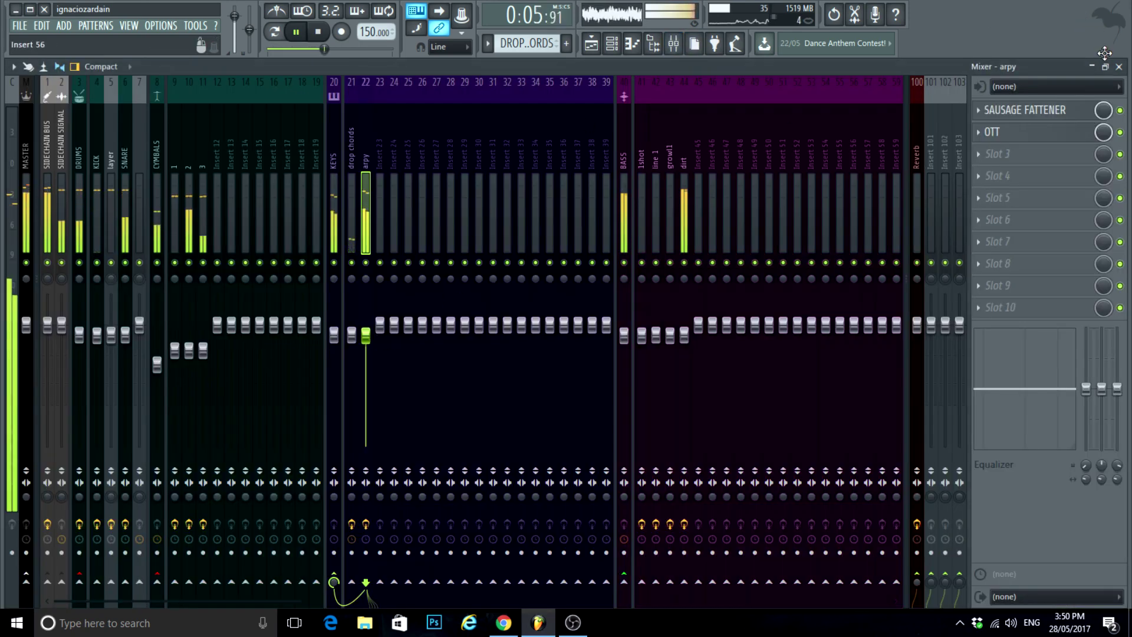
left_click(1118, 66)
scroll(821, 467, "down", 3)
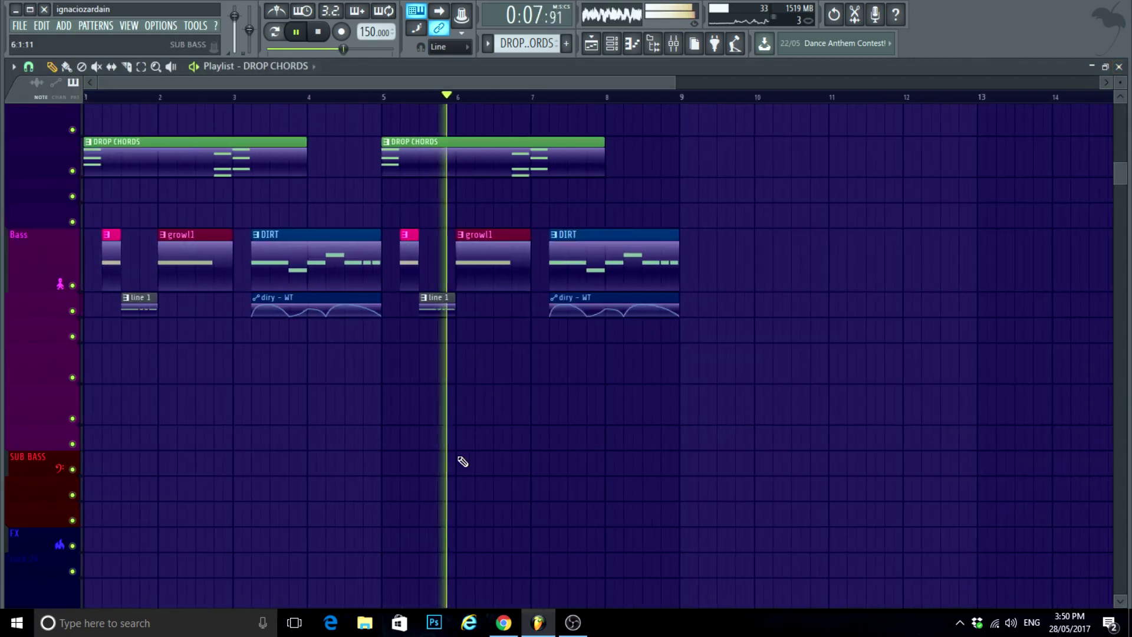
scroll(462, 462, "up", 2)
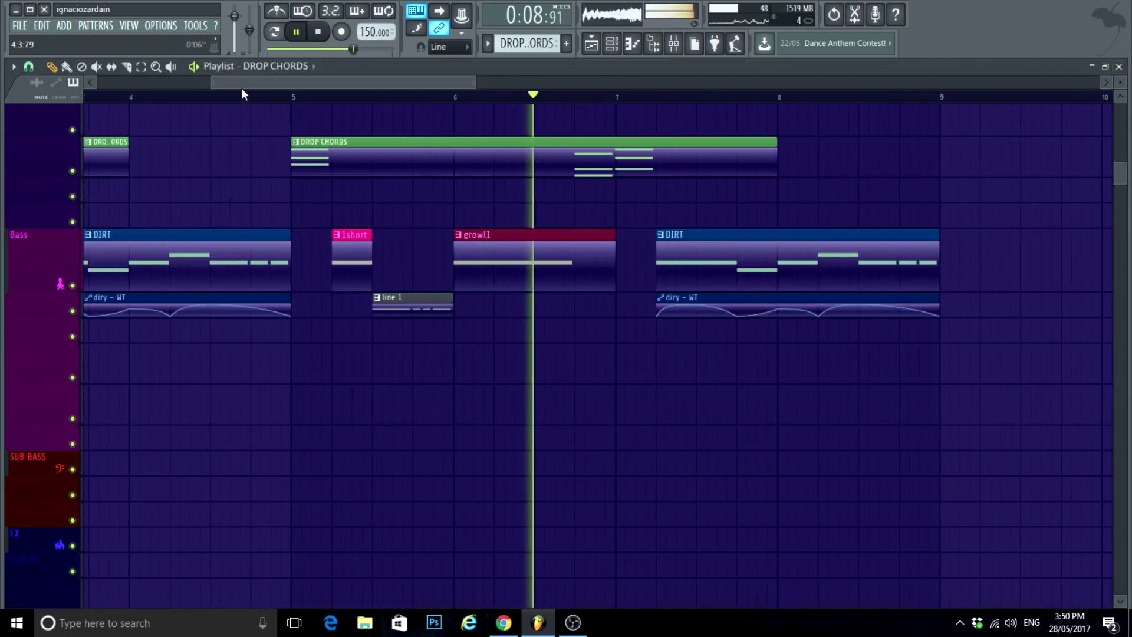
Step: Listen to the change into bar 5 and make its line 1 clip a unique pattern
left_click(232, 96)
scroll(232, 96, "up", 3)
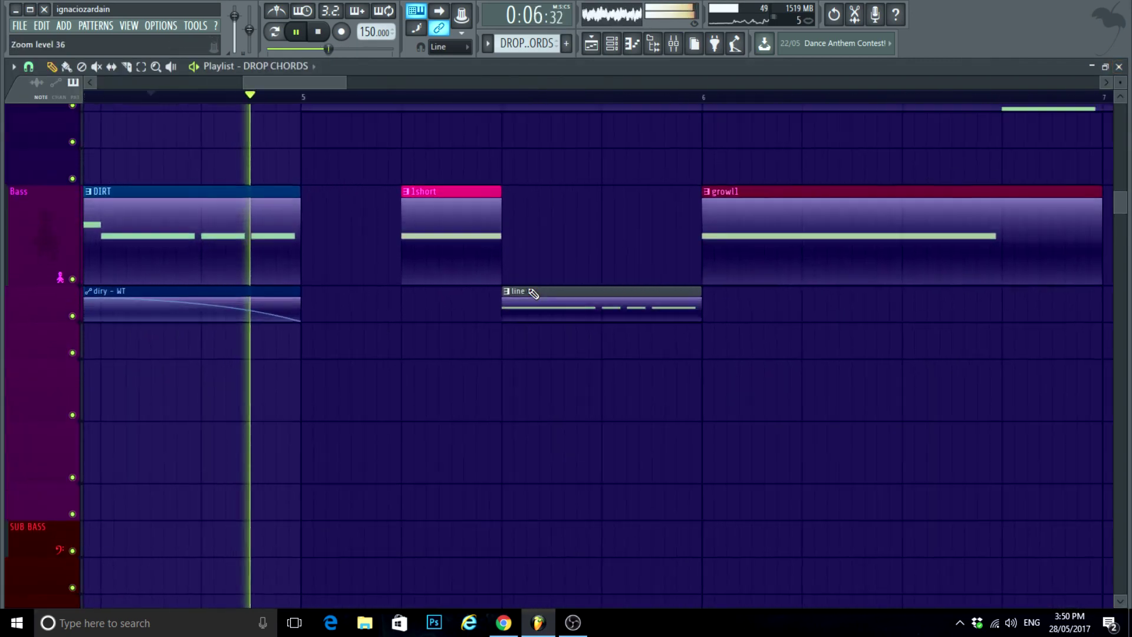
scroll(657, 430, "down", 2)
scroll(613, 411, "up", 2)
key("space")
right_click(350, 297)
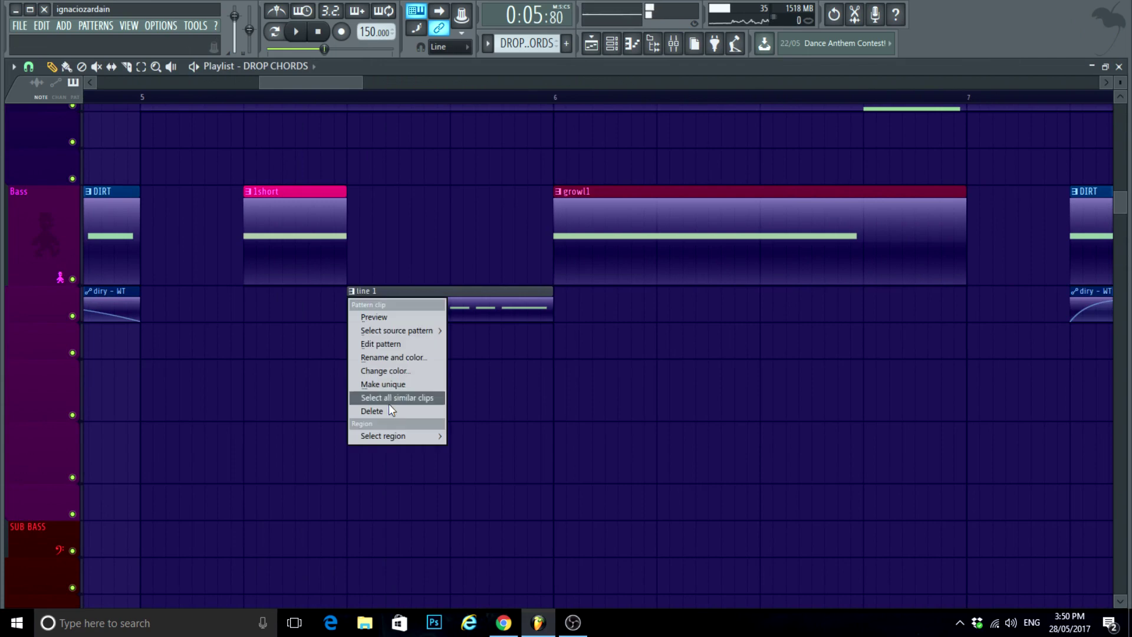
left_click(391, 384)
Step: Raise the two short G4 notes of the line 1 #3 pattern to A4 and play the result
double_click(410, 313)
key("space")
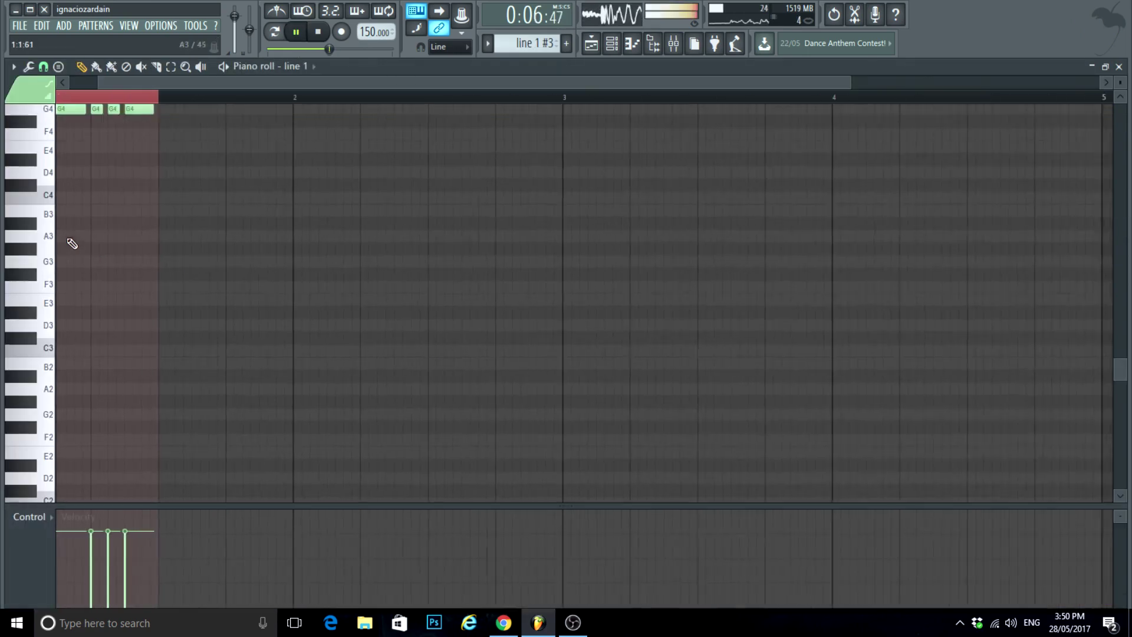
scroll(70, 245, "up", 3)
scroll(255, 231, "up", 4)
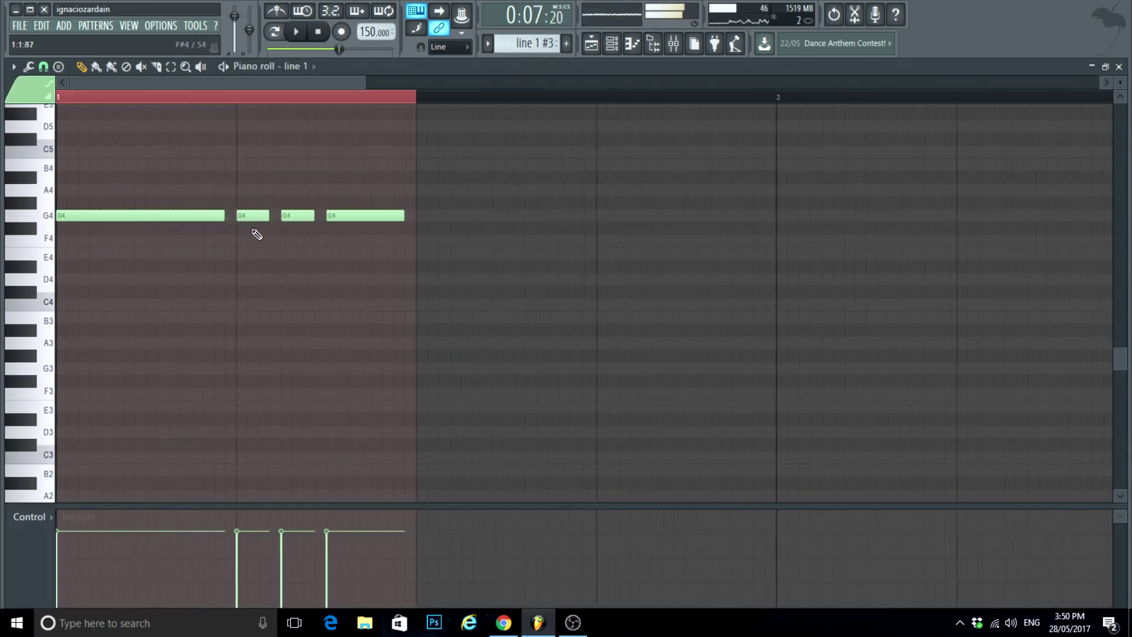
left_click_drag(295, 220, 310, 189)
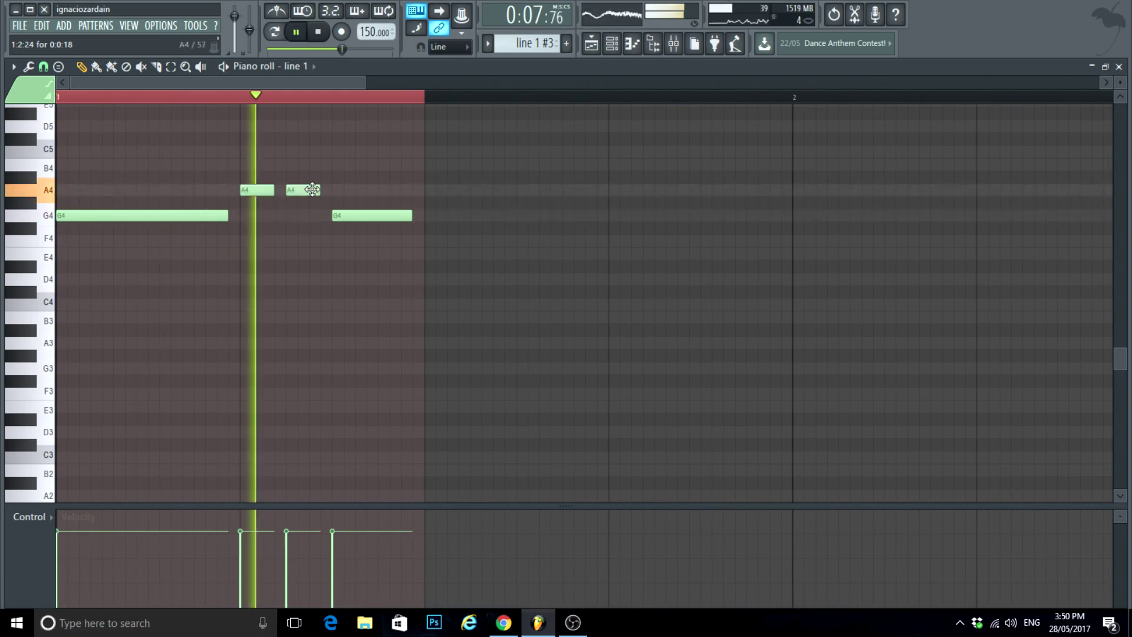
key("space")
key("space")
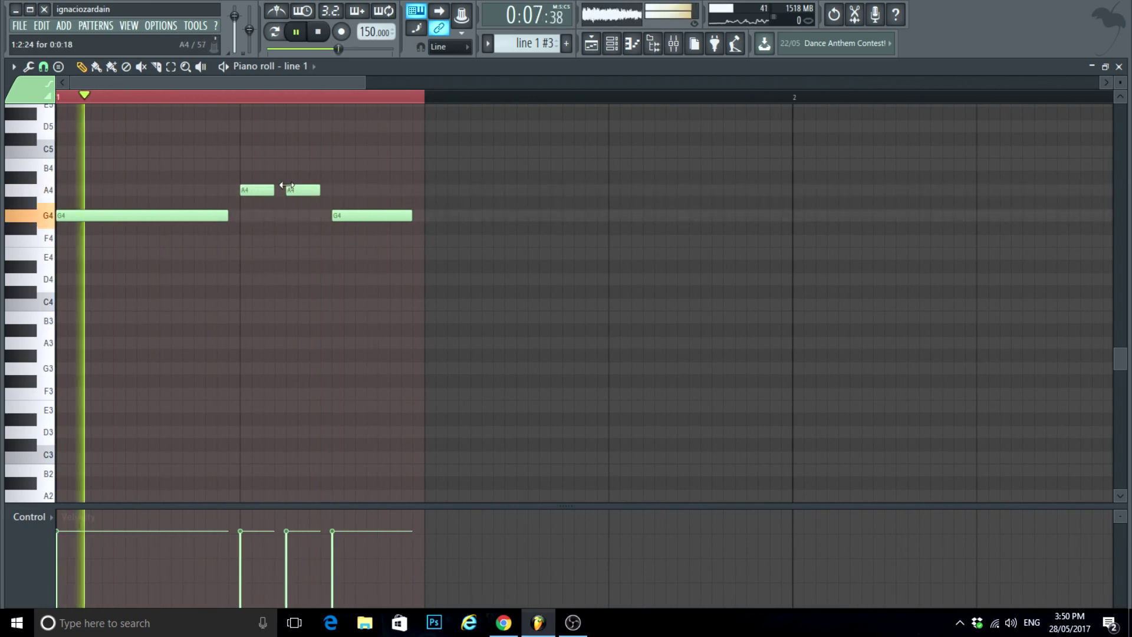
Step: Delete the second short A4 note from the line 1 #3 pattern and return to the playlist
right_click(290, 190)
scroll(299, 219, "up", 1)
key("space")
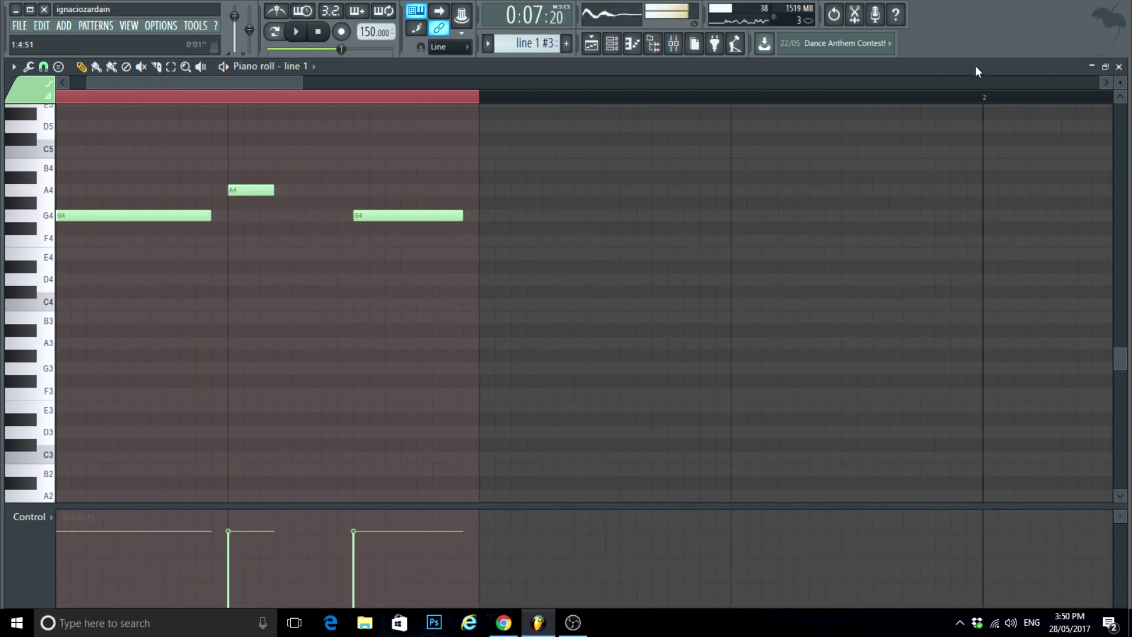
key("space")
left_click(1120, 67)
scroll(677, 485, "down", 4)
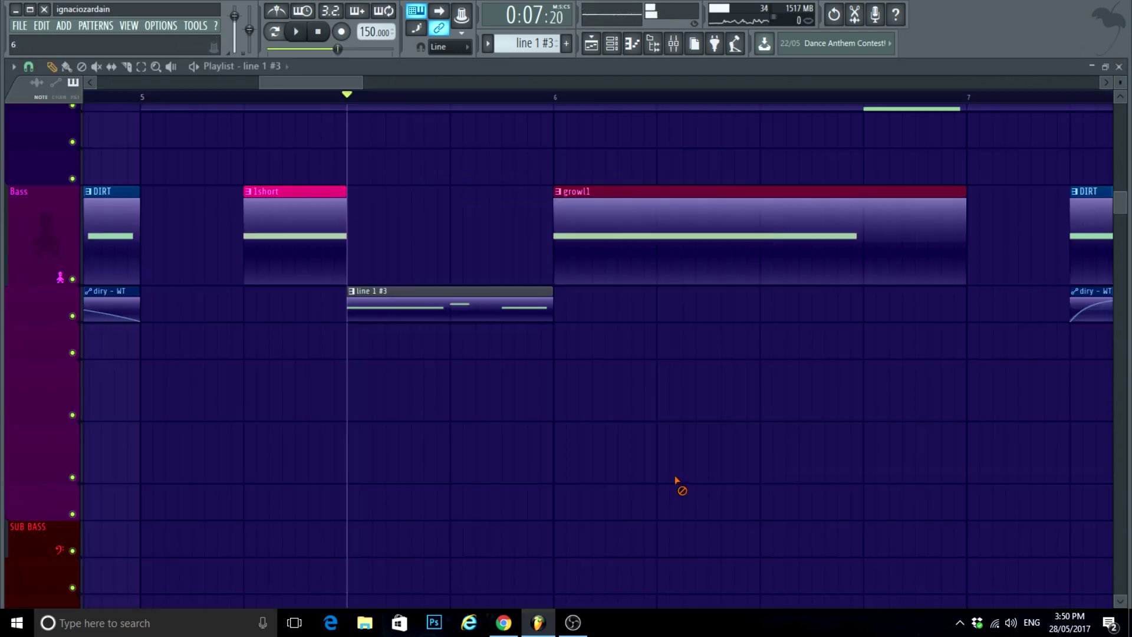
Step: Shorten the growl1 clip at bar 6 to one beat
key("space")
scroll(766, 379, "up", 2)
scroll(119, 338, "up", 2)
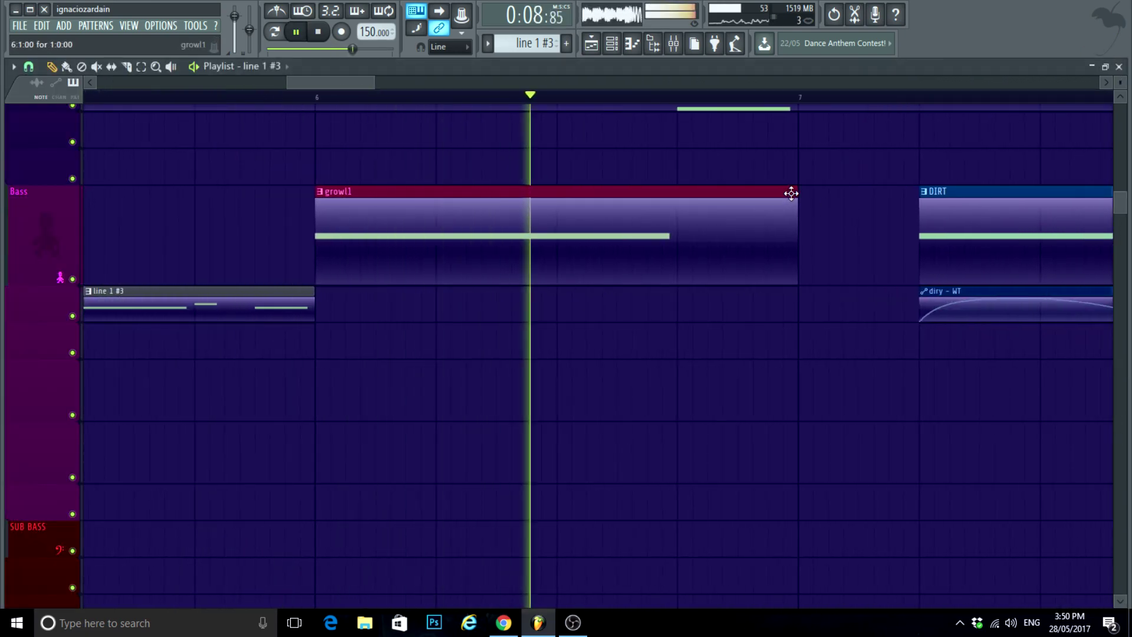
left_click_drag(790, 193, 435, 232)
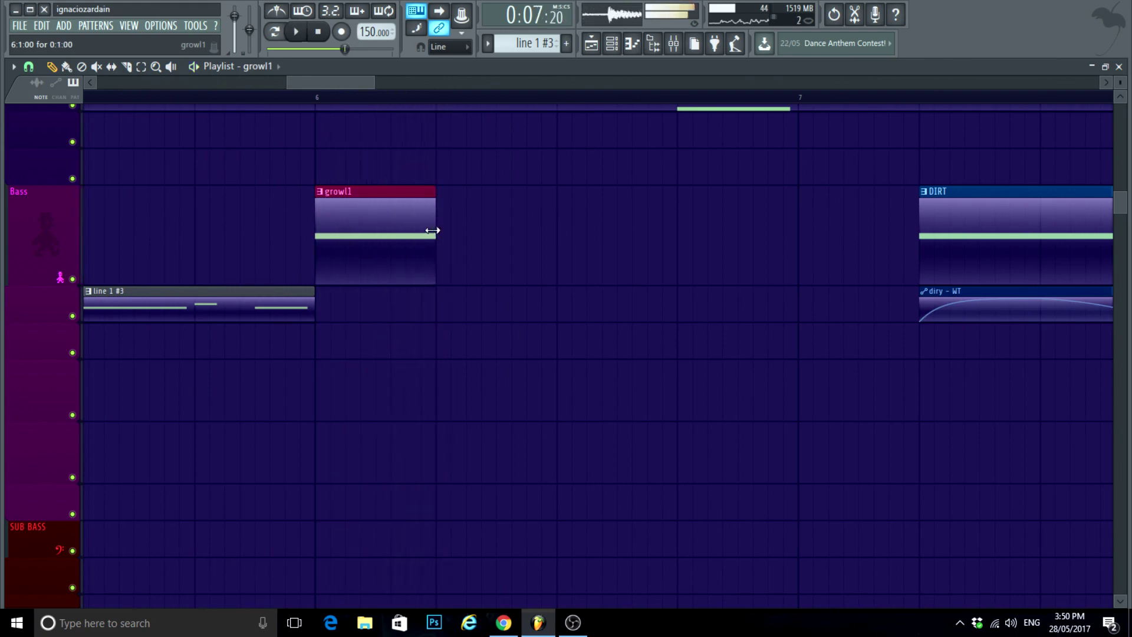
Step: Place a copy of the line 1 #3 clip right after the growl1 clip at bar 6 and make it unique
scroll(285, 349, "down", 2)
left_click(346, 320)
key("space")
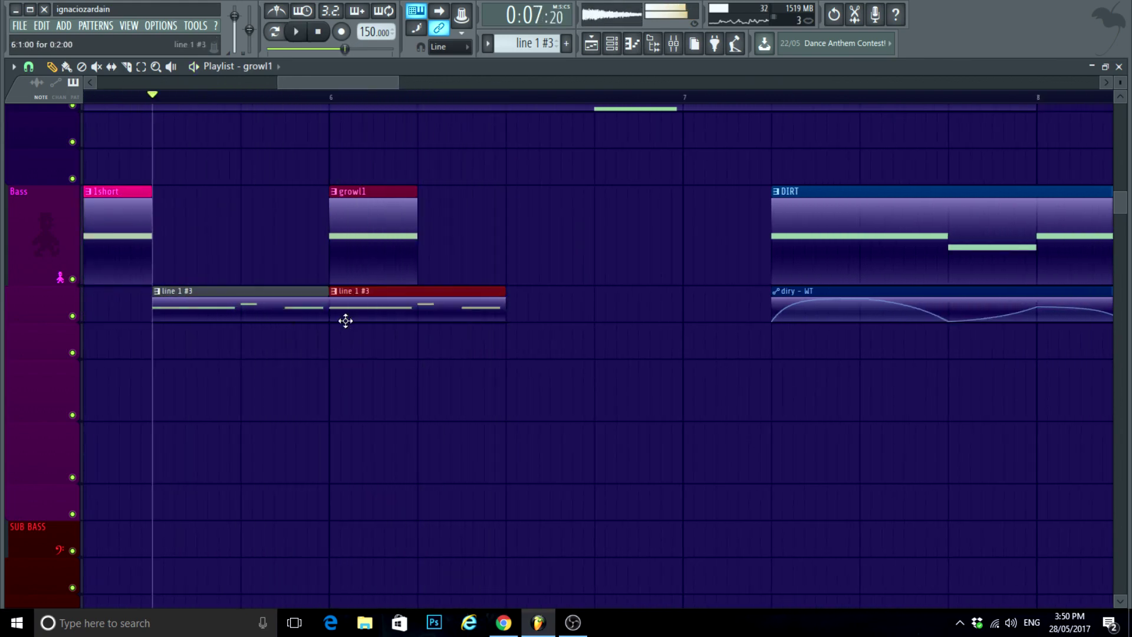
key("space")
left_click(422, 291)
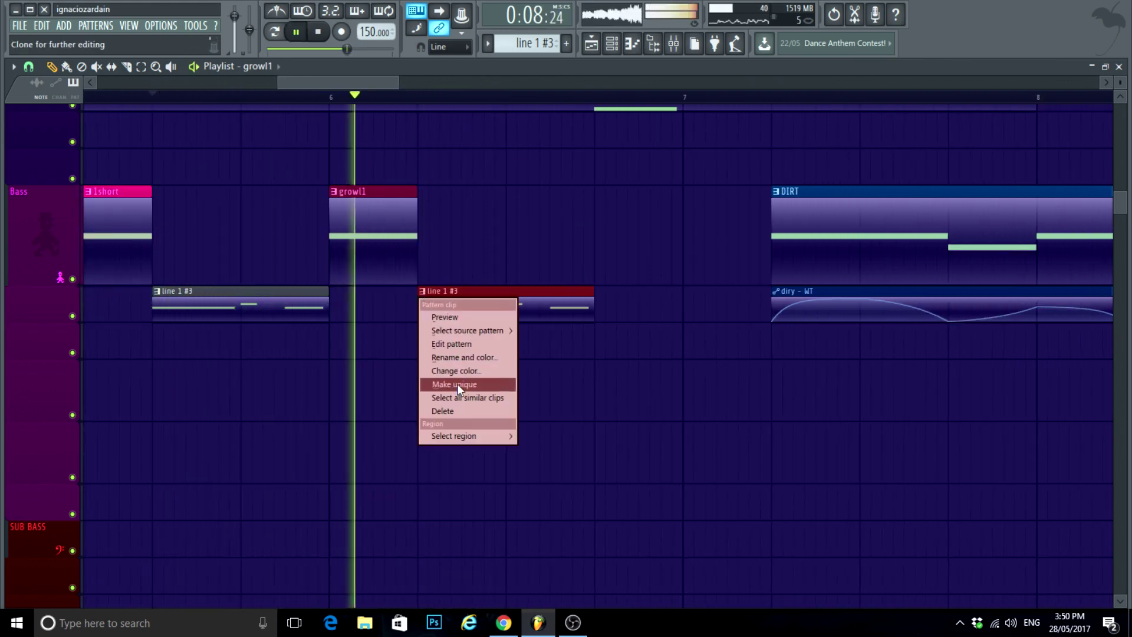
left_click(458, 383)
Step: Open the line 1 #4 pattern, raise its first note to A4, lower its last note to E4 and play it
double_click(461, 314)
scroll(96, 253, "up", 1)
left_click_drag(97, 253, 77, 225)
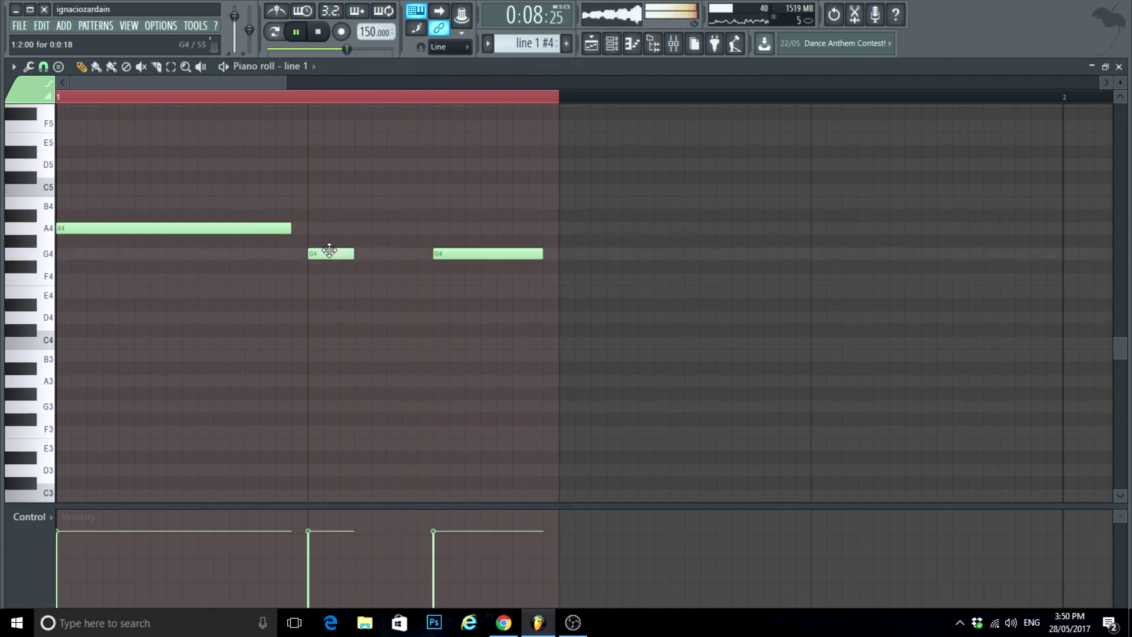
key("space")
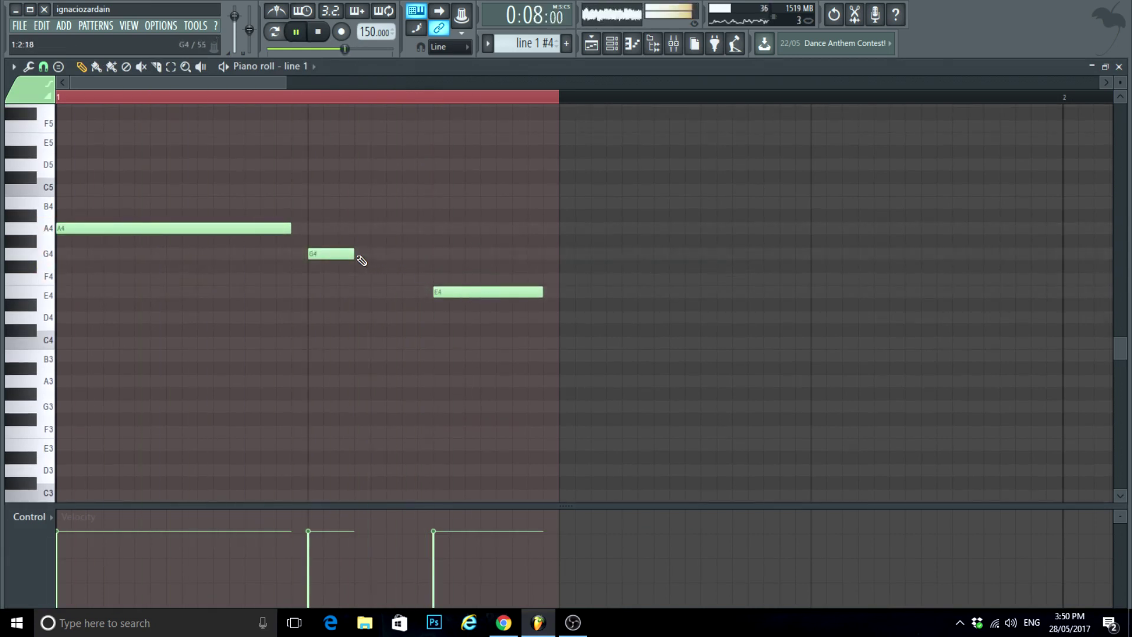
Step: Extend the middle G4 note to the last note and the last note to the pattern's end, trying the last note at D4 and B4
scroll(522, 298, "up", 2)
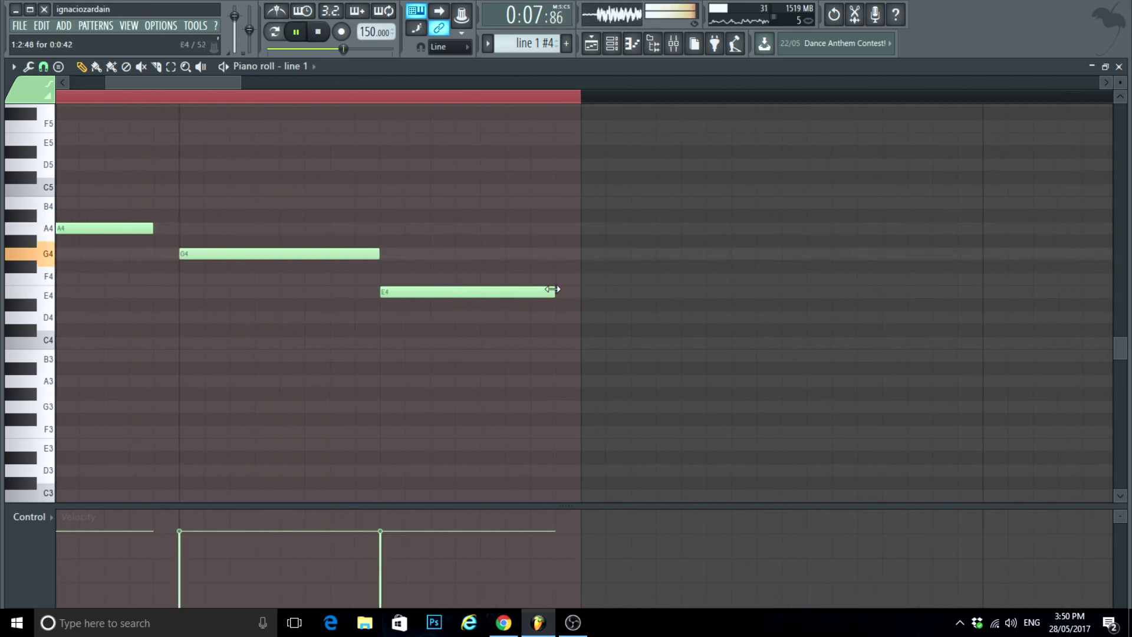
left_click(482, 292)
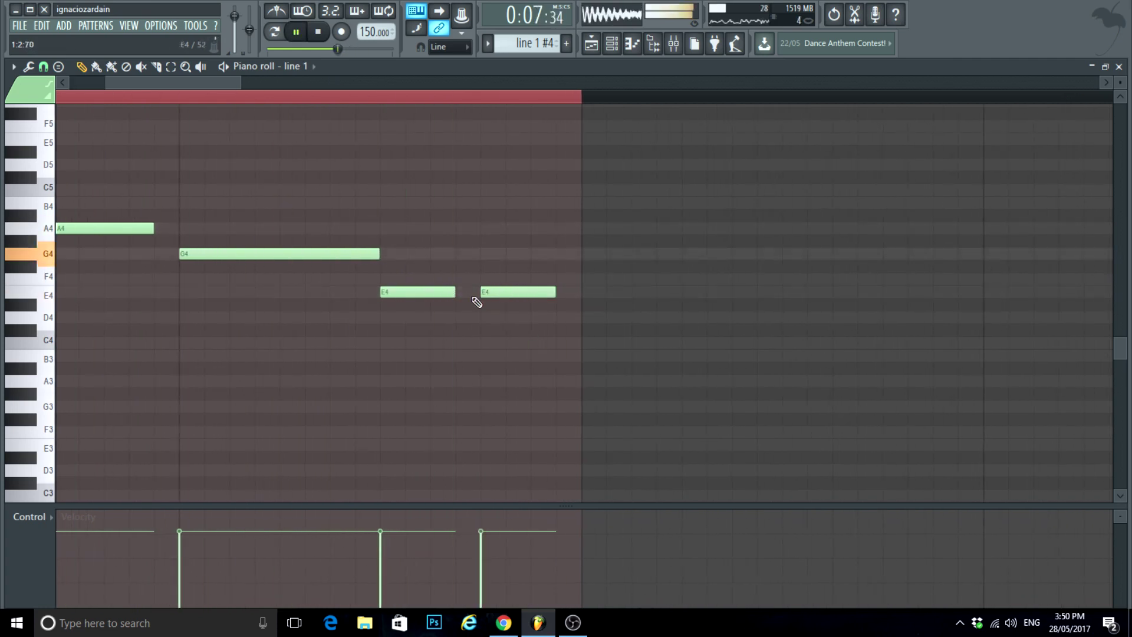
left_click_drag(499, 302, 566, 319)
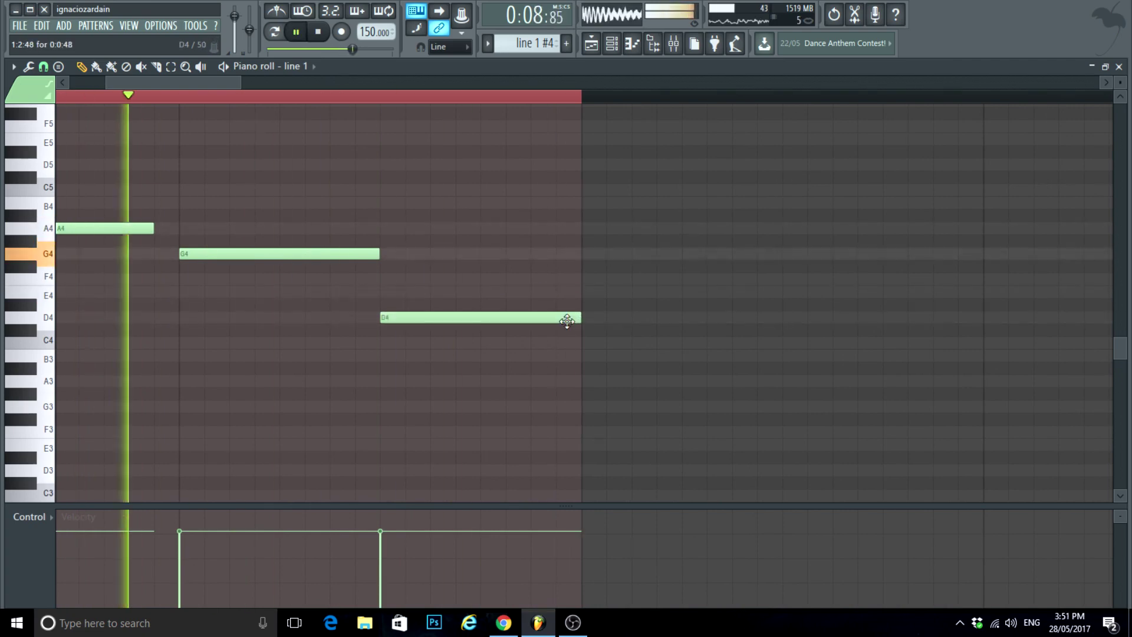
left_click_drag(475, 318, 480, 203)
scroll(425, 331, "up", 2)
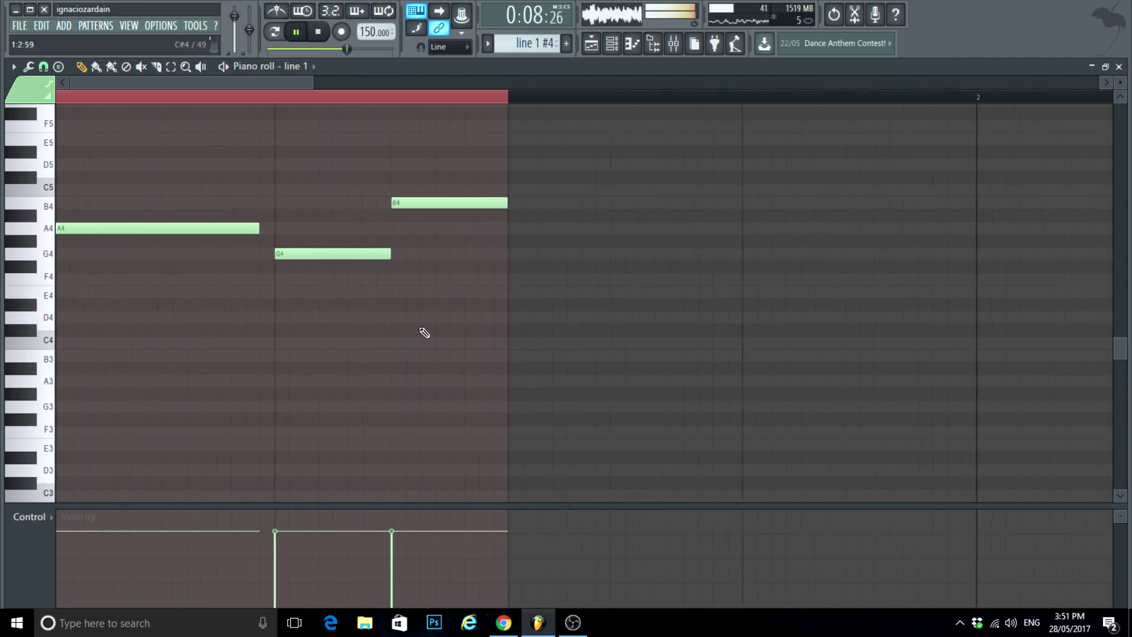
Step: Move the last note of the line 1 #4 pattern to A4 and play the result
scroll(412, 394, "up", 1)
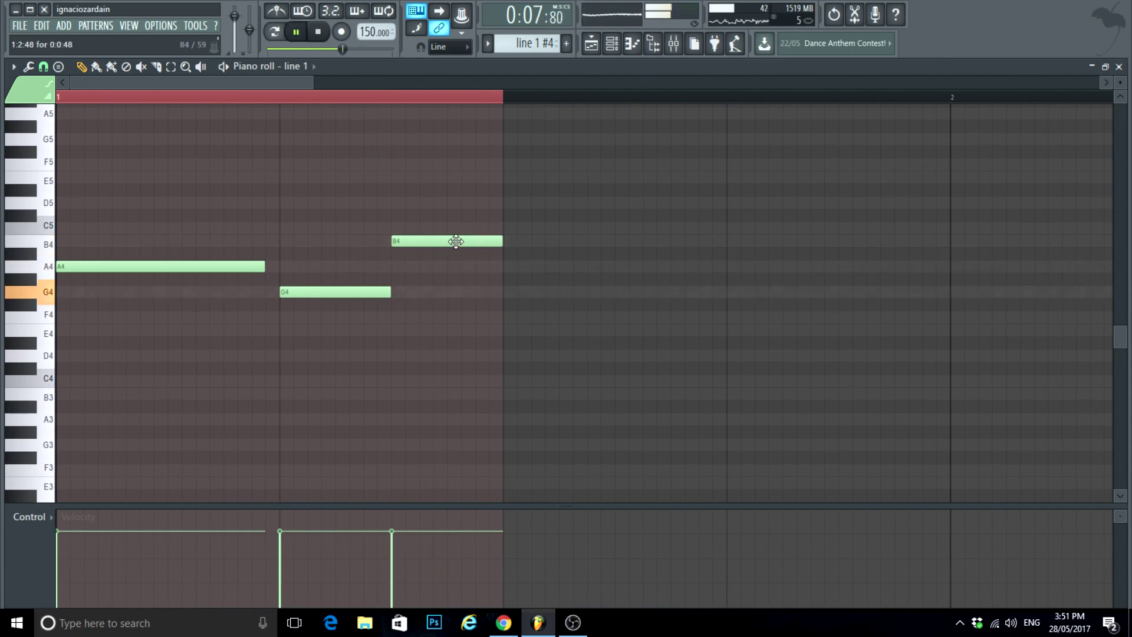
scroll(344, 400, "down", 2)
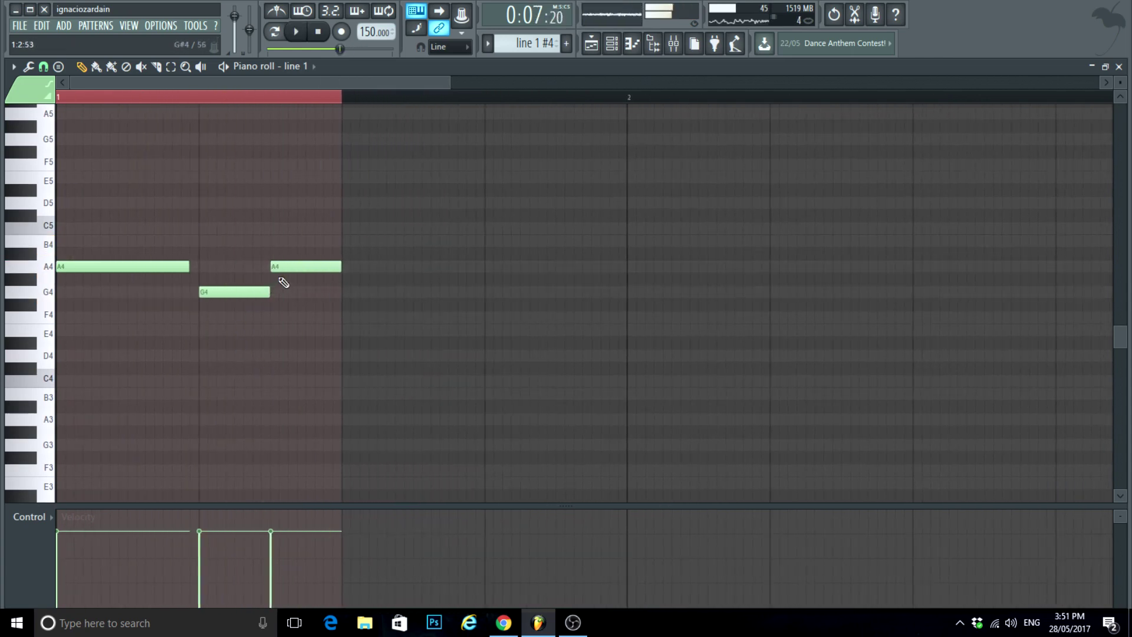
scroll(59, 342, "up", 3)
scroll(614, 316, "up", 1)
key("space")
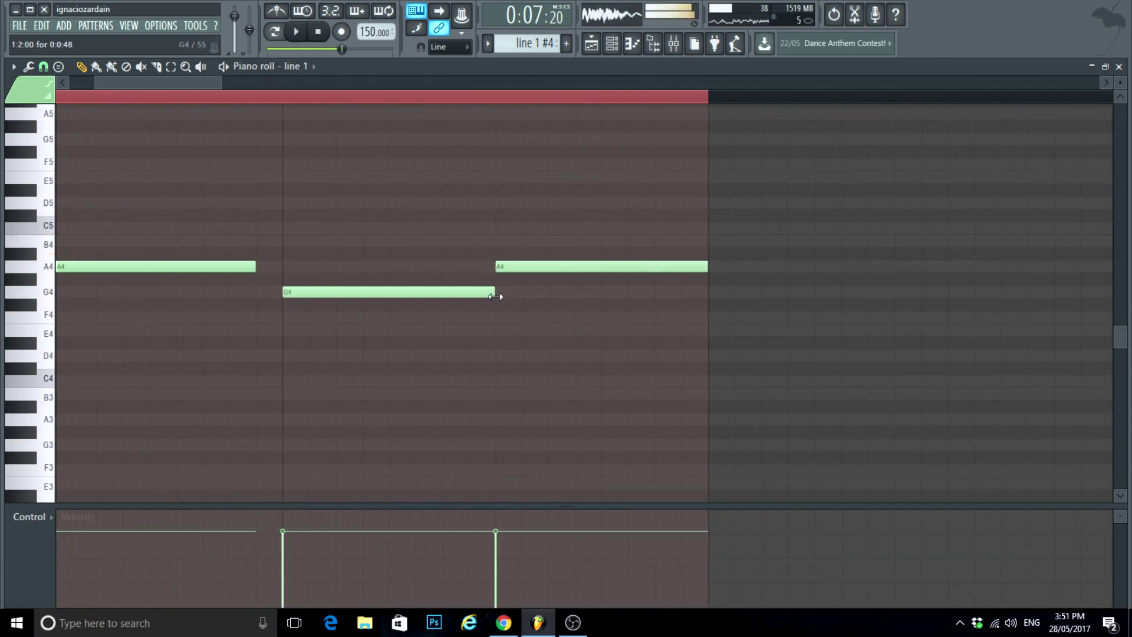
Step: Shorten the middle G4 note, try short ending notes, settle on an A4 lasting 0:48 to the pattern's end, and return to the playlist
scroll(385, 325, "down", 2)
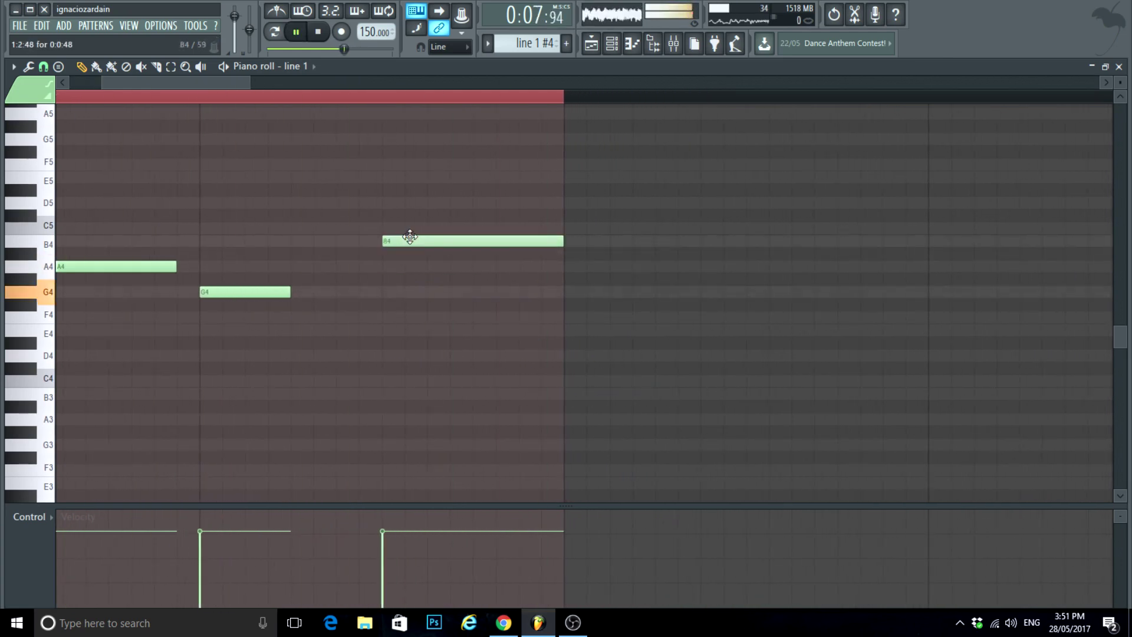
left_click_drag(562, 241, 449, 241)
key("space")
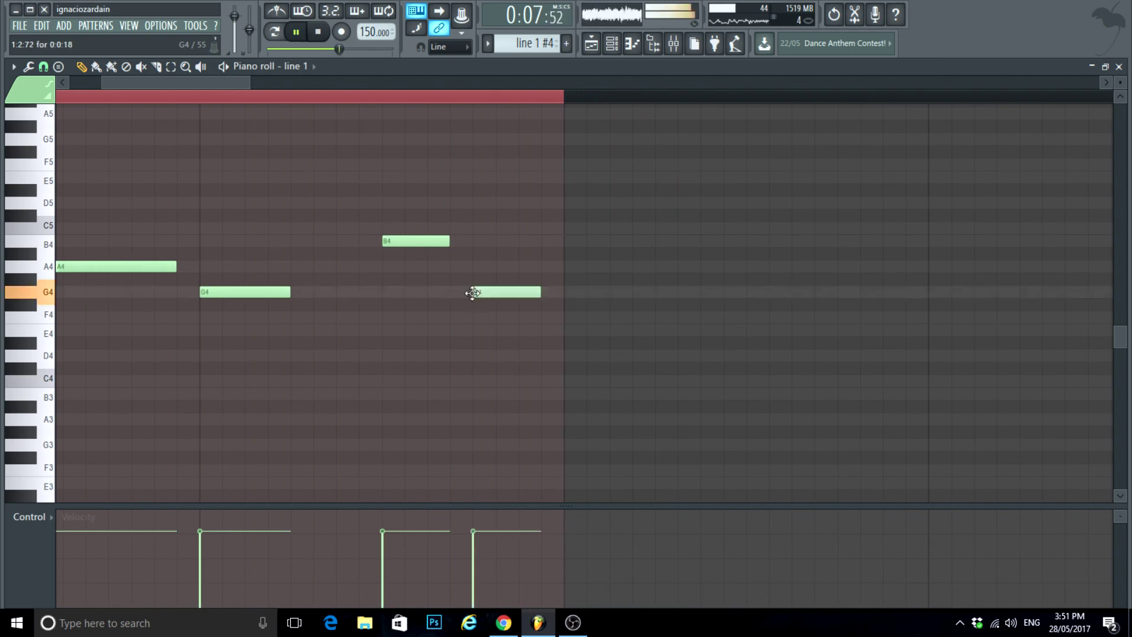
scroll(530, 329, "down", 1)
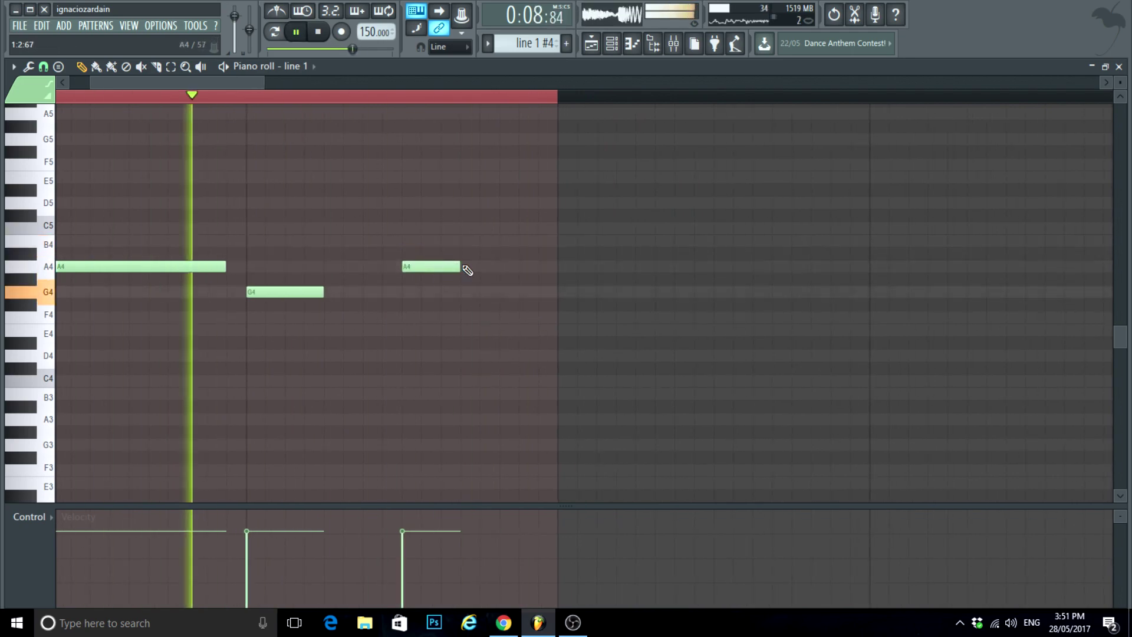
key("space")
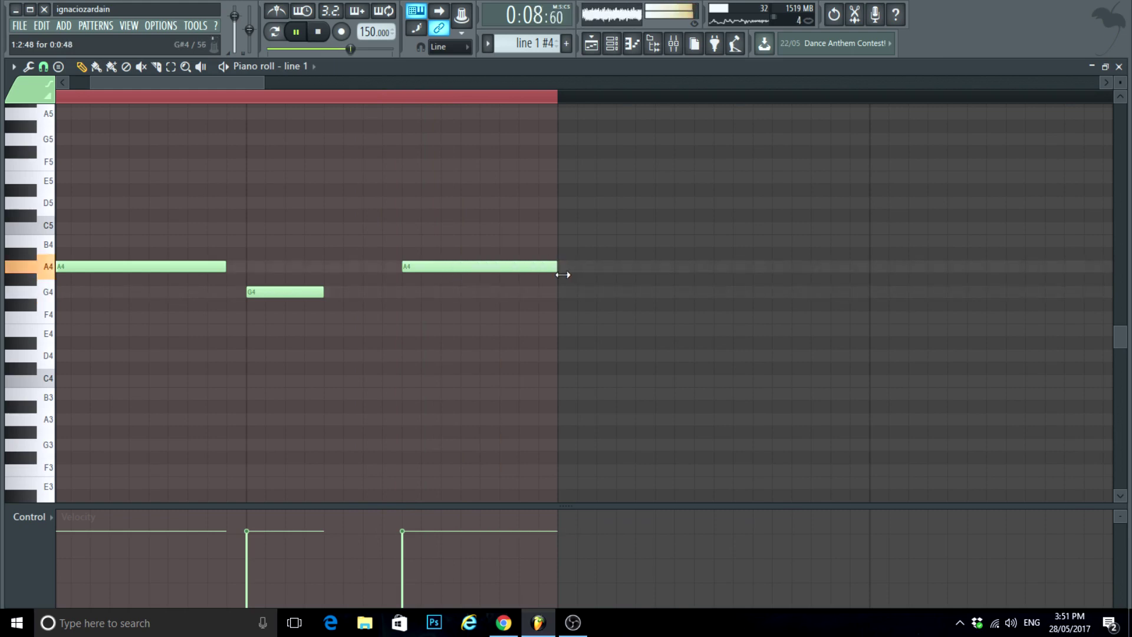
left_click(1118, 66)
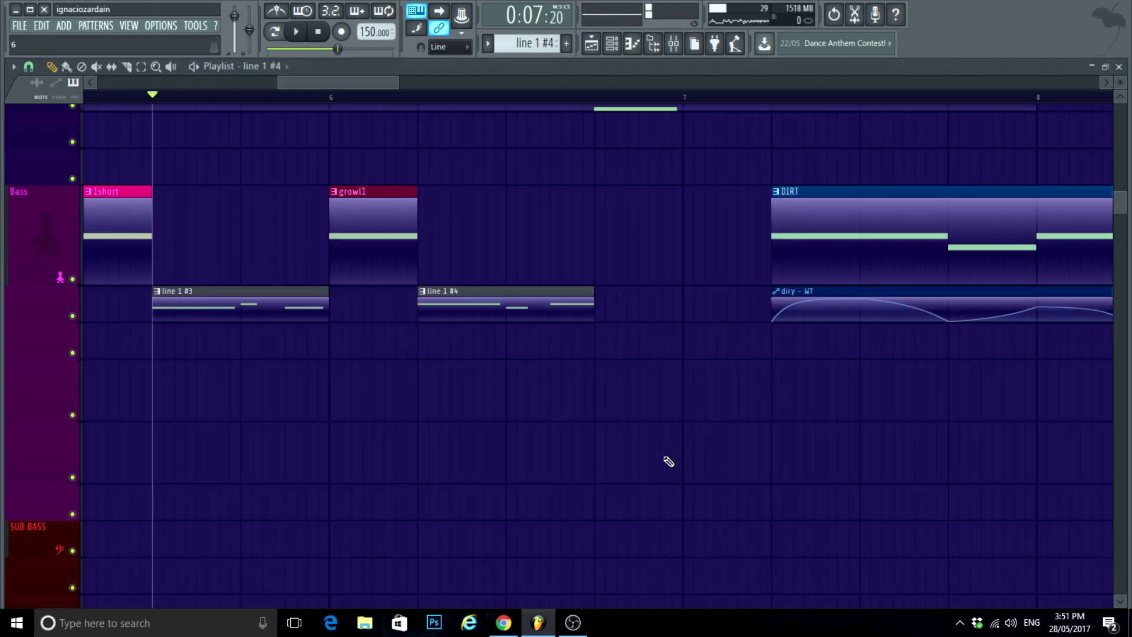
Step: Play the arrangement through bars 5 to 7 to hear the line 1 #4 clip in context
scroll(526, 480, "down", 3, "ctrl")
key("space")
scroll(525, 480, "up", 3, "alt")
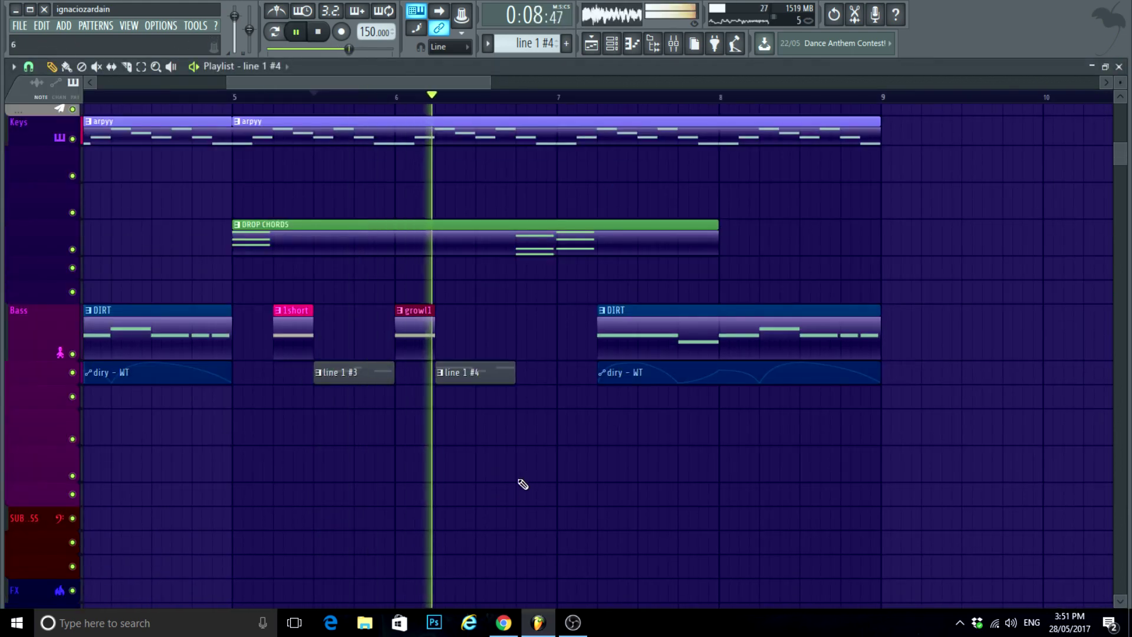
scroll(563, 483, "down", 1, "ctrl")
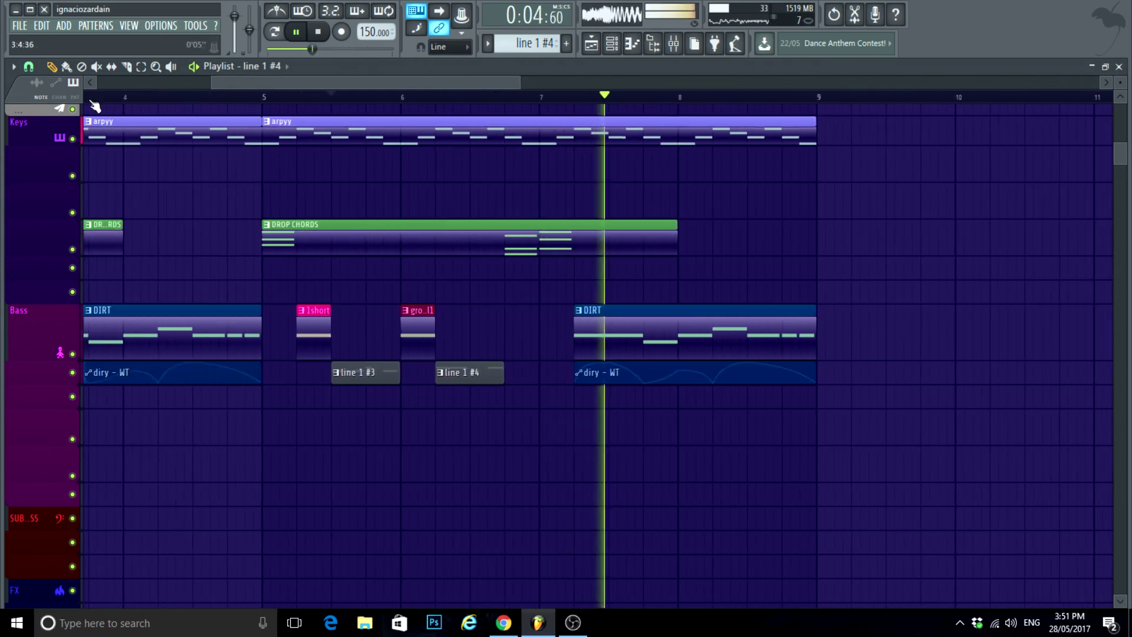
Step: Try a one-beat growl1 clip on the last beat of bar 6 and remove it
scroll(483, 341, "up", 4, "ctrl")
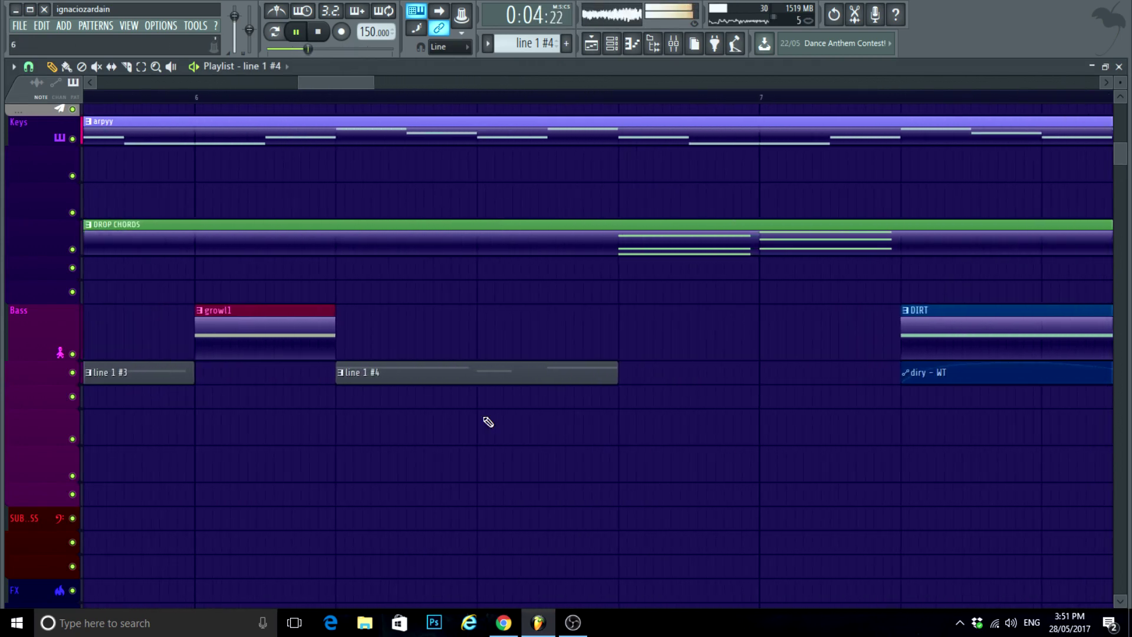
scroll(286, 407, "down", 2)
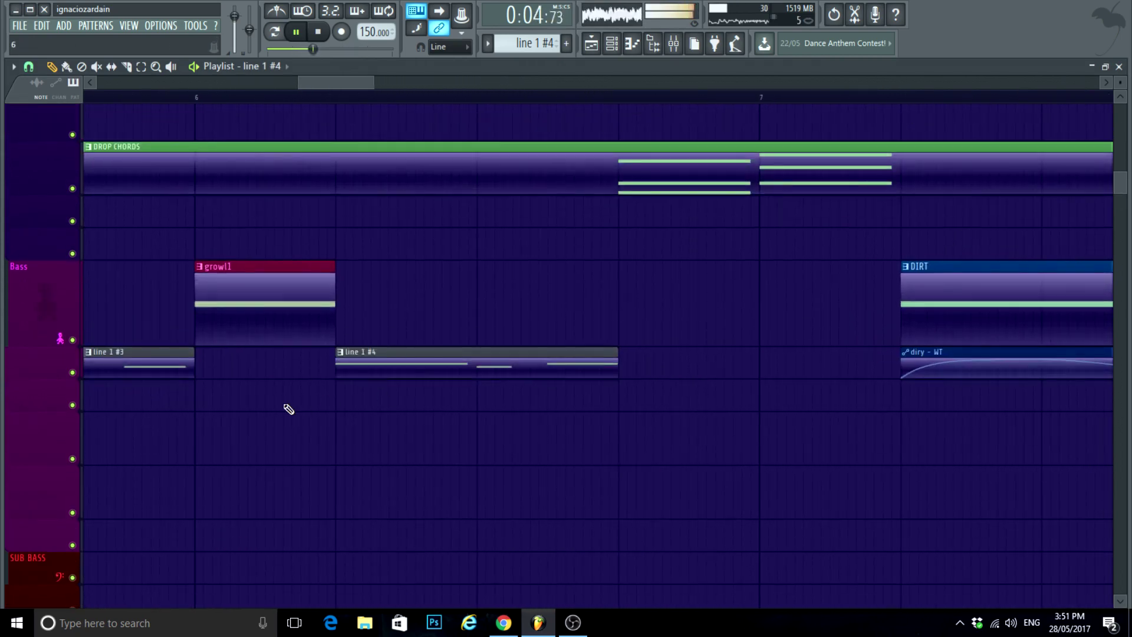
scroll(274, 294, "down", 2, "ctrl")
scroll(440, 285, "up", 1, "ctrl")
left_click_drag(342, 293, 600, 279)
left_click_drag(697, 294, 599, 301)
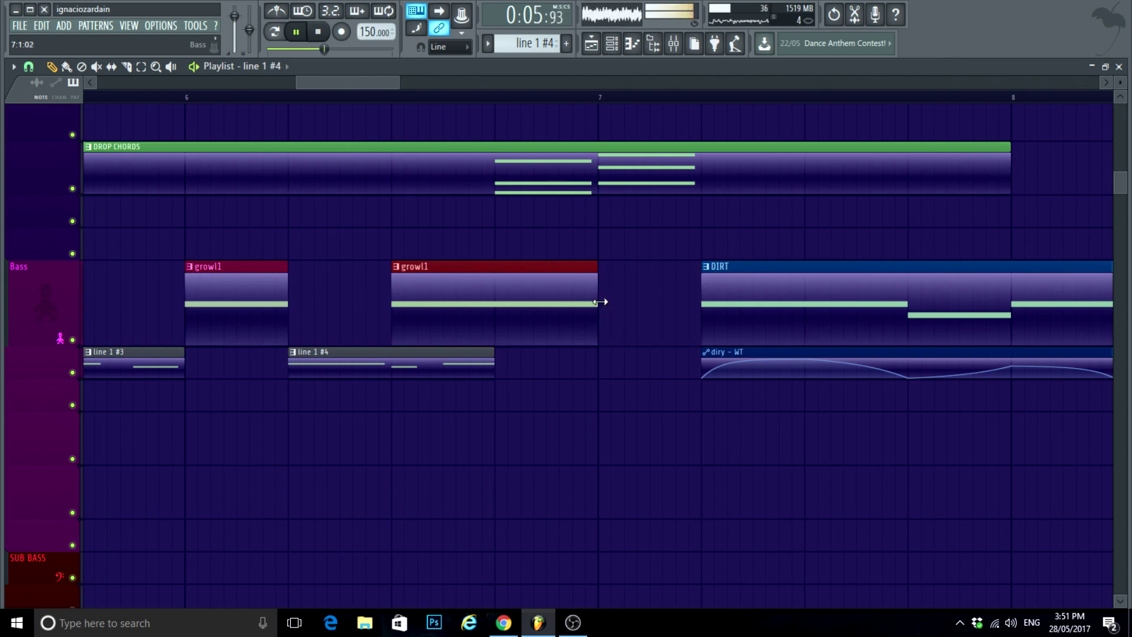
left_click_drag(389, 267, 478, 282)
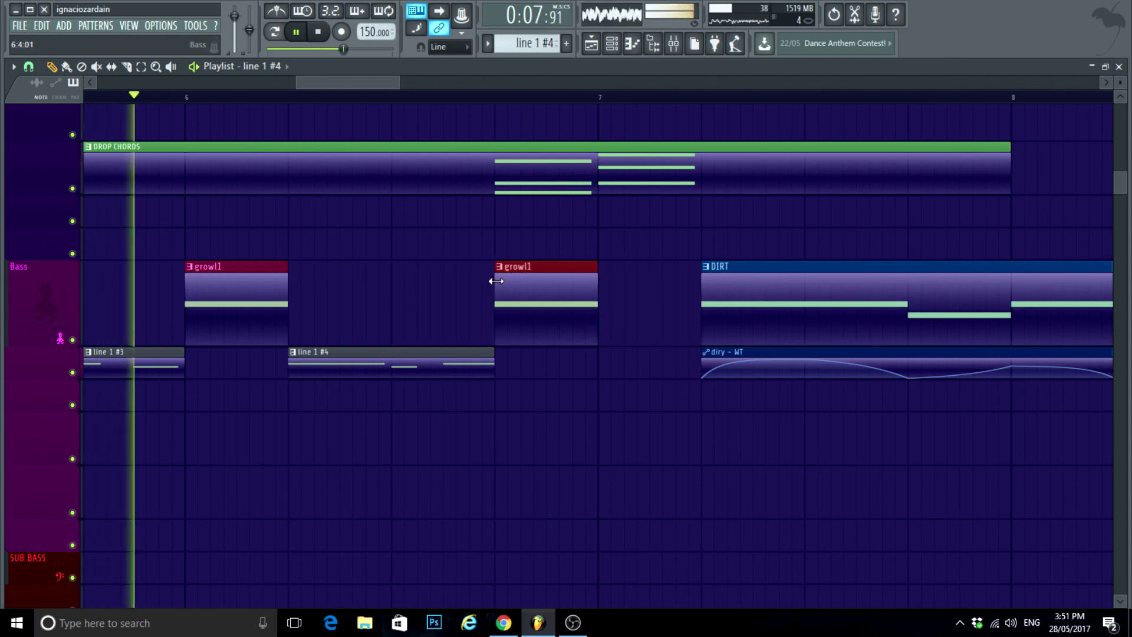
scroll(639, 406, "up", 2)
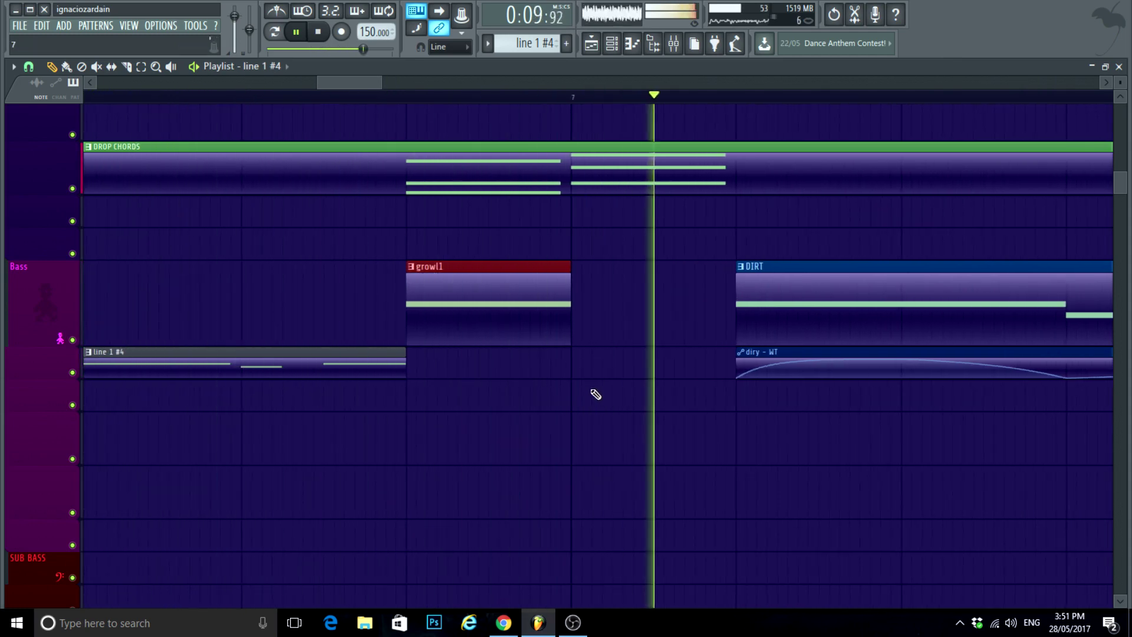
scroll(590, 389, "down", 3)
scroll(554, 384, "up", 2)
scroll(564, 470, "down", 2)
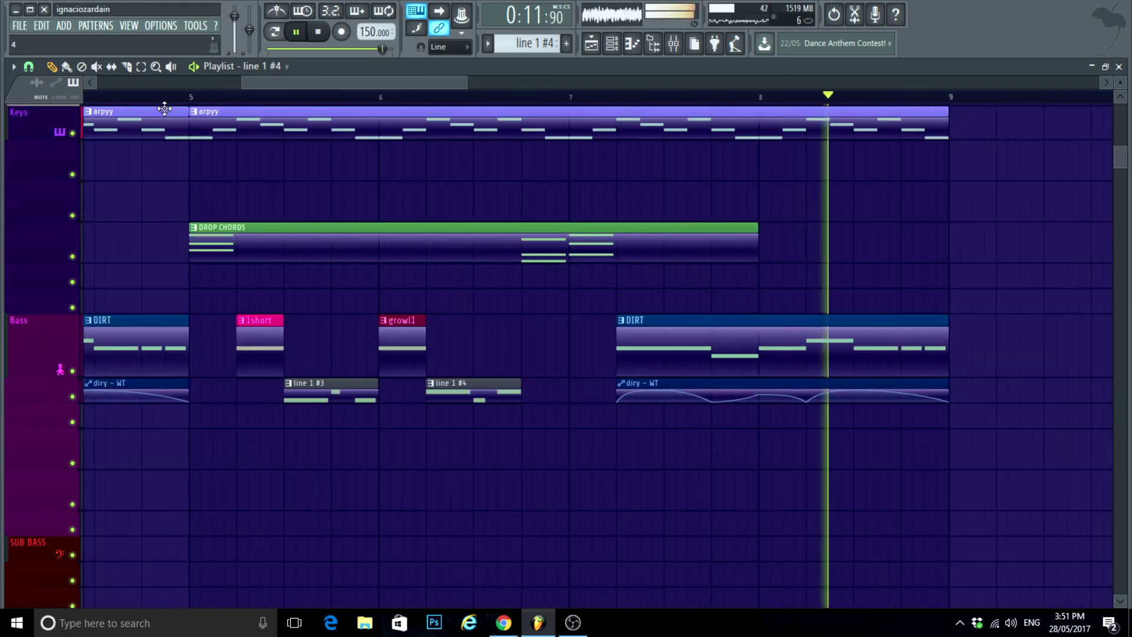
Step: Make the DIRT clip at bar 7 a unique pattern and open its notes
scroll(434, 424, "down", 3)
scroll(713, 457, "up", 1)
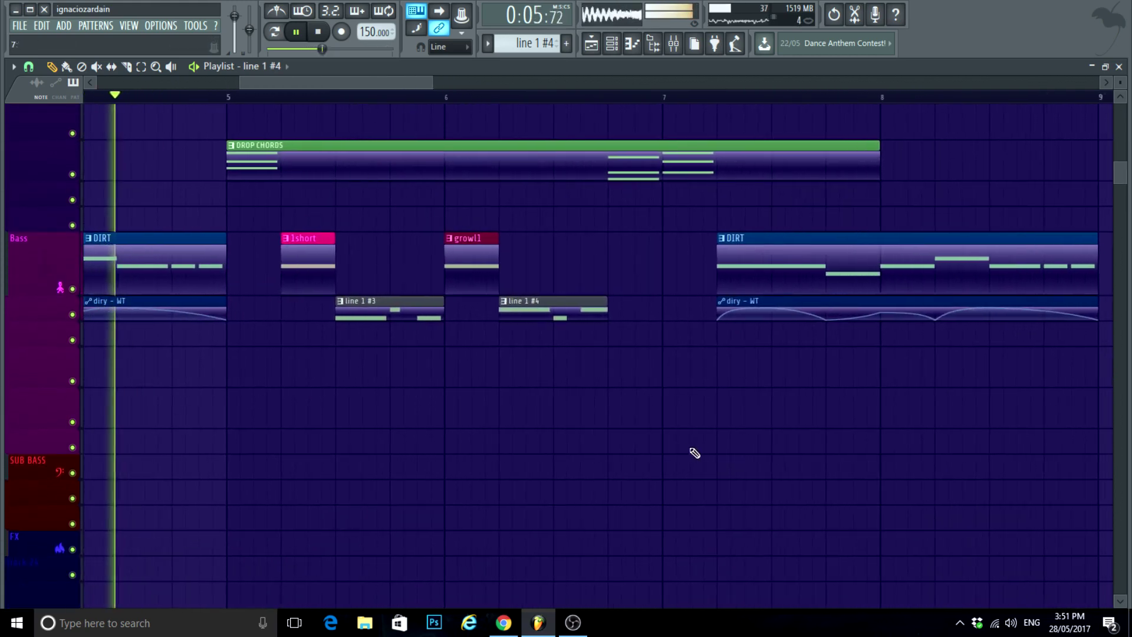
scroll(649, 453, "up", 1)
scroll(884, 466, "down", 1)
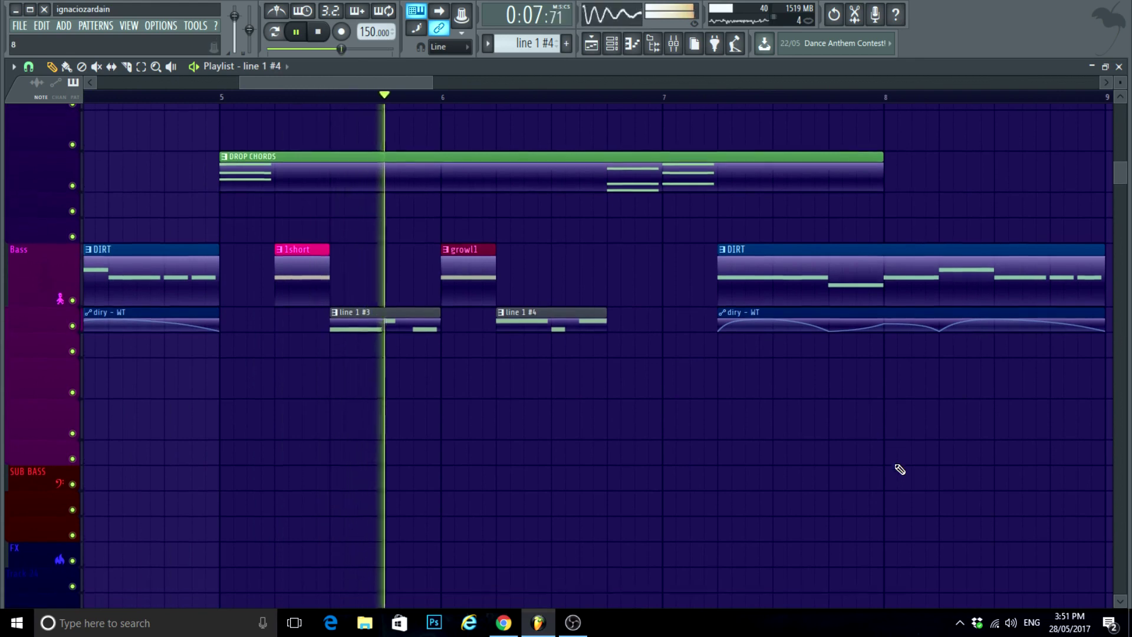
scroll(899, 469, "up", 4)
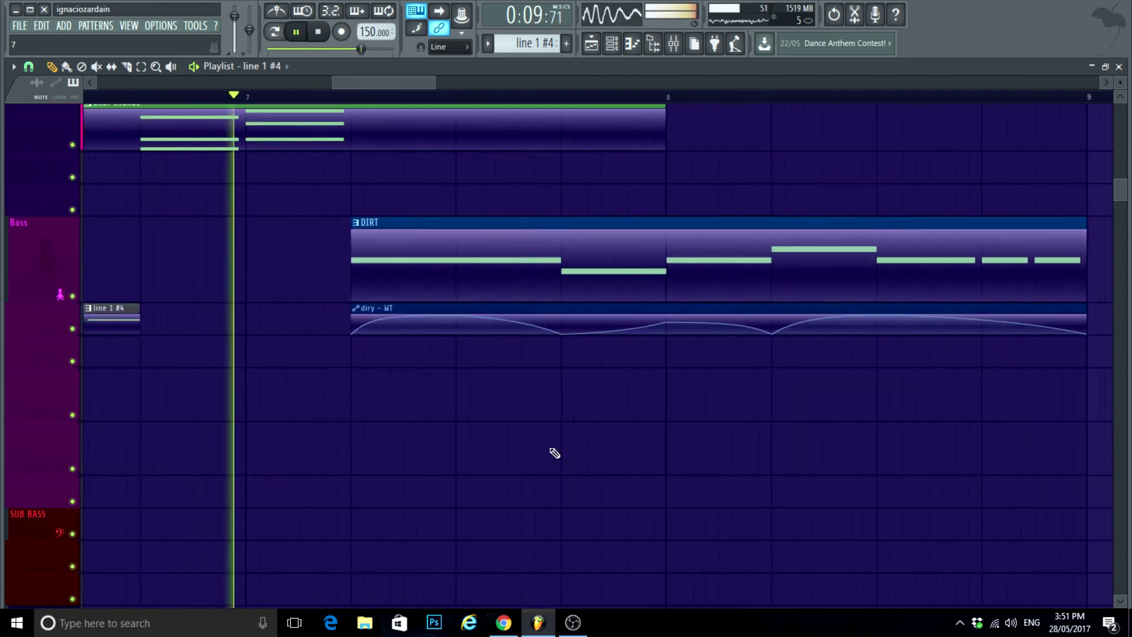
left_click(354, 222)
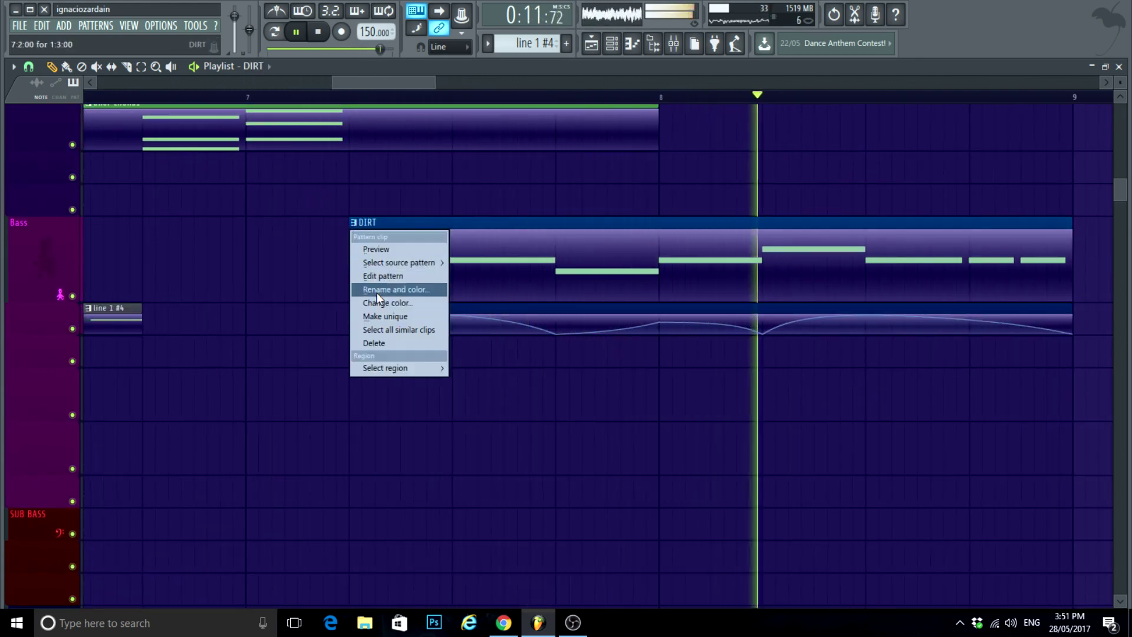
left_click(376, 315)
double_click(409, 268)
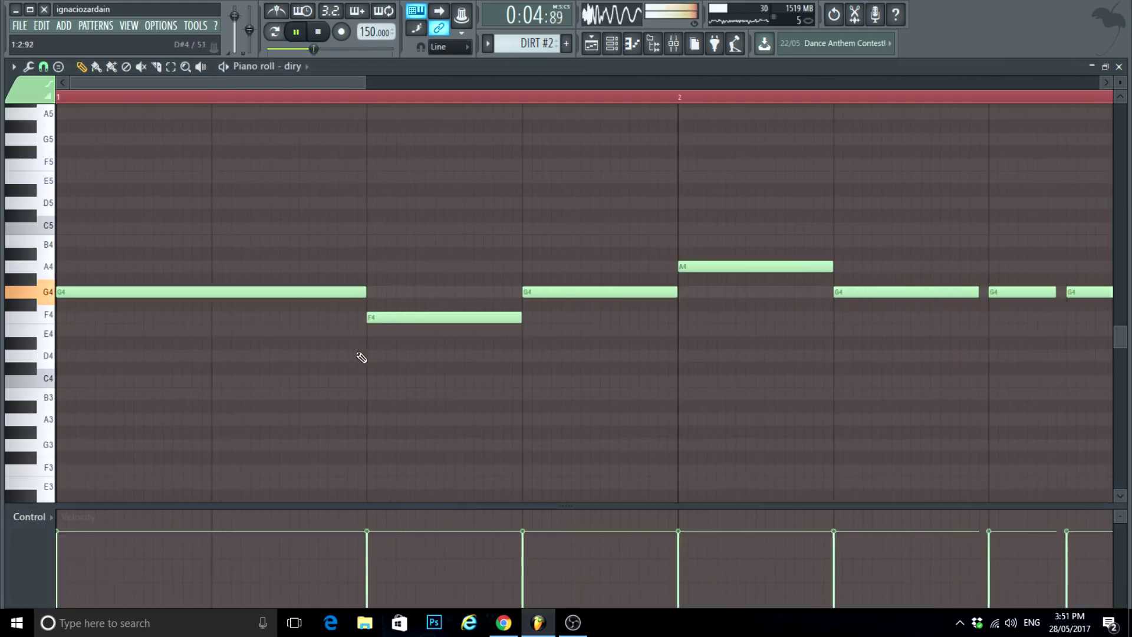
Step: Examine the notes of the DIRT #2 pattern while it plays and return to the playlist
scroll(361, 357, "down", 3)
scroll(197, 326, "down", 2)
scroll(153, 290, "up", 2)
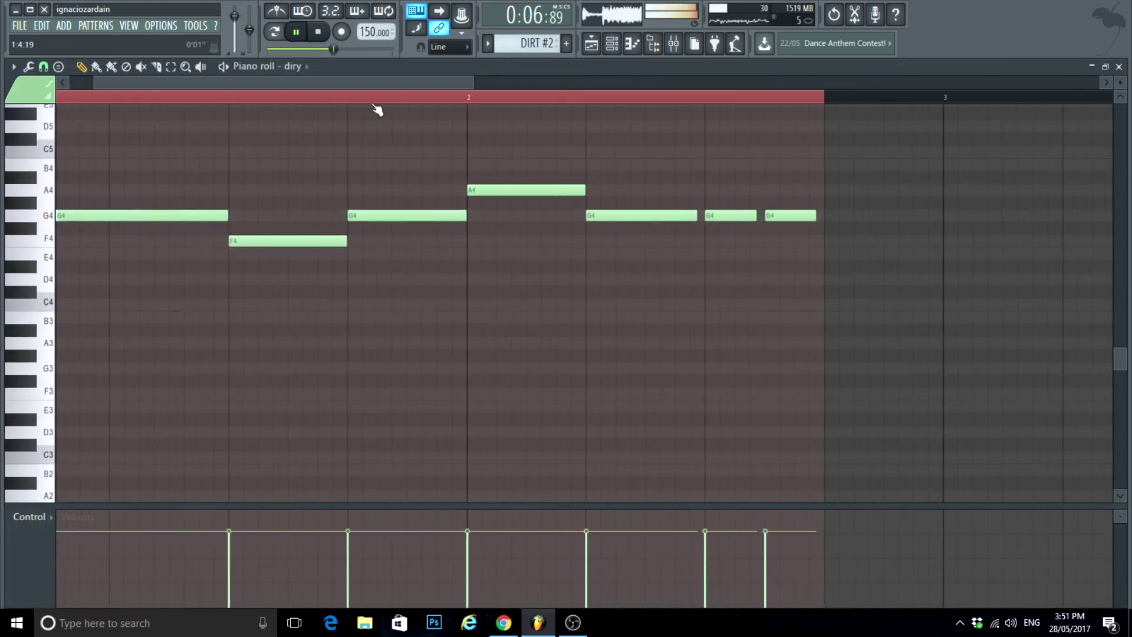
scroll(139, 106, "up", 2)
left_click(619, 45)
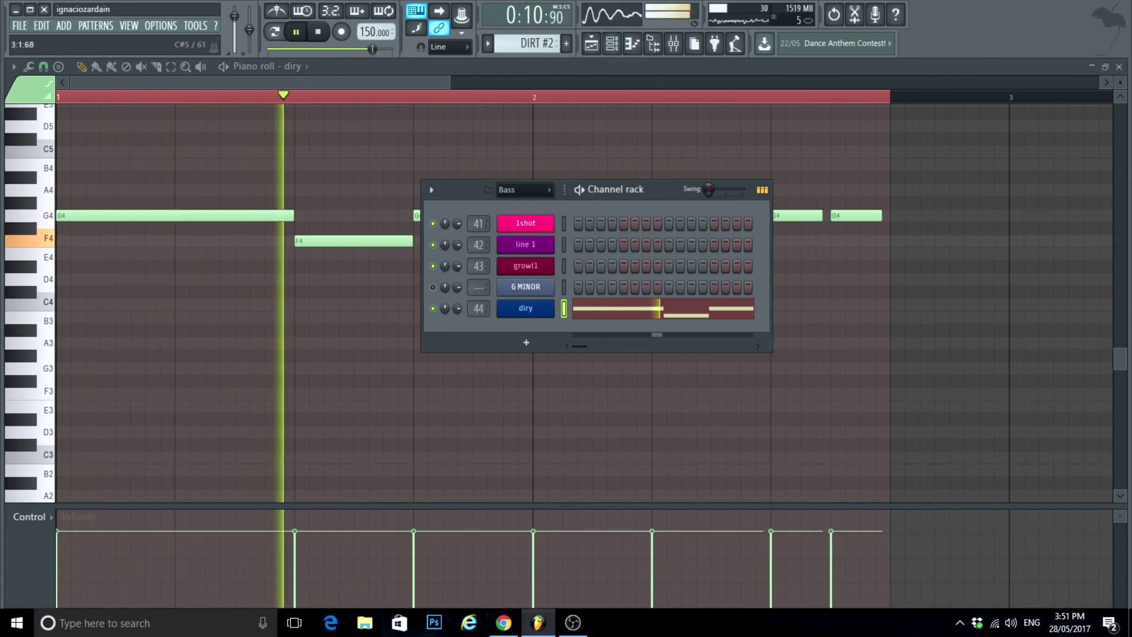
key("F5")
key("F6")
Step: Listen to the looped eight-bar arrangement in the playlist and open the mixer
scroll(649, 454, "down", 4)
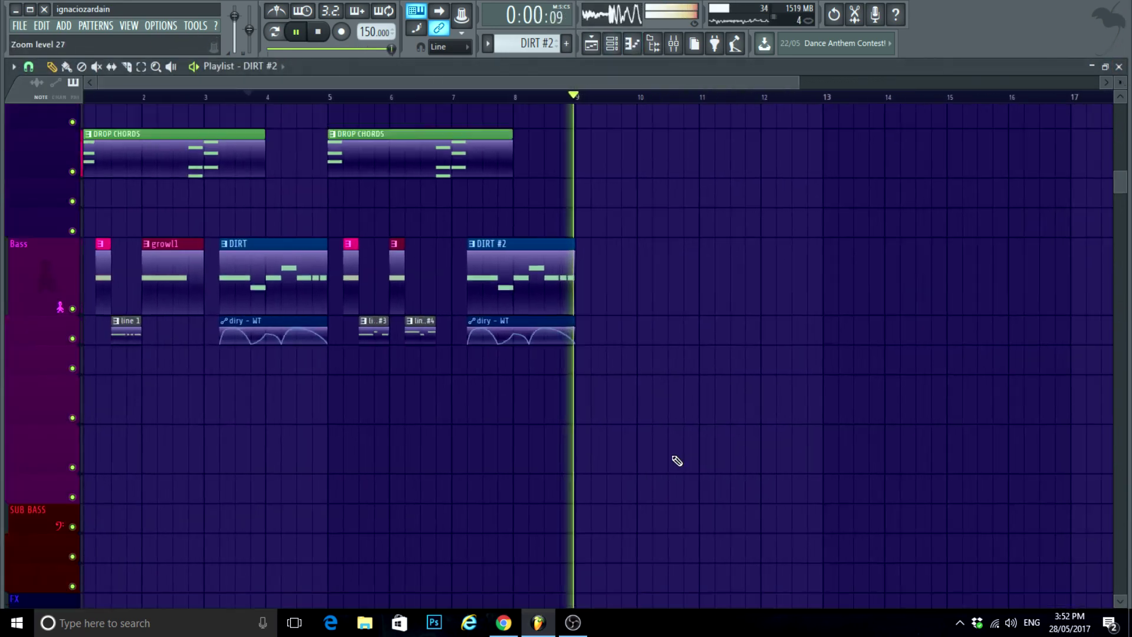
scroll(681, 459, "up", 3)
scroll(236, 524, "up", 3)
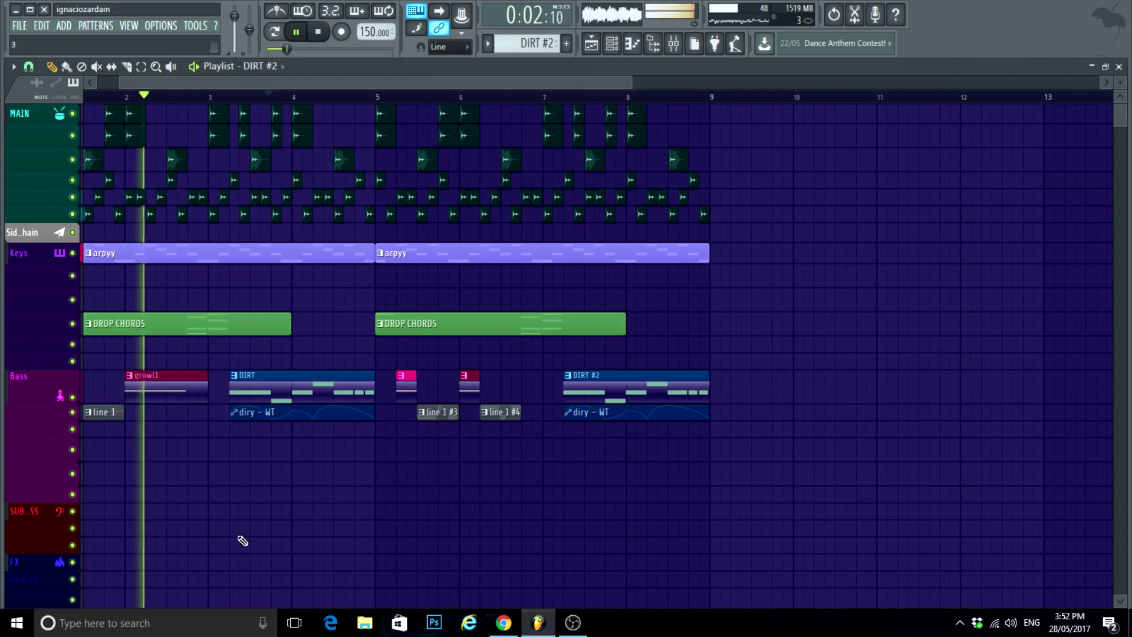
left_click(611, 43)
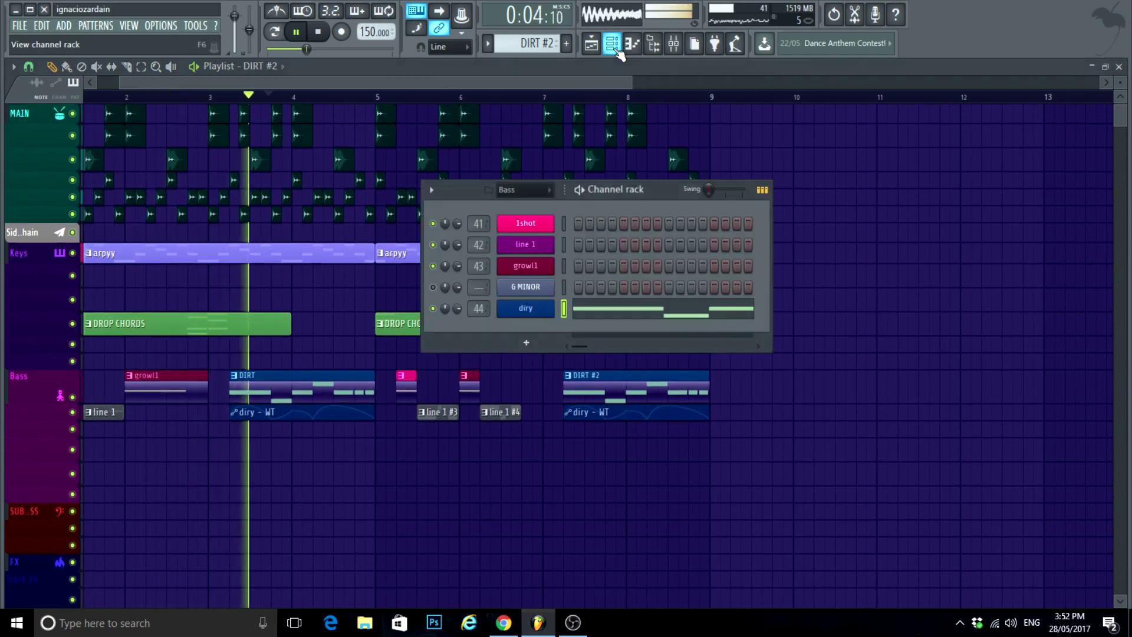
key("F9")
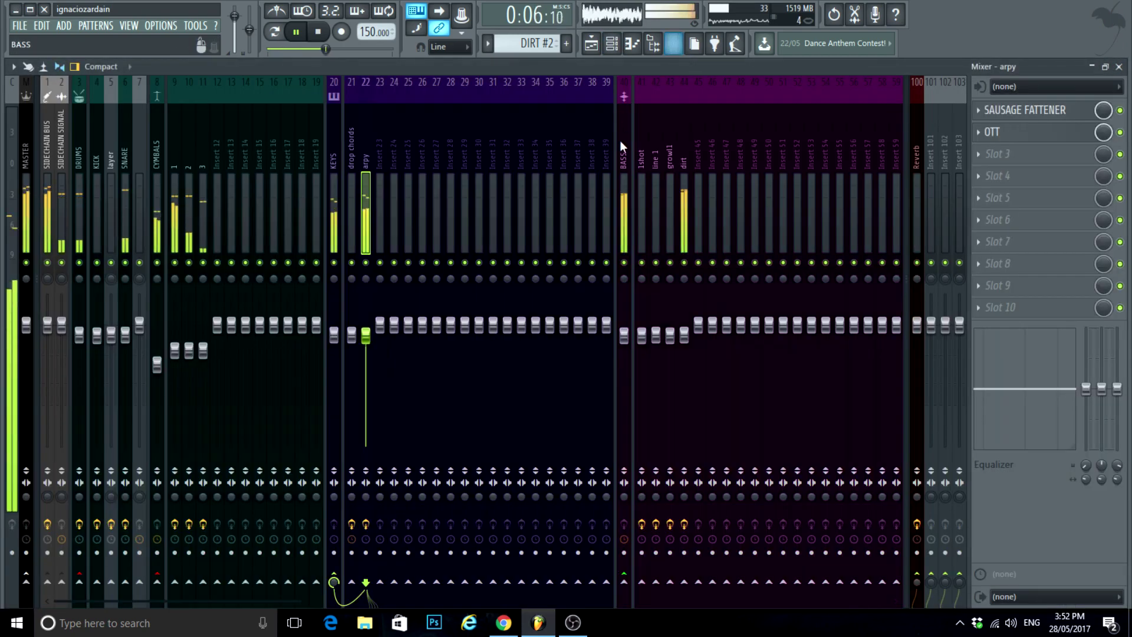
Step: Set the Fatness of the dirt track's SAUSAGE FATTENER to 5.0 % and return to the playlist
left_click(683, 164)
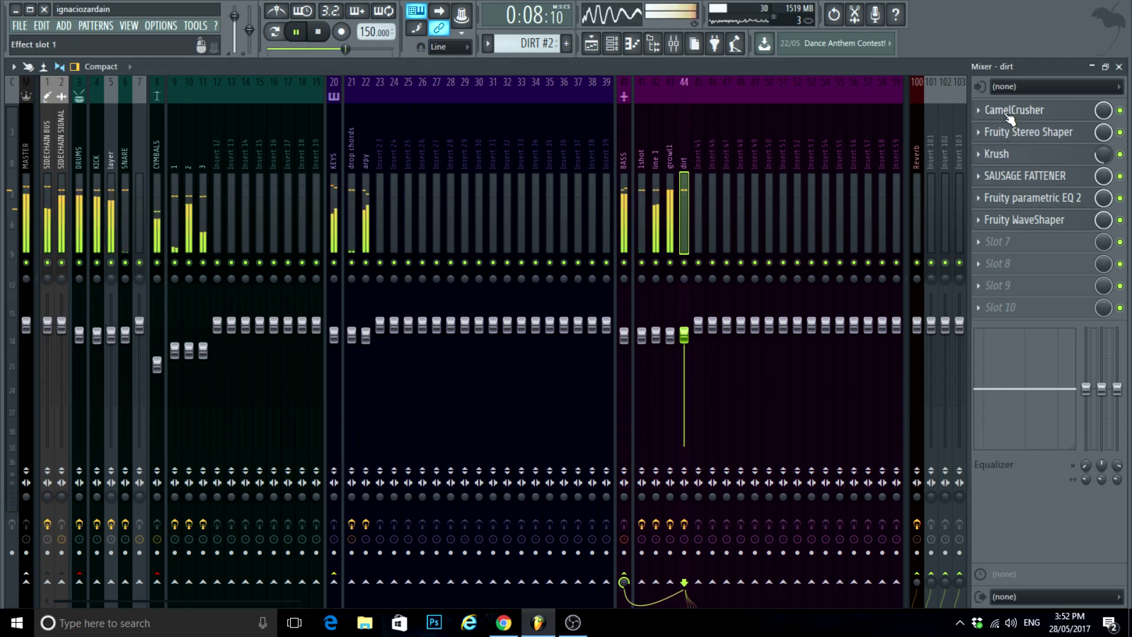
left_click(1013, 176)
left_click_drag(366, 325, 365, 322)
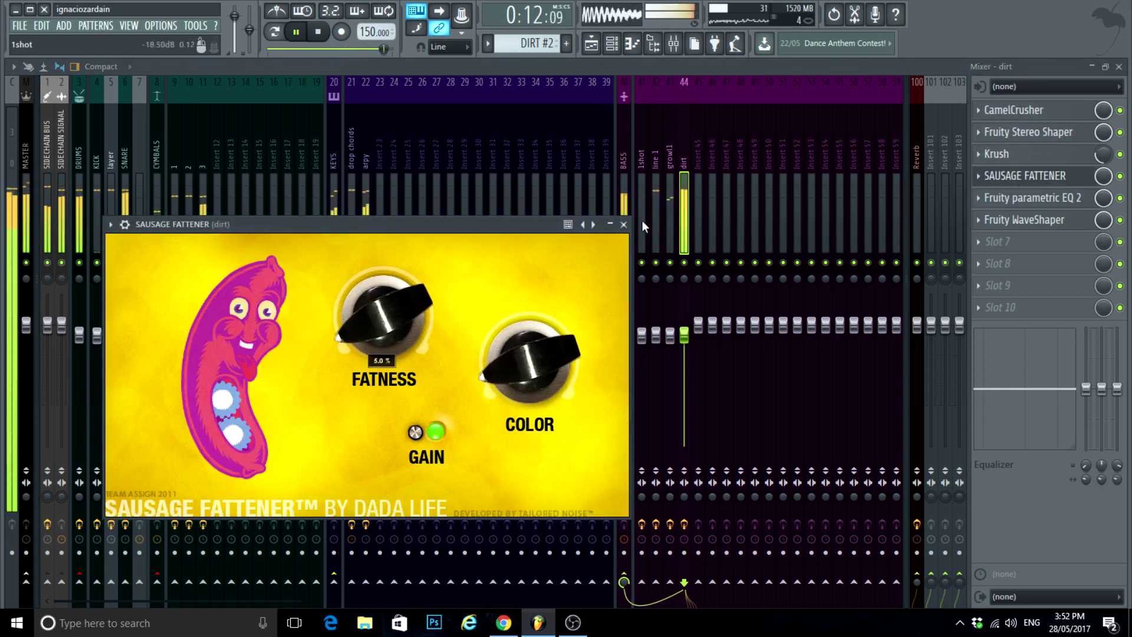
left_click(623, 224)
key("F5")
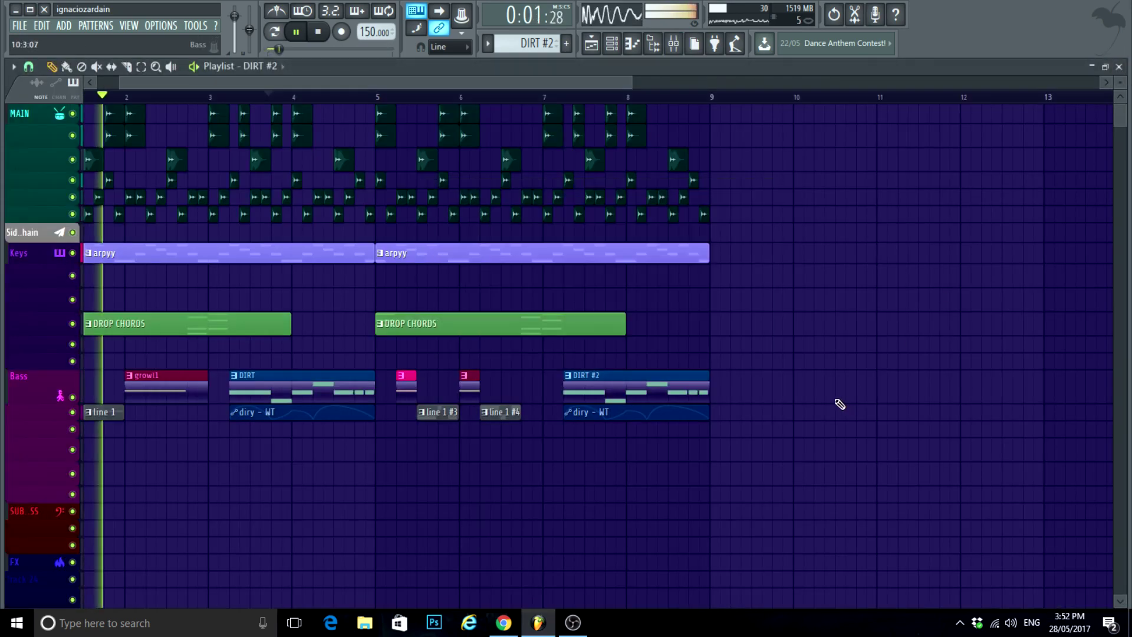
Step: Play the second half of the arrangement from bar 5 and examine the bass clips up to DIRT #2
key("space")
scroll(619, 495, "down", 2)
scroll(662, 457, "up", 5)
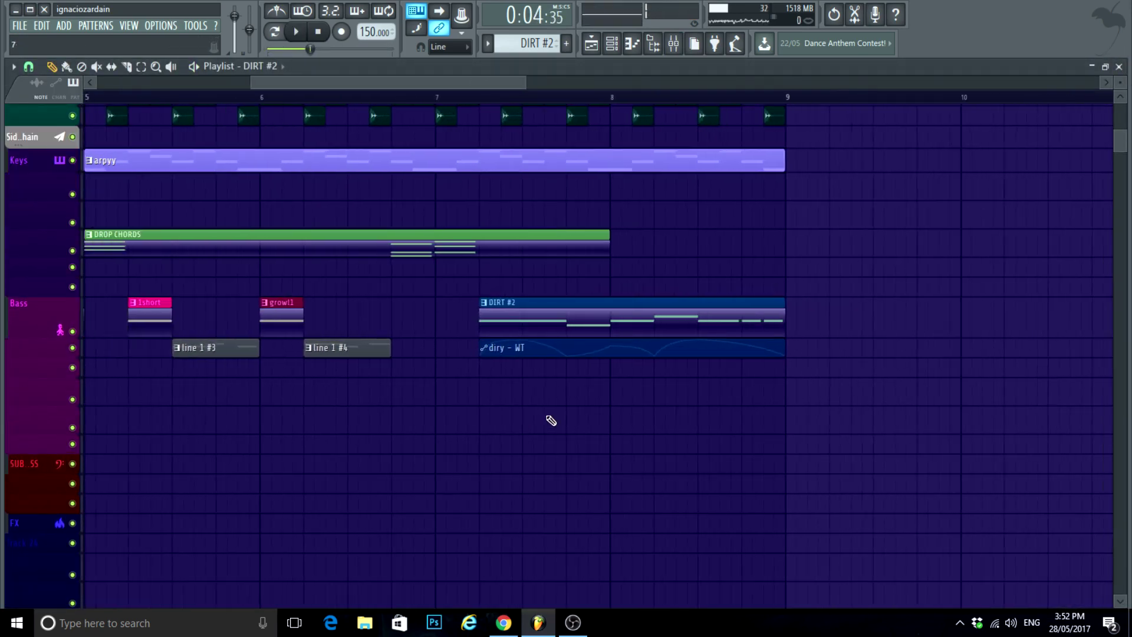
scroll(549, 421, "down", 1)
left_click(213, 97)
key("space")
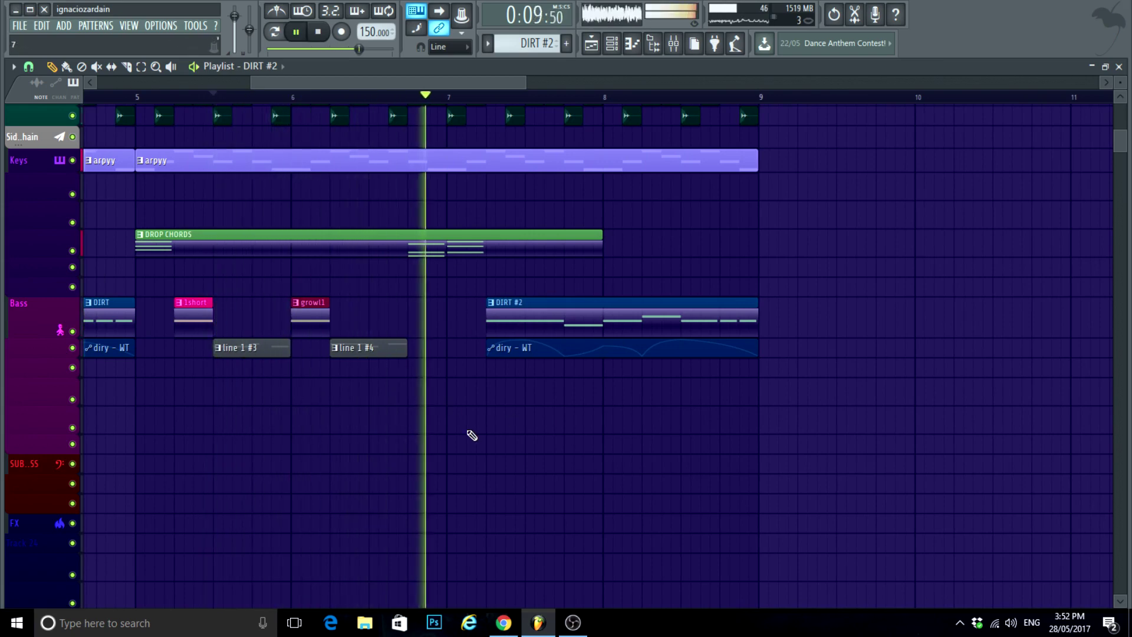
scroll(475, 427, "up", 3)
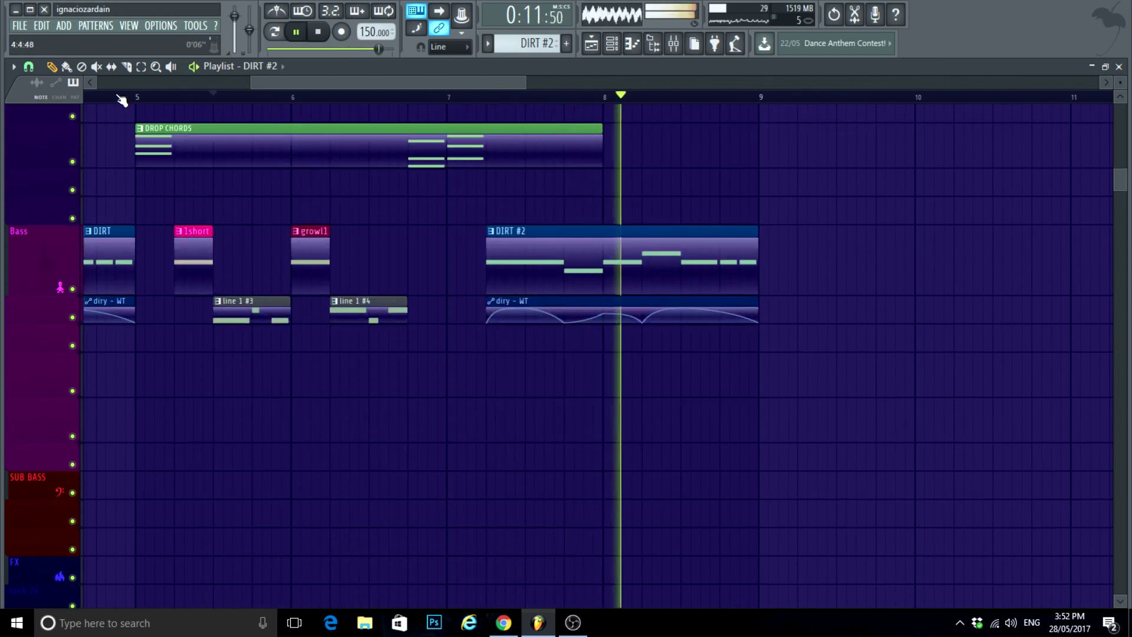
scroll(582, 365, "up", 5)
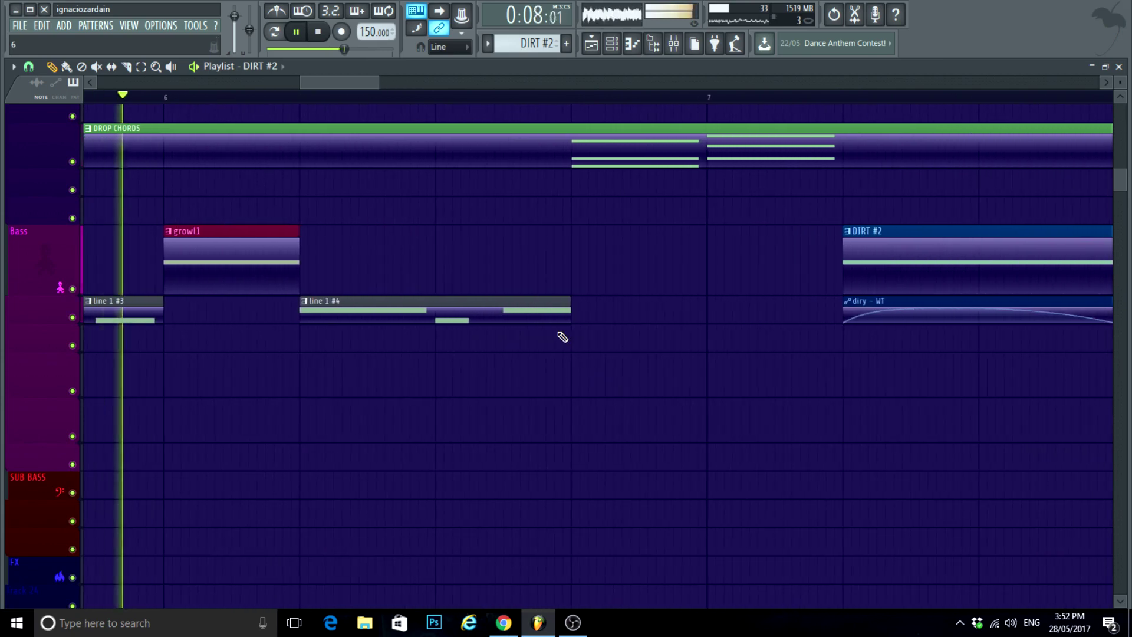
scroll(305, 394, "down", 3)
scroll(305, 393, "down", 4)
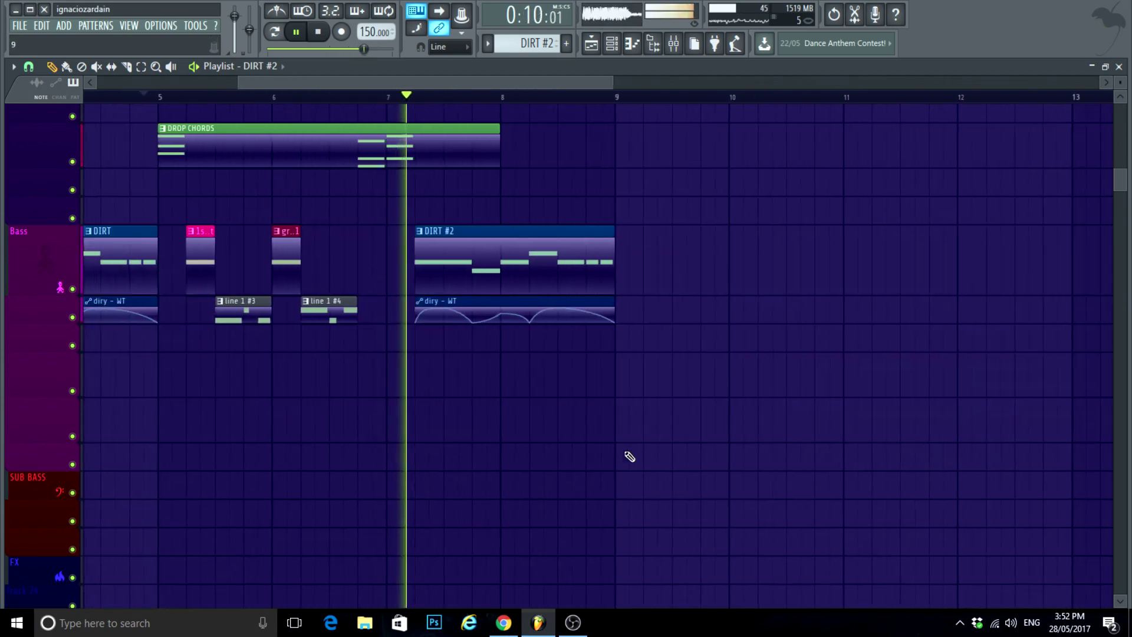
scroll(626, 457, "up", 2)
scroll(308, 379, "up", 5)
scroll(312, 354, "up", 1)
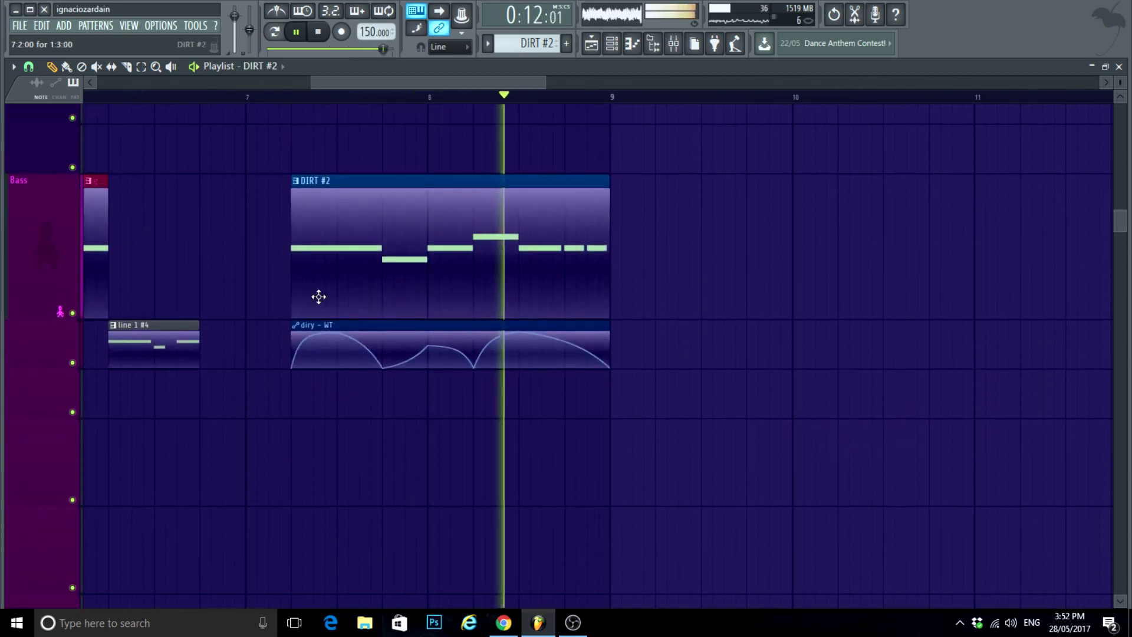
Step: Shorten the first G4 note of DIRT #2 to 0:0:90 and add an equal G4 note on the following beat
key("space")
double_click(302, 200)
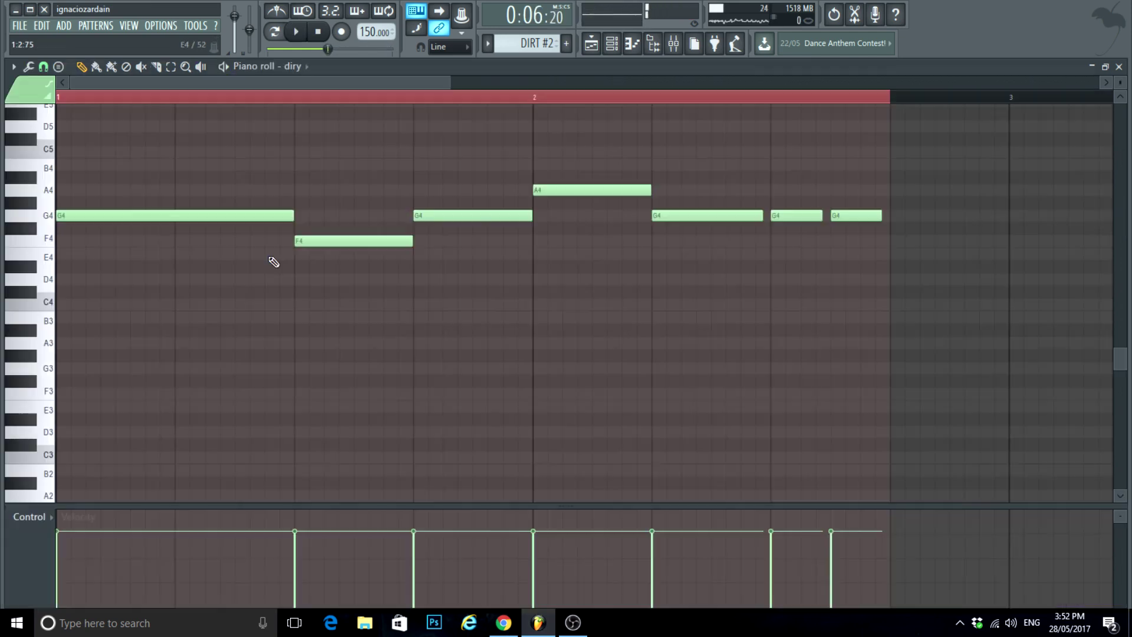
key("space")
left_click_drag(4, 275, 341, 275)
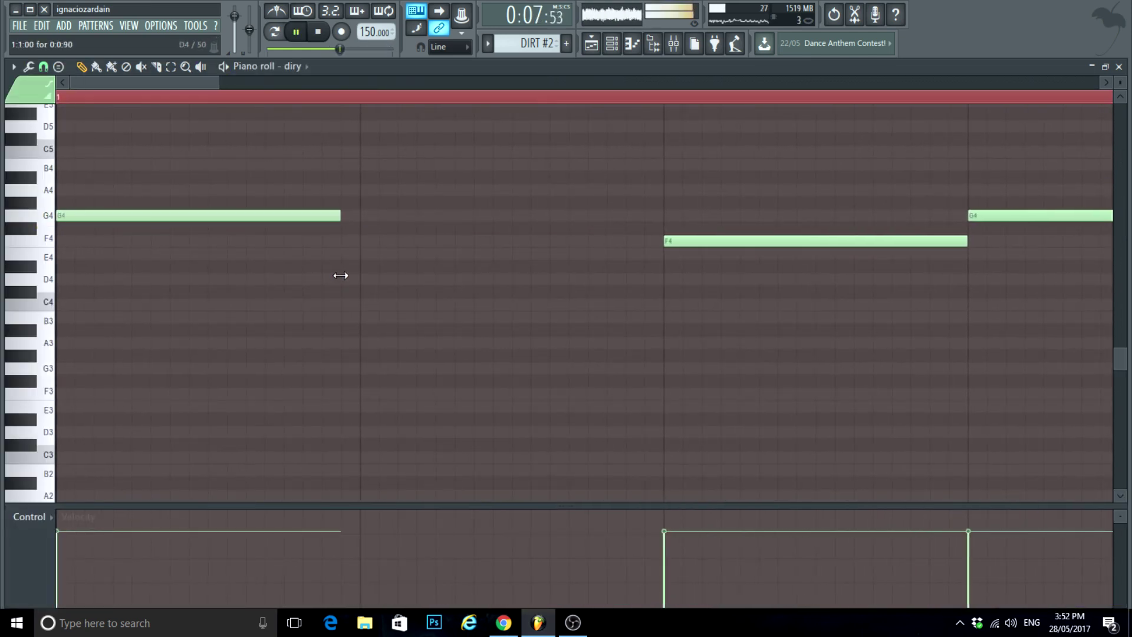
left_click(364, 217)
scroll(294, 278, "down", 3)
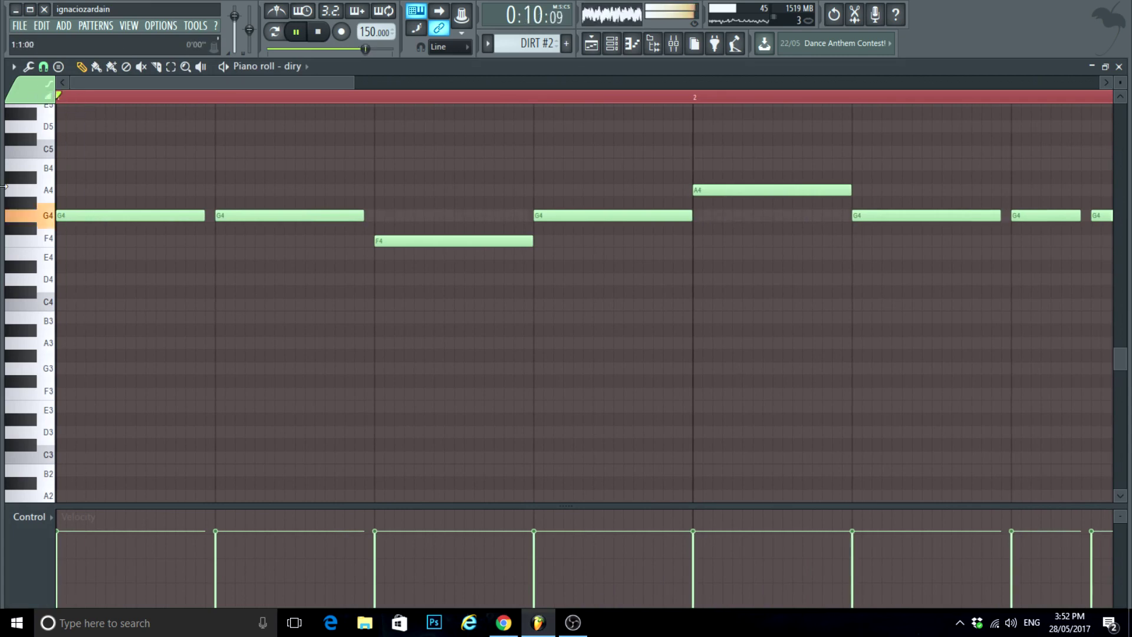
key("space")
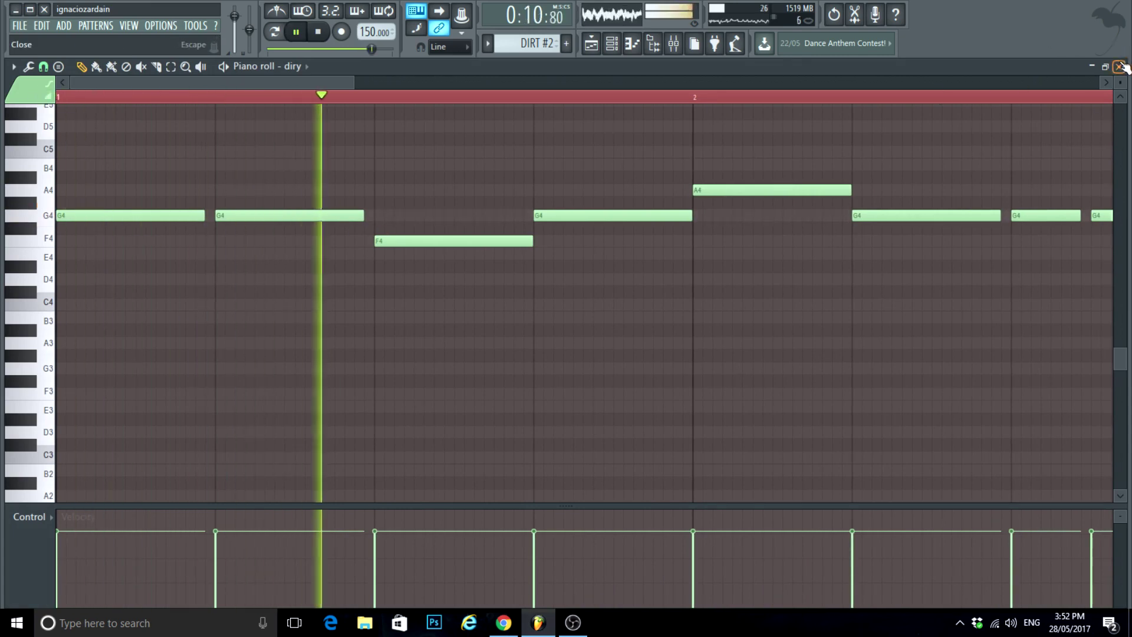
key("space")
key("F5")
Step: Make the diry - WT automation clip under DIRT #2 unique
scroll(498, 488, "up", 3)
right_click(287, 328)
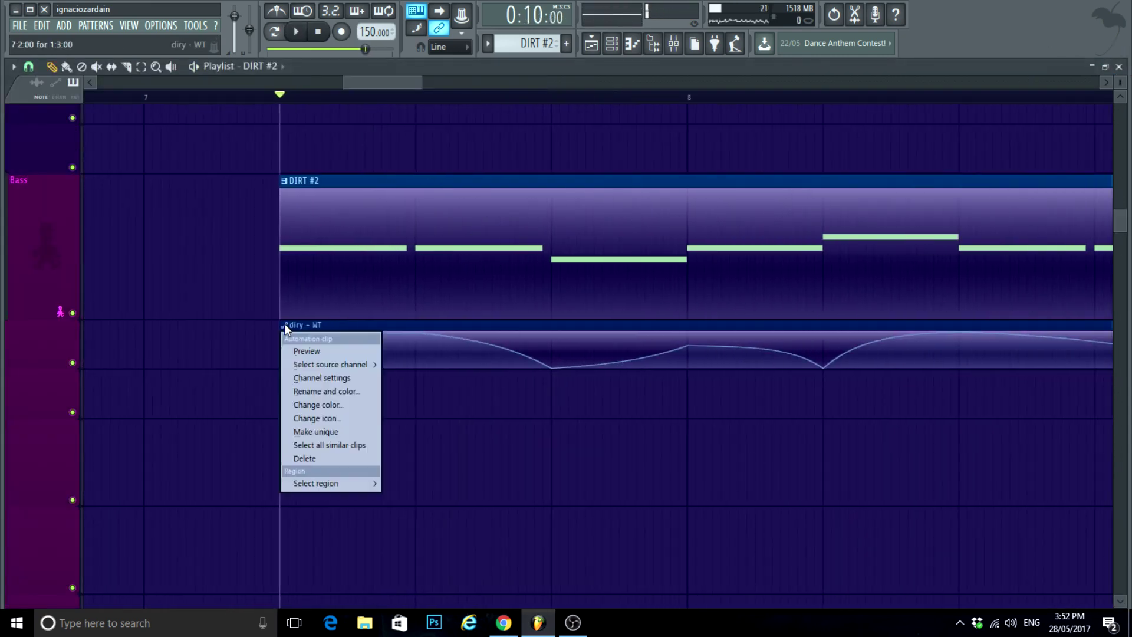
left_click(302, 431)
Step: Lower the diry - WT #2 automation to the minimum at 7:3:00 and bow the falling curve before it upward
scroll(313, 427, "up", 3)
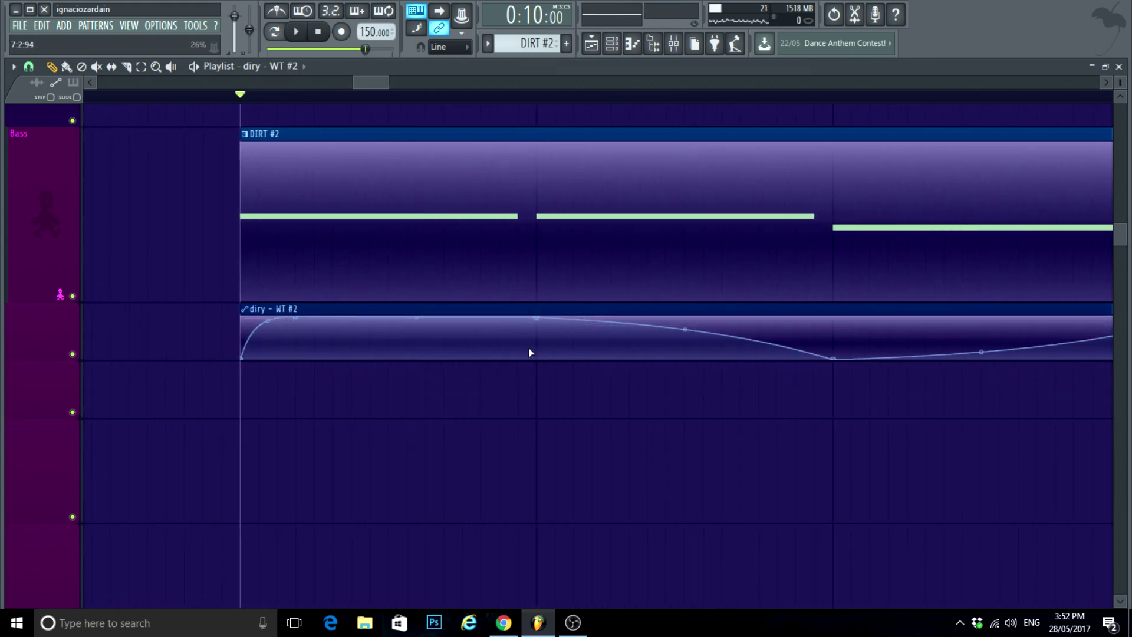
right_click(538, 318)
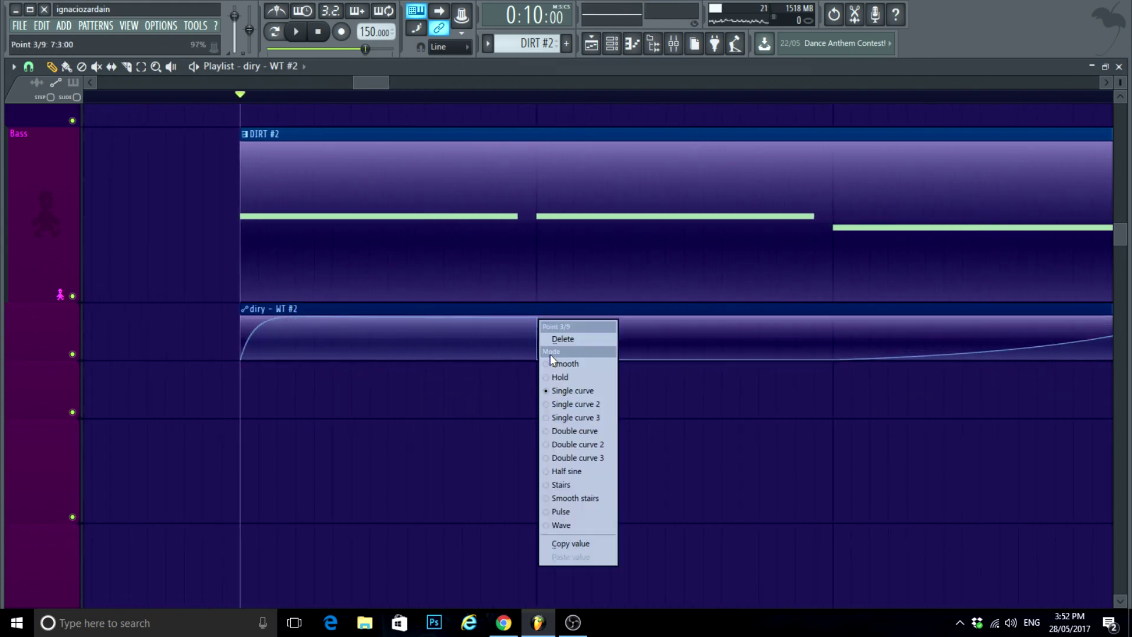
left_click(603, 343)
key("space")
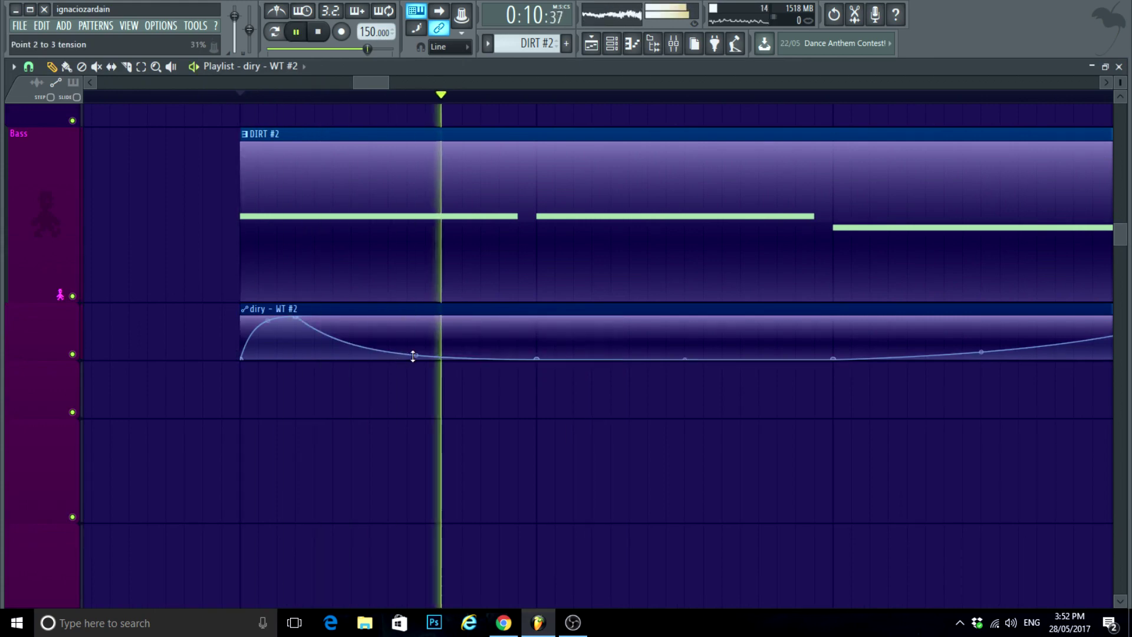
left_click_drag(414, 356, 413, 324)
key("space")
key("space")
scroll(260, 281, "down", 3)
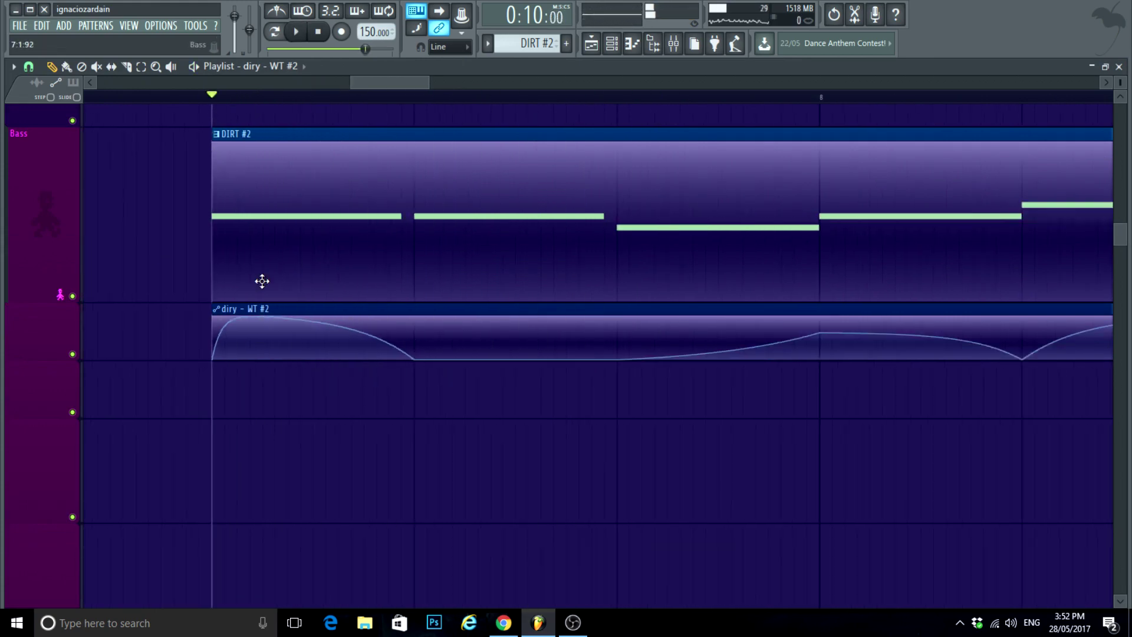
key("space")
key("space")
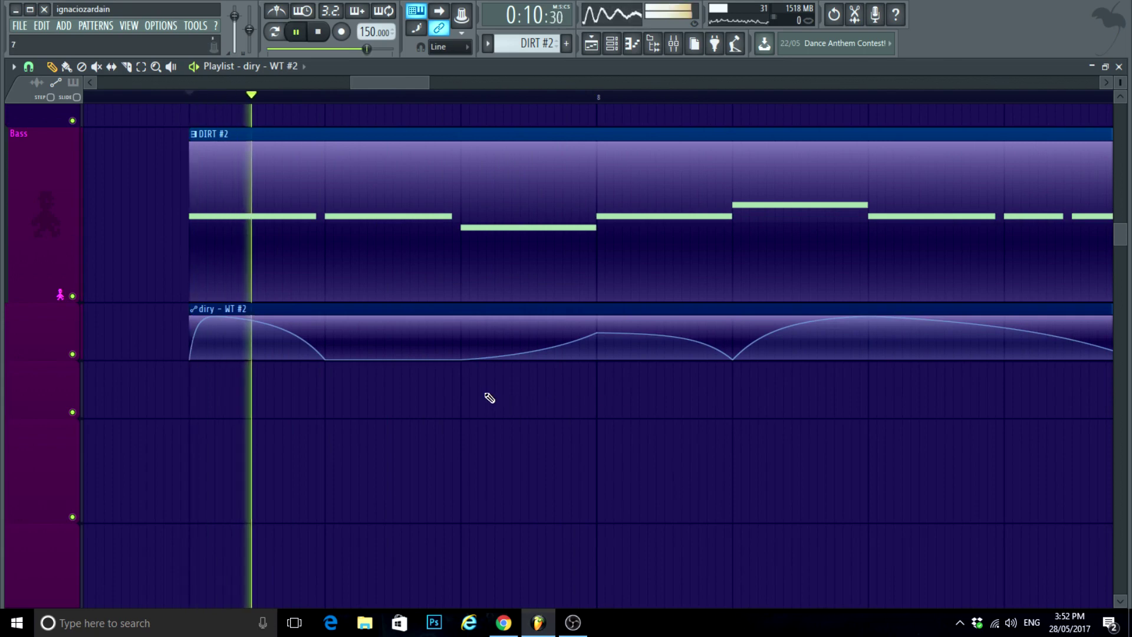
Step: Make the diry - WT #2 automation jump to maximum on beat 4 of bar 7 and fall in a bowed curve to zero
scroll(486, 392, "up", 3)
key("space")
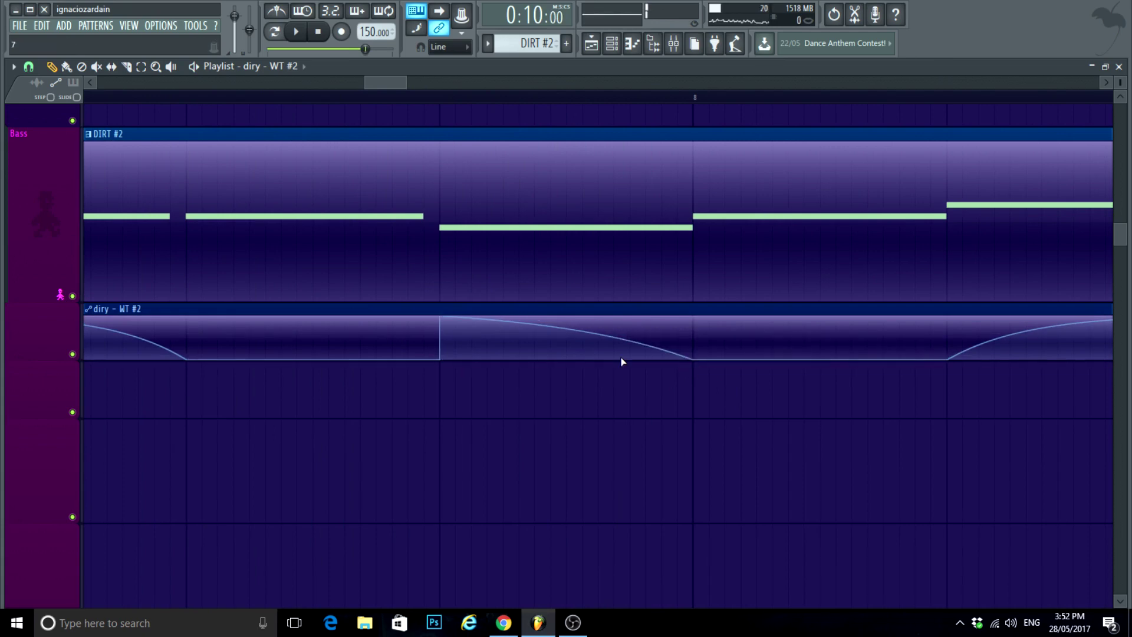
left_click_drag(566, 327, 566, 318)
scroll(456, 408, "down", 5)
key("space")
scroll(713, 415, "up", 1)
key("space")
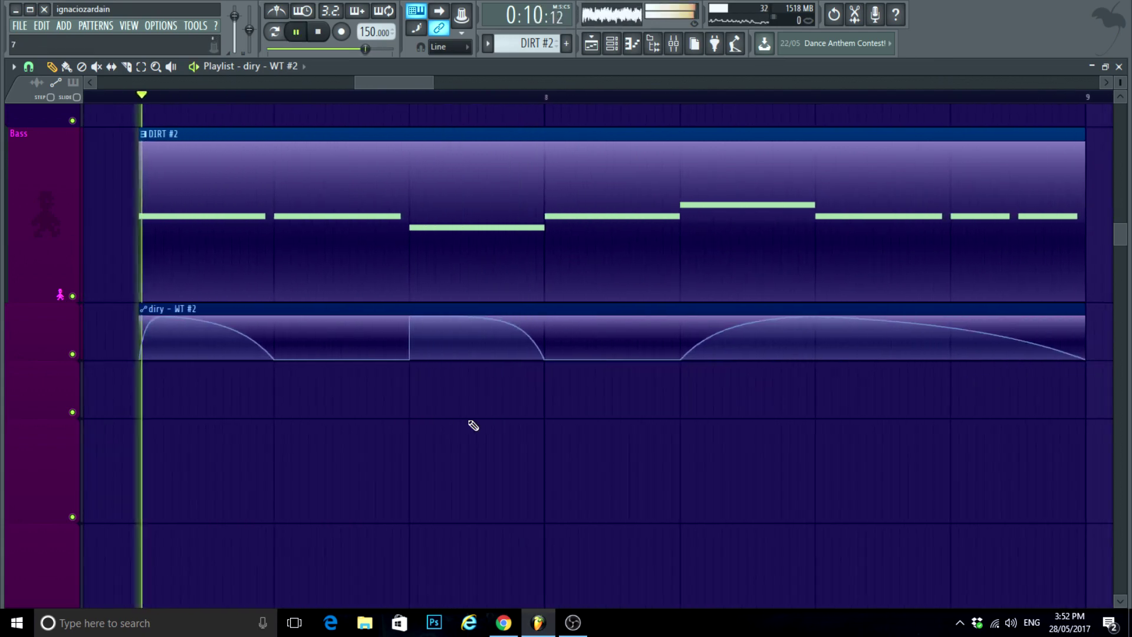
Step: End the first fall halfway through beat 4 of bar 7 and add a second automation peak of 65% at 7:4:72
scroll(465, 422, "up", 5)
right_click(508, 343)
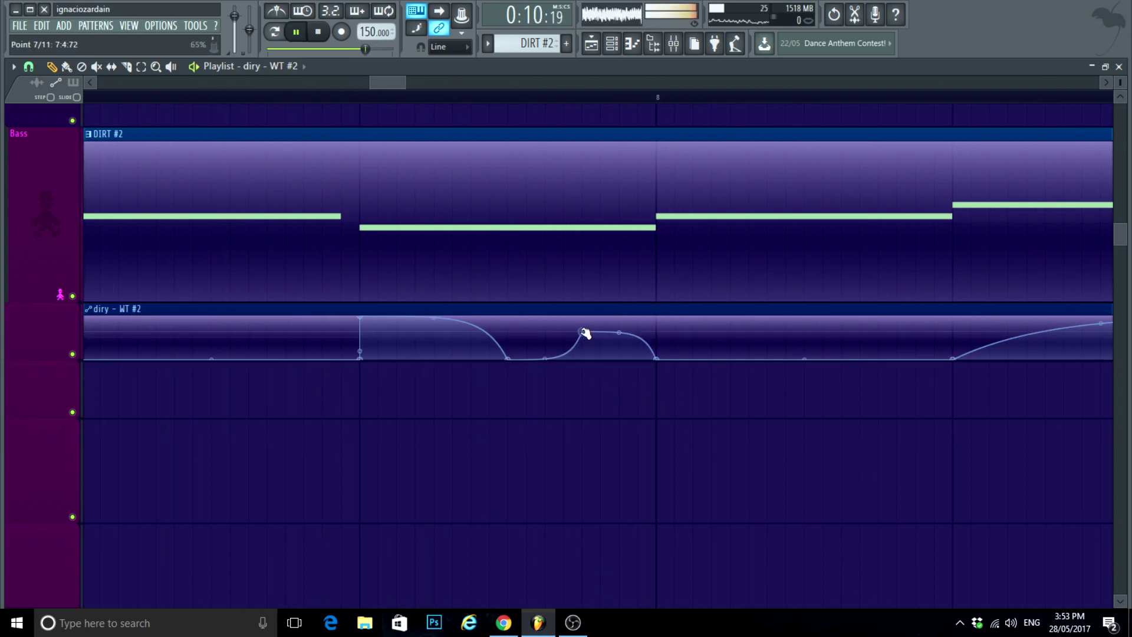
scroll(725, 382, "up", 2)
key("space")
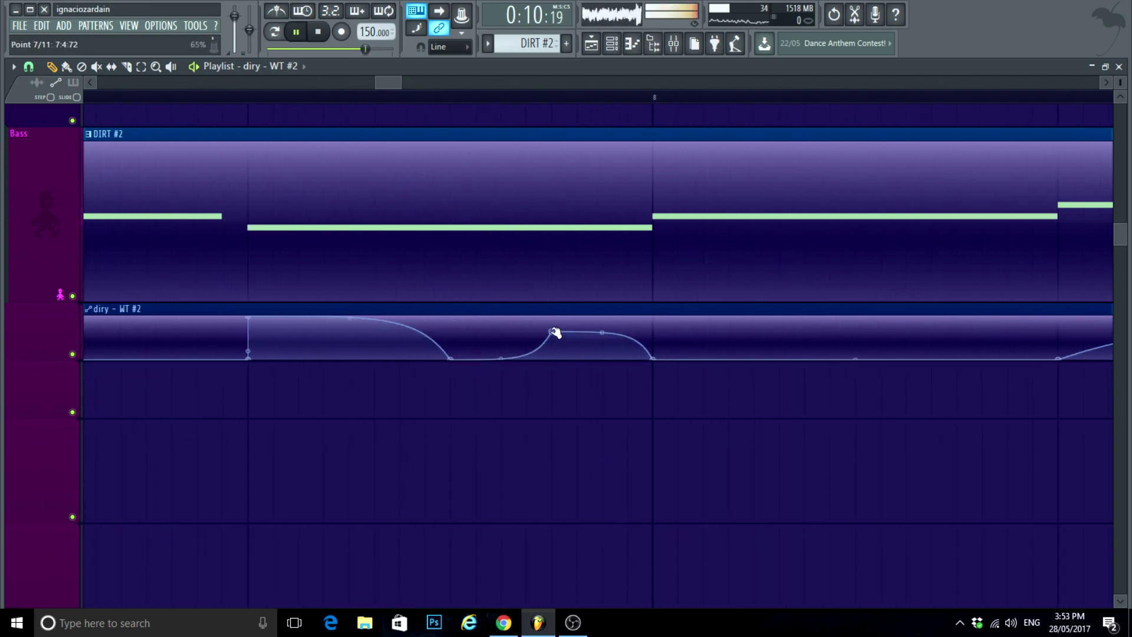
Step: Add two quick automation peaks at maximum within the first beat of bar 8, each falling to zero
scroll(550, 425, "down", 3)
scroll(525, 430, "up", 2)
key("space")
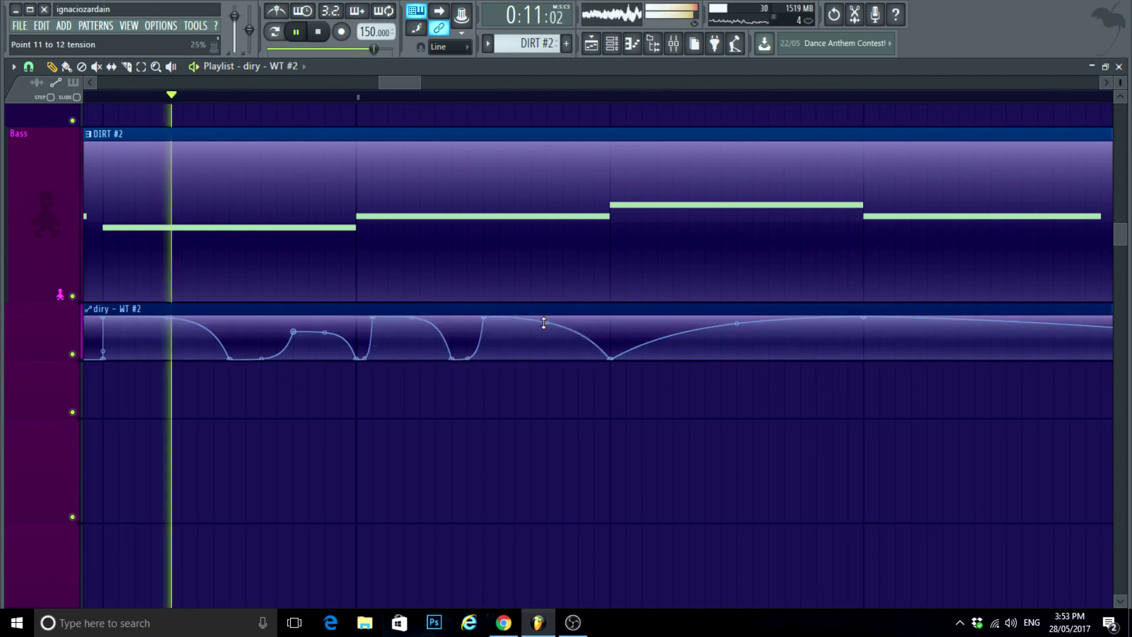
Step: Check the closing notes of DIRT #2 against its automation and return to the playlist
scroll(677, 465, "down", 2)
scroll(755, 434, "up", 2)
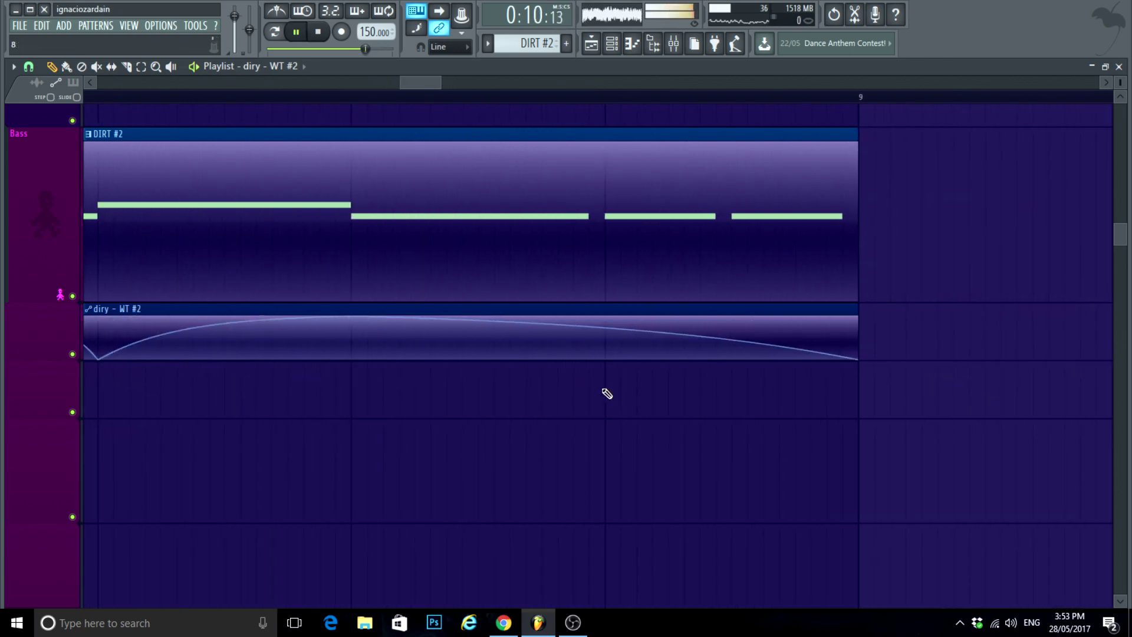
double_click(518, 271)
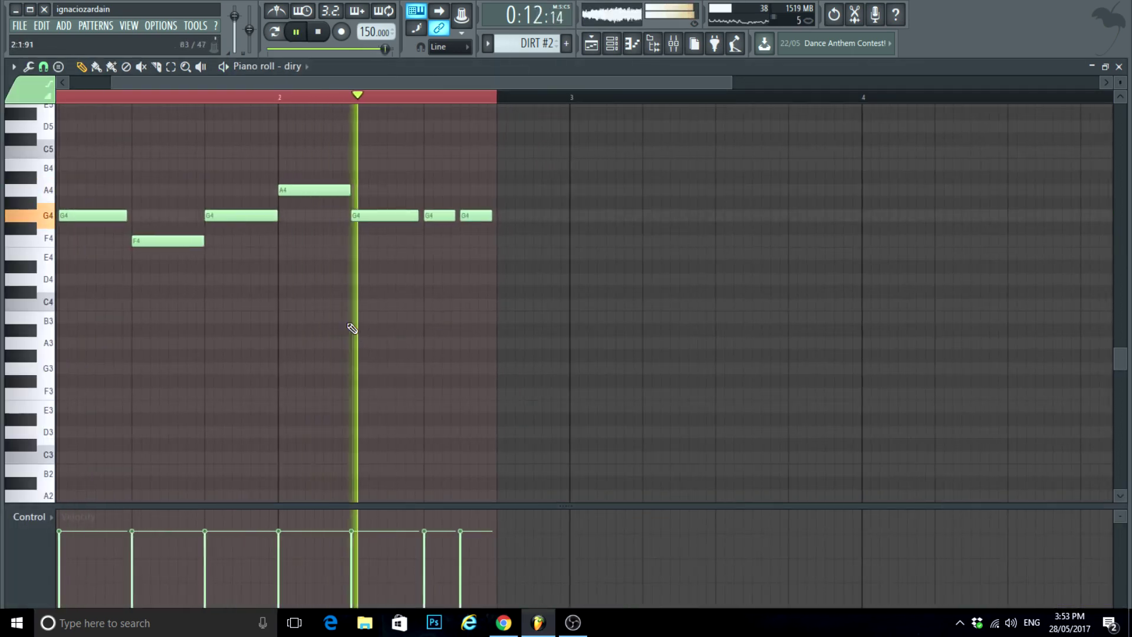
key("space")
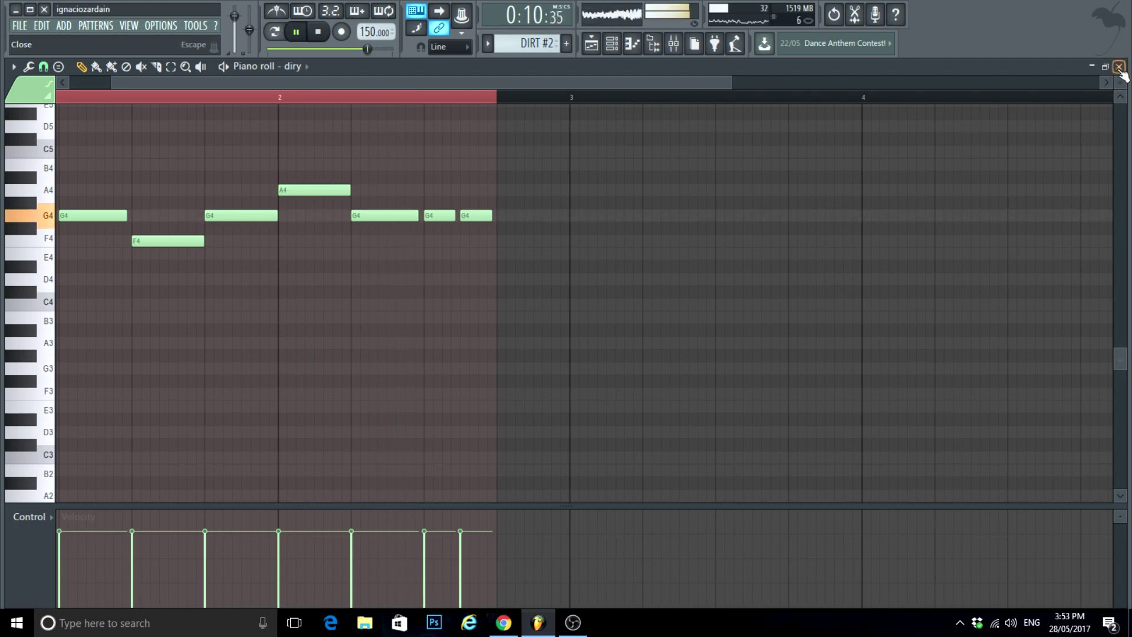
left_click(1119, 67)
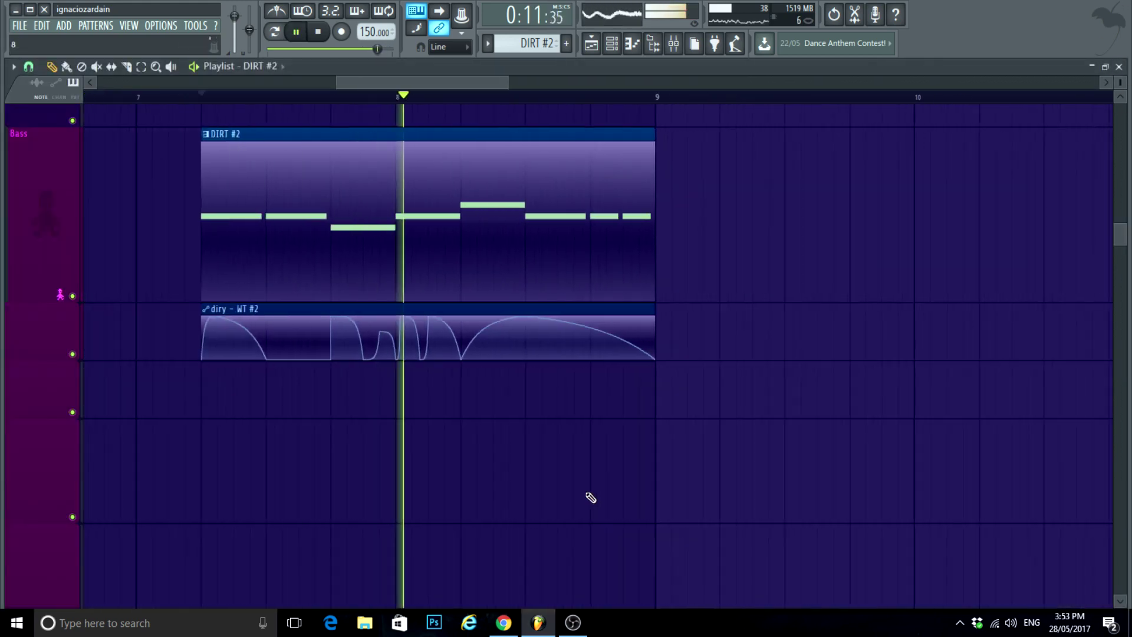
Step: Drop the diry - WT #2 automation to zero at beat 3 of bar 8 and raise it to a peak at beat 4
scroll(597, 474, "up", 4)
key("space")
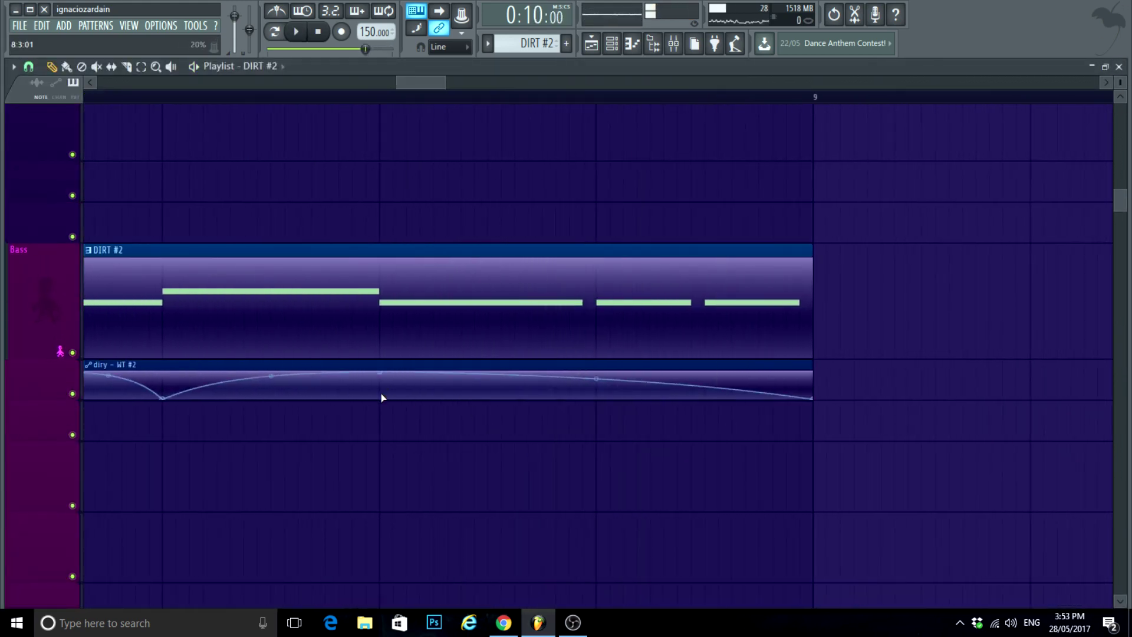
left_click_drag(381, 395, 379, 412)
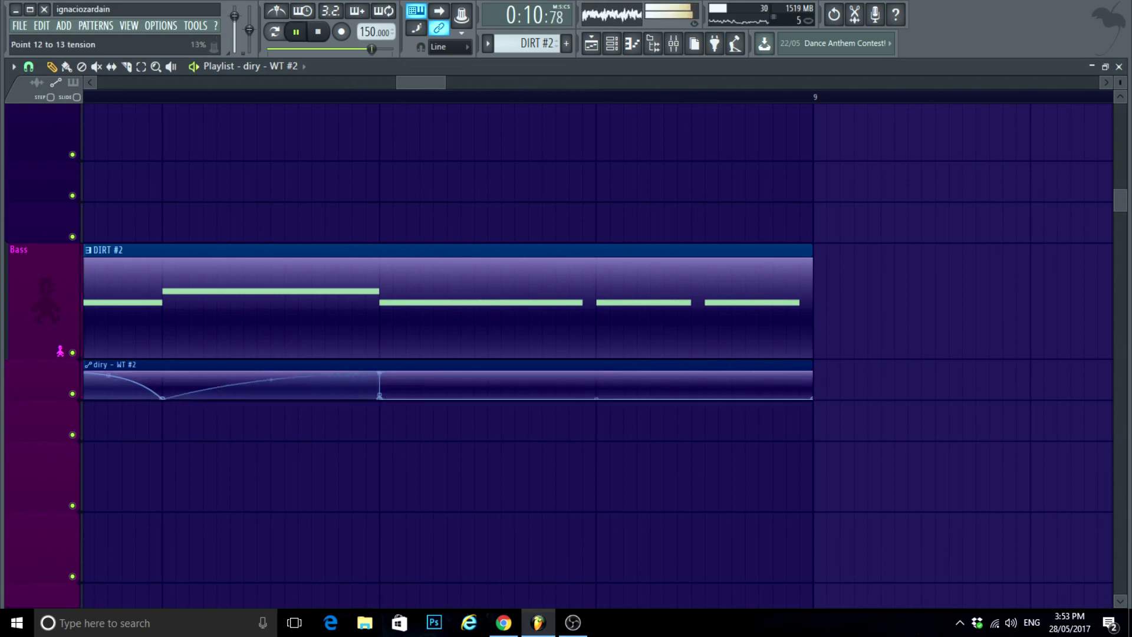
left_click_drag(594, 393, 596, 374)
key("space")
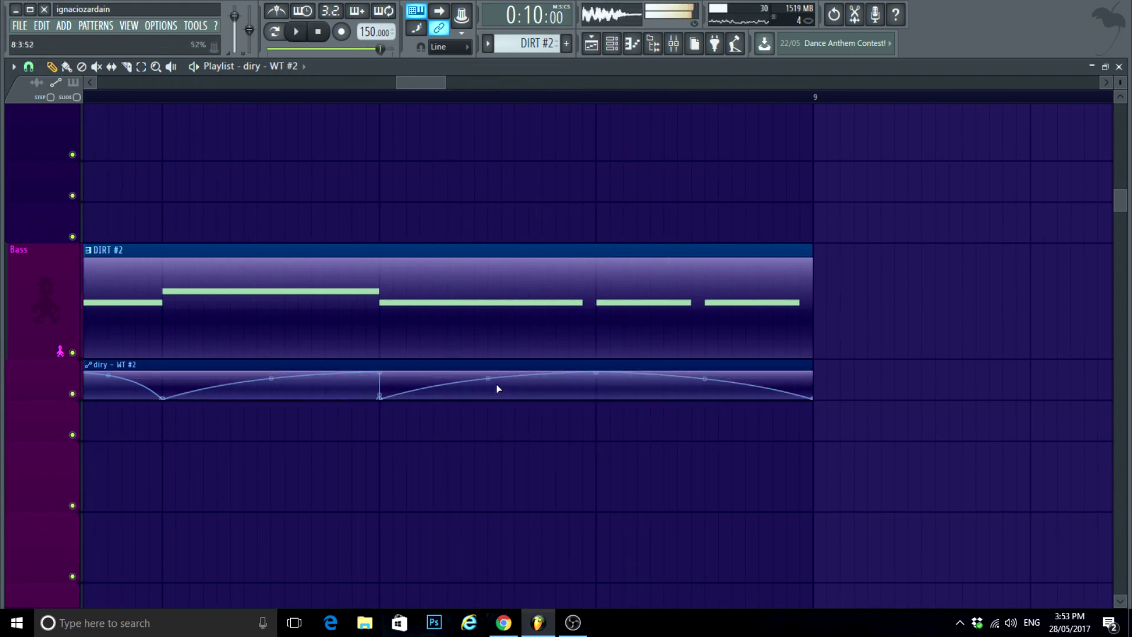
Step: Replace the long G4 note after the A4 in DIRT #2 by extending the A4 to 0:1:90
double_click(497, 287)
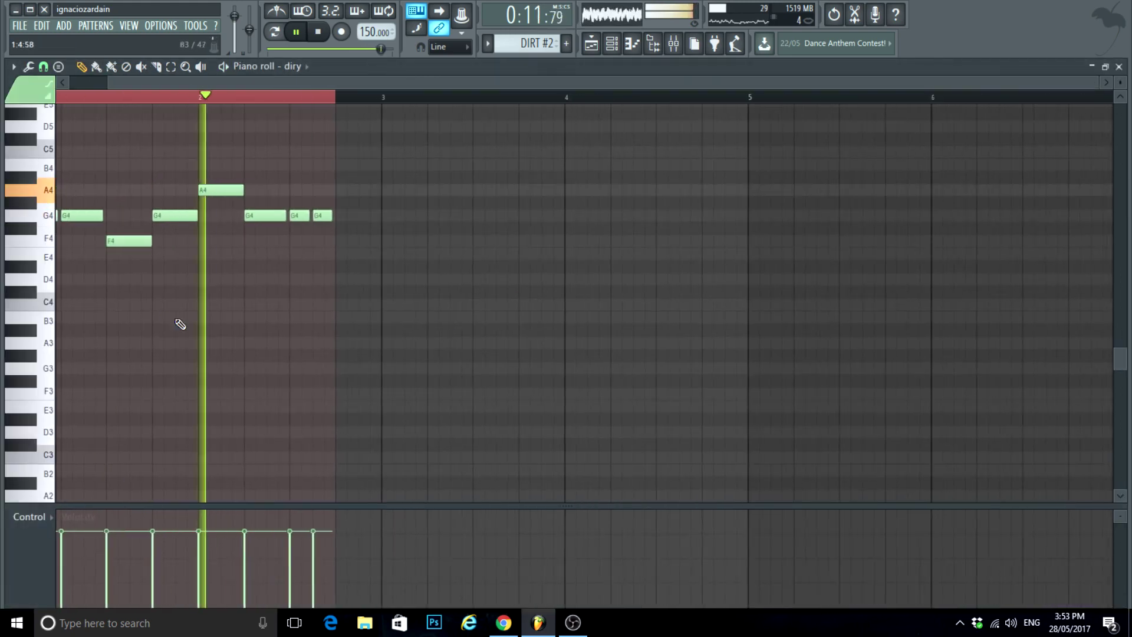
right_click(389, 215)
key("space")
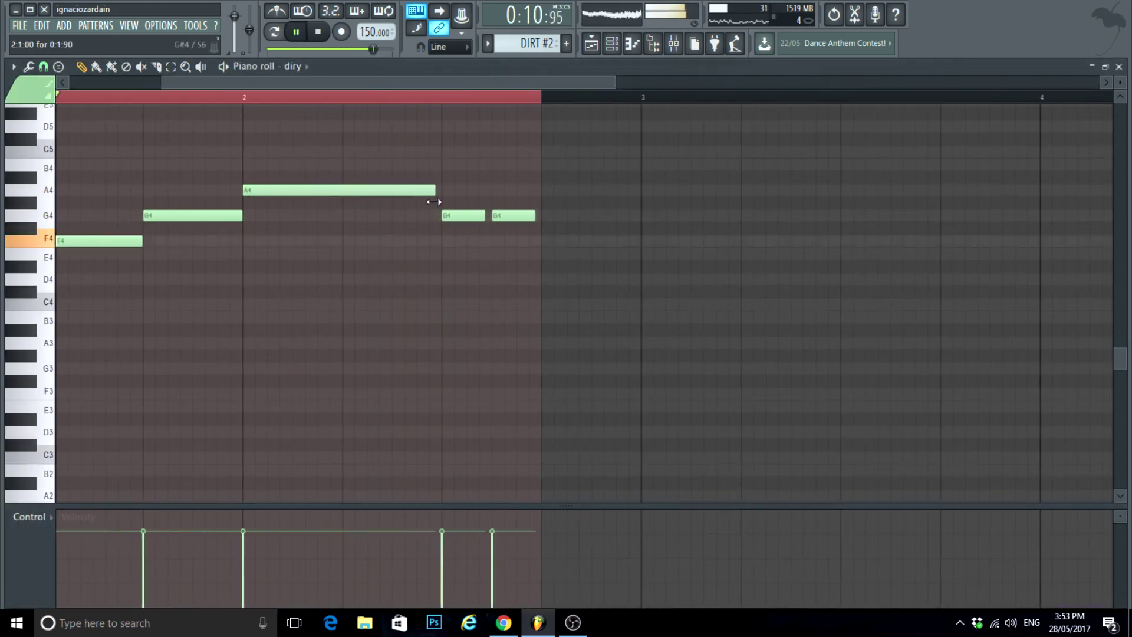
key("F7")
key("space")
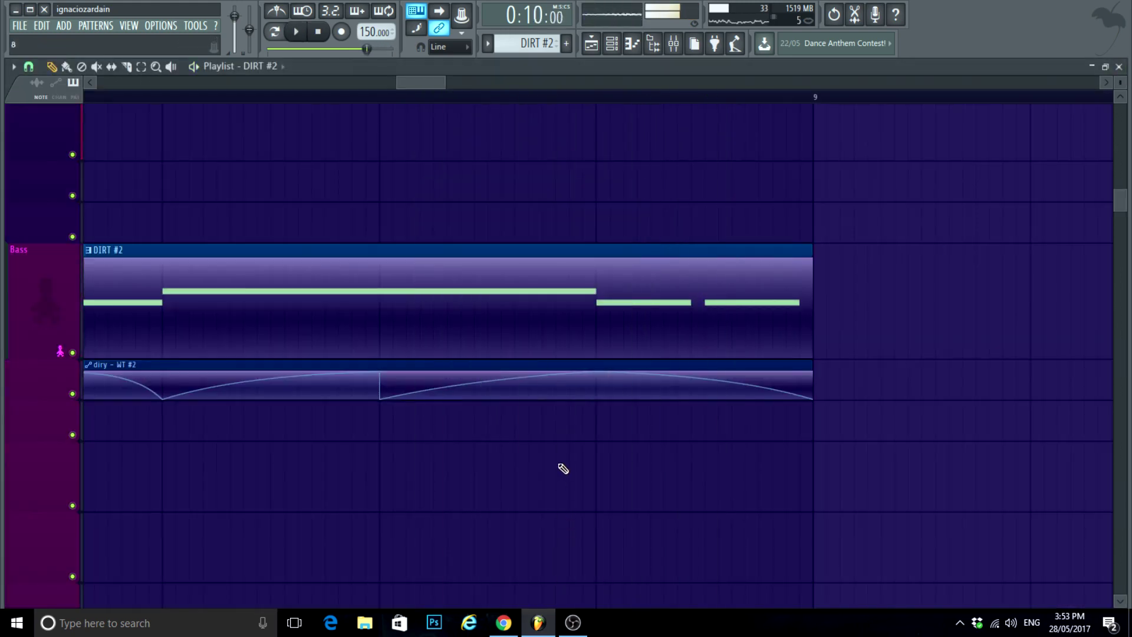
Step: Delete the zero-level automation point at beat 3 of bar 8 in diry - WT #2
key("space")
scroll(480, 443, "down", 2)
right_click(406, 397)
left_click(425, 373)
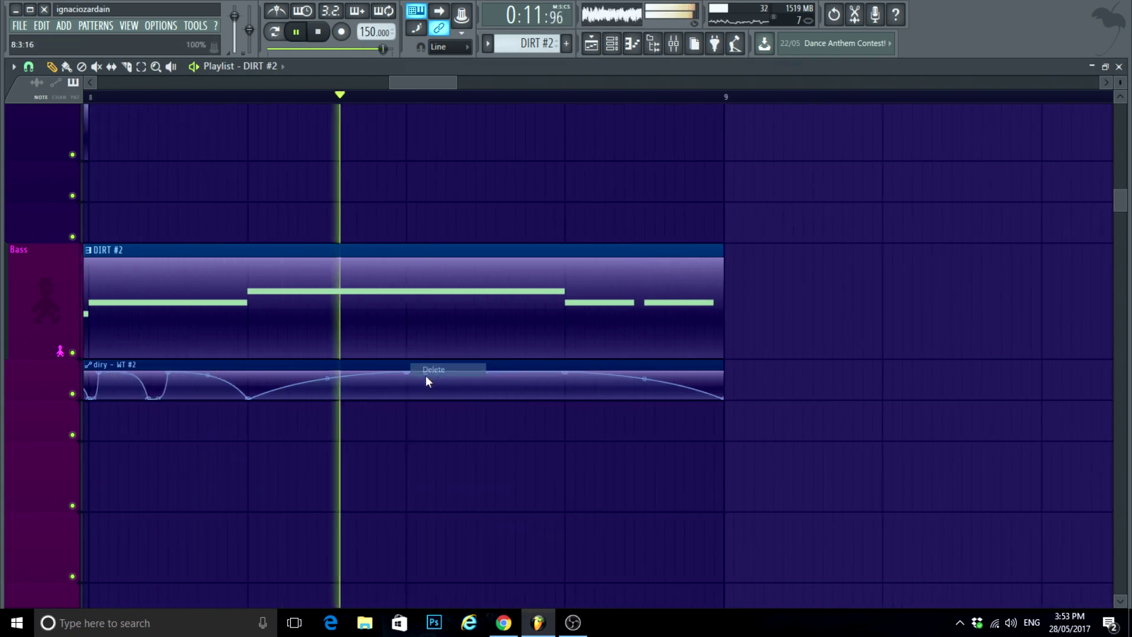
Step: Delete the beat 3 point of bar 8 in diry - WT #2, curve the rise from beat 2, and drop to zero at beat 4
right_click(406, 372)
left_click(435, 367)
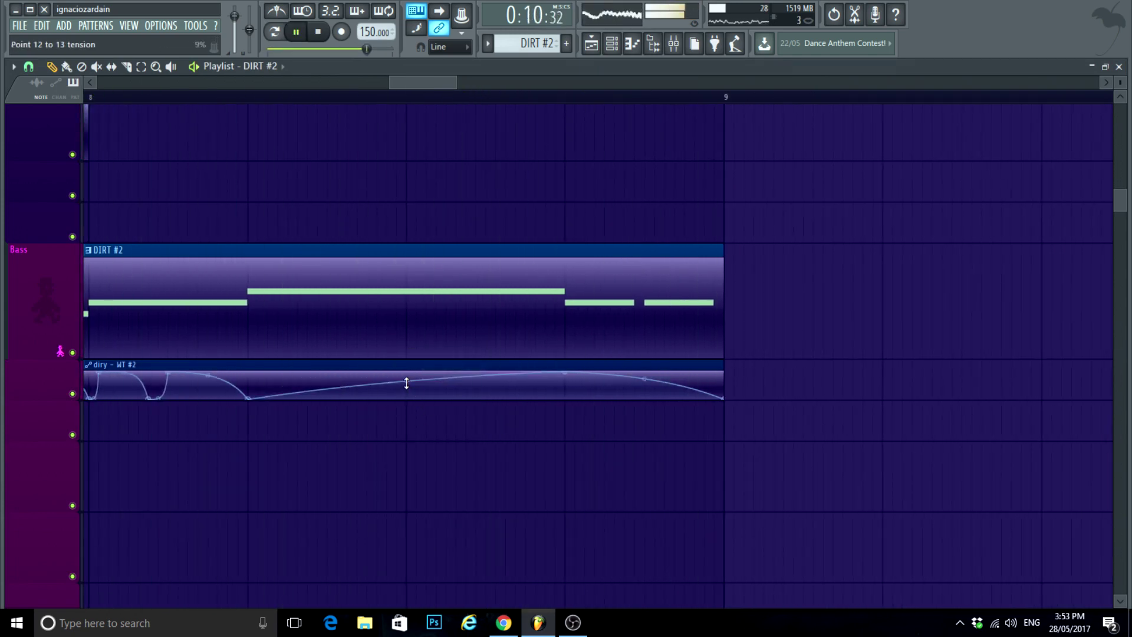
scroll(413, 405, "down", 2)
left_click_drag(471, 390, 482, 416)
scroll(488, 467, "down", 3)
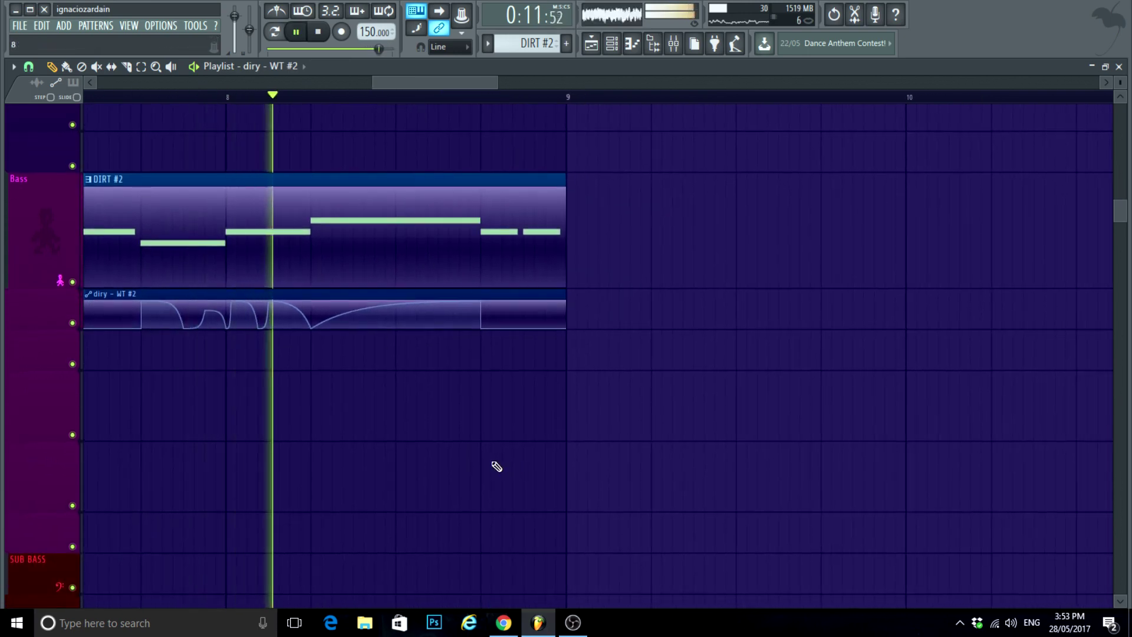
key("space")
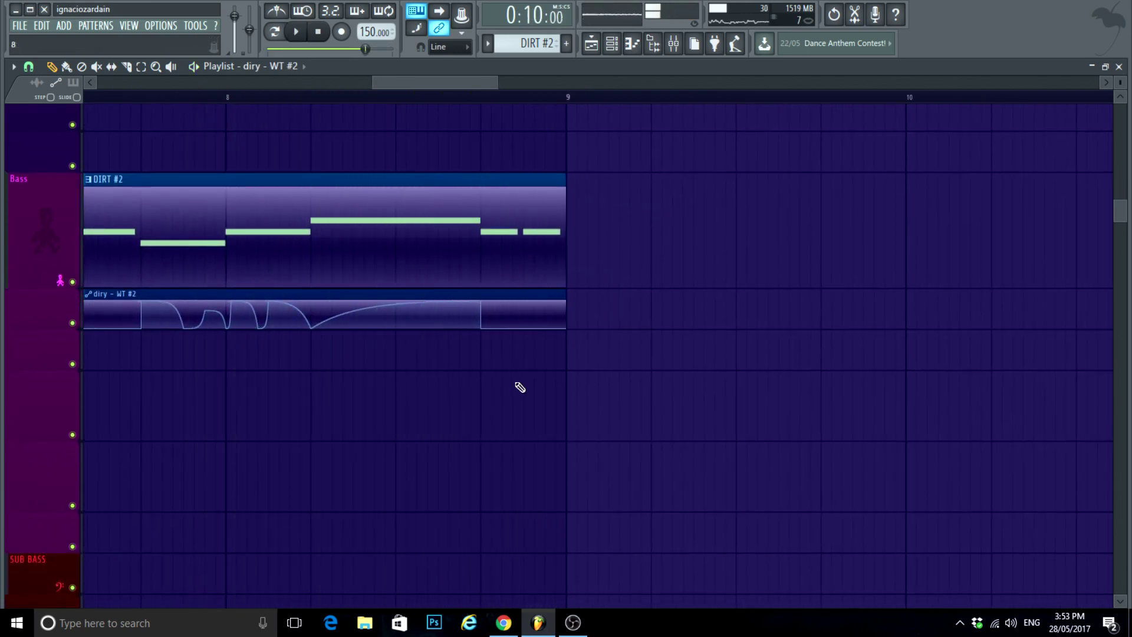
Step: Replace the two short closing G4 notes in DIRT #2 with one G4 held to the end of the pattern
scroll(520, 387, "up", 5)
double_click(522, 274)
right_click(328, 213)
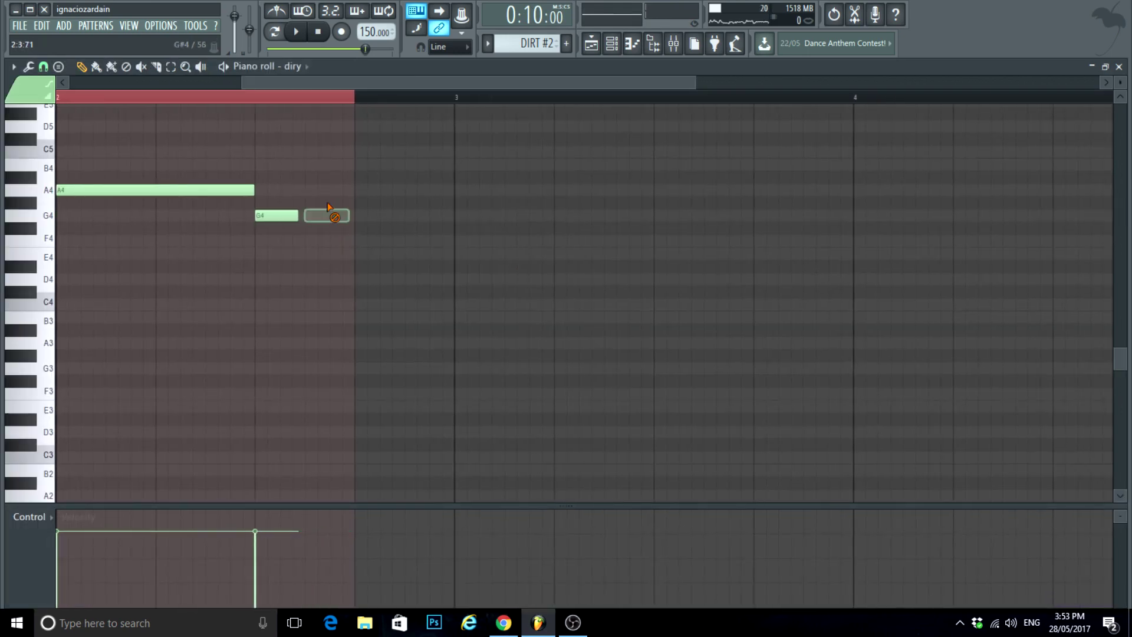
left_click(1119, 67)
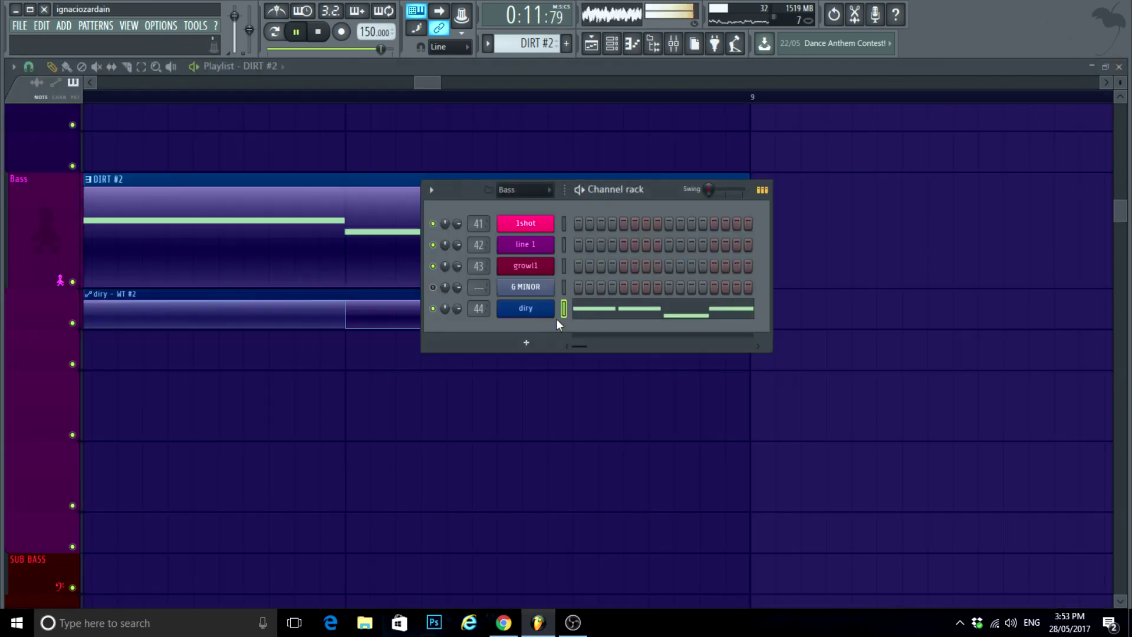
left_click(530, 454)
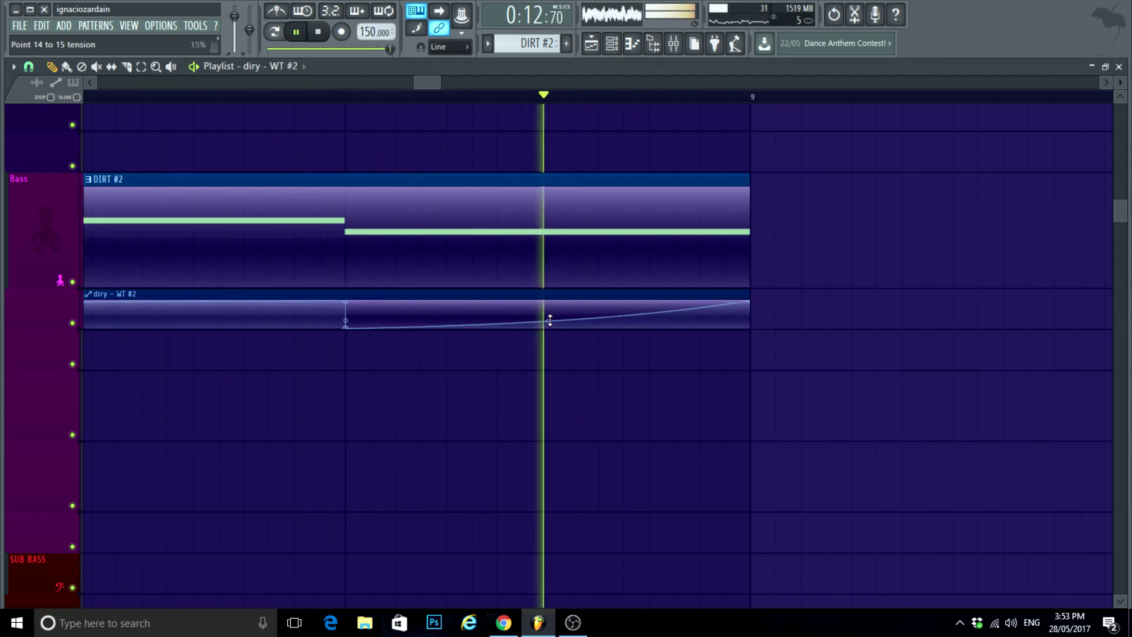
Step: Shape the end of diry - WT #2 as a curved rise from zero at beat 4 of bar 8 to a peak at bar 9
right_click(548, 321)
key("space")
scroll(536, 380, "down", 5)
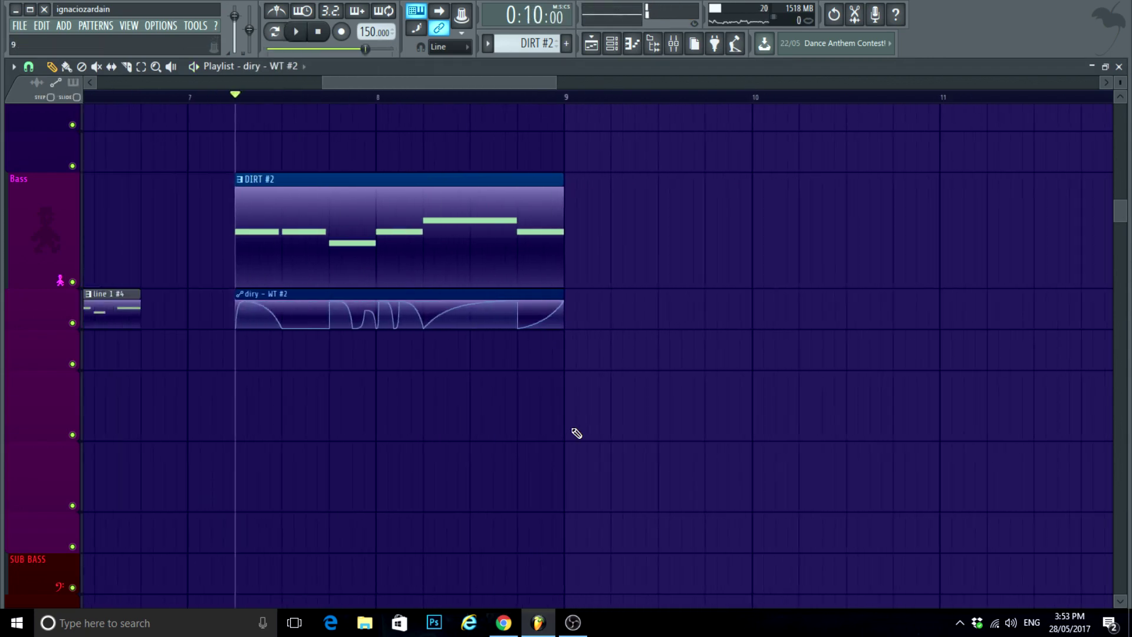
Step: Return the playback position to the start of the arrangement and look over all eight bars
scroll(101, 366, "down", 1)
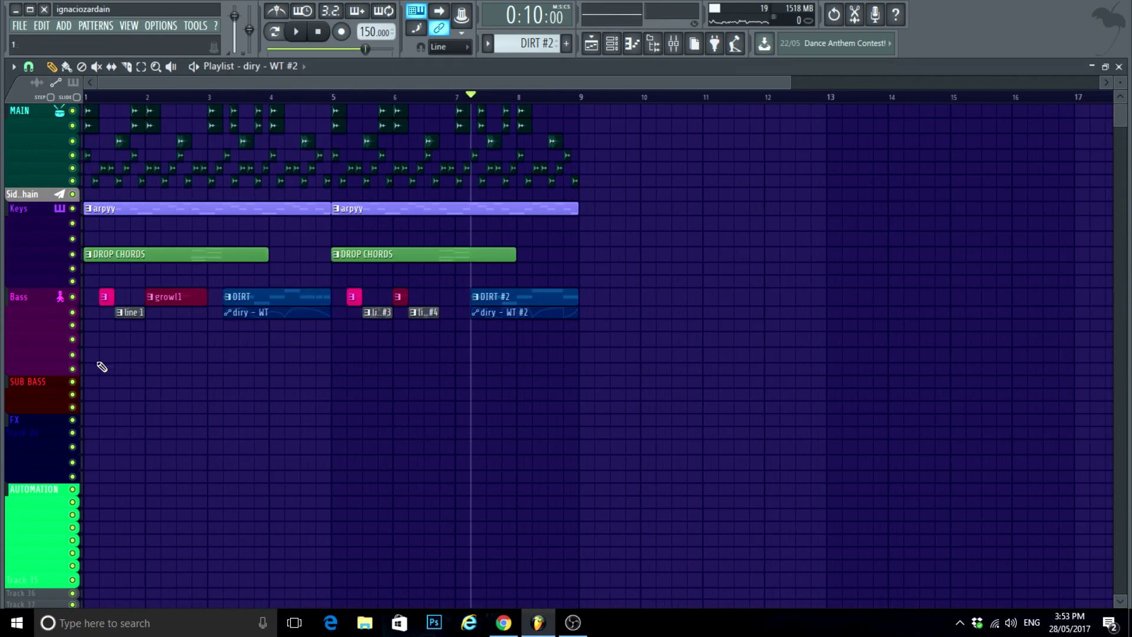
scroll(135, 184, "up", 3)
left_click(108, 98)
scroll(349, 412, "down", 2)
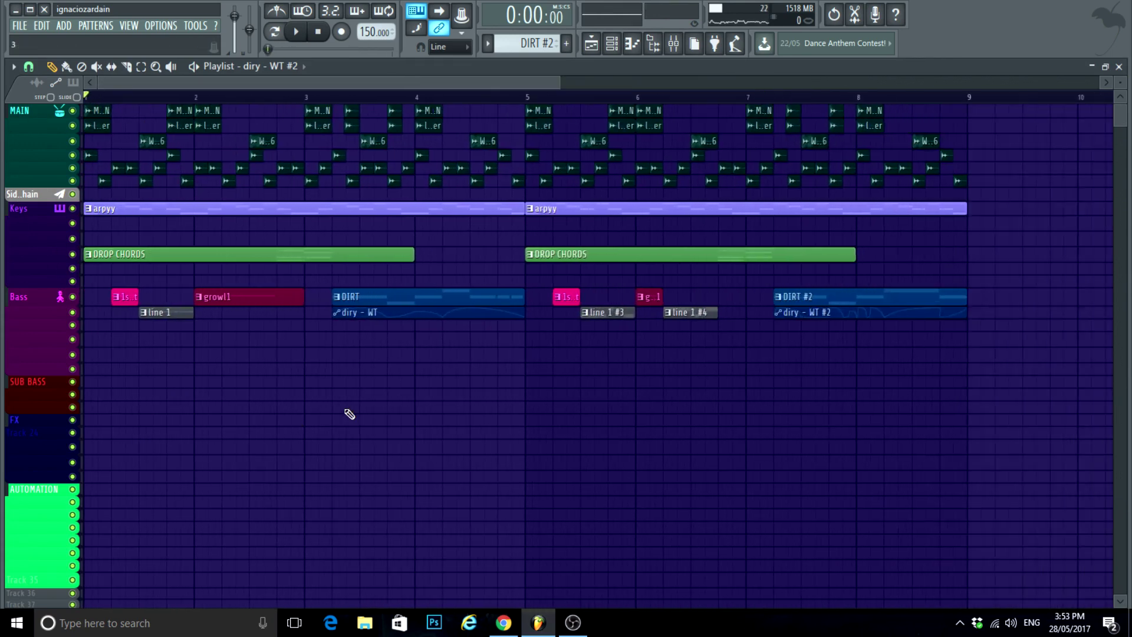
scroll(416, 445, "up", 2)
scroll(420, 449, "up", 5)
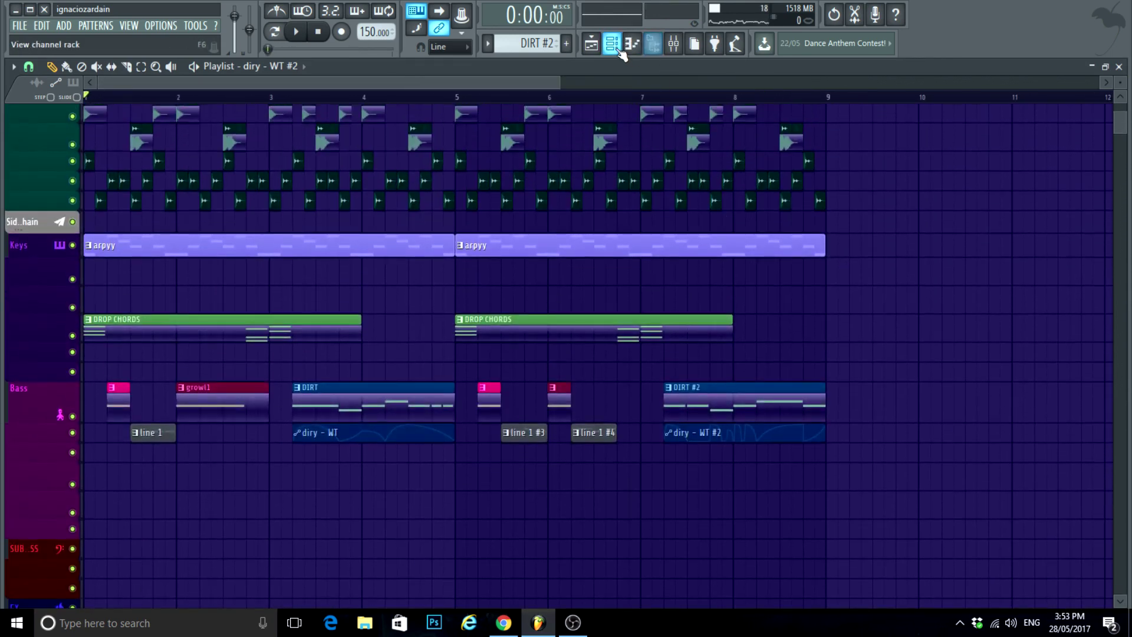
Step: Add a reFX Nexus instrument to the Keys group of the channel rack
left_click(619, 50)
left_click(526, 190)
left_click(519, 303)
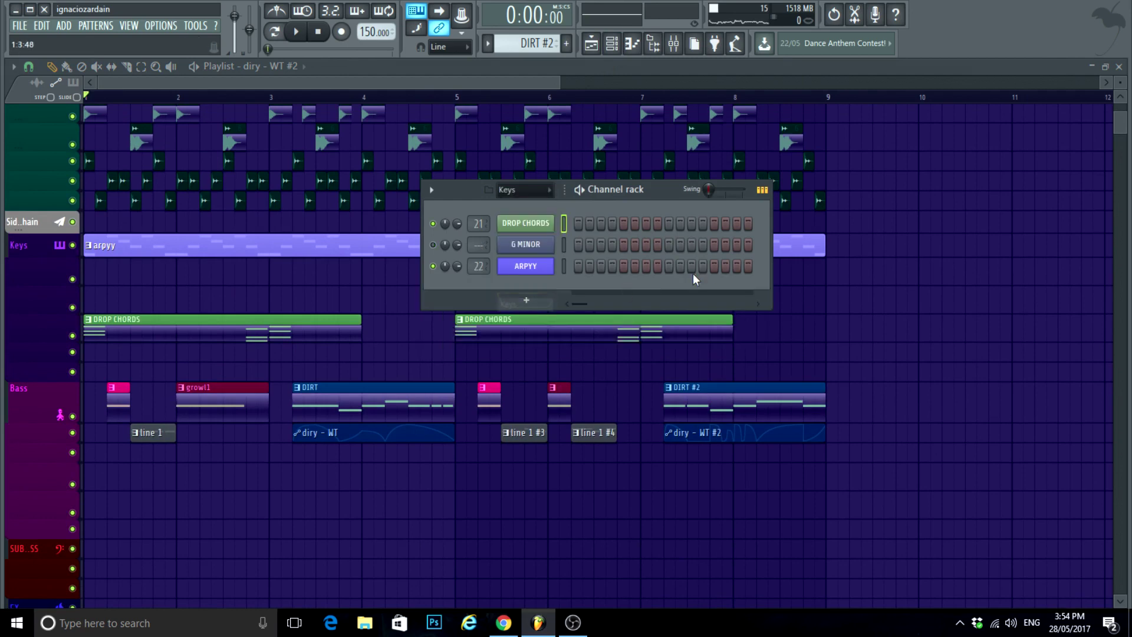
key("alt+F8")
scroll(808, 289, "down", 5)
scroll(816, 330, "down", 3)
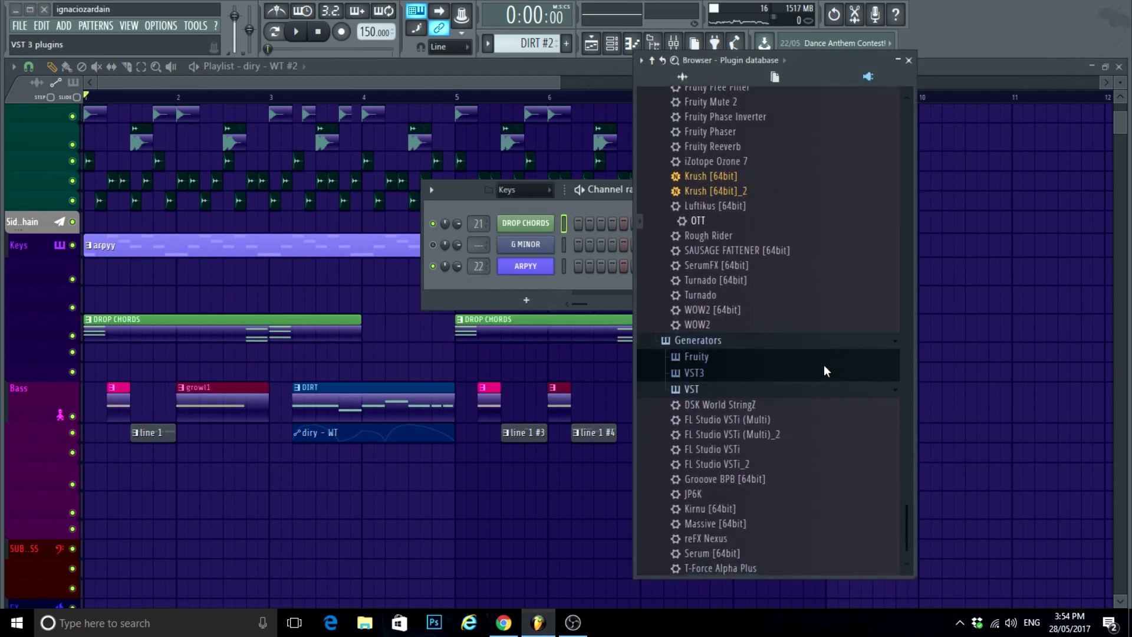
left_click_drag(563, 317, 515, 282)
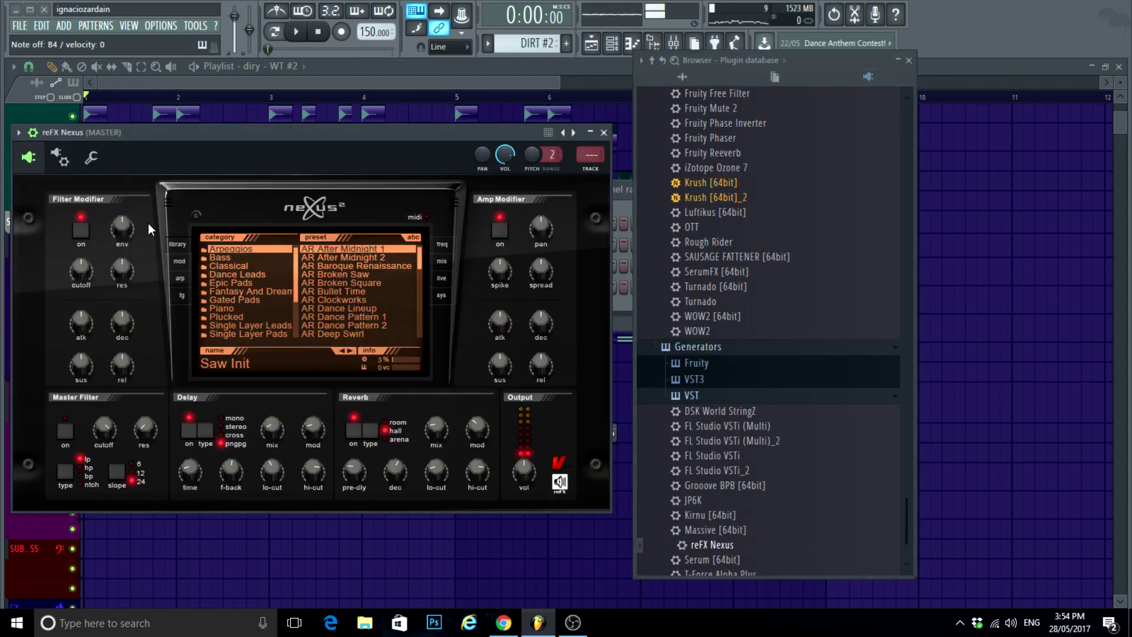
Step: Load the PN Ballad Grand Piano preset from the Piano category in Nexus and audition it
left_click(232, 301)
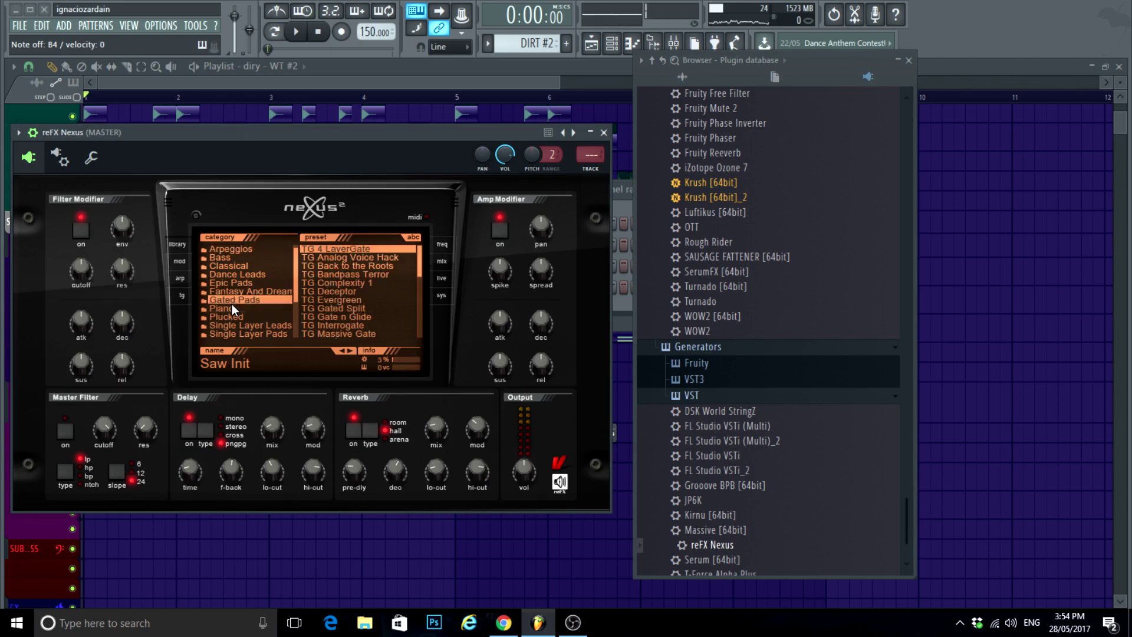
left_click(231, 307)
left_click(303, 291)
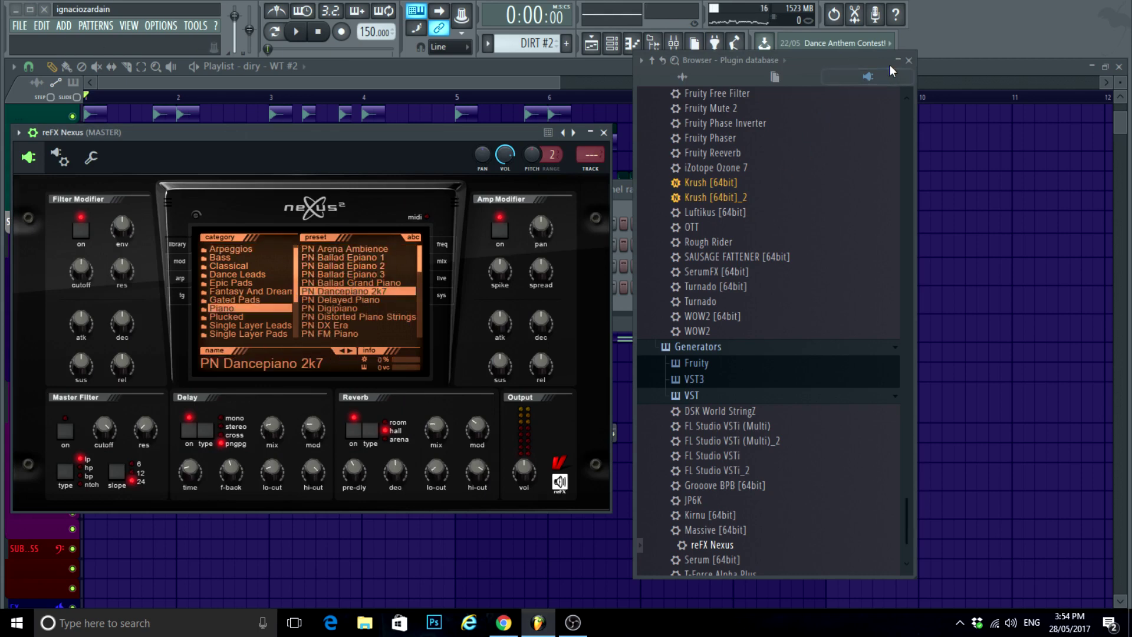
left_click(909, 60)
left_click(384, 283)
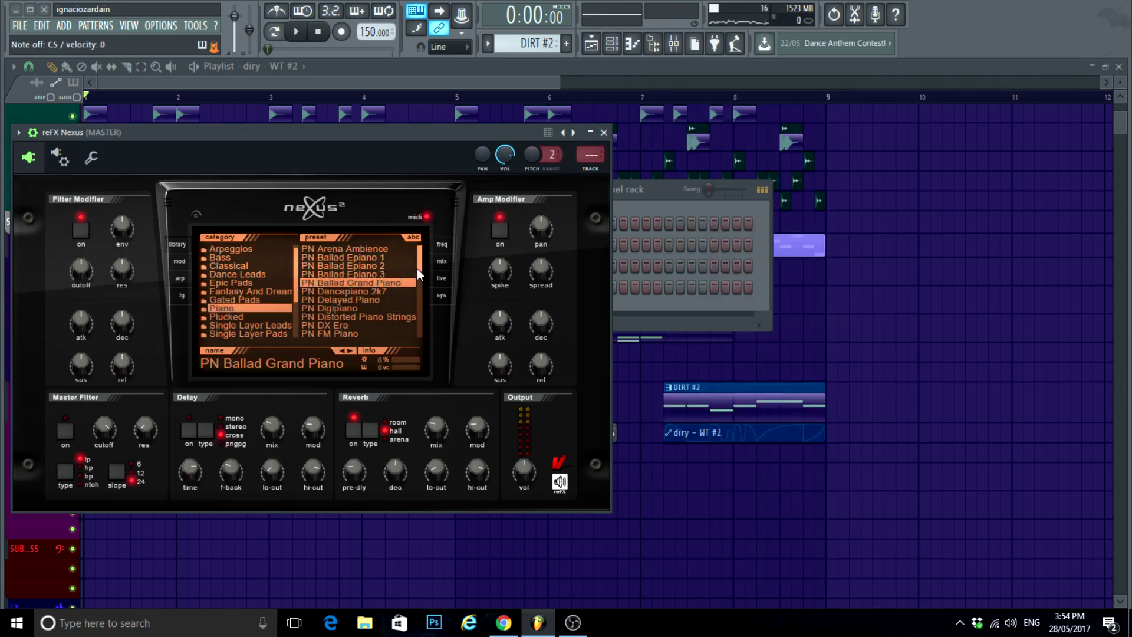
left_click_drag(420, 260, 419, 276)
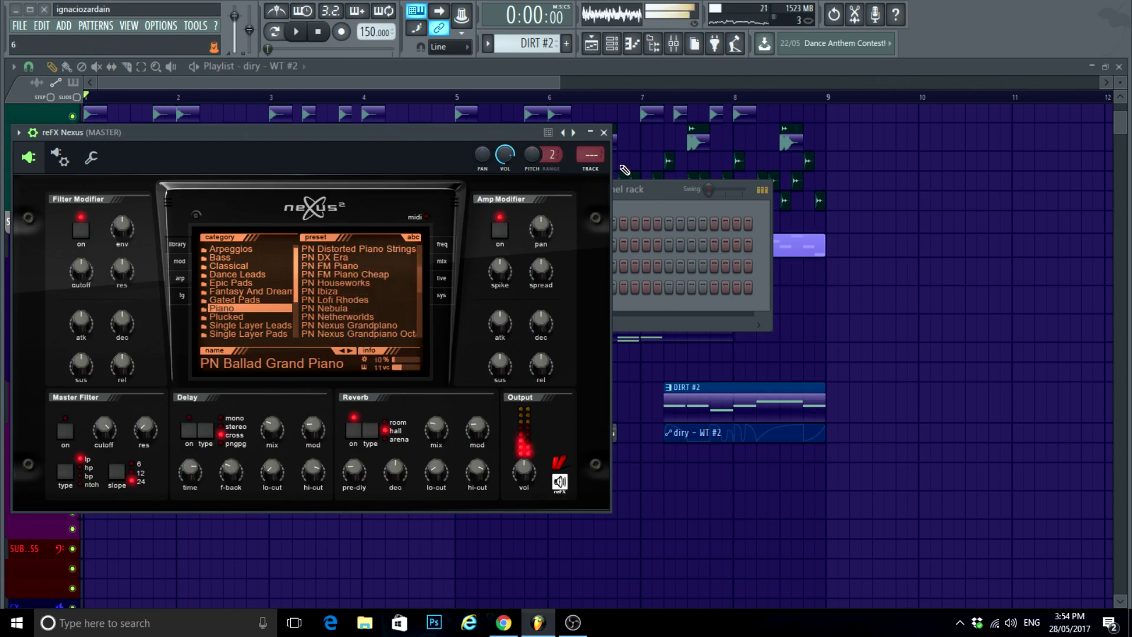
left_click(603, 132)
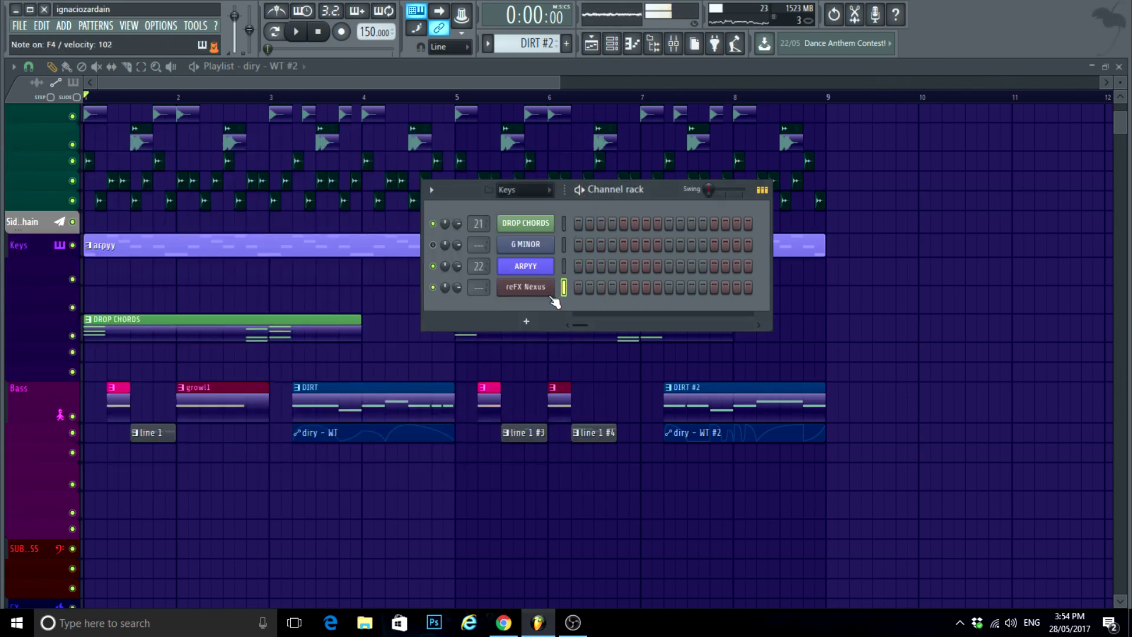
Step: Rename the new Nexus channel "skank ???" and colour it teal
right_click(555, 302)
left_click(582, 302)
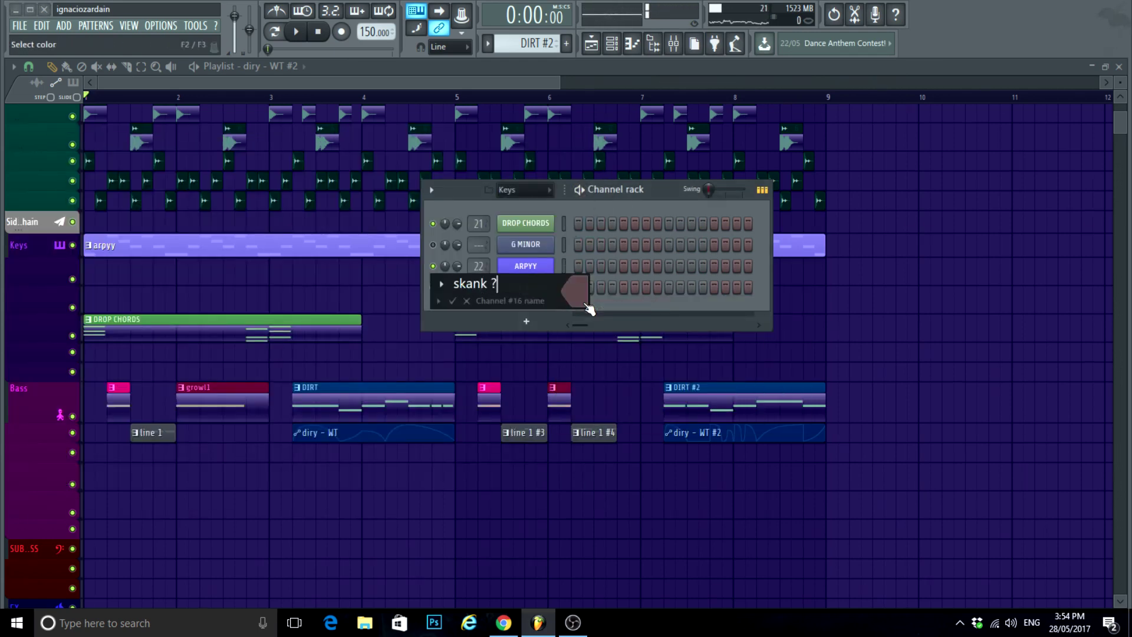
type("skank ???")
left_click(588, 306)
left_click(594, 287)
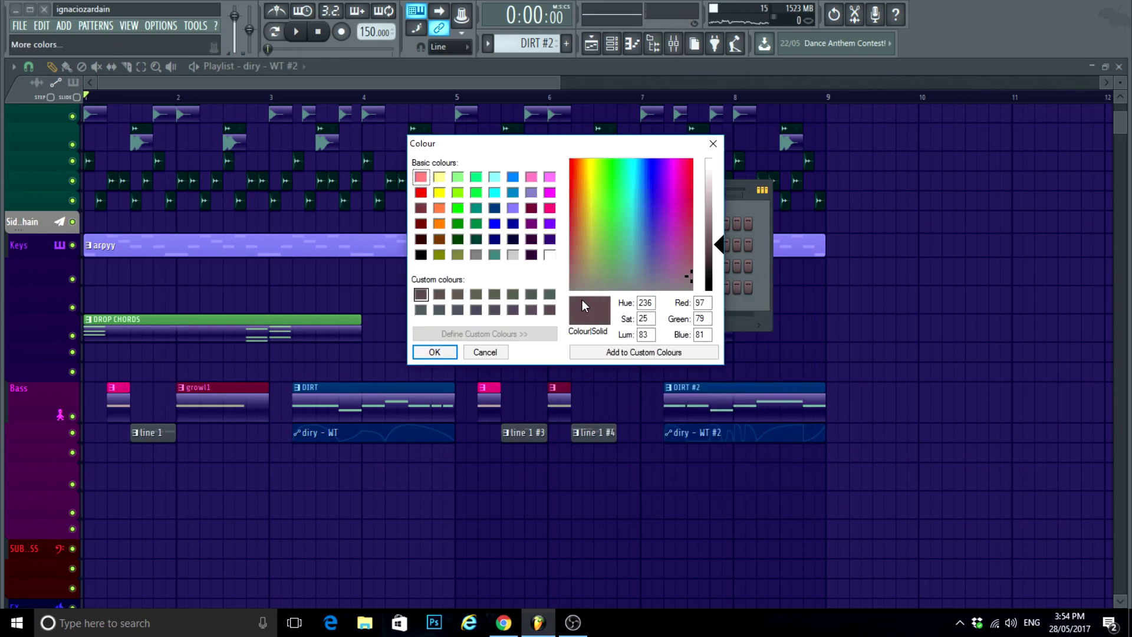
left_click(666, 190)
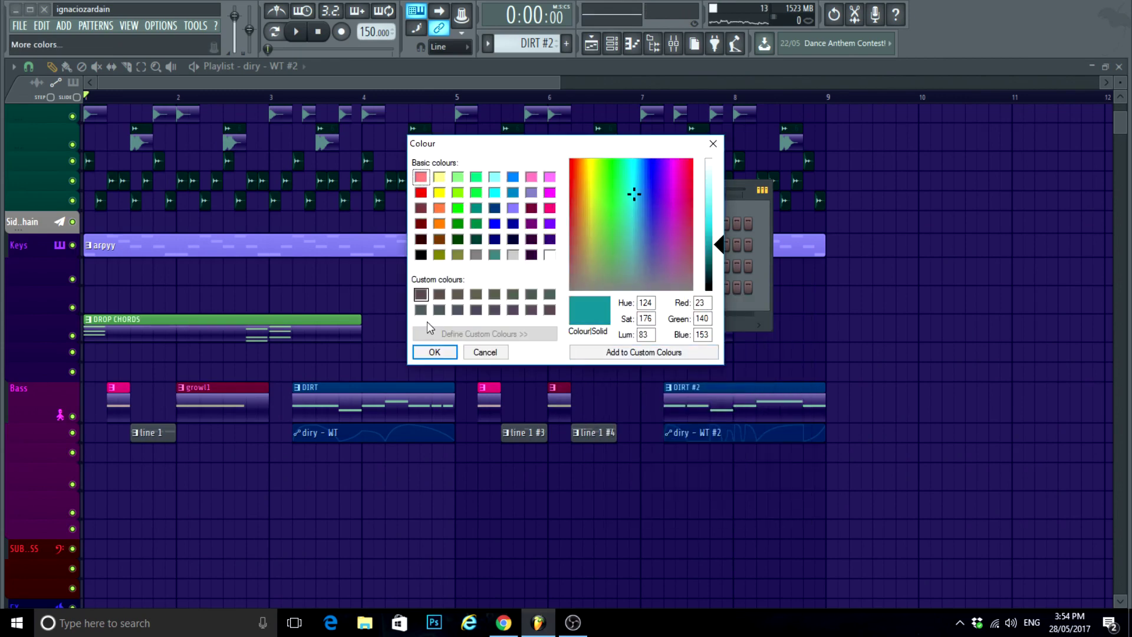
key("Return")
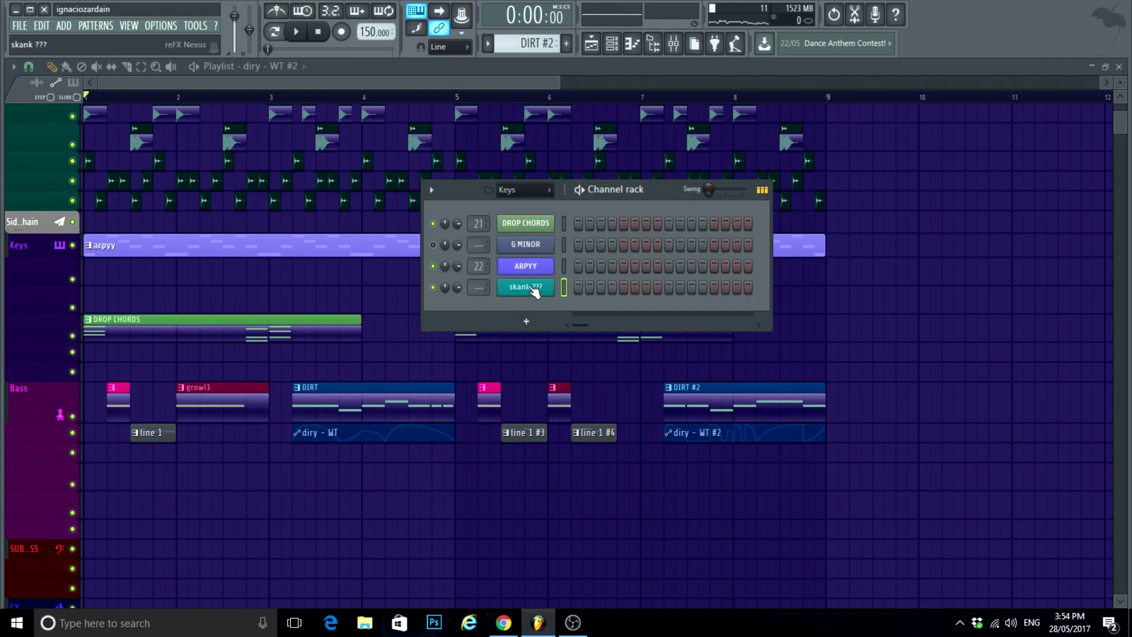
Step: Copy the scale notes of the G MINOR channel from the G MINOR pattern
right_click(526, 289)
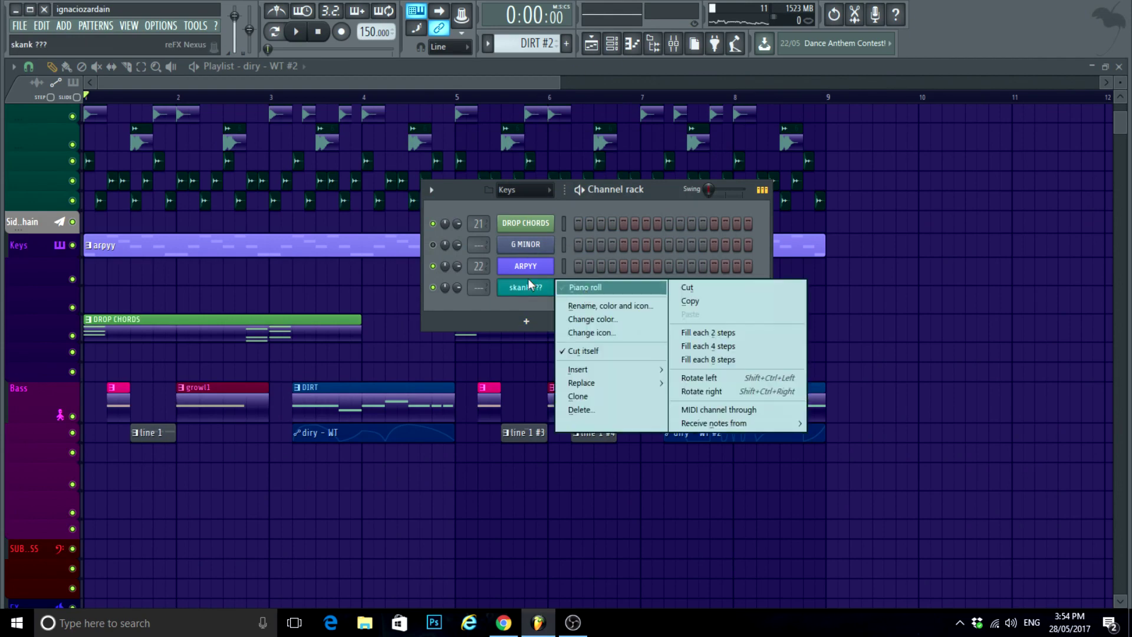
left_click(545, 50)
scroll(537, 43, "up", 6)
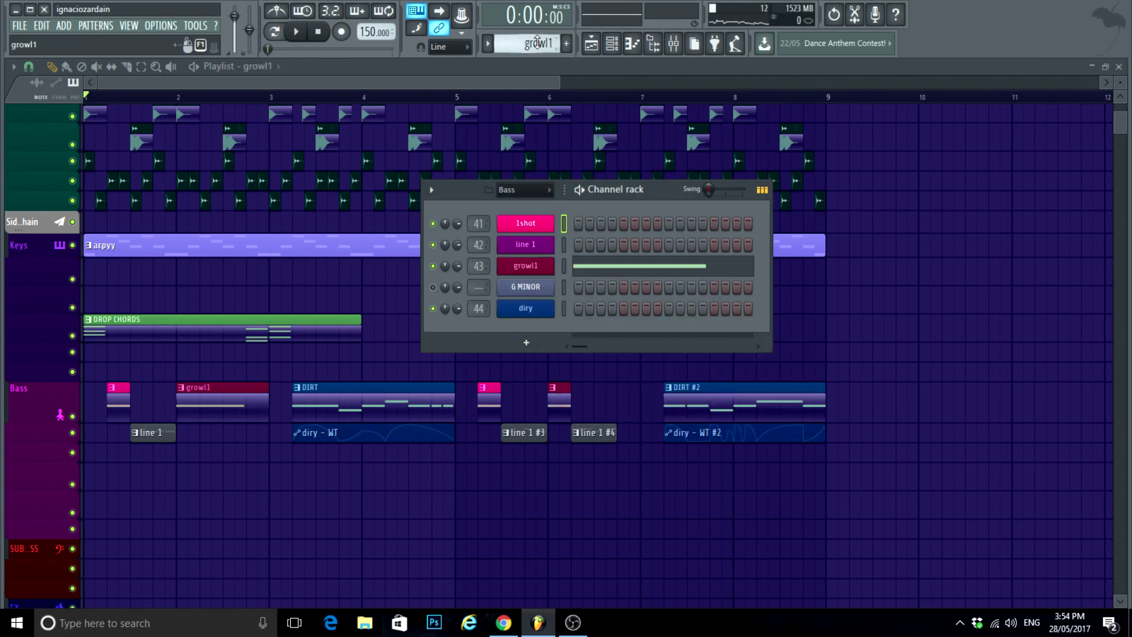
scroll(537, 43, "down", 1)
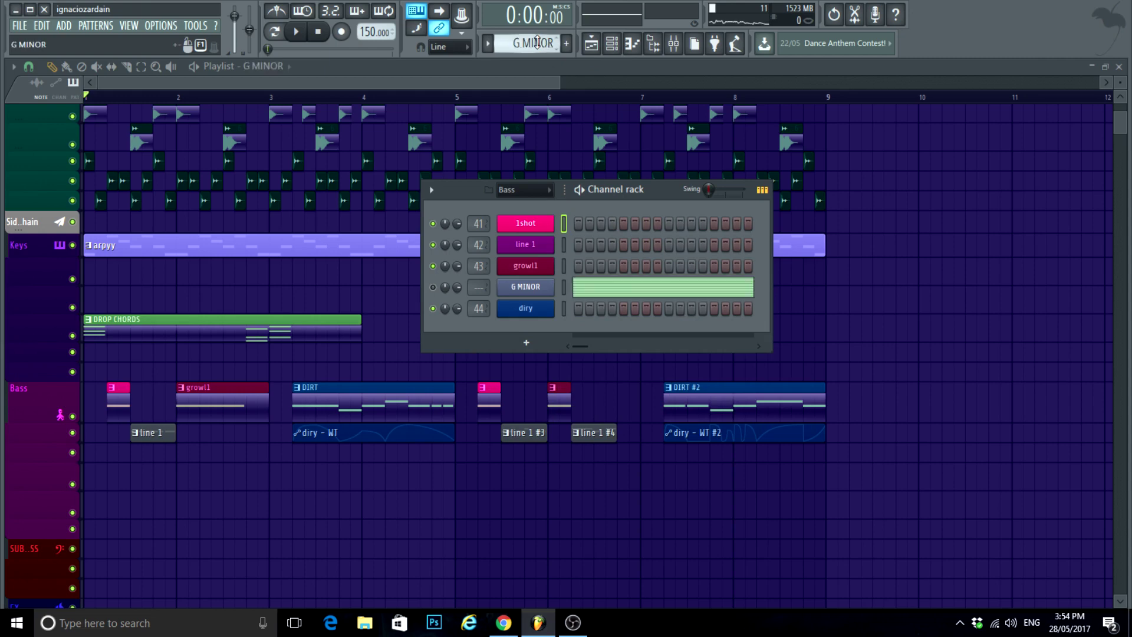
right_click(557, 285)
left_click(686, 301)
Step: Create an empty pattern after arpyy and name it "skankj"
left_click_drag(520, 35, 513, 52)
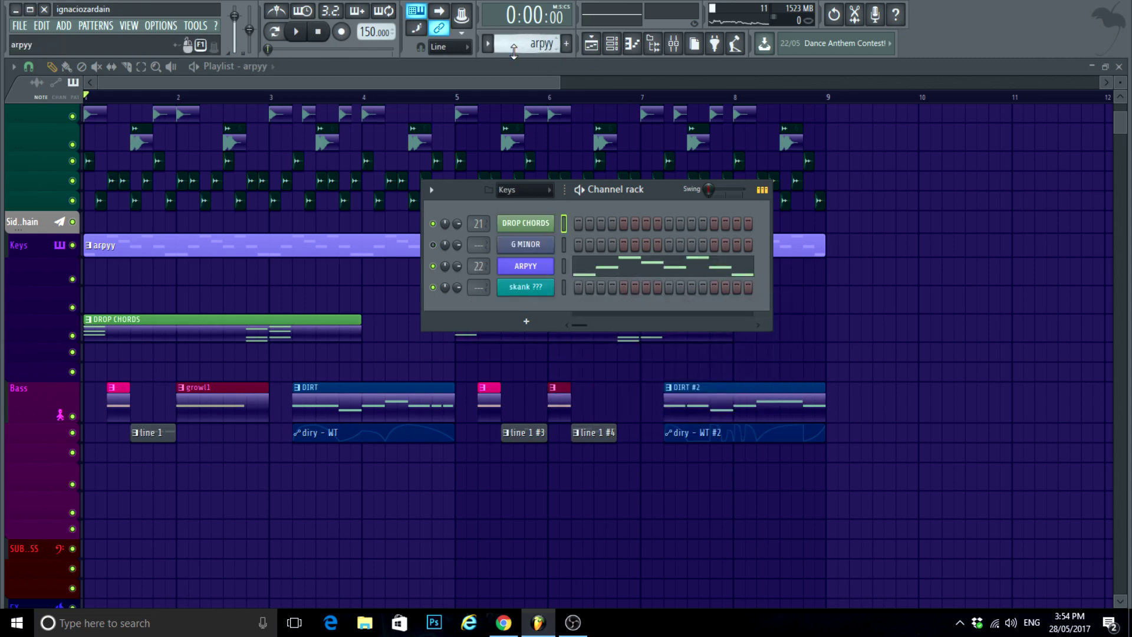
left_click(513, 51)
left_click(652, 99)
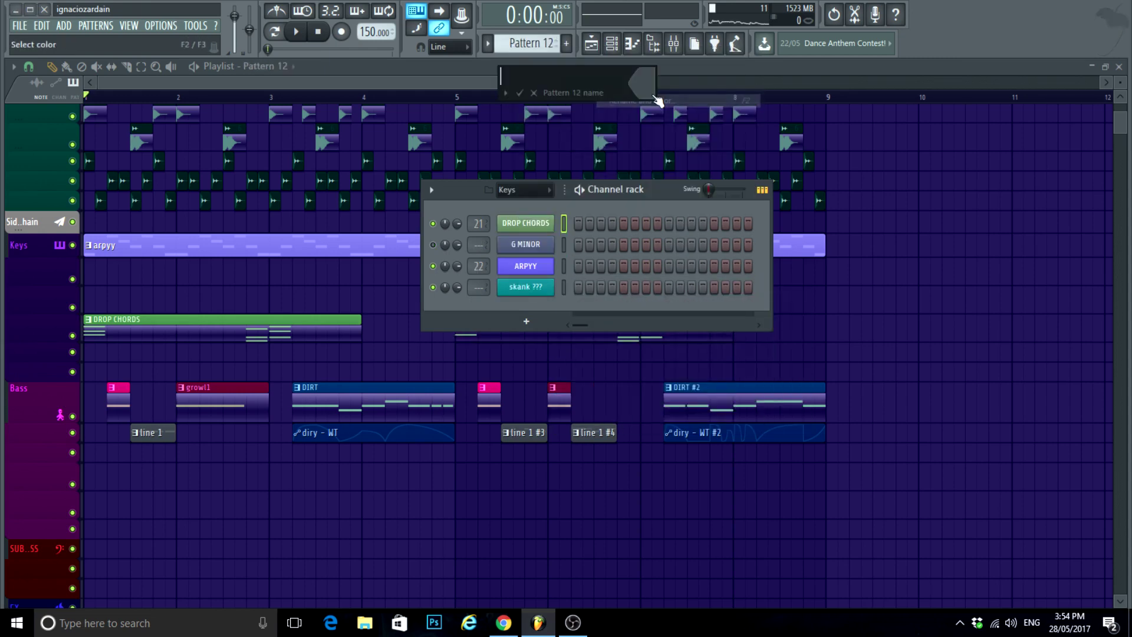
type("S")
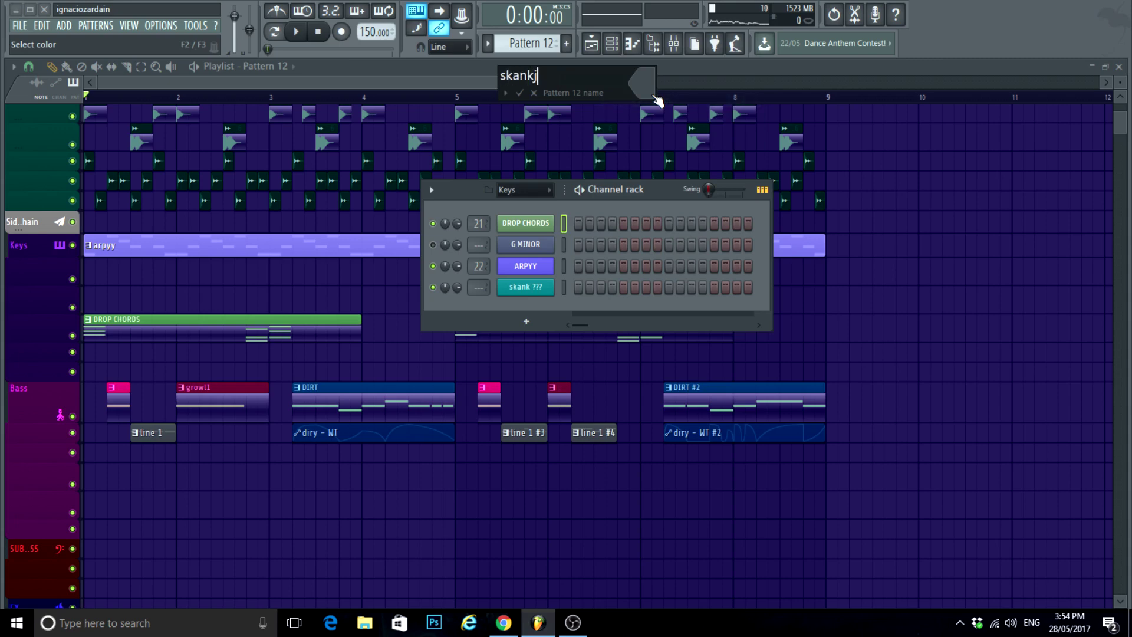
left_click(648, 88)
left_click(662, 141)
key("Return")
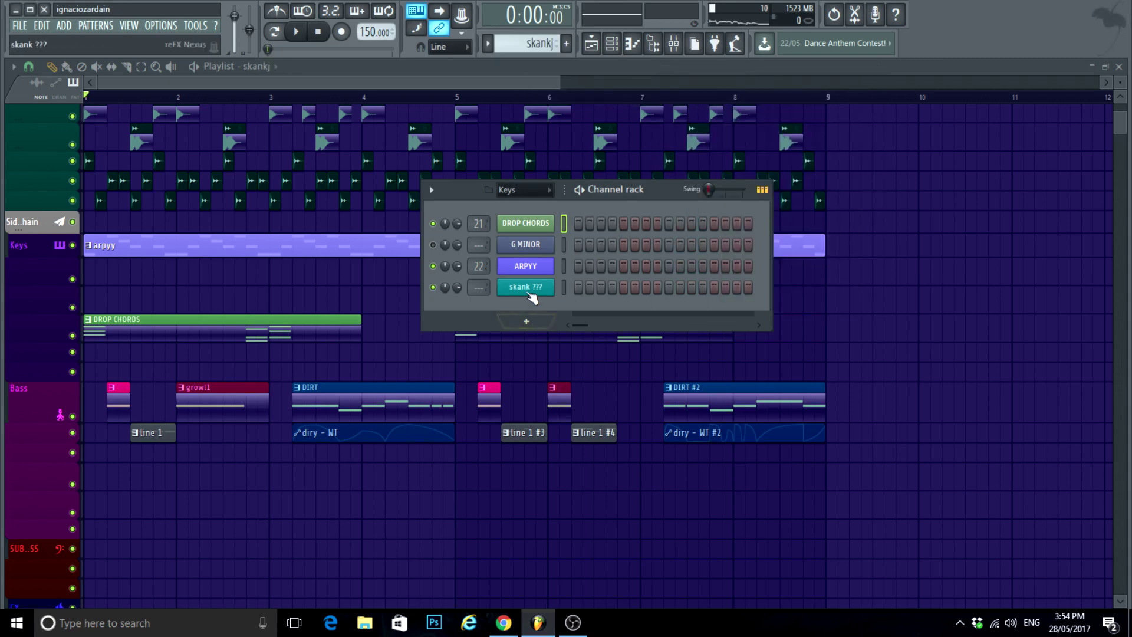
Step: Paste the scale notes into the Keys group's G MINOR channel and open the piano roll of skank ???
right_click(544, 245)
right_click(551, 286)
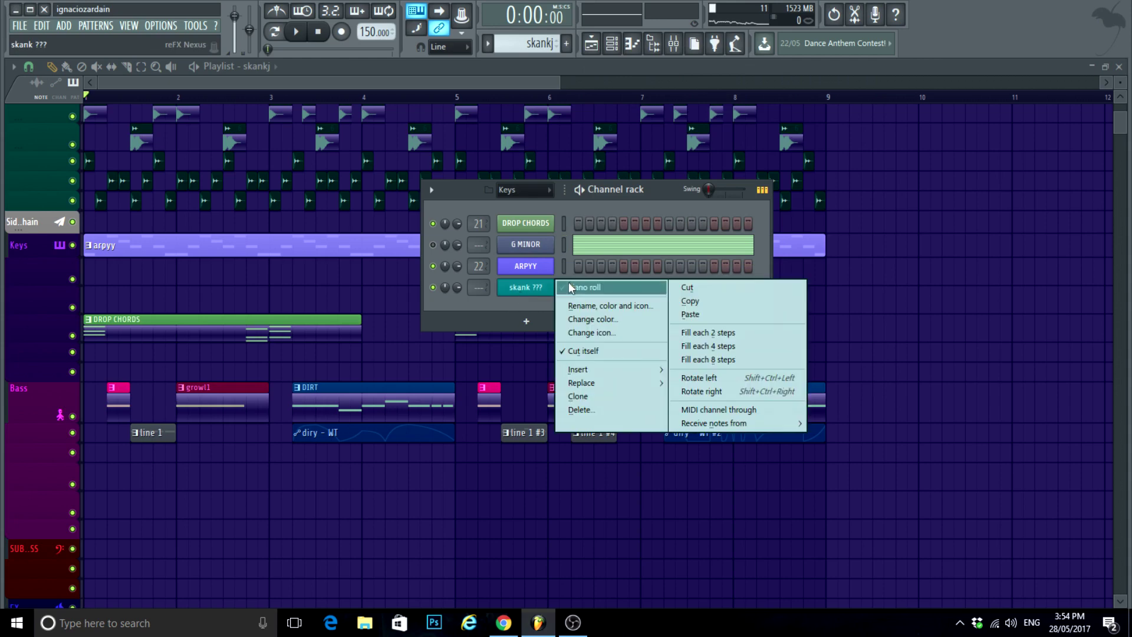
left_click(576, 287)
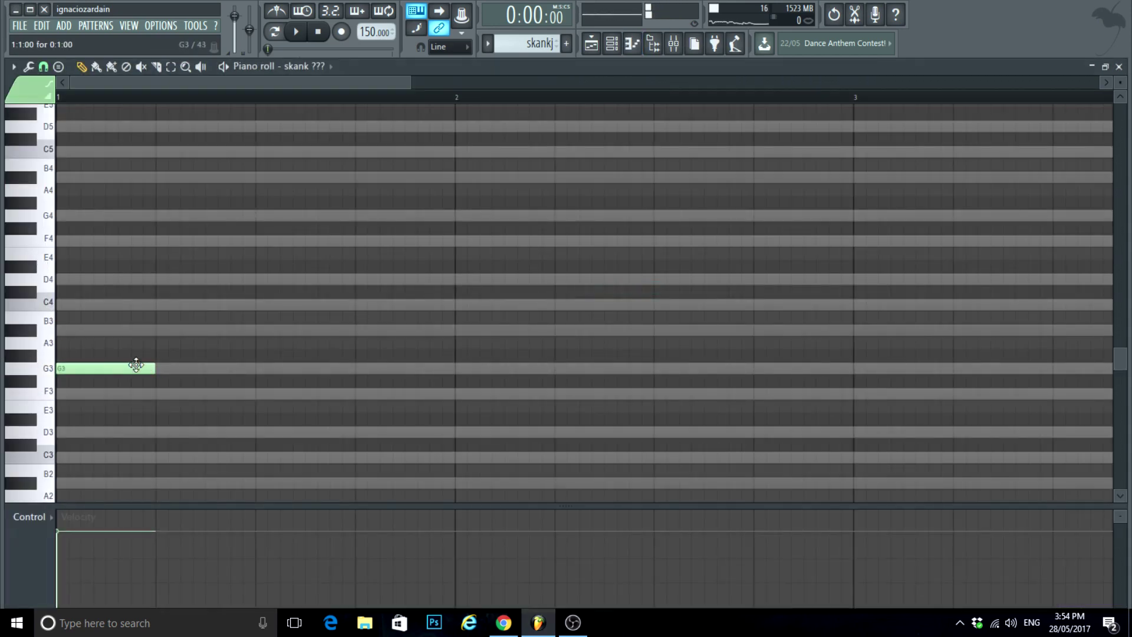
Step: Draw a G3, C4 and F4 chord lasting 0:0:48 at beat 2 of bar 1 and play it back
scroll(190, 398, "up", 2)
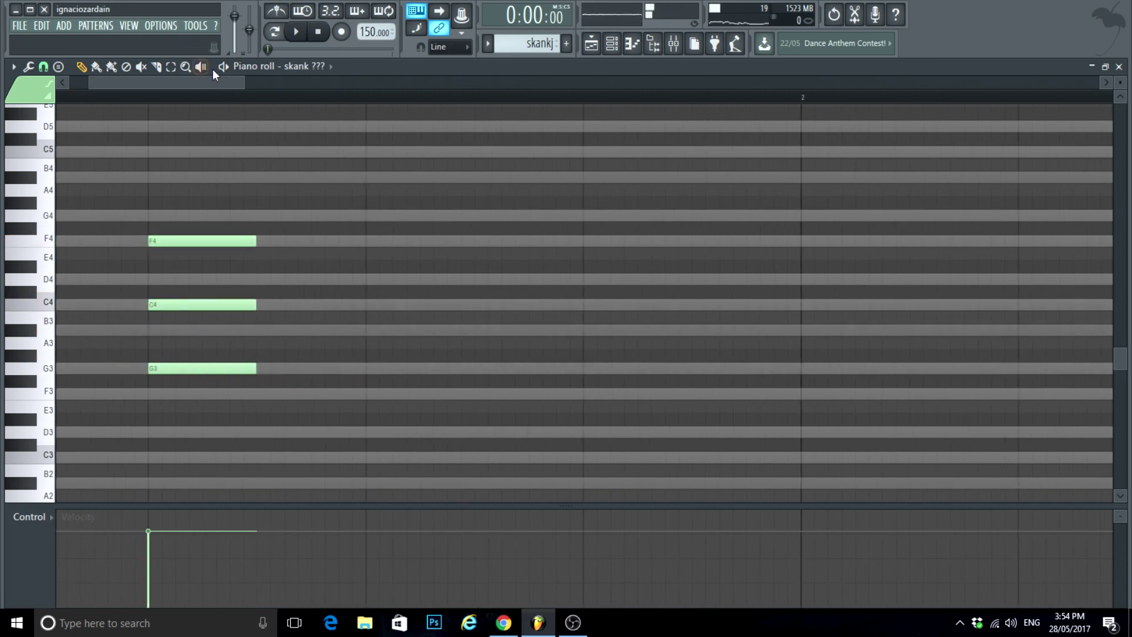
key("space")
scroll(277, 184, "down", 1)
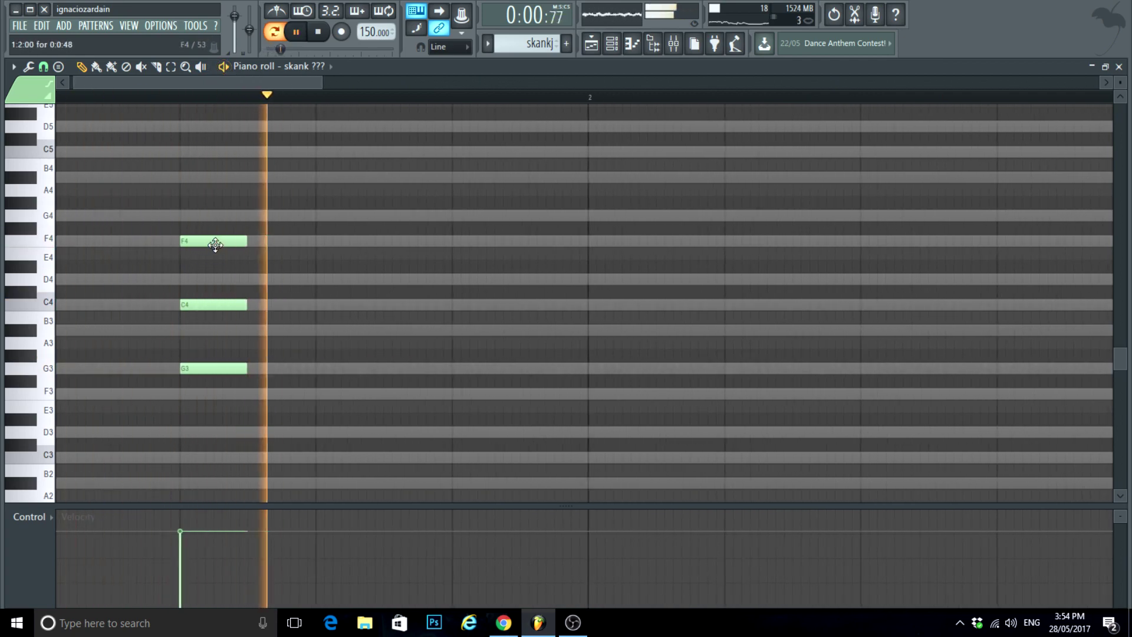
key("space")
key("space")
Step: Transpose the whole chord up one octave to G4, C5 and F5 and listen to it
left_click(170, 67)
key("space")
left_click_drag(237, 433, 194, 230)
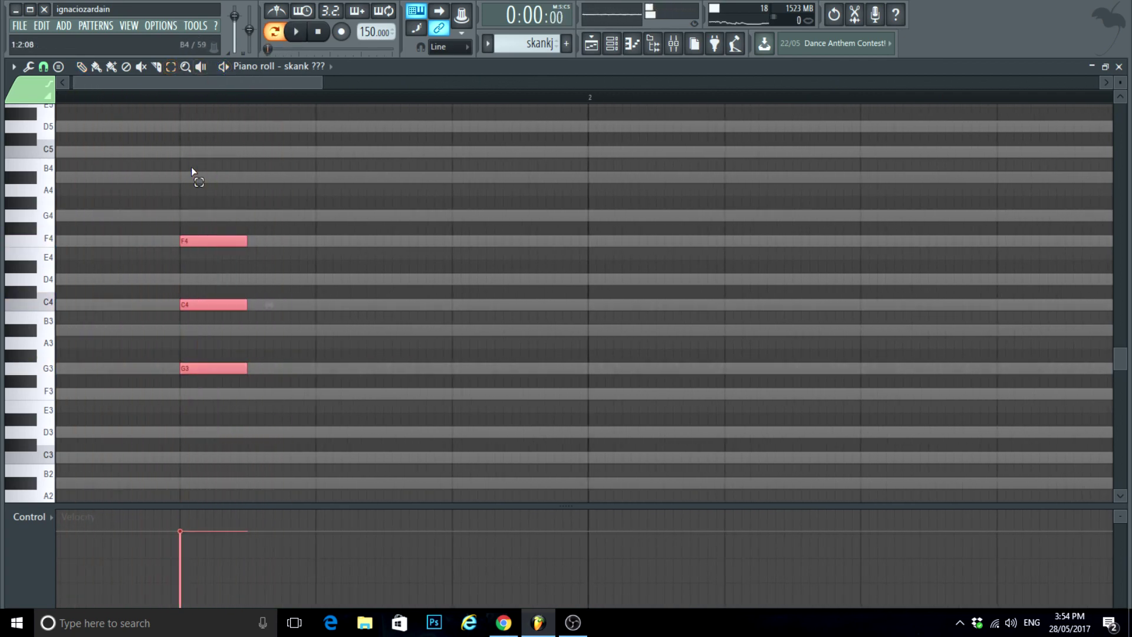
key("ctrl+Up")
key("space")
scroll(218, 324, "down", 1)
scroll(218, 324, "up", 3)
key("space")
scroll(227, 315, "down", 1)
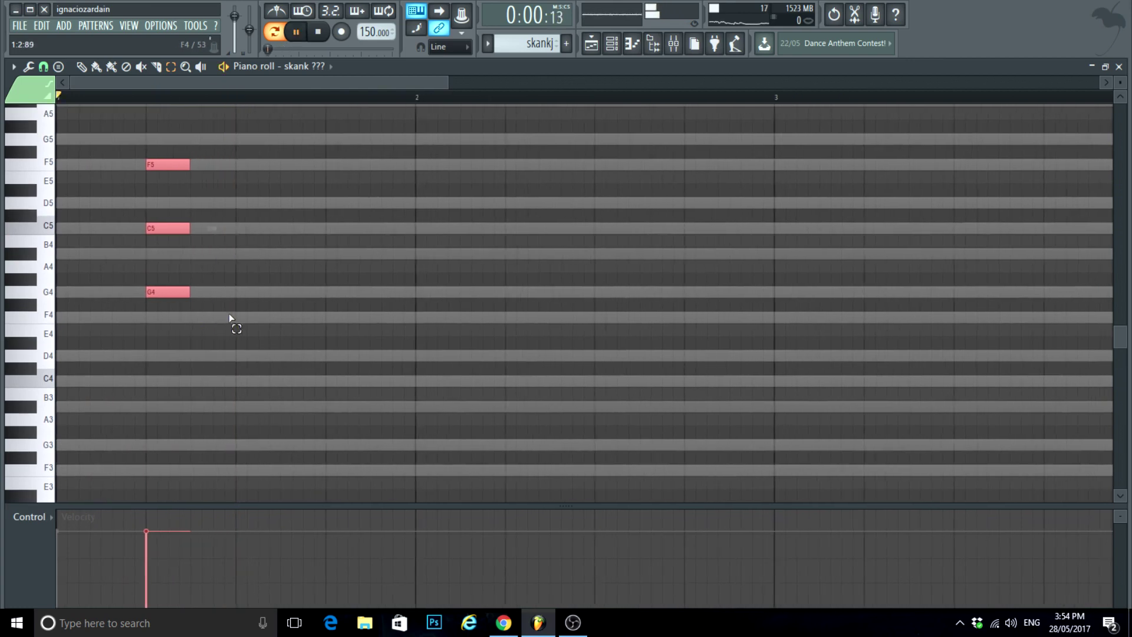
Step: Duplicate the G4, C5 and F5 chord to beat 4 of bar 1 and play the pattern
key("space")
key("ctrl+b")
key("space")
key("p")
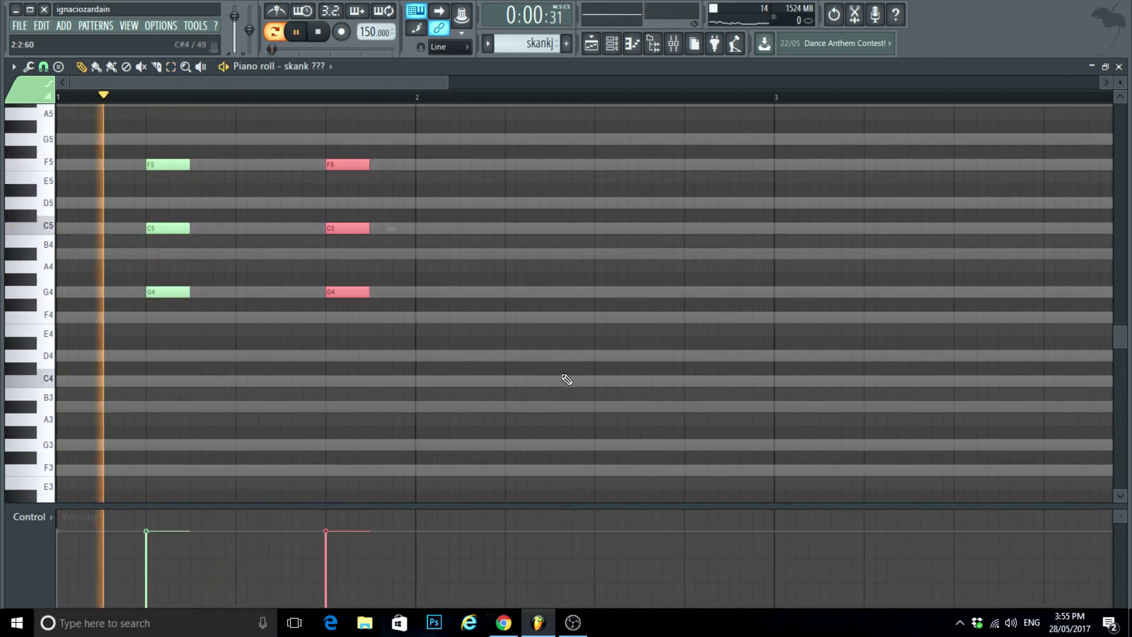
Step: Duplicate the chord again to beat 2 of bar 2 and change its notes to F4, A#4 and D5
scroll(572, 376, "up", 2)
scroll(397, 375, "down", 2)
key("ctrl+b")
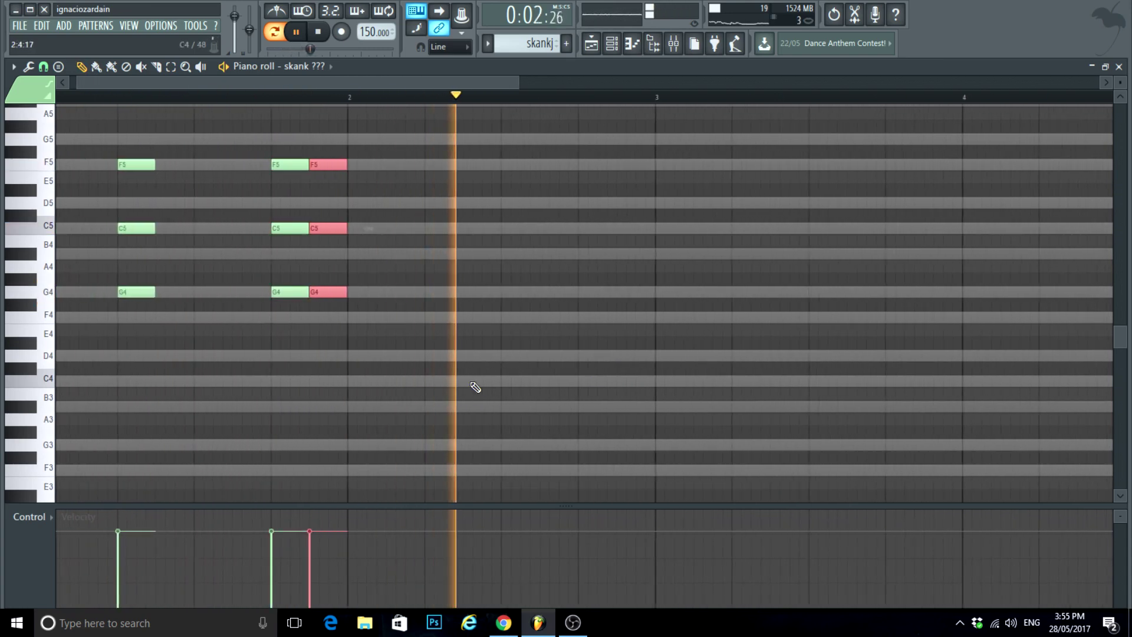
scroll(370, 324, "up", 2)
left_click_drag(298, 291, 468, 313)
left_click_drag(468, 190, 470, 202)
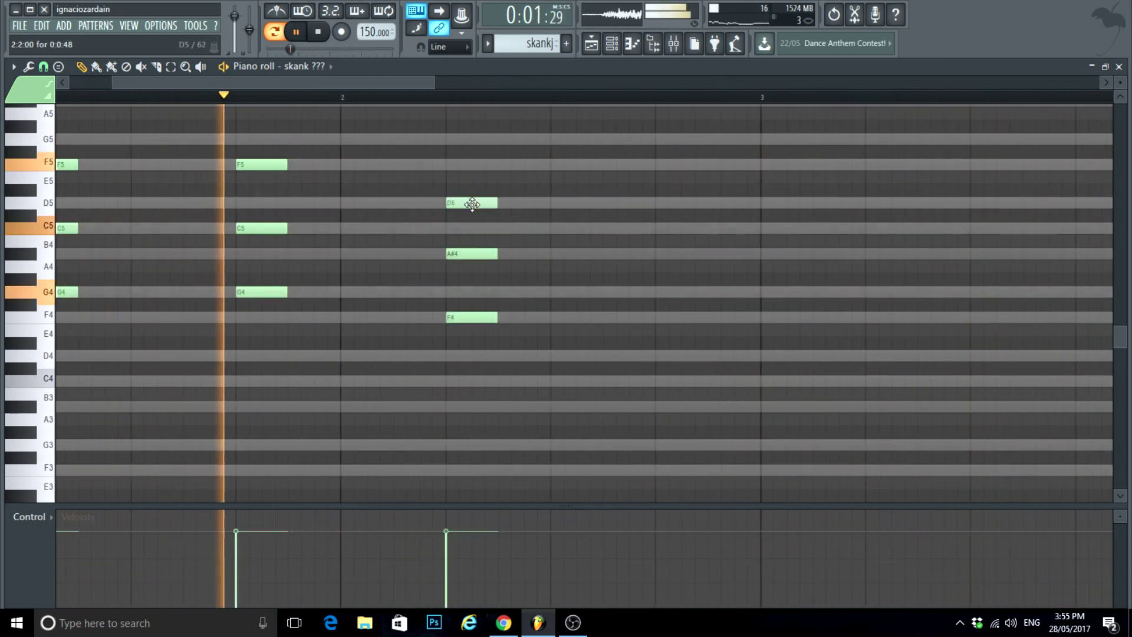
Step: Try C5 as the middle note of the bar 2 chord and listen to it
scroll(687, 404, "down", 2)
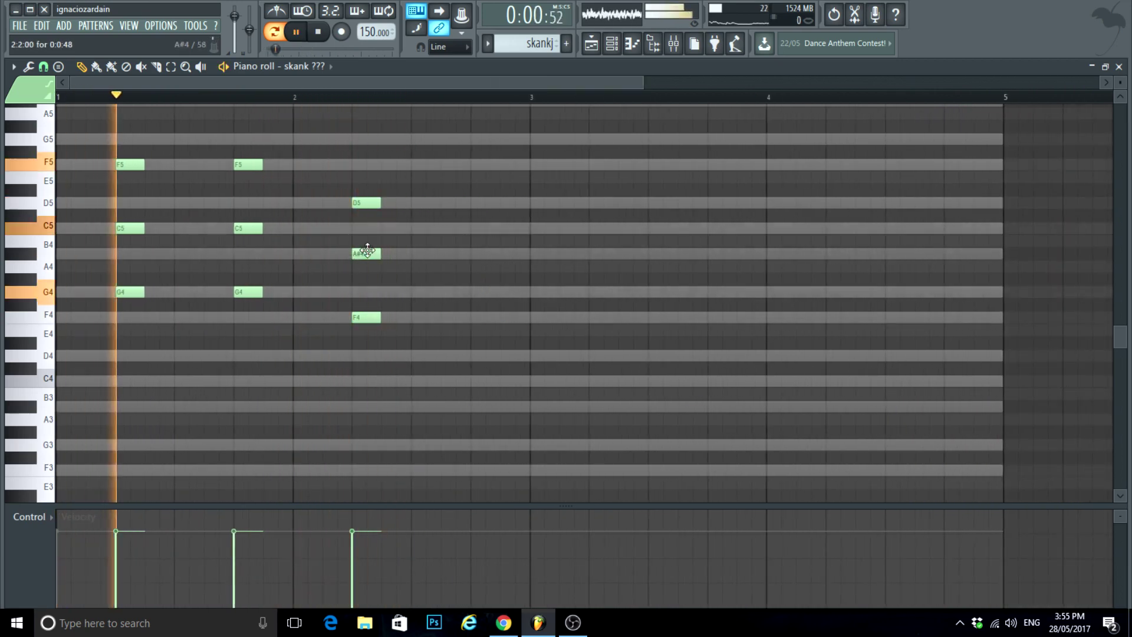
left_click_drag(364, 253, 367, 228)
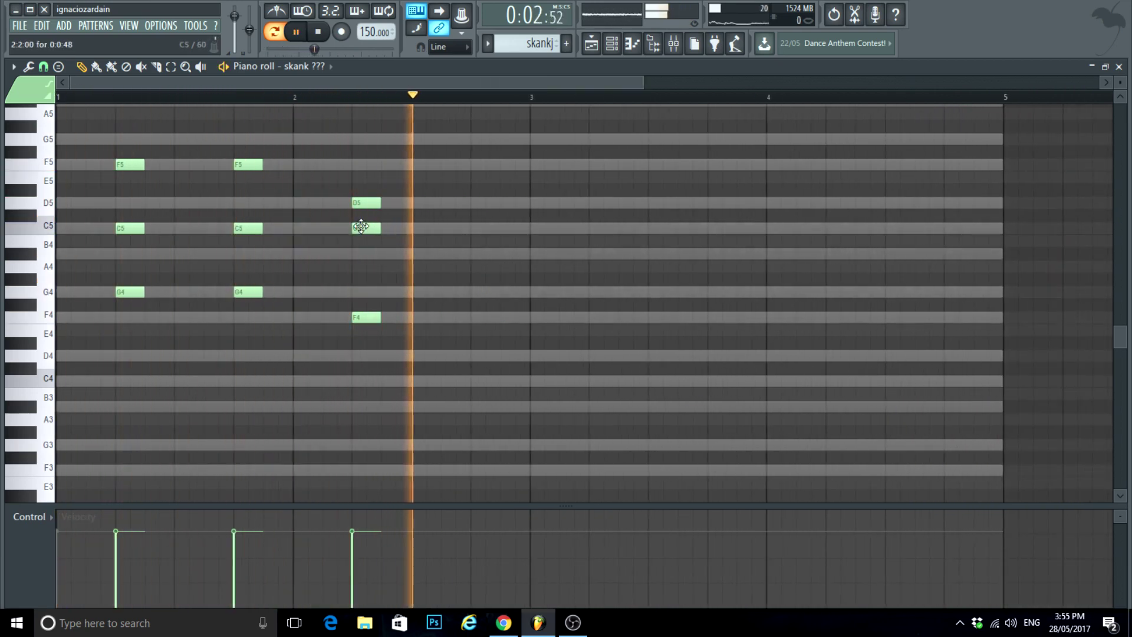
mouse_move(367, 319)
left_mouse_down()
mouse_move(369, 366)
mouse_move(374, 317)
left_mouse_up()
key("space")
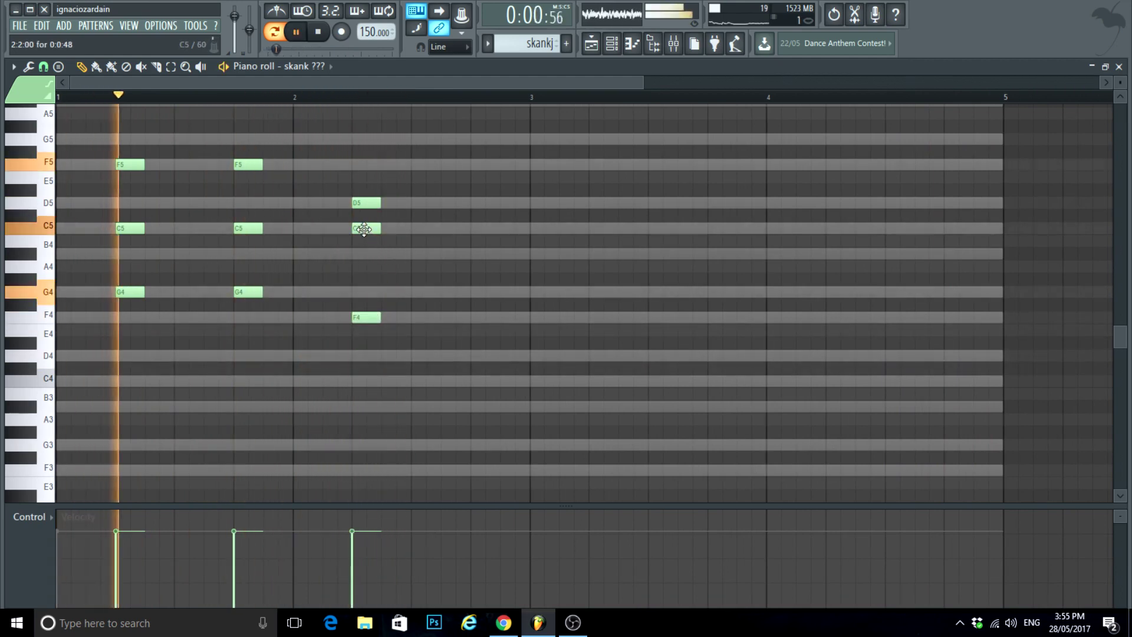
Step: Return the bar 2 chord's middle note to A#4 and try C5 on top before putting D5 back
left_click_drag(361, 227, 361, 254)
left_click_drag(376, 202, 367, 237)
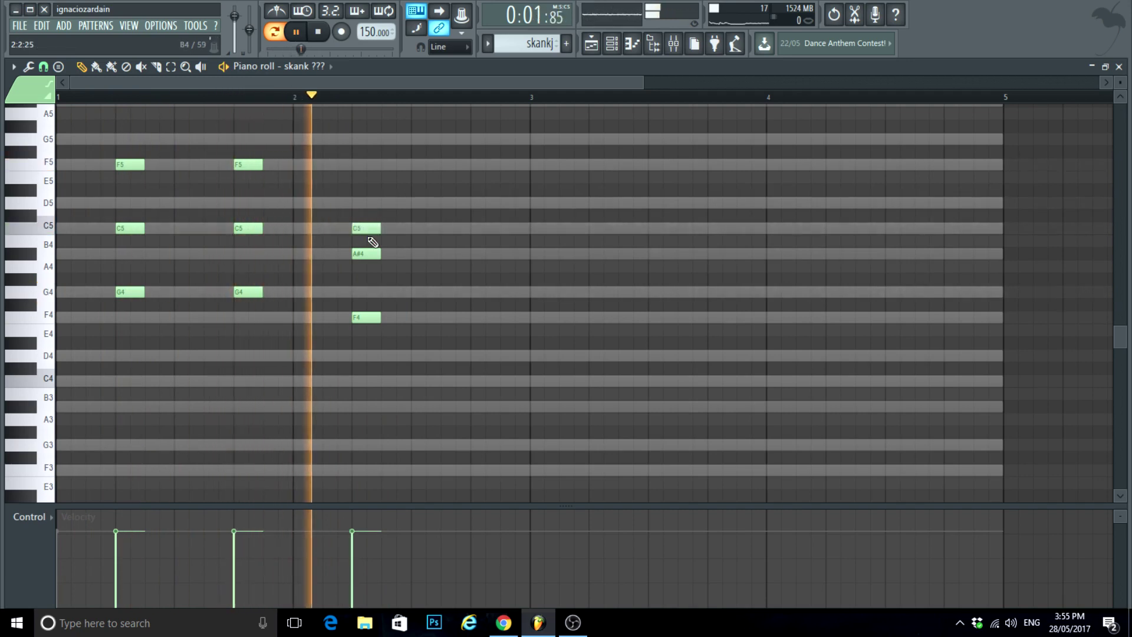
key("space")
left_click_drag(364, 196, 360, 196)
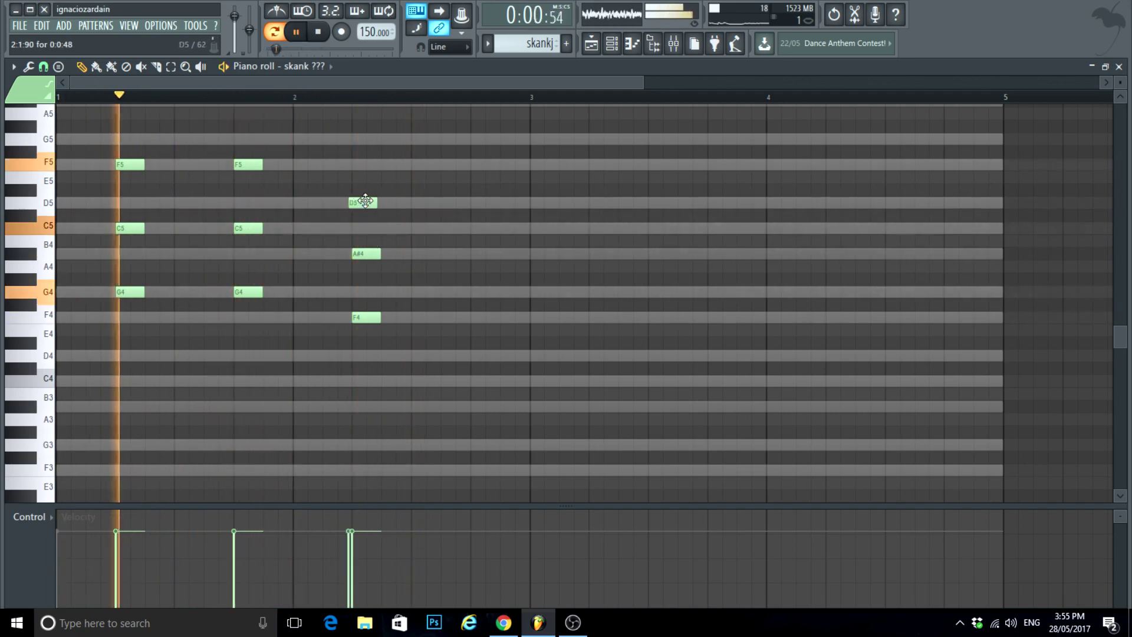
Step: Copy the G4, C5 and F5 chord from bar 1 to beat 4 of bar 2 and play it back
scroll(417, 298, "down", 2)
scroll(360, 347, "up", 1)
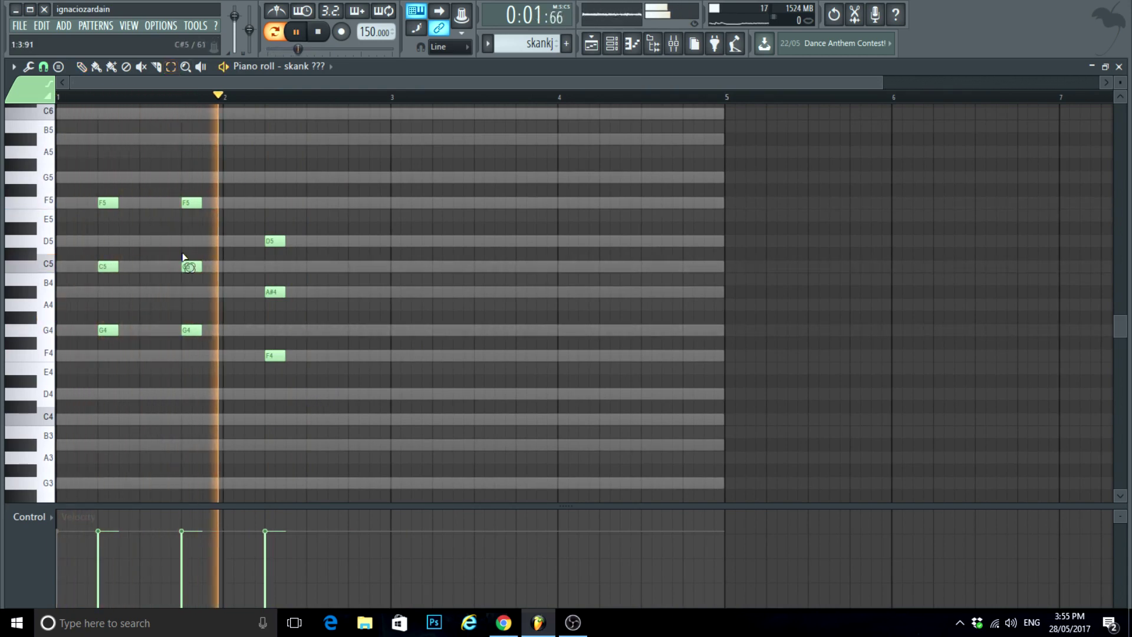
left_click(195, 330)
left_click_drag(195, 330, 354, 205)
key("ctrl+b")
key("space")
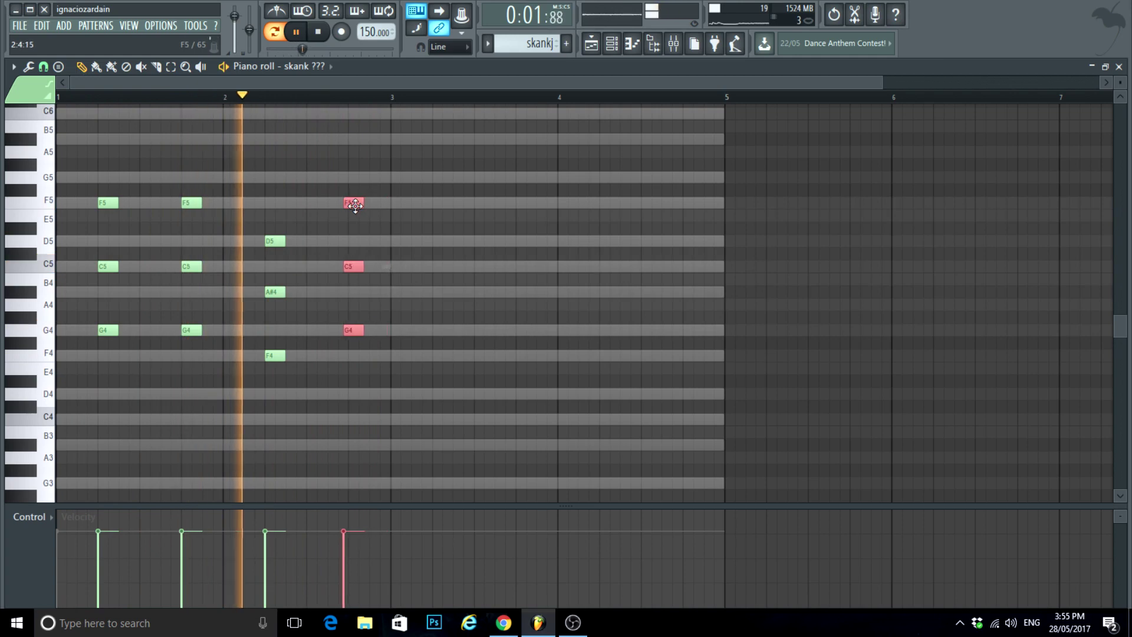
scroll(350, 238, "up", 1)
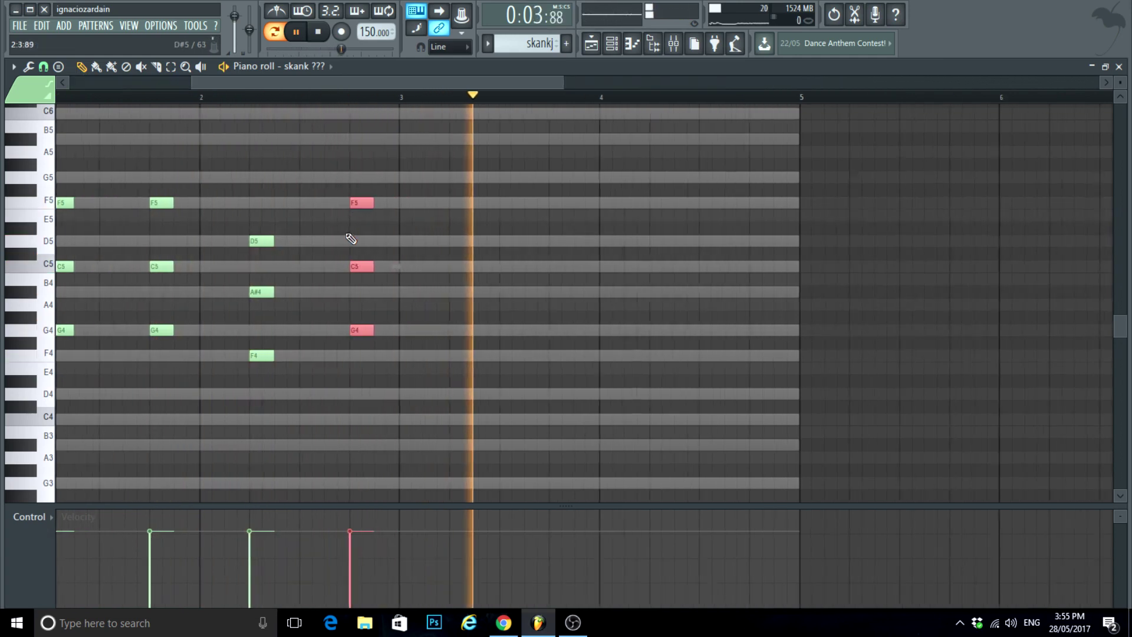
scroll(607, 270, "up", 2)
scroll(607, 283, "down", 4)
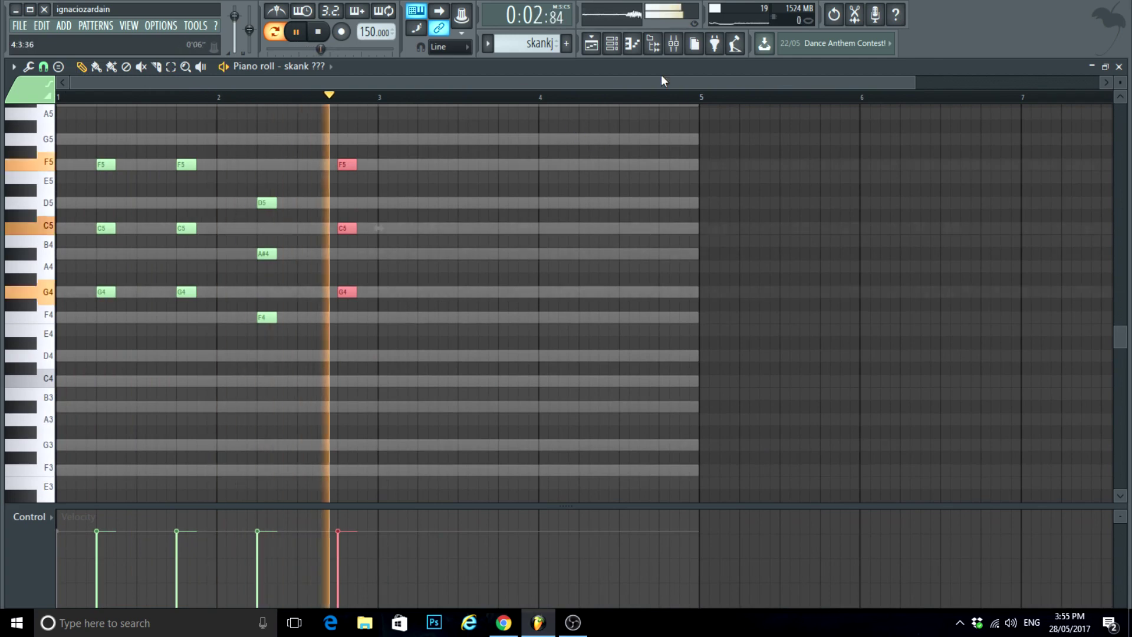
key("space")
Step: Delete all the scale guide notes from the G MINOR channel in the skankj pattern and close the piano roll
scroll(480, 245, "down", 2)
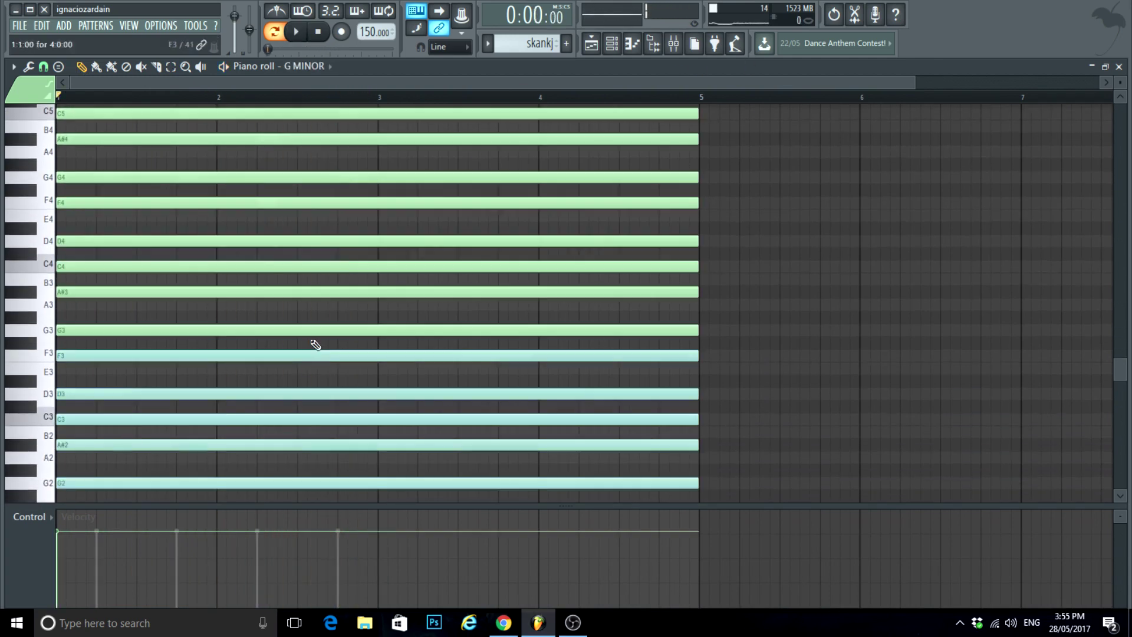
left_click_drag(339, 201, 344, 497)
scroll(345, 369, "down", 2)
scroll(346, 377, "up", 8)
left_click_drag(348, 440, 383, 150)
left_click(1119, 67)
Step: Place a skankj clip at bar 1 on the Keys track below arpyy and play the arrangement in song mode
key("space")
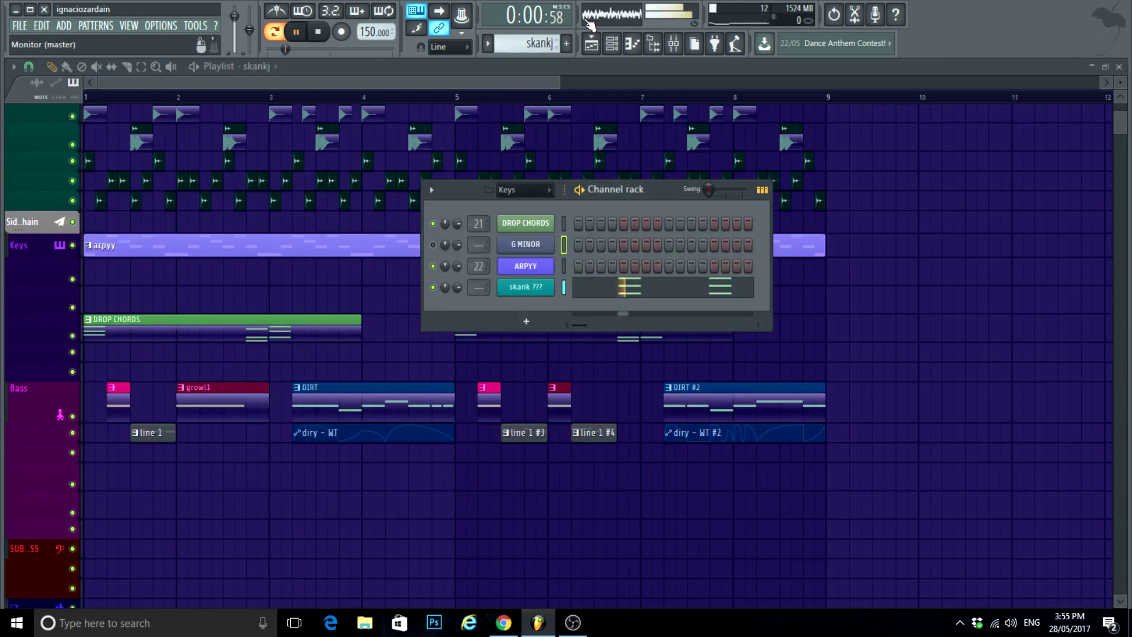
left_click(129, 290)
left_click_drag(167, 296, 123, 268)
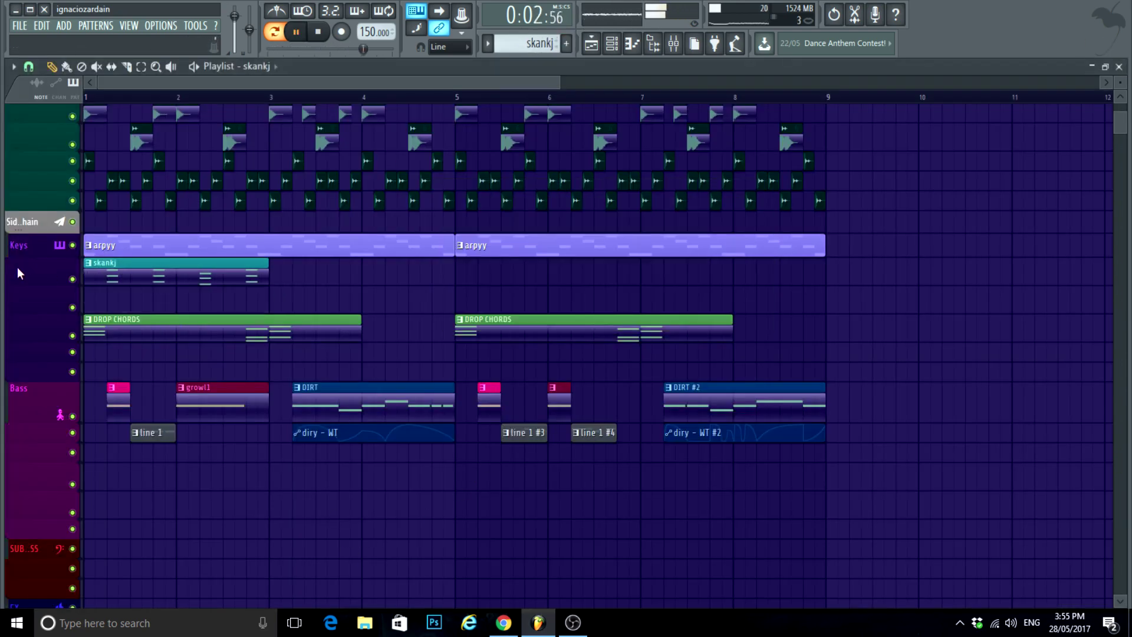
scroll(17, 267, "up", 4)
key("l")
scroll(37, 427, "up", 2)
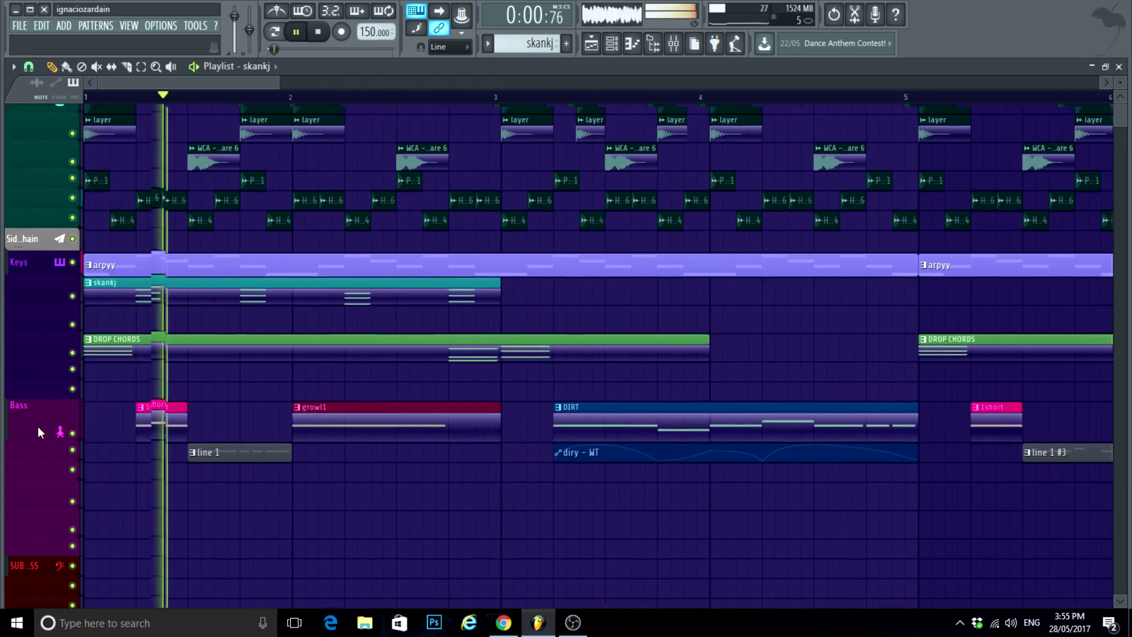
Step: Duplicate the skankj clip three times so that it fills all eight bars
scroll(222, 490, "down", 3)
left_click(267, 313, "ctrl")
scroll(472, 323, "down", 3)
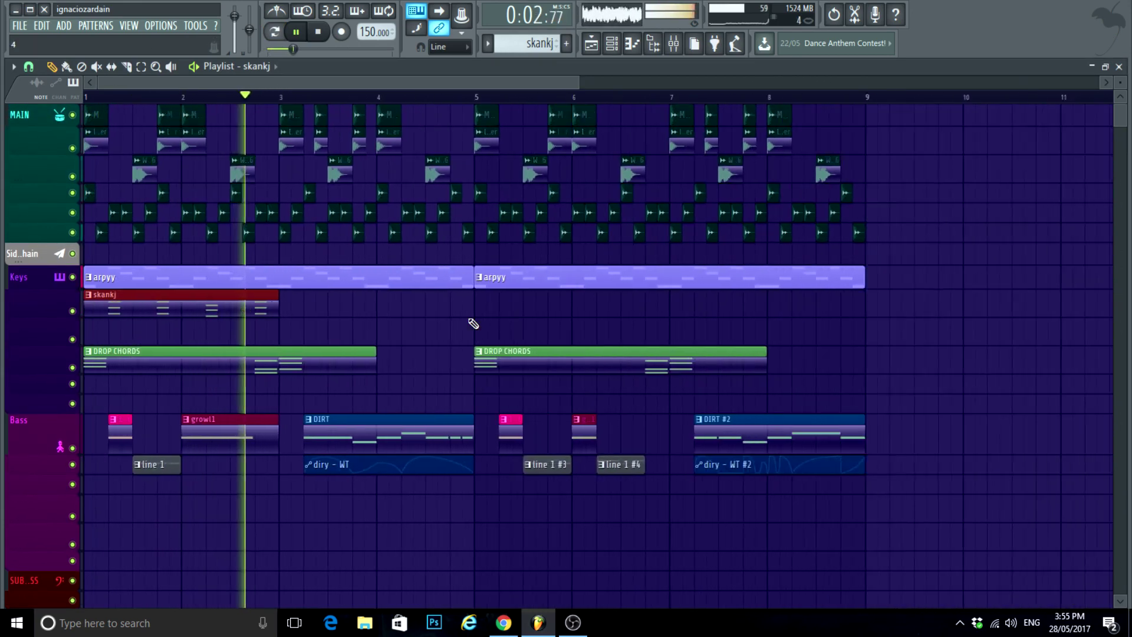
key("ctrl+b")
key("ctrl+b")
key("ctrl+b")
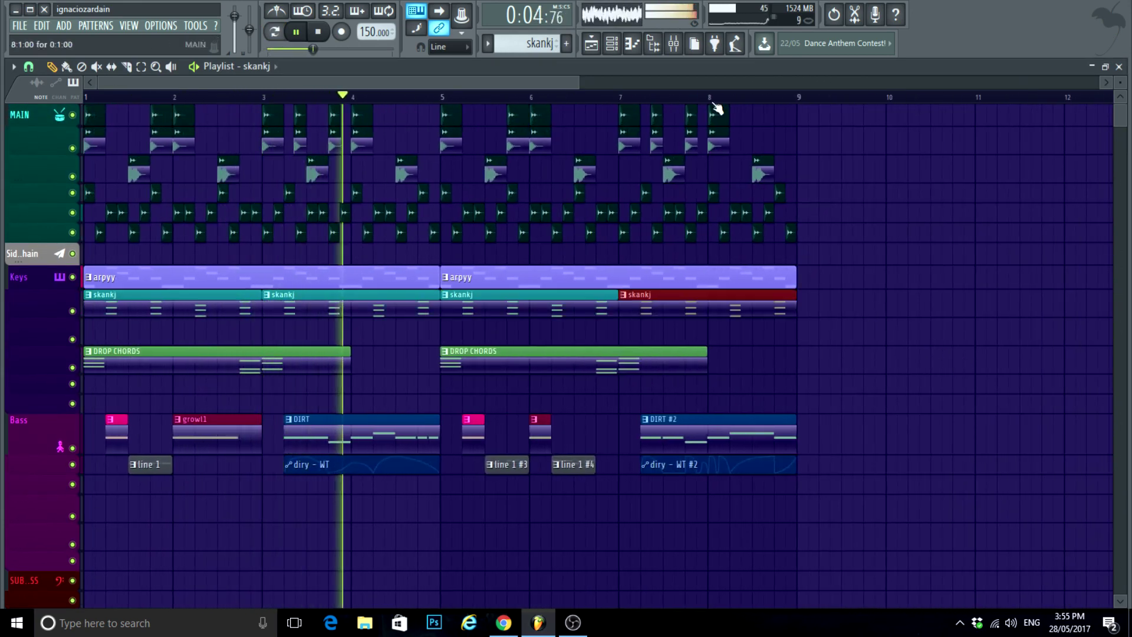
Step: Route the skank ??? channel of the Keys group to mixer track 23 and stop playback
left_click(612, 43)
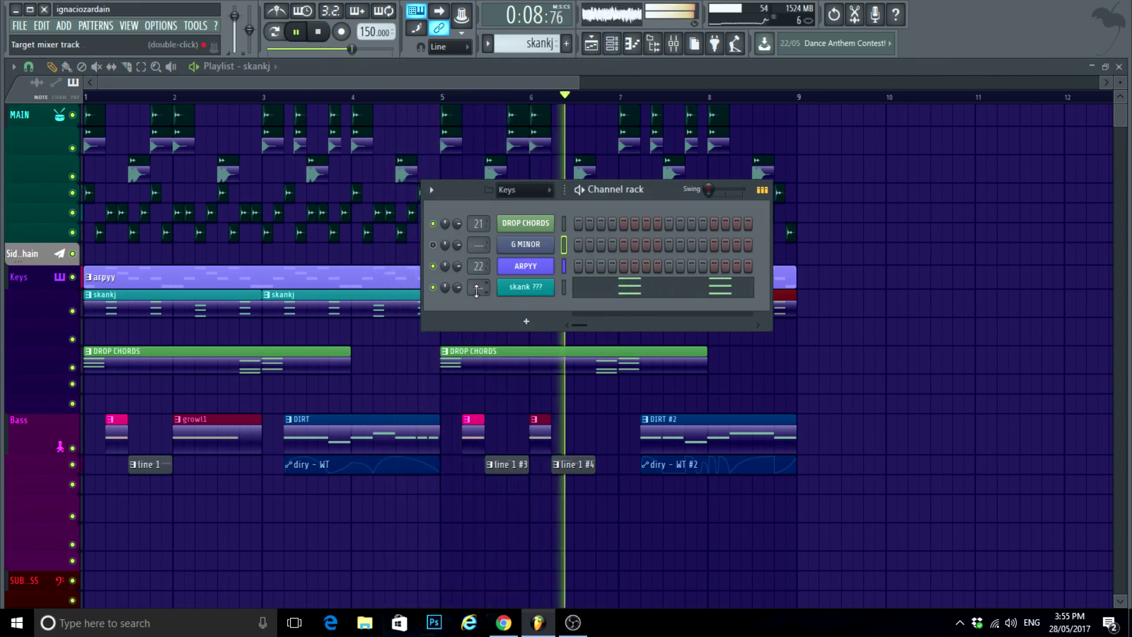
scroll(477, 289, "up", 1)
key("space")
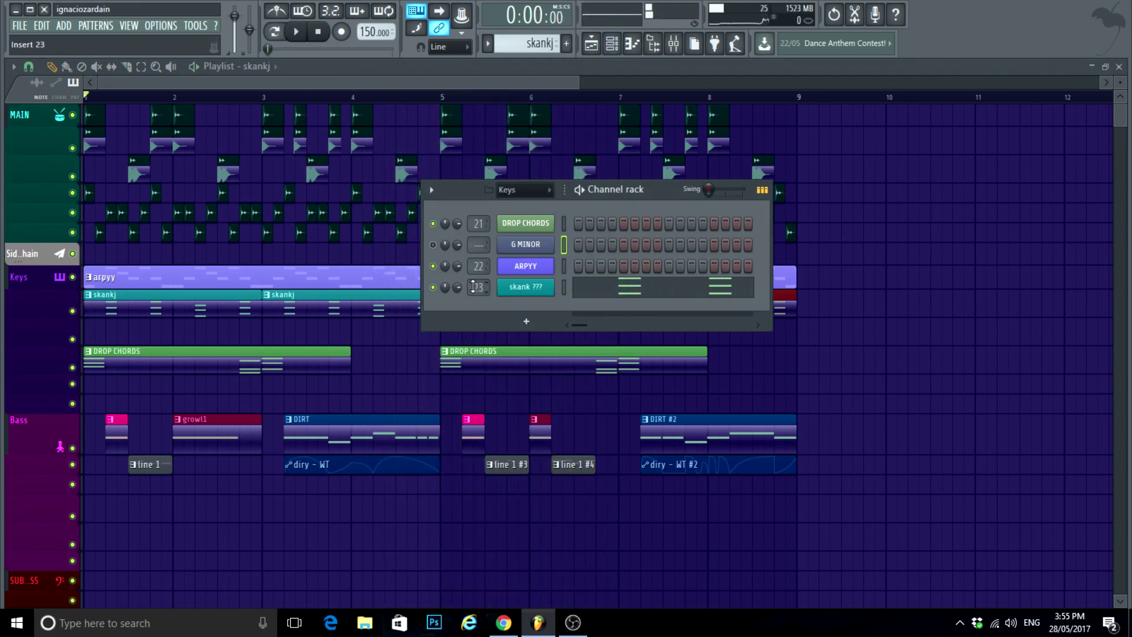
Step: Rename mixer track 23 as "skank ???"
left_click(672, 46)
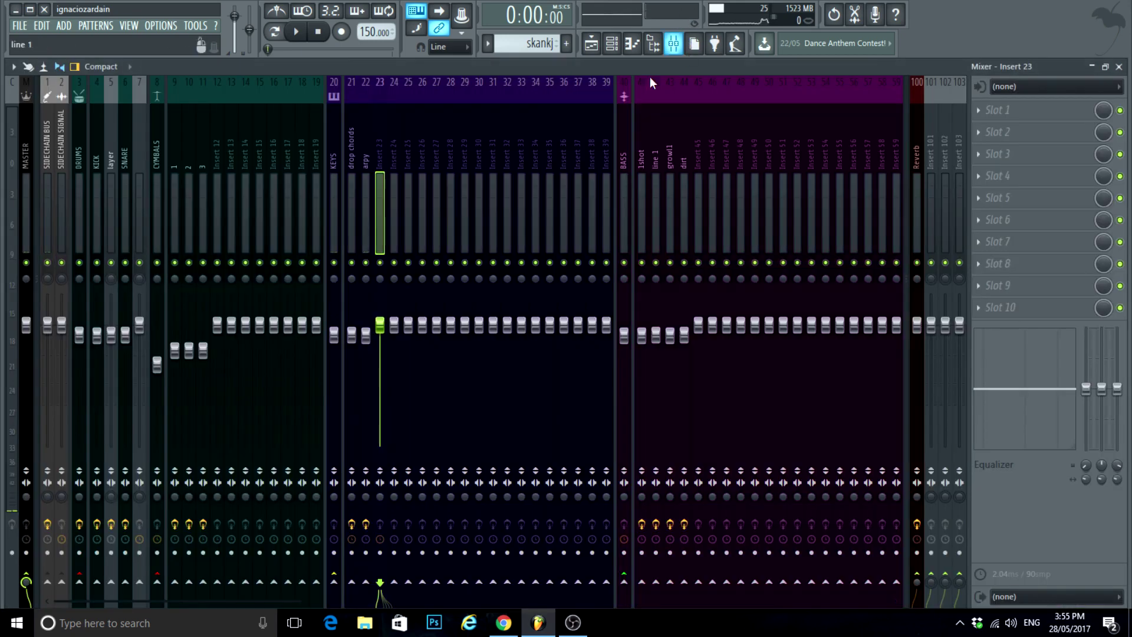
right_click(383, 81)
left_click(427, 90)
type("ska")
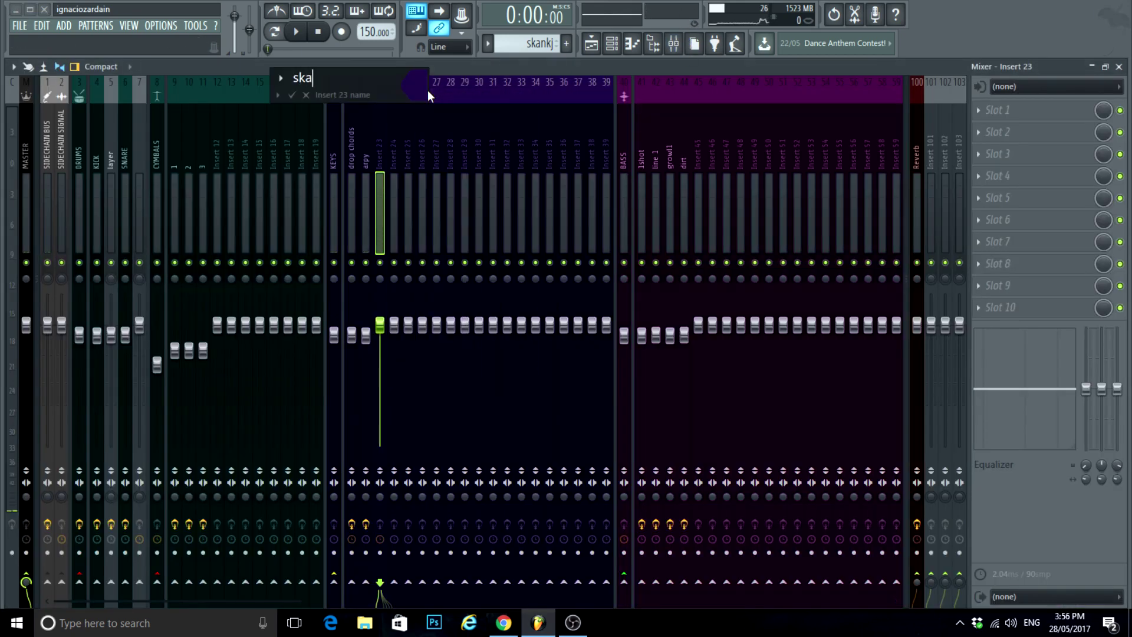
type("nk ???")
key("Return")
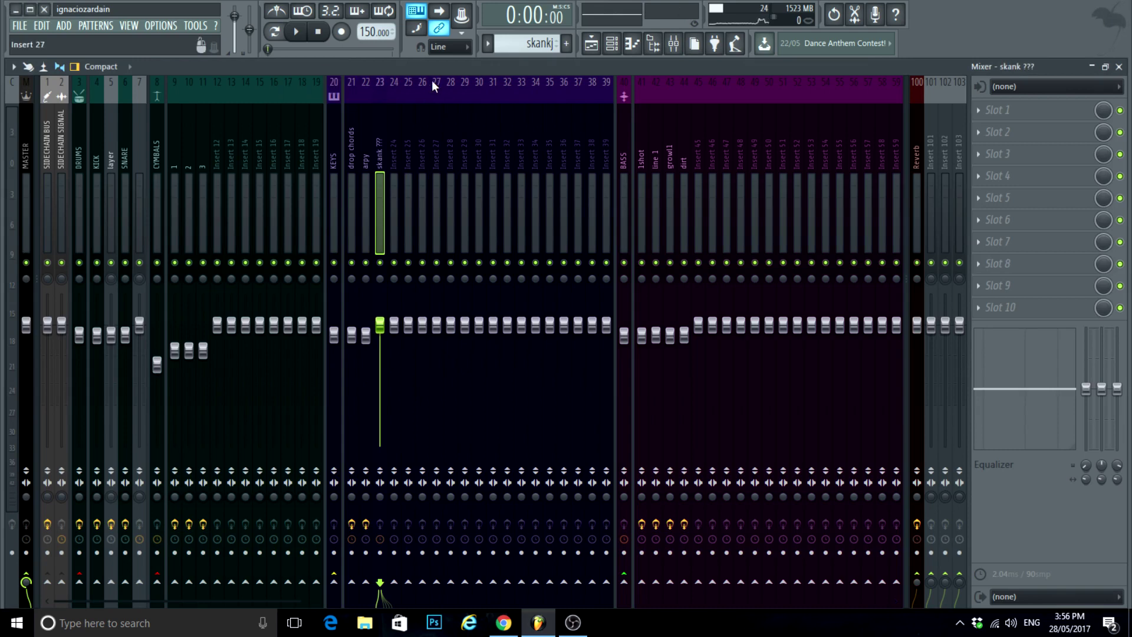
Step: Send the skank ??? mixer track to the KEYS bus instead of the master and lower its volume during playback
key("space")
left_click(333, 582)
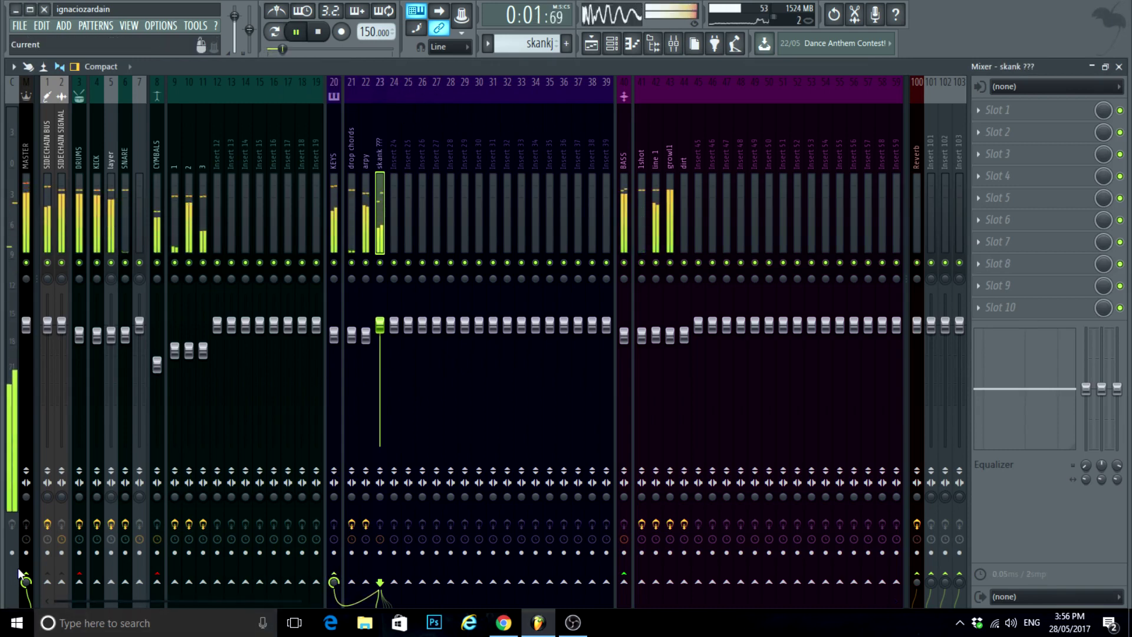
left_click(36, 579)
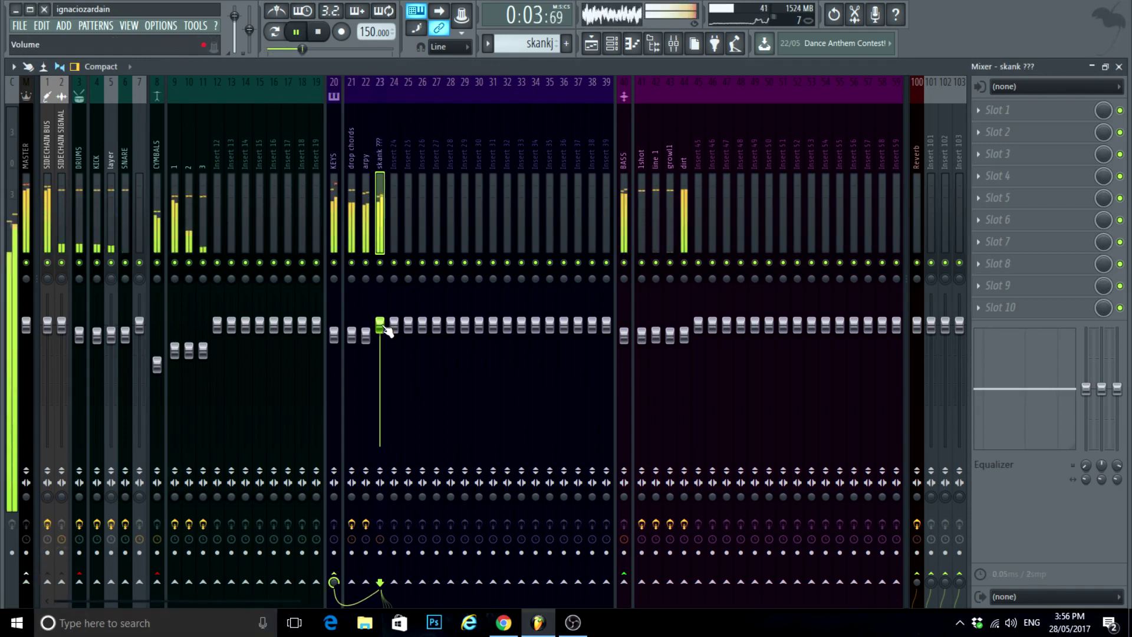
left_click_drag(379, 324, 380, 347)
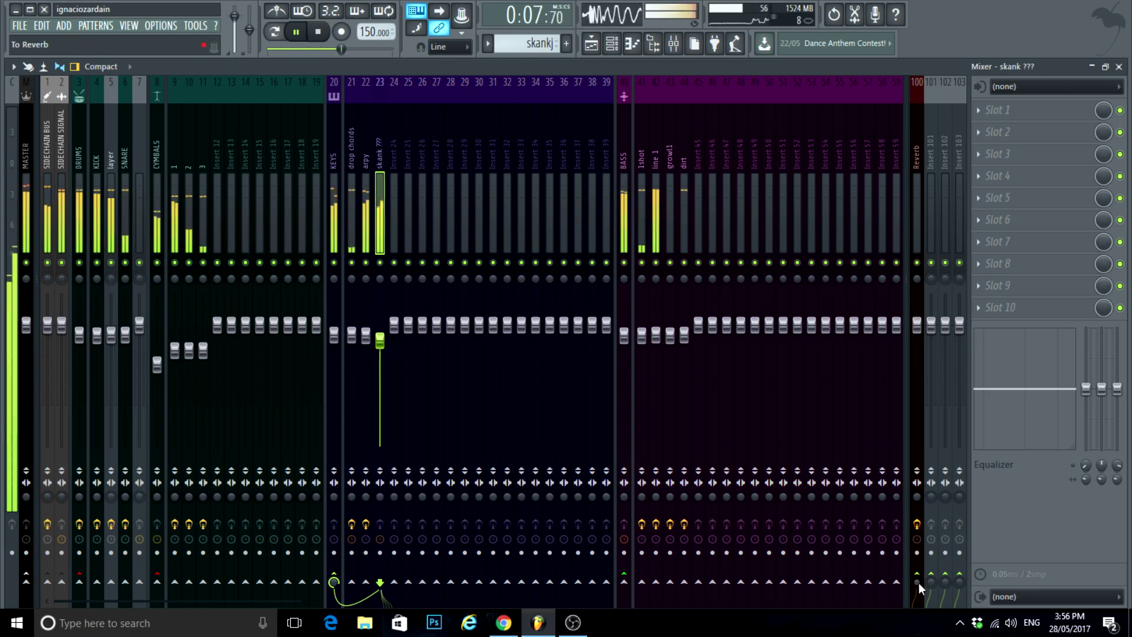
Step: Load the SAUSAGE FATTENER effect into slot 1 of the skank ??? mixer track
right_click(1006, 111)
scroll(874, 231, "up", 8)
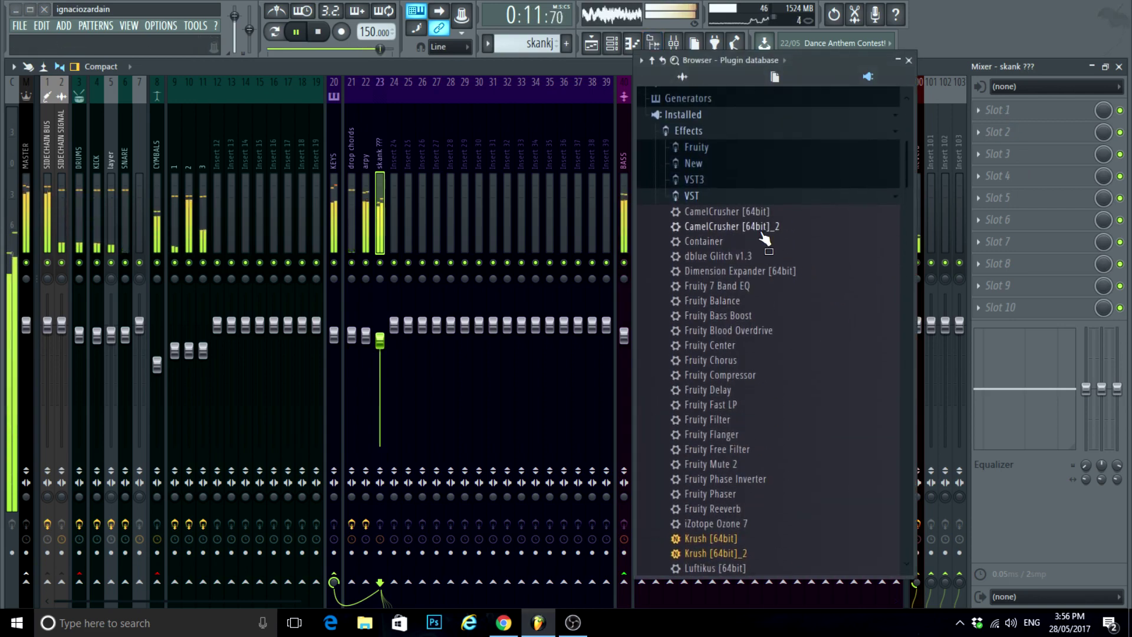
scroll(774, 367, "down", 1)
key("space")
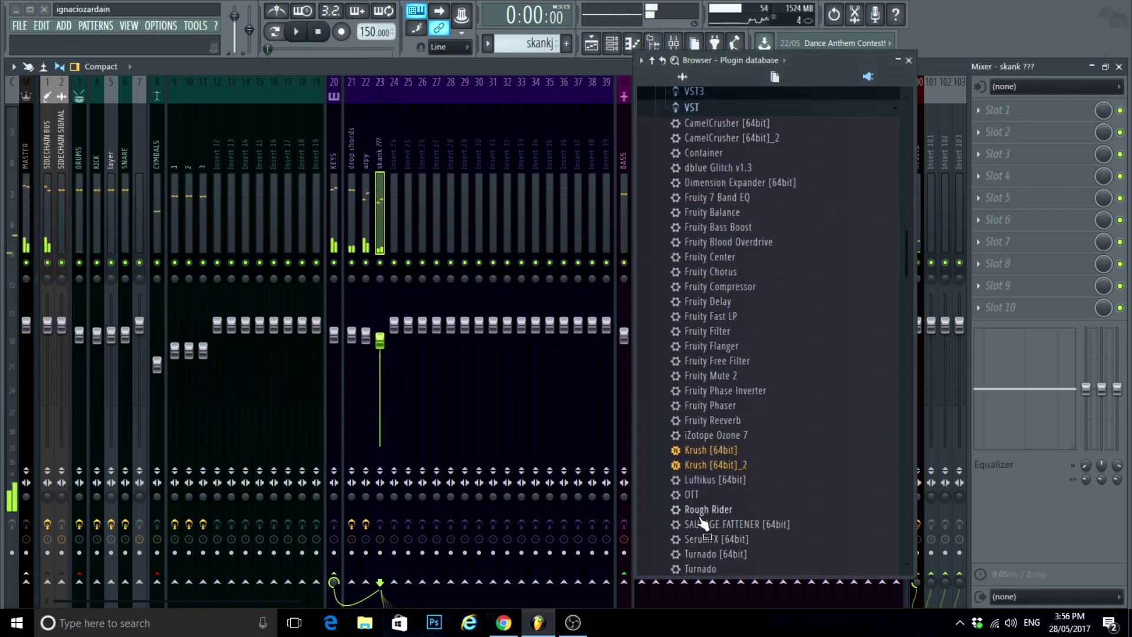
left_click_drag(701, 521, 1000, 115)
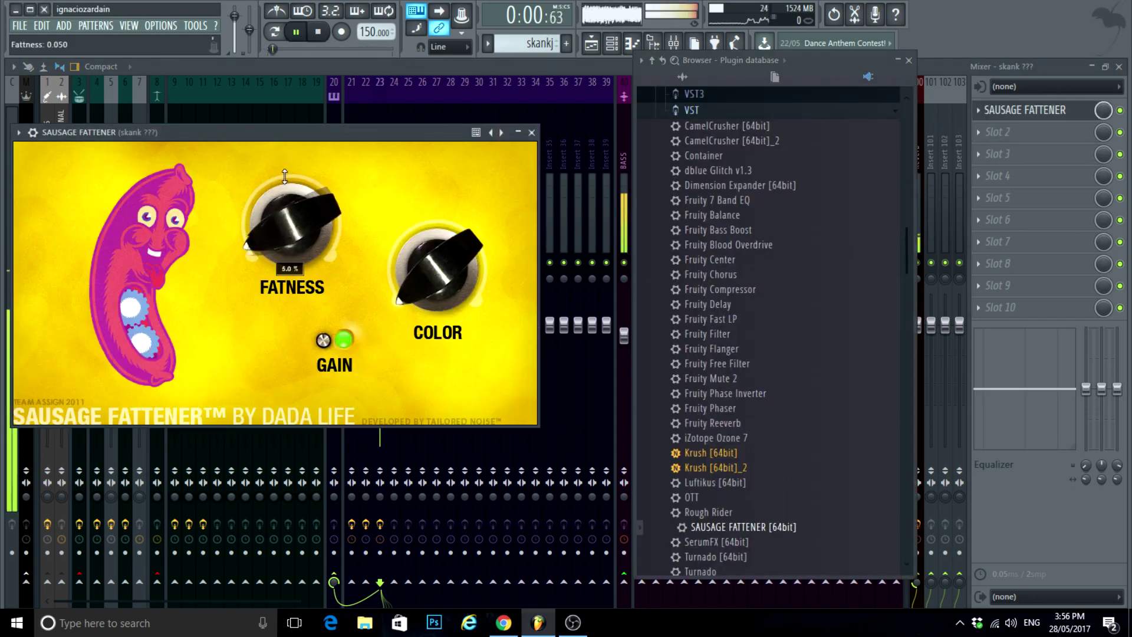
Step: Set the SAUSAGE FATTENER's fatness to 18% and color to 12%, and close the effect, plugin browser and mixer
left_click_drag(349, 80, 283, 185)
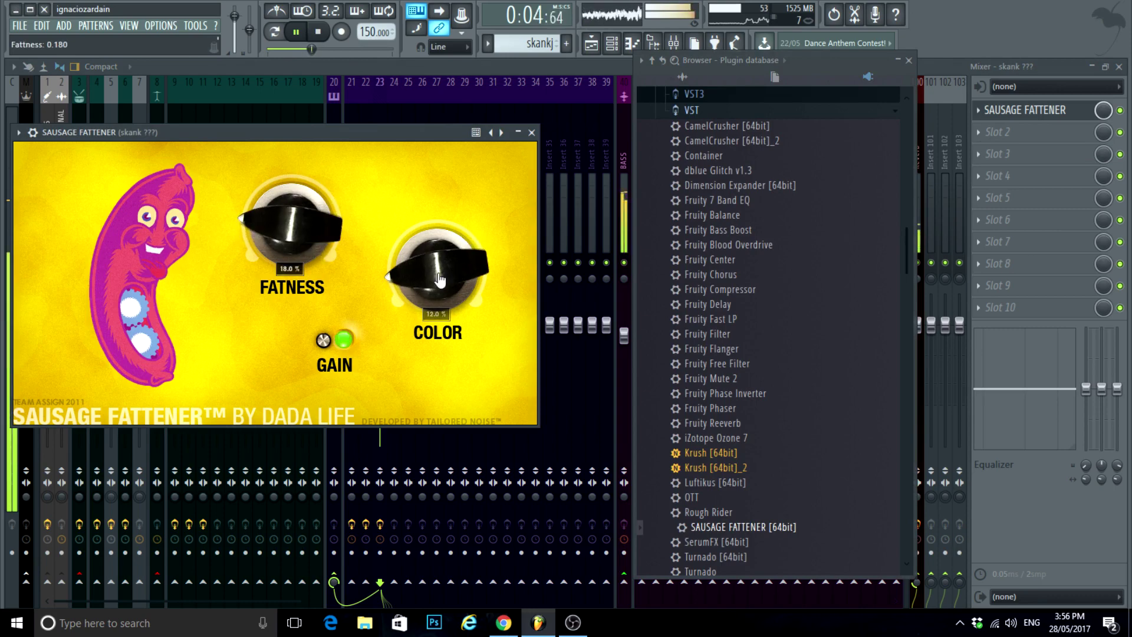
left_click(532, 133)
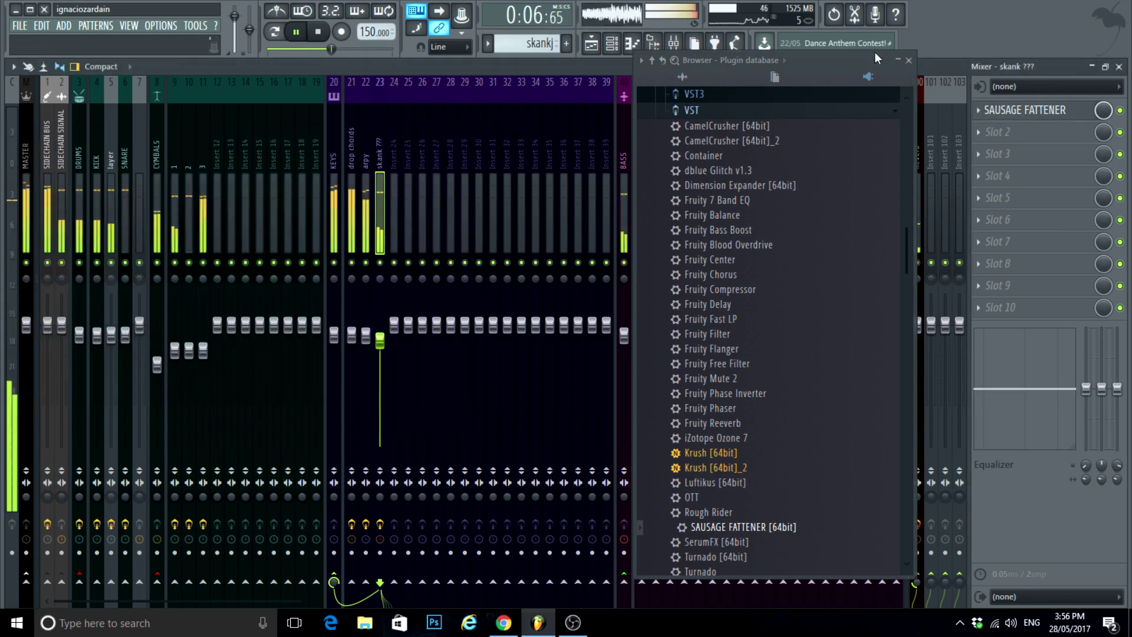
left_click(909, 60)
left_click(1115, 66)
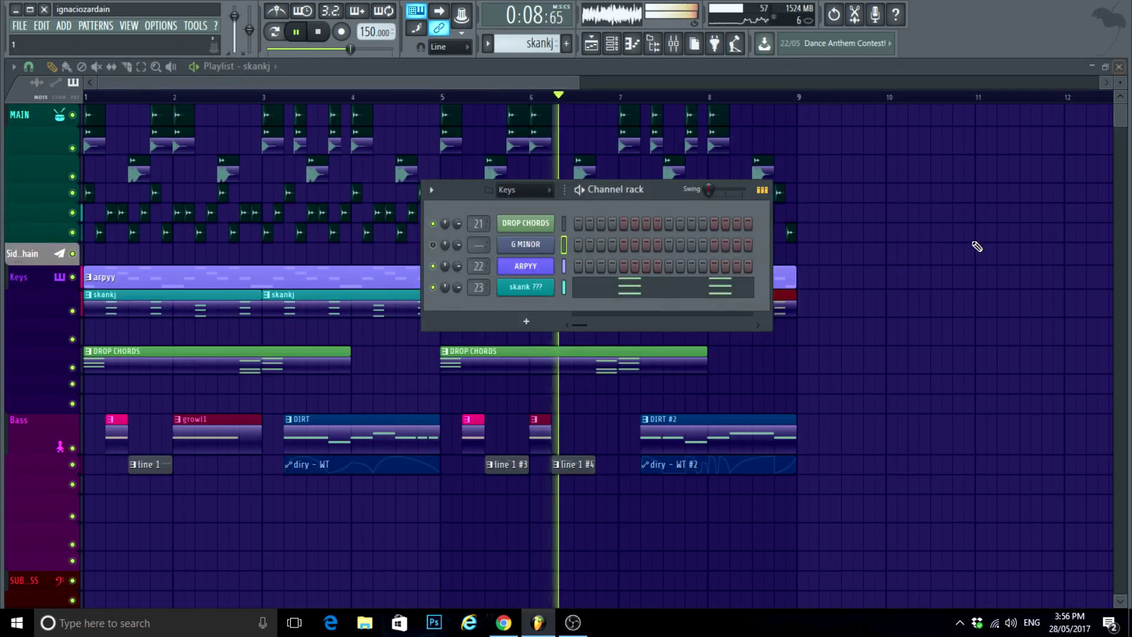
Step: Open the last skankj clip's skank ??? notes in the piano roll and bring up the Keys channel rack
key("F6")
scroll(943, 330, "down", 2)
scroll(915, 365, "down", 2)
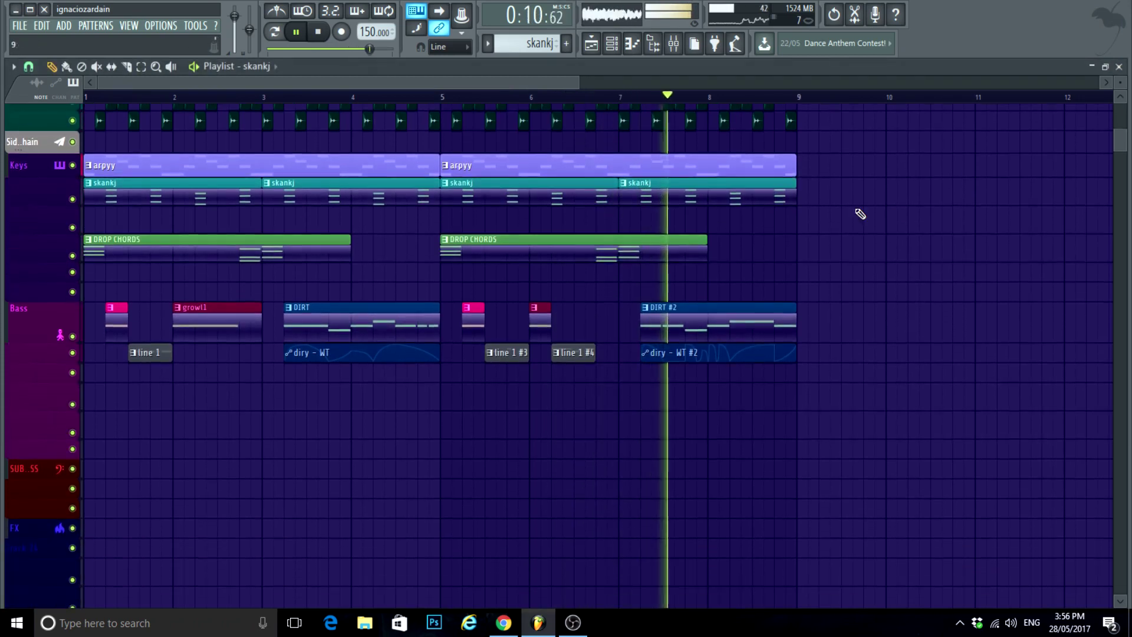
double_click(677, 199)
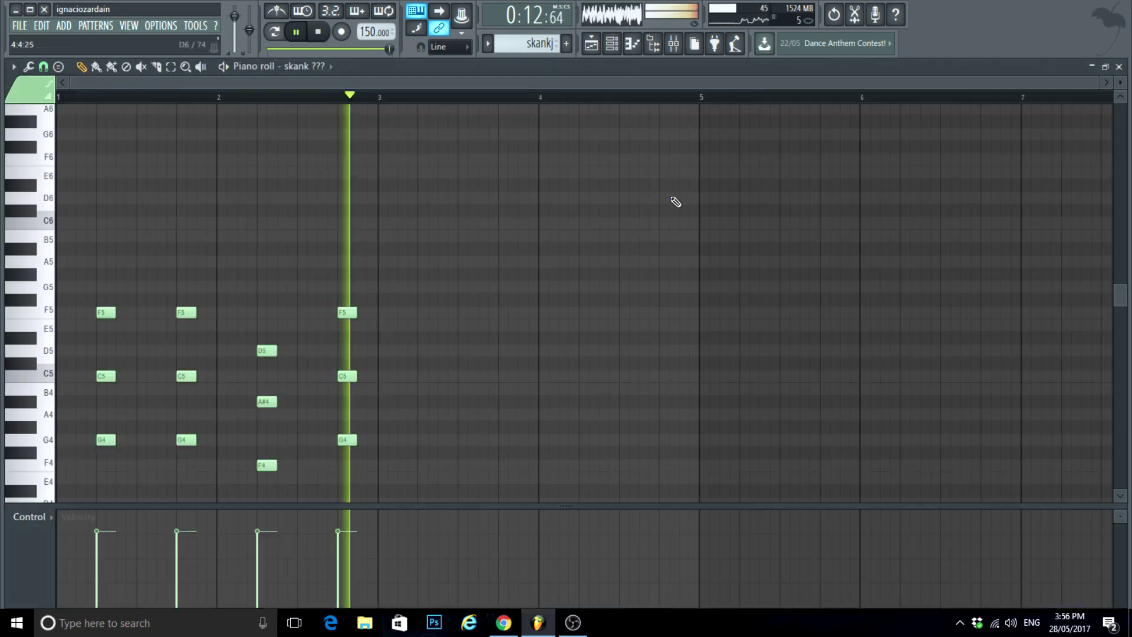
left_click(633, 45)
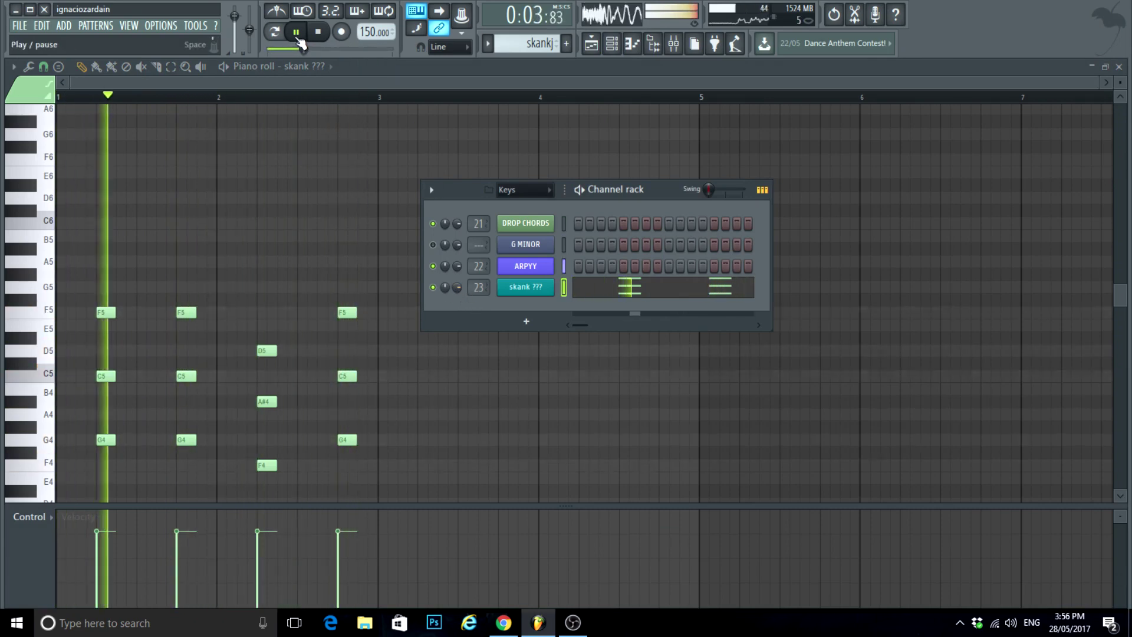
Step: Audition piano presets in the skank ??? channel's Nexus during playback and load PN Soft and Tiny
left_click(536, 291)
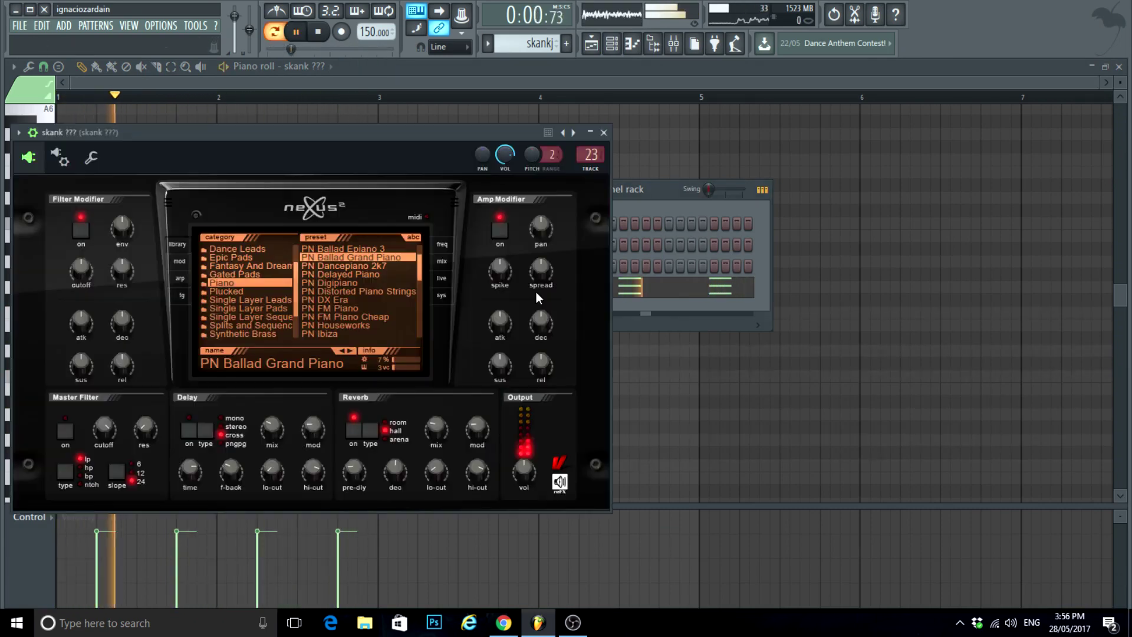
left_click(363, 291)
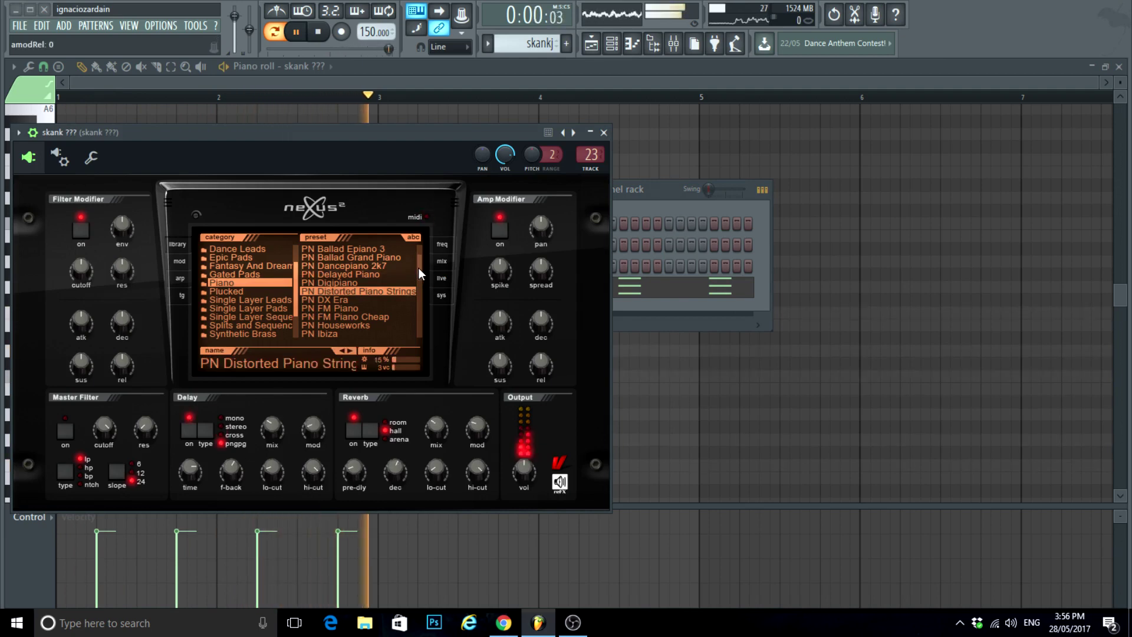
left_click_drag(419, 268, 414, 296)
left_click(378, 276)
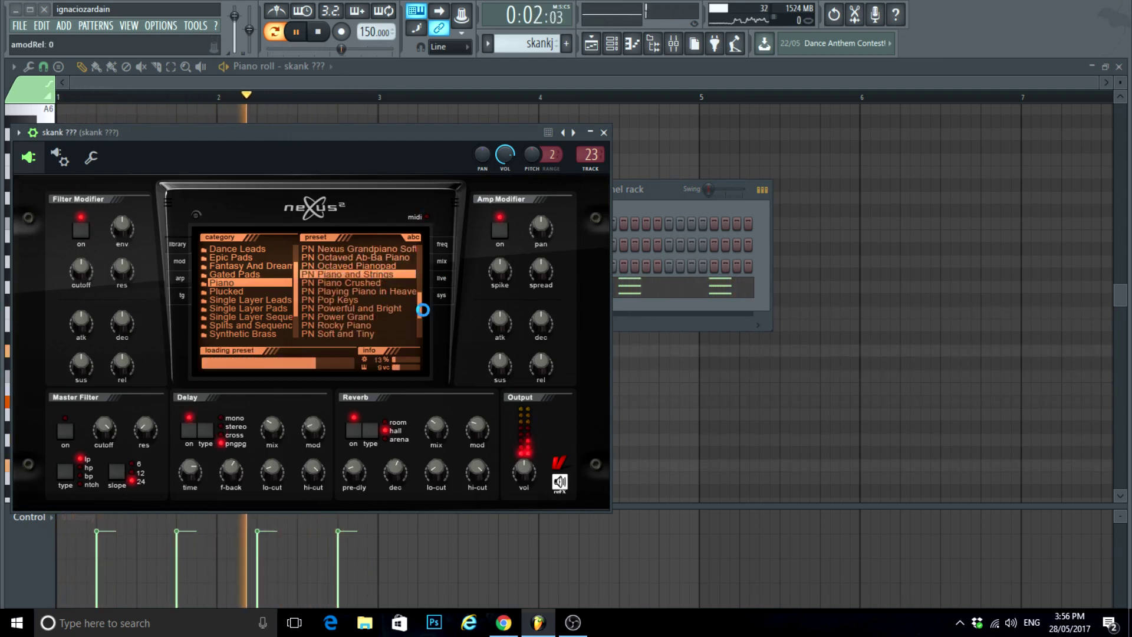
left_click_drag(416, 299, 419, 316)
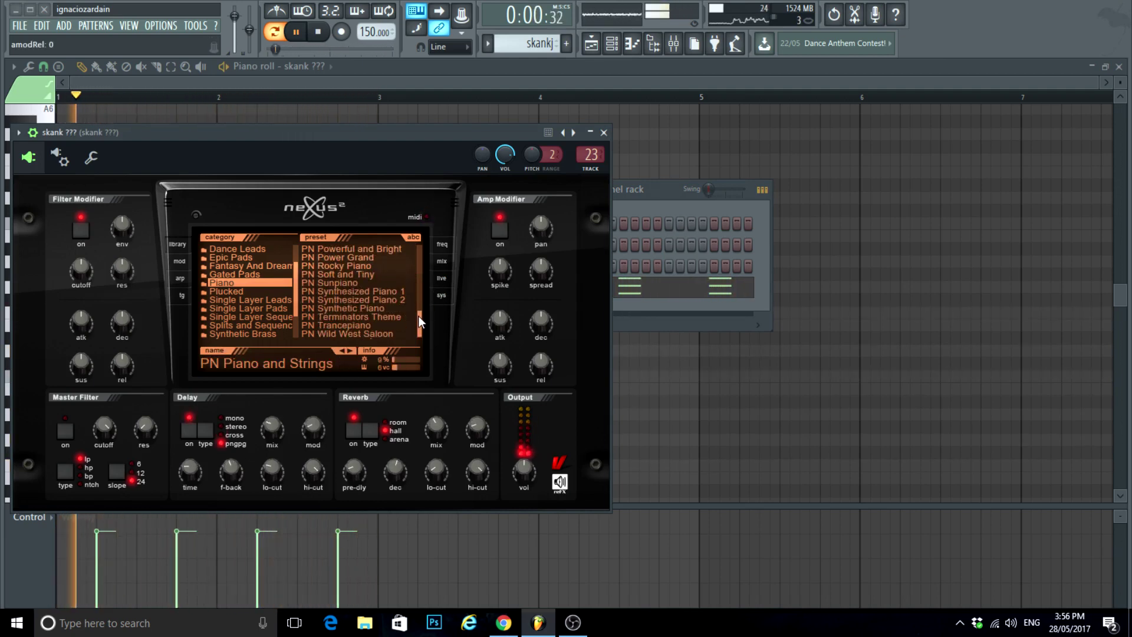
left_click(375, 316)
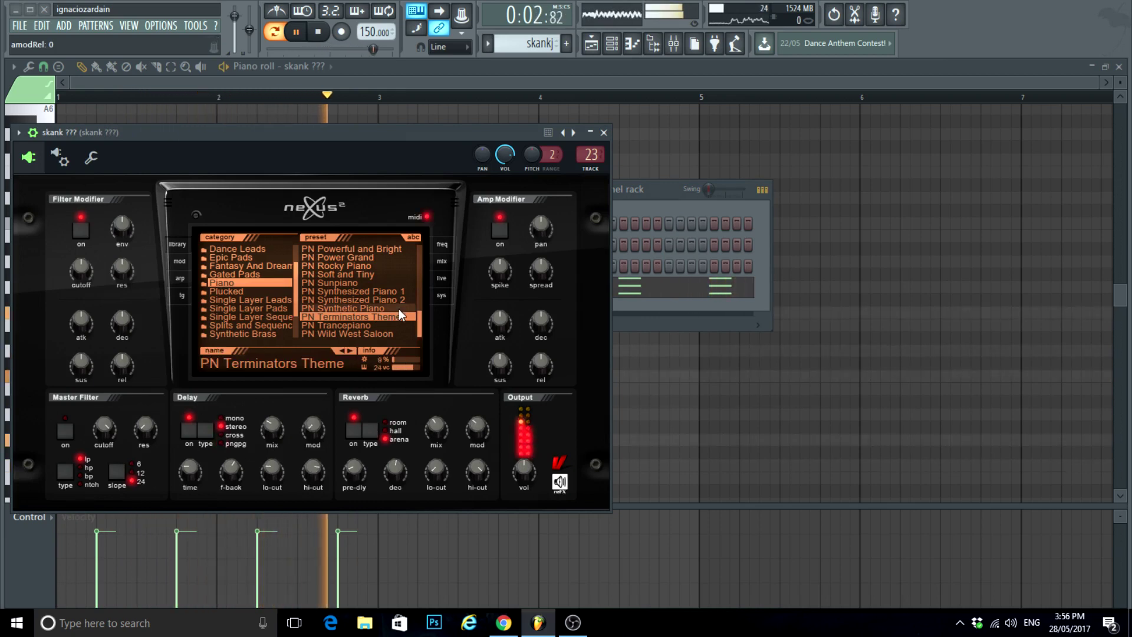
left_click(380, 292)
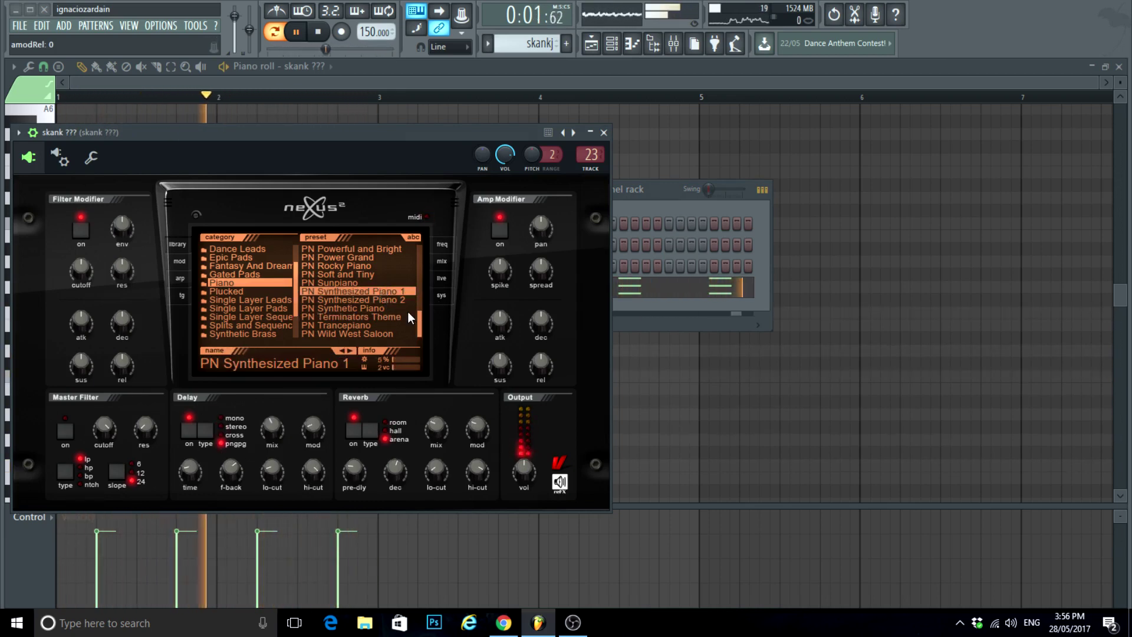
left_click(353, 272)
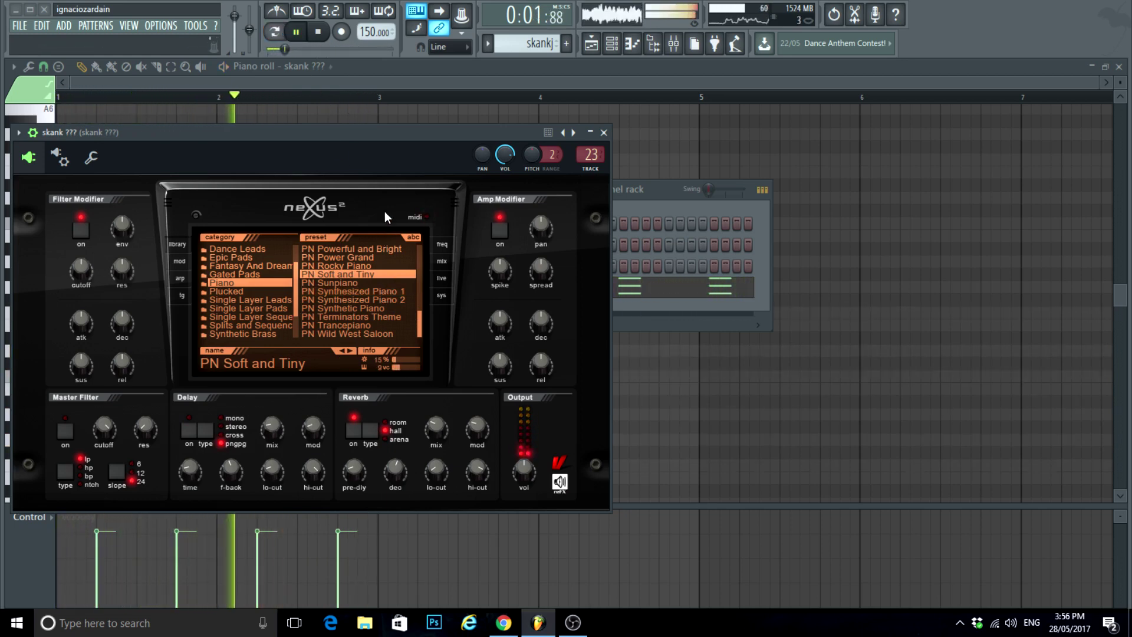
Step: Turn off the Nexus reverb, set the skank ??? channel volume to 72%, and close the plugin and channel rack
left_click(355, 429)
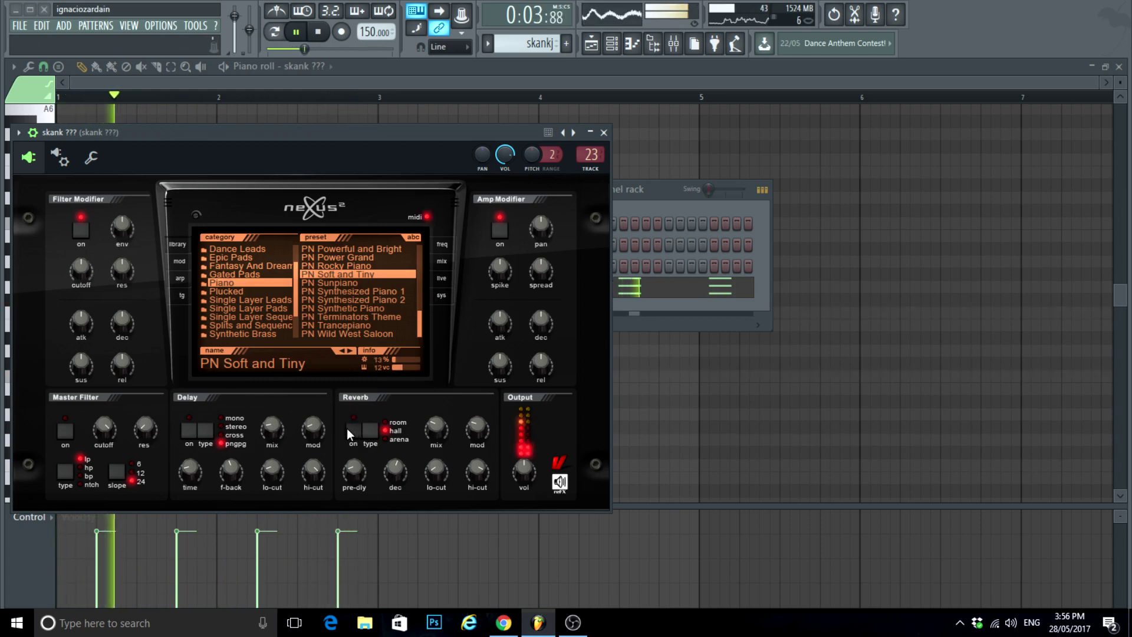
left_click(604, 134)
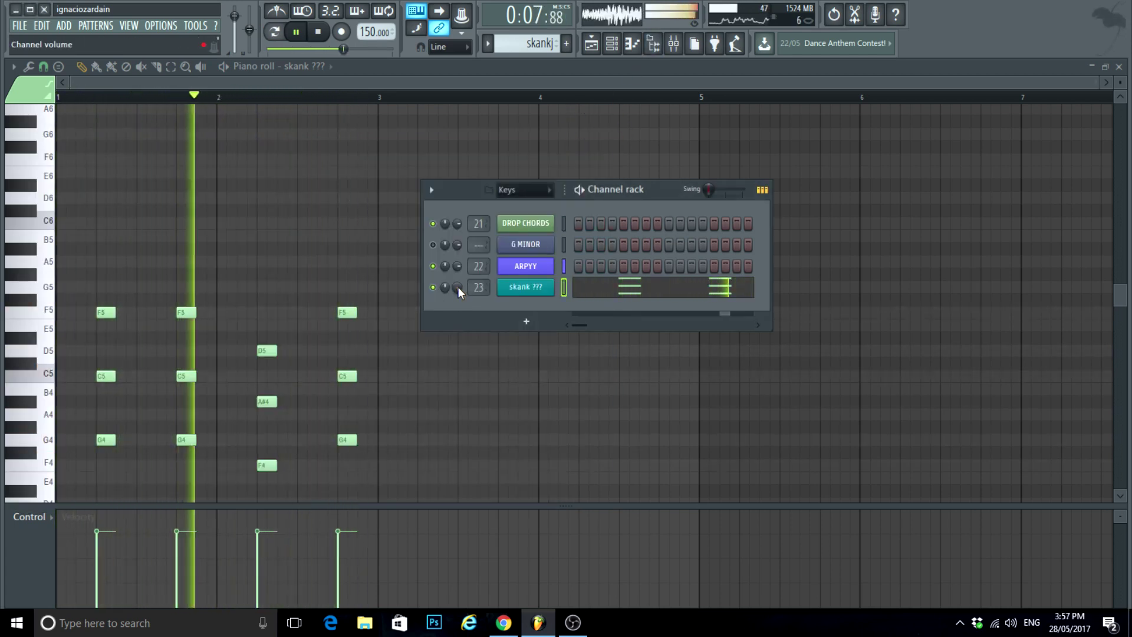
mouse_move(458, 288)
left_mouse_down()
mouse_move(458, 266)
mouse_move(458, 297)
left_mouse_up()
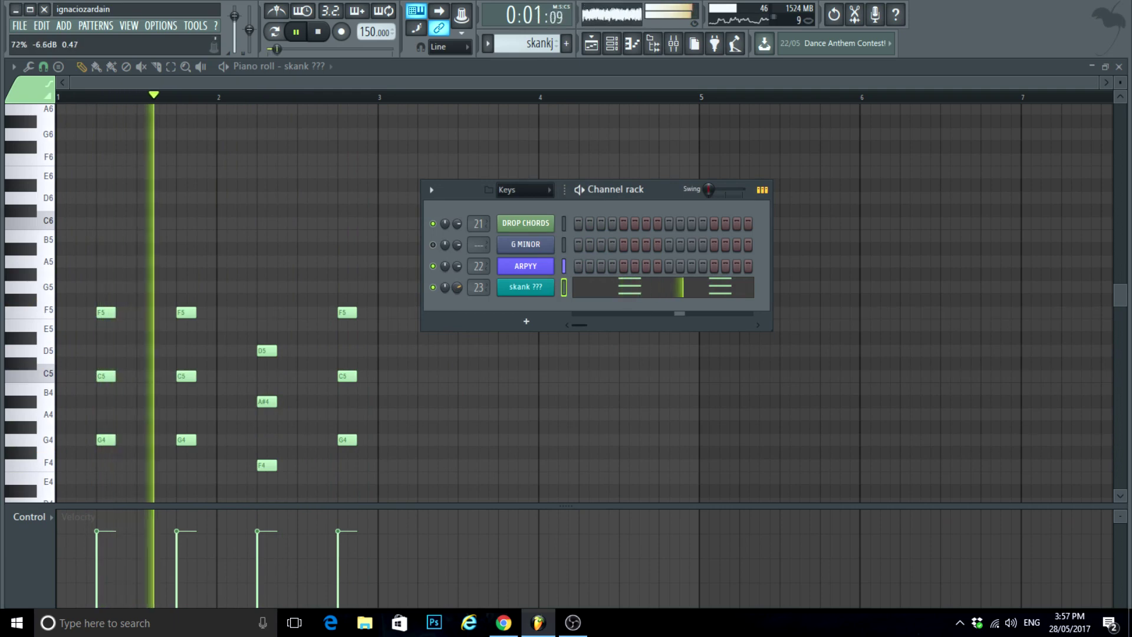
left_click(612, 43)
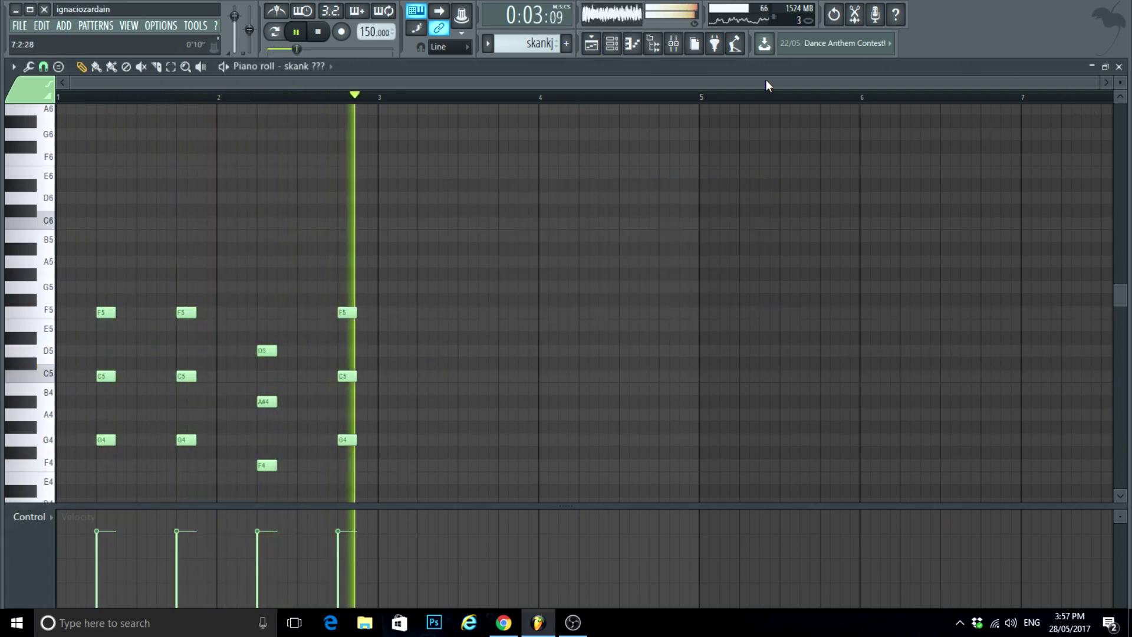
Step: Inspect the effect chains of the line 1 and 1shot mixer tracks, including the SAUSAGE FATTENER on 1shot
left_click(673, 43)
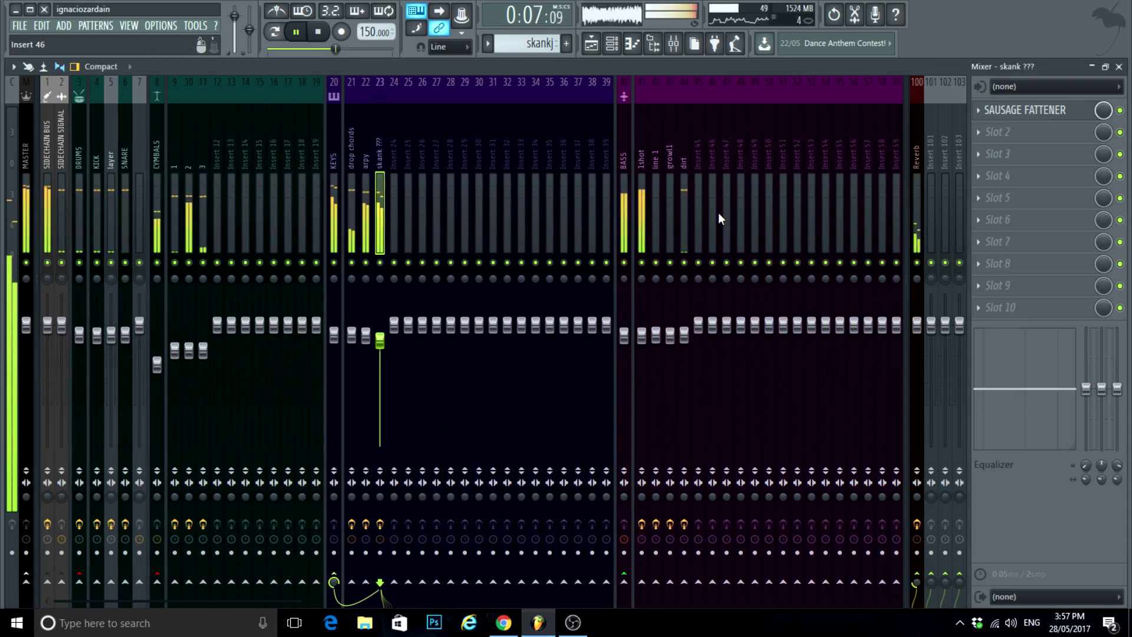
left_click(657, 184)
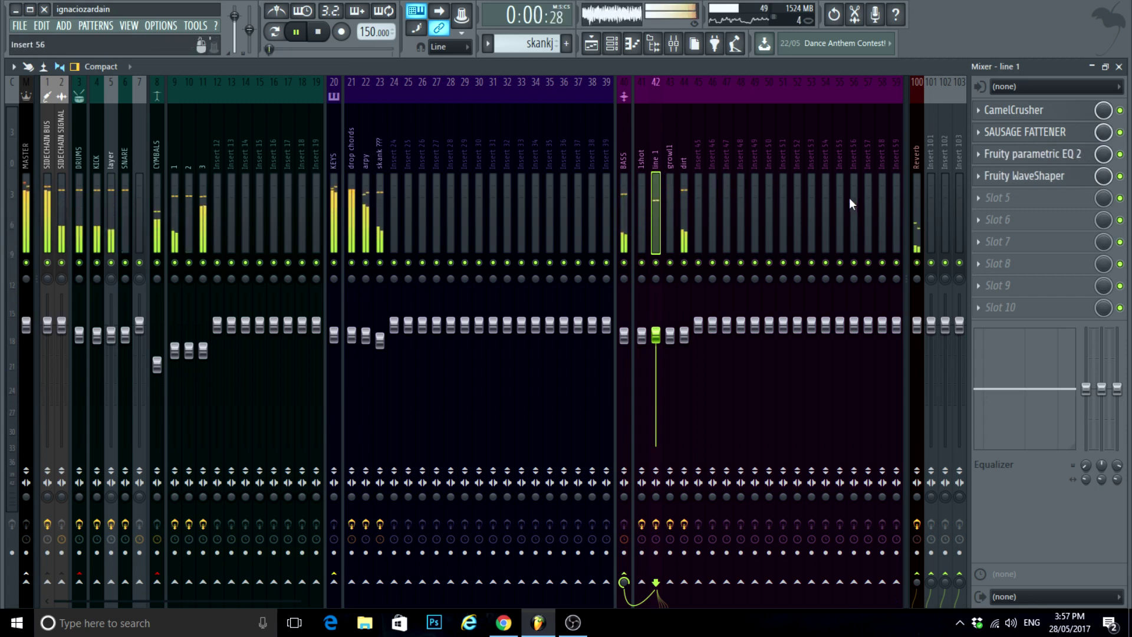
left_click(646, 159)
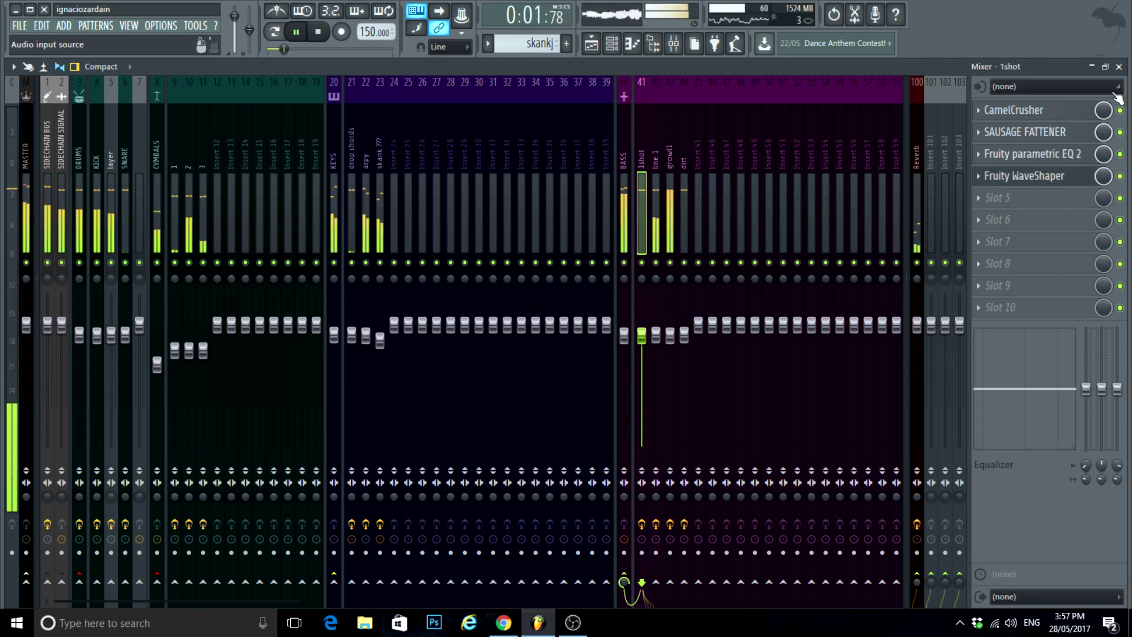
left_click(1009, 133)
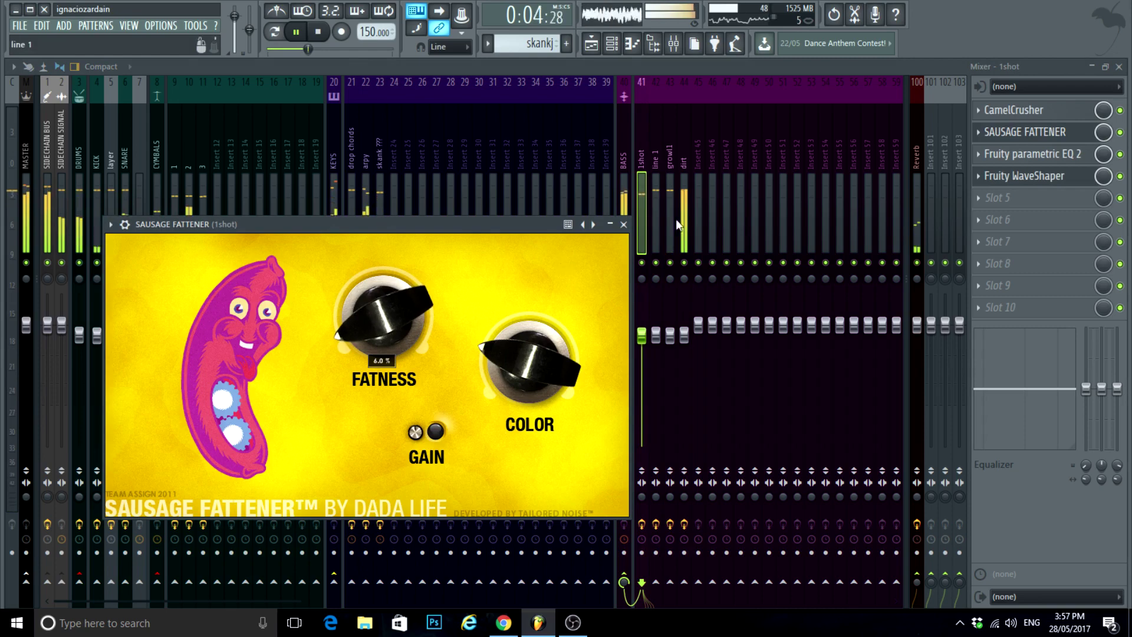
left_click(623, 225)
Step: Inspect CamelCrusher and SAUSAGE FATTENER on the dirt mixer track, and close both effects and the mixer
left_click(685, 184)
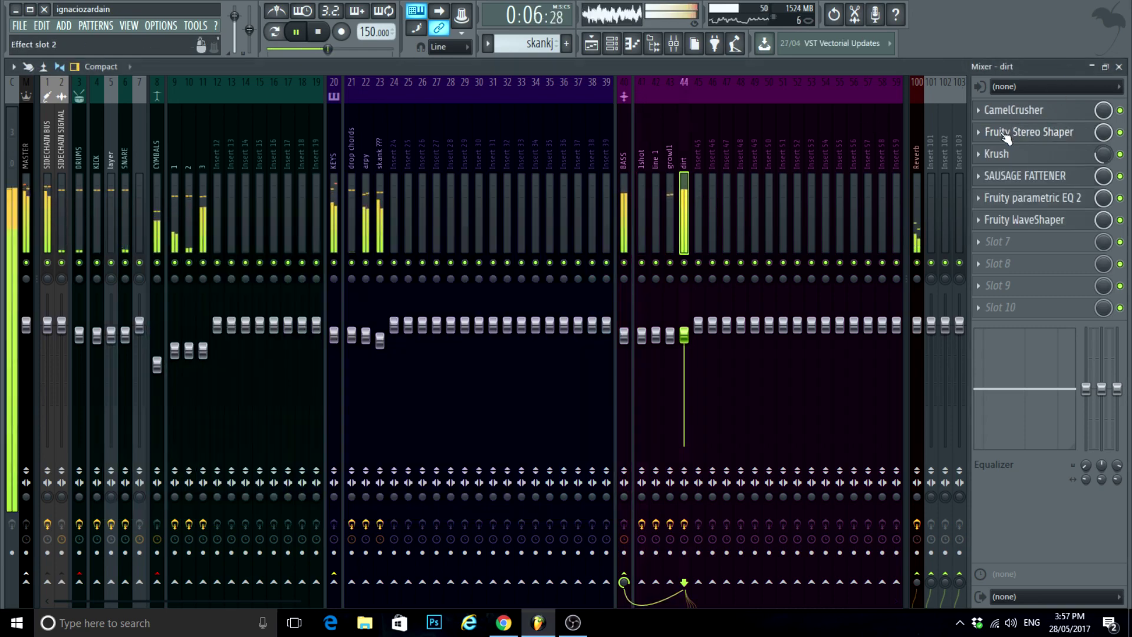
left_click(1008, 111)
left_click(980, 176)
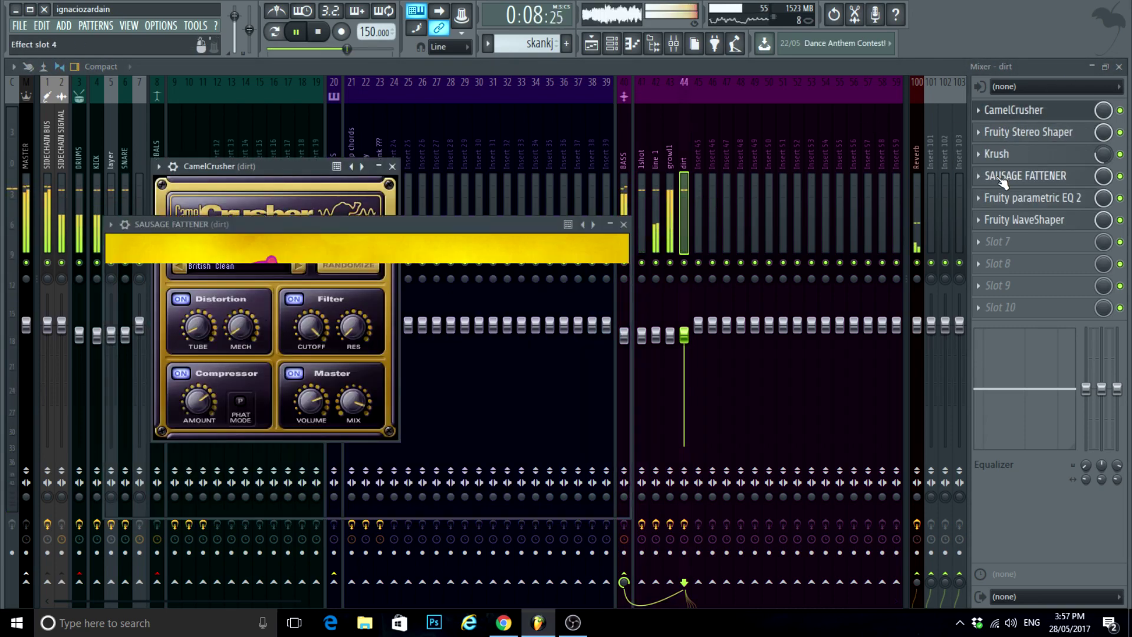
left_click(623, 224)
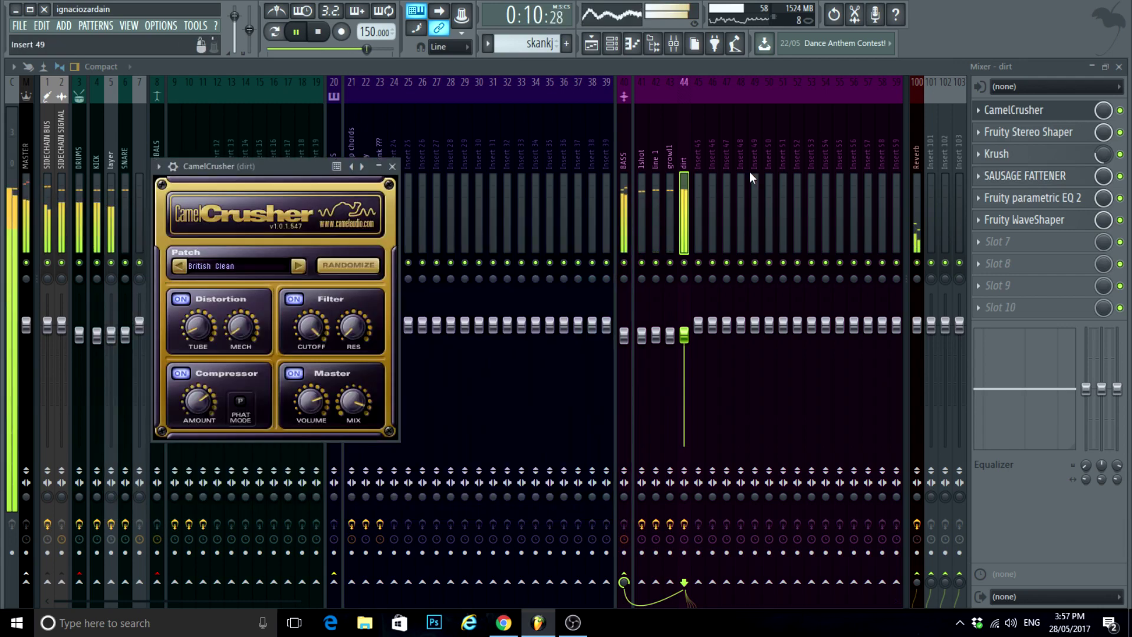
left_click(392, 166)
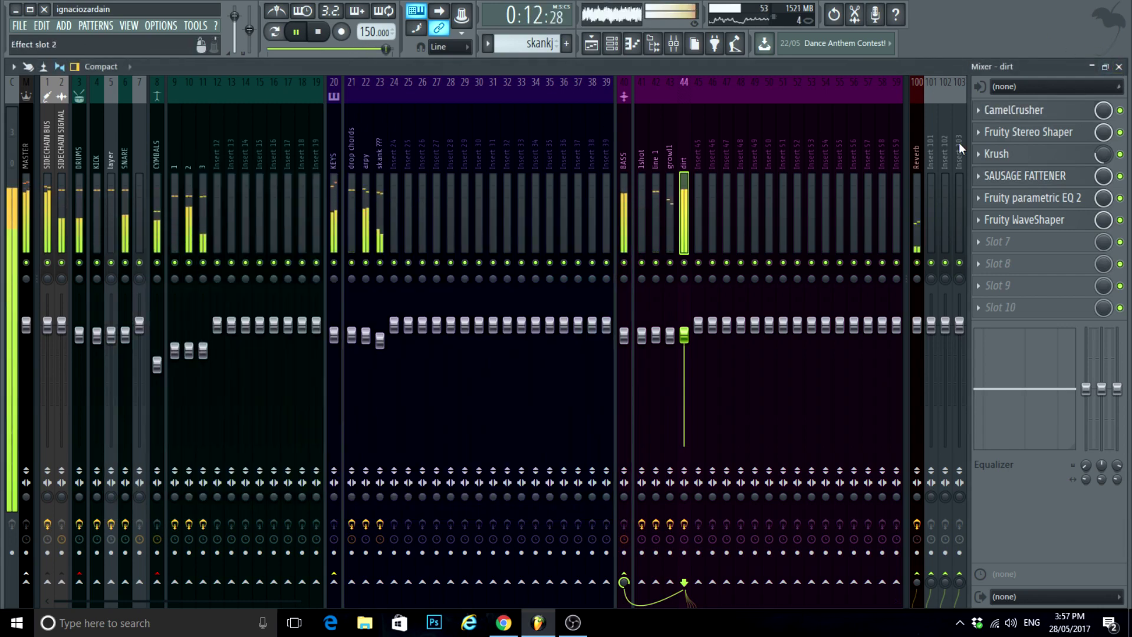
left_click(1120, 67)
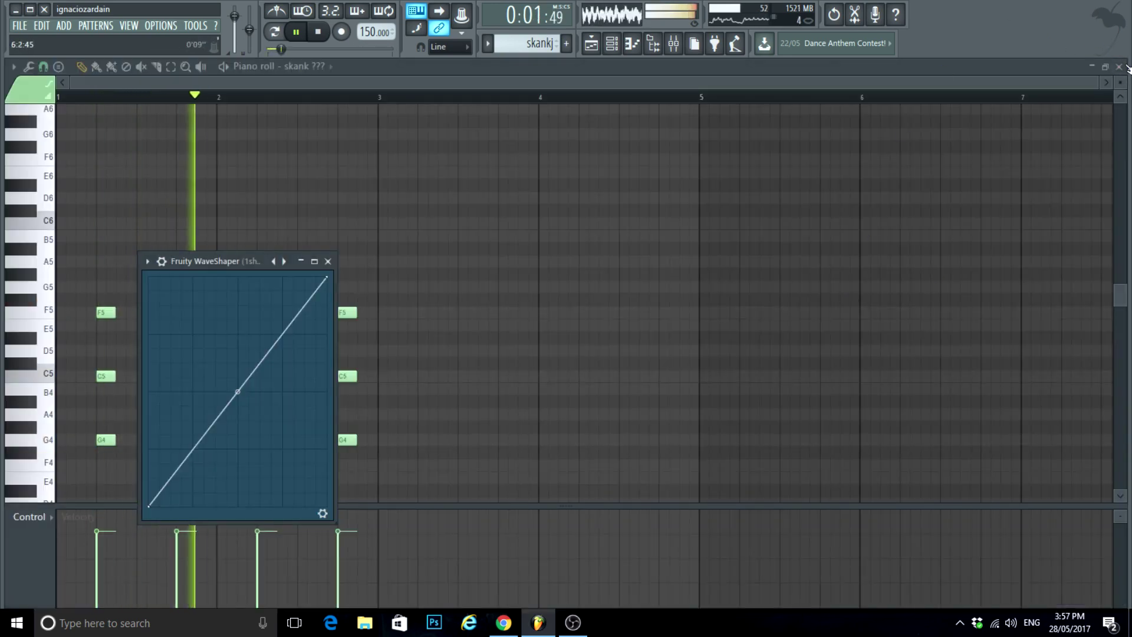
Step: Return to the playlist, close the Fruity WaveShaper window, and review the drop arrangement during playback before stopping it
key("F5")
left_click(328, 261)
scroll(572, 471, "down", 3)
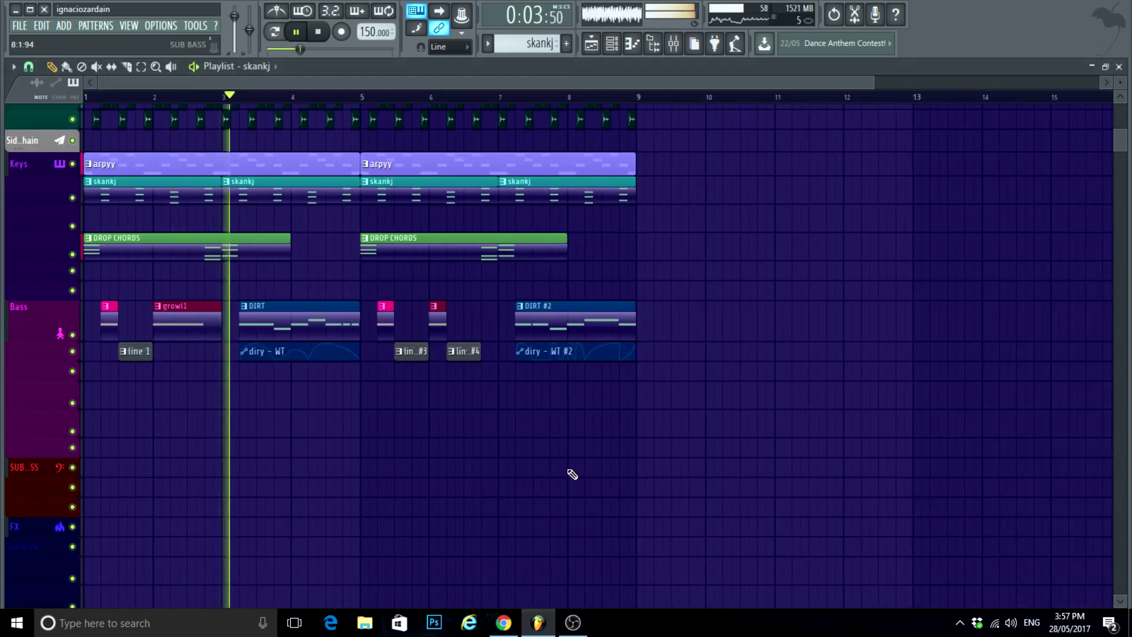
scroll(638, 481, "down", 3)
scroll(137, 453, "up", 5)
scroll(521, 402, "up", 3)
scroll(520, 401, "up", 3)
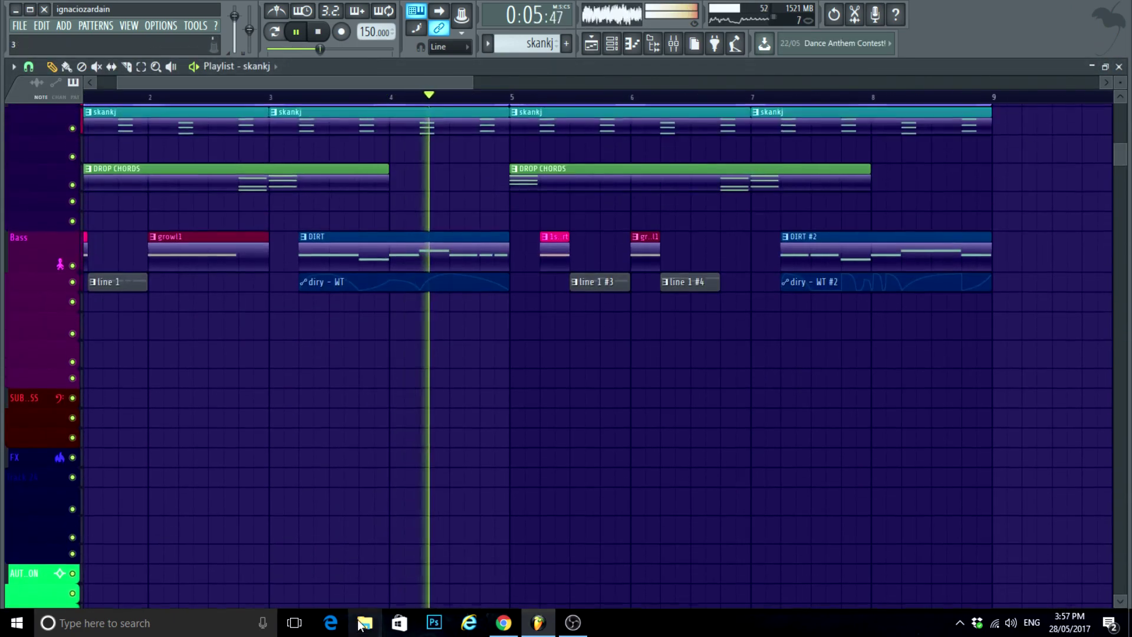
scroll(450, 539, "down", 4)
scroll(584, 516, "up", 3)
scroll(560, 514, "up", 3)
scroll(704, 498, "up", 3)
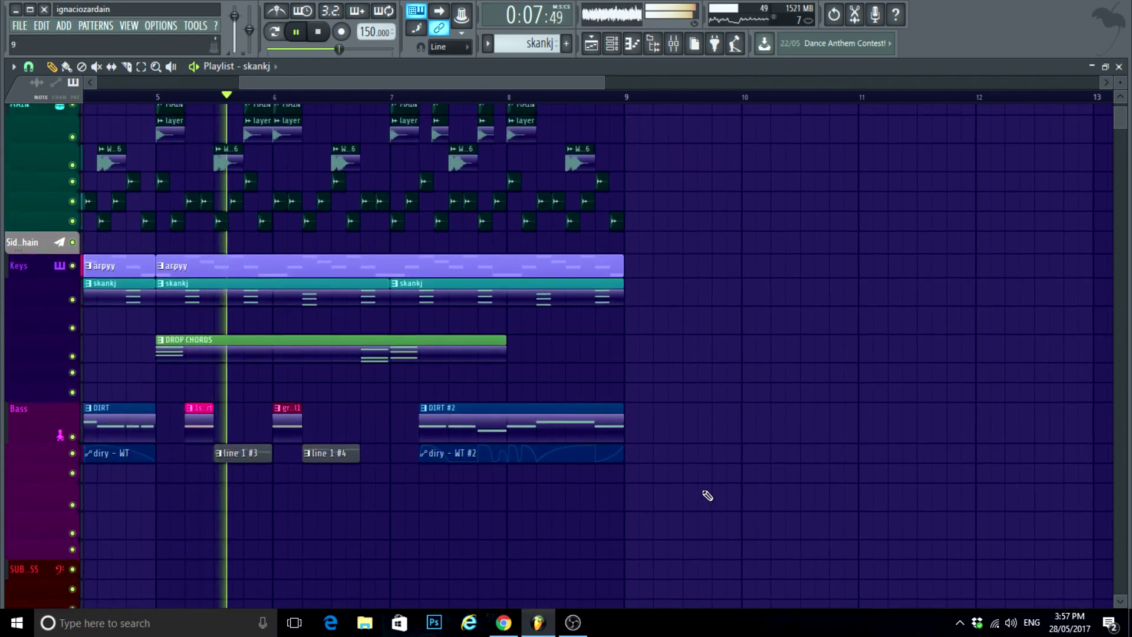
scroll(708, 490, "down", 2)
scroll(712, 484, "up", 2)
scroll(713, 483, "down", 3)
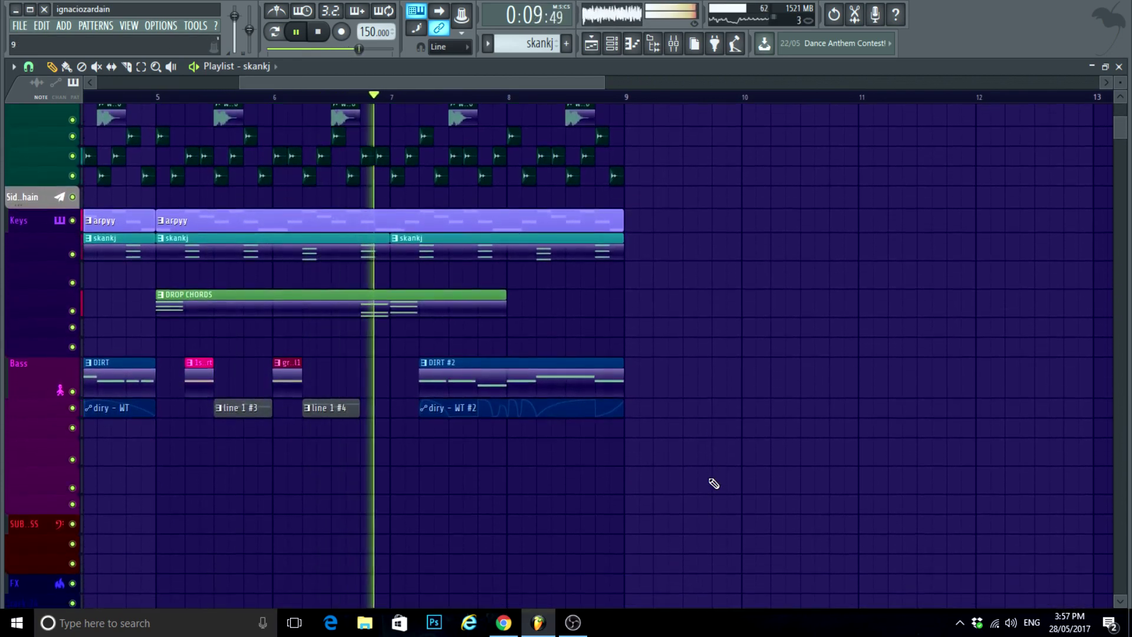
scroll(713, 483, "up", 1)
scroll(742, 448, "down", 2)
scroll(766, 410, "down", 4)
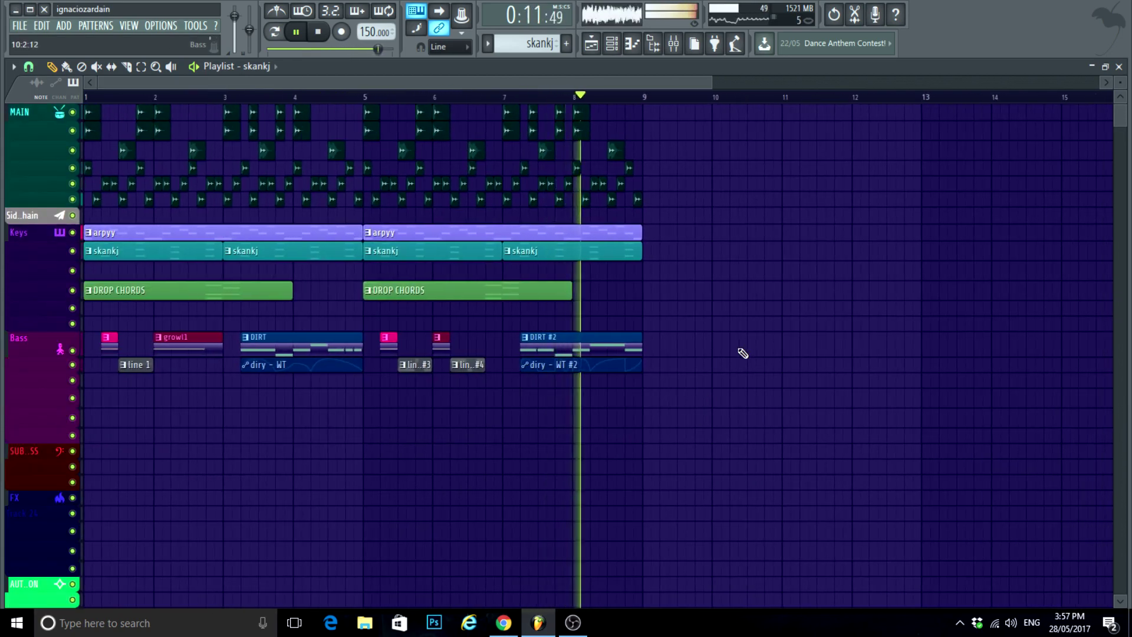
key("space")
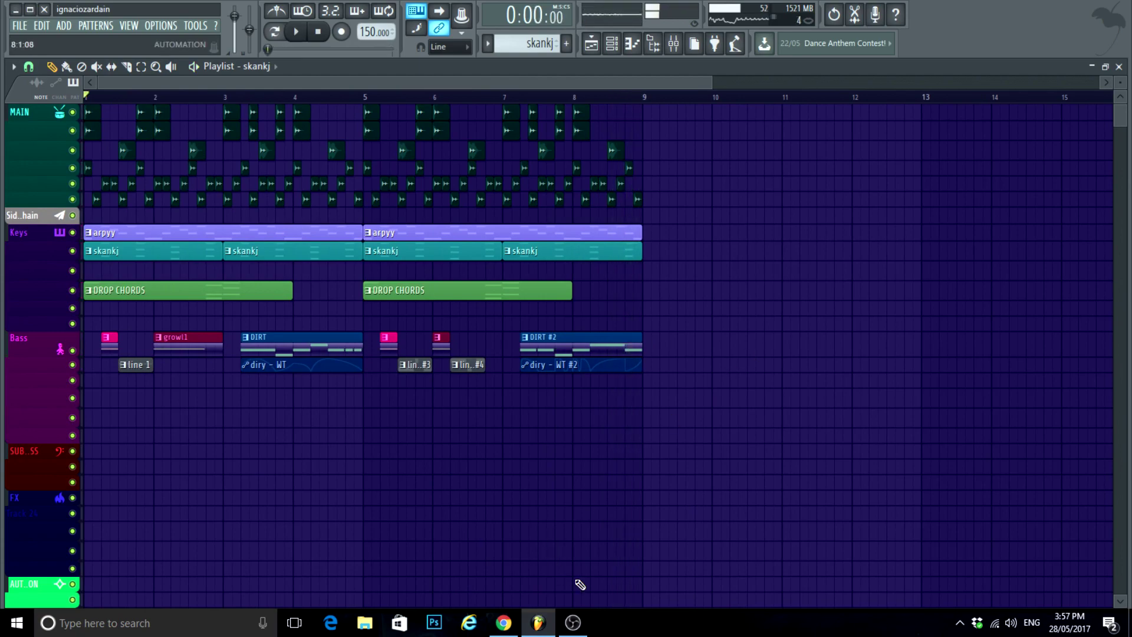
left_click(573, 624)
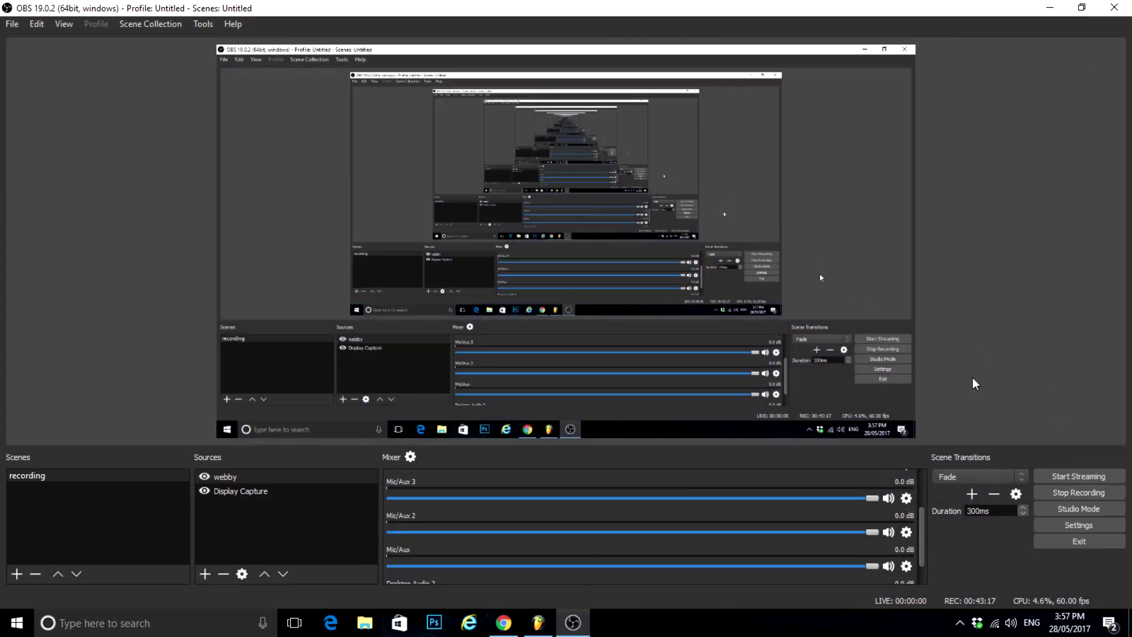
left_click(1050, 8)
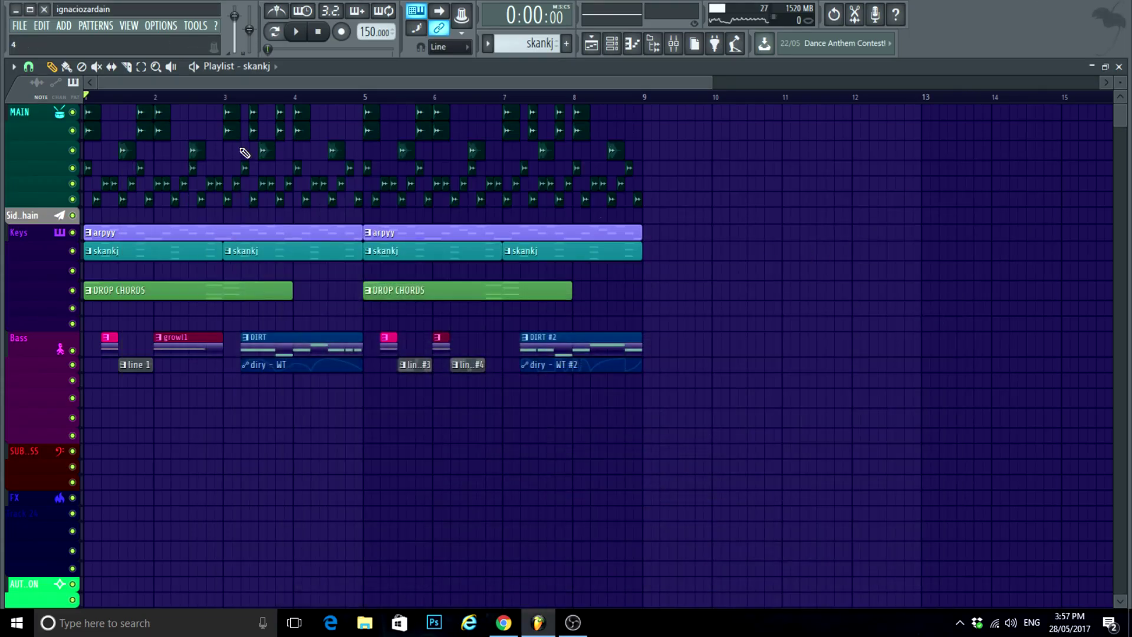
Step: Select every clip in the playlist and move the whole drop four bars right so it starts at bar 5
left_click_drag(707, 372, 83, 103)
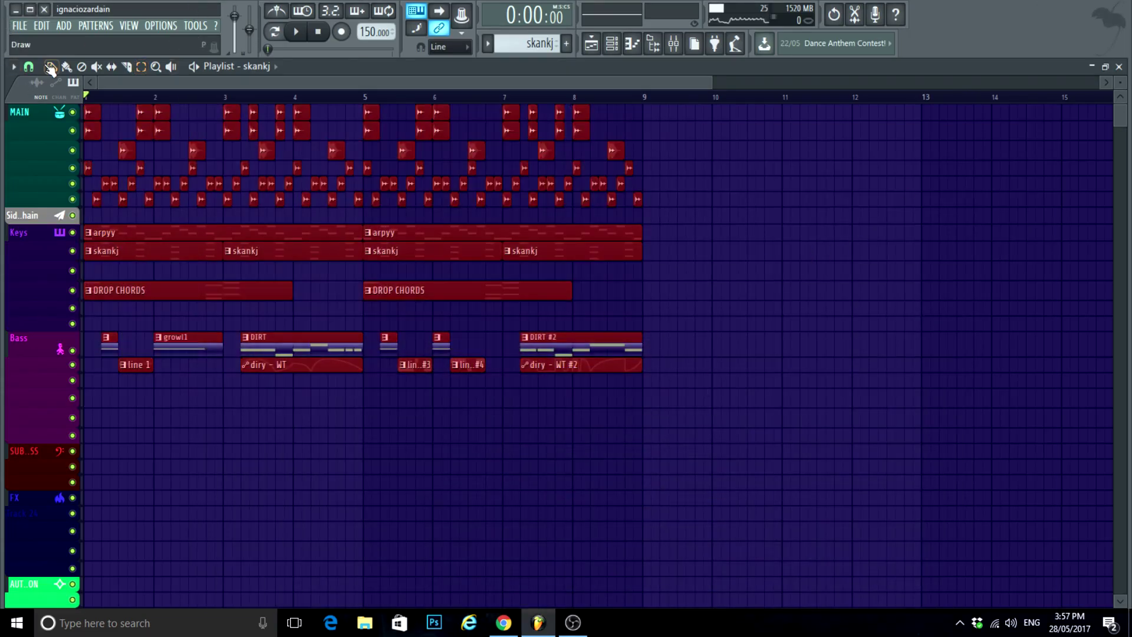
left_click_drag(137, 230, 410, 185)
scroll(563, 228, "up", 4)
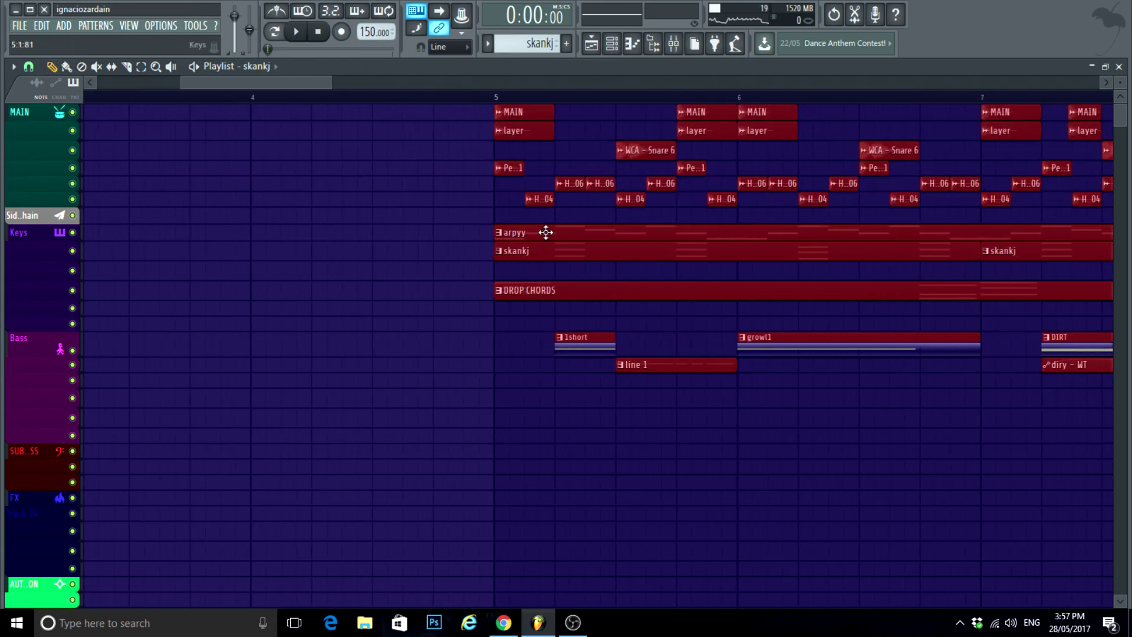
scroll(428, 466, "down", 4)
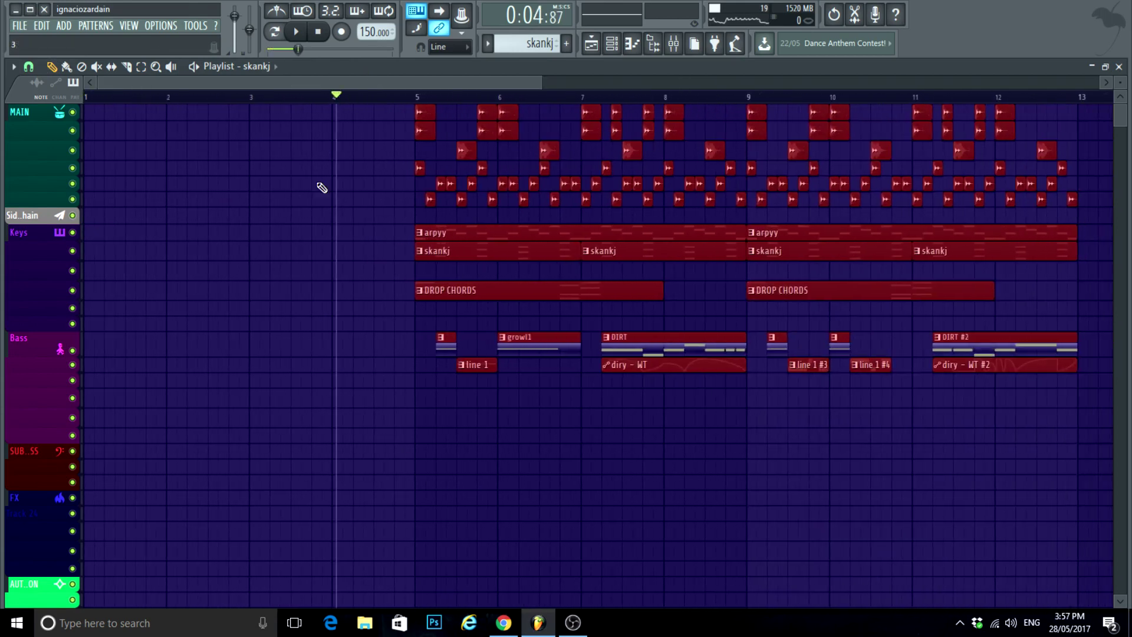
scroll(321, 187, "up", 1)
scroll(190, 377, "down", 5)
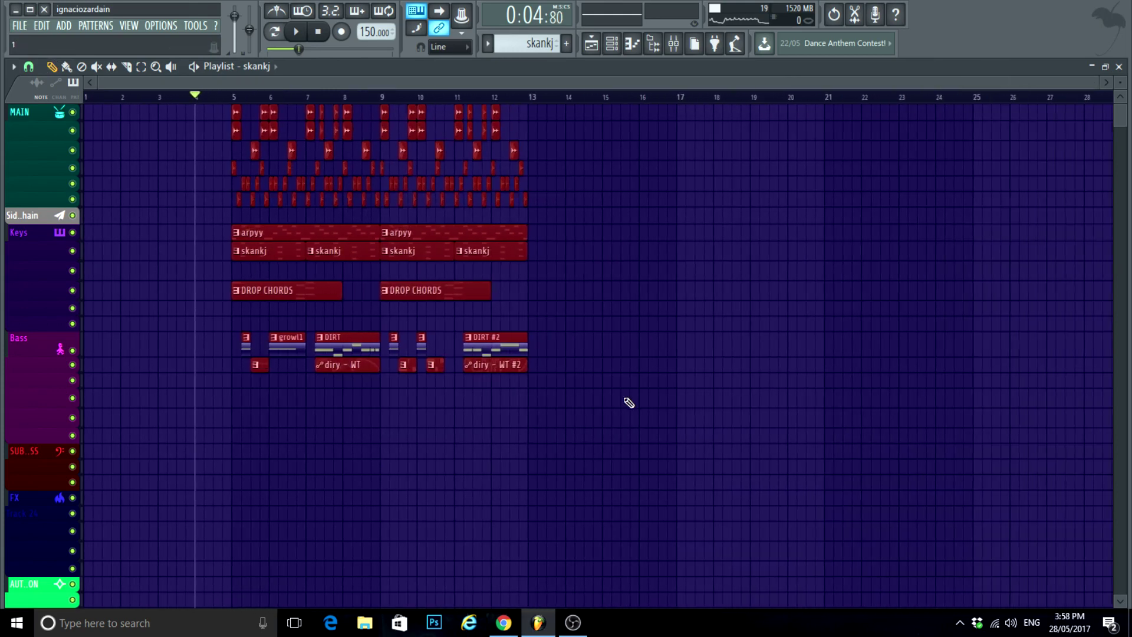
Step: Play the moved drop from bar 4, clear the clip selection, and stop playback
key("space")
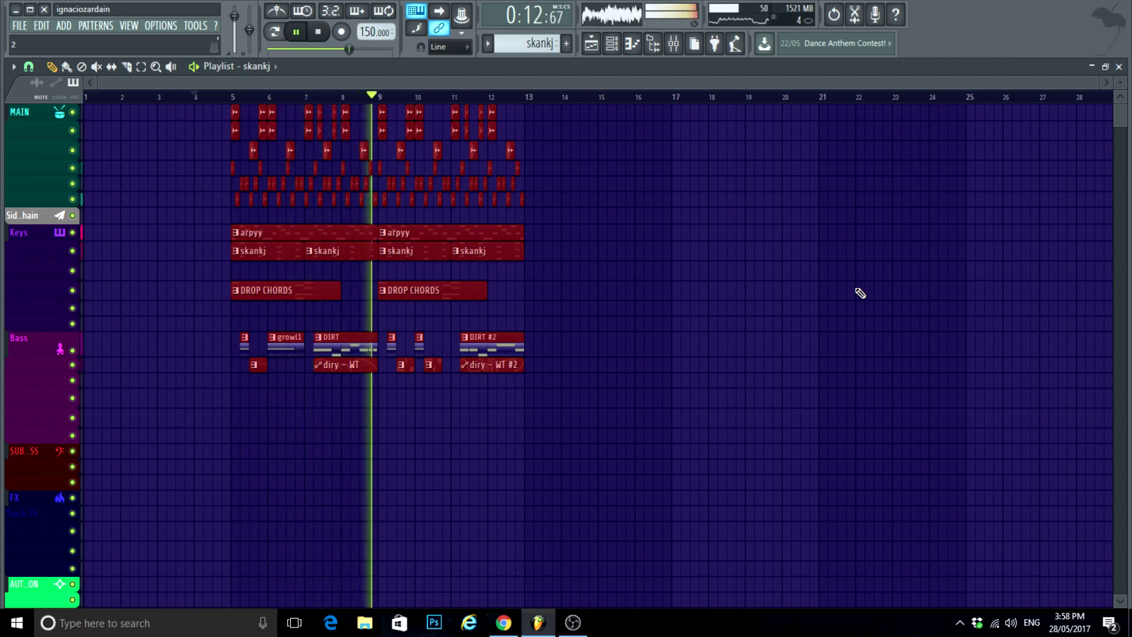
right_click(862, 289)
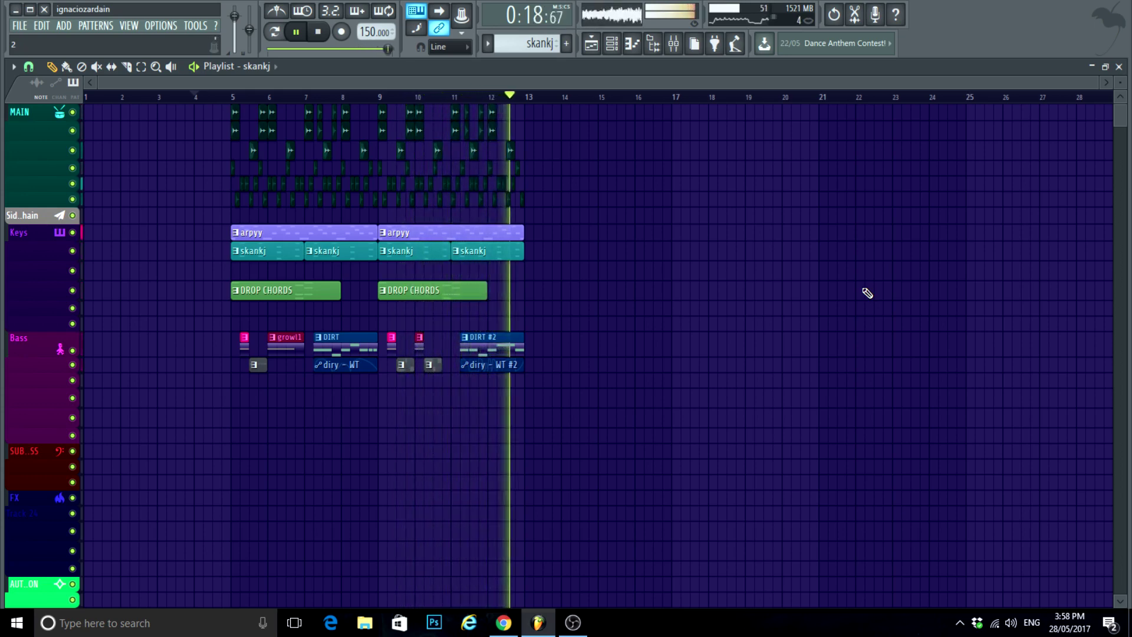
key("space")
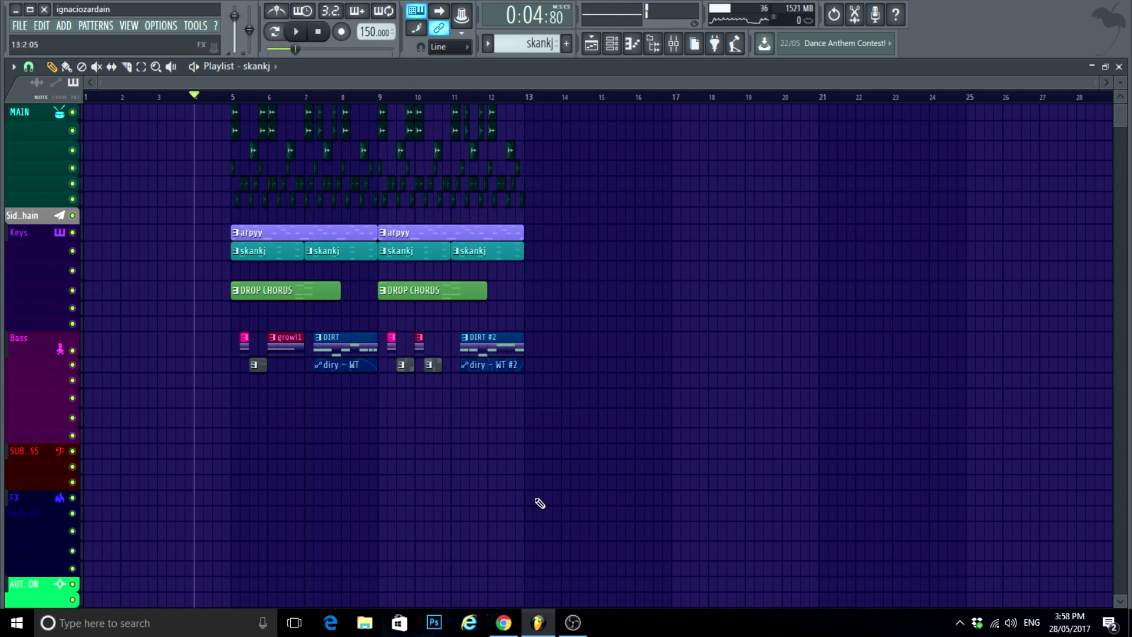
Step: Switch to WordPad by searching the computer for "word", and set the blank document's font size to 24
left_click(152, 624)
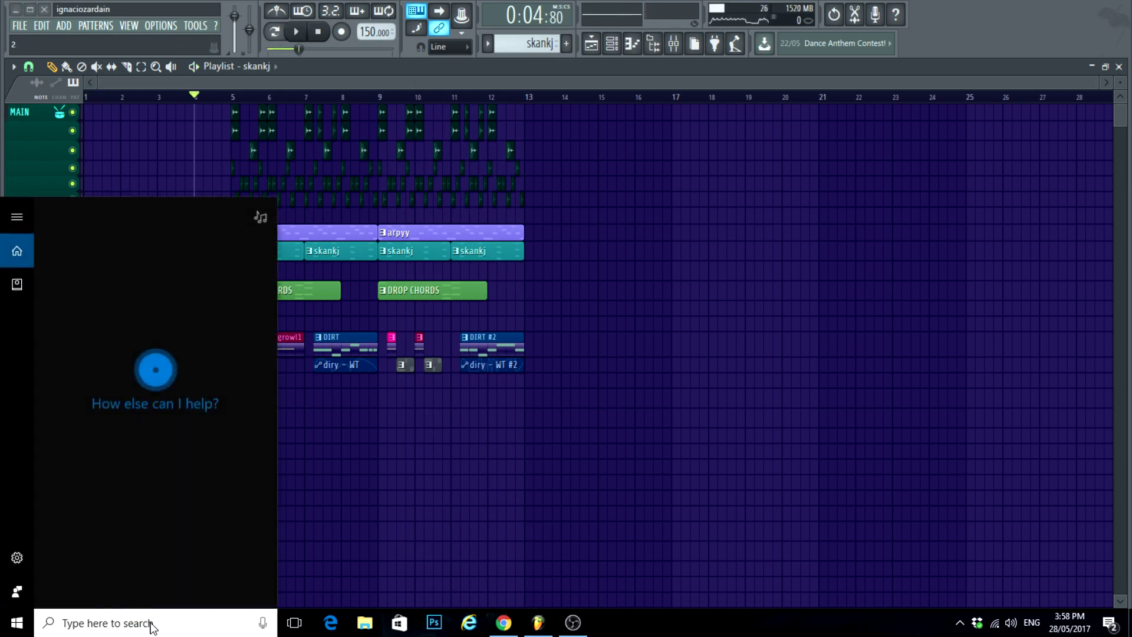
type("word")
left_click(161, 282)
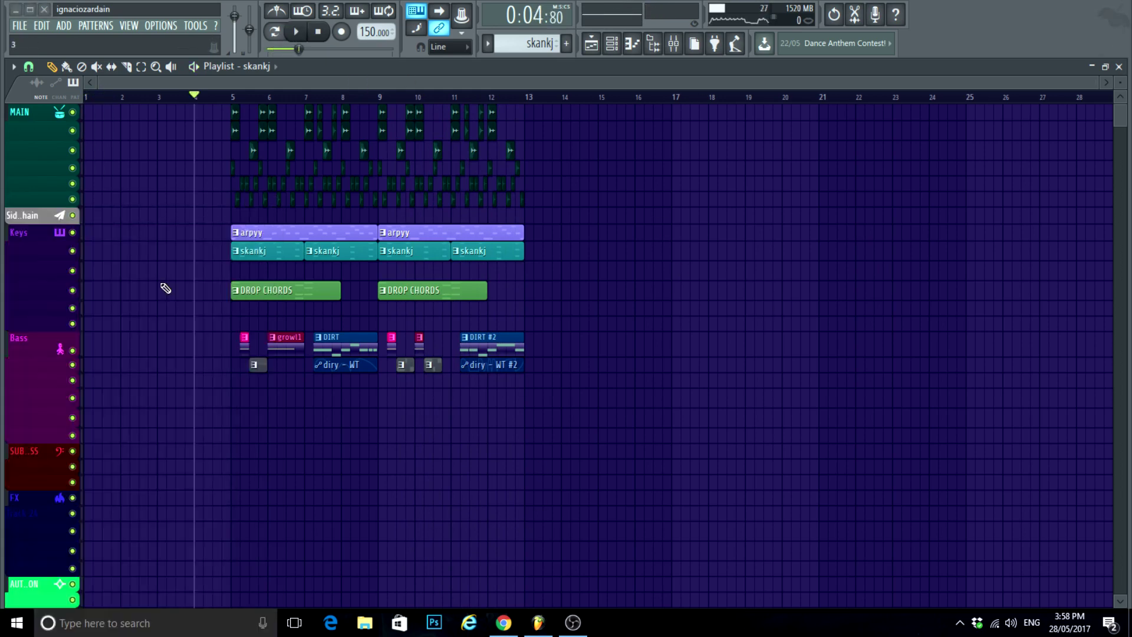
left_click(189, 50)
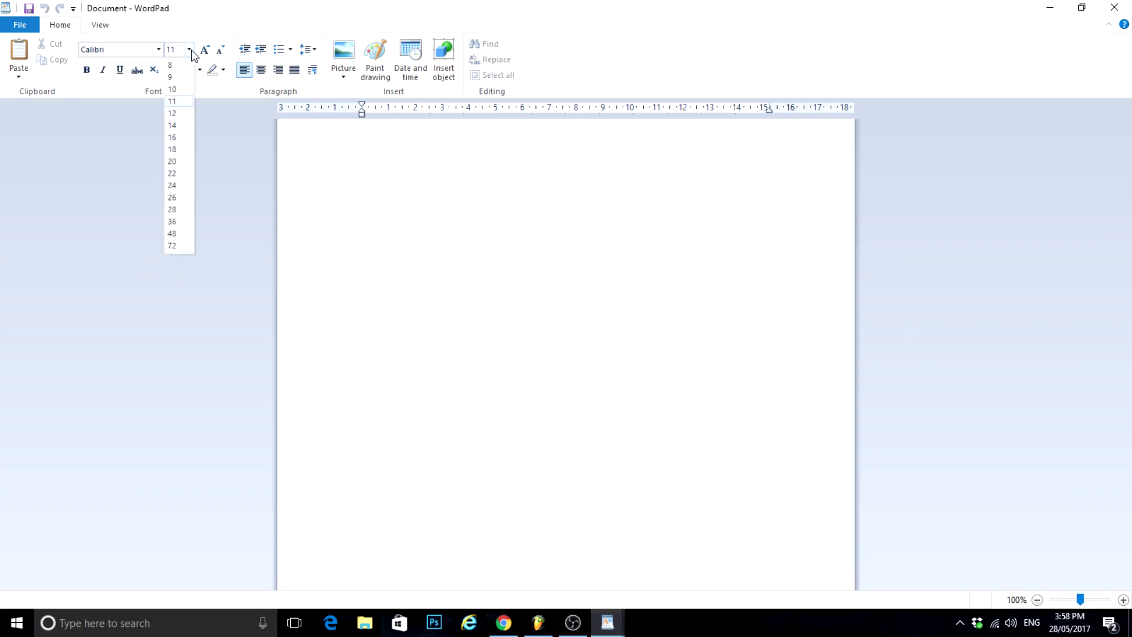
left_click(173, 185)
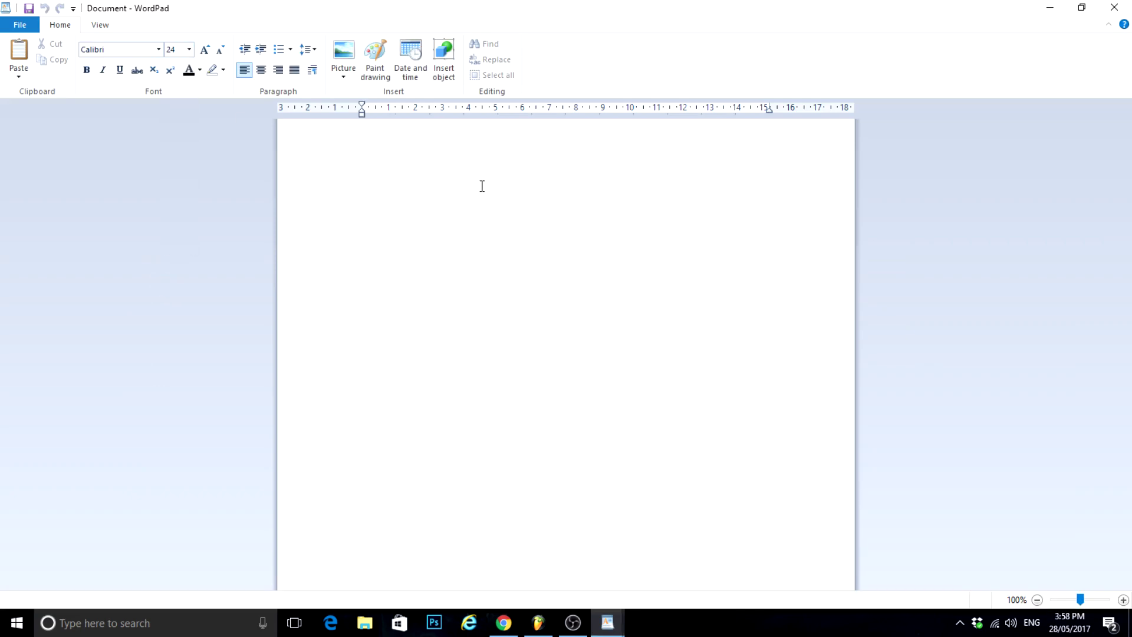
Step: Write "THANKS so much for watching guys !" as the first line of the document
type("THANKS so much")
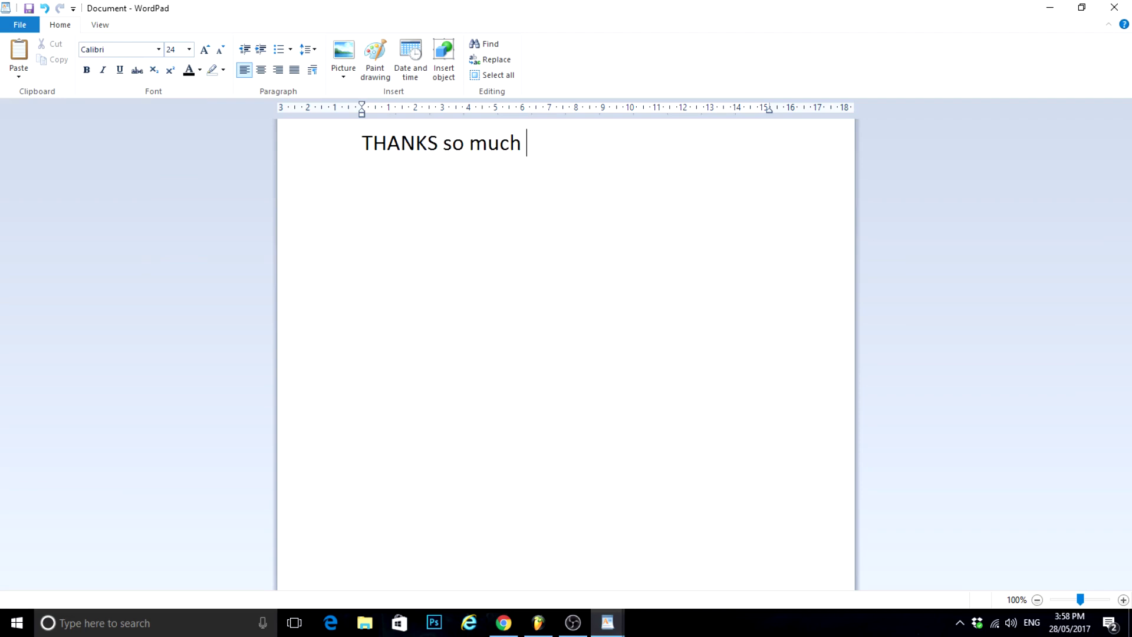
key("BackSpace")
key("BackSpace")
key("BackSpace")
type("or watching guys !")
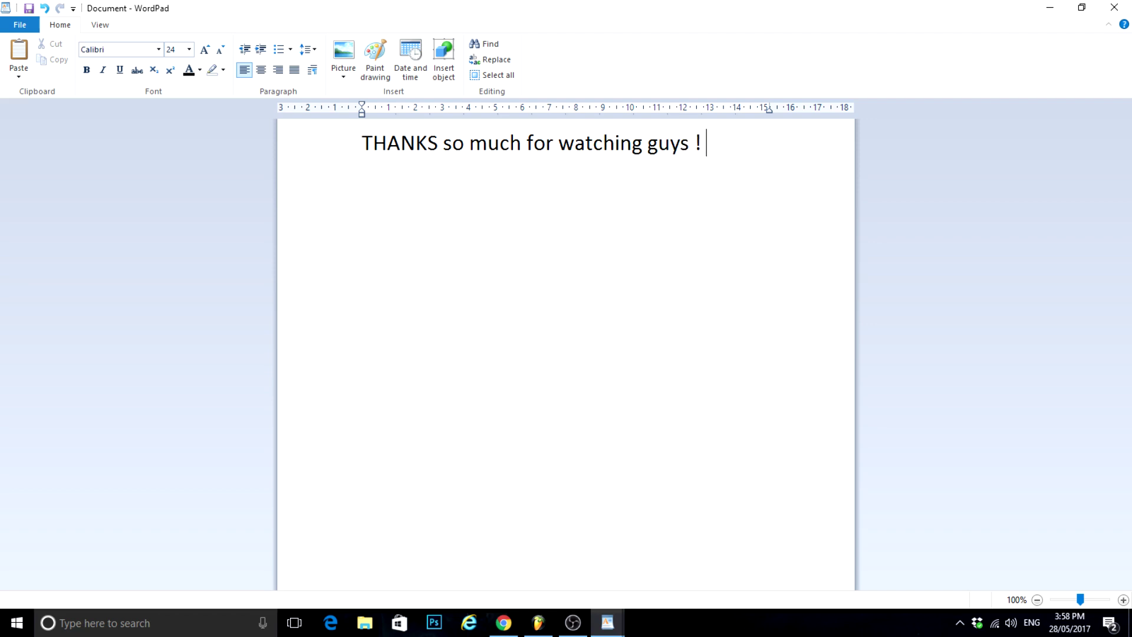
Step: Add the text "Hopefully you learnt a thing or 2 on sound design" on the line below the thank-you message
type(" Hopefull")
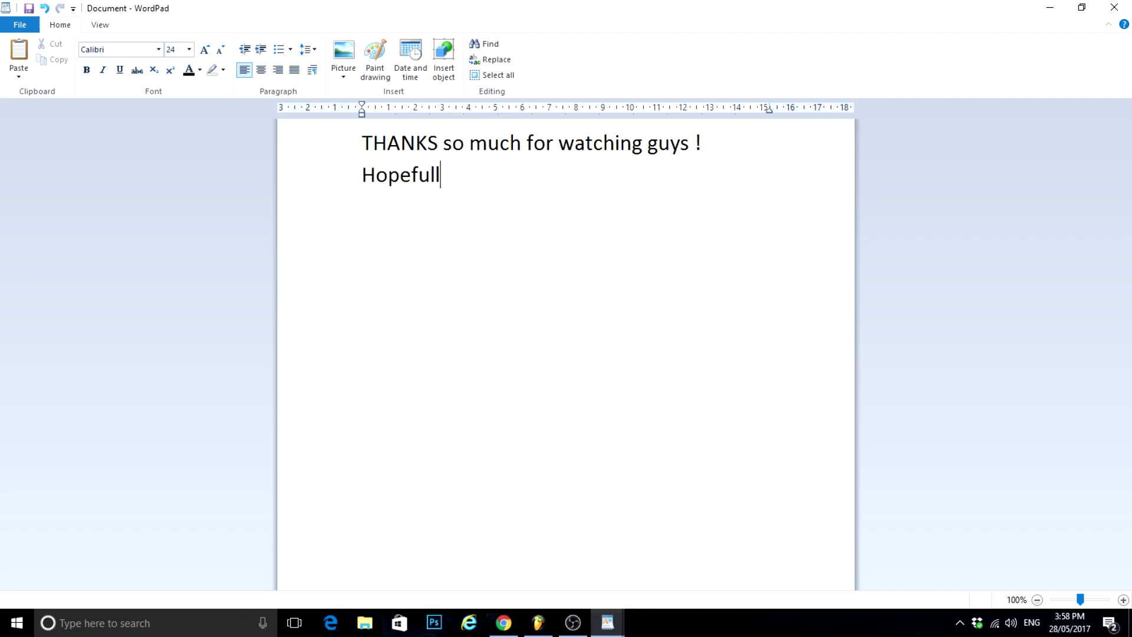
type("y you learnt a thing")
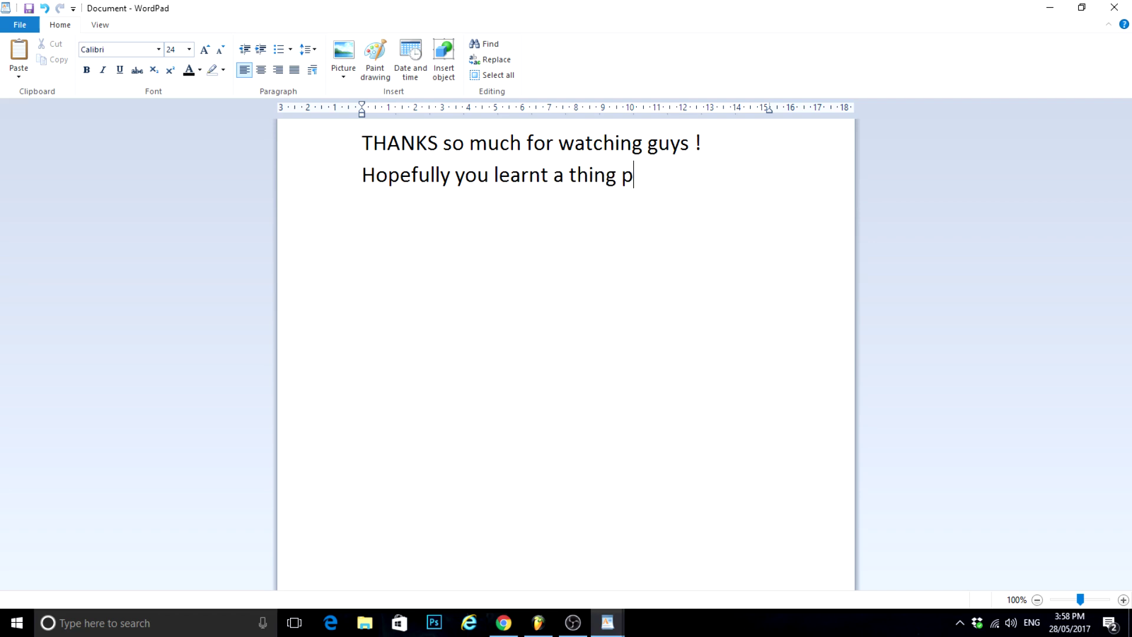
type(" or 2 on sound design")
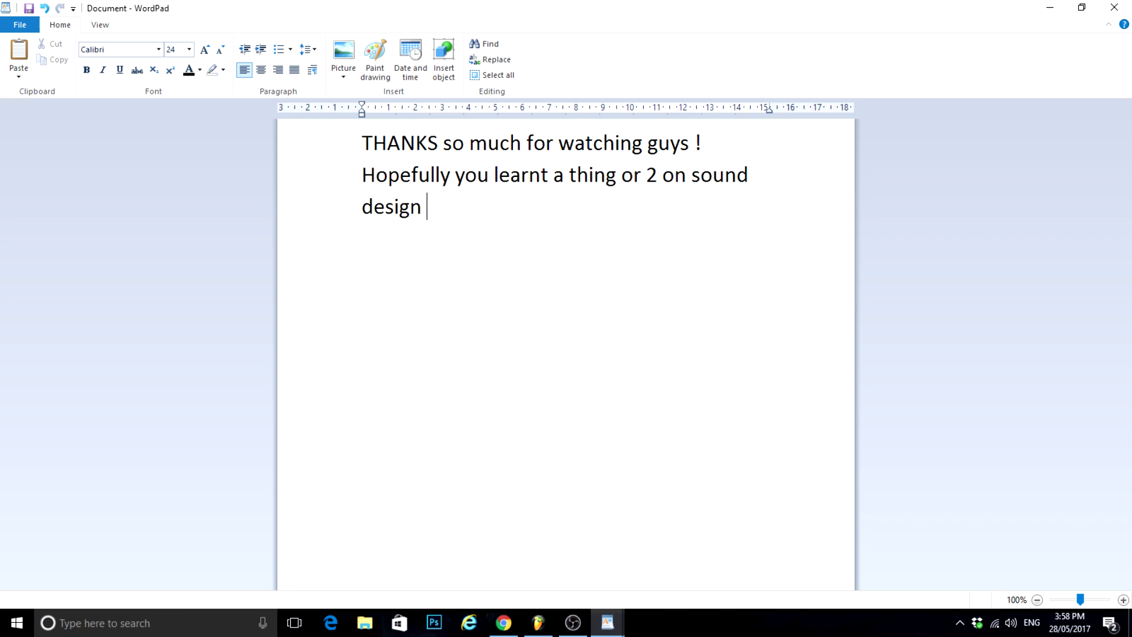